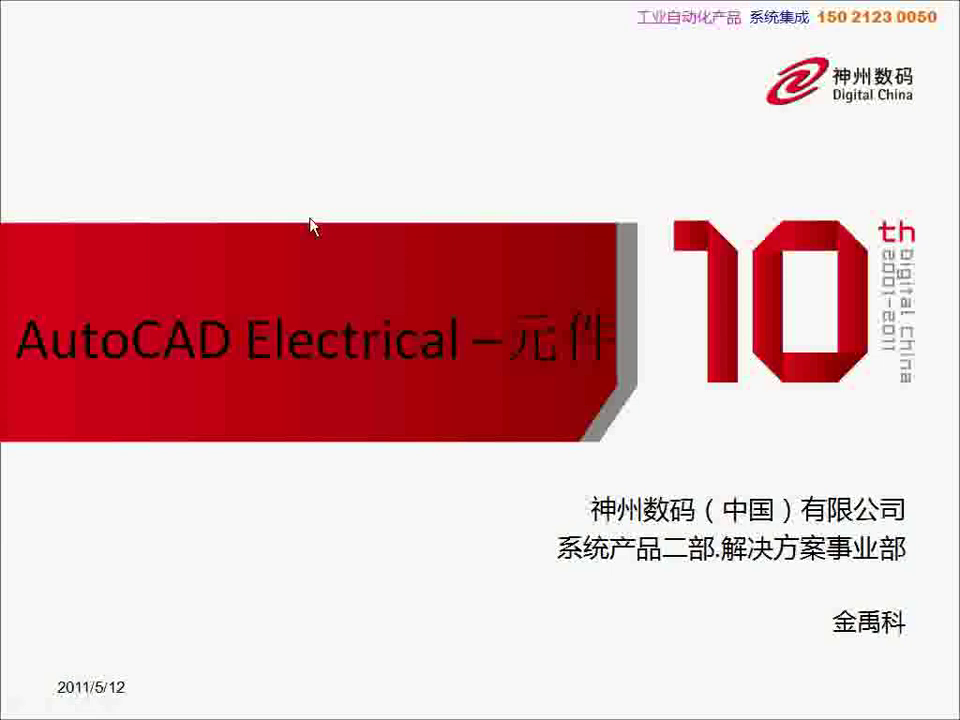
Advance from the title slide to the ACE元件 slide defining components as attributed blocks
{"action": "left_click", "coordinate": [309, 216]}
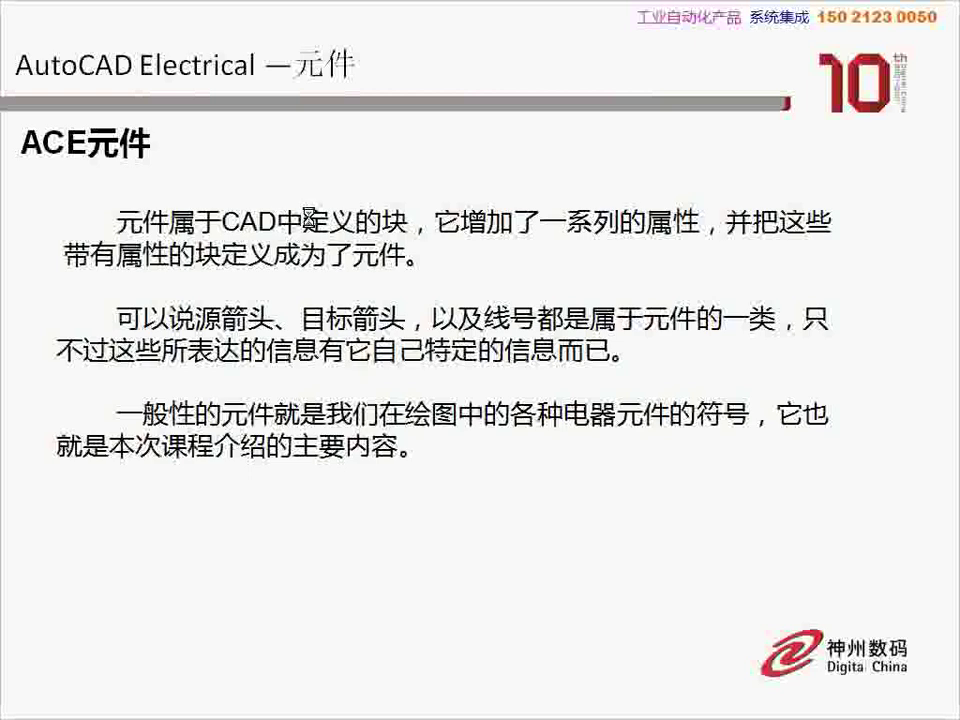
Page through the 元件命令 slide to the 课程介绍 course-introduction slide
{"action": "key", "text": "Right"}
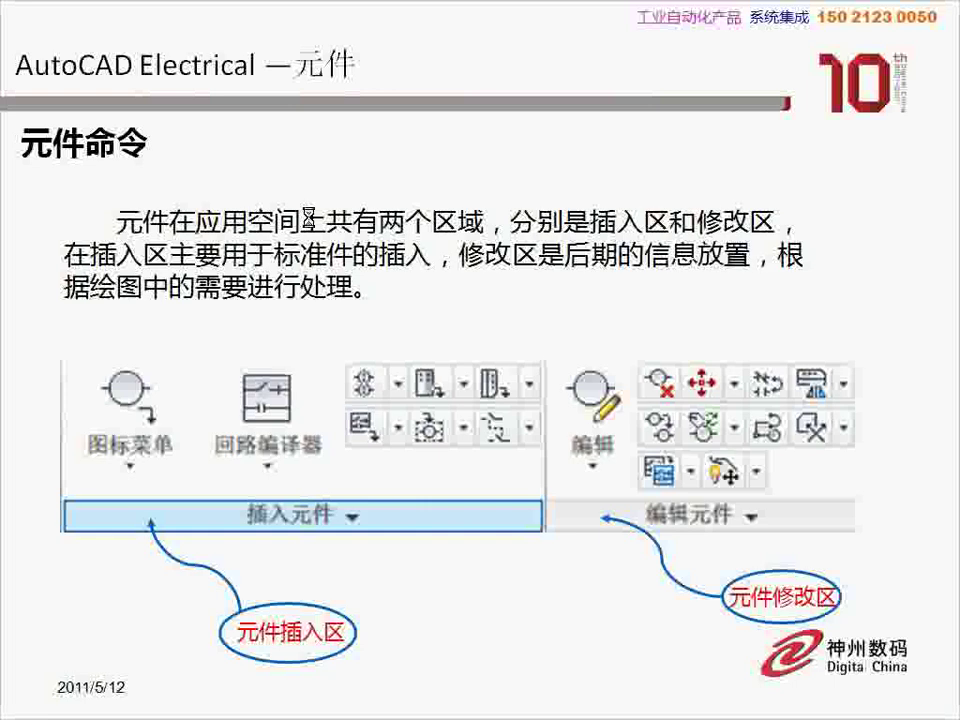
{"action": "left_click", "coordinate": [310, 213]}
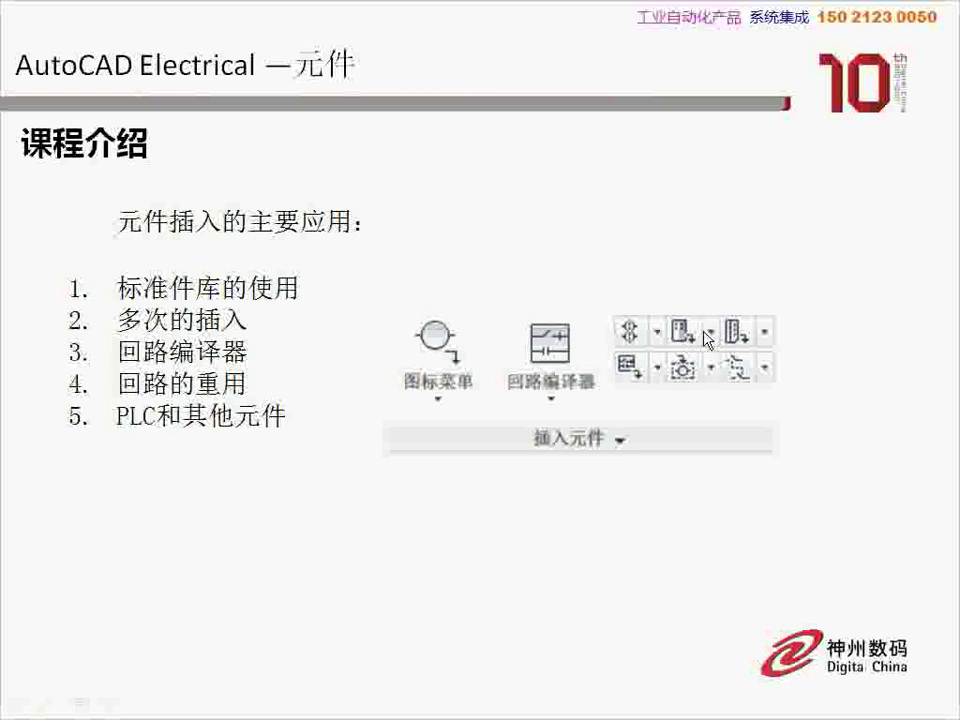
Show the 标准件库的使用 slide, then switch to AutoCAD Electrical with Alt+Tab
{"action": "left_click", "coordinate": [706, 342]}
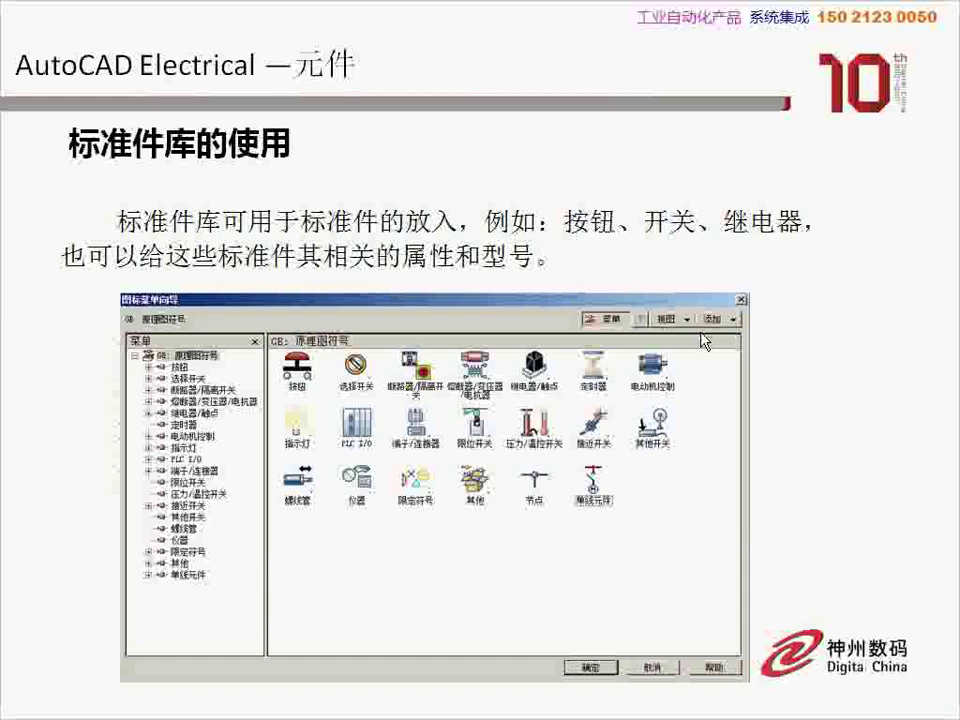
{"action": "key", "text": "alt+Tab"}
{"action": "key", "text": "alt+Tab"}
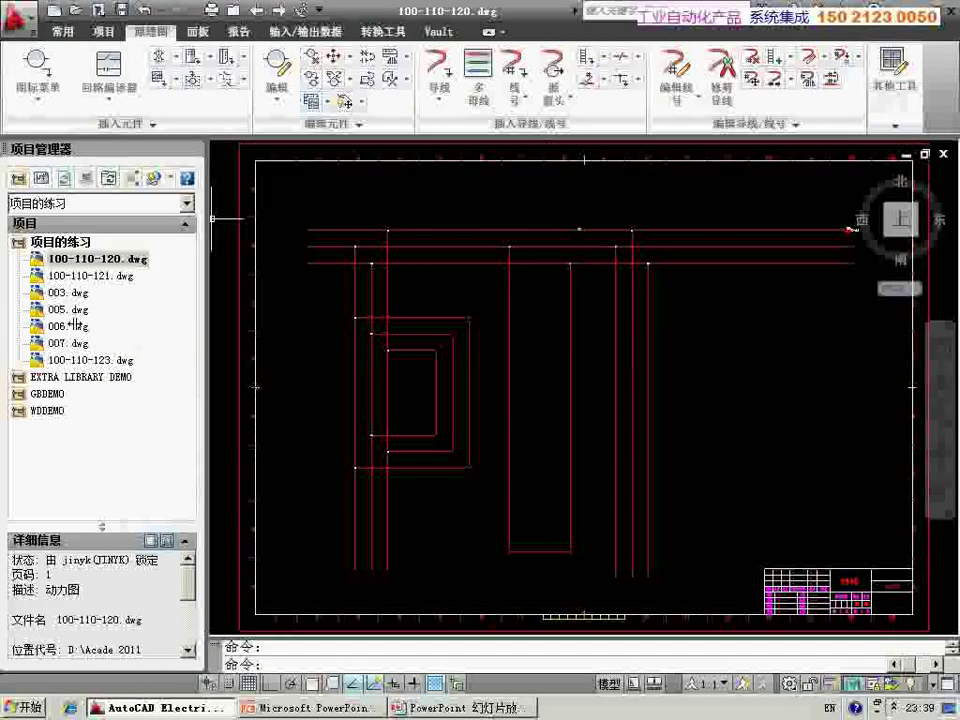
{"action": "middle_click", "coordinate": [790, 364]}
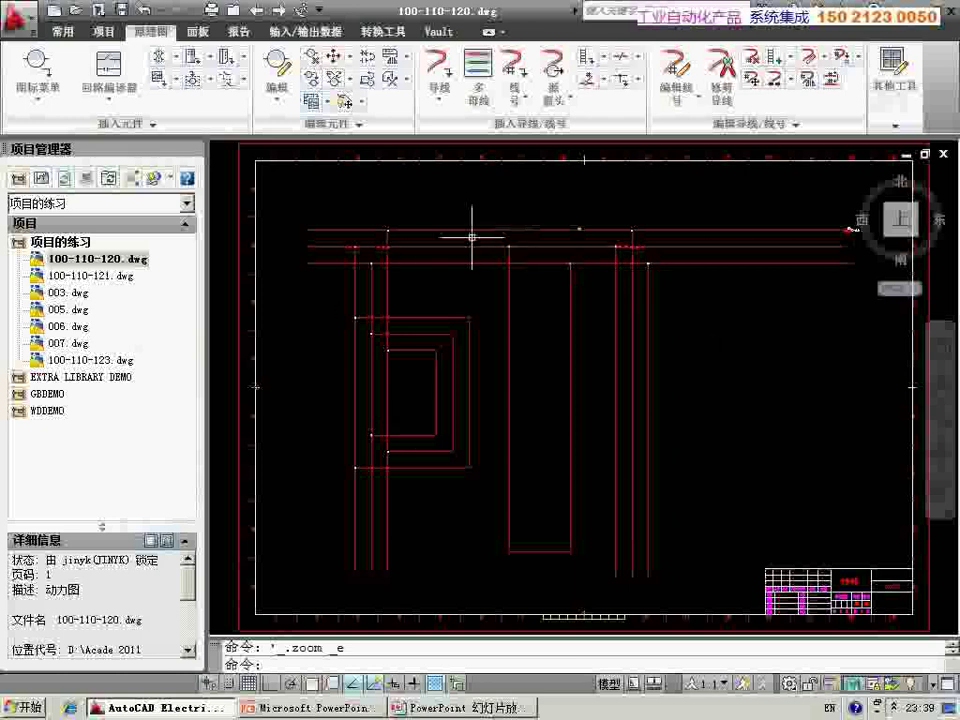
{"action": "left_click", "coordinate": [38, 70]}
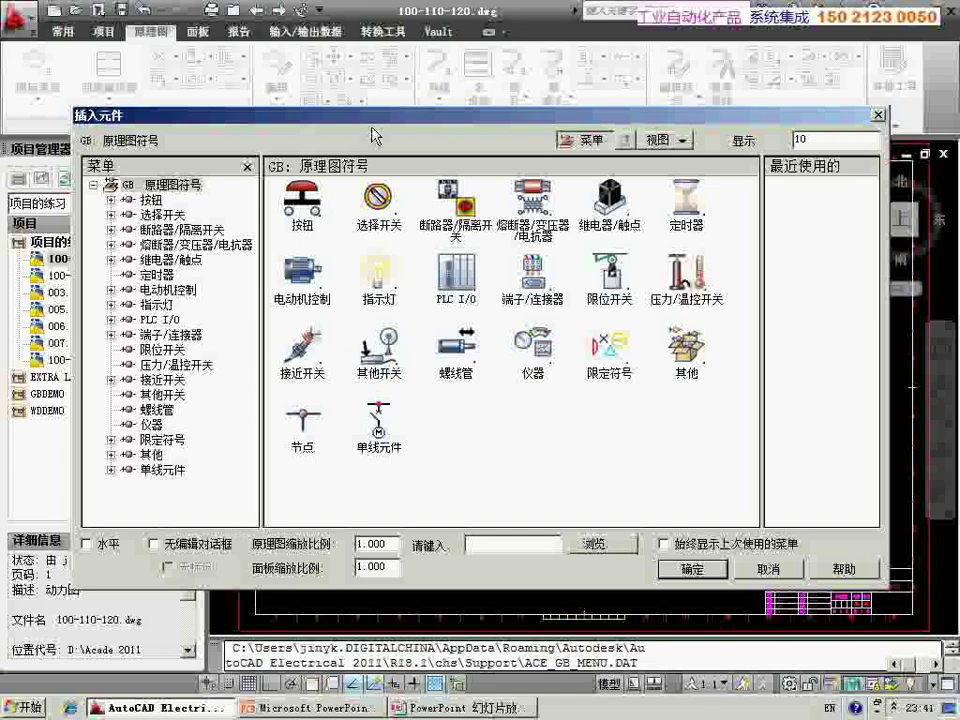
Pick the 三相电动机 symbol from the library's 电动机控制 > 三相电动机 category
{"action": "left_click_drag", "start_coordinate": [372, 122], "coordinate": [740, 92]}
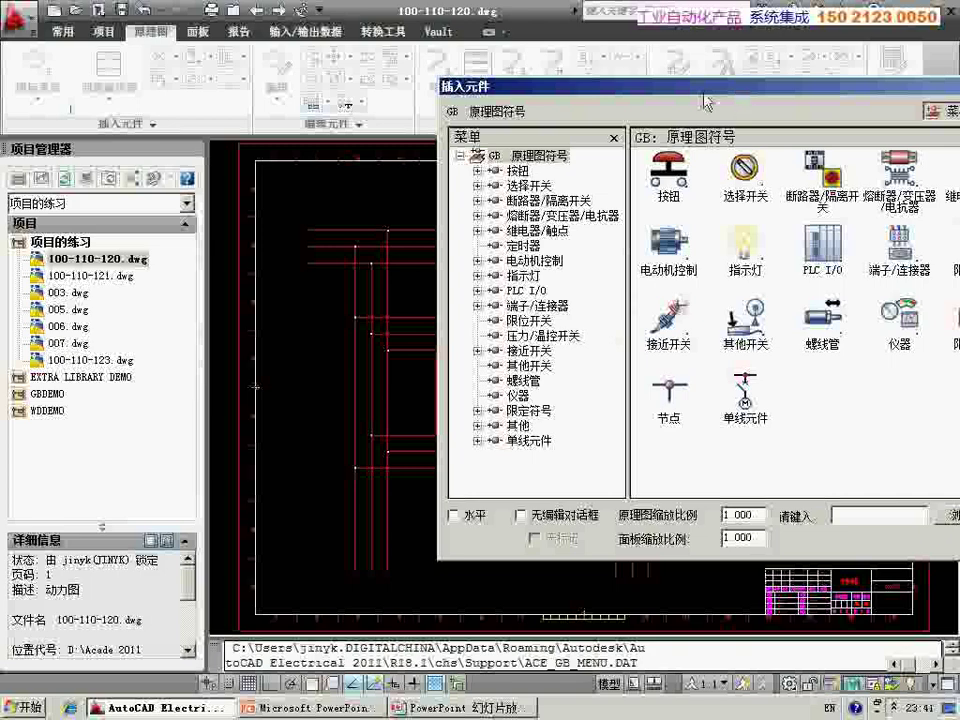
{"action": "left_click_drag", "start_coordinate": [617, 101], "coordinate": [342, 107]}
{"action": "left_click", "coordinate": [393, 262]}
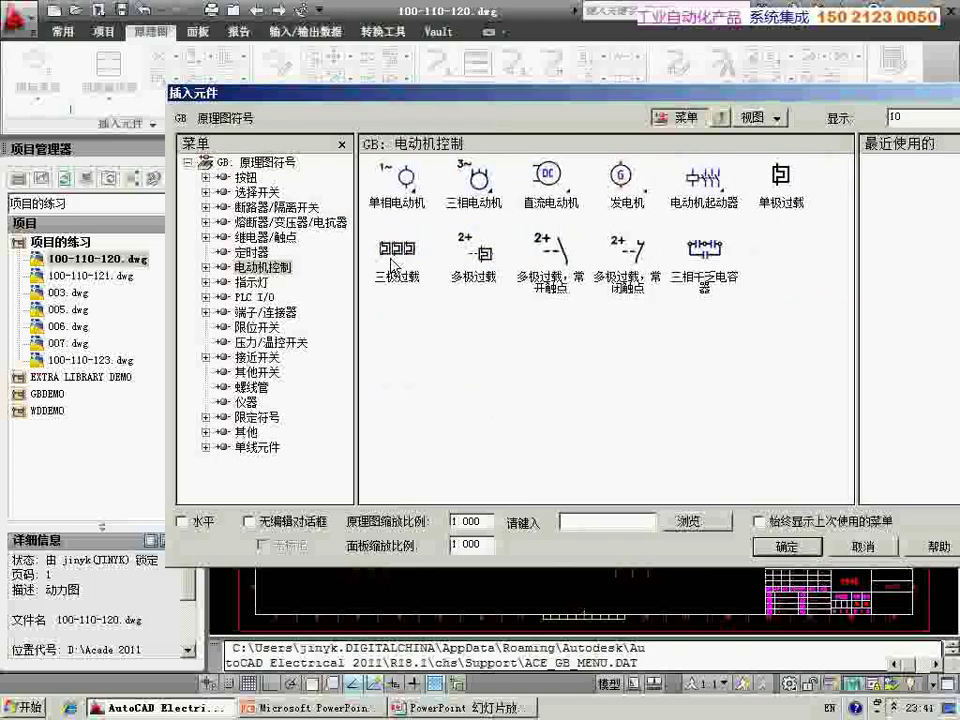
{"action": "left_click", "coordinate": [476, 180]}
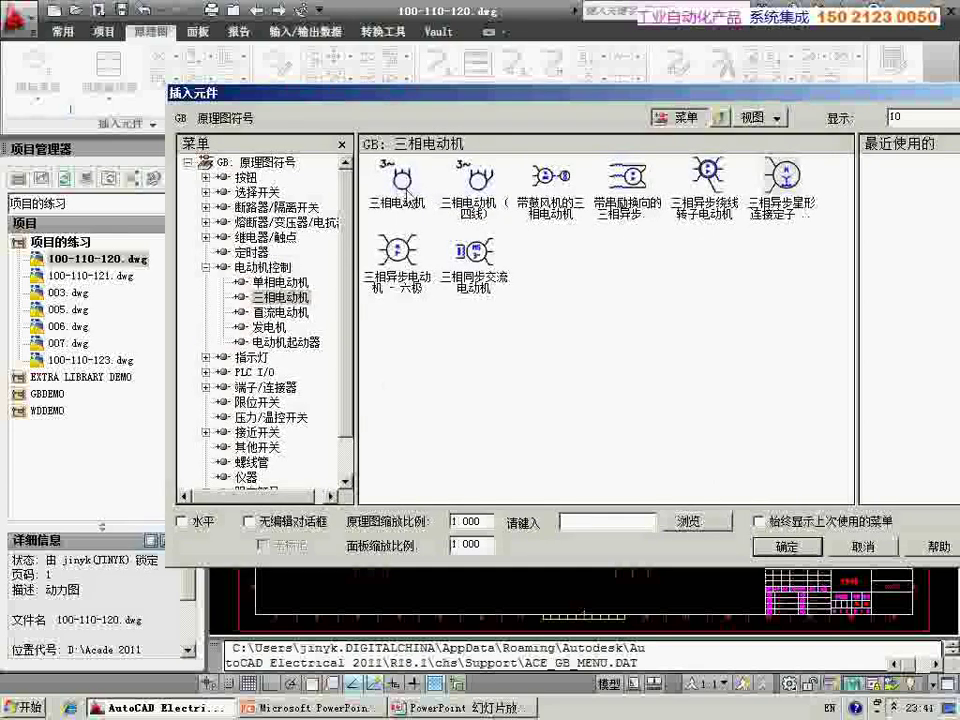
{"action": "left_click", "coordinate": [400, 182]}
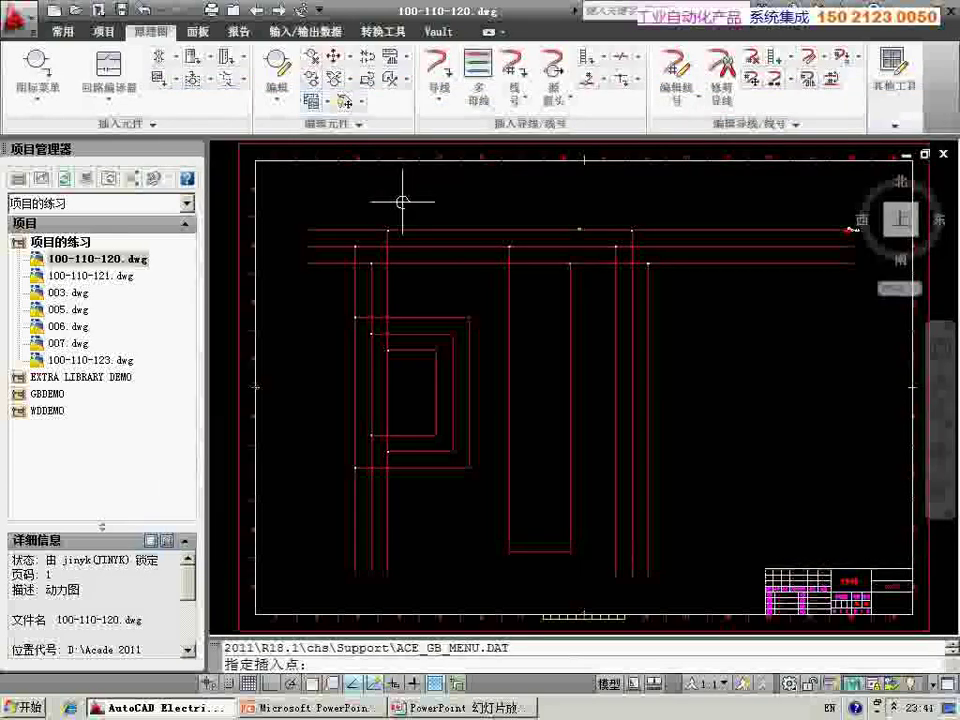
Place the recently used three-phase motor at schematic scale 2 below the three wires
{"action": "scroll", "coordinate": [373, 567], "scroll_direction": "up", "scroll_amount": 5}
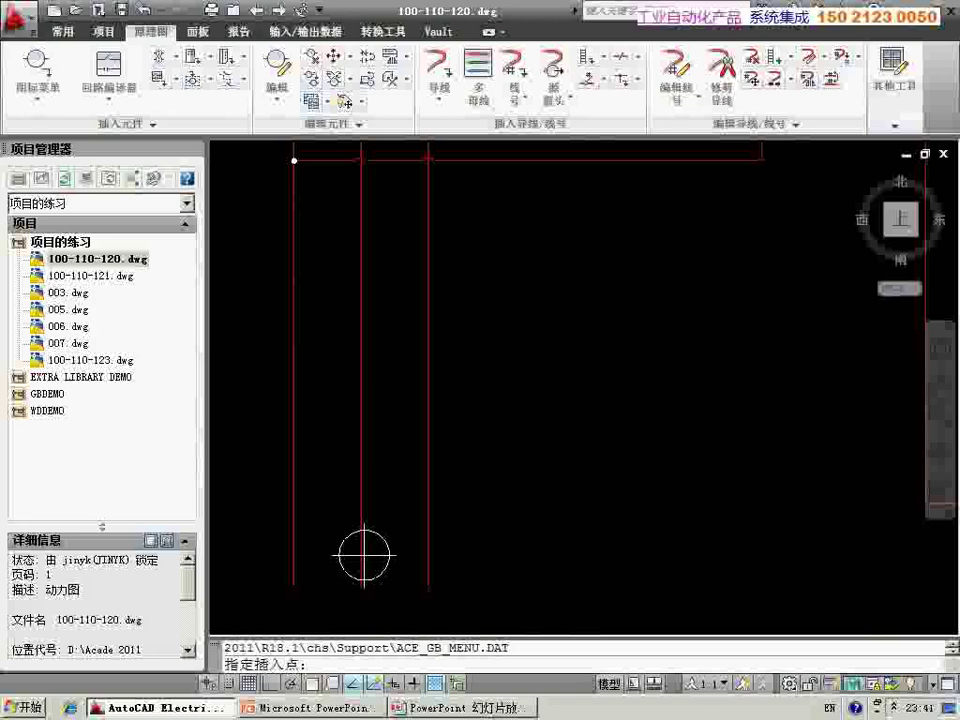
{"action": "key", "text": "Escape"}
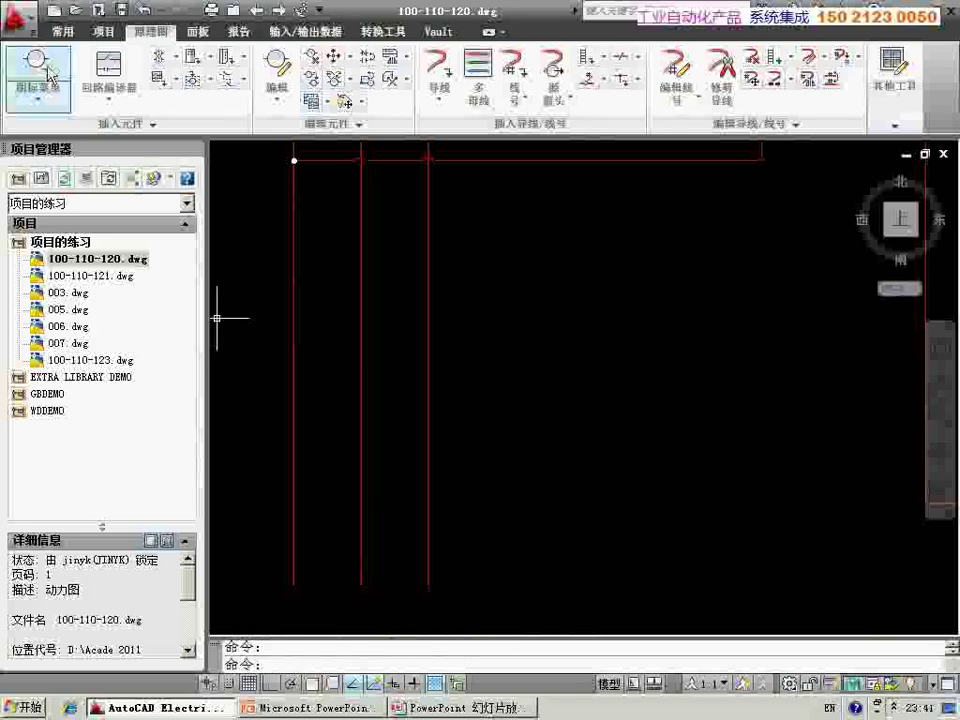
{"action": "left_click", "coordinate": [49, 74]}
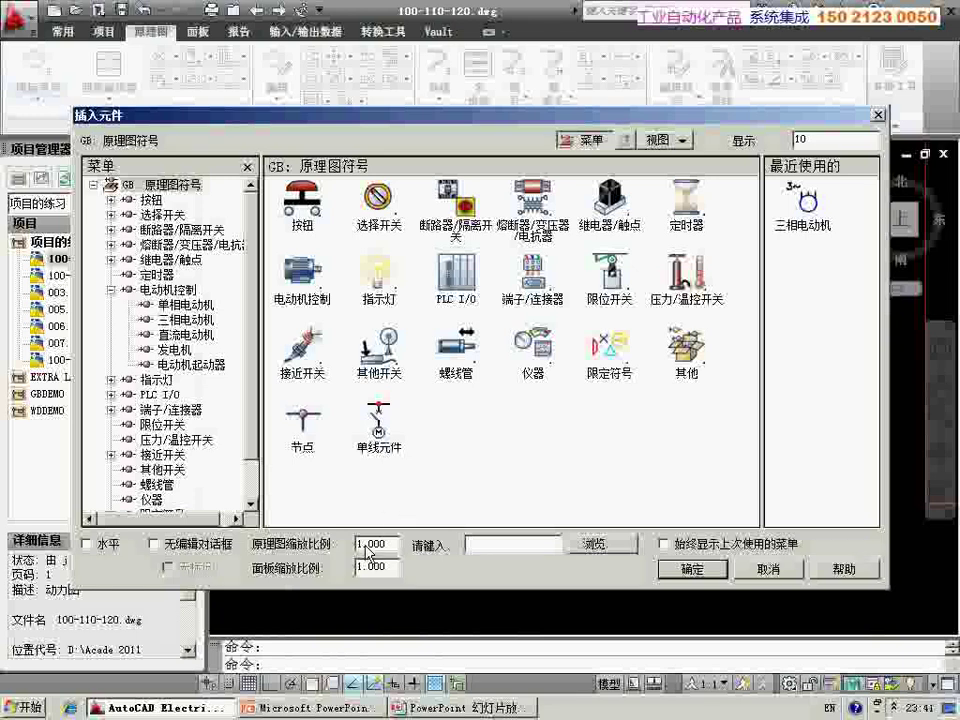
{"action": "left_click", "coordinate": [357, 544]}
{"action": "type", "text": "2"}
{"action": "left_click", "coordinate": [810, 205]}
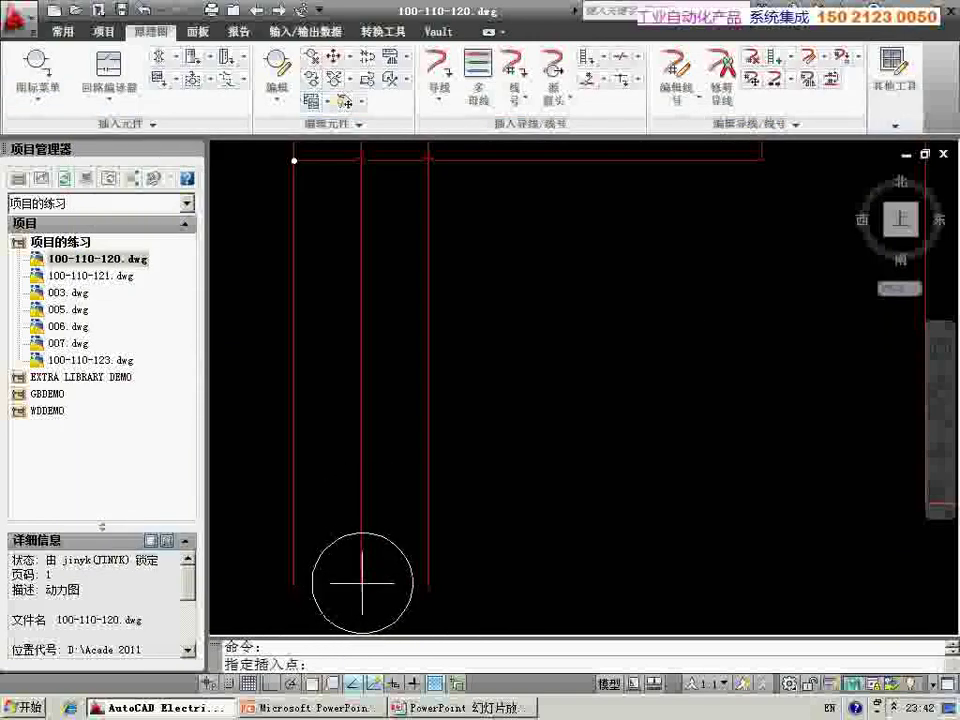
{"action": "scroll", "coordinate": [364, 561], "scroll_direction": "down", "scroll_amount": 3}
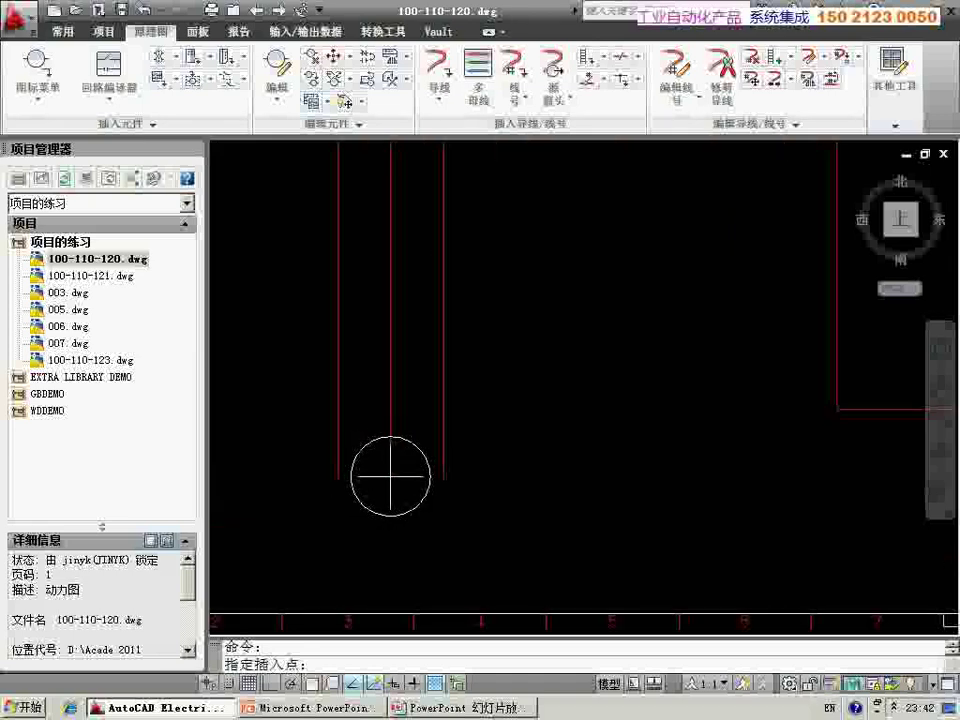
{"action": "left_click", "coordinate": [390, 476]}
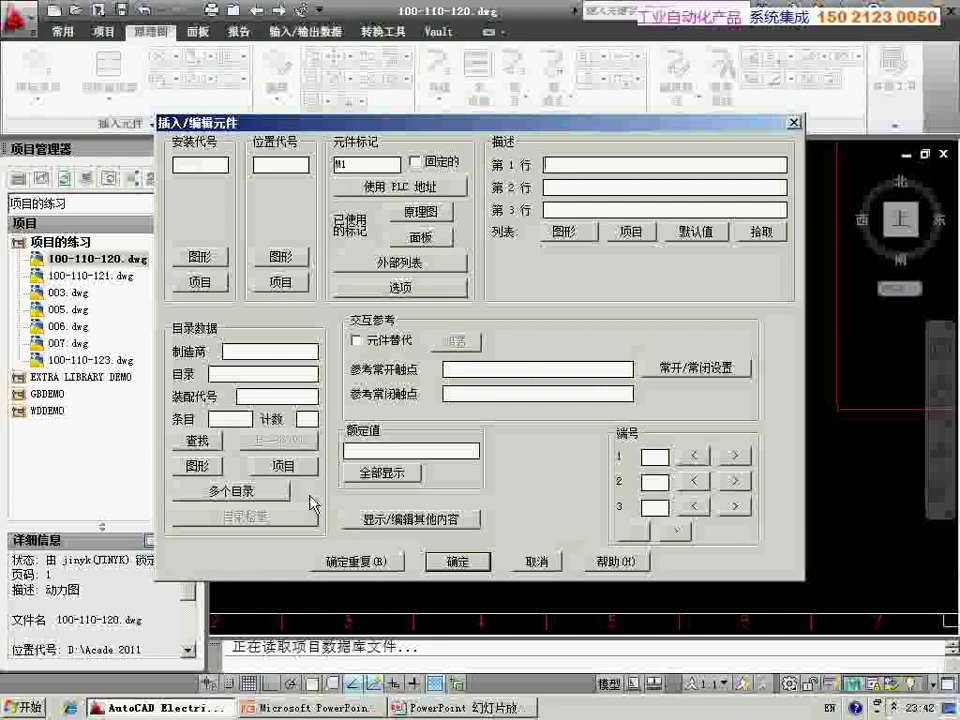
Accept tag M1 in the motor's Insert/Edit Component dialog
{"action": "left_click", "coordinate": [367, 166]}
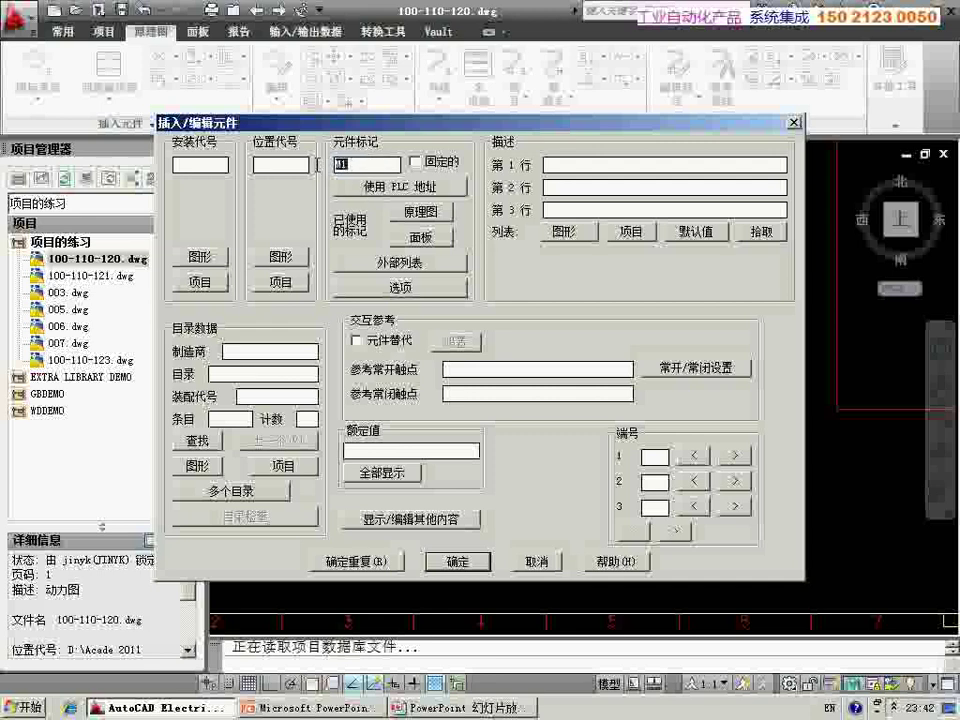
{"action": "left_click", "coordinate": [457, 561]}
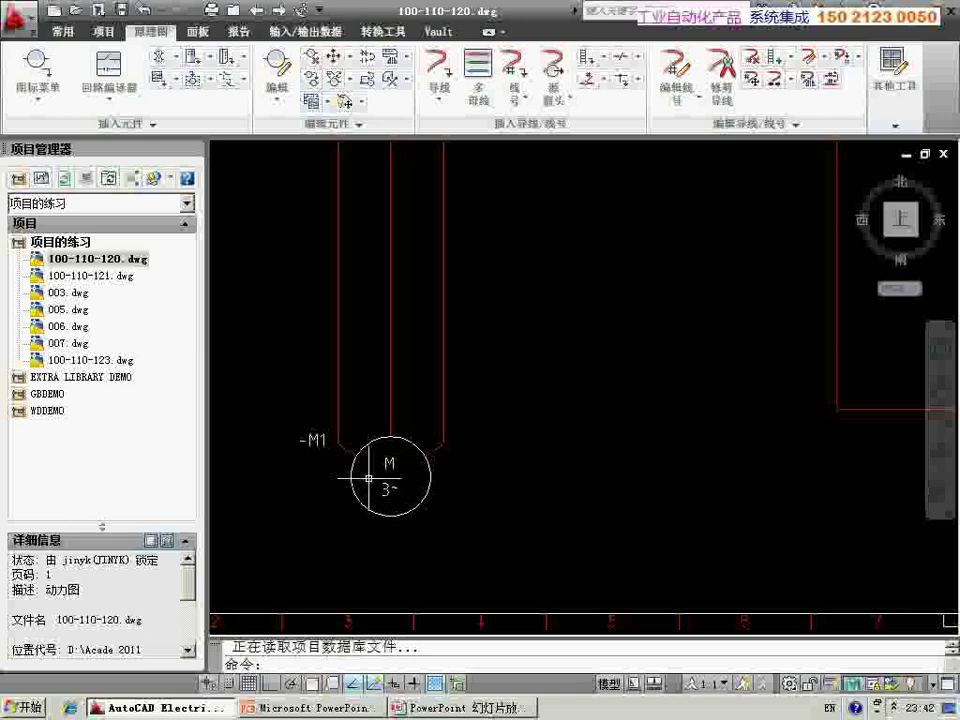
Pick the three-pole normally open contact from GB 电动机控制 > 电动机起动器
{"action": "scroll", "coordinate": [385, 460], "scroll_direction": "down", "scroll_amount": 4}
{"action": "middle_click_drag", "start_coordinate": [385, 462], "coordinate": [388, 520]}
{"action": "scroll", "coordinate": [446, 297], "scroll_direction": "up", "scroll_amount": 2}
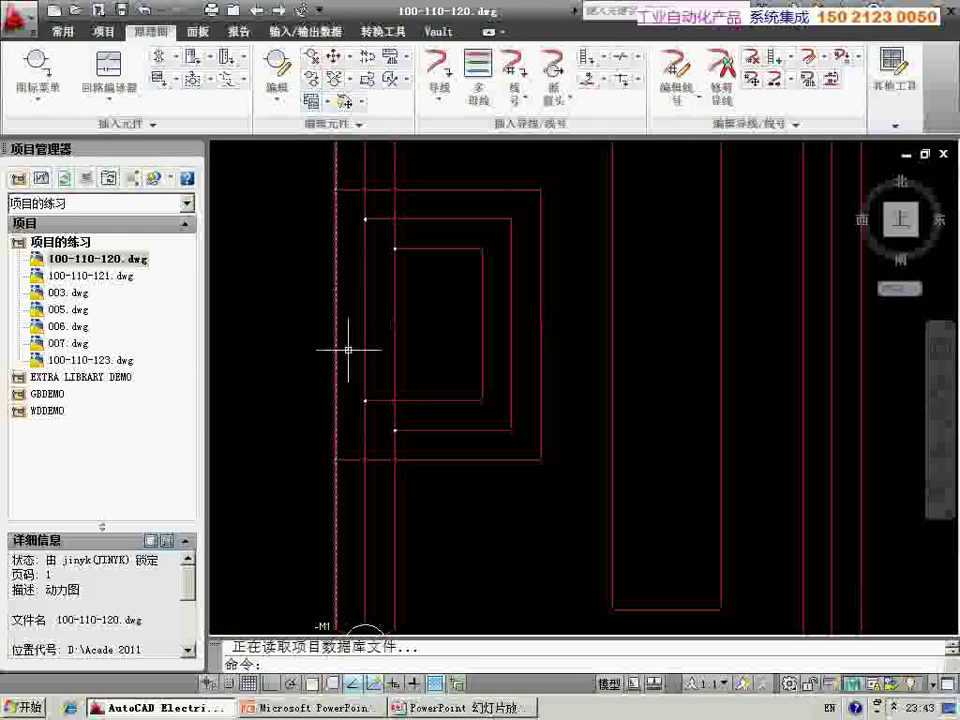
{"action": "left_click", "coordinate": [55, 97]}
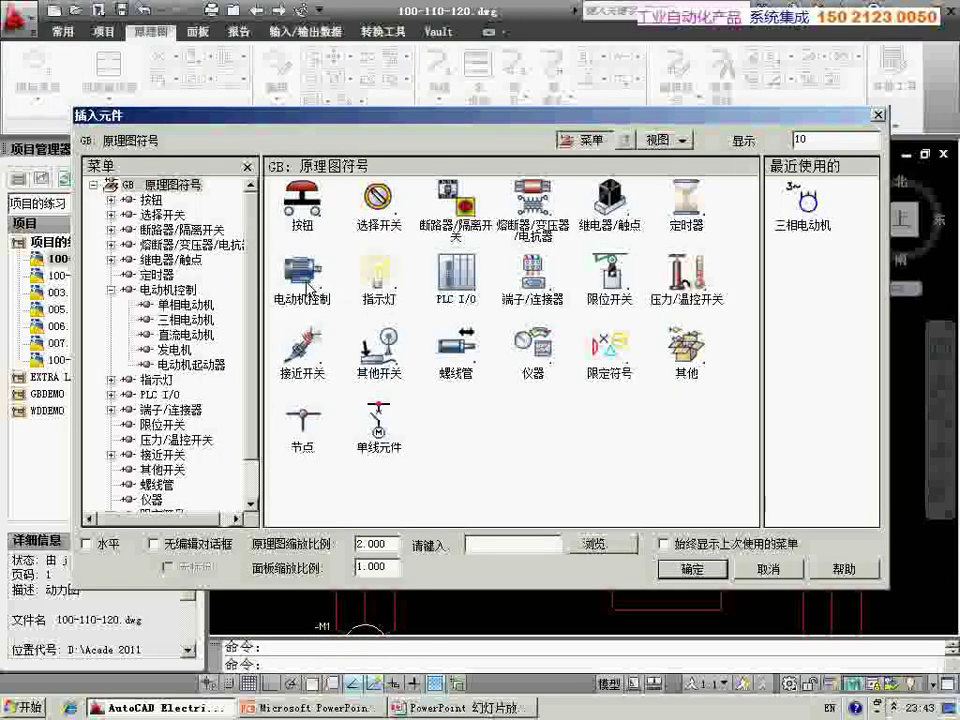
{"action": "left_click", "coordinate": [308, 285]}
{"action": "left_click", "coordinate": [618, 208]}
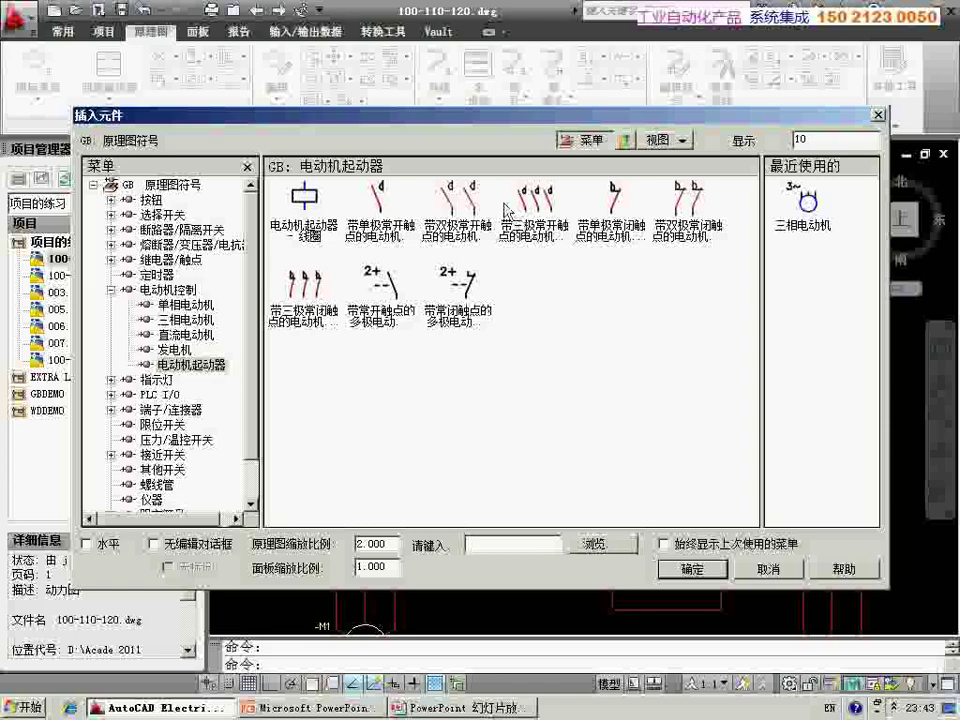
{"action": "left_click_drag", "start_coordinate": [455, 122], "coordinate": [492, 303]}
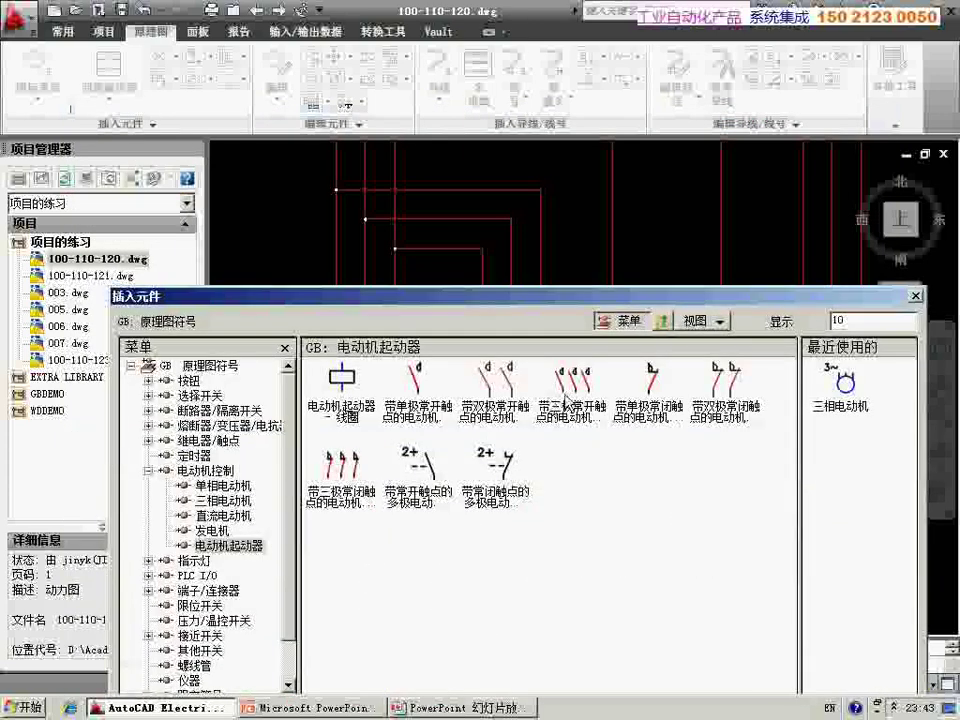
{"action": "double_click", "coordinate": [566, 398]}
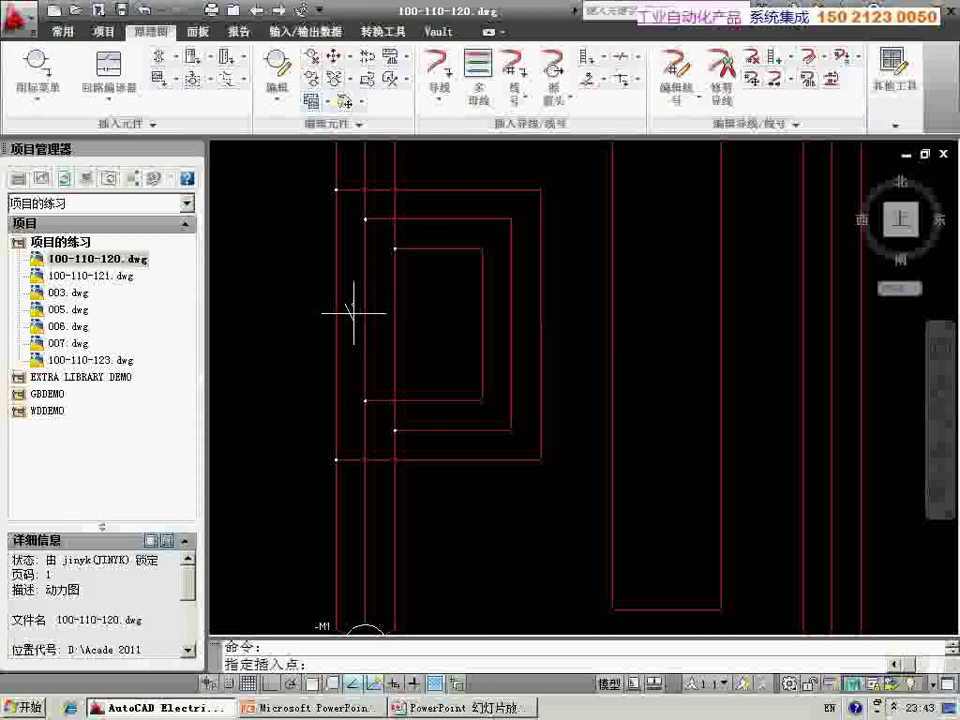
Insert the starter contact on the leftmost conductor feeding motor M1
{"action": "scroll", "coordinate": [340, 313], "scroll_direction": "up", "scroll_amount": 2}
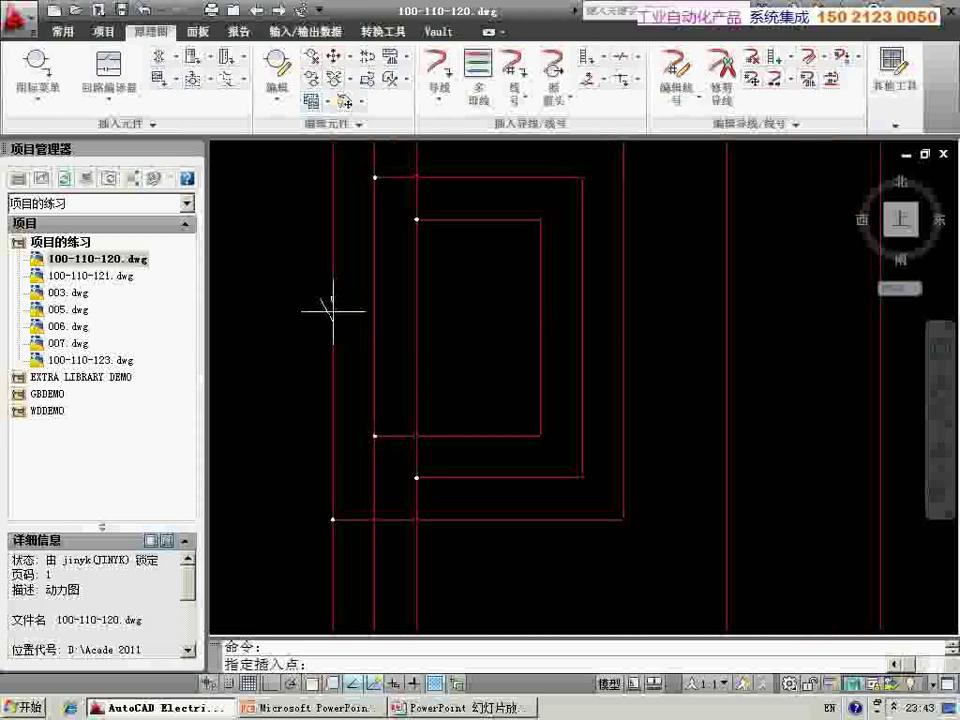
{"action": "left_click", "coordinate": [333, 311]}
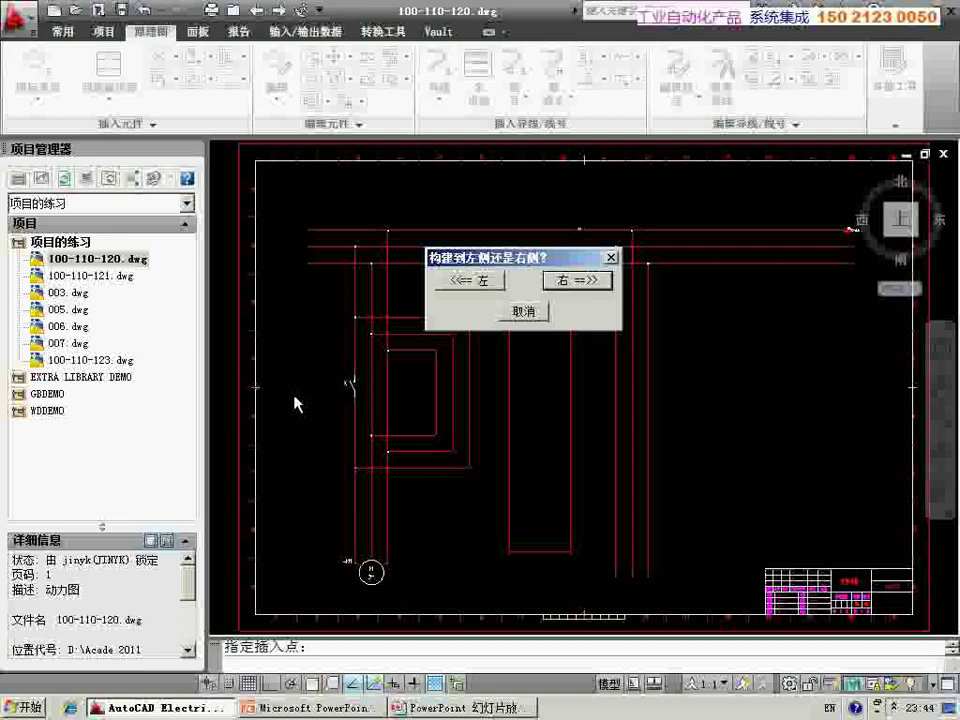
Build the contact's other poles to the right, keep tag K, and choose OK-Repeat
{"action": "left_click", "coordinate": [572, 282]}
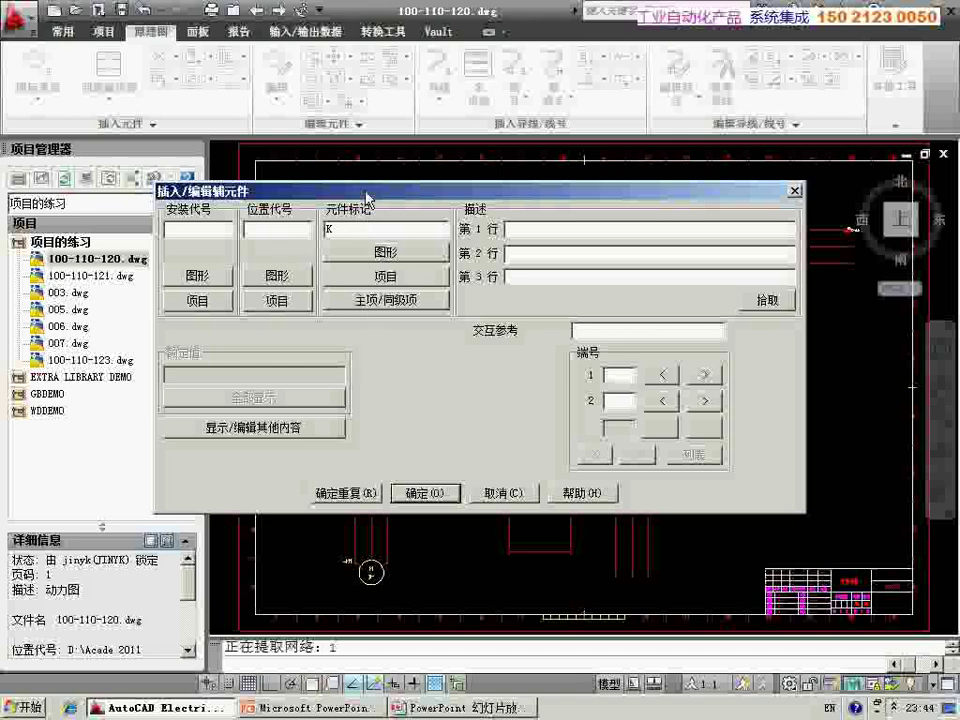
{"action": "left_click_drag", "start_coordinate": [366, 195], "coordinate": [581, 169]}
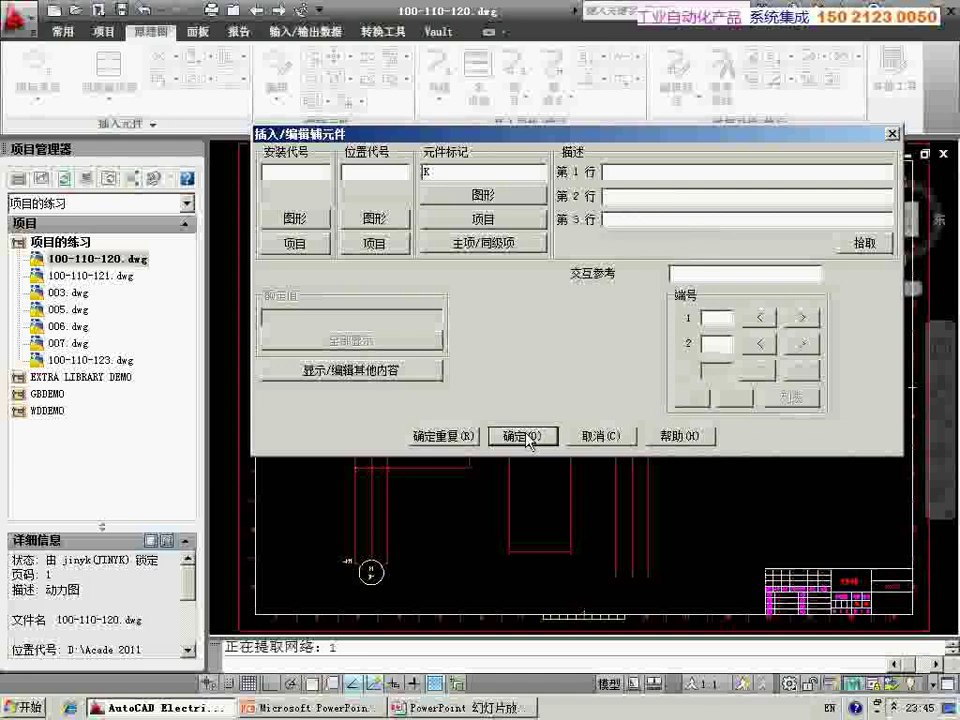
{"action": "left_click", "coordinate": [447, 437]}
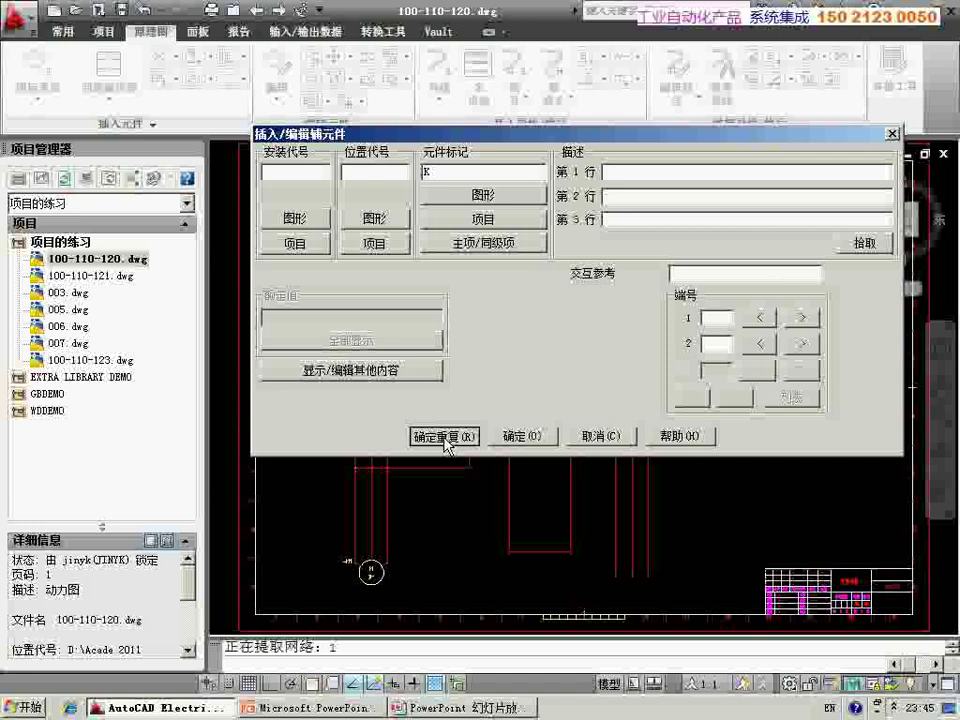
{"action": "scroll", "coordinate": [446, 440], "scroll_direction": "up", "scroll_amount": 3}
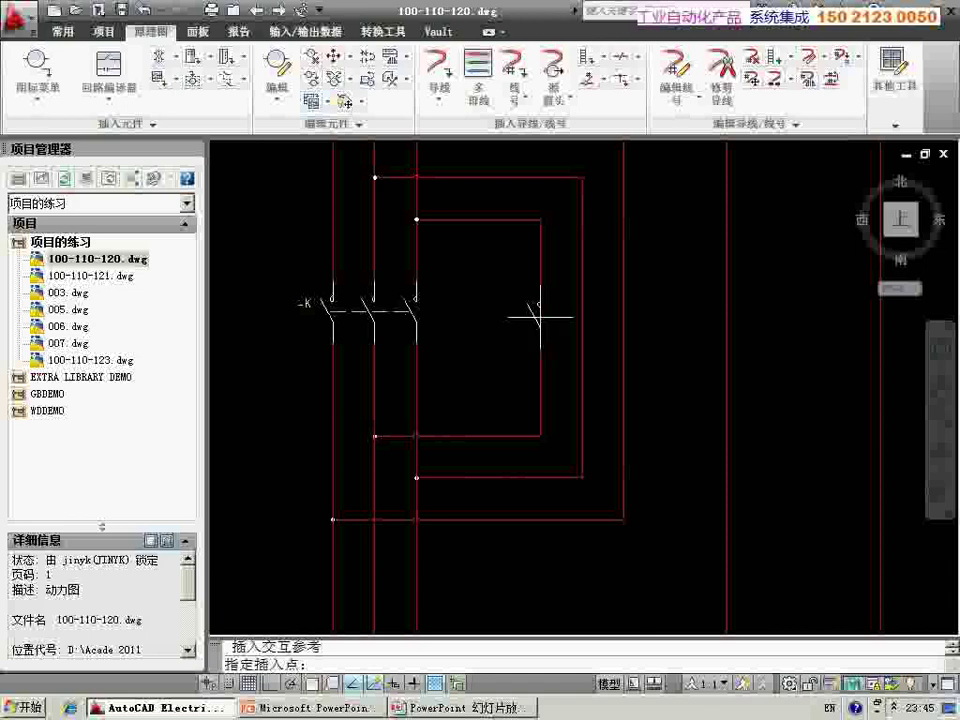
Insert a second -K contact on the right power wire, building poles rightward
{"action": "left_click", "coordinate": [540, 317]}
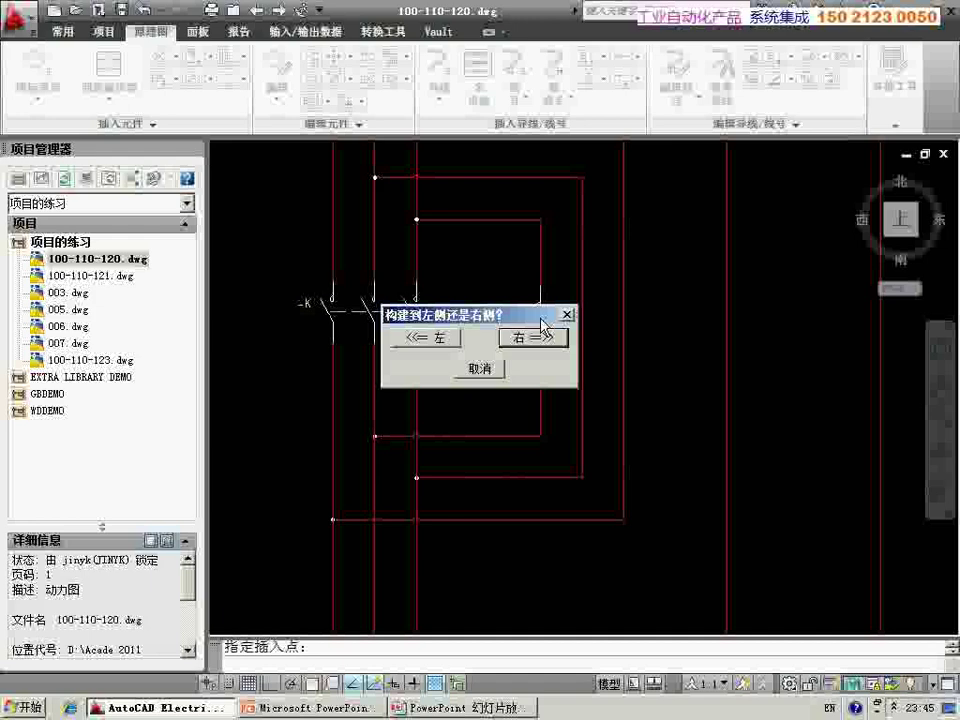
{"action": "left_click", "coordinate": [544, 335]}
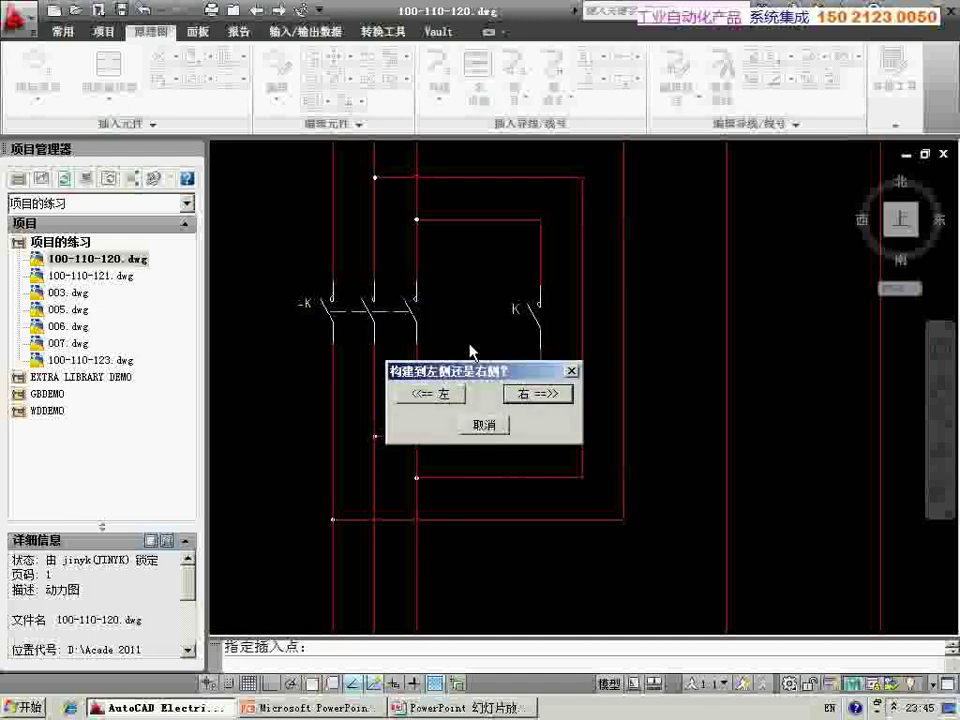
{"action": "left_click", "coordinate": [538, 395]}
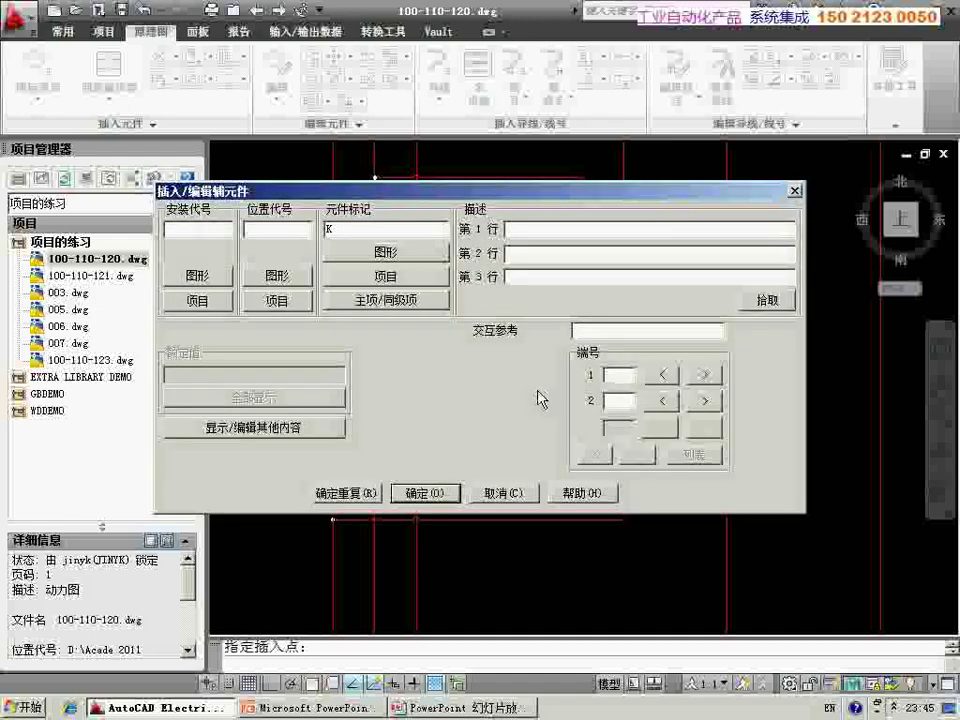
{"action": "left_click", "coordinate": [443, 495]}
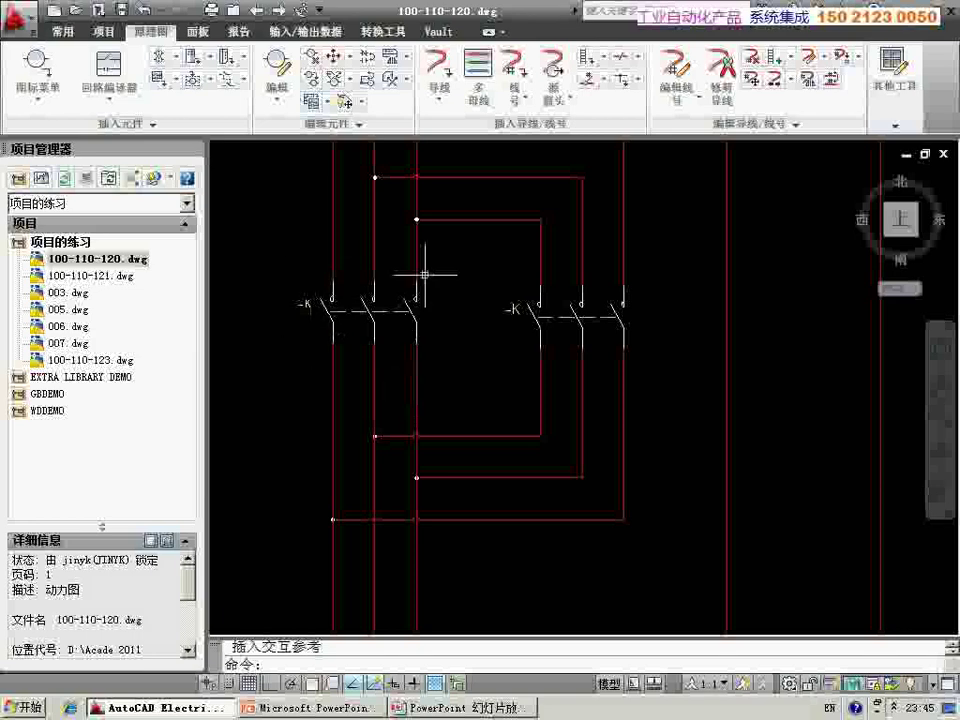
{"action": "scroll", "coordinate": [444, 328], "scroll_direction": "down", "scroll_amount": 2}
{"action": "scroll", "coordinate": [448, 342], "scroll_direction": "down", "scroll_amount": 1}
{"action": "middle_click_drag", "start_coordinate": [448, 342], "coordinate": [420, 340]}
{"action": "scroll", "coordinate": [429, 332], "scroll_direction": "up", "scroll_amount": 1}
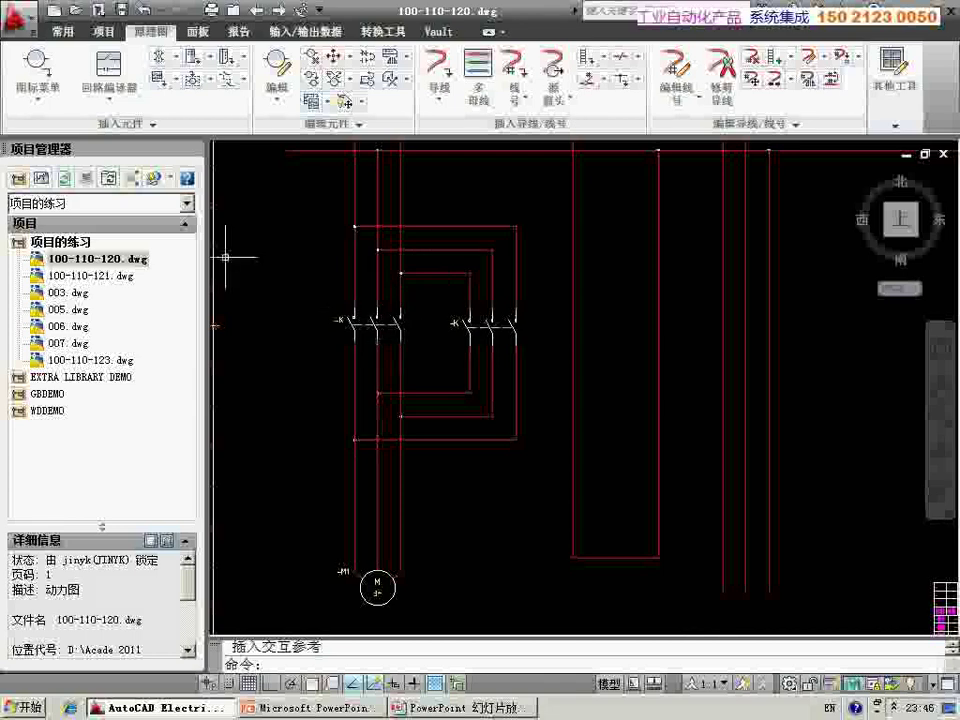
Pick the 电动机起动器-线圈 coil from Motor Control > Motor Starter and drop it on the lower vertical wire
{"action": "left_click", "coordinate": [37, 68]}
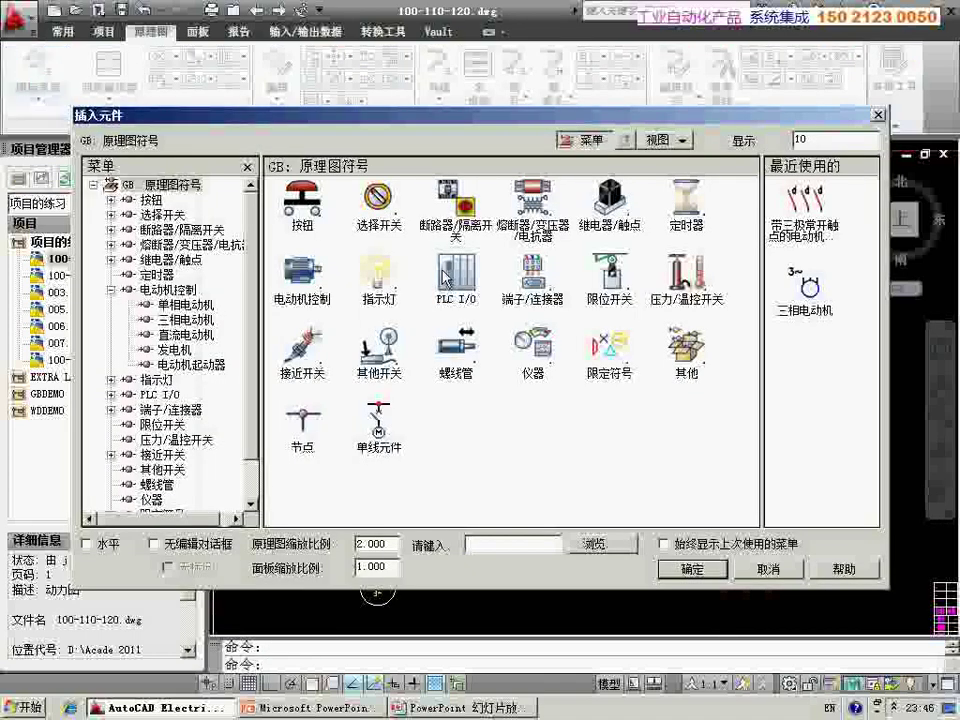
{"action": "left_click", "coordinate": [305, 265]}
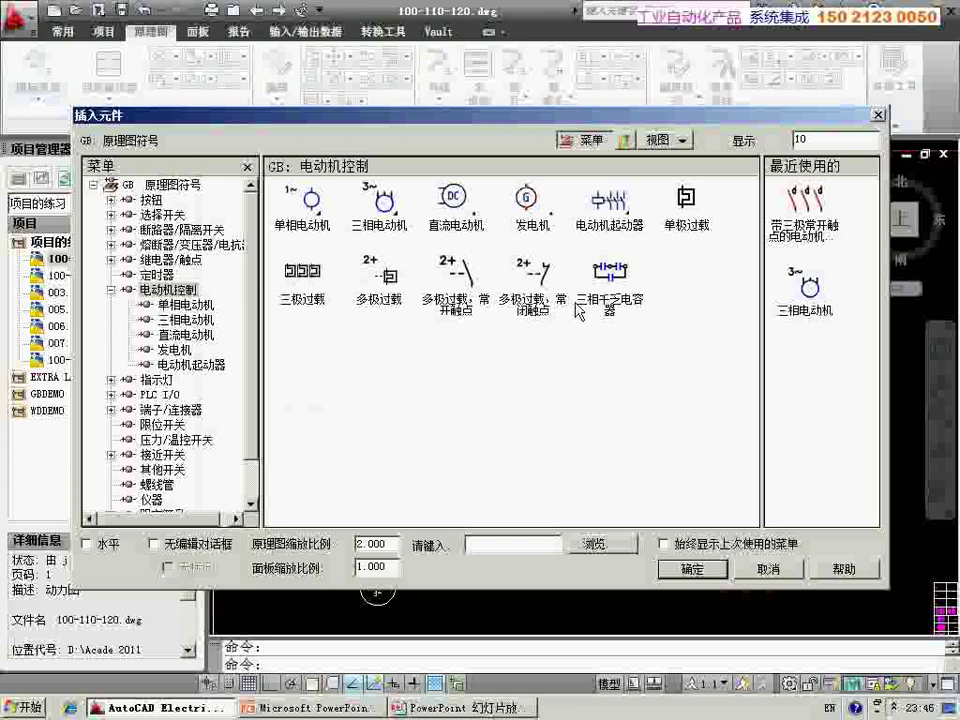
{"action": "left_click", "coordinate": [605, 200]}
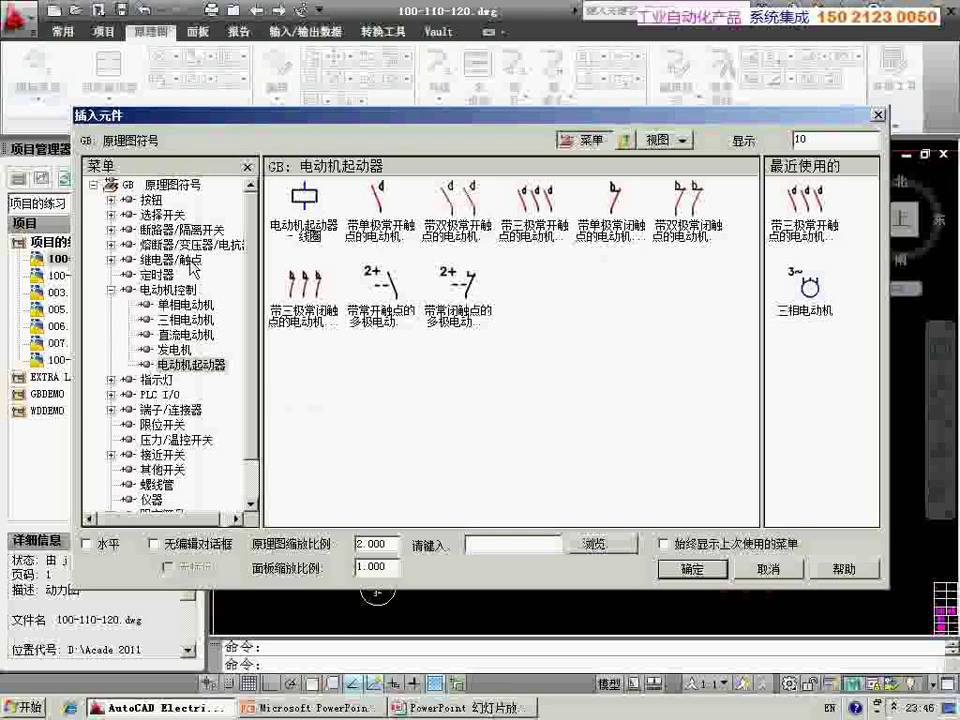
{"action": "left_click", "coordinate": [181, 261]}
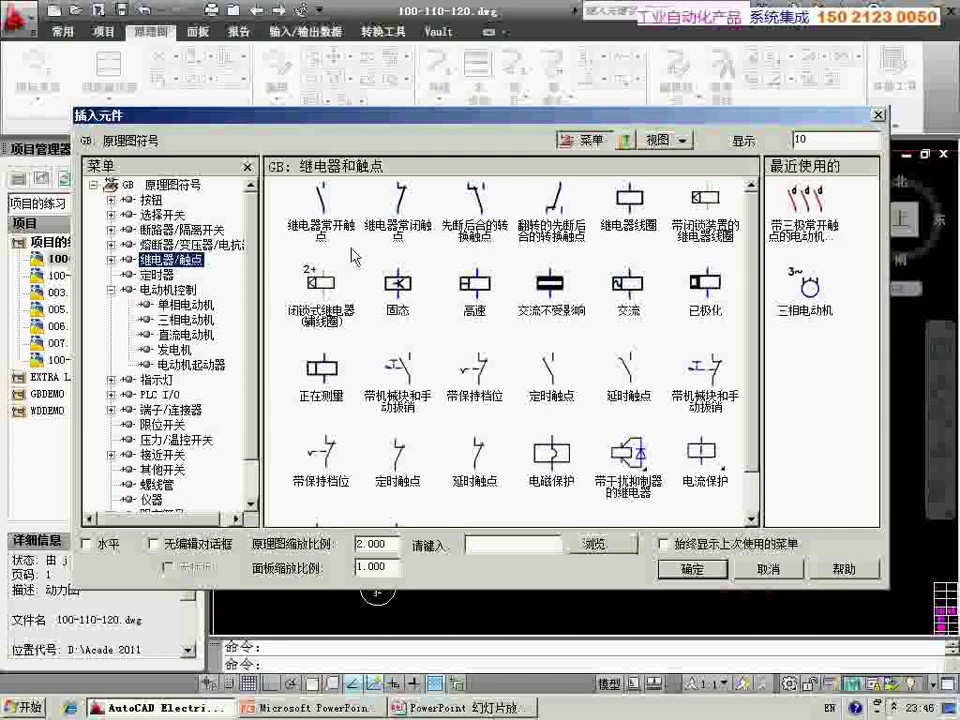
{"action": "left_click", "coordinate": [166, 289]}
{"action": "left_click", "coordinate": [200, 364]}
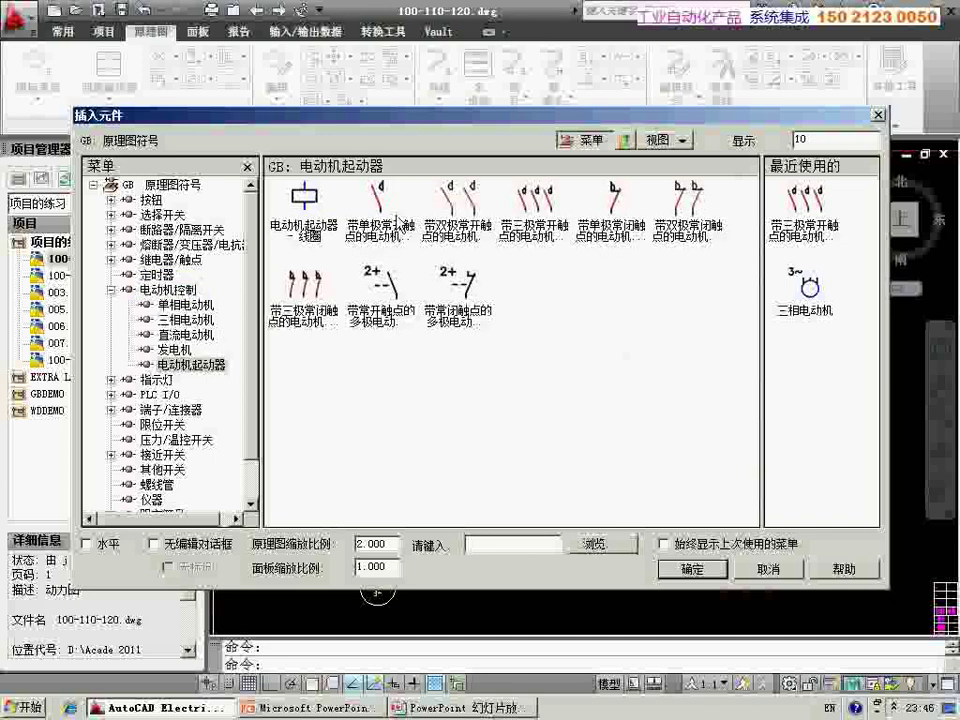
{"action": "left_click", "coordinate": [303, 200]}
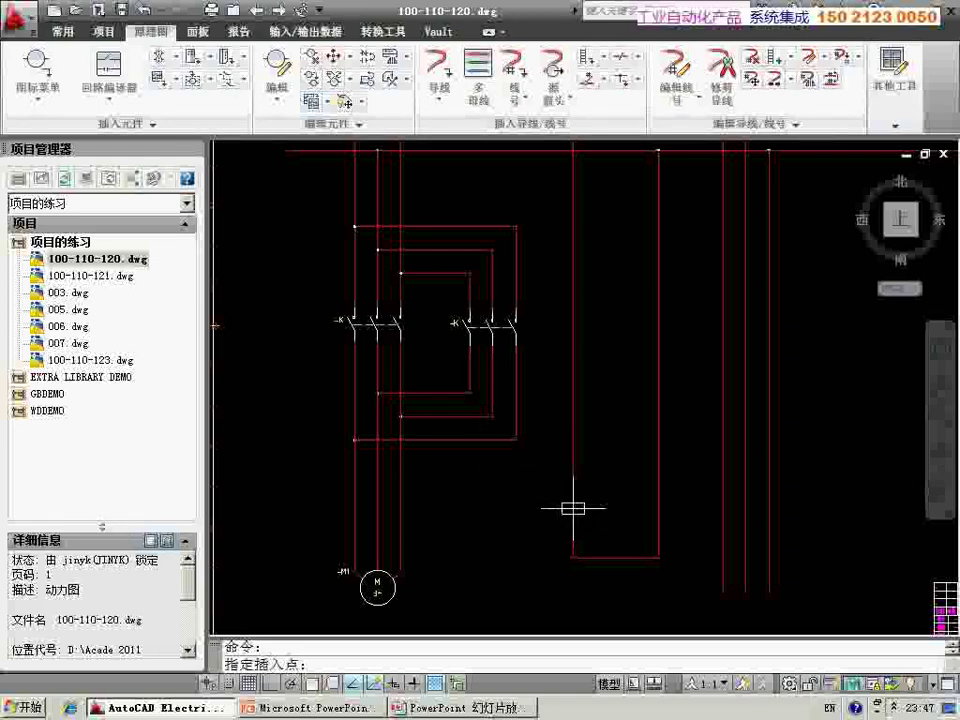
{"action": "left_click", "coordinate": [572, 508]}
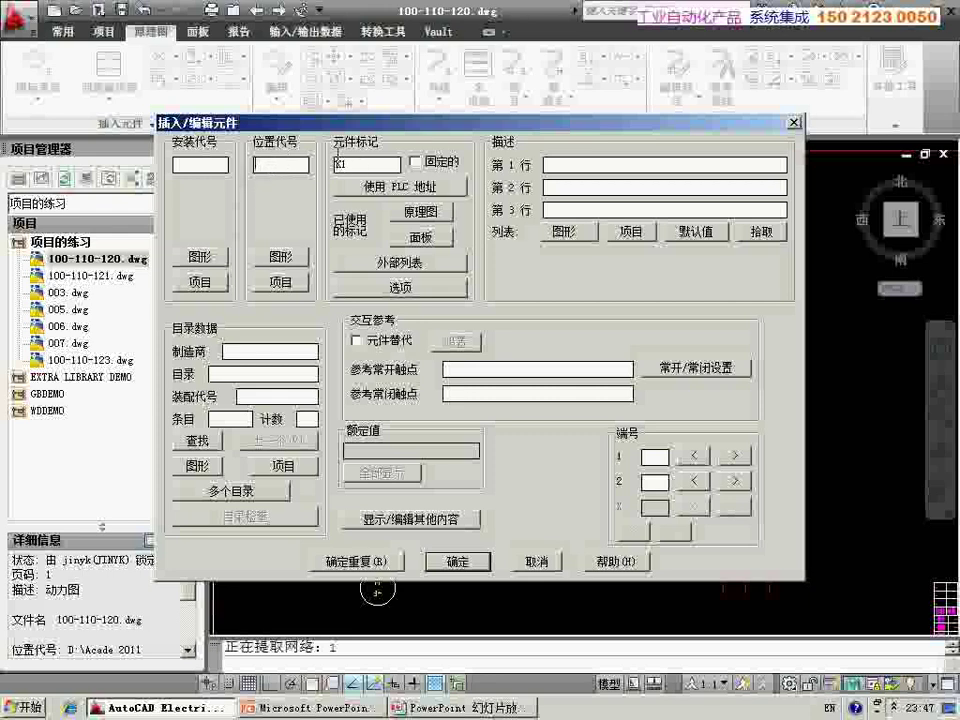
Select the K1 tag text in the component dialog
{"action": "key", "text": "Tab"}
Enter 正转 as coil K1's first description line using the Chinese input method
{"action": "left_click", "coordinate": [355, 165]}
{"action": "key", "text": "ctrl+shift"}
{"action": "type", "text": "正转"}
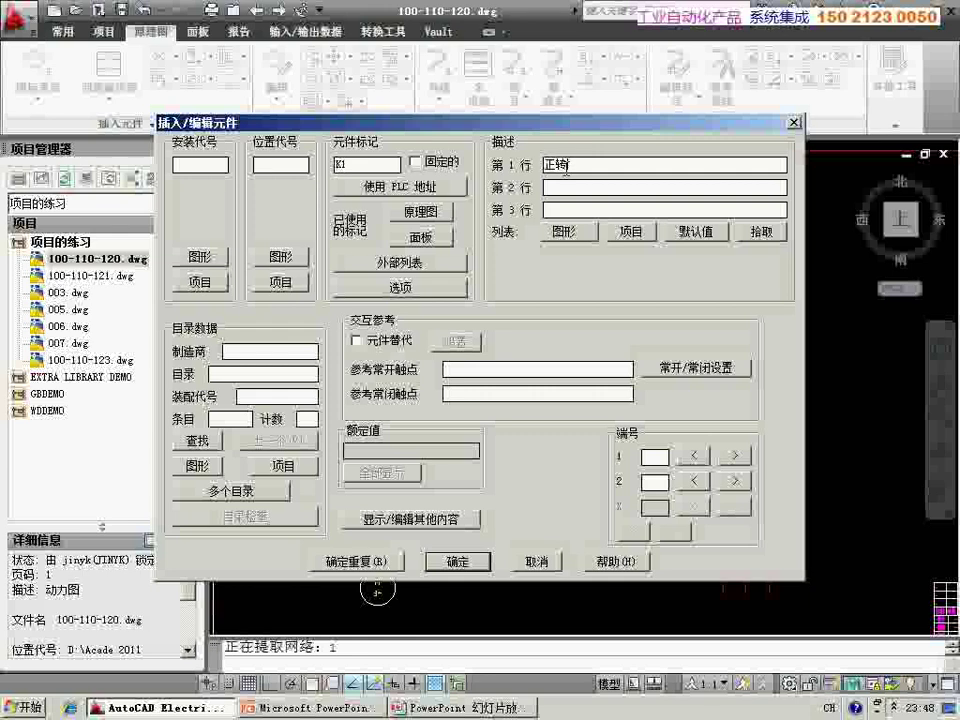
{"action": "key", "text": "ctrl+shift"}
{"action": "left_click", "coordinate": [199, 441]}
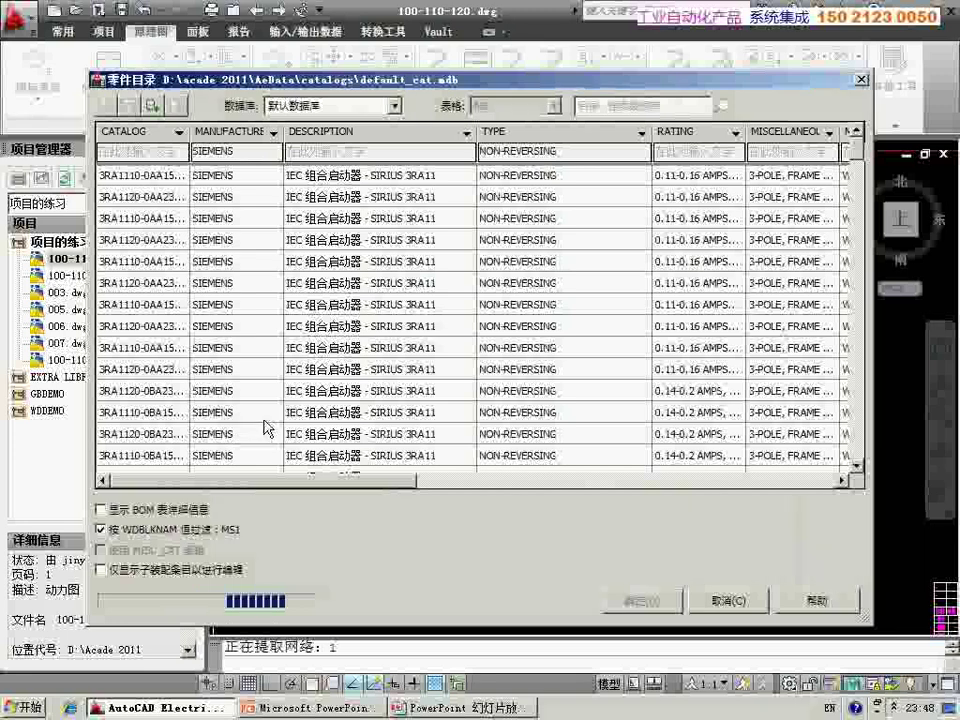
Browse the Siemens starter catalog and widen the MISCELLANEOUS1 column to show full text
{"action": "mouse_move", "coordinate": [857, 170]}
{"action": "left_mouse_down"}
{"action": "mouse_move", "coordinate": [873, 280]}
{"action": "mouse_move", "coordinate": [870, 422]}
{"action": "left_mouse_up"}
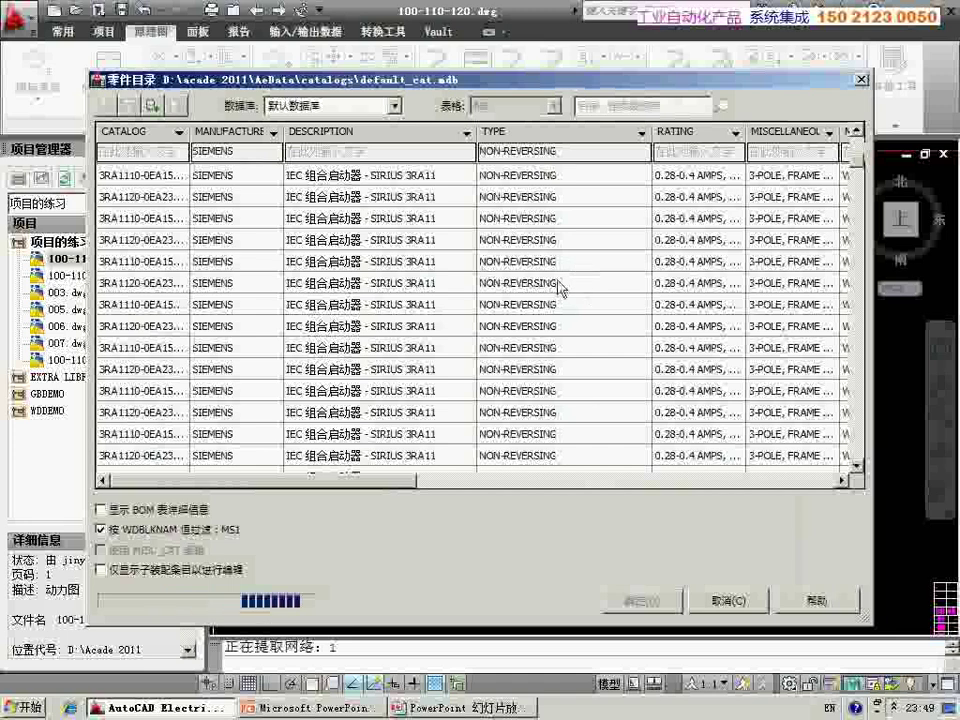
{"action": "left_click_drag", "start_coordinate": [405, 481], "coordinate": [557, 484]}
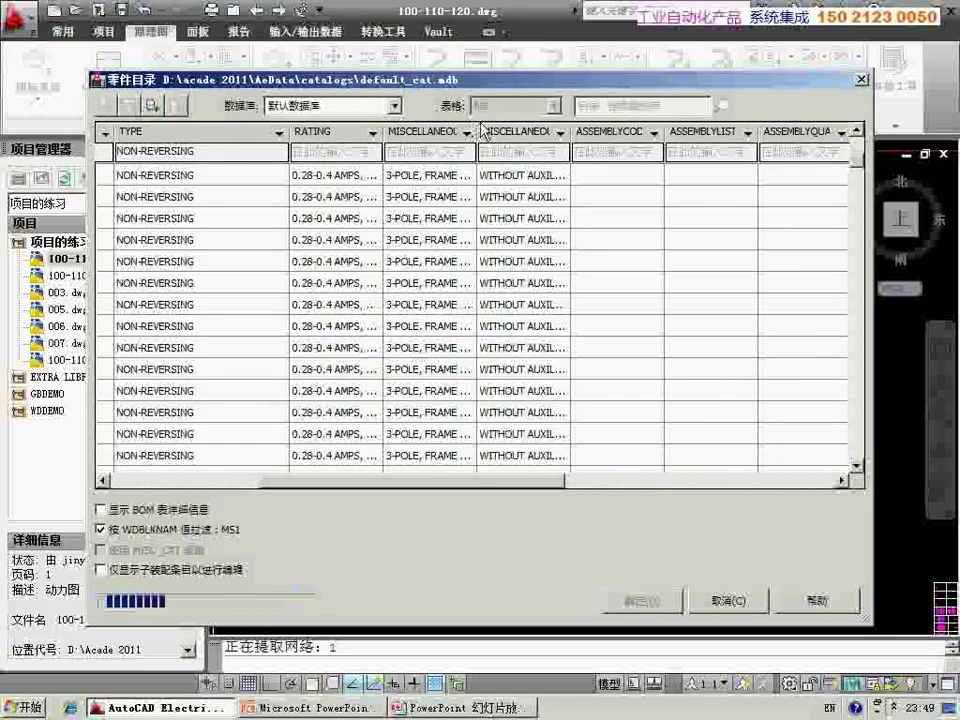
{"action": "left_click_drag", "start_coordinate": [477, 130], "coordinate": [669, 130]}
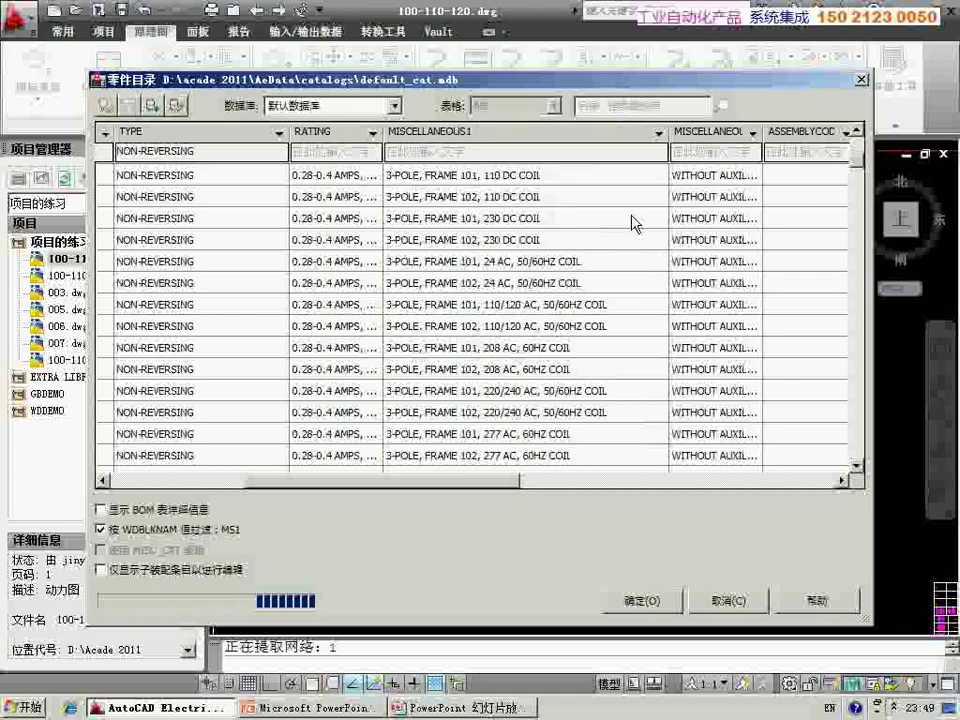
{"action": "scroll", "coordinate": [858, 178], "scroll_direction": "down", "scroll_amount": 5}
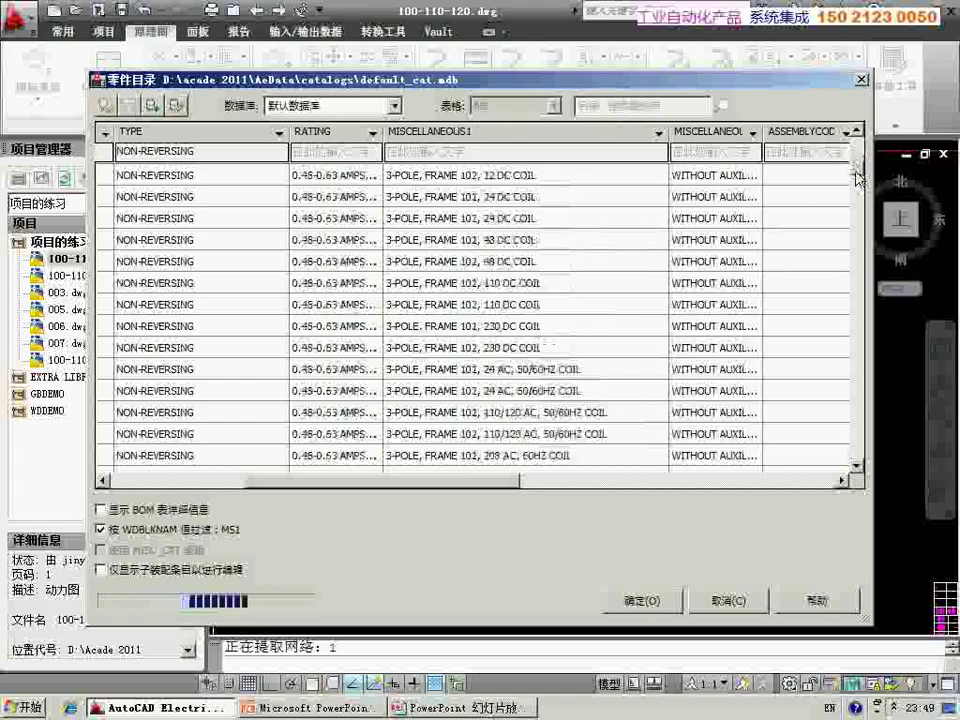
{"action": "scroll", "coordinate": [858, 180], "scroll_direction": "down", "scroll_amount": 5}
{"action": "scroll", "coordinate": [858, 203], "scroll_direction": "down", "scroll_amount": 5}
{"action": "scroll", "coordinate": [858, 246], "scroll_direction": "down", "scroll_amount": 3}
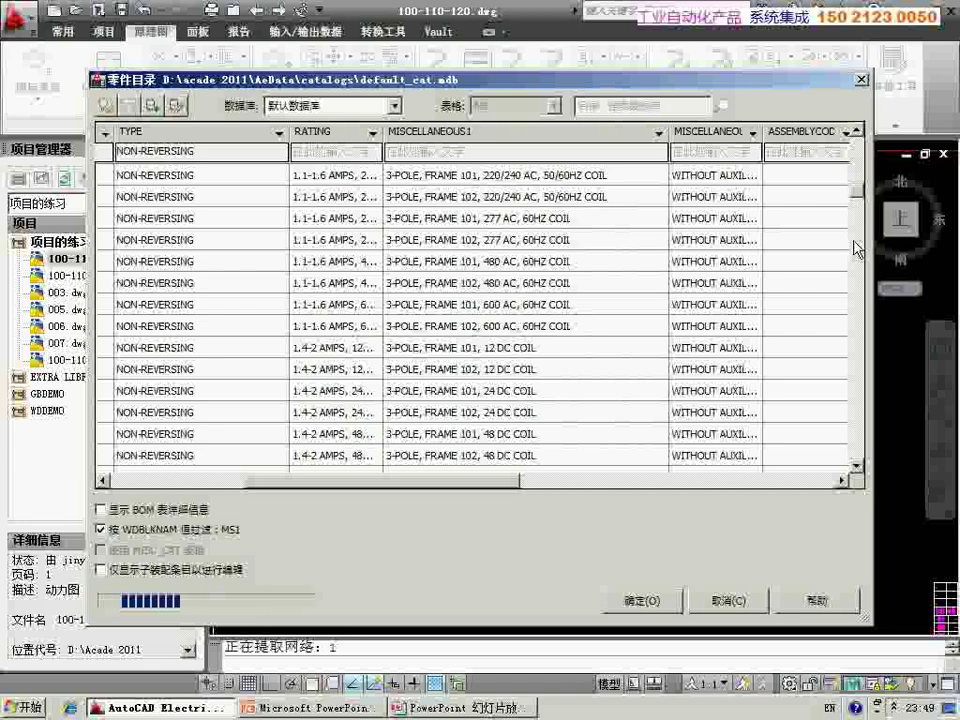
{"action": "scroll", "coordinate": [861, 183], "scroll_direction": "up", "scroll_amount": 3}
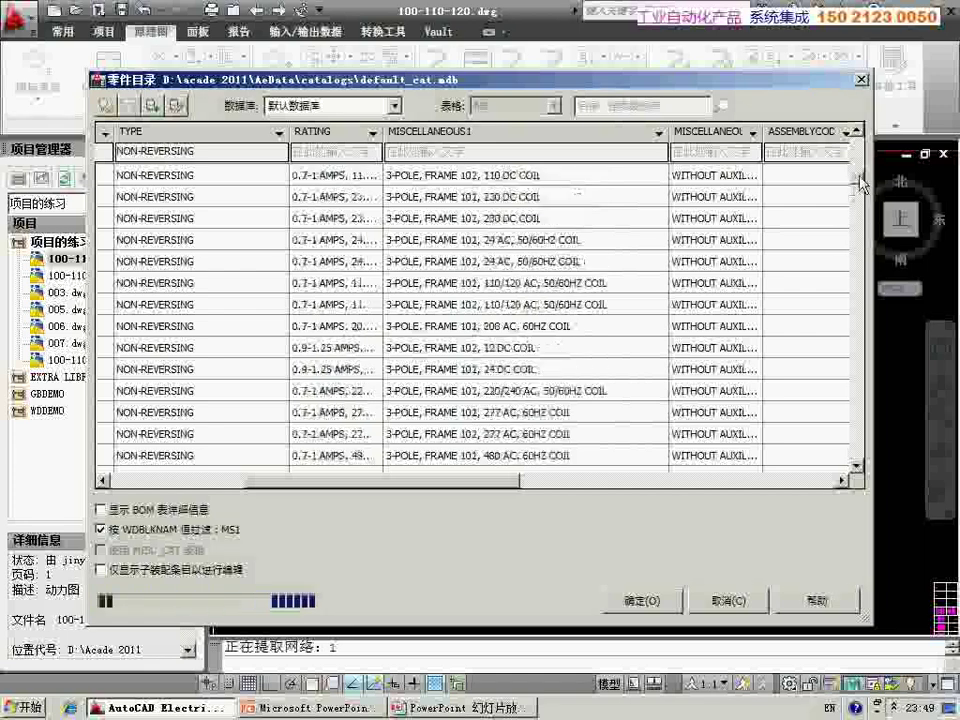
{"action": "scroll", "coordinate": [861, 183], "scroll_direction": "up", "scroll_amount": 5}
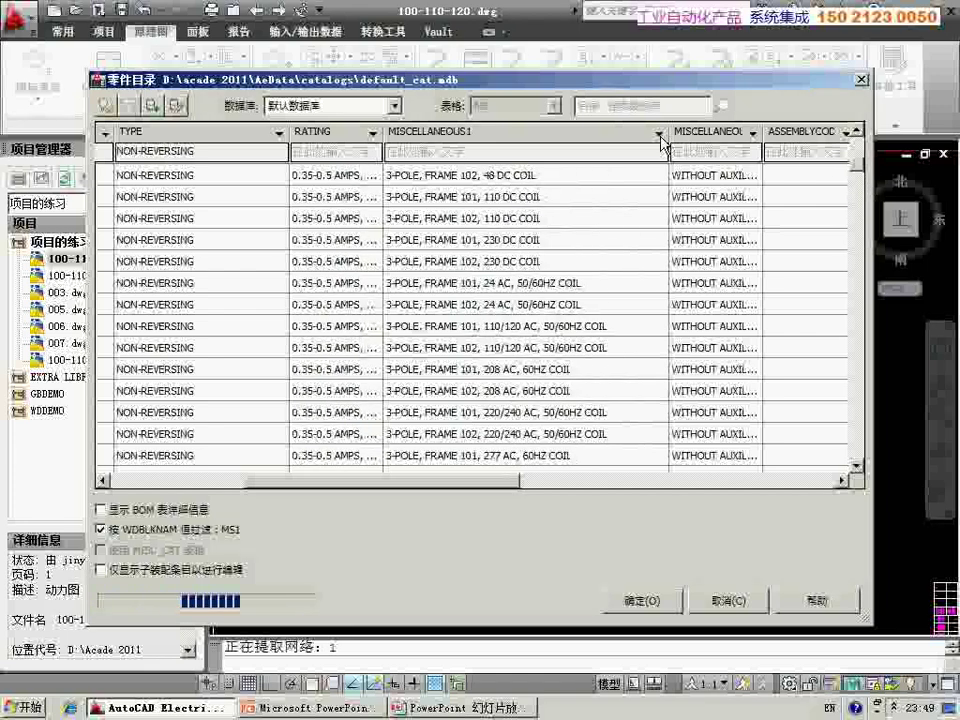
Sort the catalog parts by RATING in ascending order
{"action": "left_click", "coordinate": [659, 134]}
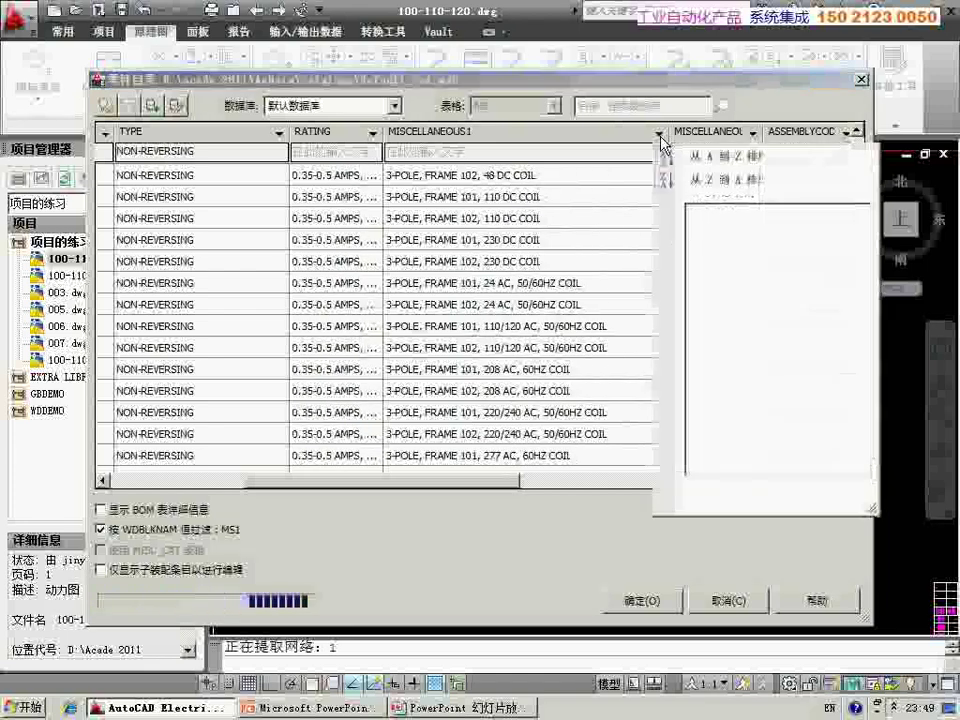
{"action": "left_click", "coordinate": [372, 134]}
{"action": "left_click", "coordinate": [372, 134]}
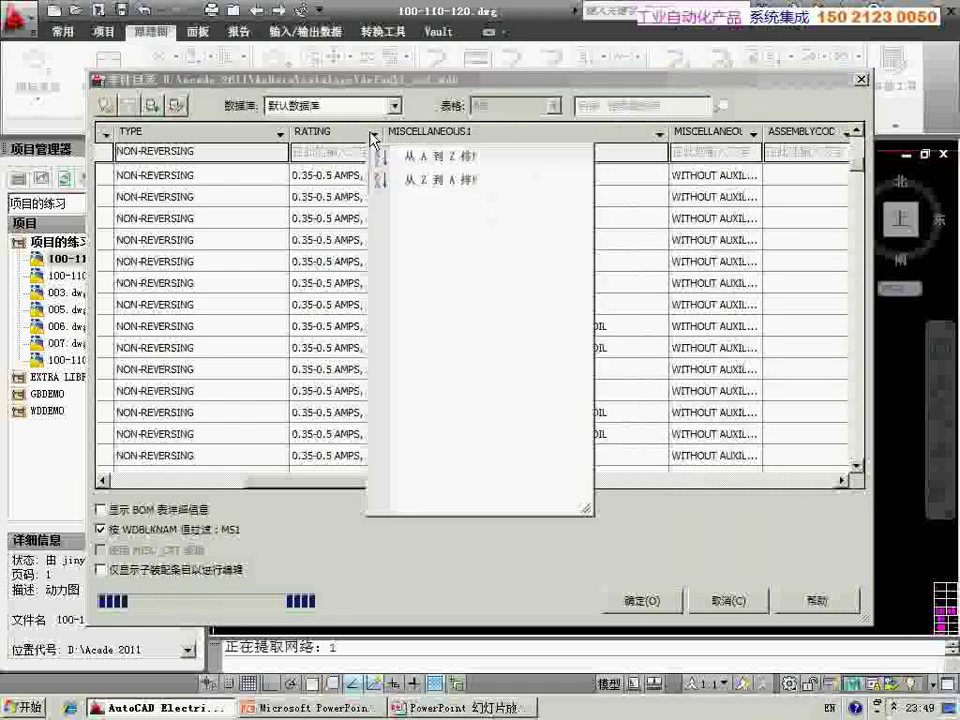
{"action": "left_click", "coordinate": [432, 157]}
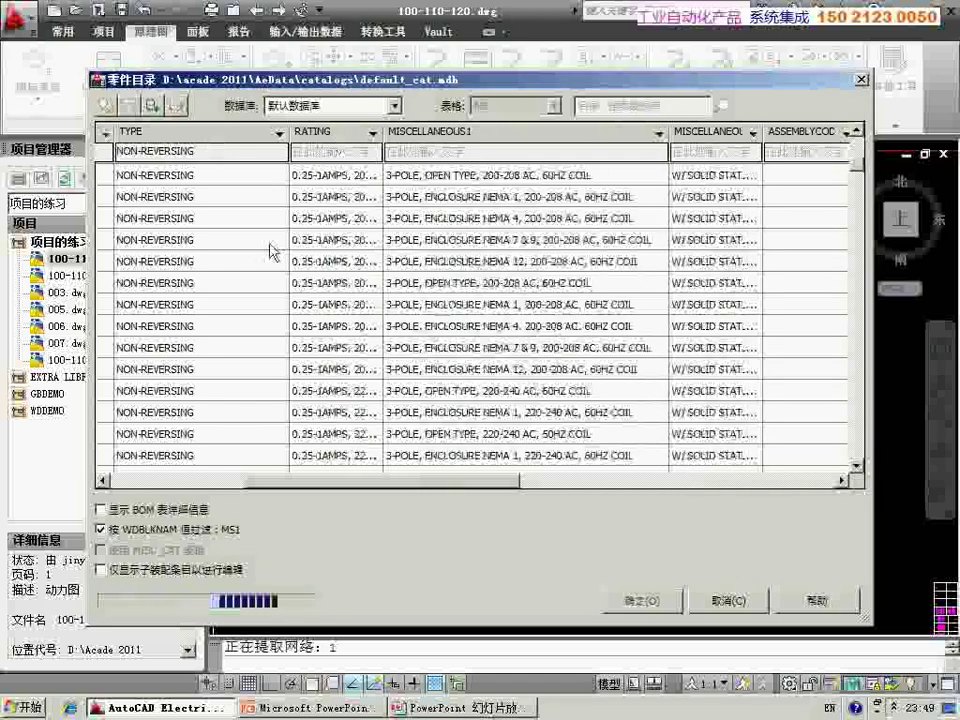
{"action": "mouse_move", "coordinate": [364, 488]}
{"action": "left_mouse_down"}
{"action": "mouse_move", "coordinate": [437, 488]}
{"action": "mouse_move", "coordinate": [300, 488]}
{"action": "left_mouse_up"}
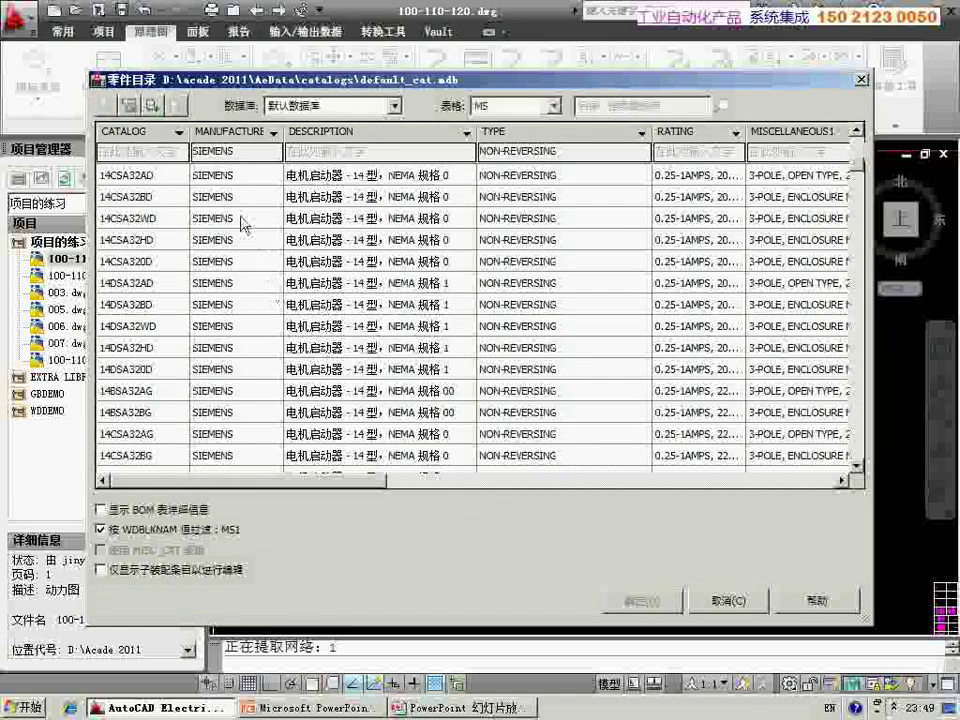
Filter the catalog to SIEMENS parts whose catalog number starts with 3rt
{"action": "left_click", "coordinate": [273, 133]}
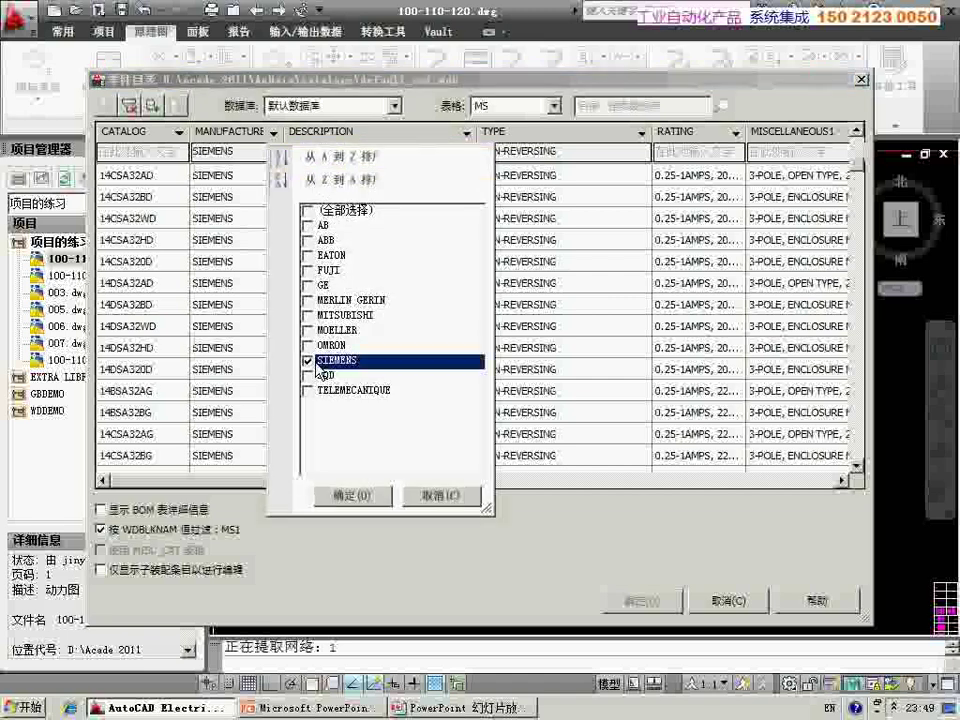
{"action": "left_click", "coordinate": [368, 500]}
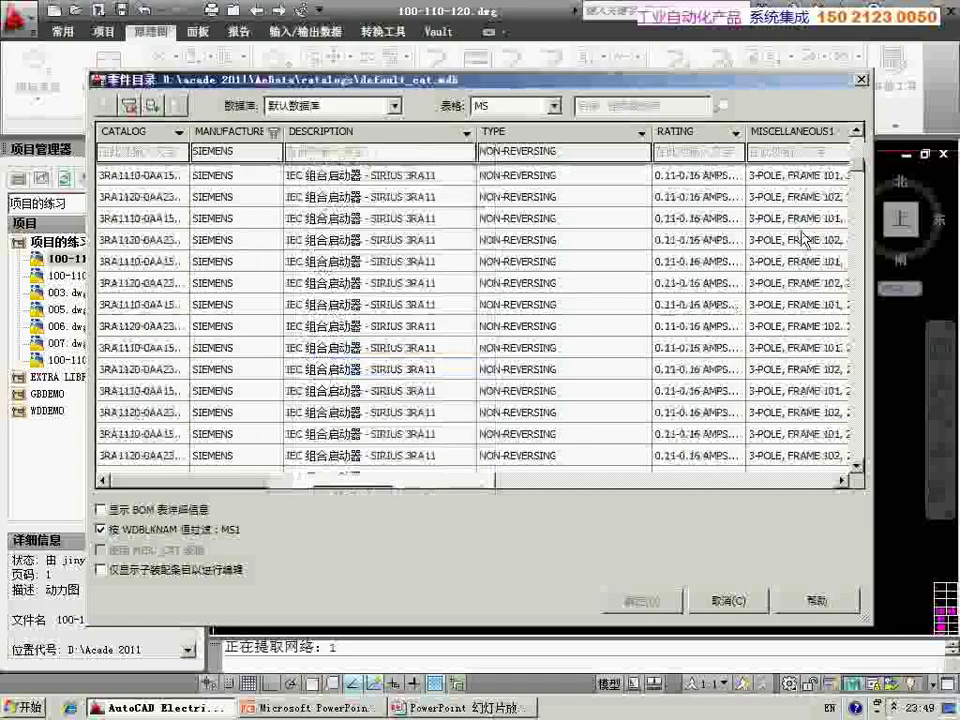
{"action": "left_click_drag", "start_coordinate": [855, 236], "coordinate": [822, 178]}
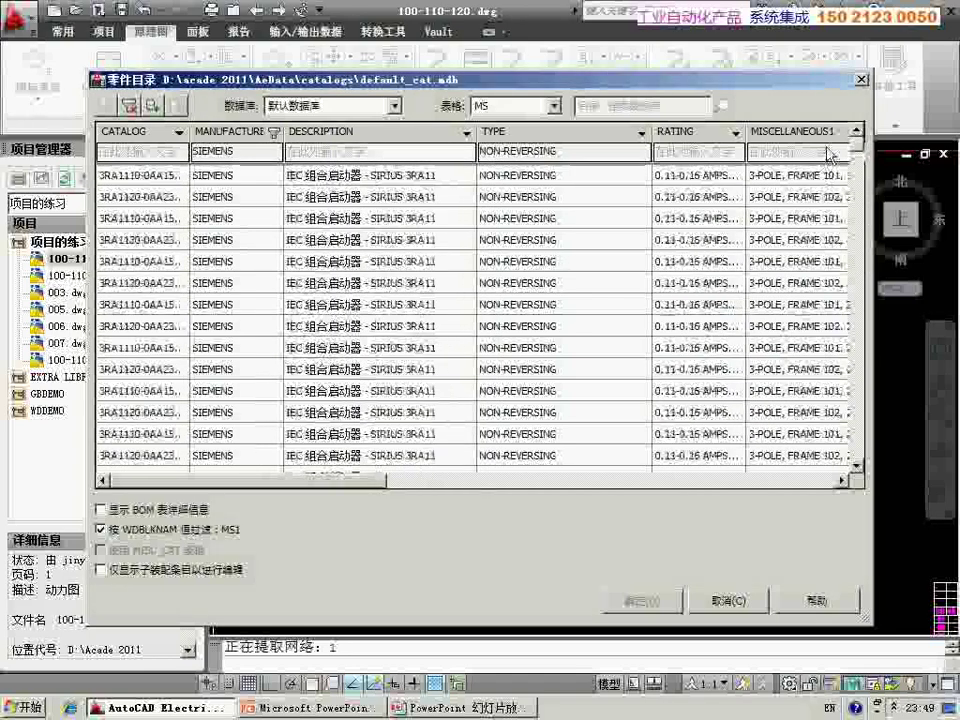
{"action": "left_click", "coordinate": [180, 132]}
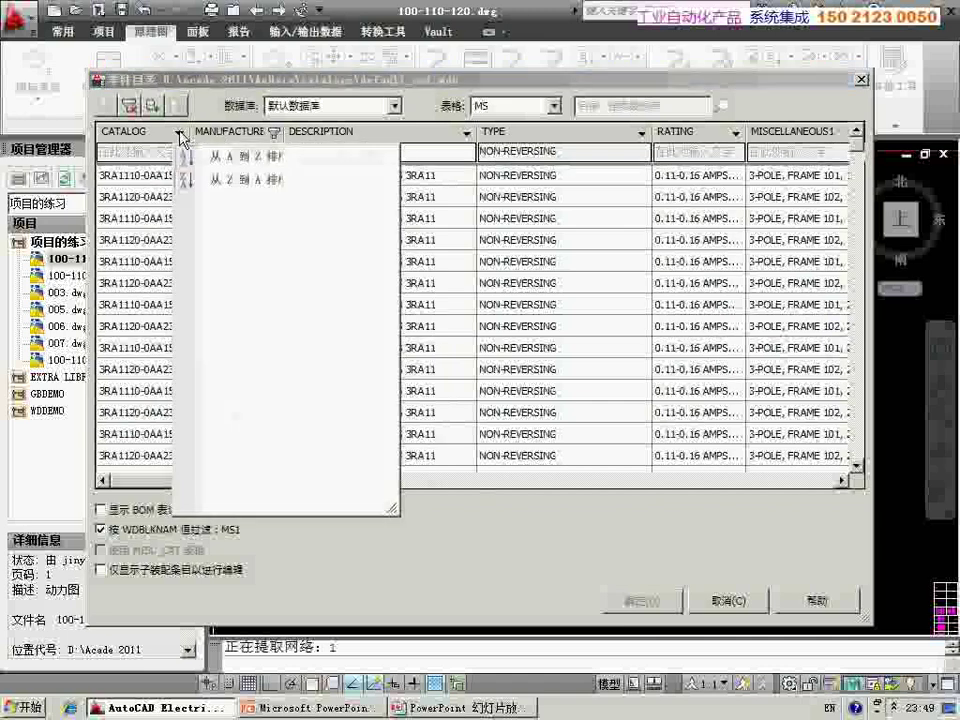
{"action": "left_click", "coordinate": [154, 158]}
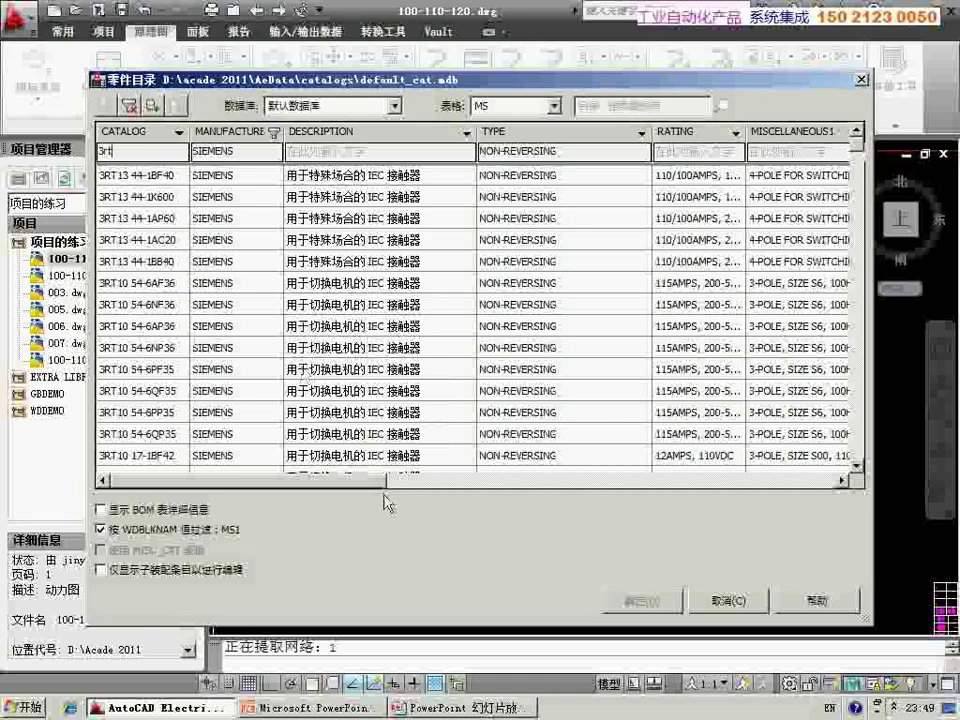
Widen MISCELLANEOUS2 and assign the second 3RT13 contactor, 3RT13 44-1K600, to K1
{"action": "left_click_drag", "start_coordinate": [358, 481], "coordinate": [488, 481]}
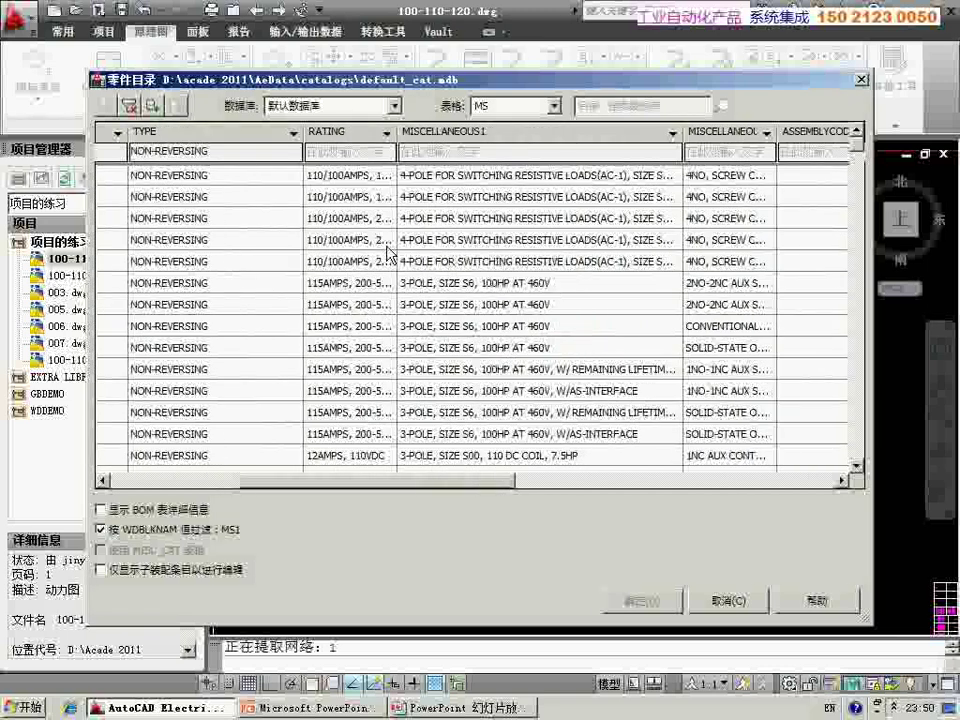
{"action": "left_click_drag", "start_coordinate": [466, 481], "coordinate": [542, 487]}
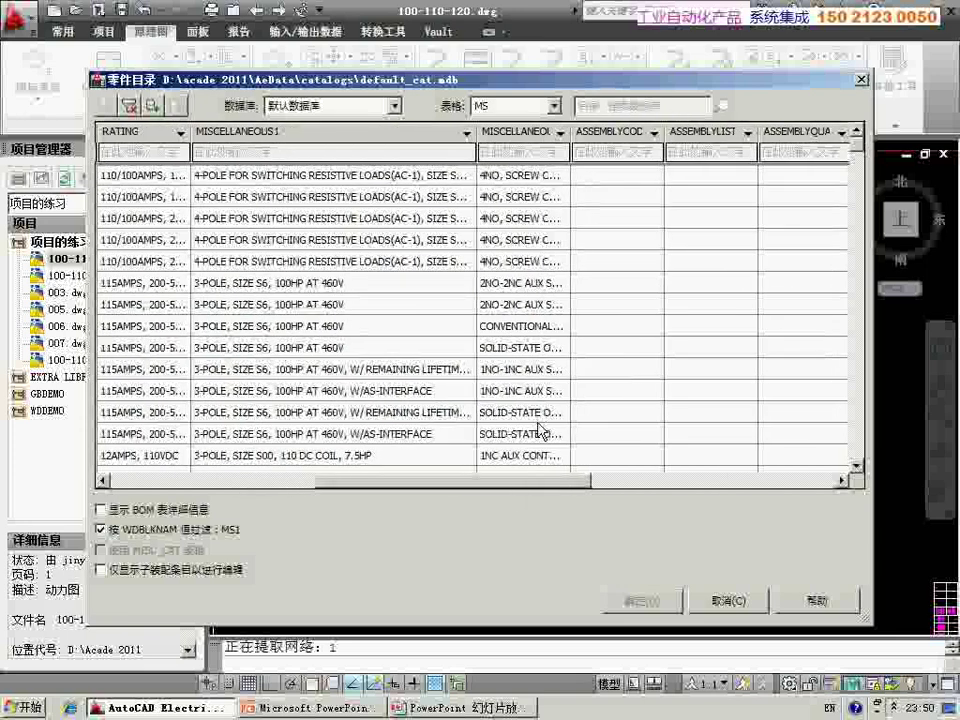
{"action": "left_click_drag", "start_coordinate": [571, 132], "coordinate": [601, 132]}
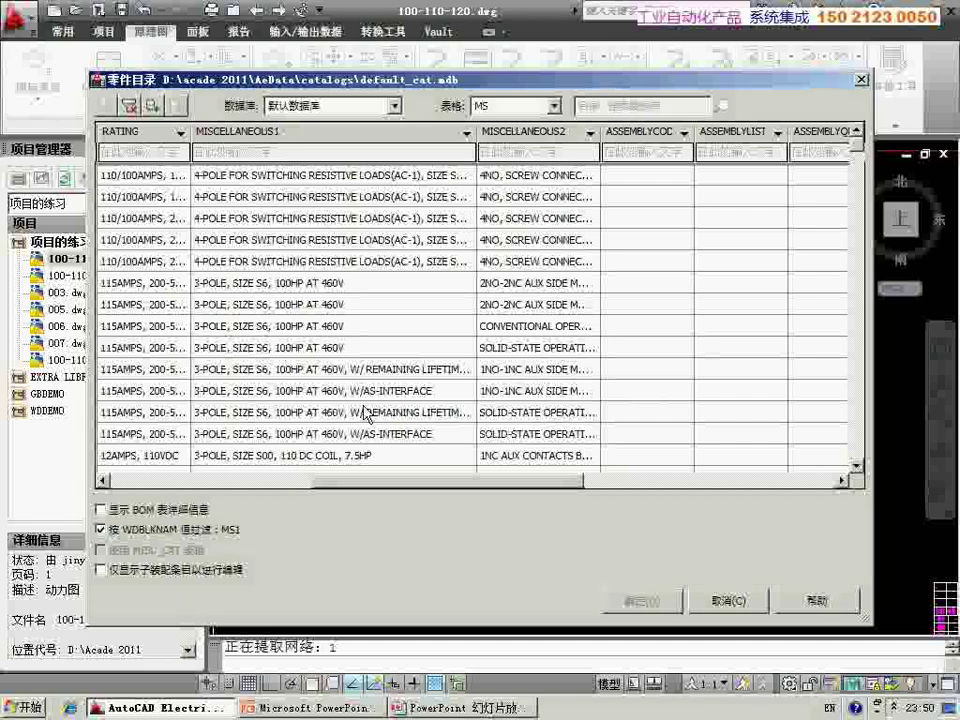
{"action": "left_click_drag", "start_coordinate": [408, 488], "coordinate": [234, 477]}
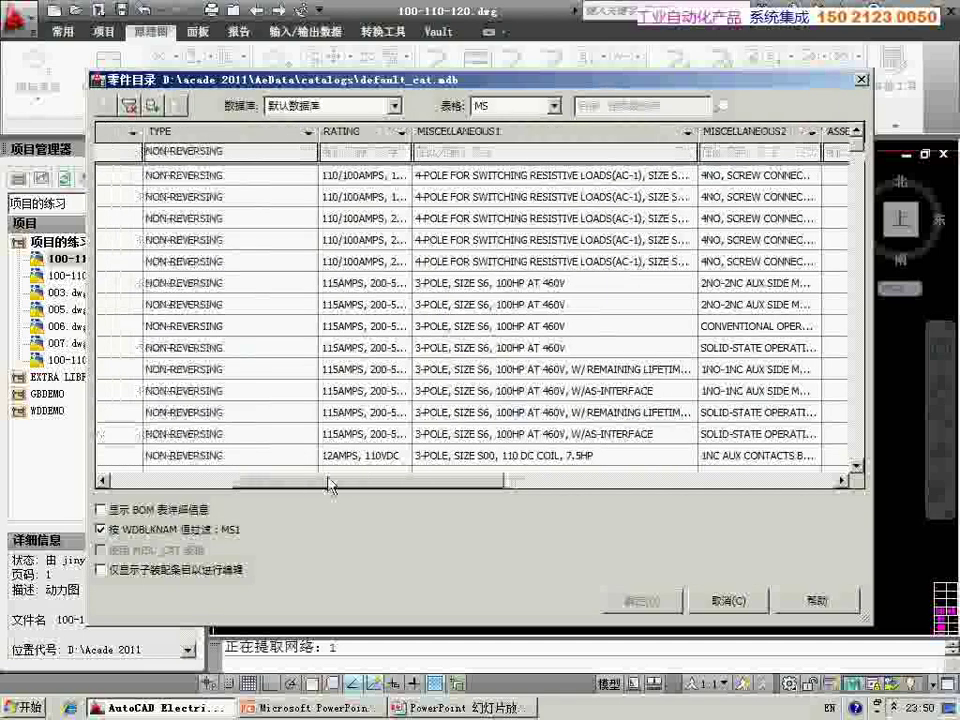
{"action": "left_click", "coordinate": [240, 196]}
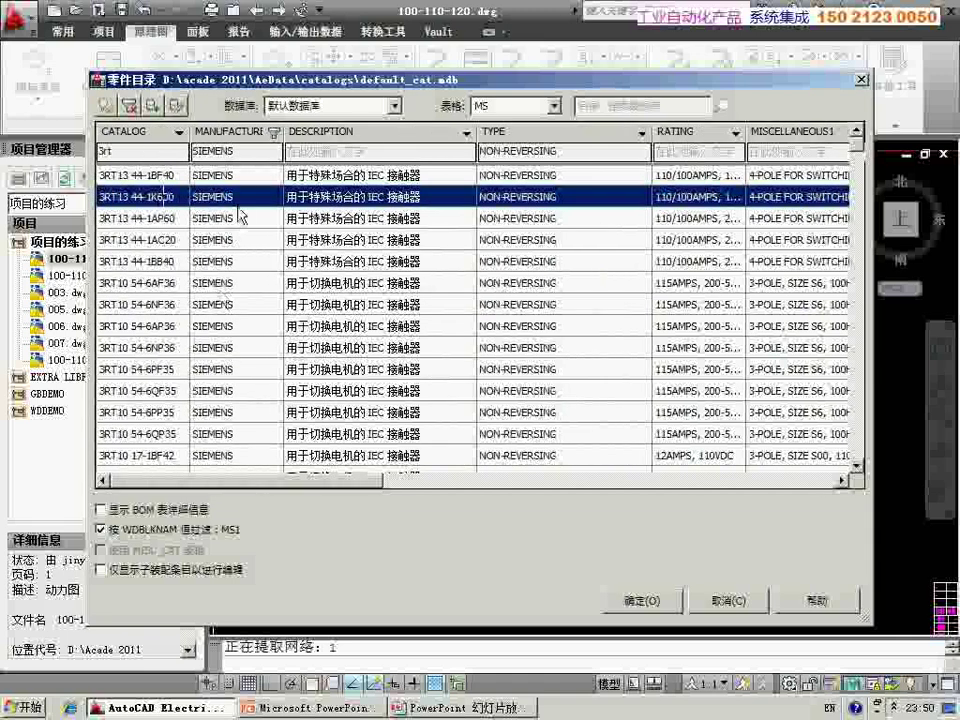
{"action": "double_click", "coordinate": [243, 203]}
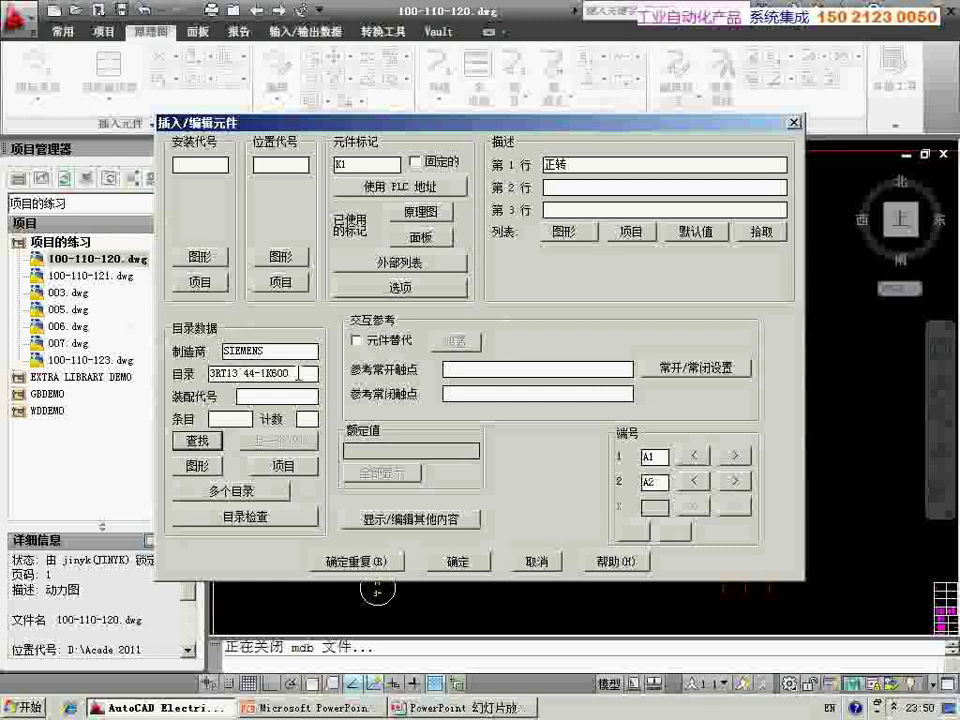
Check K1's 3RT13 44-1K600 catalog number and view its multiple BOM entries unchanged
{"action": "left_click_drag", "start_coordinate": [290, 374], "coordinate": [193, 380]}
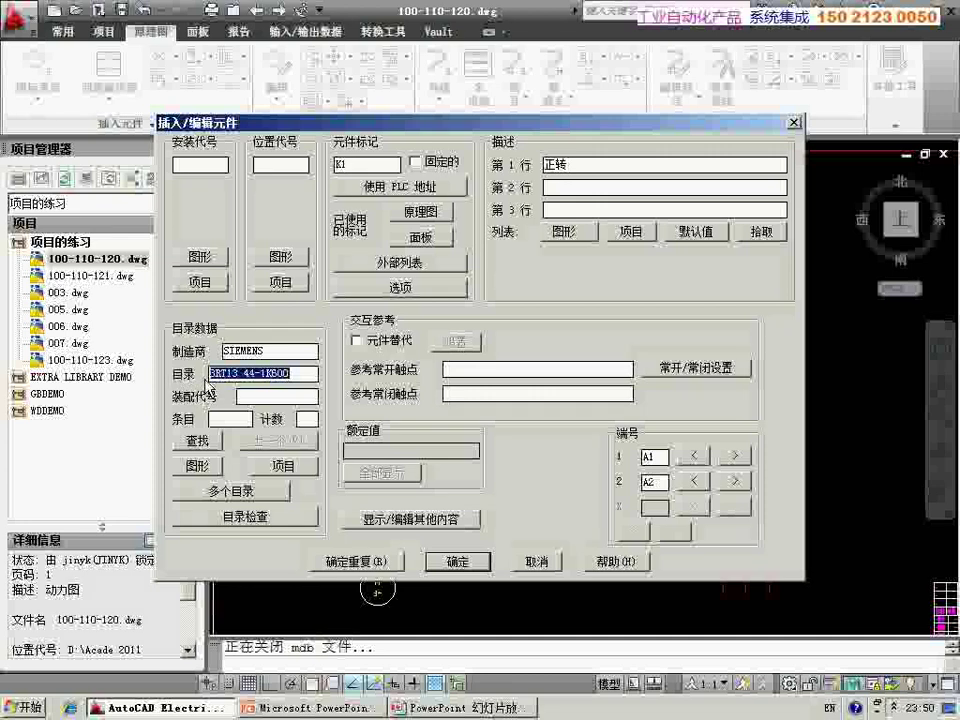
{"action": "left_click_drag", "start_coordinate": [222, 373], "coordinate": [272, 373]}
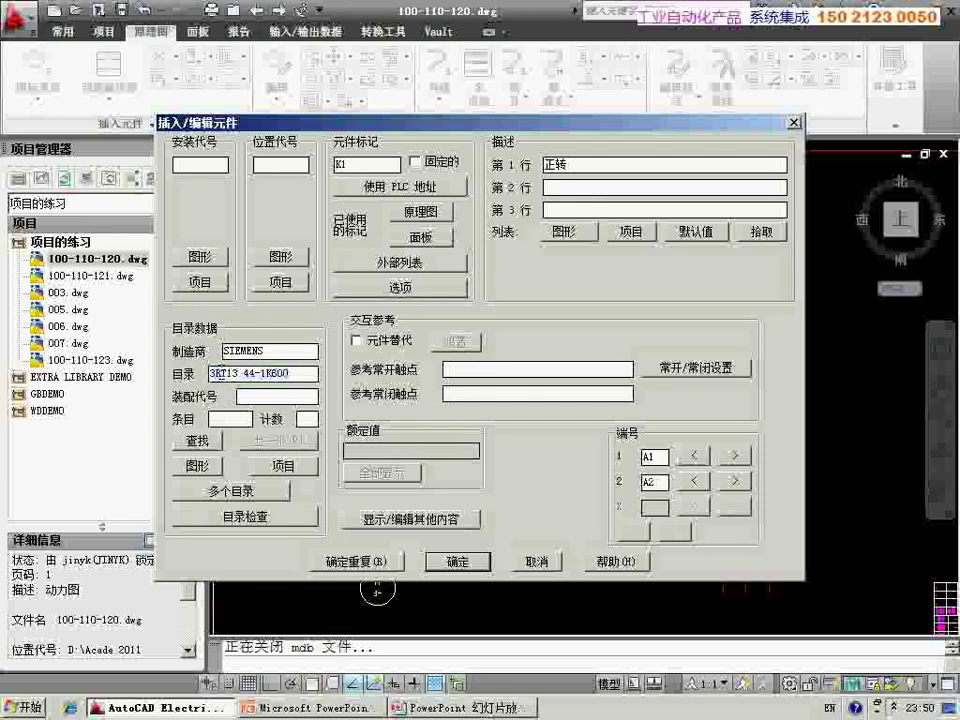
{"action": "left_click_drag", "start_coordinate": [212, 373], "coordinate": [207, 373]}
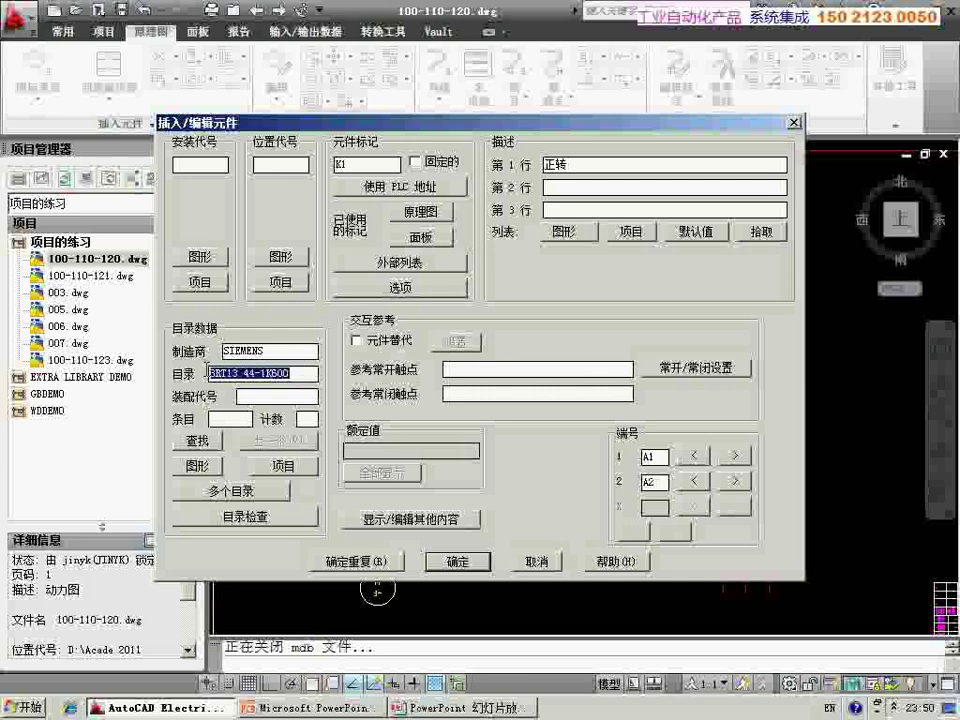
{"action": "left_click", "coordinate": [236, 383]}
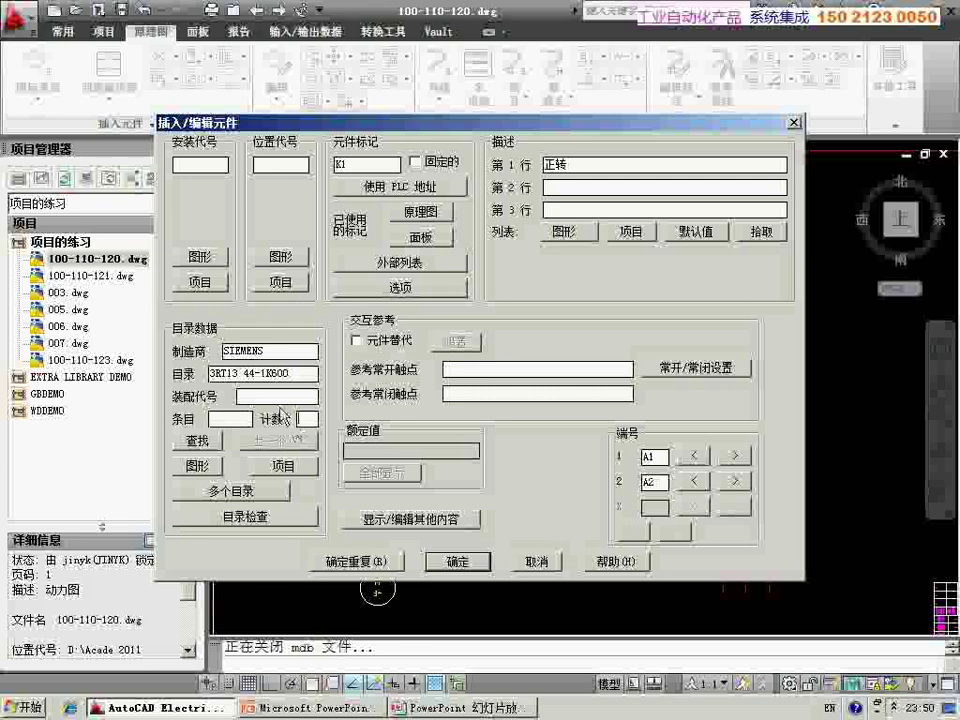
{"action": "left_click", "coordinate": [230, 490]}
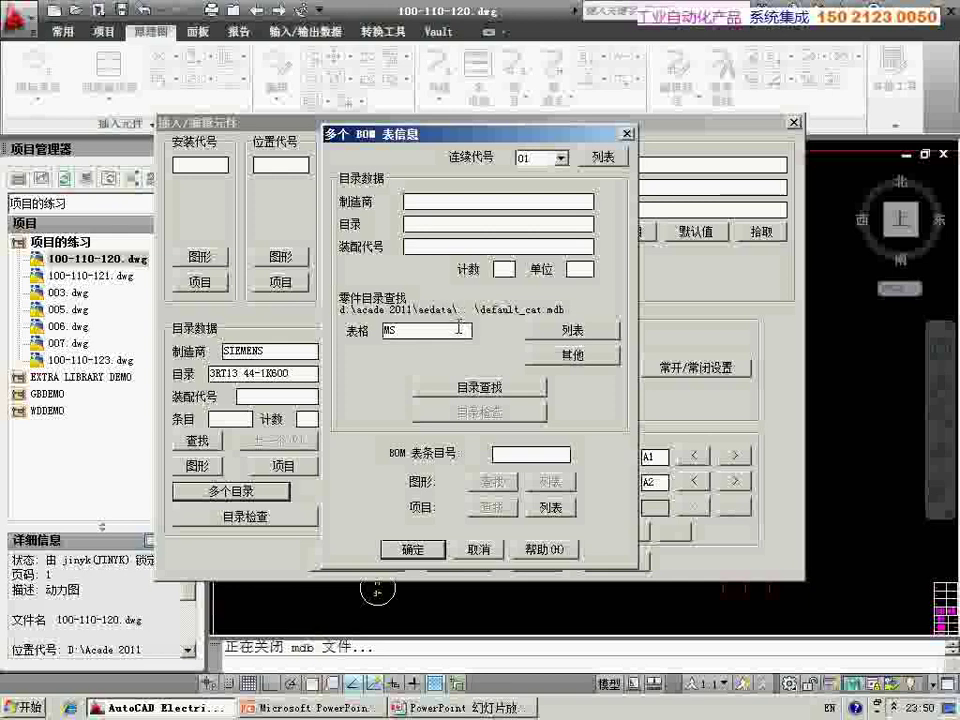
{"action": "left_click", "coordinate": [484, 547]}
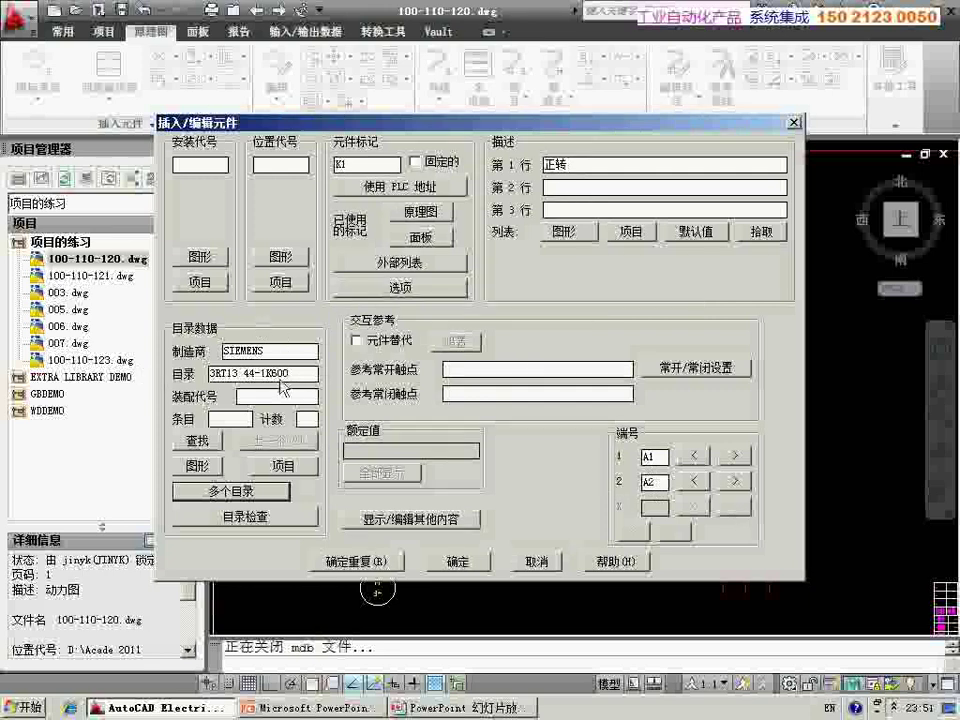
Check K1's pins A1 and A2 and confirm 4 NO / 0 NC contact settings
{"action": "double_click", "coordinate": [655, 457]}
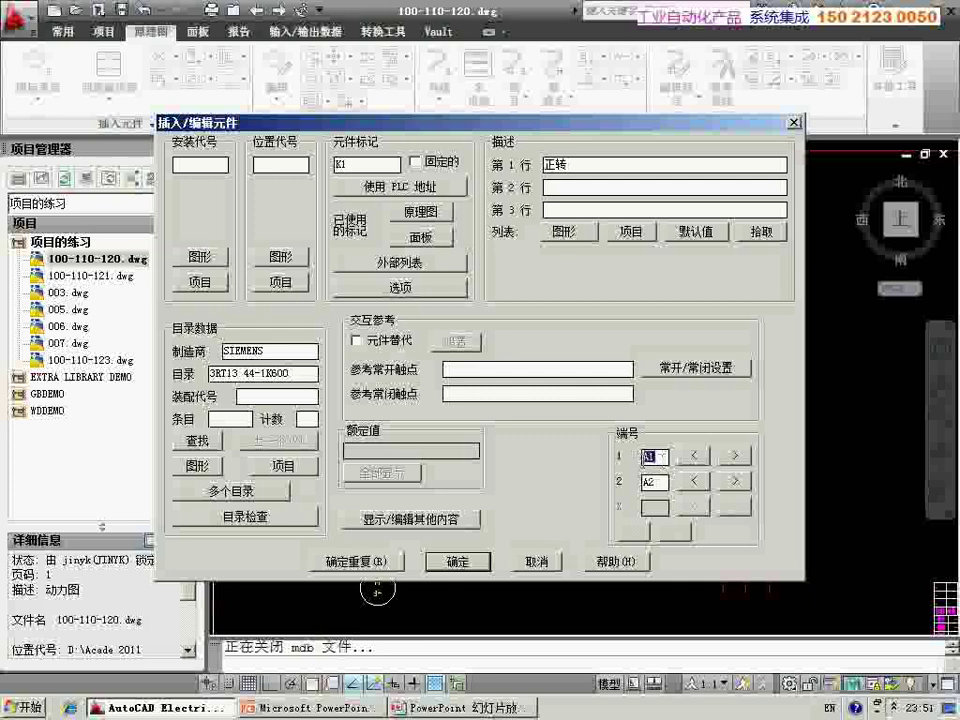
{"action": "left_click", "coordinate": [660, 482]}
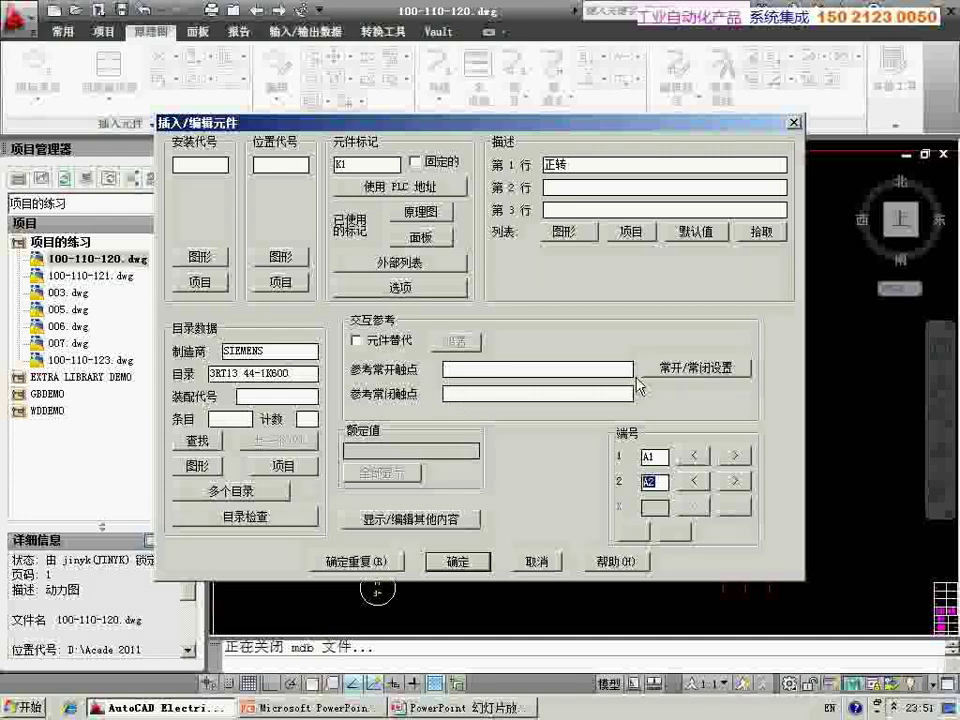
{"action": "left_click", "coordinate": [698, 370]}
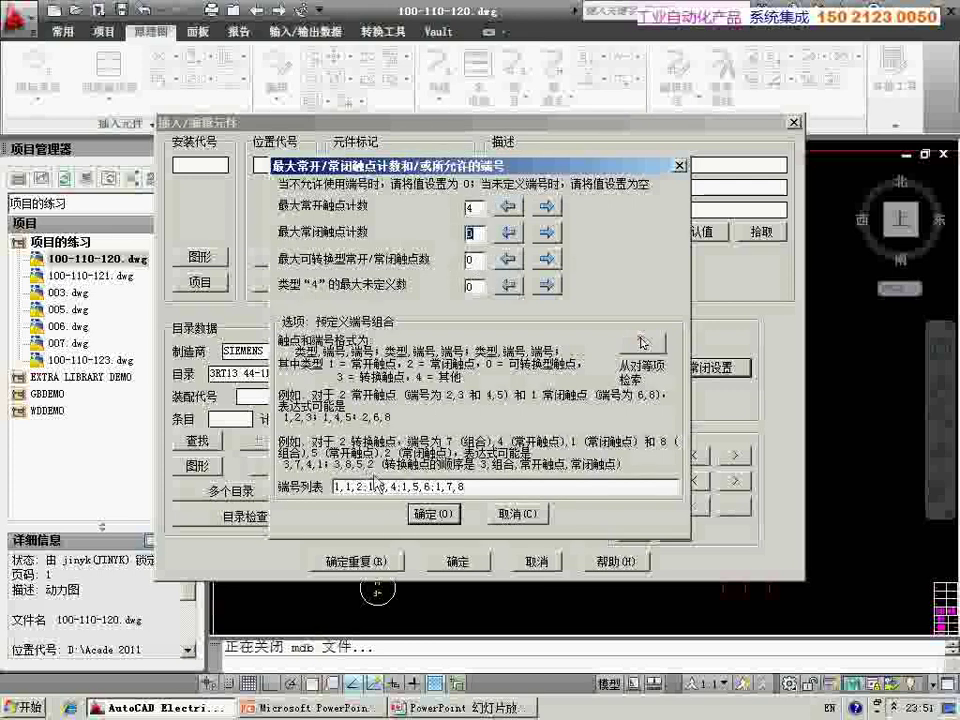
{"action": "double_click", "coordinate": [480, 486]}
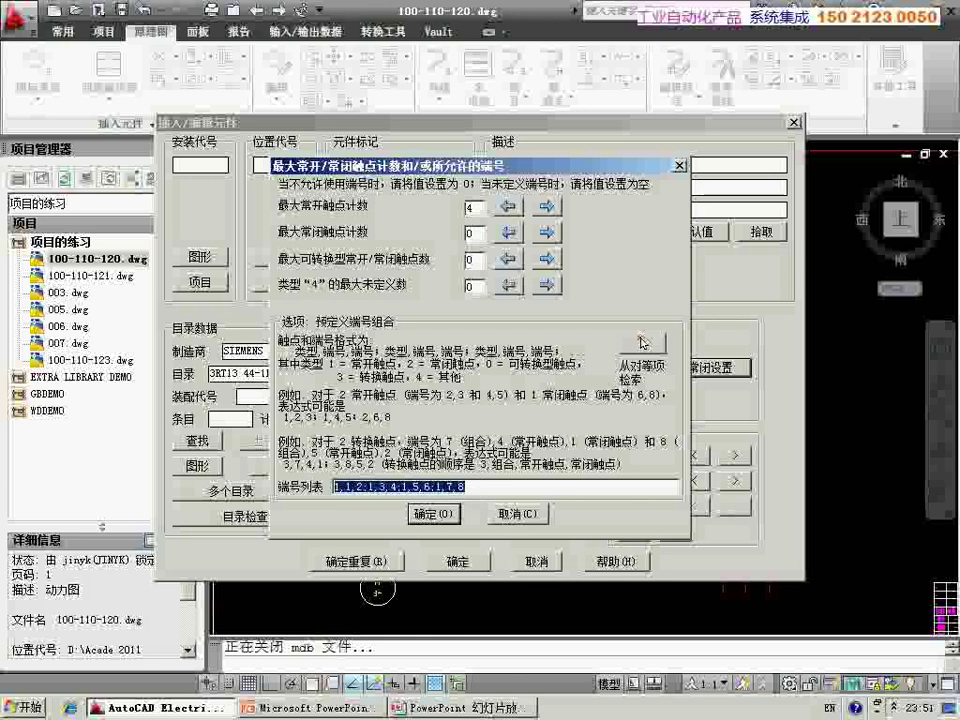
{"action": "key", "text": "Tab"}
{"action": "key", "text": "Return"}
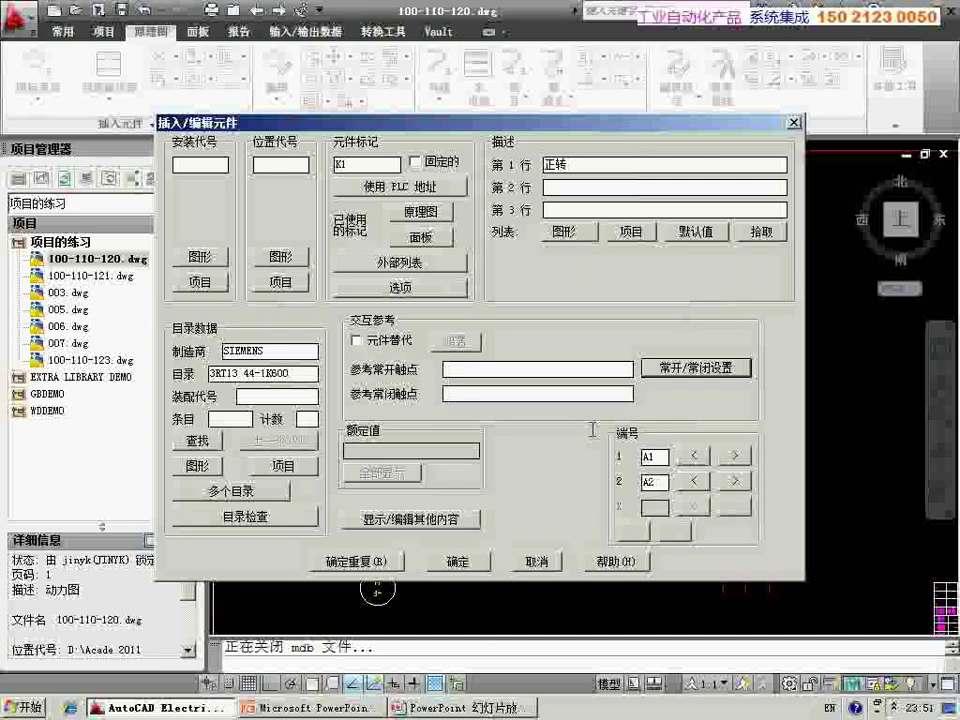
View K1's miscellaneous attributes unchanged and confirm the component settings
{"action": "left_click", "coordinate": [410, 519]}
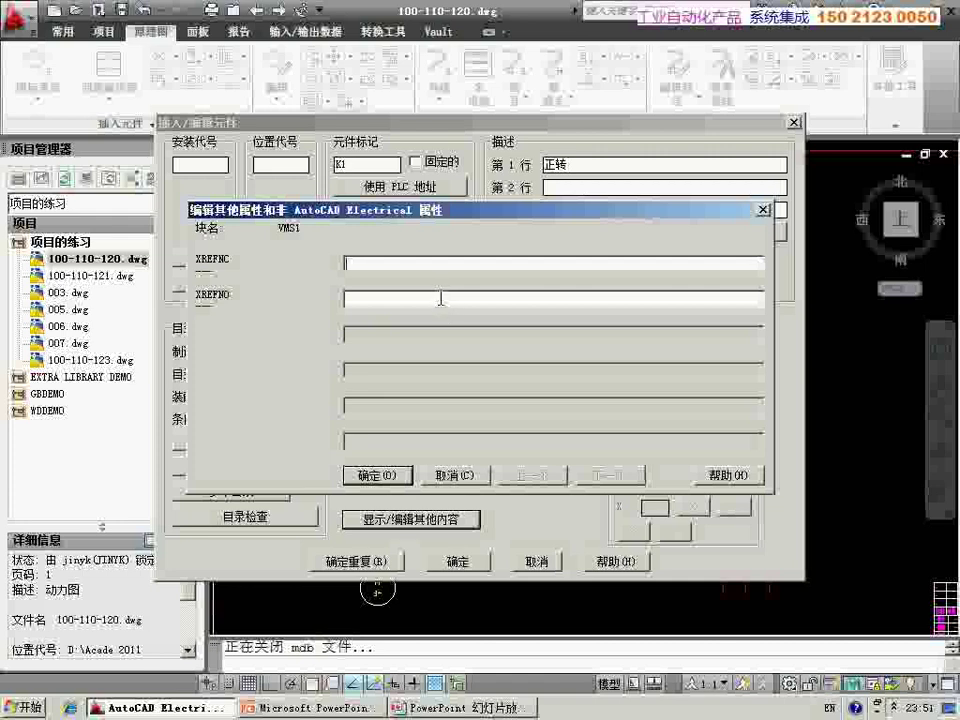
{"action": "left_click", "coordinate": [466, 476]}
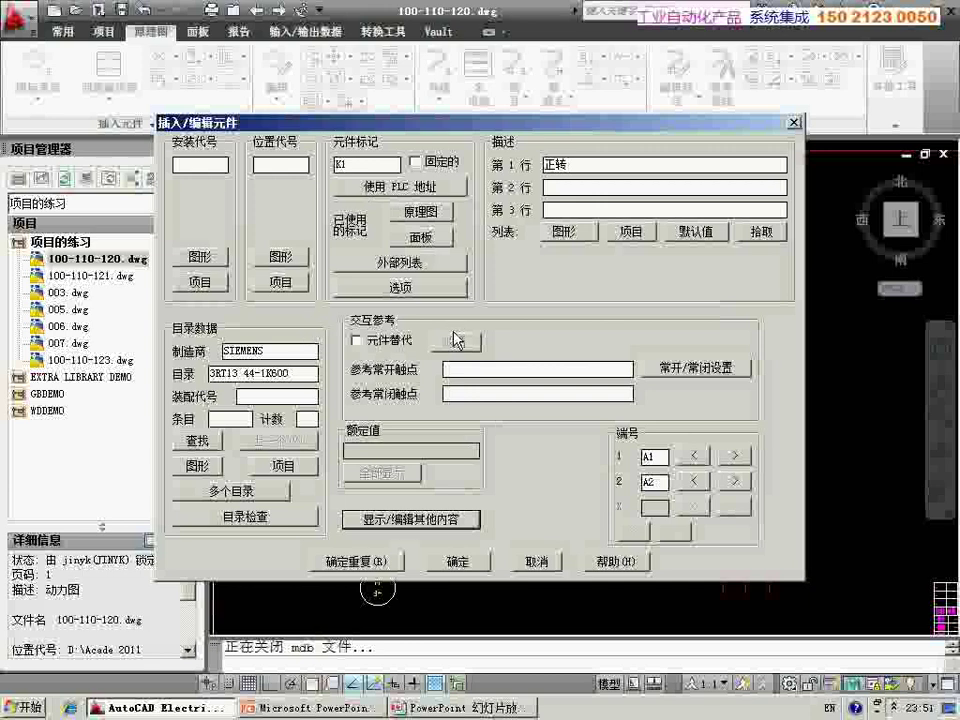
{"action": "left_click", "coordinate": [476, 564]}
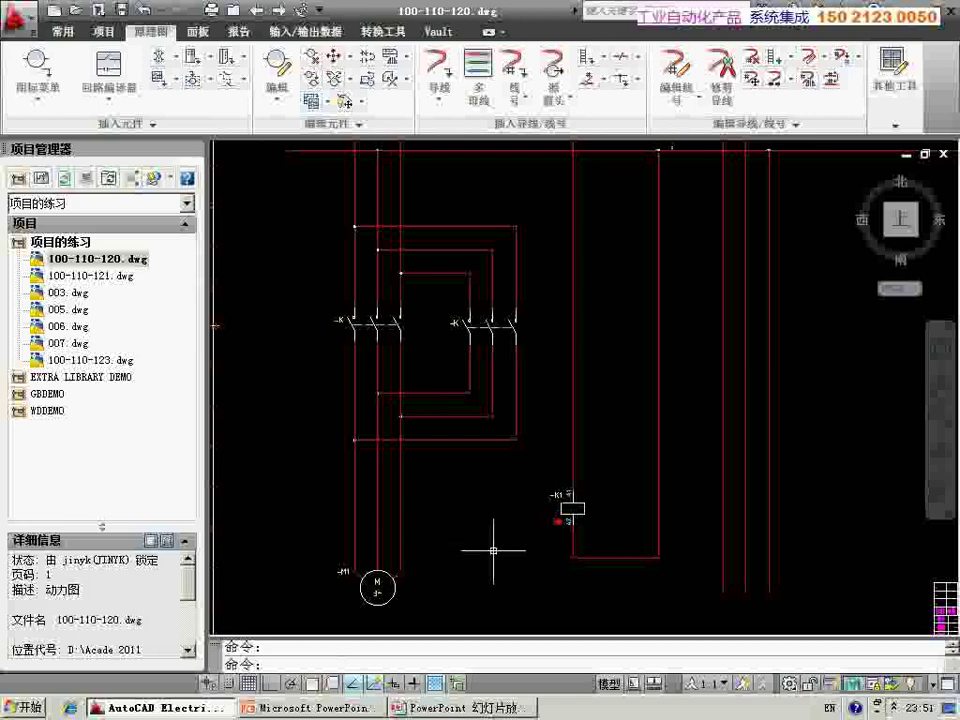
Zoom around motor M1, coil K1 and the left contactor, then run Edit Component
{"action": "scroll", "coordinate": [570, 517], "scroll_direction": "up", "scroll_amount": 2}
{"action": "scroll", "coordinate": [572, 519], "scroll_direction": "up", "scroll_amount": 5}
{"action": "middle_click_drag", "start_coordinate": [574, 519], "coordinate": [586, 425]}
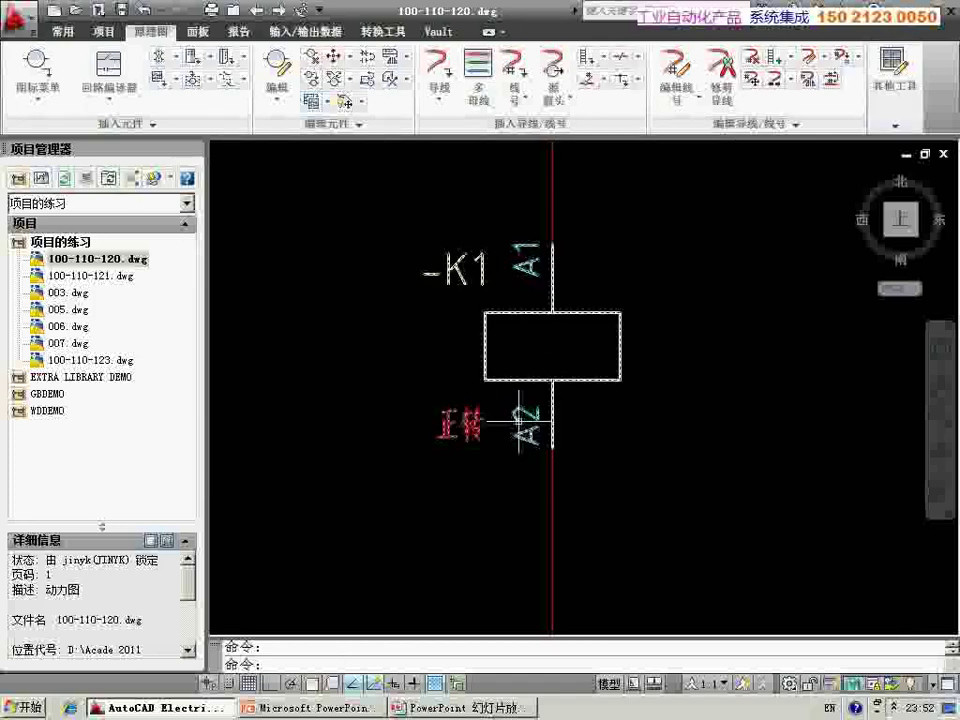
{"action": "scroll", "coordinate": [470, 425], "scroll_direction": "down", "scroll_amount": 5}
{"action": "mouse_move", "coordinate": [524, 425]}
{"action": "middle_mouse_down"}
{"action": "mouse_move", "coordinate": [549, 548]}
{"action": "mouse_move", "coordinate": [527, 539]}
{"action": "middle_mouse_up"}
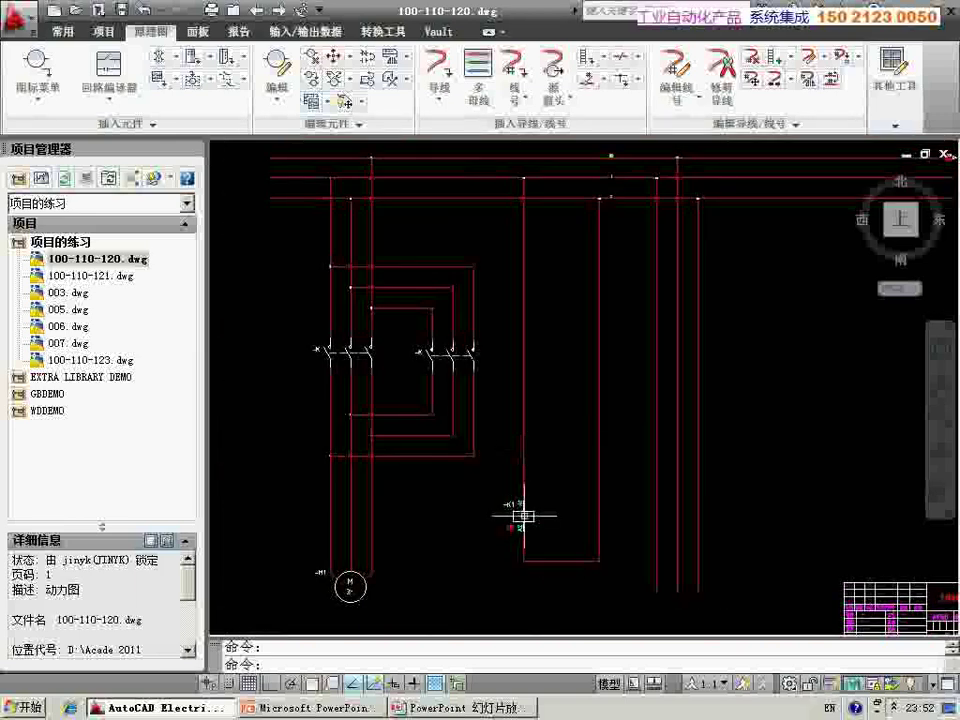
{"action": "left_click", "coordinate": [530, 517]}
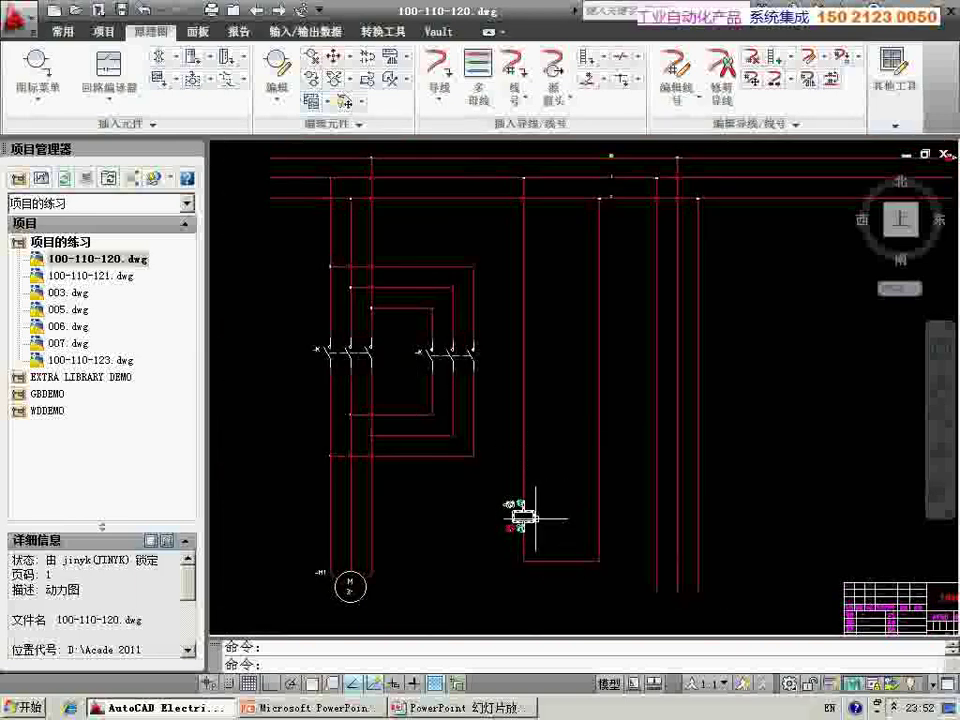
{"action": "scroll", "coordinate": [514, 514], "scroll_direction": "up", "scroll_amount": 1}
{"action": "key", "text": "Escape"}
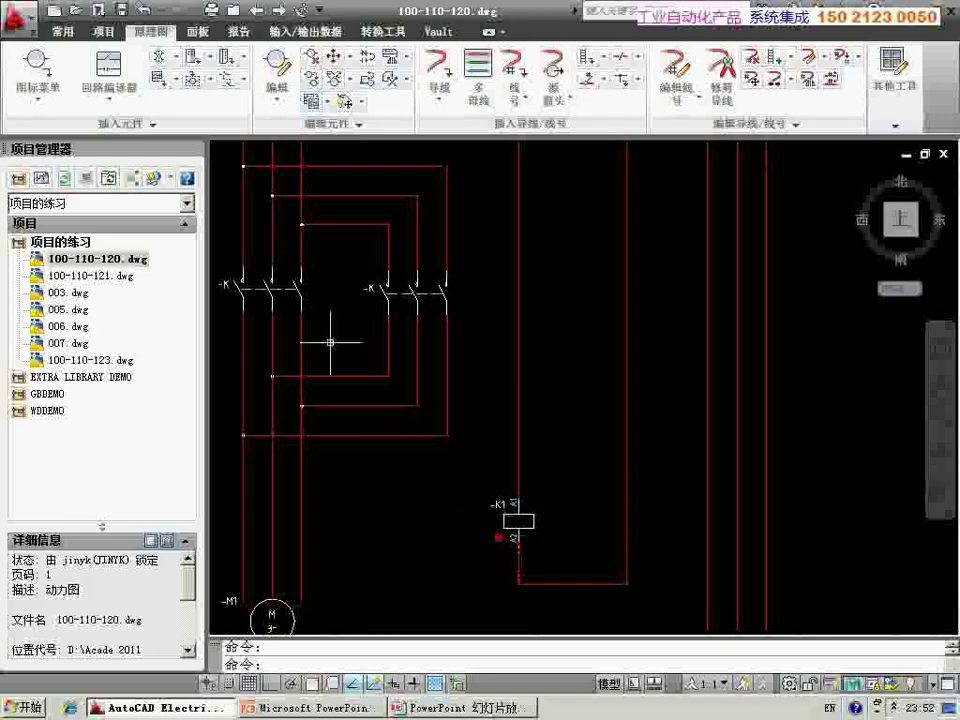
{"action": "scroll", "coordinate": [255, 300], "scroll_direction": "up", "scroll_amount": 1}
{"action": "middle_click_drag", "start_coordinate": [220, 302], "coordinate": [289, 294]}
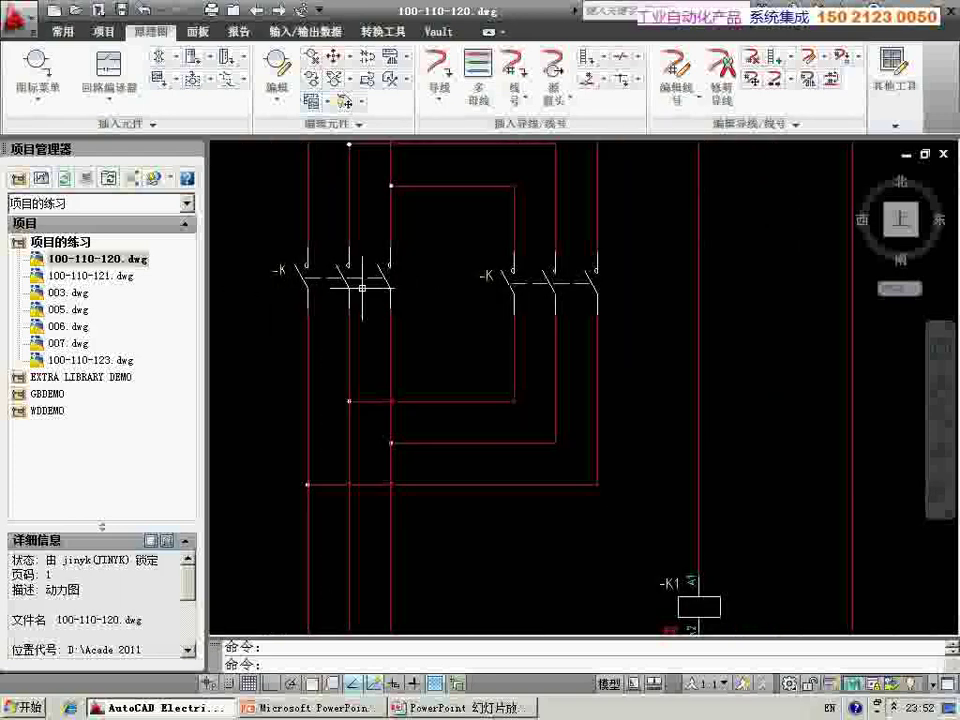
{"action": "scroll", "coordinate": [362, 288], "scroll_direction": "down", "scroll_amount": 1}
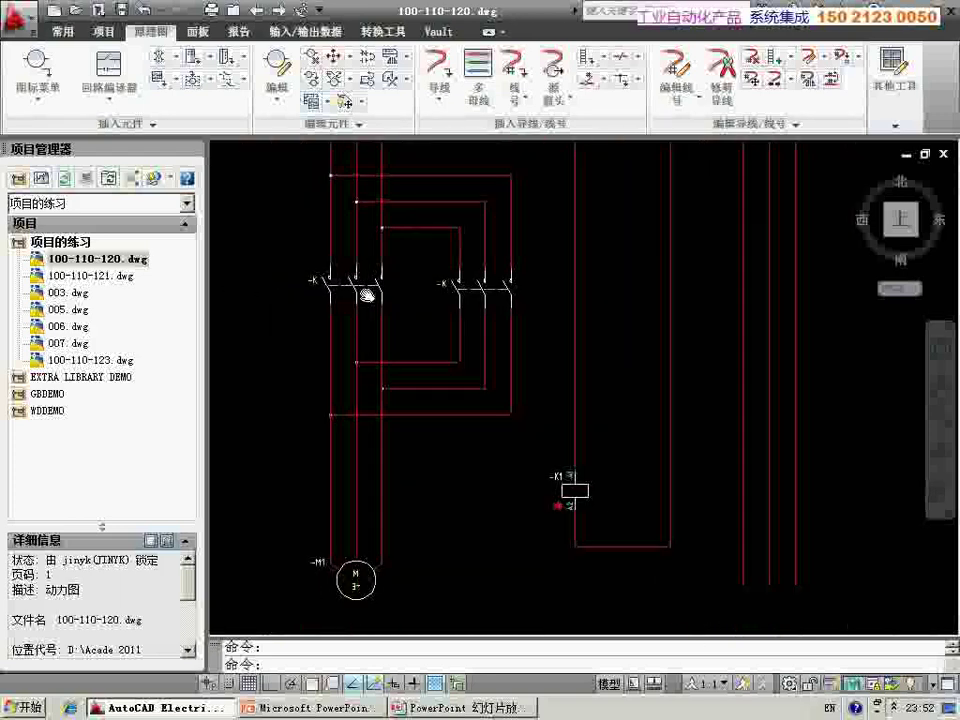
{"action": "left_click", "coordinate": [277, 72]}
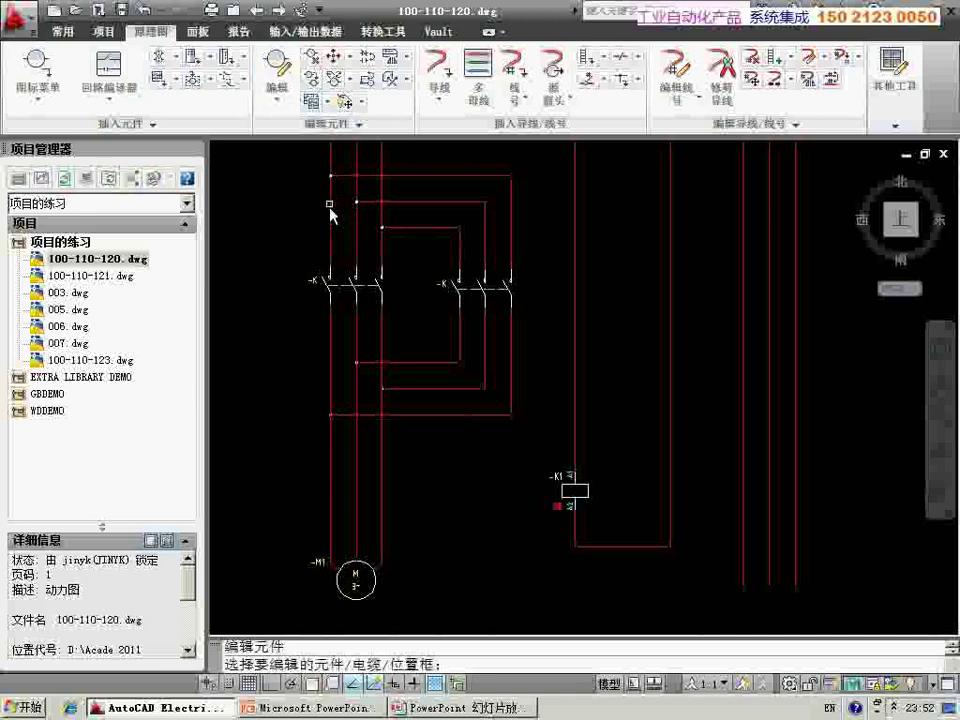
Link the left -K contactor to parent coil K1
{"action": "left_click", "coordinate": [320, 282]}
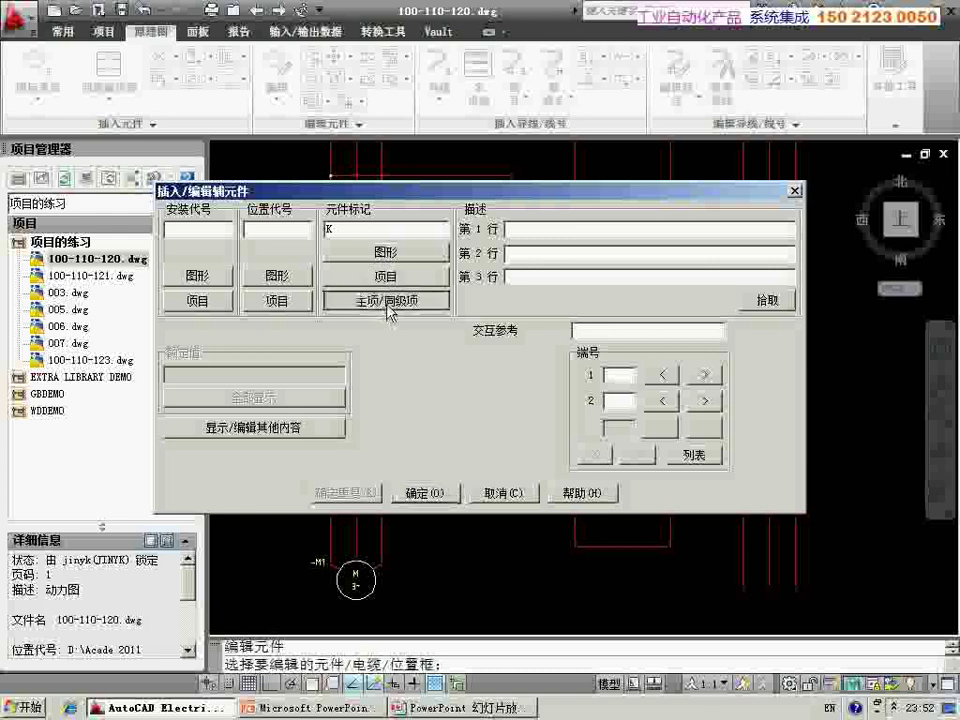
{"action": "left_click", "coordinate": [385, 299]}
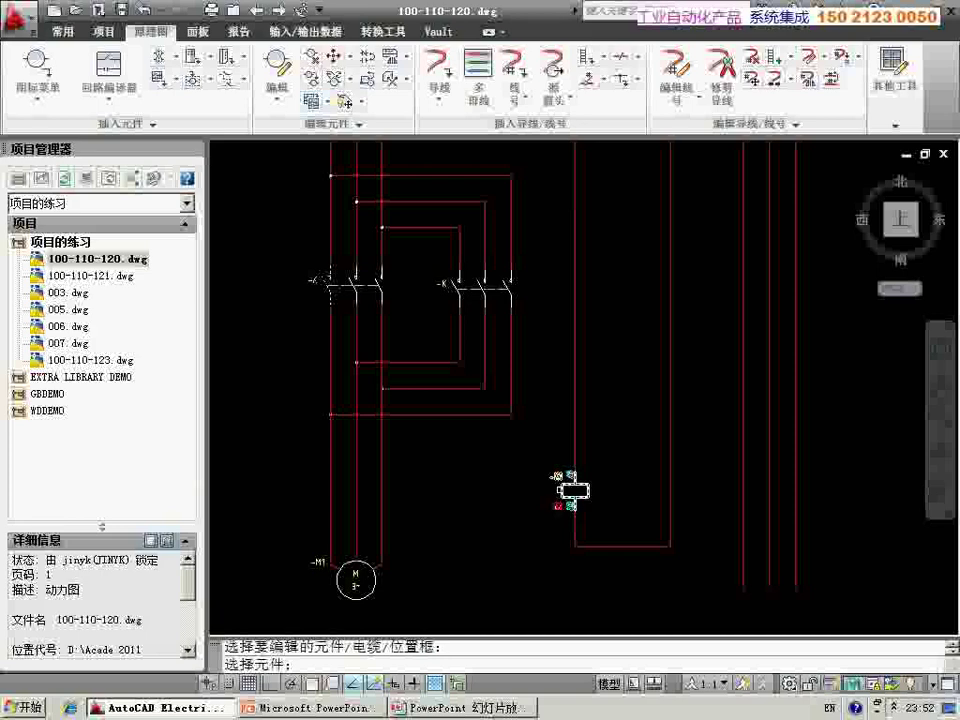
{"action": "left_click", "coordinate": [572, 490]}
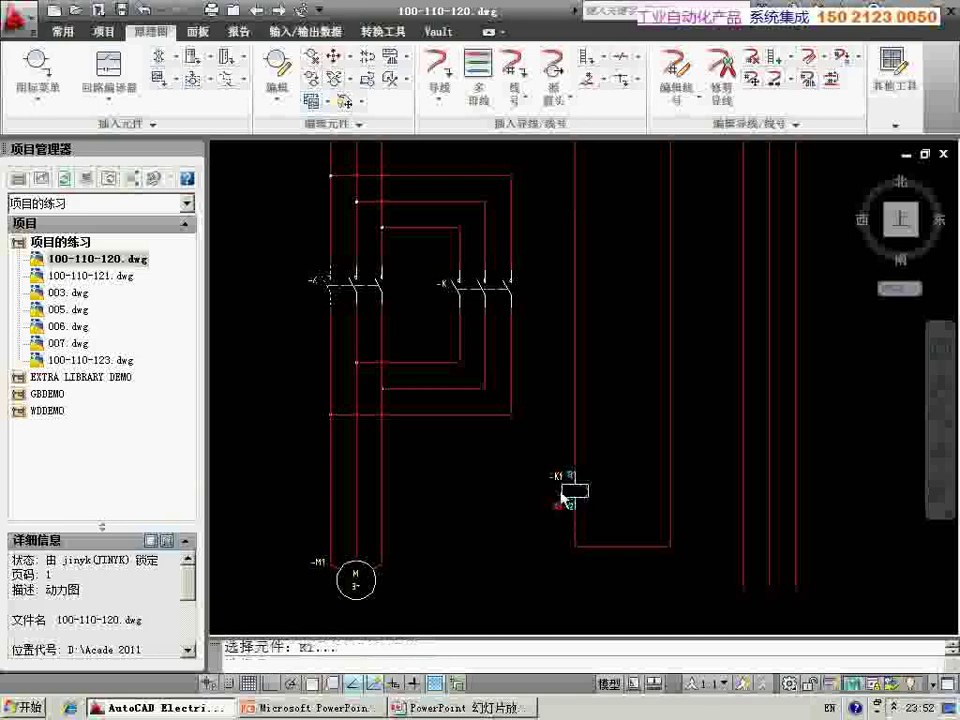
Check the contactor's terminal pairs in use, confirm it, and update linked components
{"action": "double_click", "coordinate": [616, 388]}
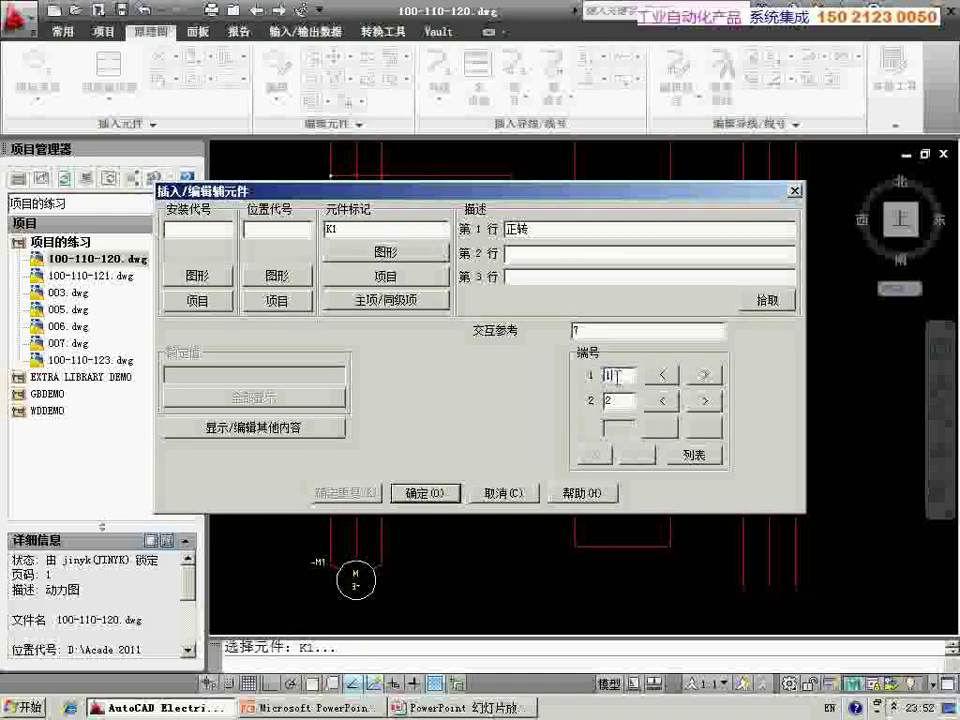
{"action": "key", "text": "Tab"}
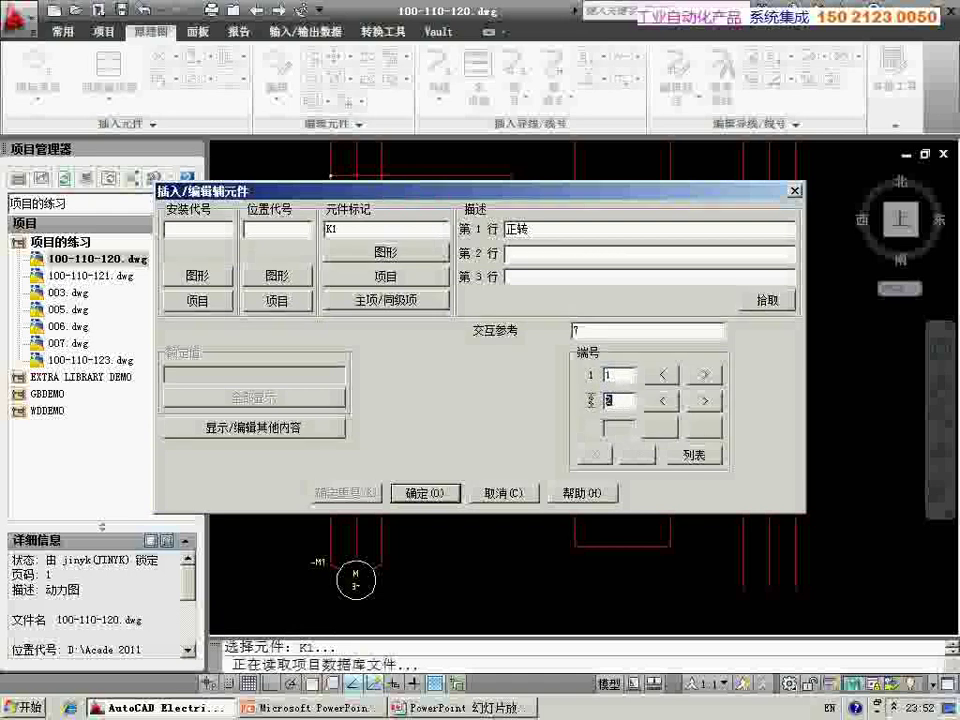
{"action": "double_click", "coordinate": [616, 383]}
{"action": "left_click", "coordinate": [688, 455]}
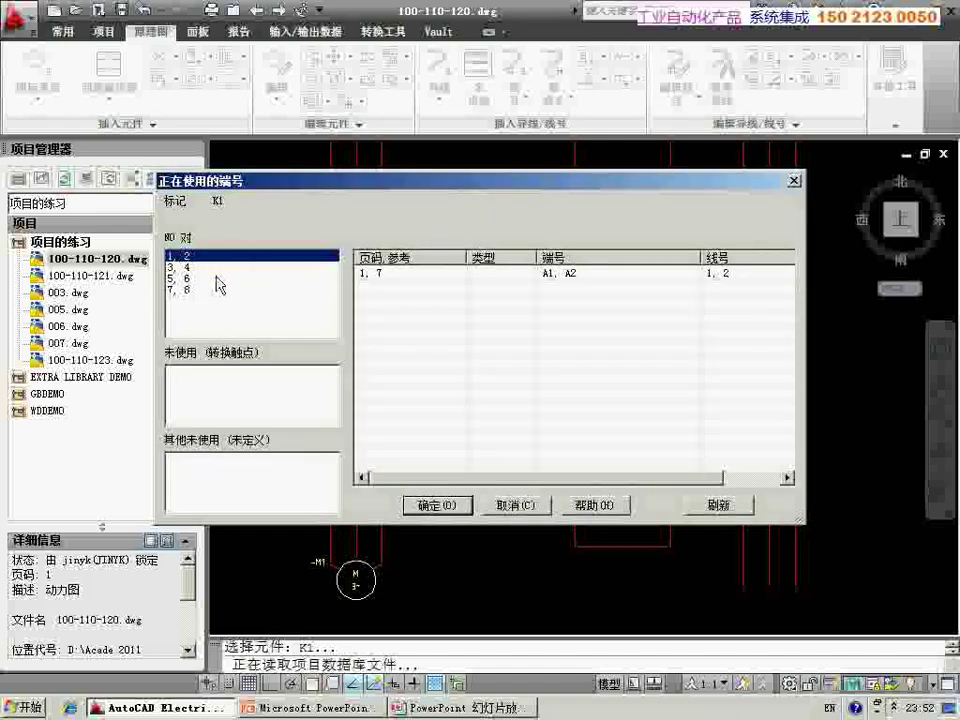
{"action": "left_click", "coordinate": [455, 502]}
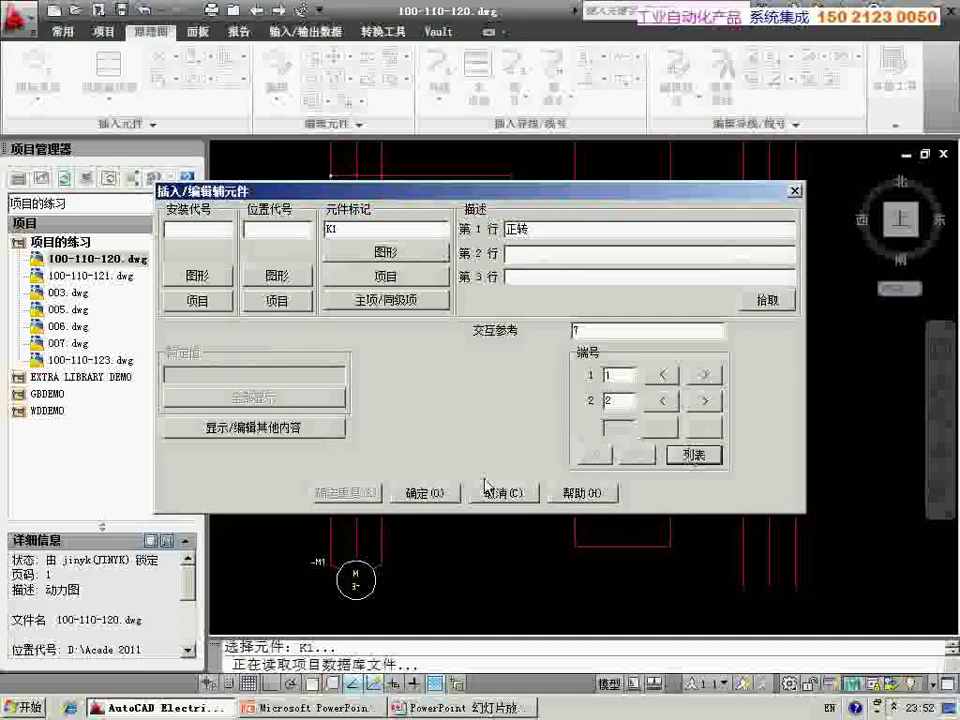
{"action": "left_click", "coordinate": [430, 494]}
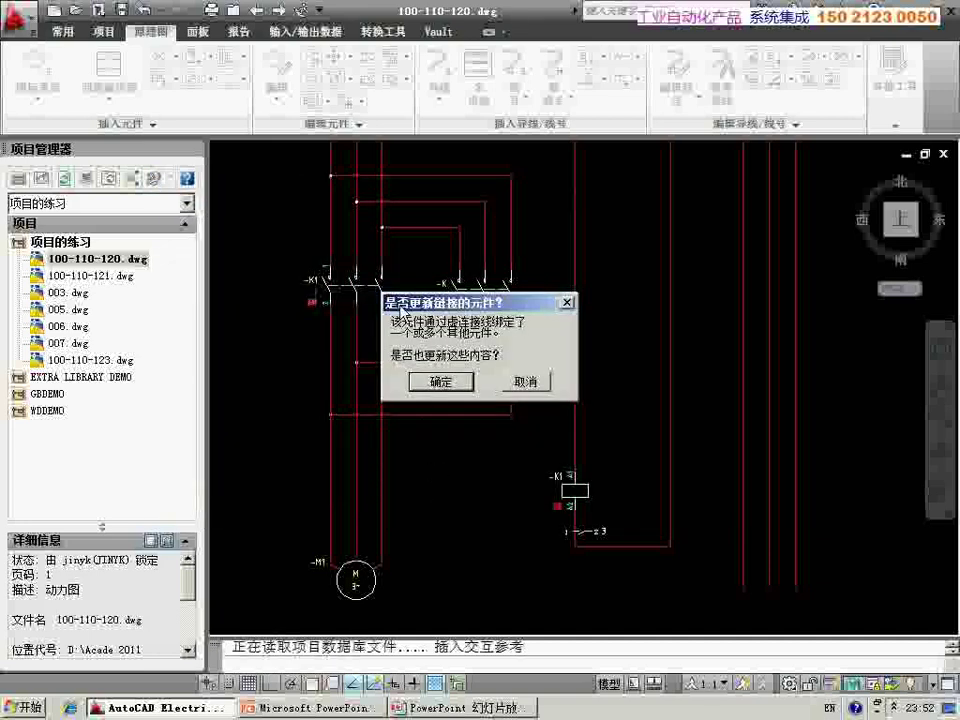
{"action": "left_click_drag", "start_coordinate": [400, 300], "coordinate": [408, 296]}
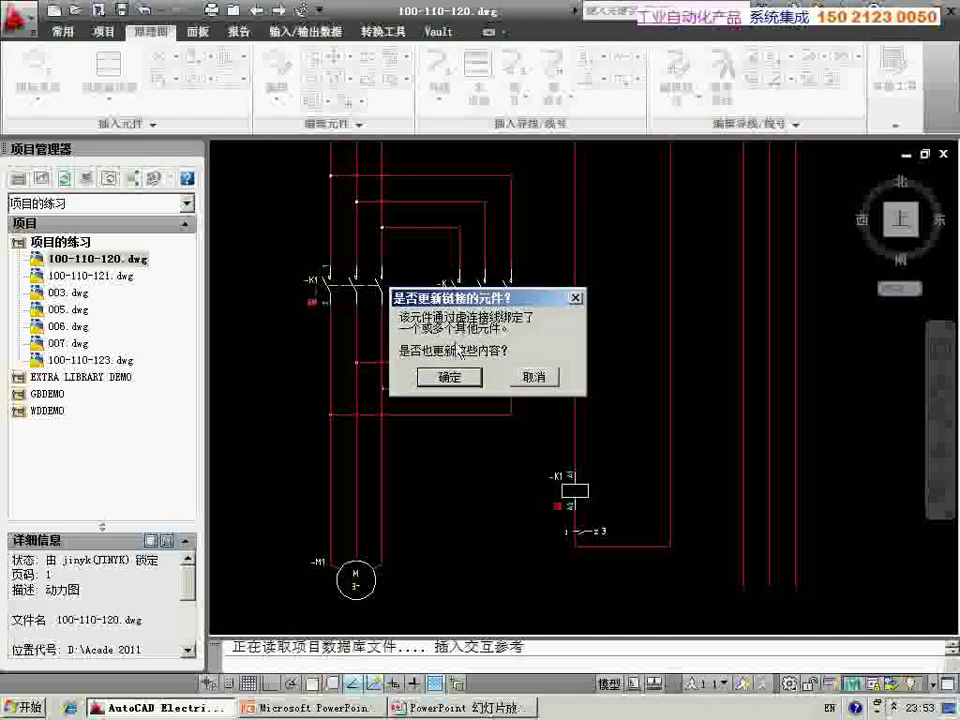
{"action": "left_click", "coordinate": [451, 375]}
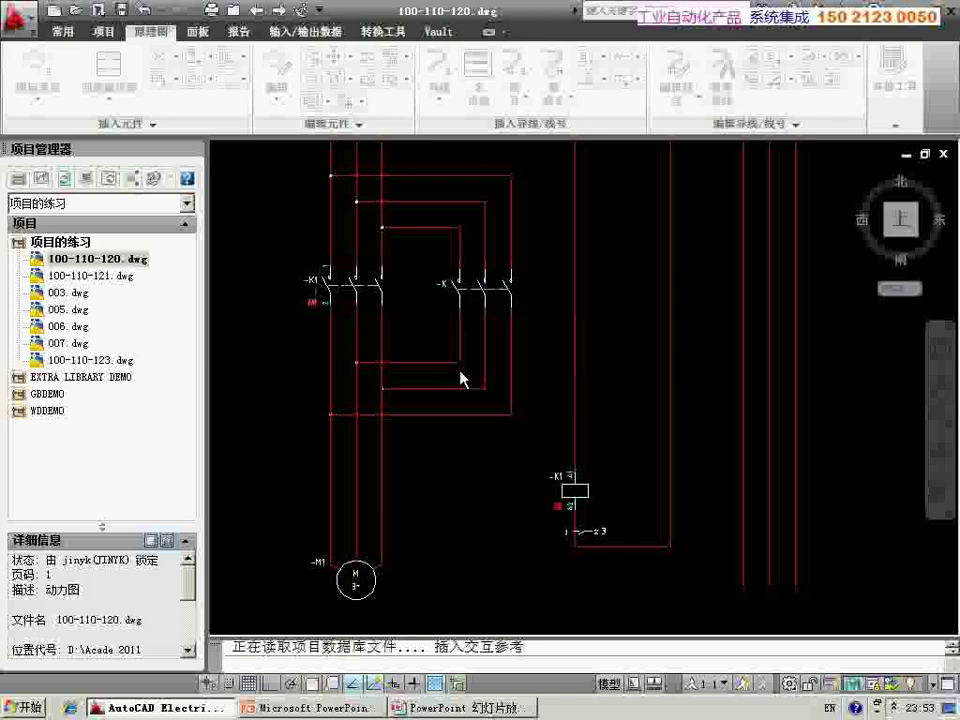
{"action": "scroll", "coordinate": [315, 265], "scroll_direction": "up", "scroll_amount": 2}
{"action": "scroll", "coordinate": [315, 265], "scroll_direction": "up", "scroll_amount": 3}
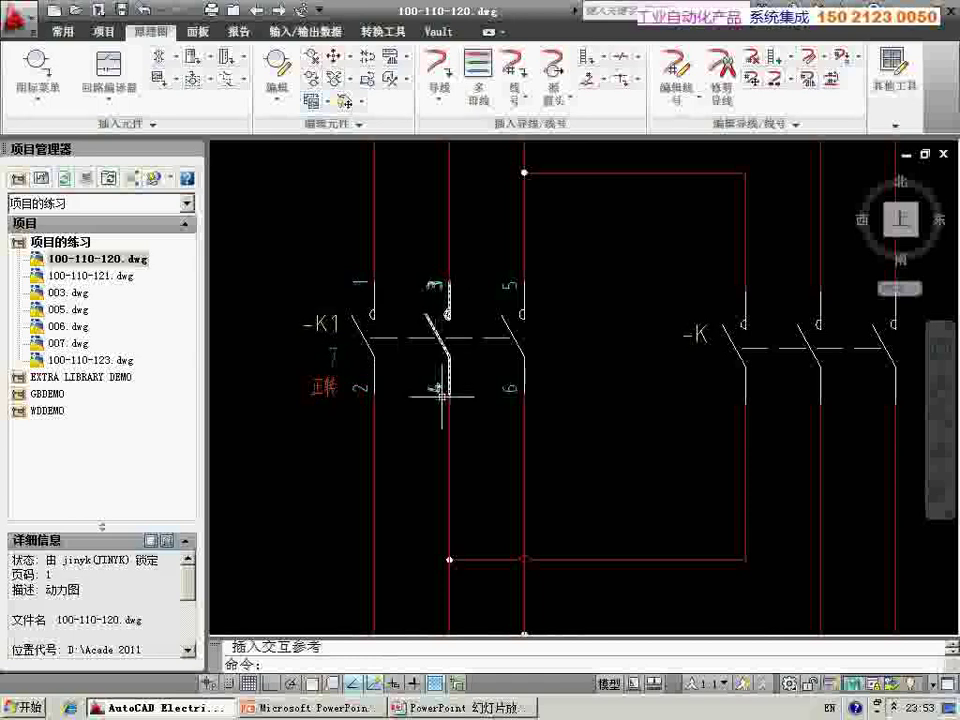
{"action": "left_click", "coordinate": [518, 397]}
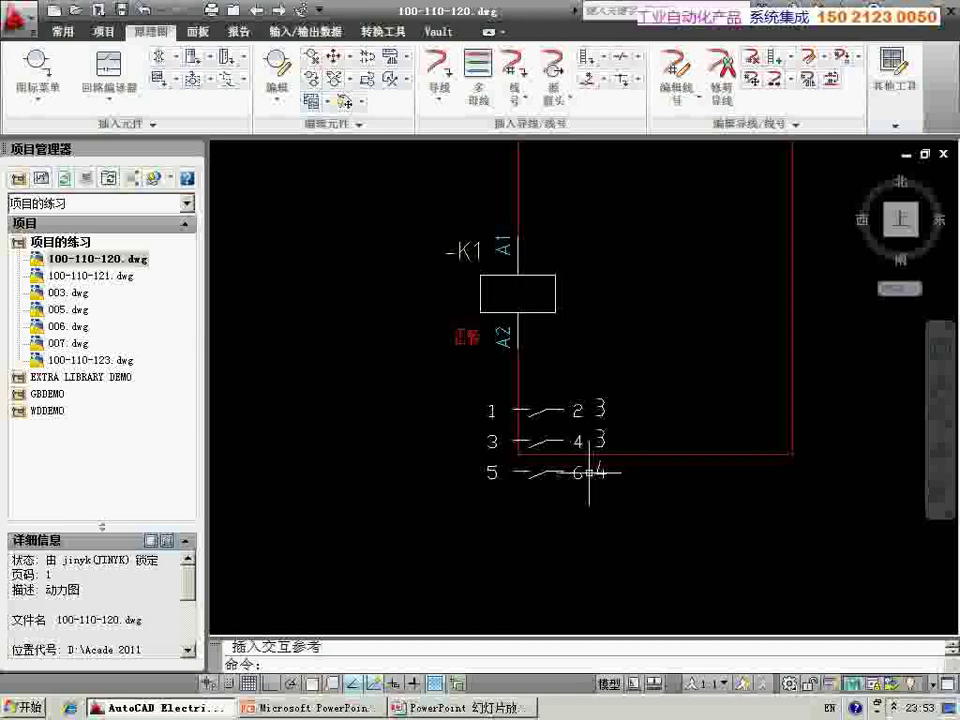
{"action": "scroll", "coordinate": [594, 421], "scroll_direction": "down", "scroll_amount": 5}
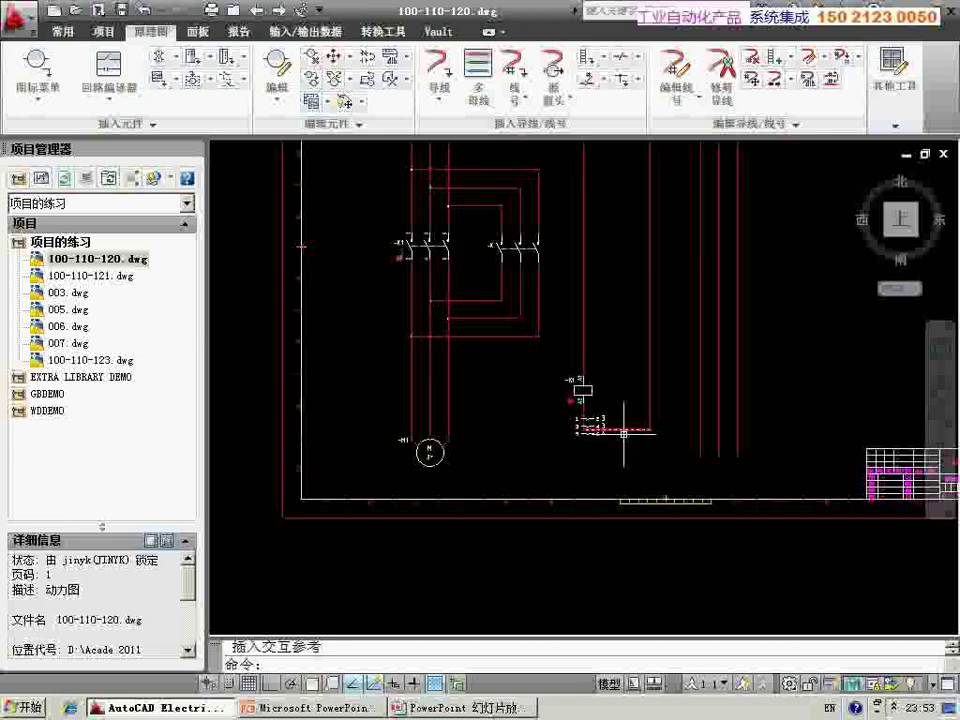
{"action": "middle_click_drag", "start_coordinate": [604, 420], "coordinate": [605, 483]}
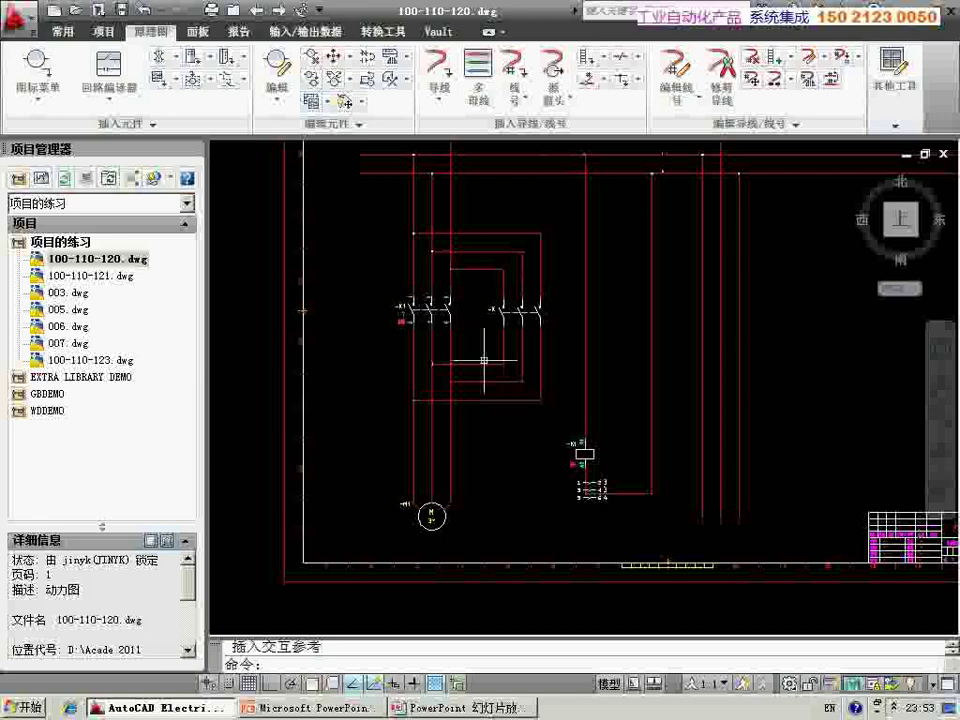
{"action": "middle_click_drag", "start_coordinate": [428, 172], "coordinate": [466, 267]}
{"action": "scroll", "coordinate": [459, 168], "scroll_direction": "up", "scroll_amount": 2}
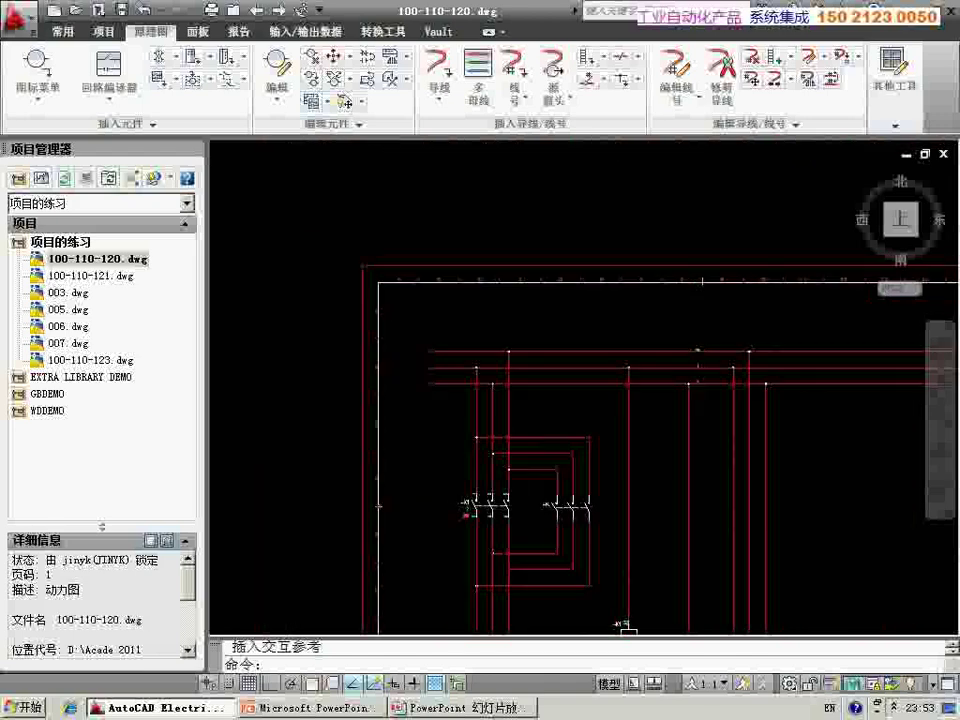
{"action": "scroll", "coordinate": [521, 505], "scroll_direction": "down", "scroll_amount": 2}
{"action": "middle_click_drag", "start_coordinate": [521, 505], "coordinate": [480, 382]}
{"action": "middle_click", "coordinate": [480, 382]}
{"action": "middle_click", "coordinate": [480, 382]}
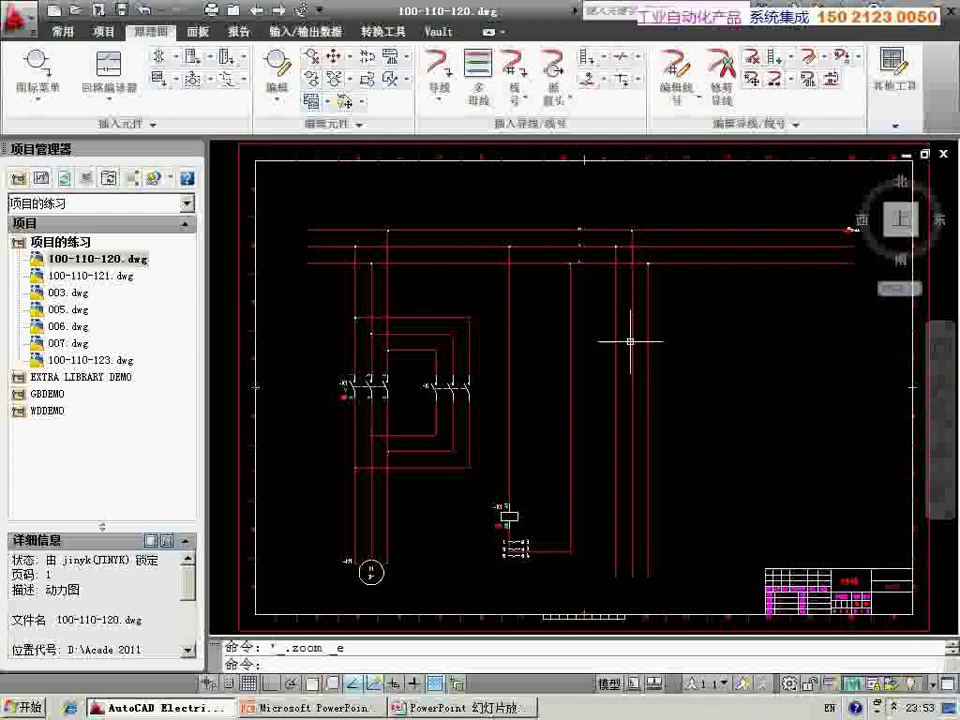
Trim away two surplus vertical wires on the right
{"action": "left_click", "coordinate": [722, 85]}
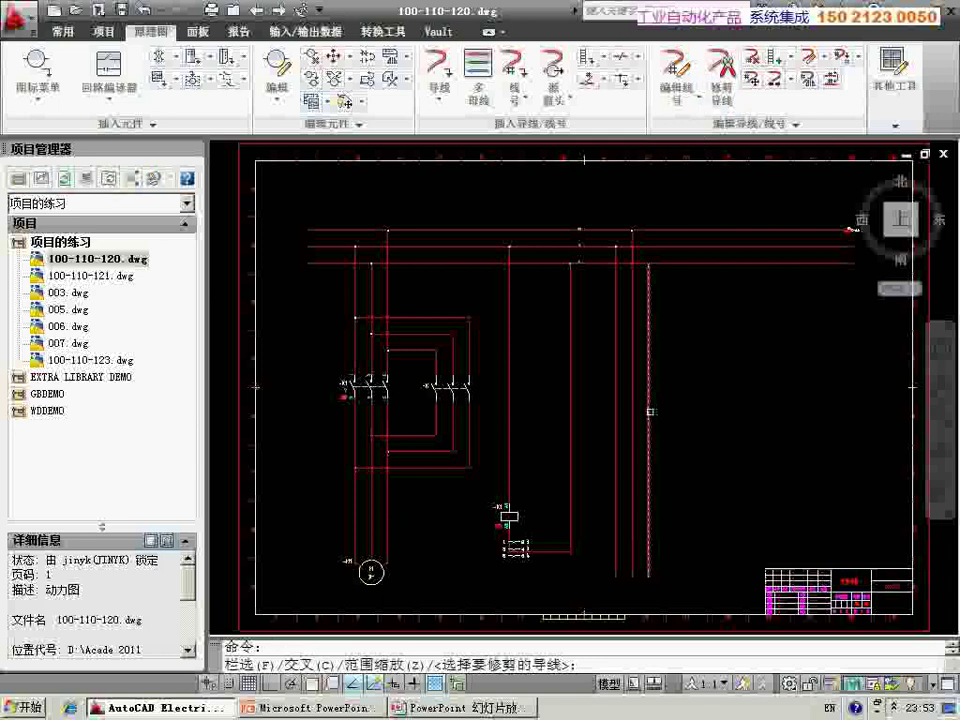
{"action": "left_click", "coordinate": [649, 411]}
{"action": "left_click", "coordinate": [615, 390]}
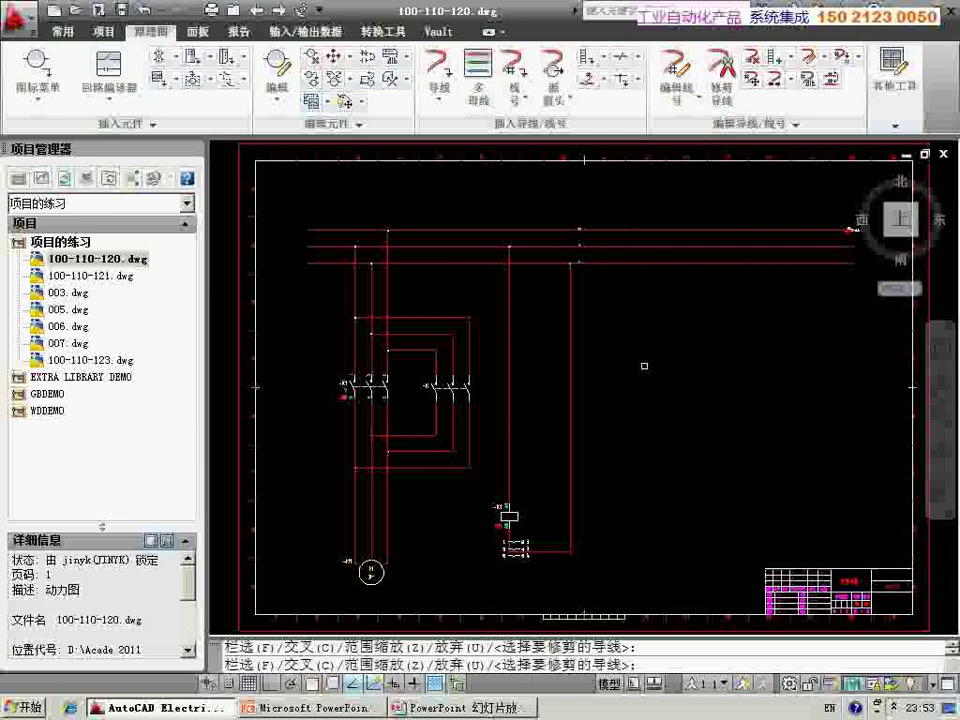
{"action": "key", "text": "Escape"}
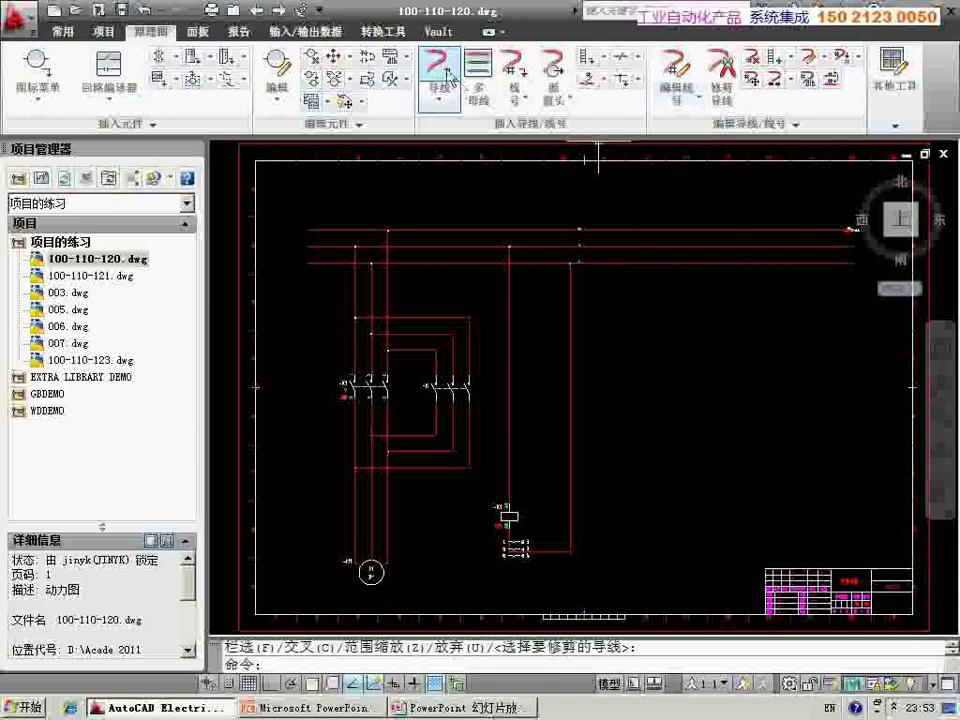
Draw a wire up toward the top supply line
{"action": "left_click", "coordinate": [437, 68]}
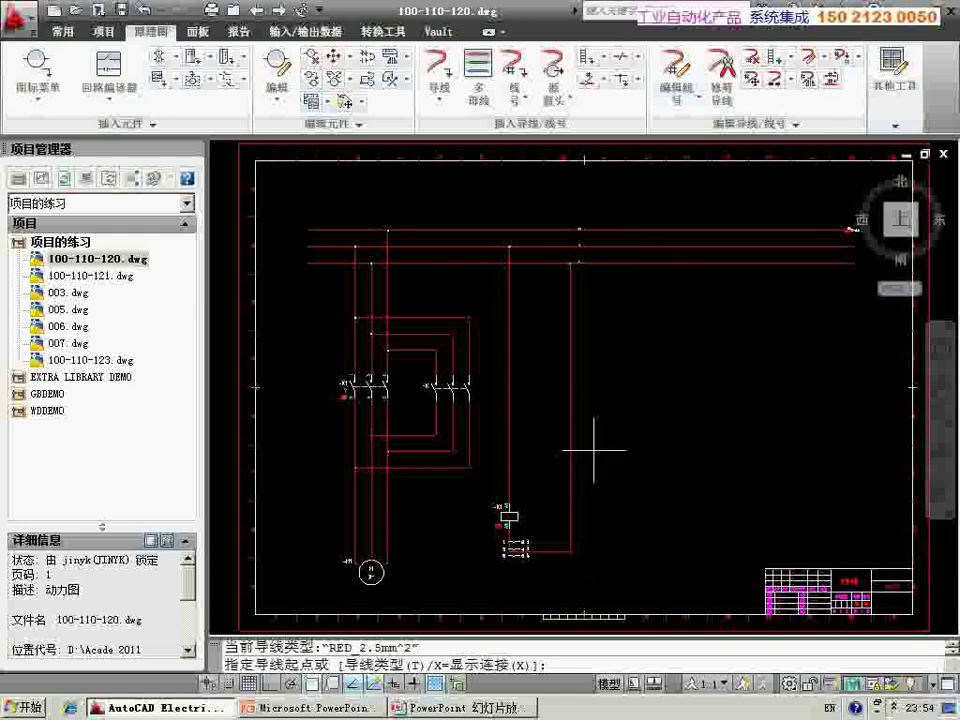
{"action": "left_click", "coordinate": [617, 247]}
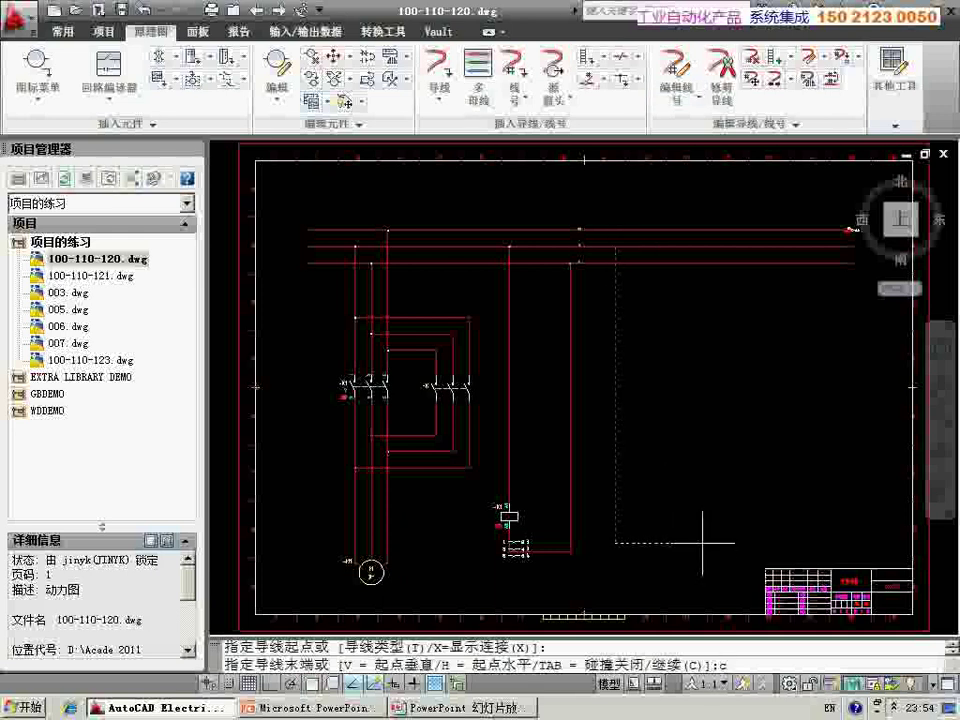
{"action": "key", "text": "Return"}
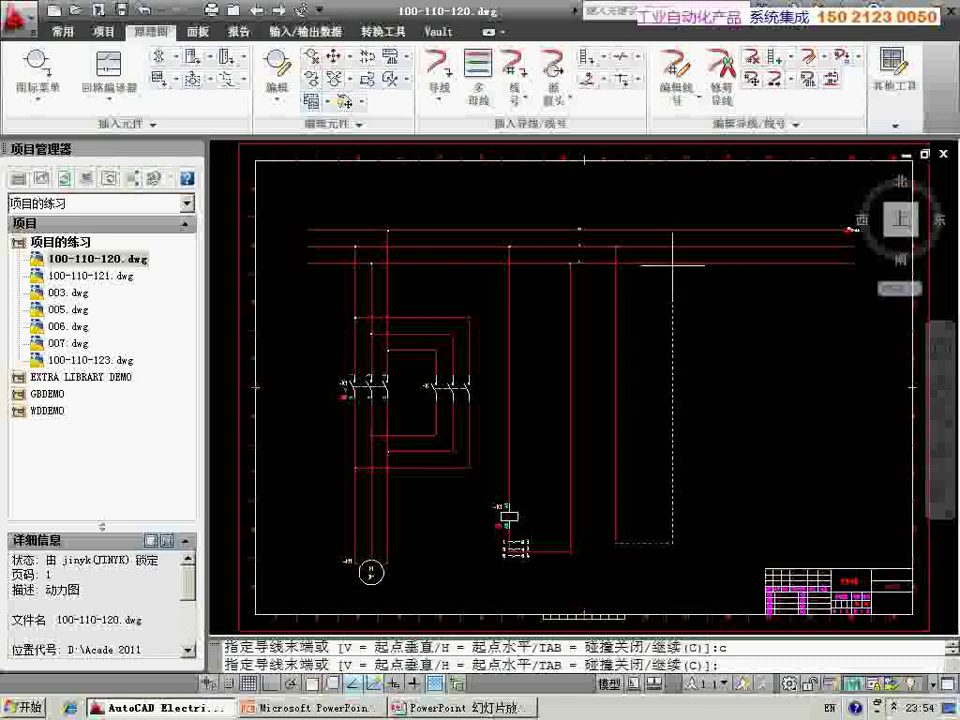
{"action": "left_click", "coordinate": [672, 262]}
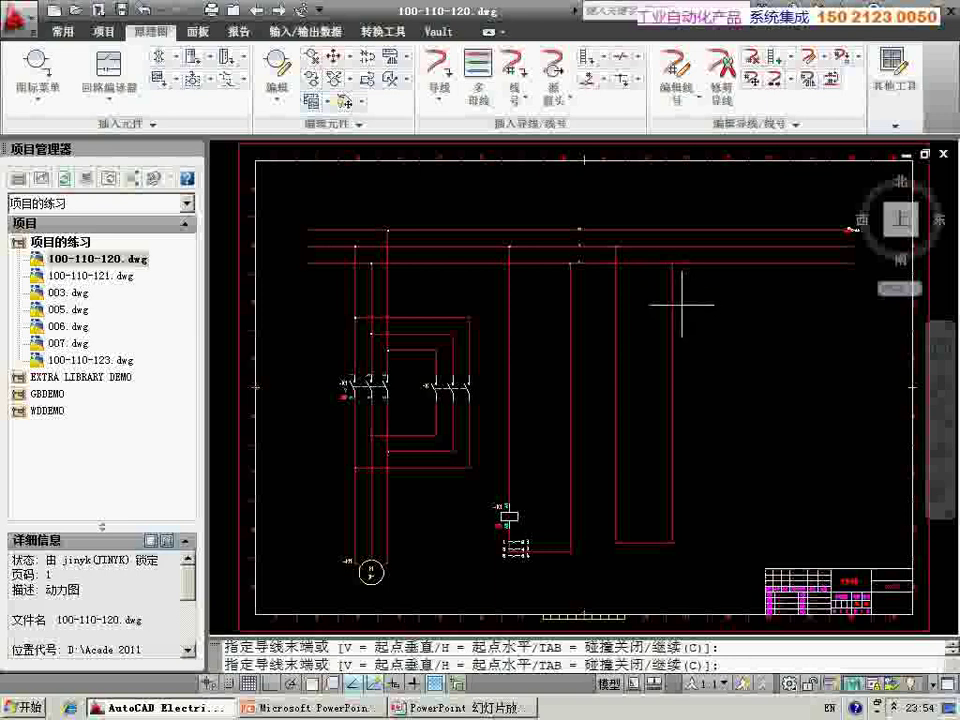
{"action": "key", "text": "Escape"}
Trim off the leftover wire segment near the top
{"action": "scroll", "coordinate": [678, 262], "scroll_direction": "up", "scroll_amount": 5}
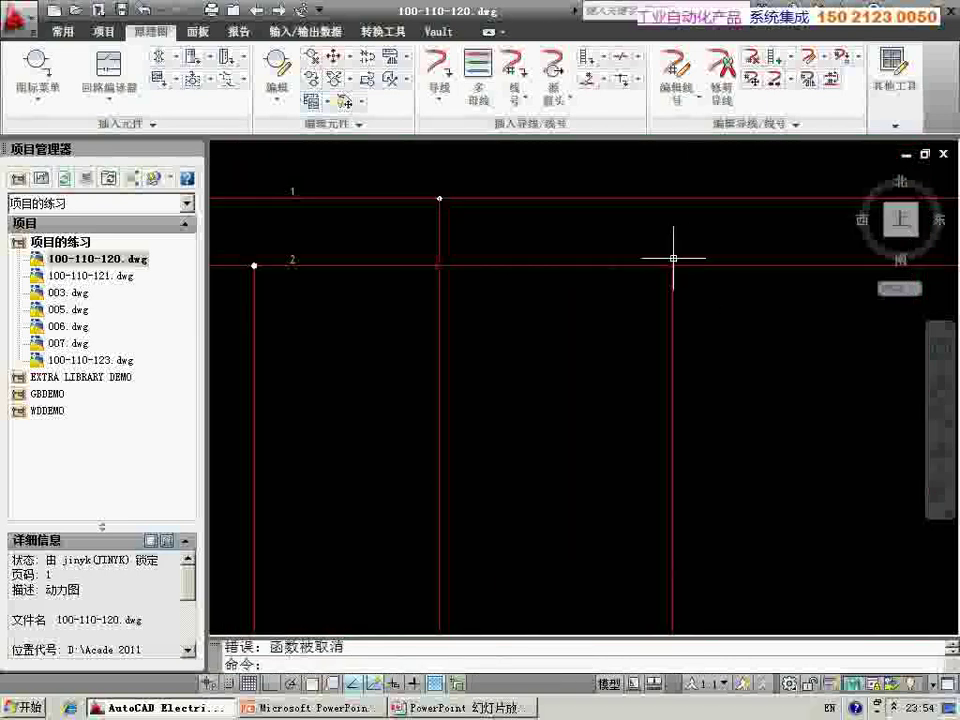
{"action": "left_click", "coordinate": [721, 70]}
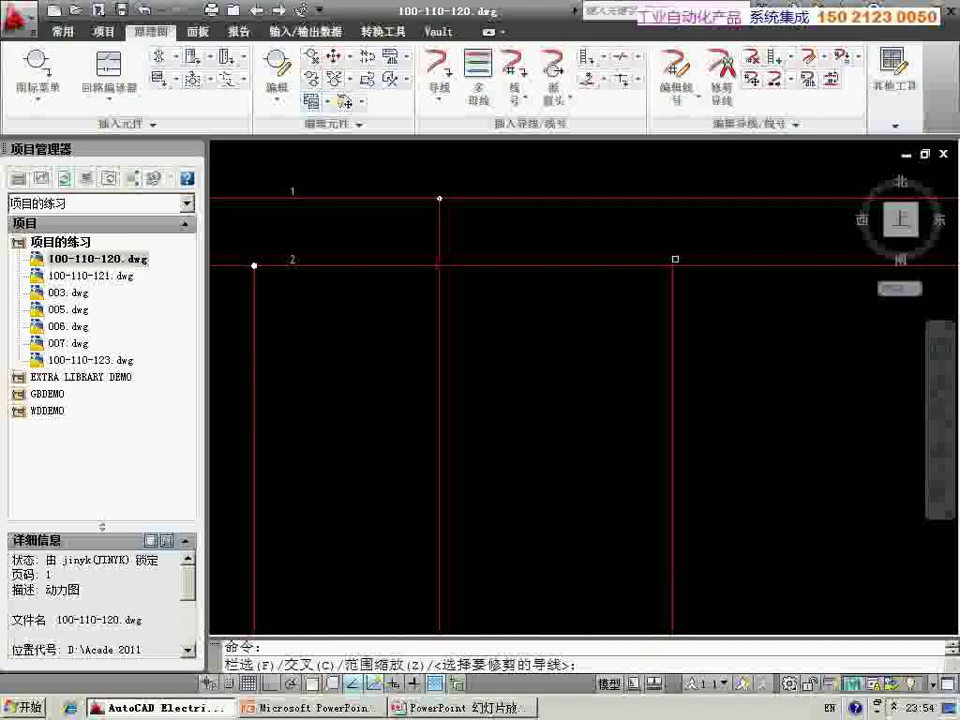
{"action": "left_click", "coordinate": [674, 281]}
{"action": "scroll", "coordinate": [686, 373], "scroll_direction": "down", "scroll_amount": 2}
{"action": "scroll", "coordinate": [686, 373], "scroll_direction": "down", "scroll_amount": 3}
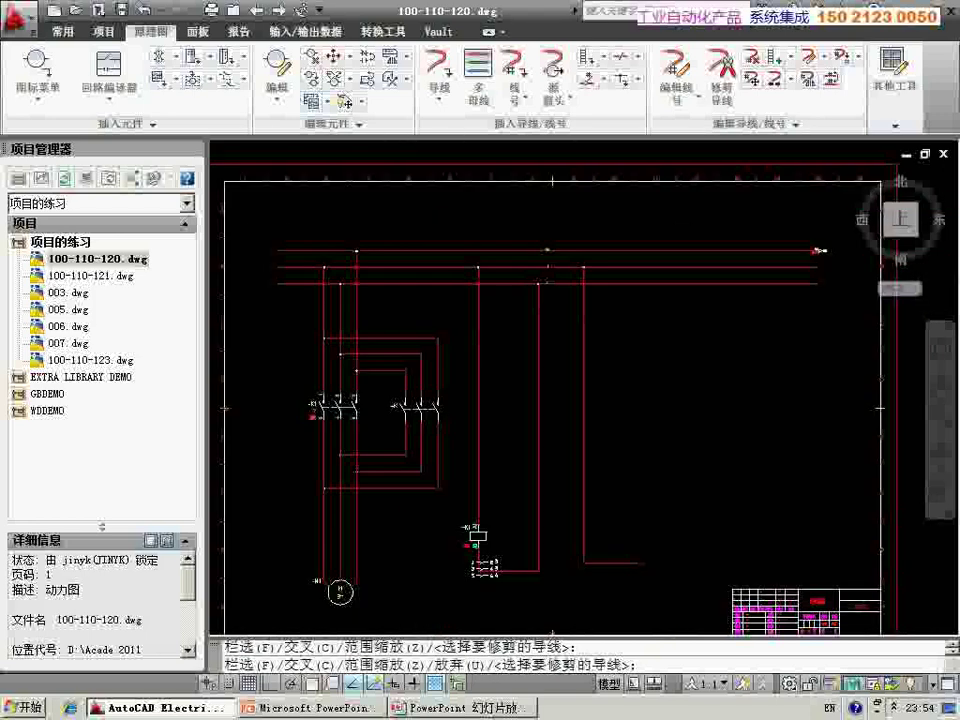
{"action": "key", "text": "Escape"}
Draw a vertical wire from the lower right up to the top bus
{"action": "left_click", "coordinate": [437, 68]}
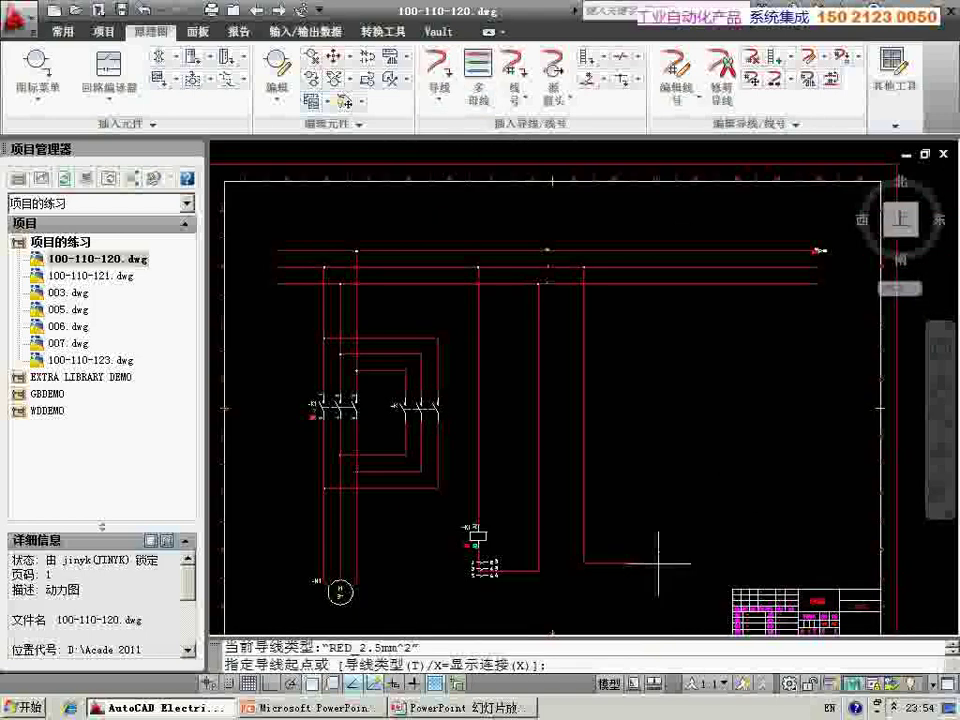
{"action": "left_click", "coordinate": [641, 560]}
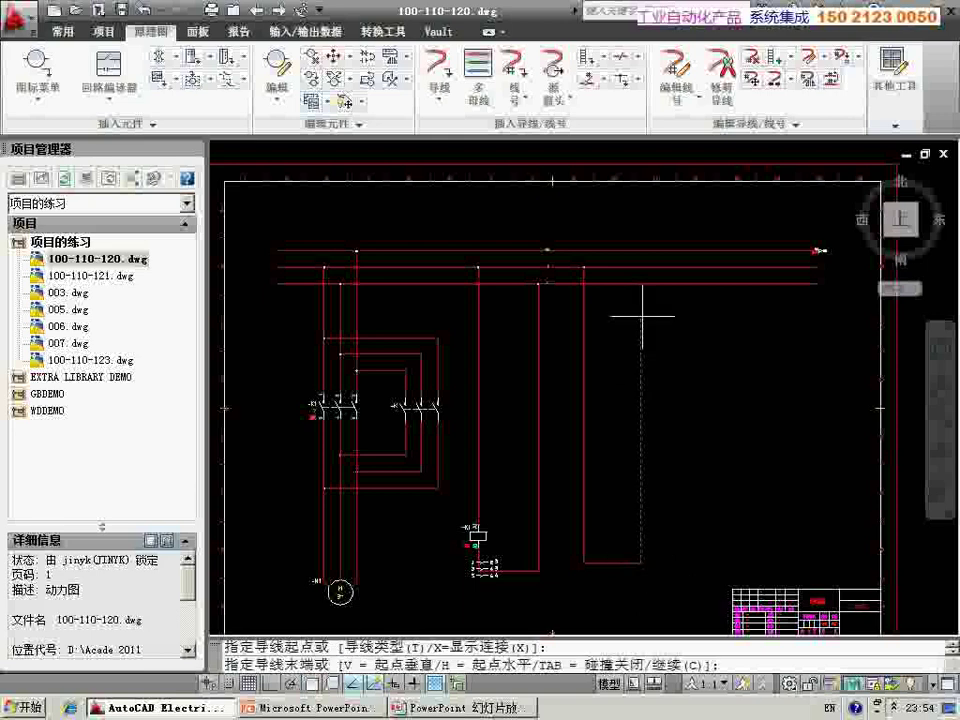
{"action": "left_click", "coordinate": [640, 284]}
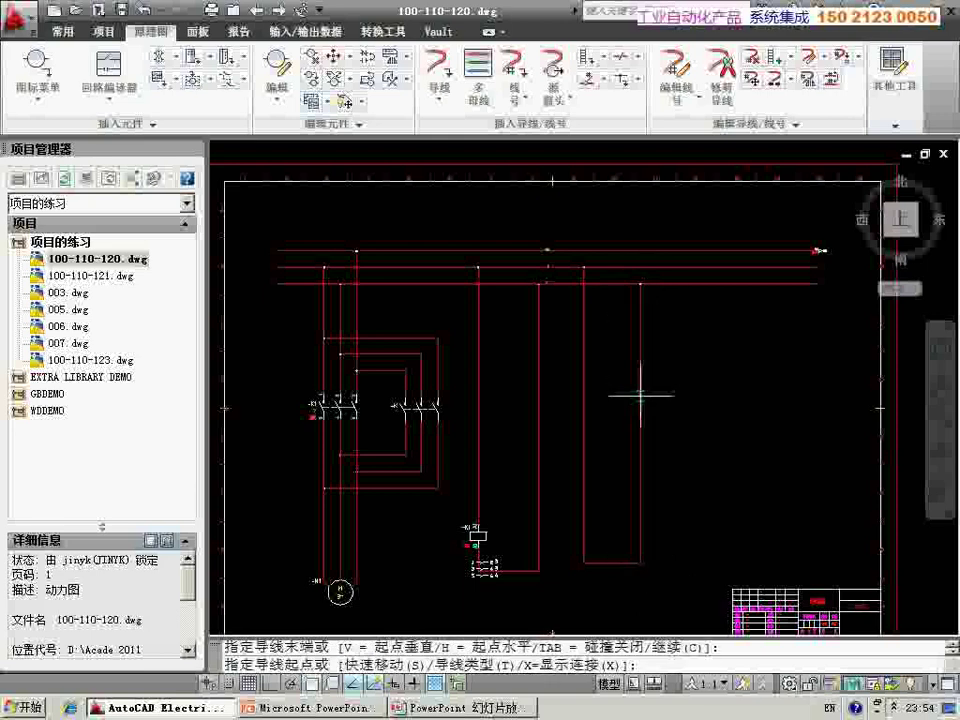
{"action": "key", "text": "Escape"}
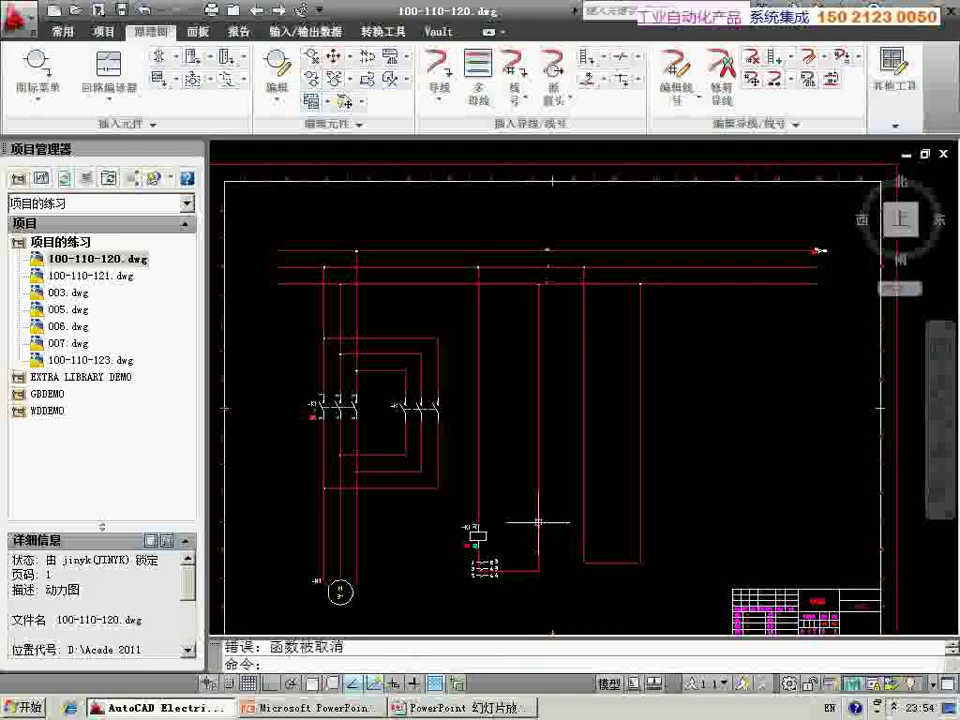
{"action": "left_click", "coordinate": [35, 62]}
Insert a contactor coil symbol on the right-hand wire
{"action": "left_click", "coordinate": [800, 240]}
{"action": "scroll", "coordinate": [584, 547], "scroll_direction": "up", "scroll_amount": 5}
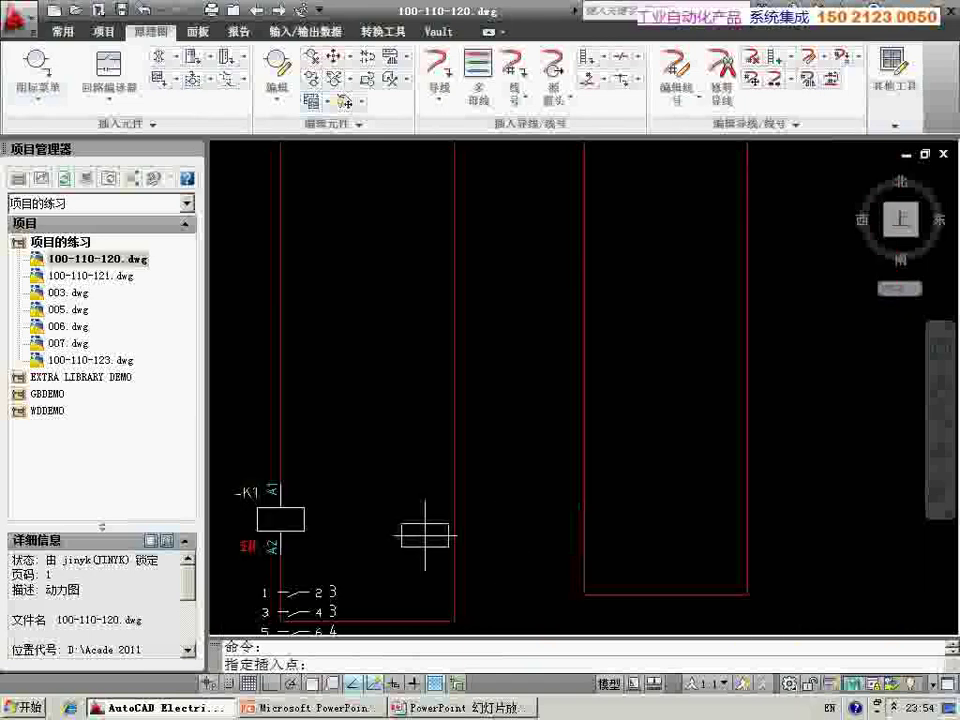
{"action": "left_click", "coordinate": [584, 510]}
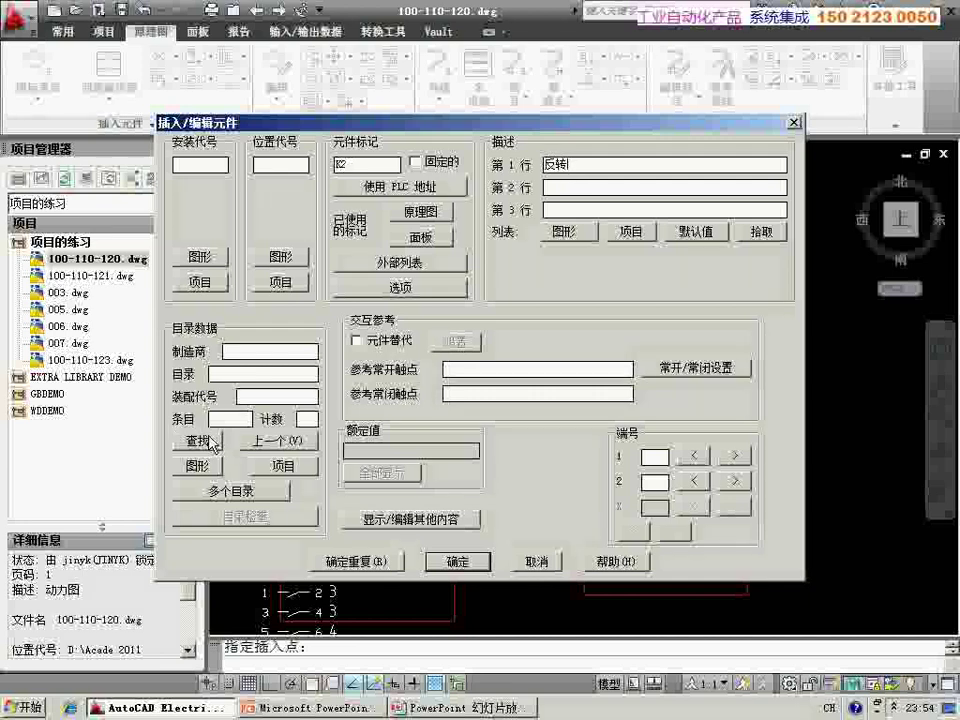
{"action": "type", "text": "反转"}
Assign coil K2 the SIEMENS catalog part 3RT13 44-1K600 from the project's used values
{"action": "left_click", "coordinate": [278, 441]}
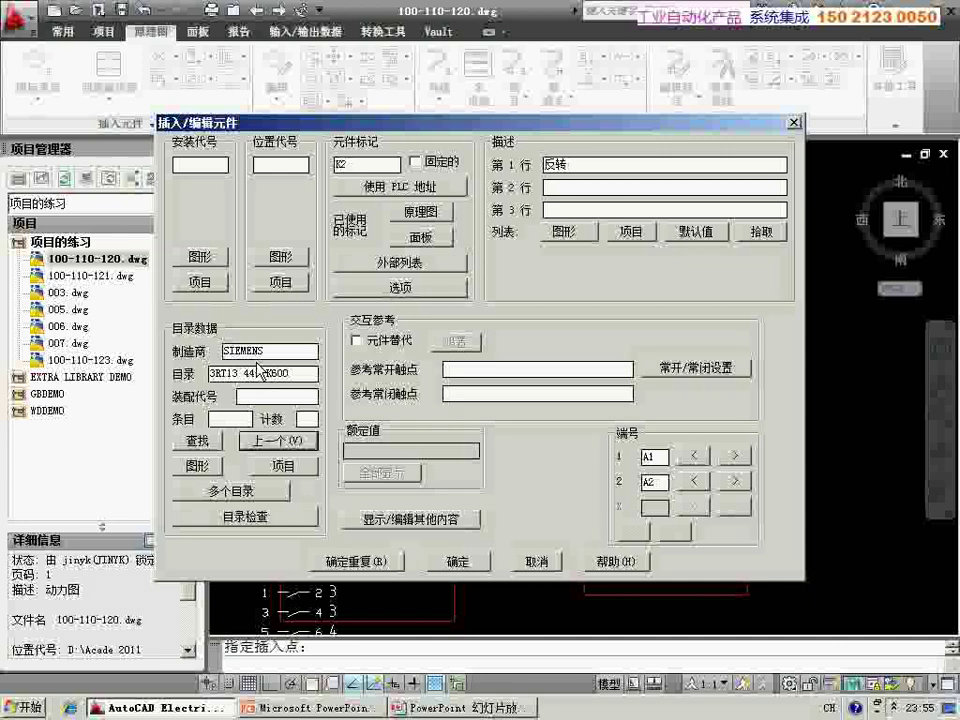
{"action": "left_click", "coordinate": [197, 440]}
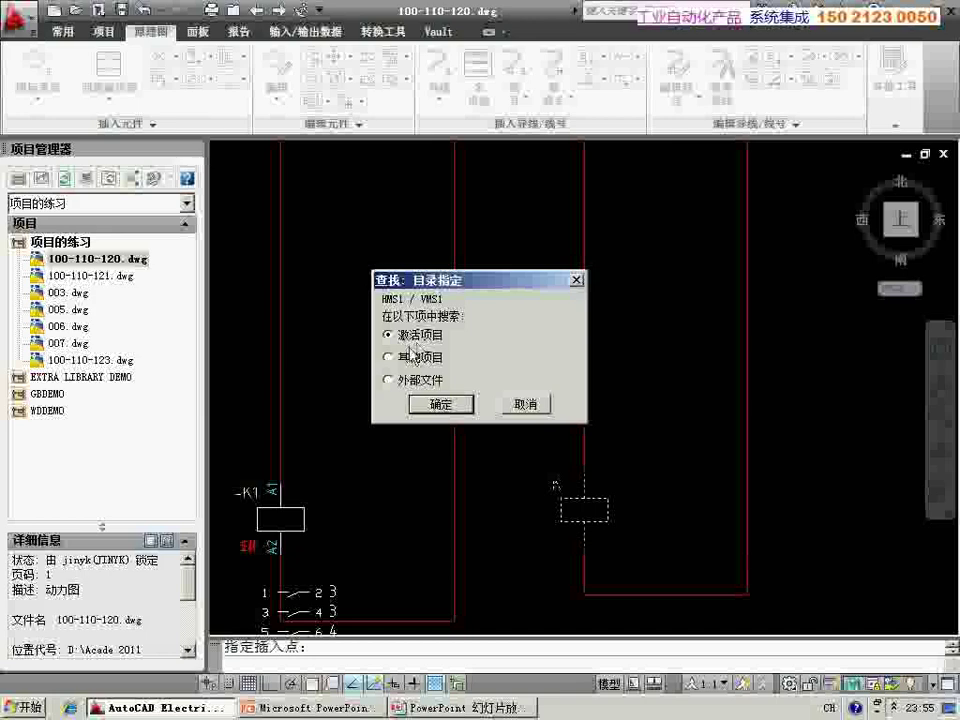
{"action": "left_click", "coordinate": [439, 405]}
{"action": "left_click", "coordinate": [436, 363]}
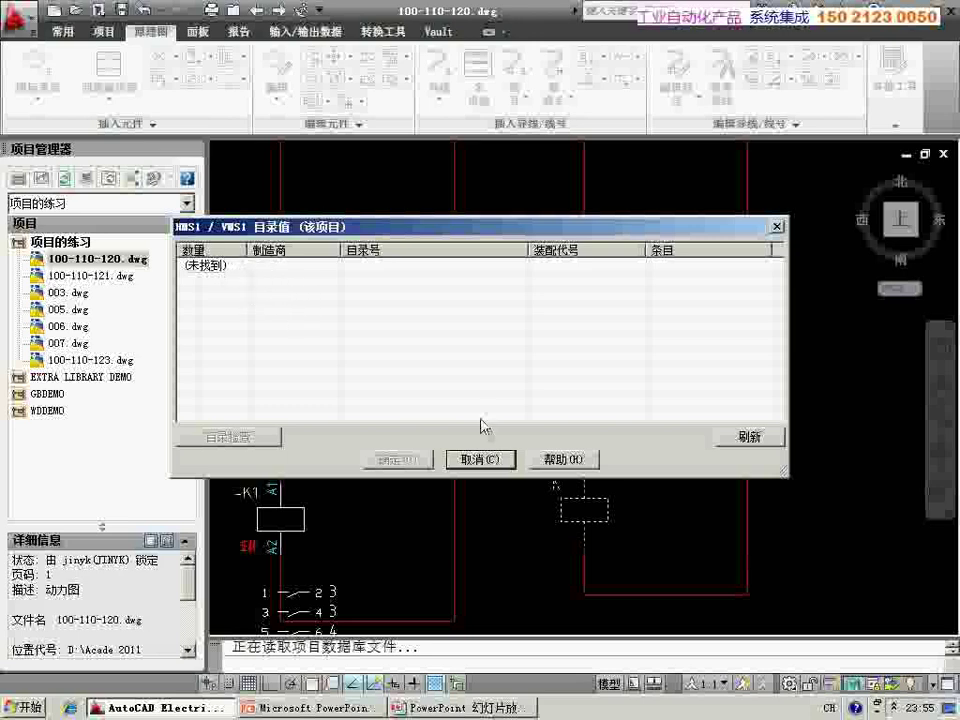
{"action": "left_click", "coordinate": [747, 439]}
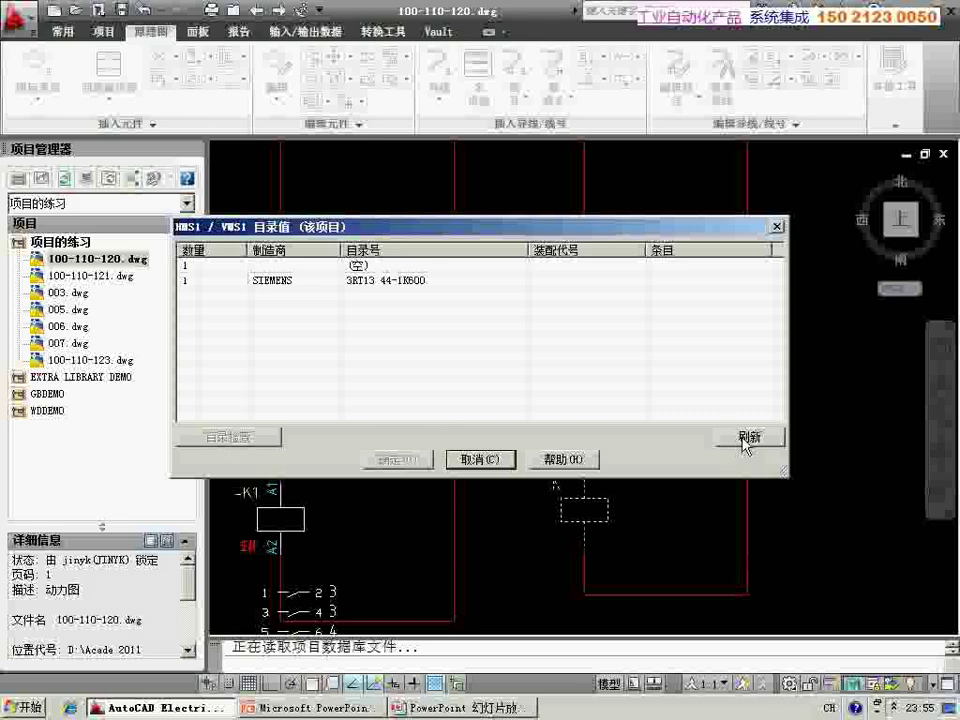
{"action": "left_click", "coordinate": [360, 282]}
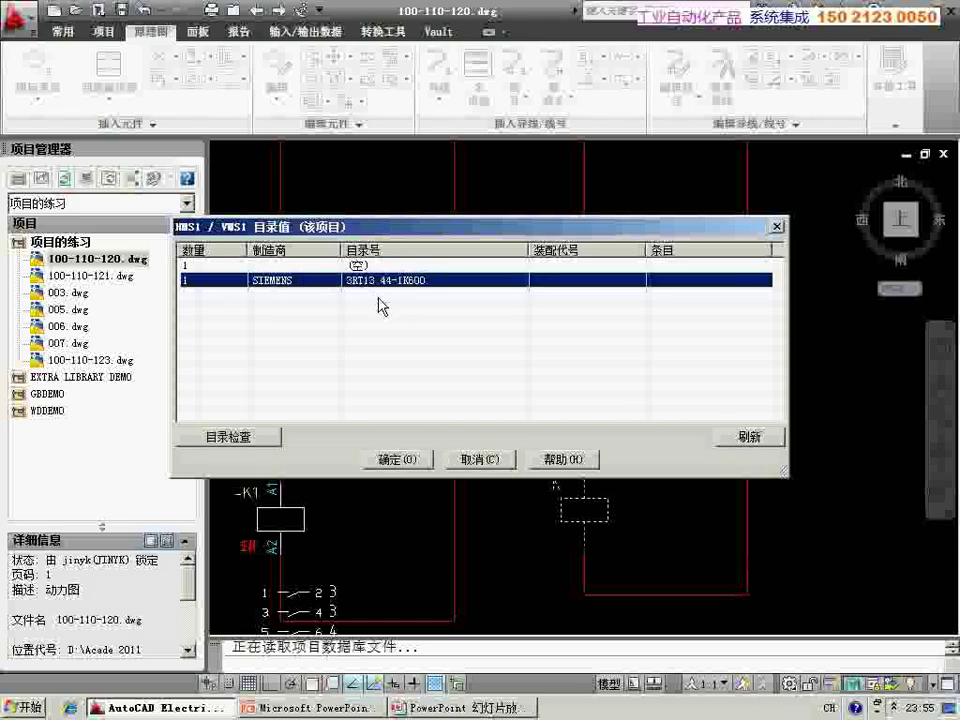
{"action": "left_click", "coordinate": [480, 459]}
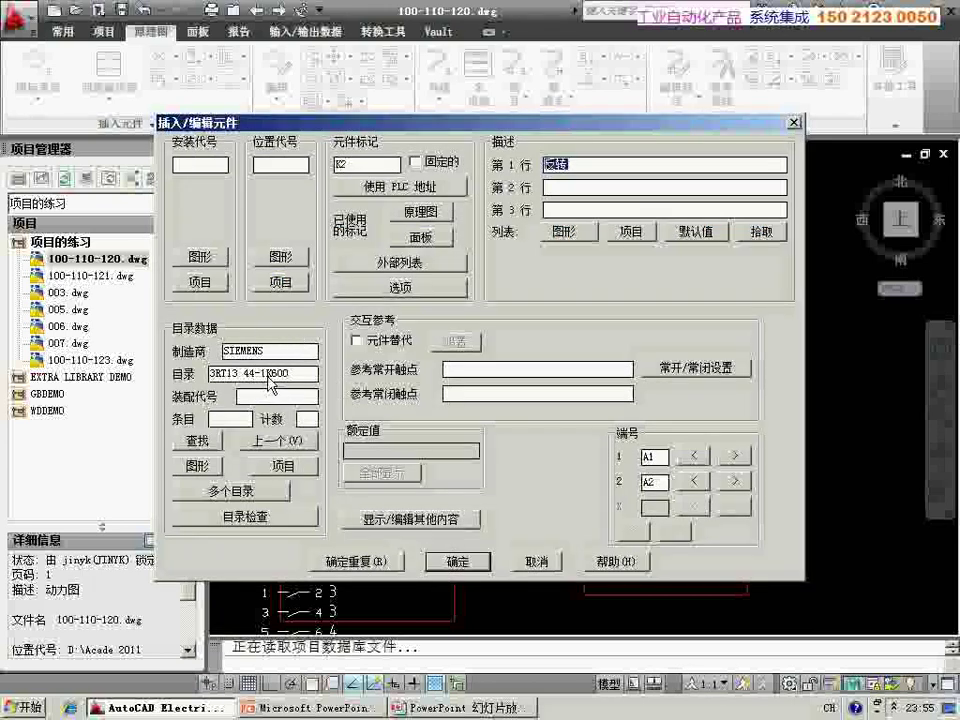
{"action": "left_click", "coordinate": [457, 561]}
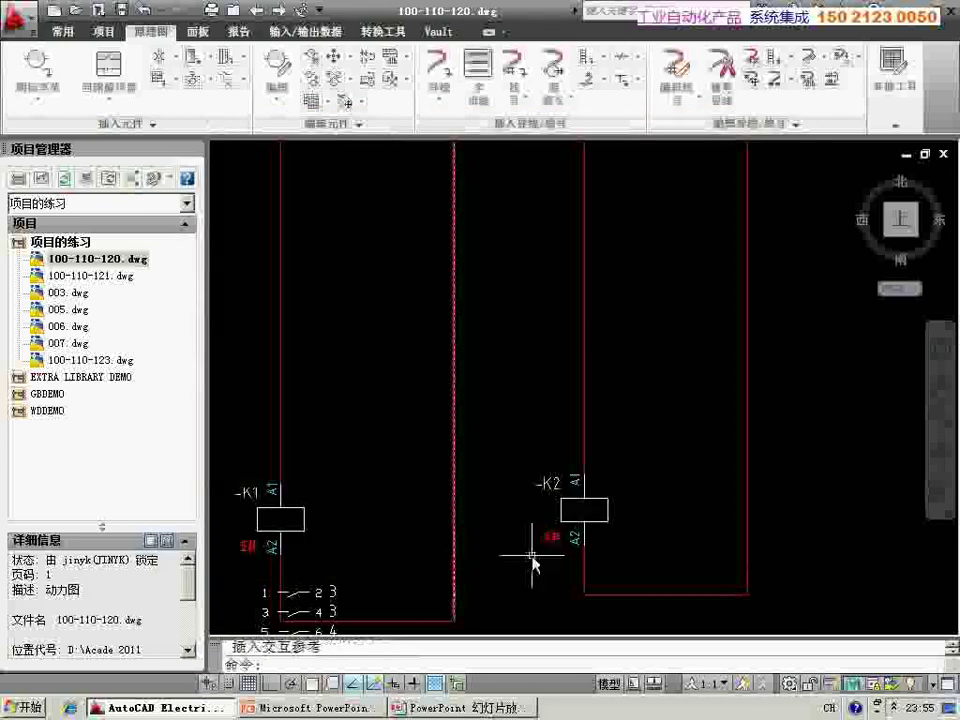
Link the untagged main contacts to parent coil K2 so they become -K2
{"action": "scroll", "coordinate": [604, 506], "scroll_direction": "down", "scroll_amount": 2}
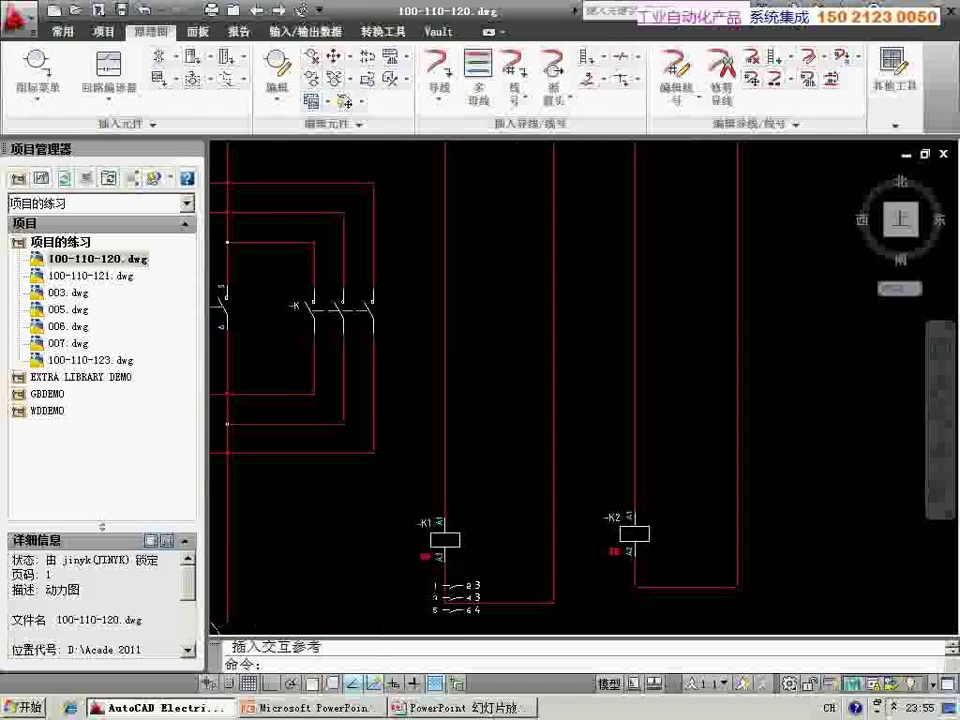
{"action": "left_click", "coordinate": [276, 72]}
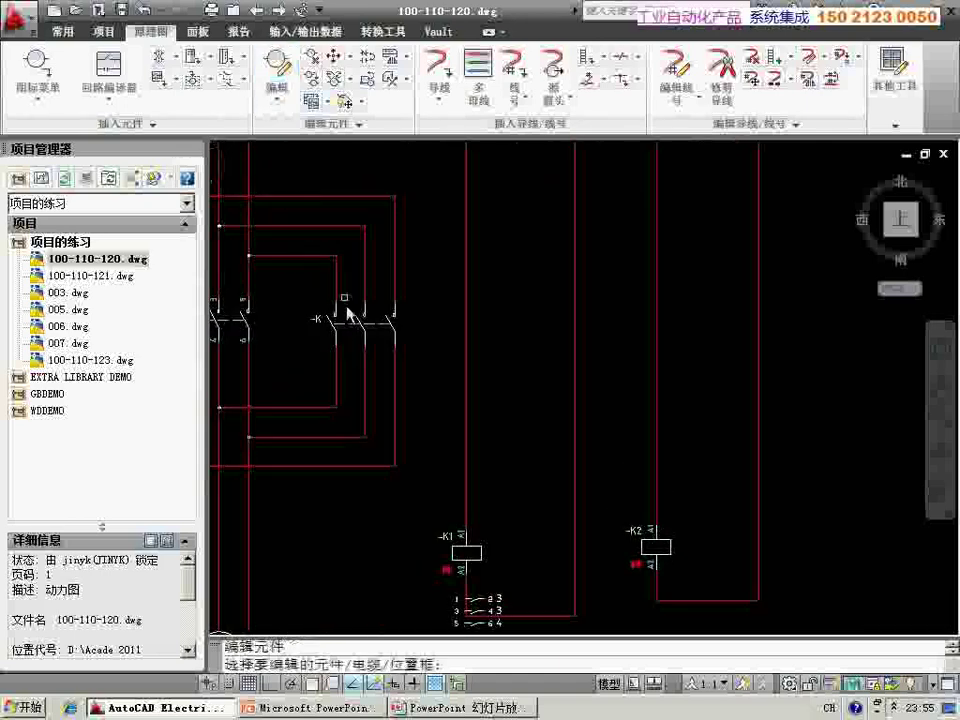
{"action": "left_click", "coordinate": [340, 345]}
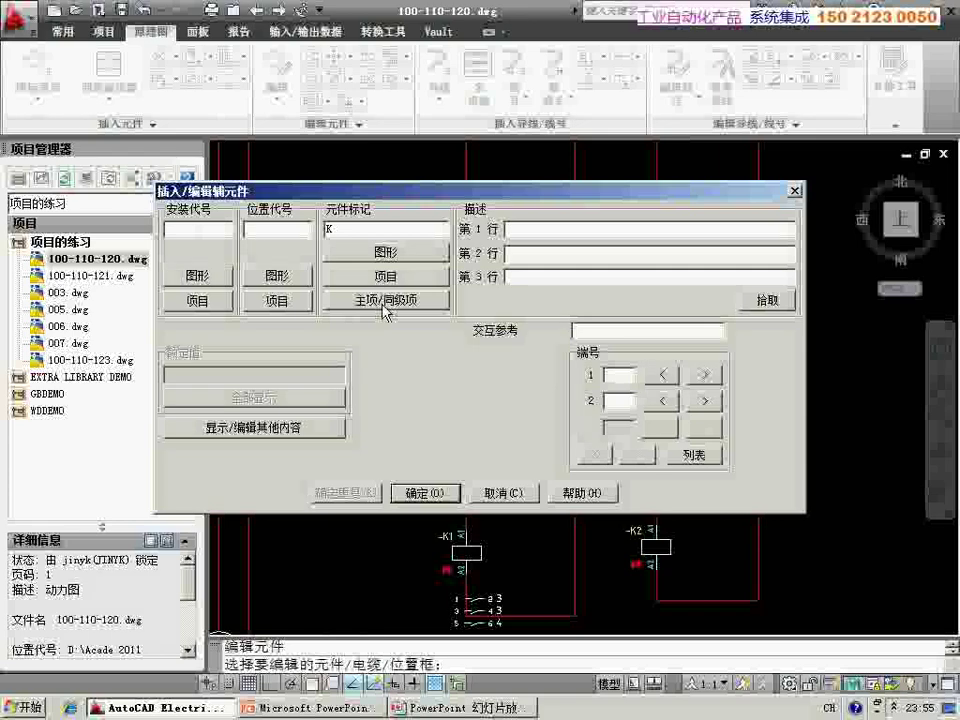
{"action": "left_click", "coordinate": [565, 491]}
{"action": "left_click", "coordinate": [656, 546]}
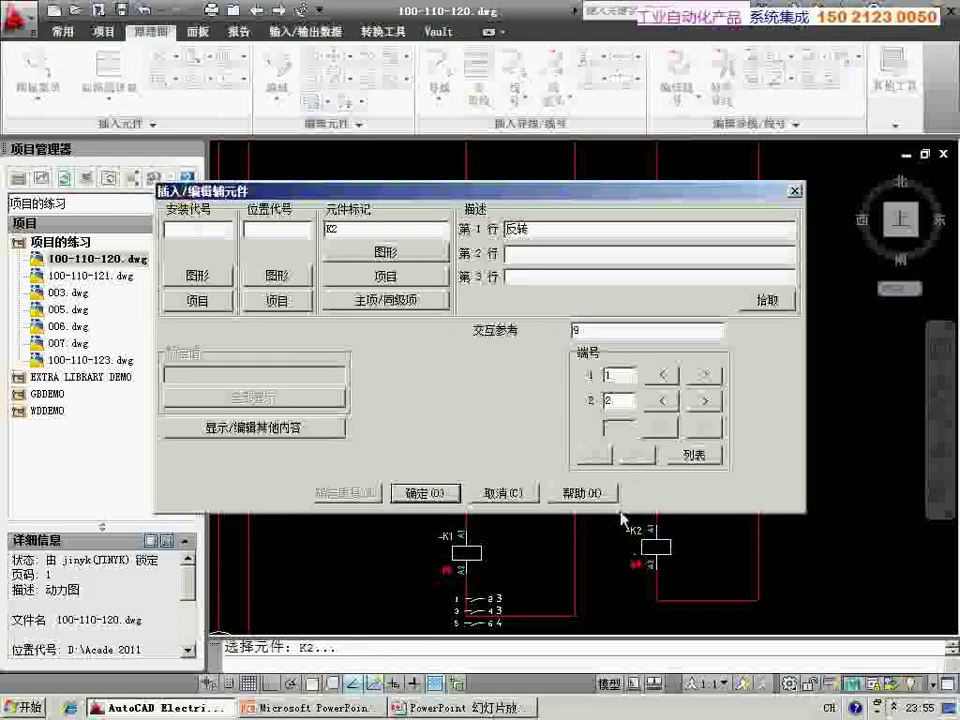
{"action": "left_click", "coordinate": [440, 493]}
{"action": "key", "text": "Return"}
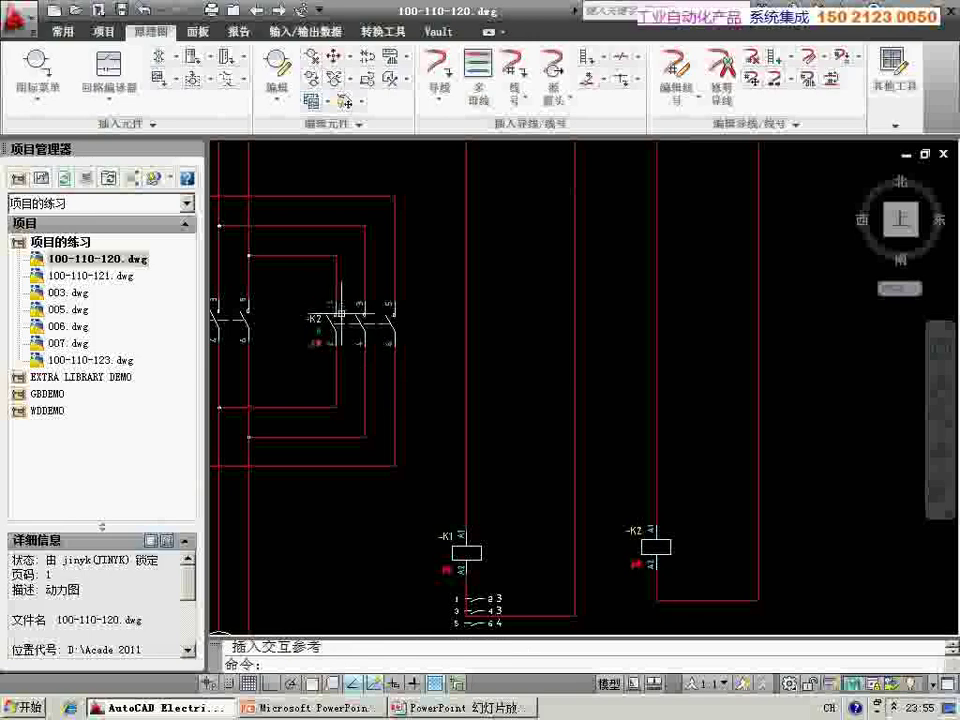
{"action": "middle_click_drag", "start_coordinate": [657, 429], "coordinate": [758, 398]}
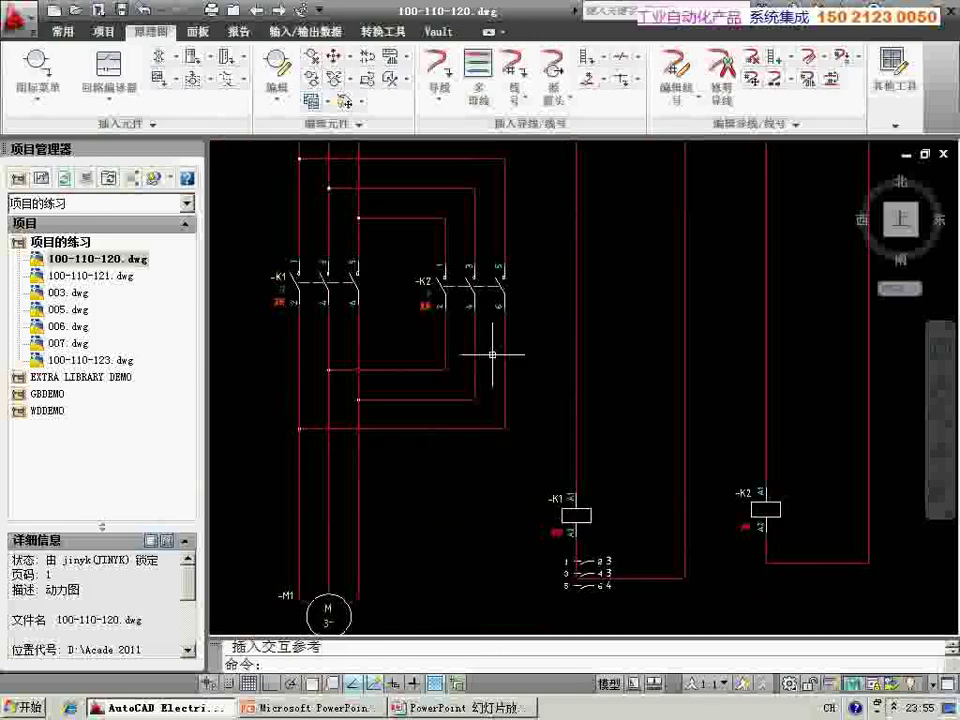
{"action": "scroll", "coordinate": [494, 357], "scroll_direction": "down", "scroll_amount": 2}
{"action": "middle_click_drag", "start_coordinate": [494, 357], "coordinate": [467, 389]}
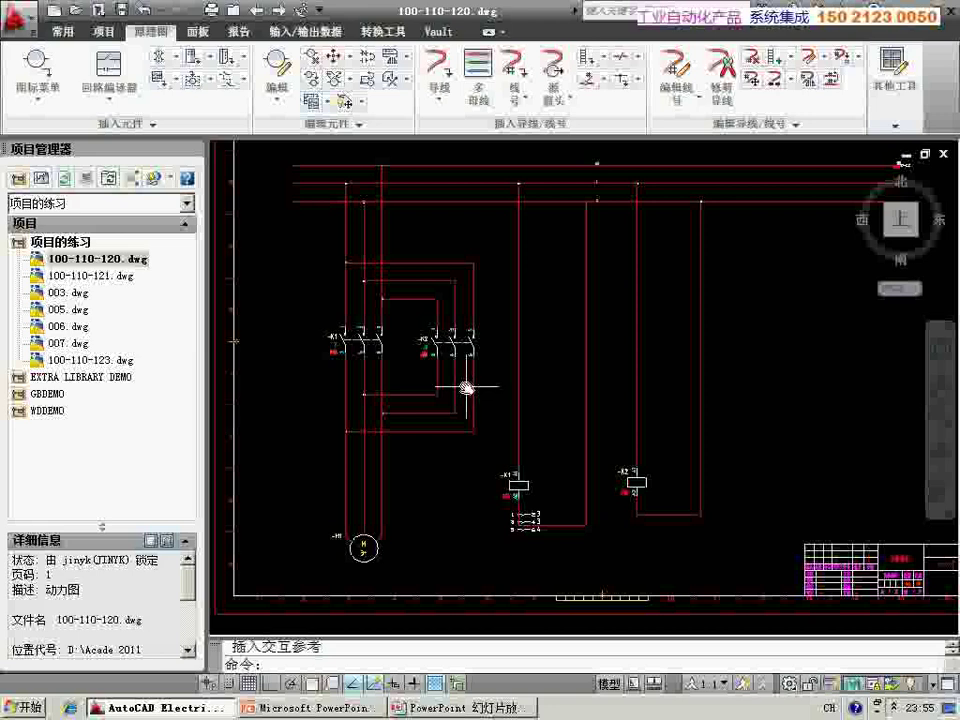
{"action": "scroll", "coordinate": [440, 345], "scroll_direction": "up", "scroll_amount": 2}
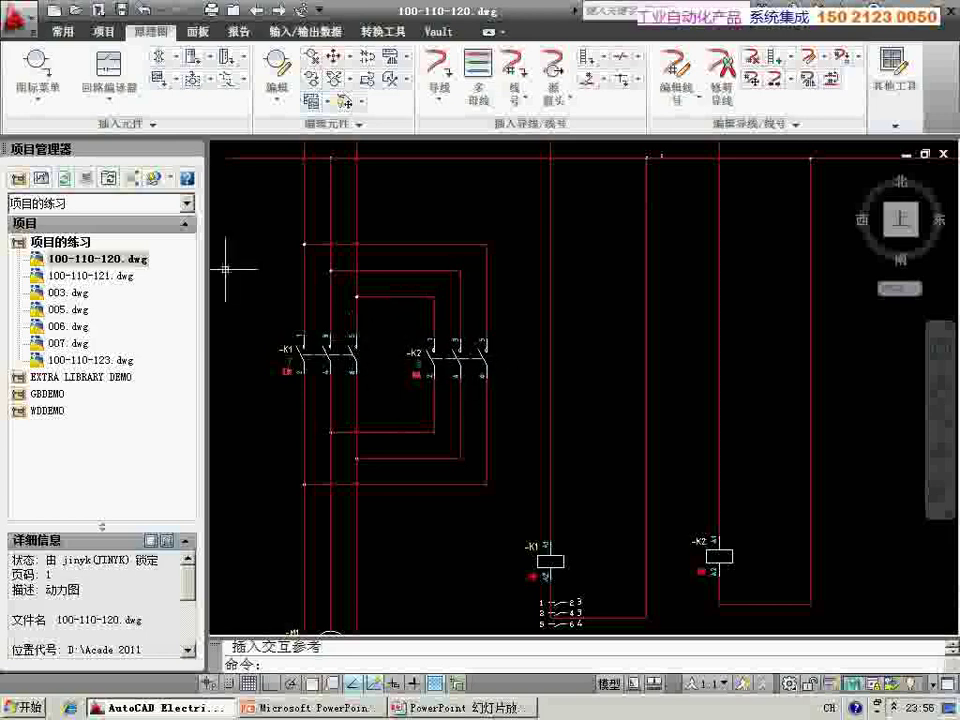
{"action": "left_click", "coordinate": [38, 65]}
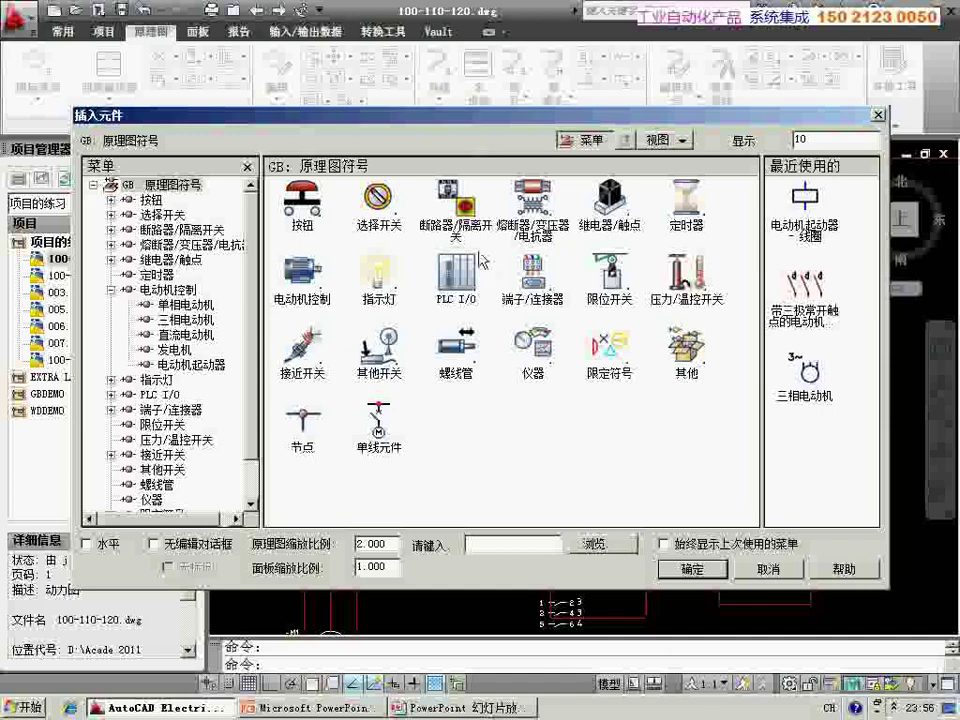
{"action": "mouse_move", "coordinate": [482, 112]}
{"action": "left_mouse_down"}
{"action": "mouse_move", "coordinate": [514, 144]}
{"action": "mouse_move", "coordinate": [541, 97]}
{"action": "left_mouse_up"}
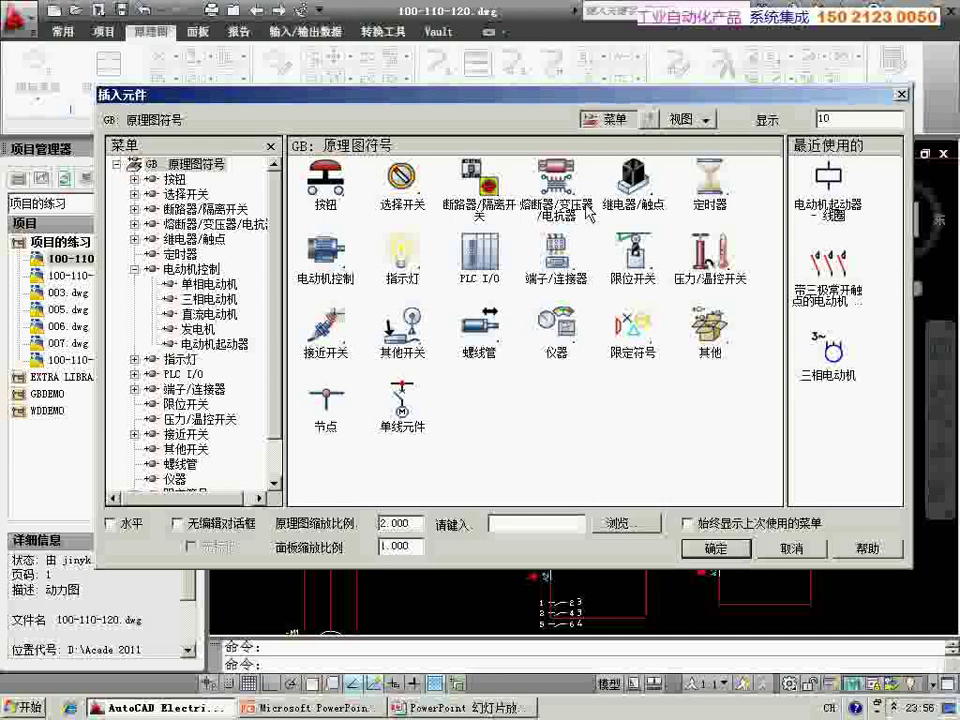
{"action": "left_click", "coordinate": [791, 549]}
{"action": "middle_click", "coordinate": [447, 330]}
{"action": "middle_click", "coordinate": [447, 330]}
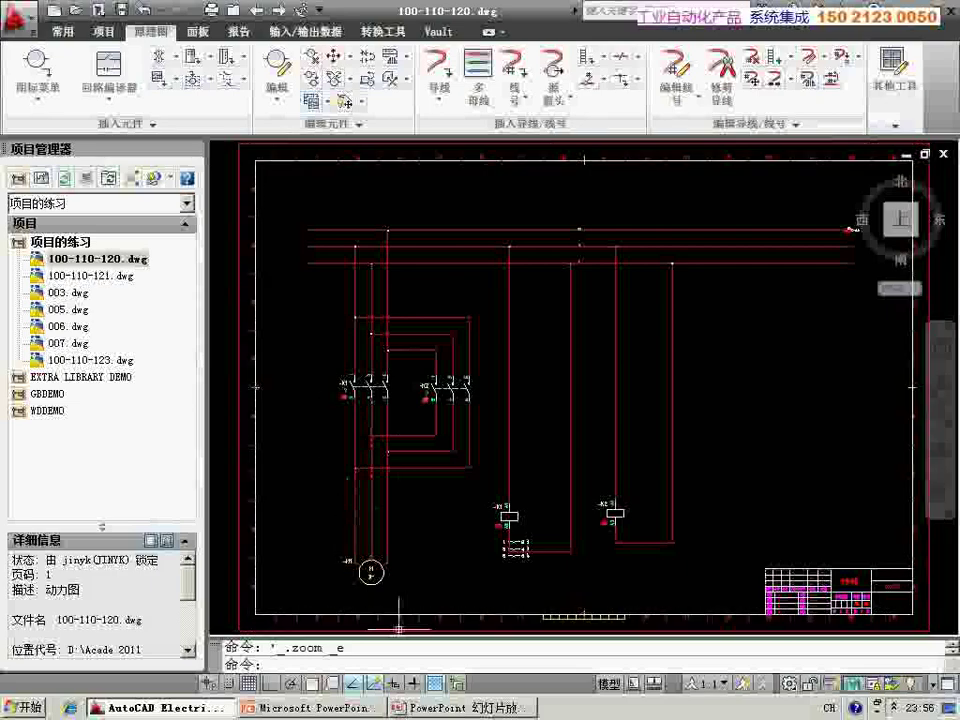
{"action": "left_click", "coordinate": [414, 710]}
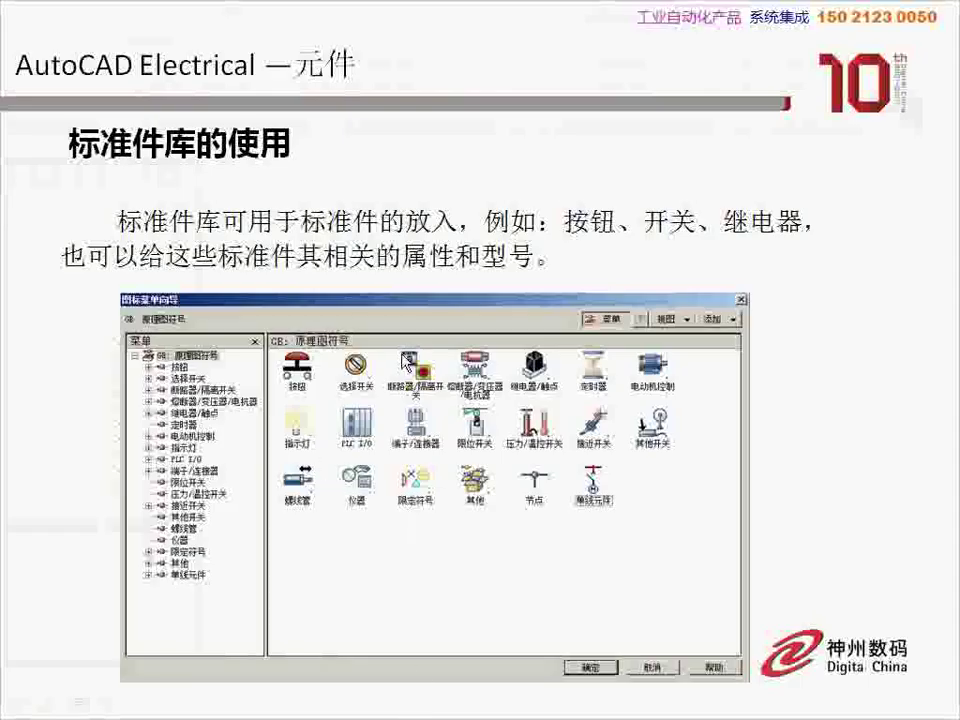
Advance the slideshow to the insertion-methods slide, then return to AutoCAD Electrical
{"action": "left_click", "coordinate": [455, 412]}
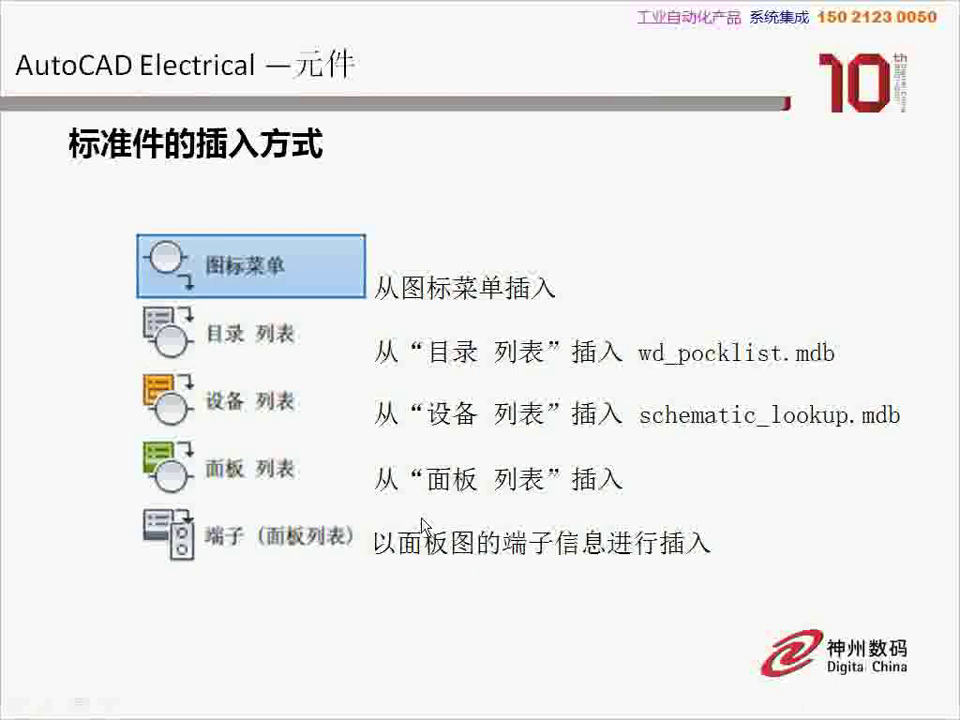
{"action": "key", "text": "alt+Tab"}
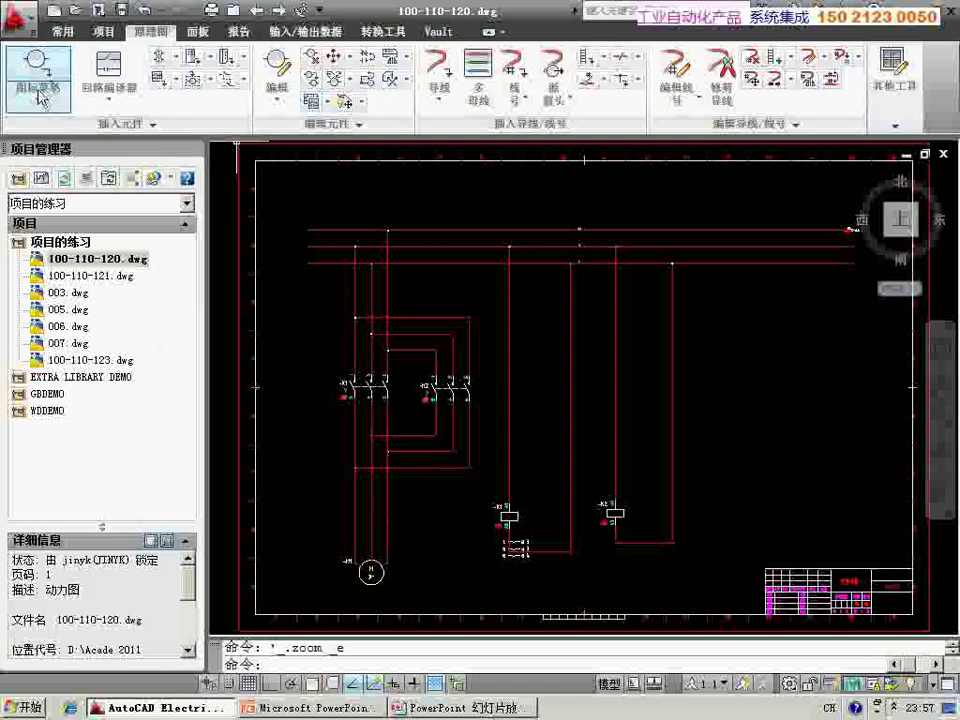
Place the 700-P800A1 8-pole relay from the Catalog List on the vertical wire, tagged K3
{"action": "left_click", "coordinate": [33, 92]}
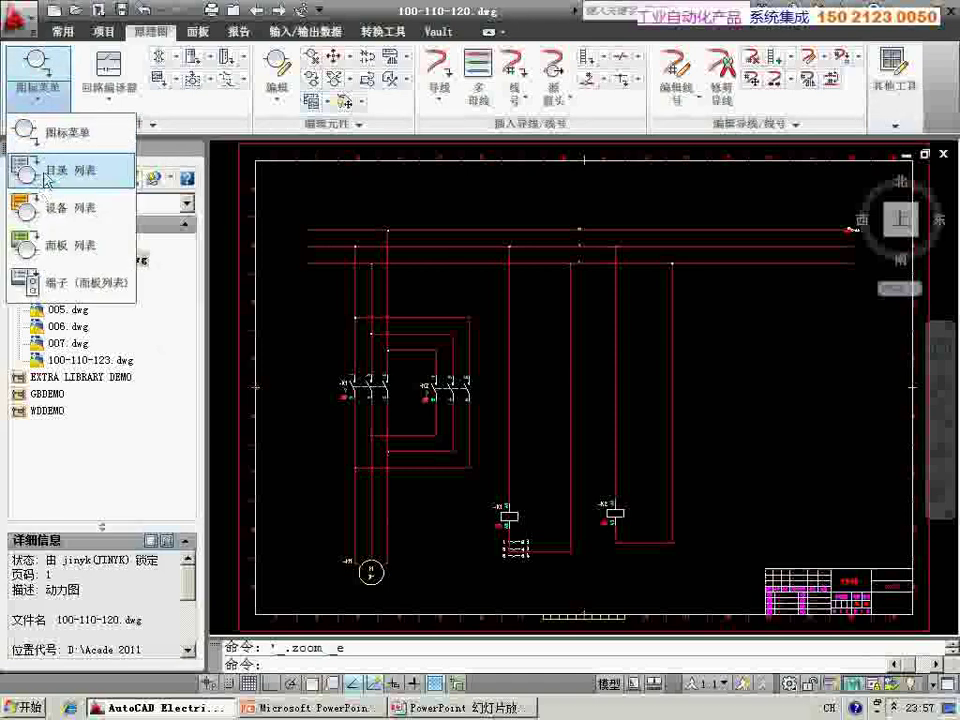
{"action": "left_click", "coordinate": [44, 175]}
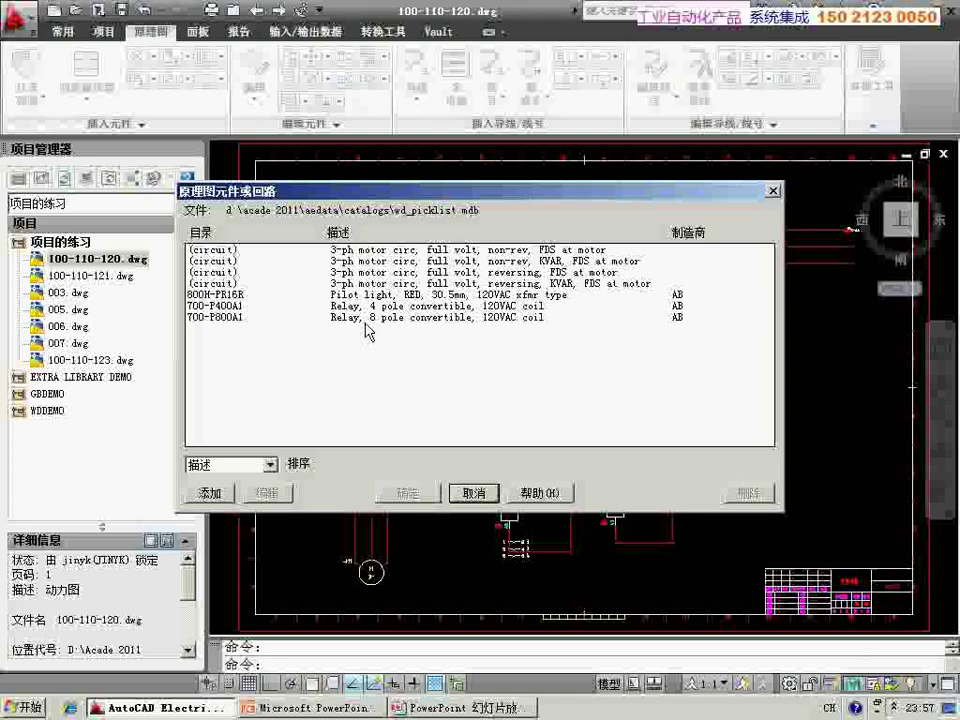
{"action": "left_click", "coordinate": [234, 318]}
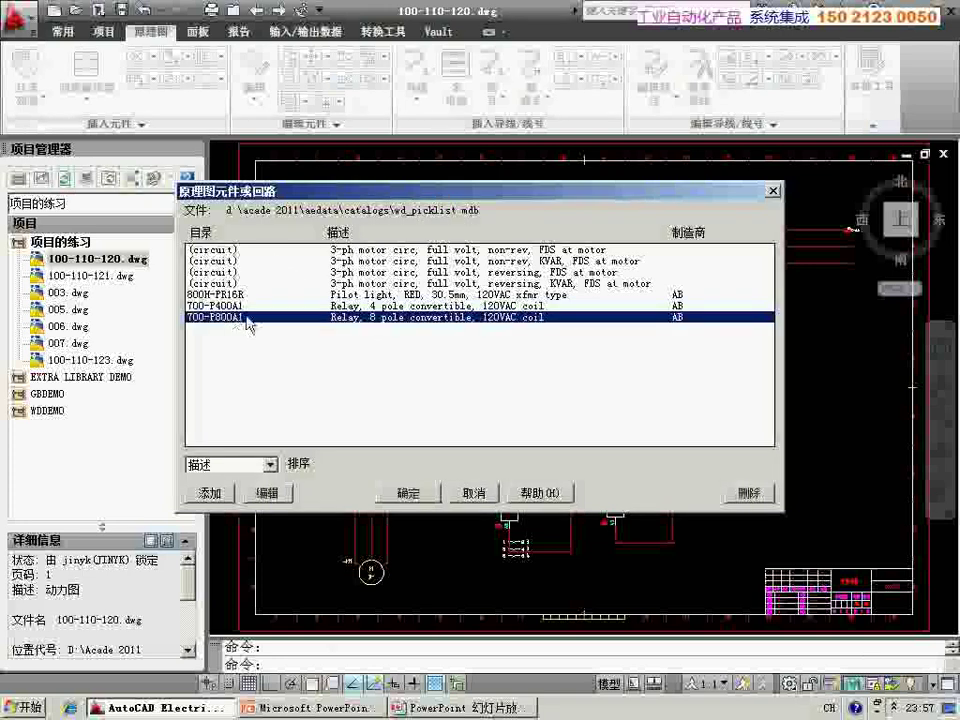
{"action": "double_click", "coordinate": [248, 322]}
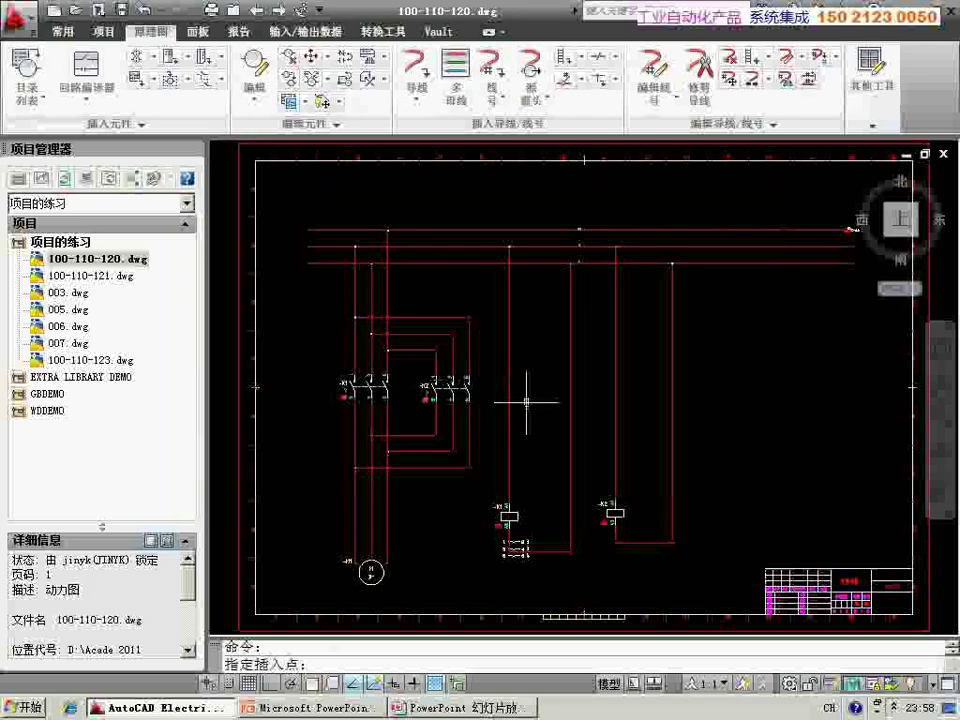
{"action": "scroll", "coordinate": [428, 422], "scroll_direction": "up", "scroll_amount": 5}
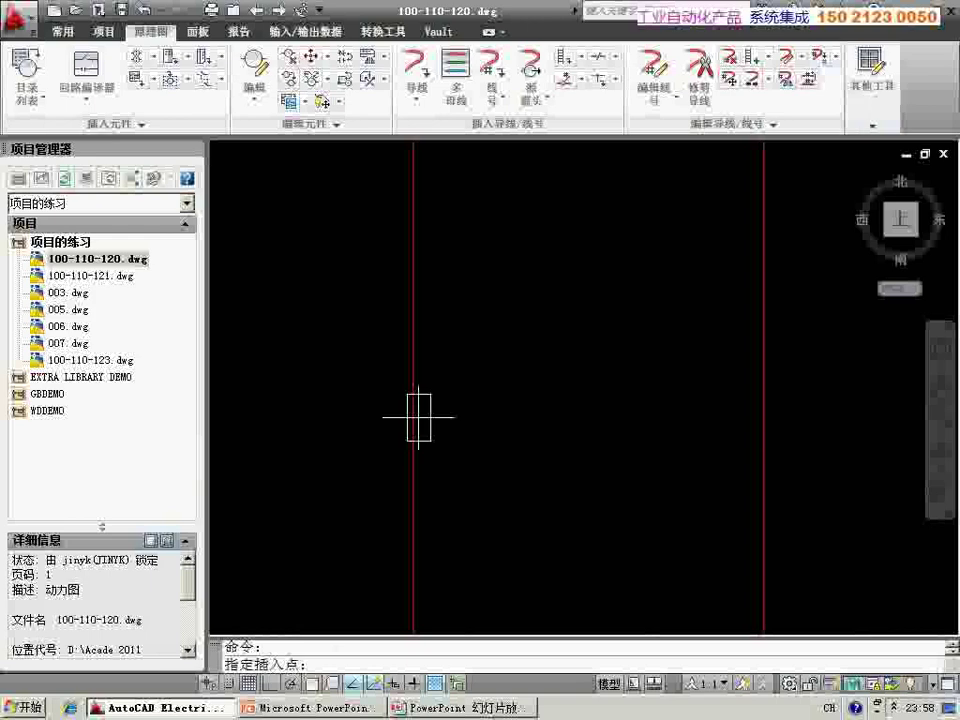
{"action": "left_click", "coordinate": [416, 417]}
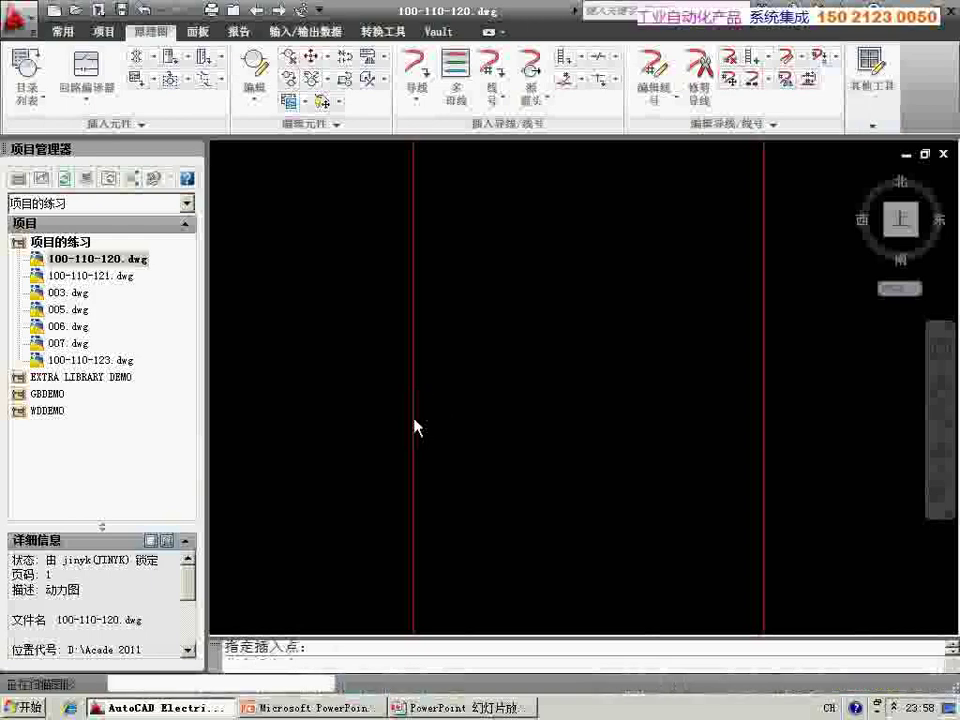
{"action": "left_click", "coordinate": [288, 351]}
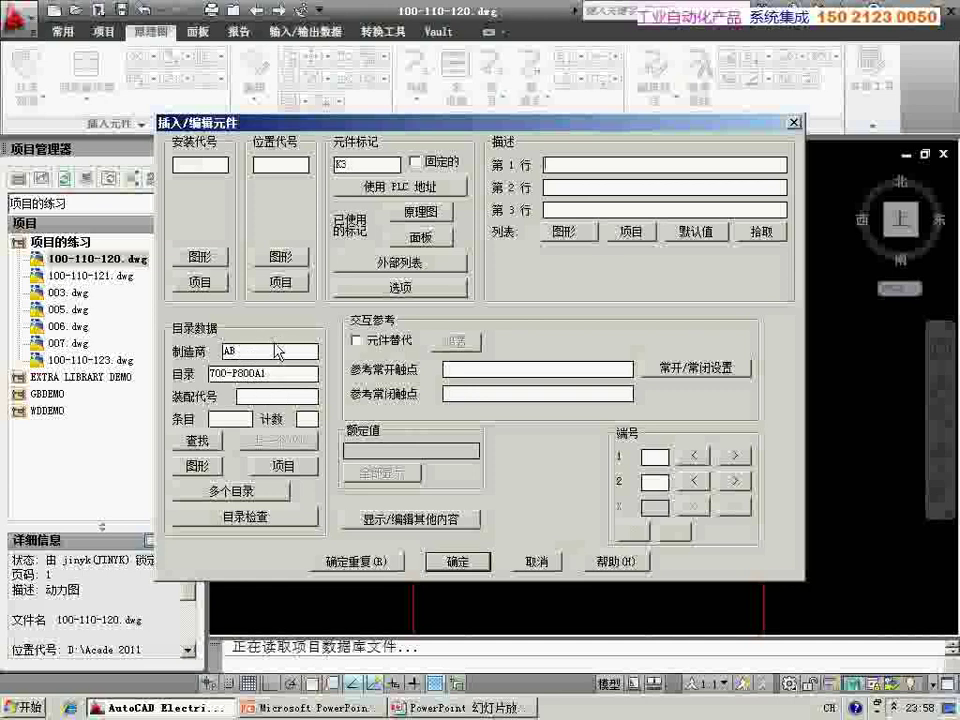
Cancel the 700-P800A1 relay insertion and close the catalog list without inserting
{"action": "left_click", "coordinate": [538, 563]}
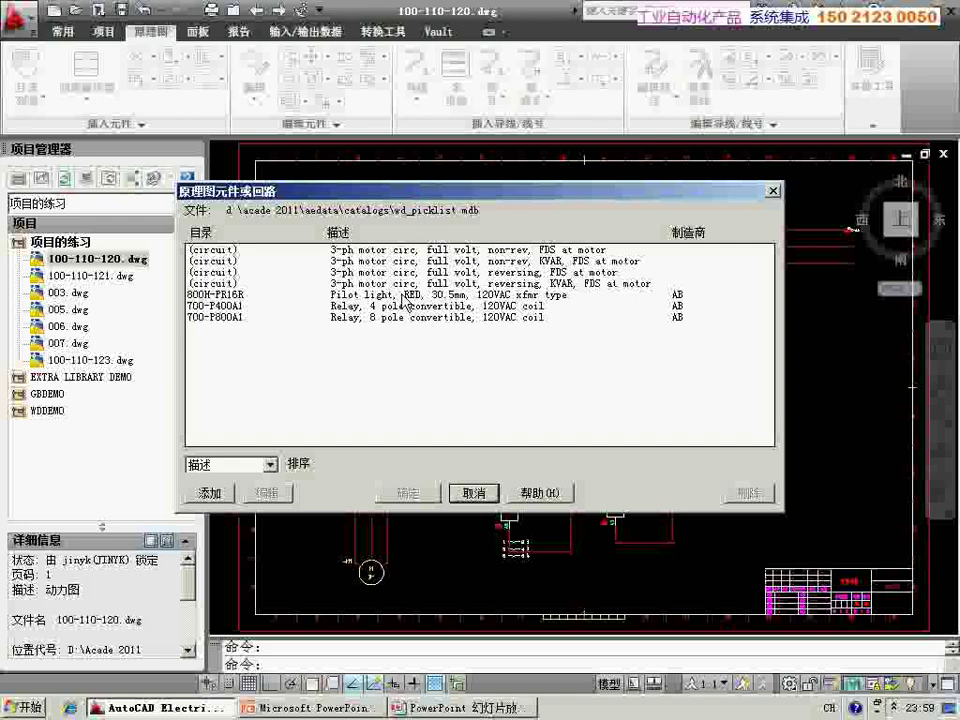
{"action": "left_click", "coordinate": [474, 493]}
{"action": "left_click", "coordinate": [45, 103]}
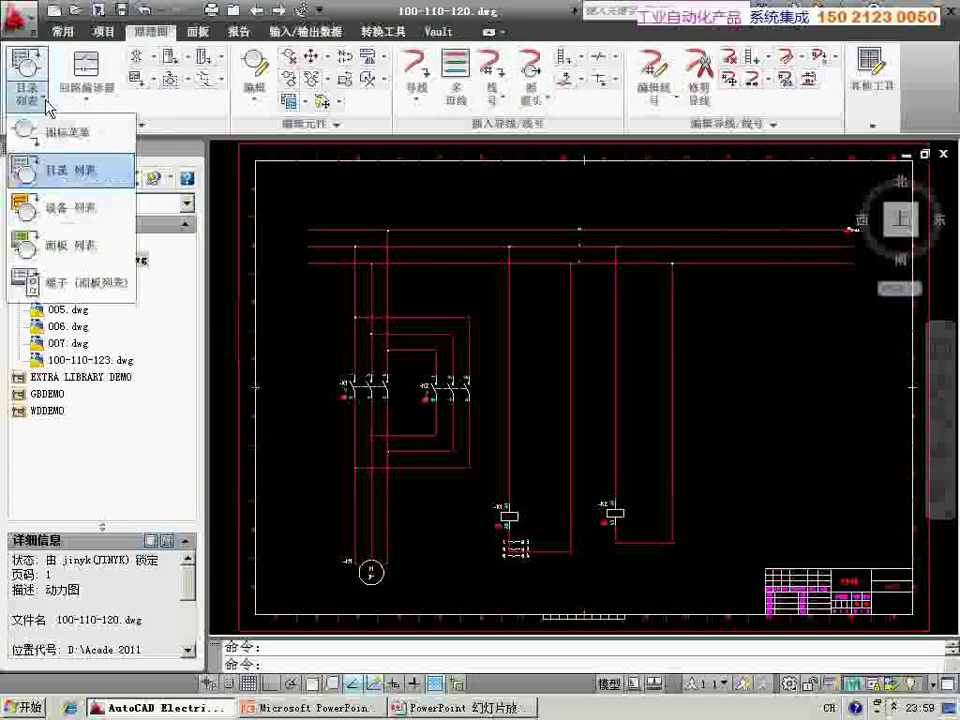
Browse the Icon Menu and Catalog List without inserting, then choose Equipment List insertion
{"action": "left_click", "coordinate": [55, 129]}
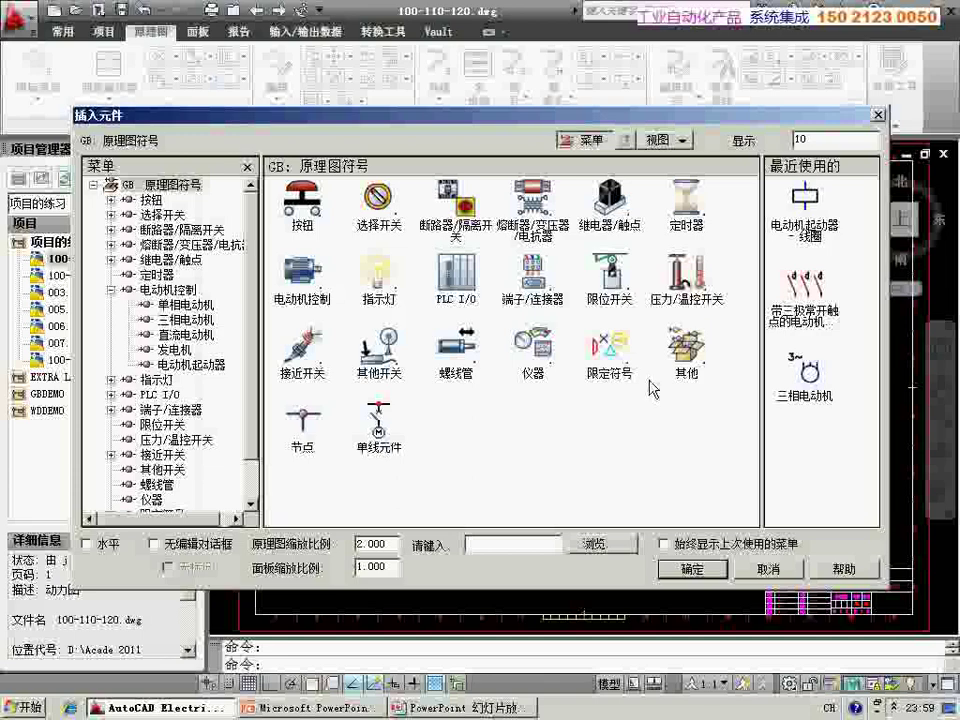
{"action": "key", "text": "Escape"}
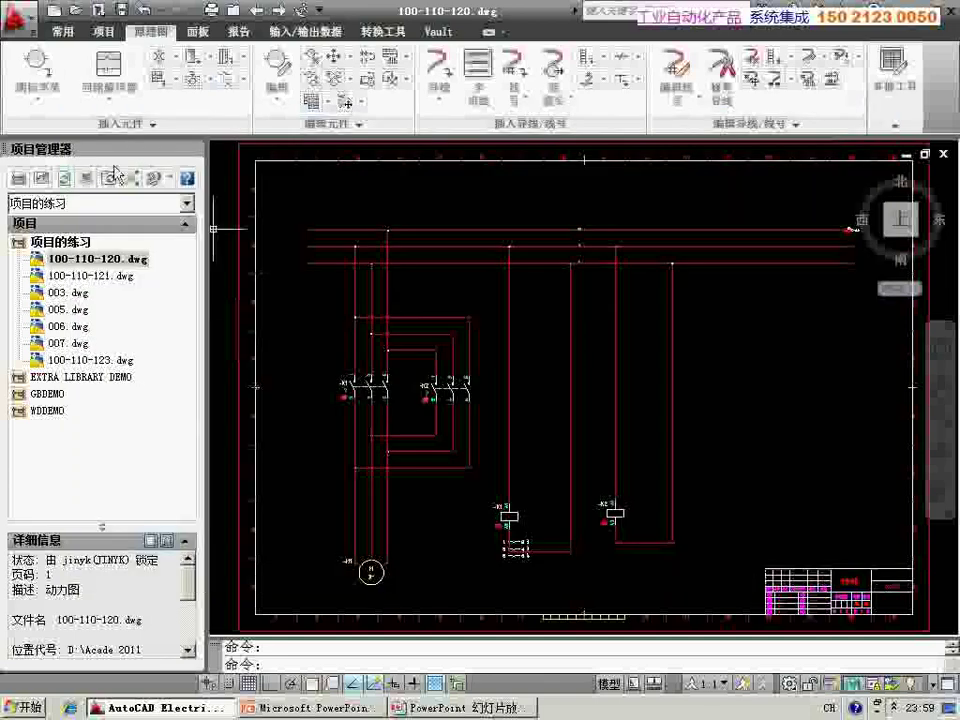
{"action": "left_click", "coordinate": [38, 96]}
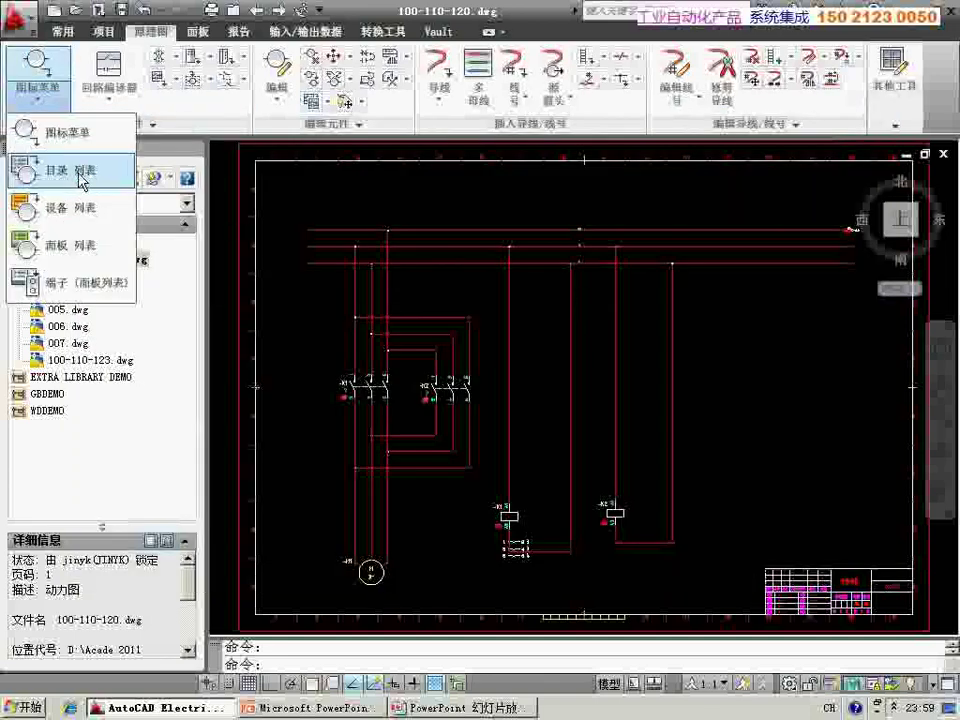
{"action": "left_click", "coordinate": [80, 172]}
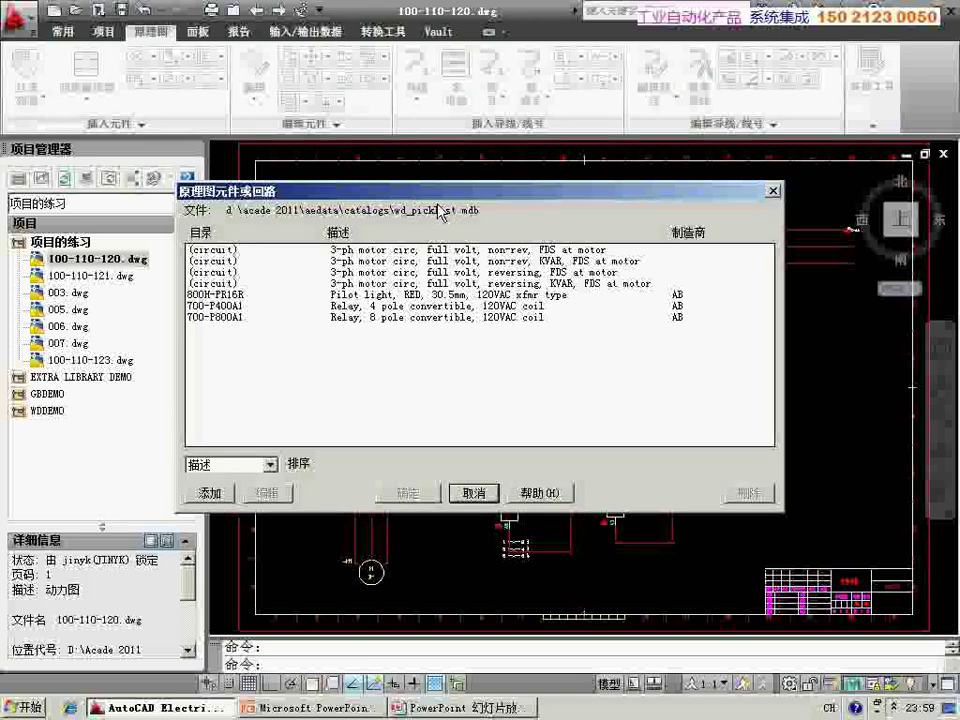
{"action": "left_click", "coordinate": [473, 493]}
{"action": "left_click", "coordinate": [43, 100]}
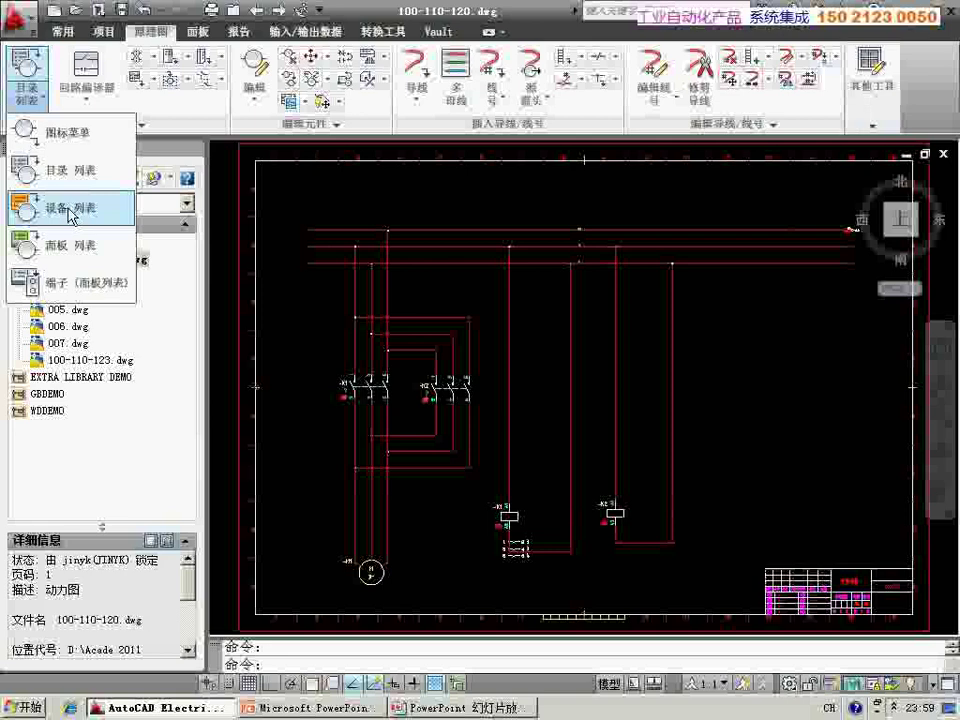
{"action": "left_click", "coordinate": [65, 212]}
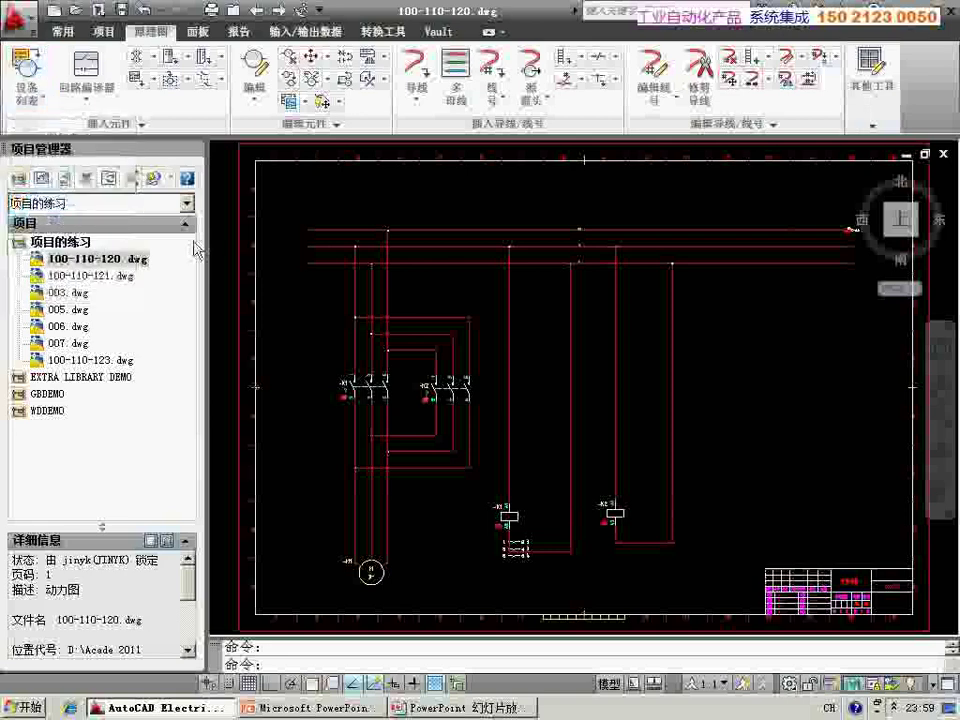
Open the project's equipment-list .mdb database file
{"action": "scroll", "coordinate": [666, 320], "scroll_direction": "down", "scroll_amount": 2}
{"action": "scroll", "coordinate": [666, 320], "scroll_direction": "down", "scroll_amount": 3}
{"action": "scroll", "coordinate": [666, 320], "scroll_direction": "up", "scroll_amount": 3}
{"action": "scroll", "coordinate": [660, 320], "scroll_direction": "down", "scroll_amount": 3}
{"action": "scroll", "coordinate": [650, 320], "scroll_direction": "up", "scroll_amount": 4}
{"action": "scroll", "coordinate": [647, 330], "scroll_direction": "down", "scroll_amount": 2}
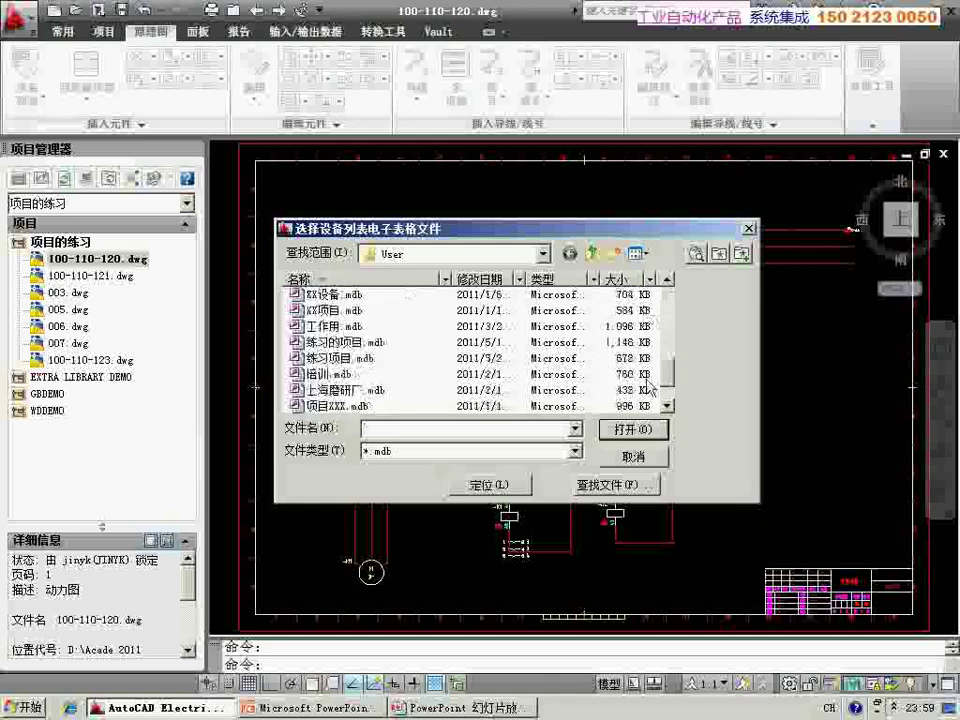
{"action": "scroll", "coordinate": [651, 380], "scroll_direction": "down", "scroll_amount": 2}
{"action": "scroll", "coordinate": [495, 300], "scroll_direction": "up", "scroll_amount": 2}
{"action": "scroll", "coordinate": [495, 290], "scroll_direction": "up", "scroll_amount": 2}
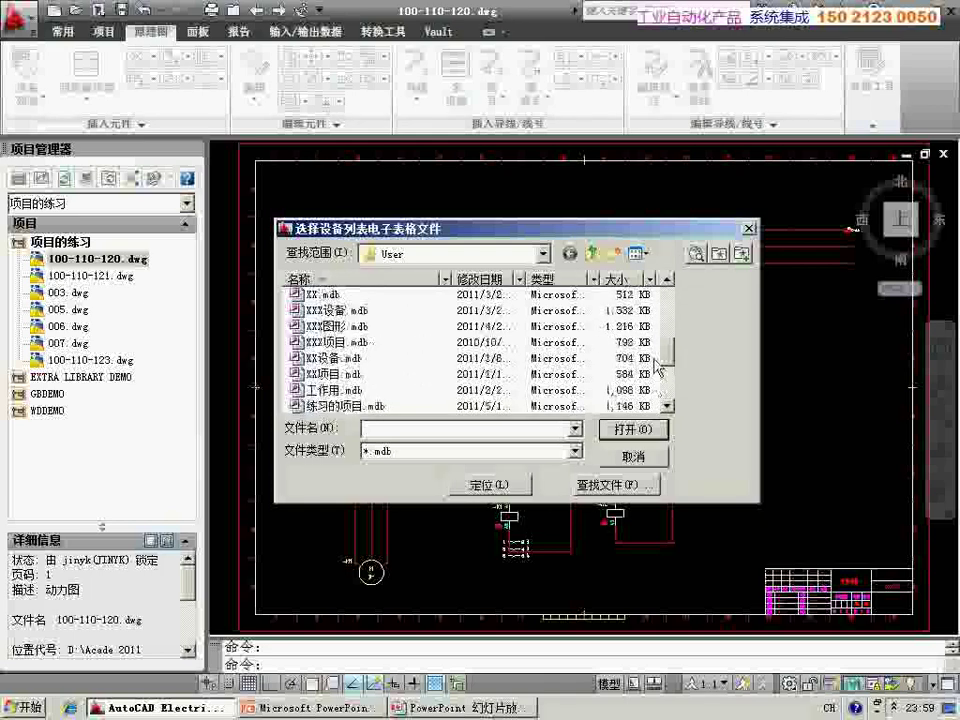
{"action": "scroll", "coordinate": [495, 270], "scroll_direction": "up", "scroll_amount": 1}
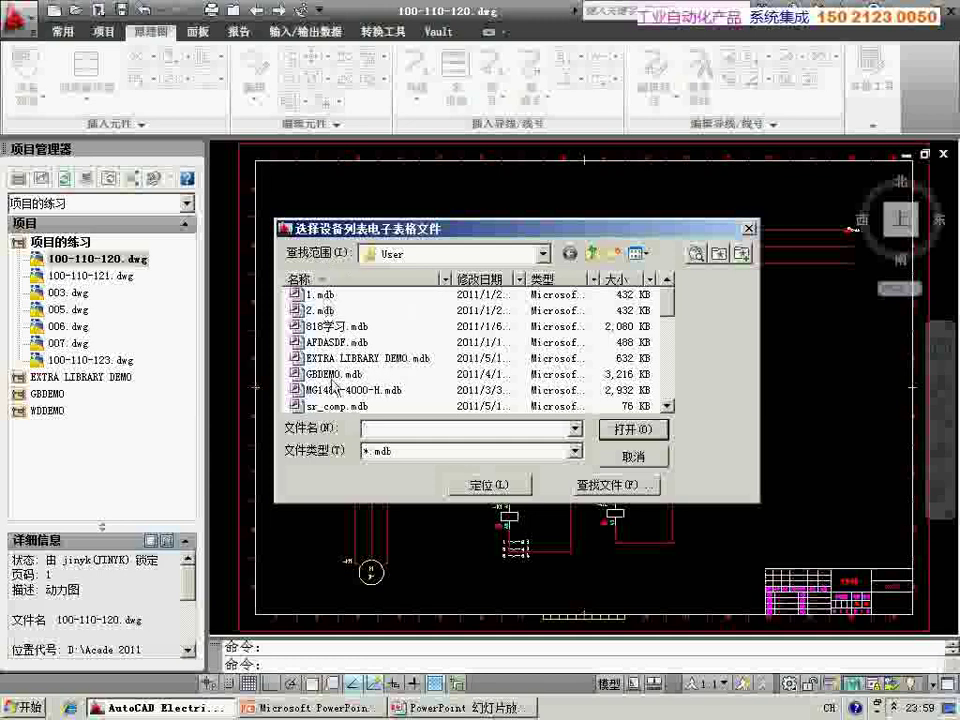
{"action": "double_click", "coordinate": [335, 390]}
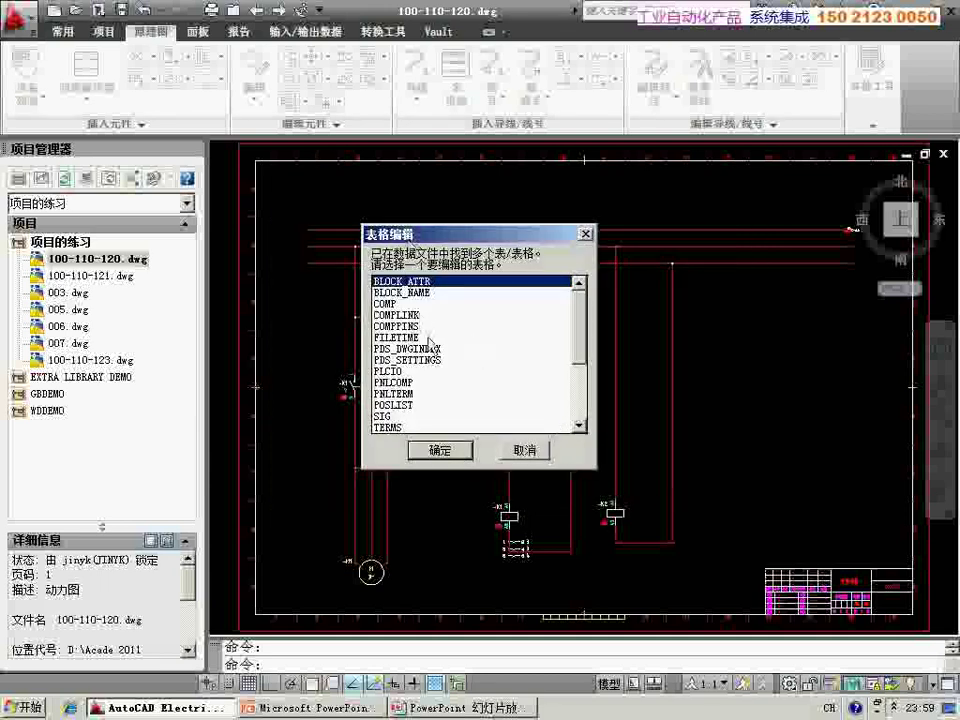
Accept the BLOCK_ATTR table, review default spreadsheet column assignments, and cancel both dialogs
{"action": "left_click", "coordinate": [442, 451]}
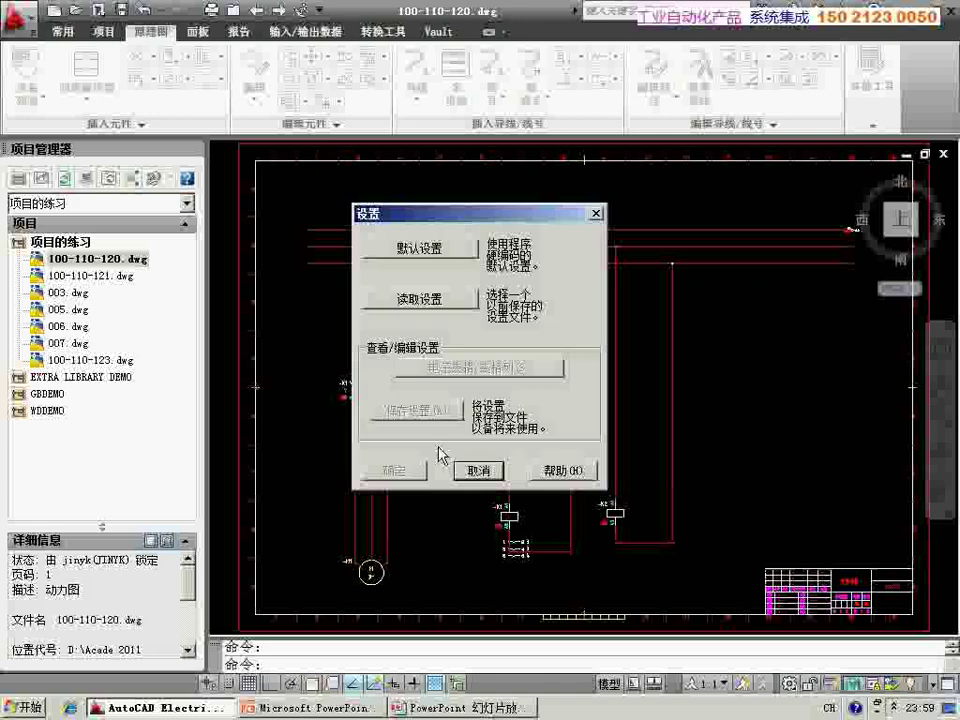
{"action": "left_click", "coordinate": [420, 248]}
{"action": "left_click", "coordinate": [478, 368]}
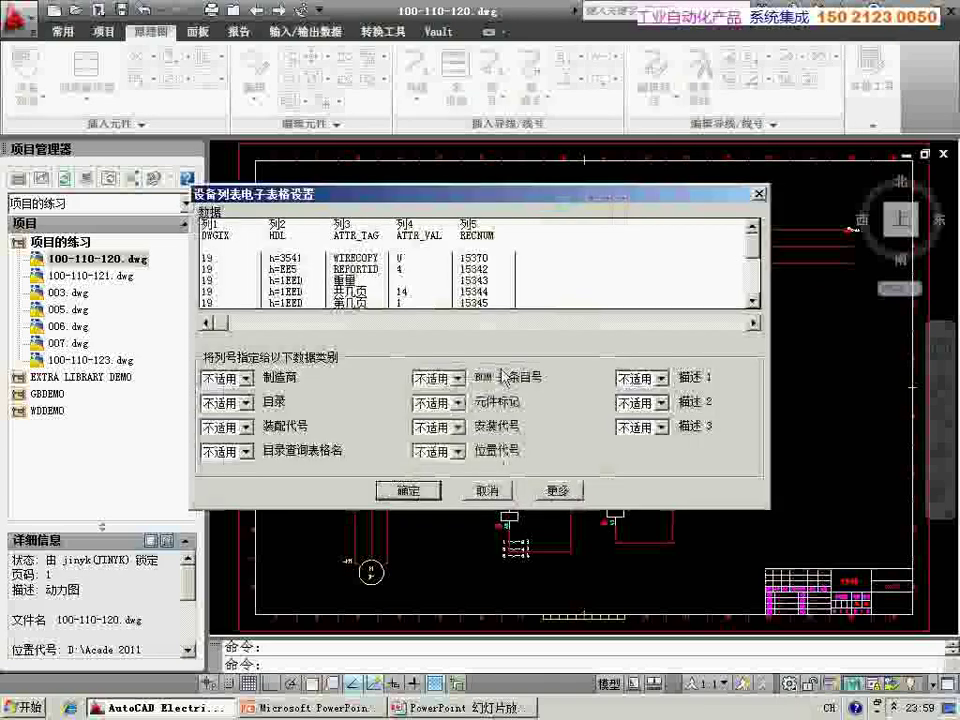
{"action": "scroll", "coordinate": [475, 265], "scroll_direction": "down", "scroll_amount": 2}
{"action": "scroll", "coordinate": [475, 265], "scroll_direction": "up", "scroll_amount": 2}
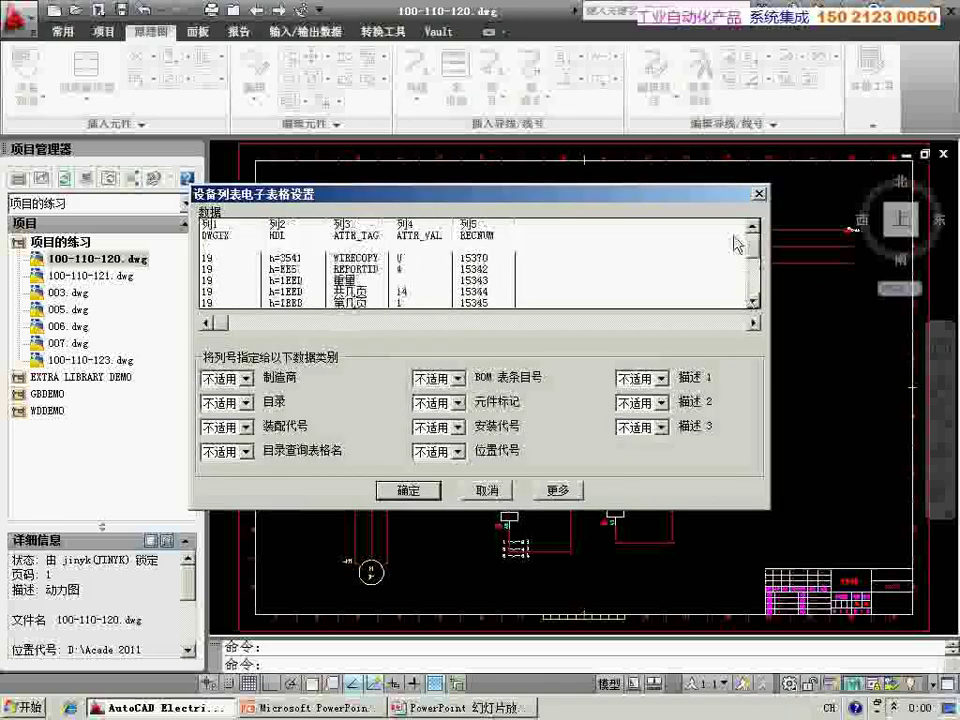
{"action": "scroll", "coordinate": [738, 228], "scroll_direction": "down", "scroll_amount": 2}
{"action": "scroll", "coordinate": [738, 228], "scroll_direction": "up", "scroll_amount": 2}
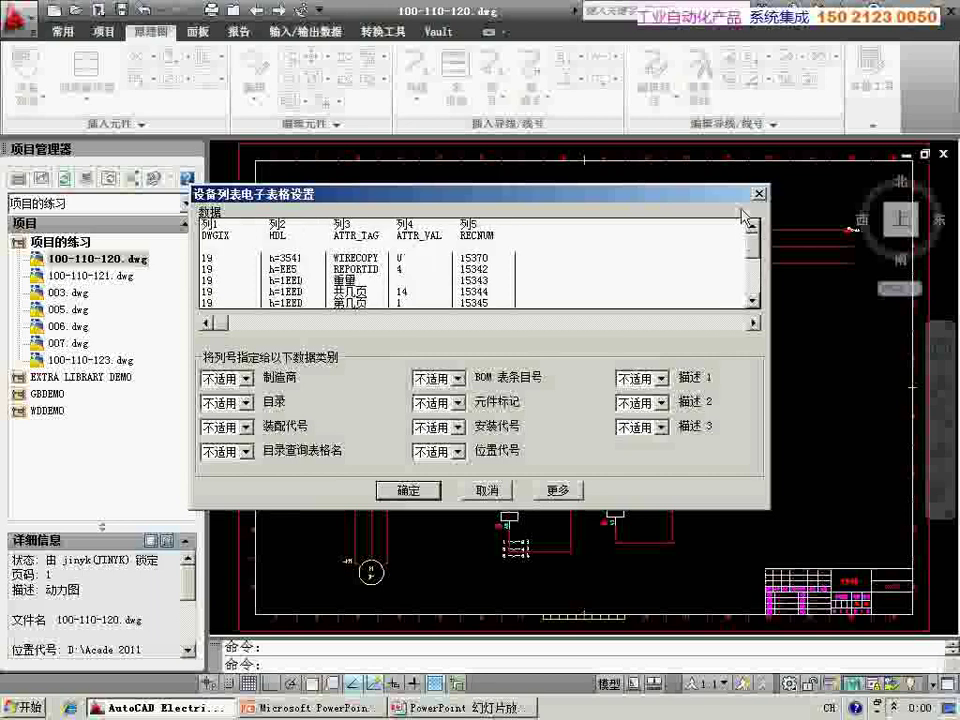
{"action": "scroll", "coordinate": [458, 242], "scroll_direction": "down", "scroll_amount": 2}
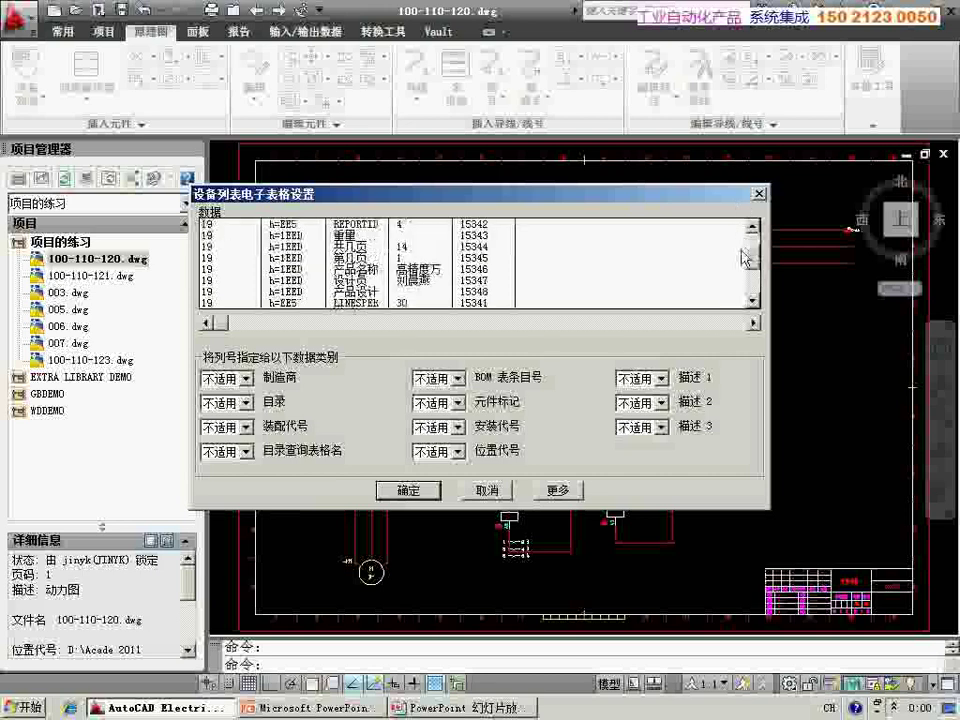
{"action": "scroll", "coordinate": [456, 242], "scroll_direction": "down", "scroll_amount": 2}
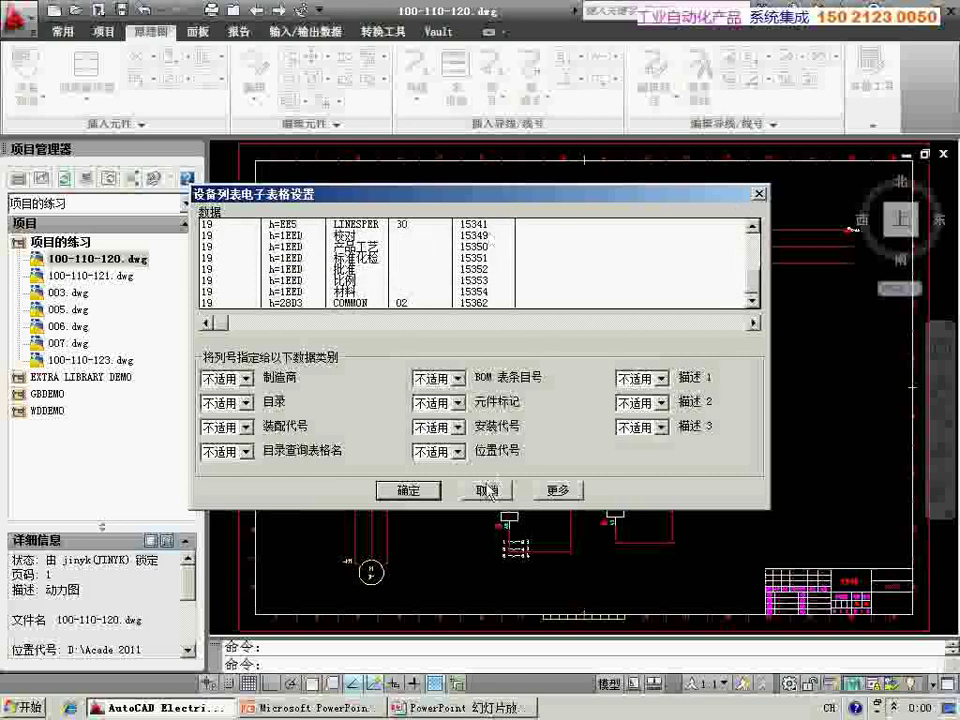
{"action": "left_click", "coordinate": [406, 490]}
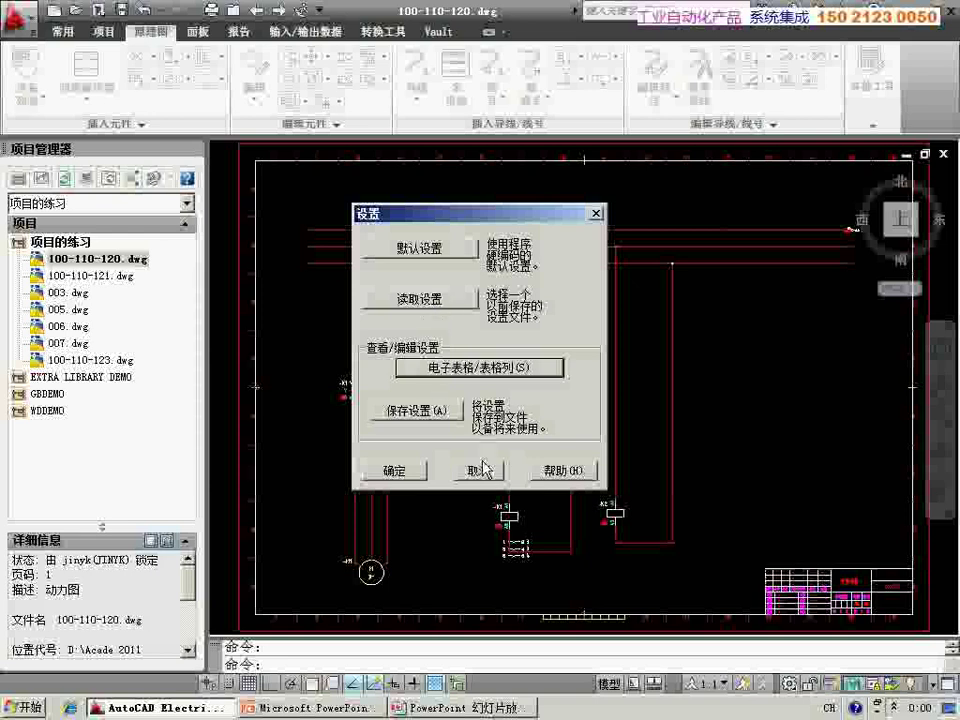
{"action": "left_click", "coordinate": [482, 469]}
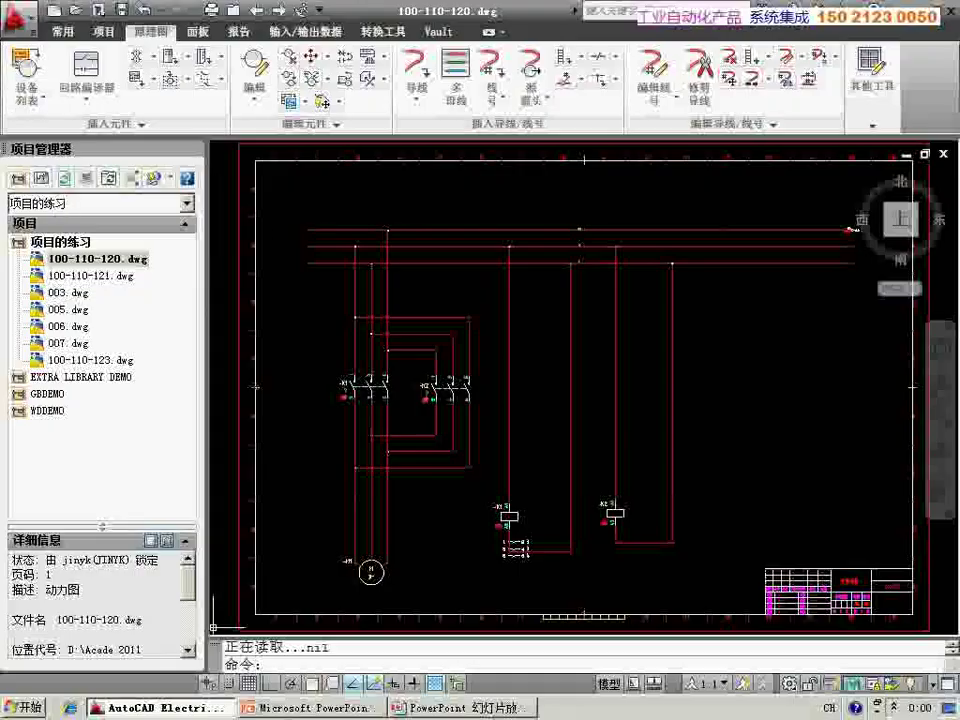
{"action": "left_click", "coordinate": [435, 710]}
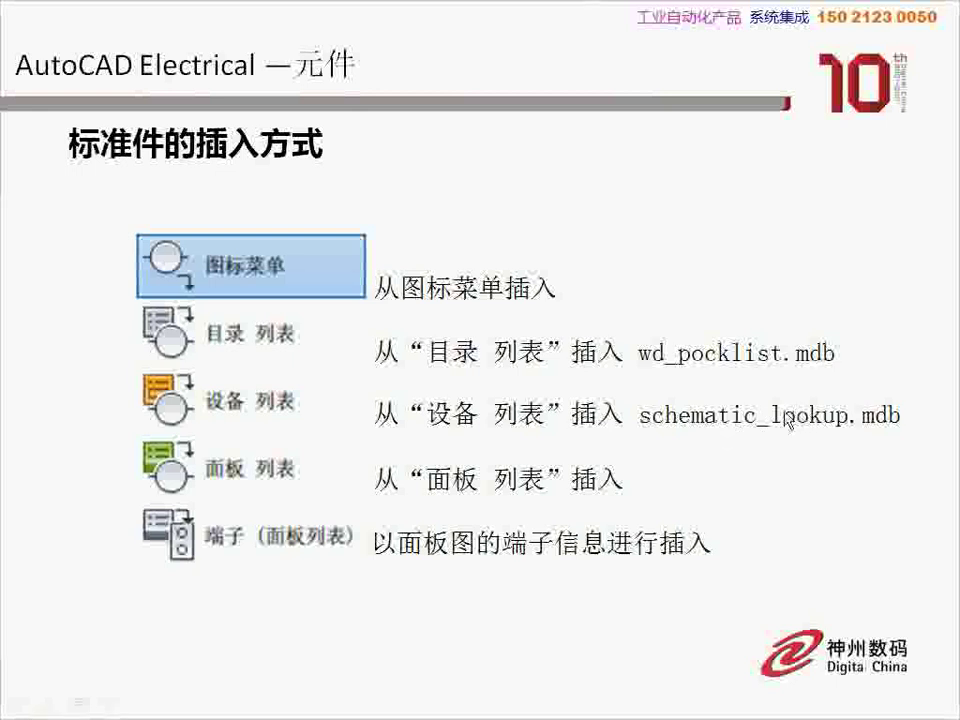
Show the five insertion-methods slide, then return to AutoCAD Electrical
{"action": "key", "text": "alt+Tab"}
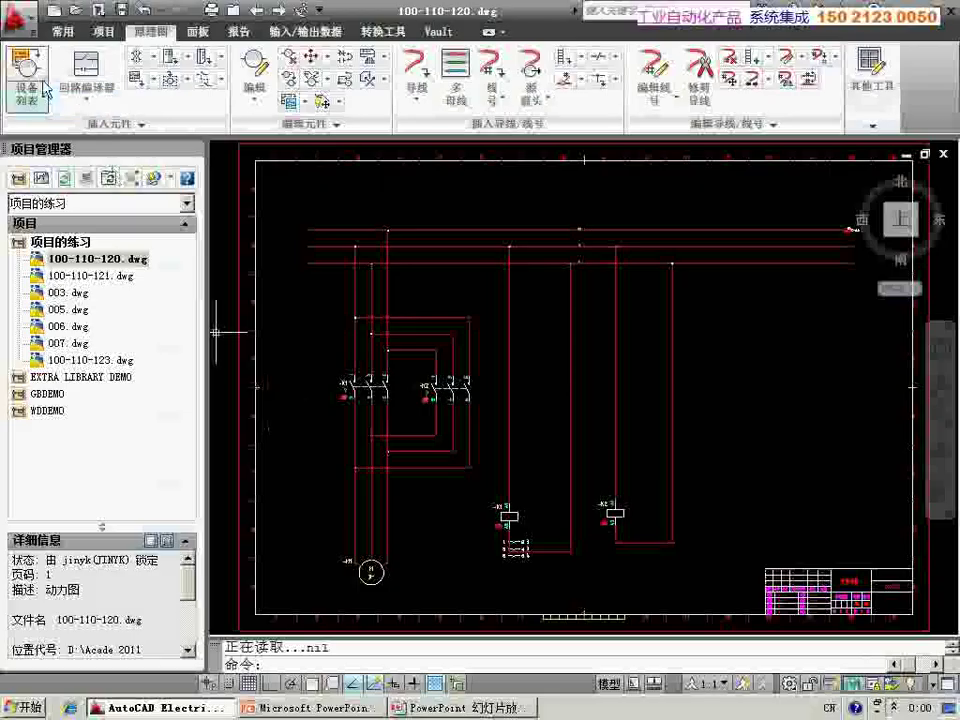
{"action": "left_click", "coordinate": [44, 86]}
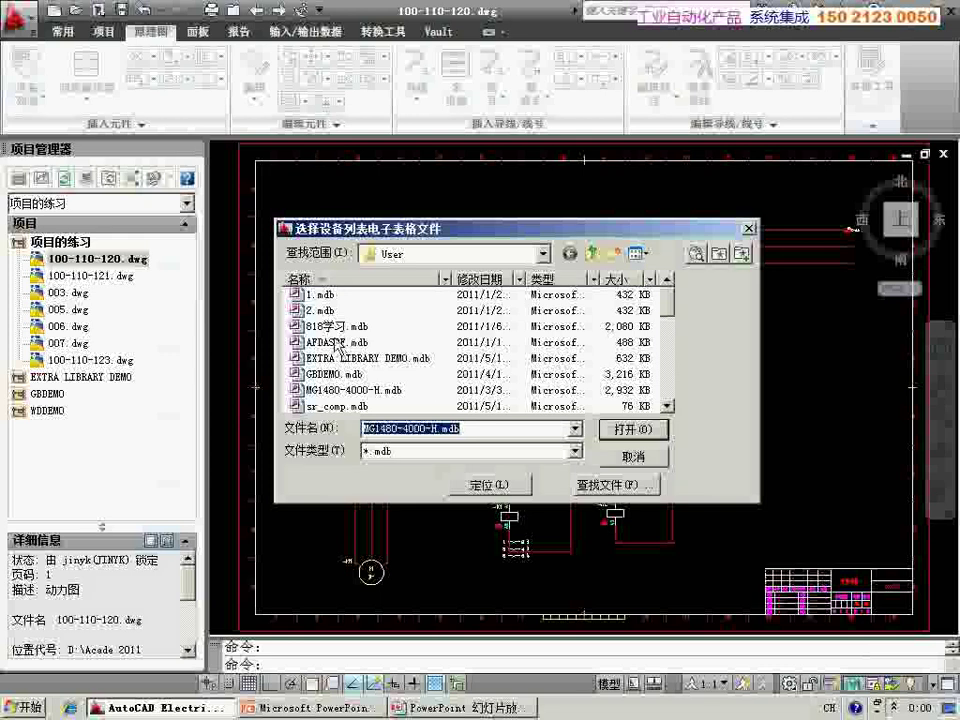
{"action": "double_click", "coordinate": [333, 331]}
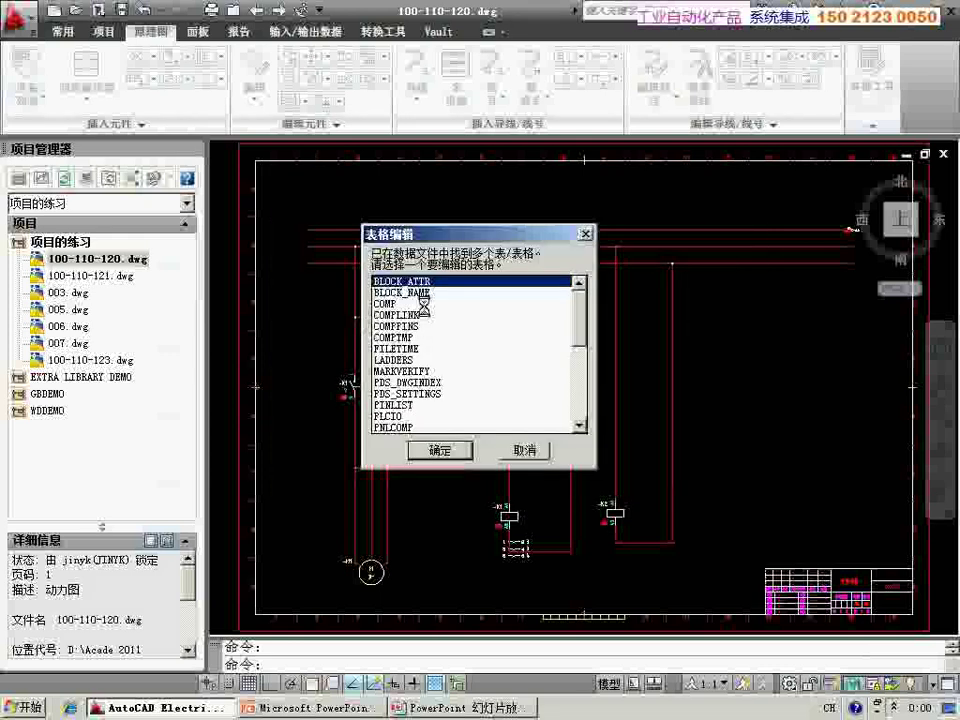
{"action": "left_click", "coordinate": [418, 292]}
{"action": "left_click", "coordinate": [439, 451]}
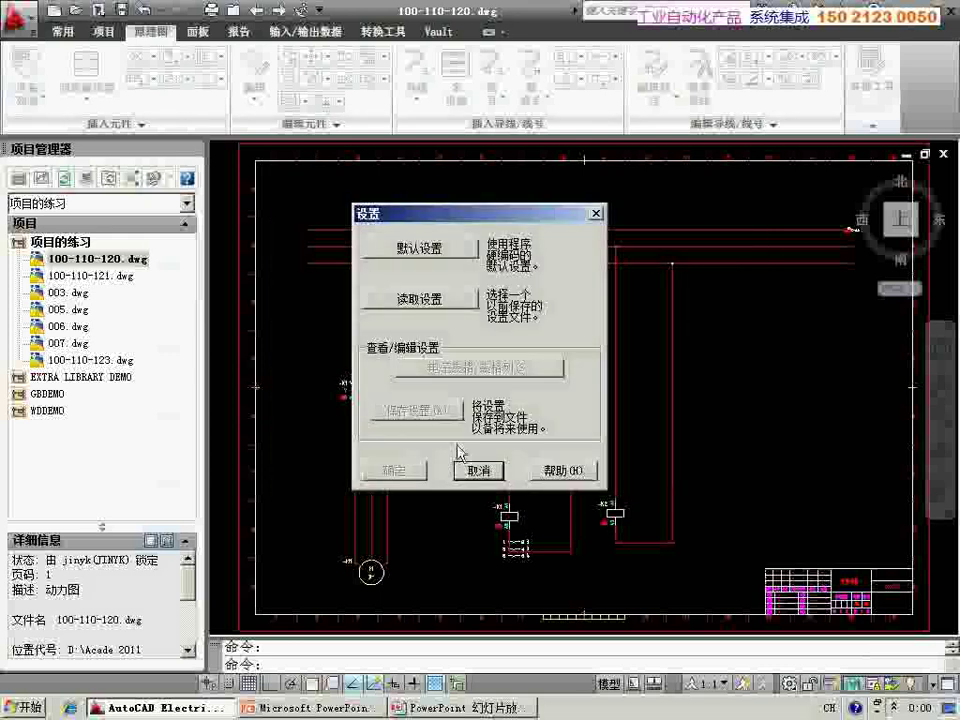
{"action": "left_click", "coordinate": [476, 368]}
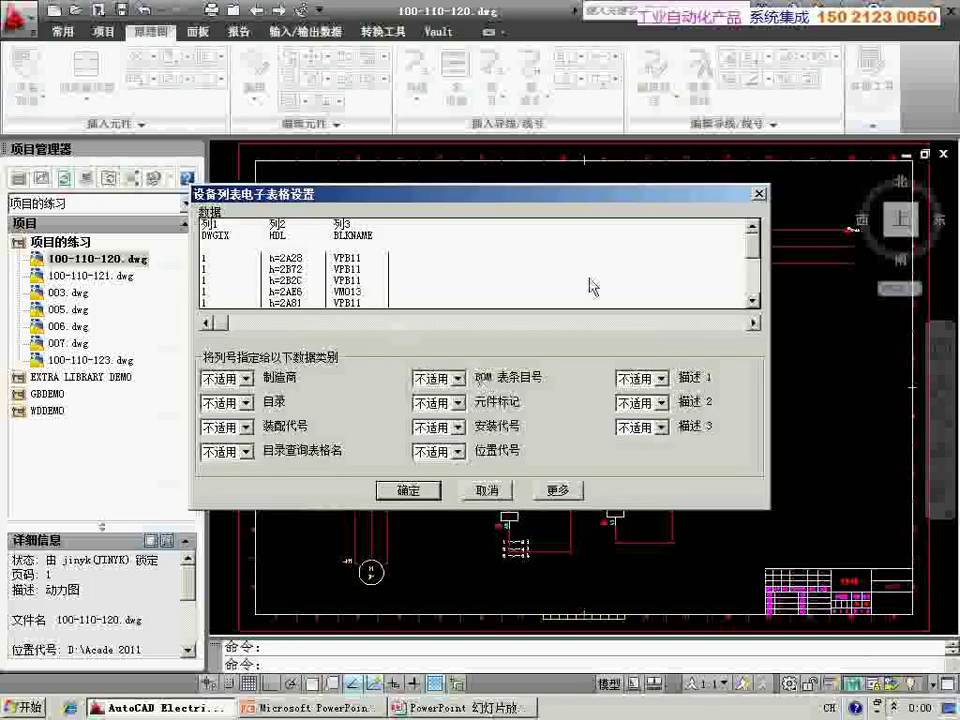
{"action": "scroll", "coordinate": [360, 275], "scroll_direction": "down", "scroll_amount": 5}
{"action": "left_click", "coordinate": [360, 269]}
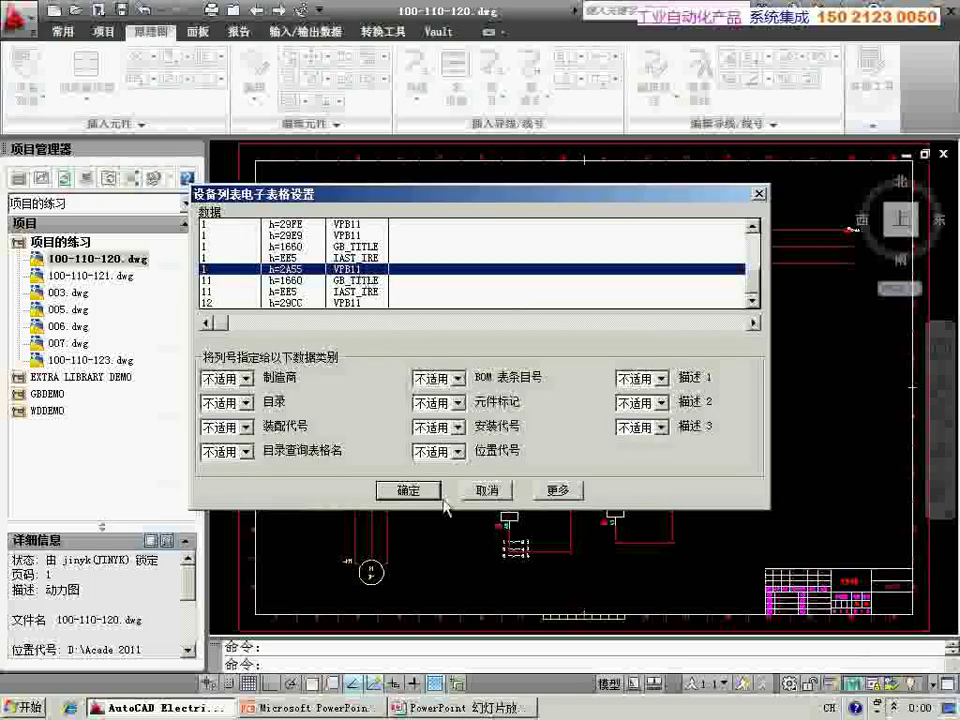
{"action": "left_click", "coordinate": [420, 490]}
{"action": "left_click", "coordinate": [410, 473]}
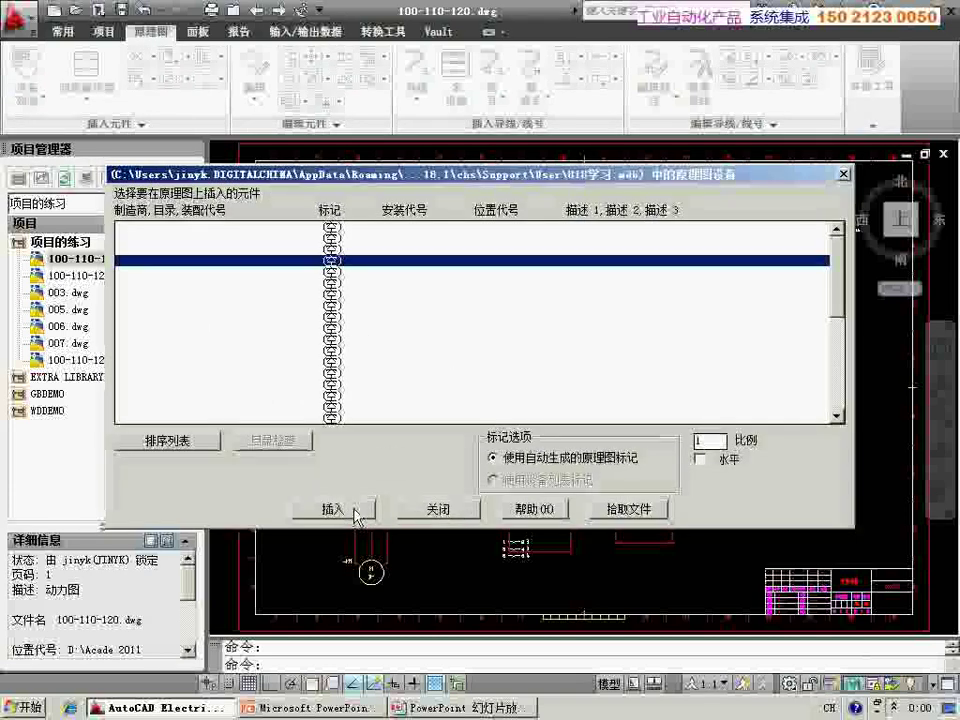
{"action": "left_click", "coordinate": [352, 512]}
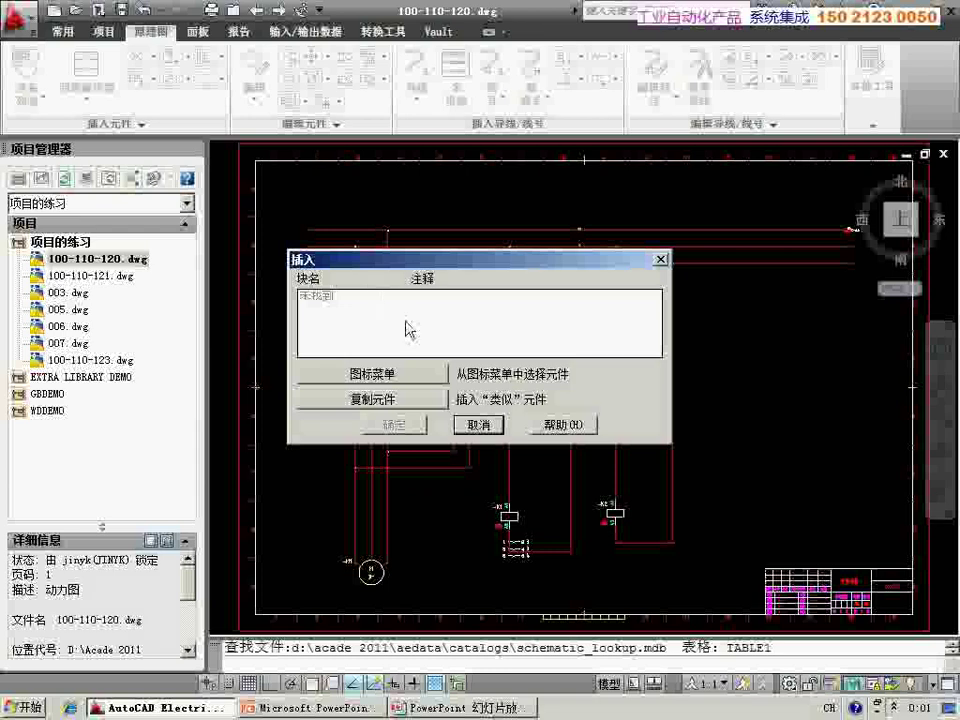
{"action": "left_click", "coordinate": [475, 428]}
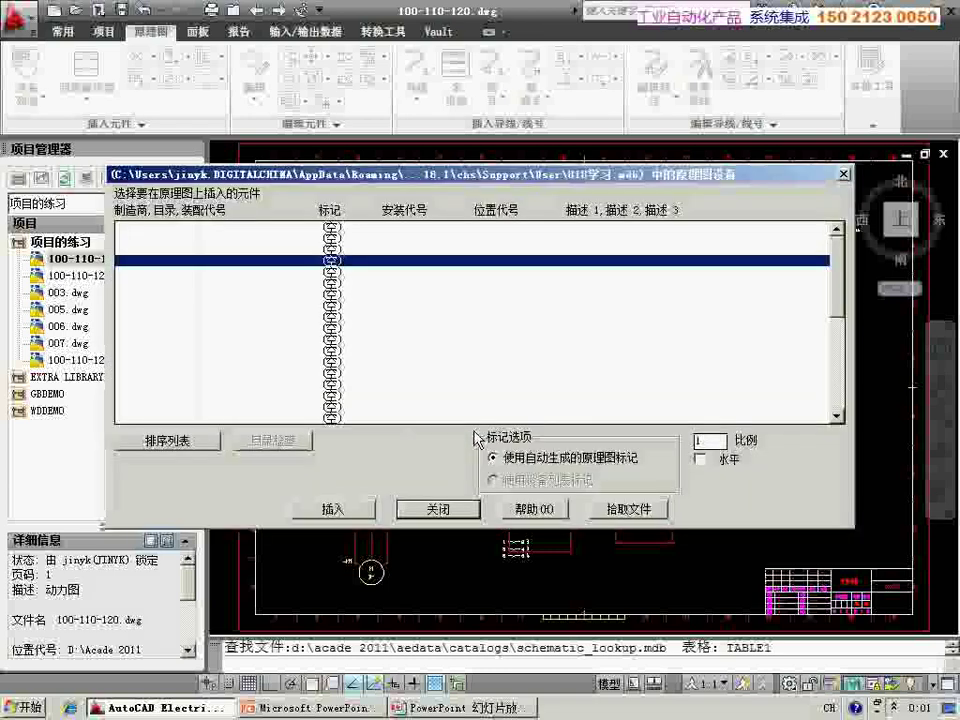
{"action": "left_click", "coordinate": [425, 509]}
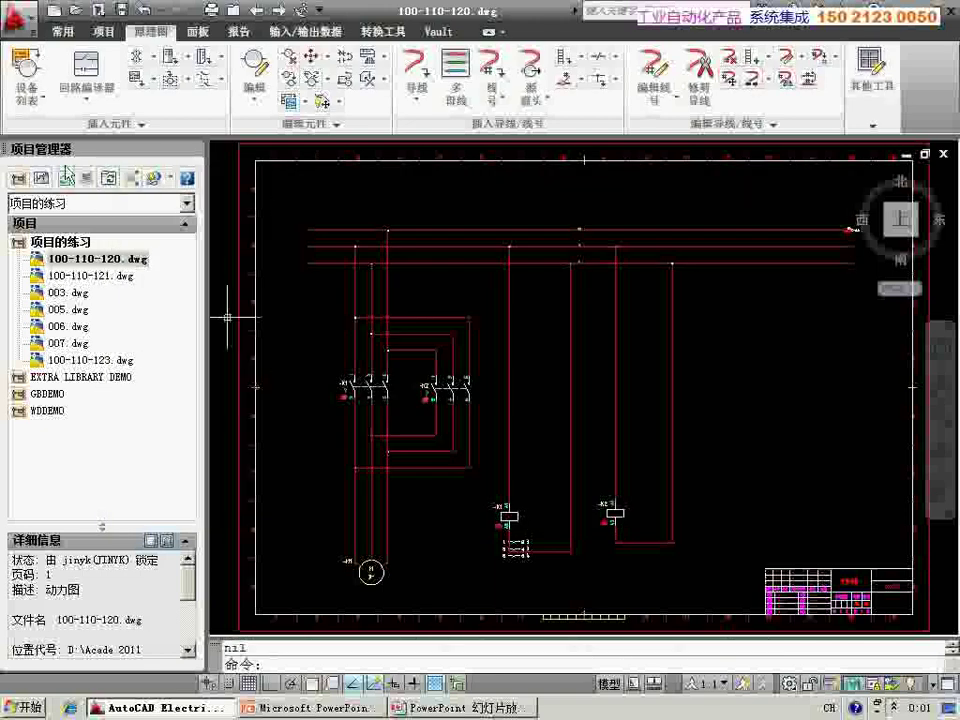
Try inserting components from the panel layout list, then cancel it
{"action": "left_click", "coordinate": [27, 92]}
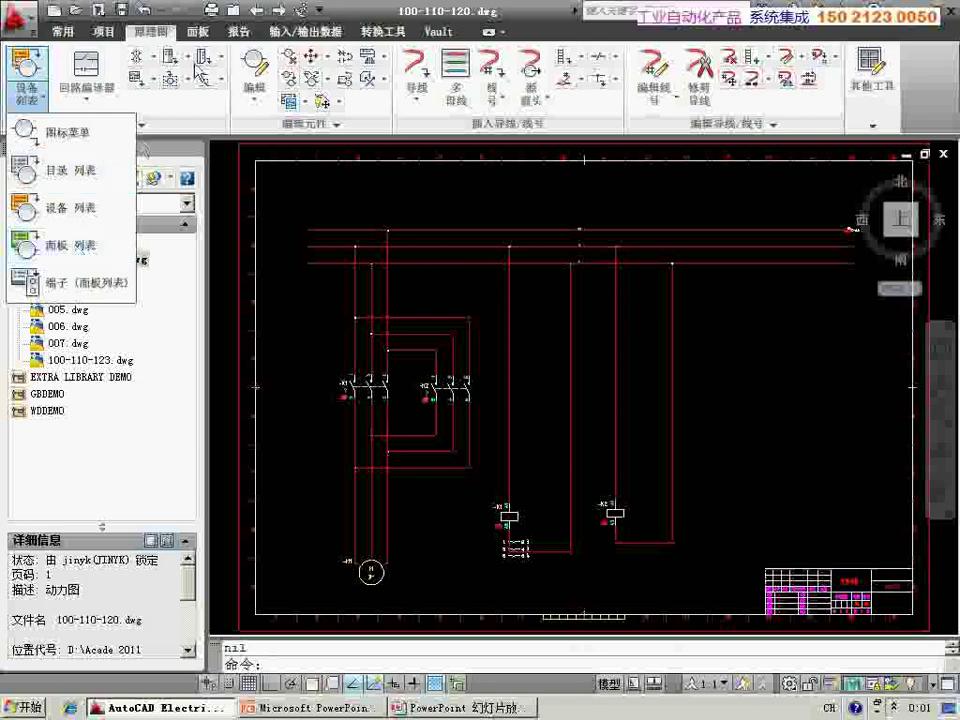
{"action": "scroll", "coordinate": [160, 32], "scroll_direction": "down", "scroll_amount": 1}
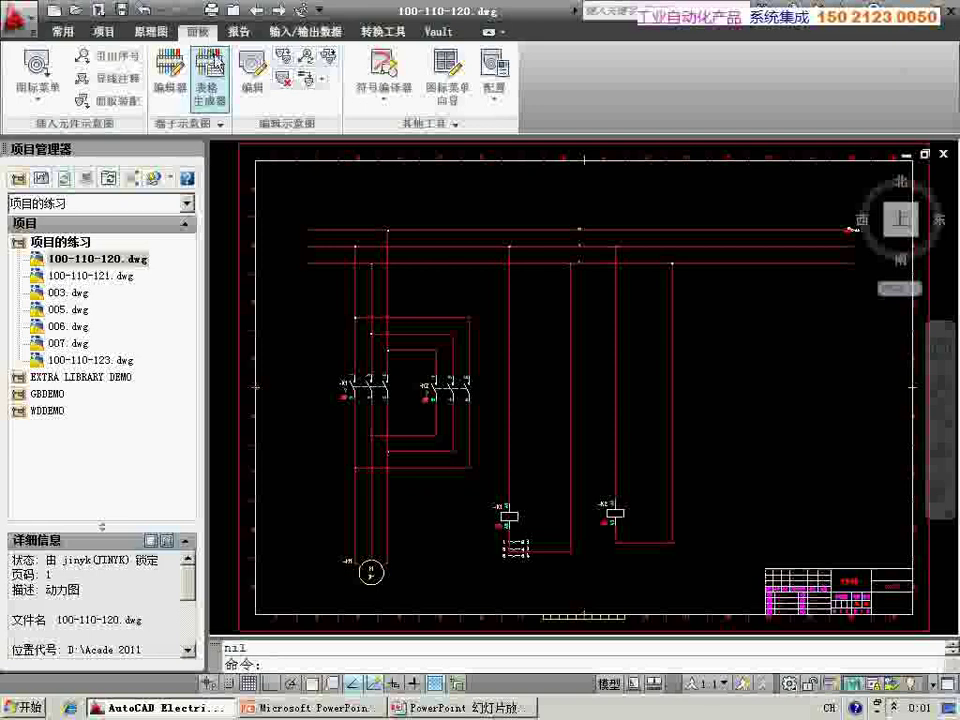
{"action": "left_click", "coordinate": [62, 31]}
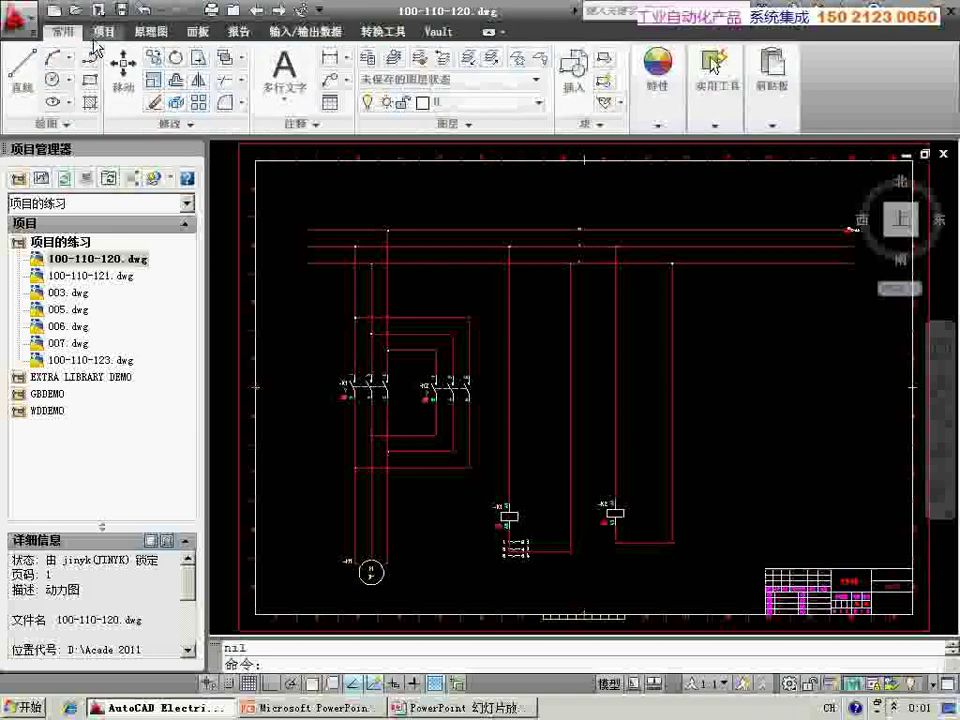
{"action": "left_click", "coordinate": [153, 31]}
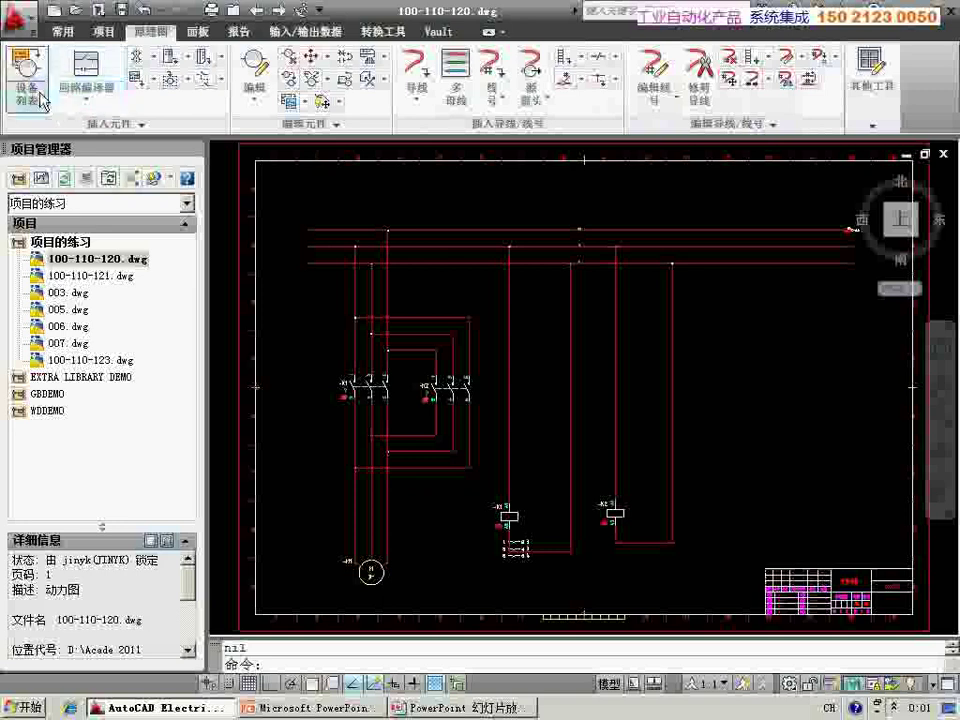
{"action": "left_click", "coordinate": [30, 95]}
{"action": "left_click", "coordinate": [60, 245]}
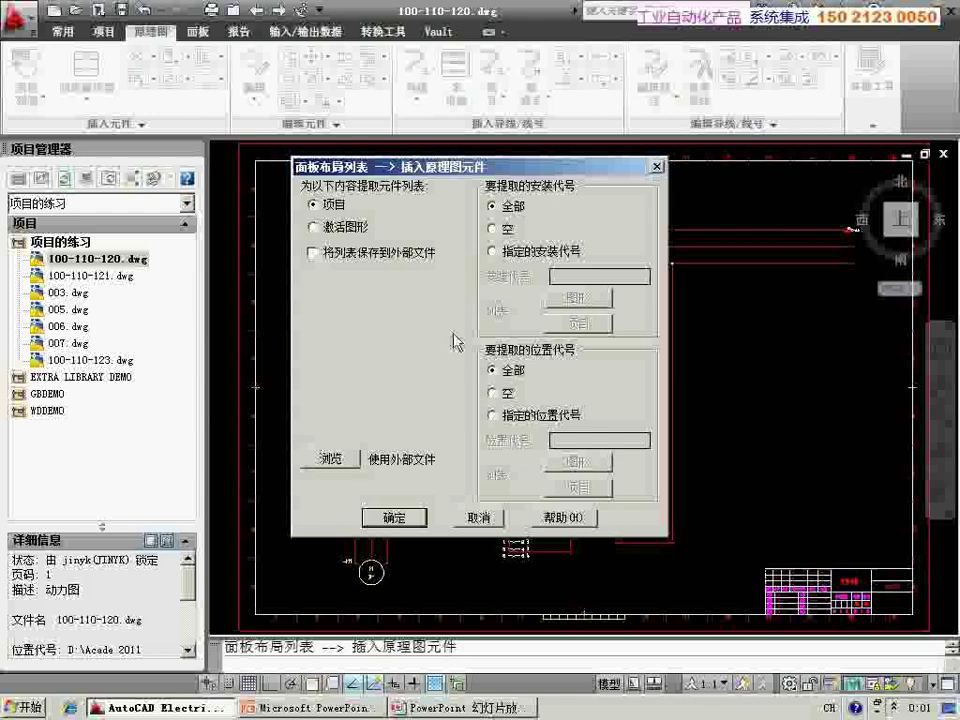
{"action": "key", "text": "Escape"}
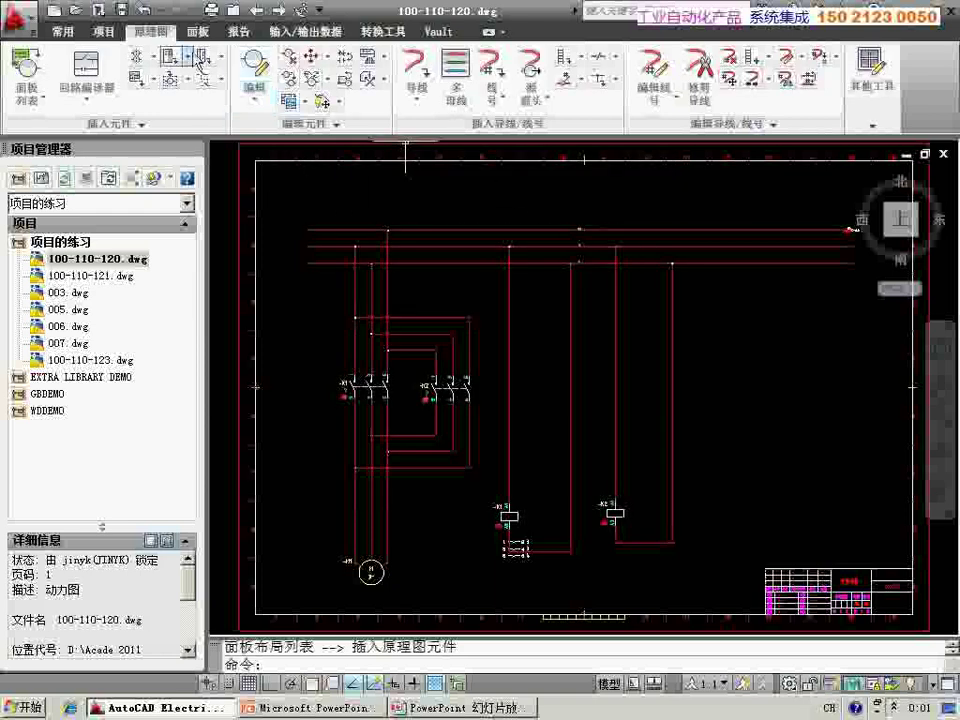
Pick the first pushbutton footprint from the panel Icon Menu with AB catalog 800H-BR6C
{"action": "left_click", "coordinate": [198, 31]}
{"action": "left_click", "coordinate": [37, 100]}
{"action": "left_click", "coordinate": [40, 72]}
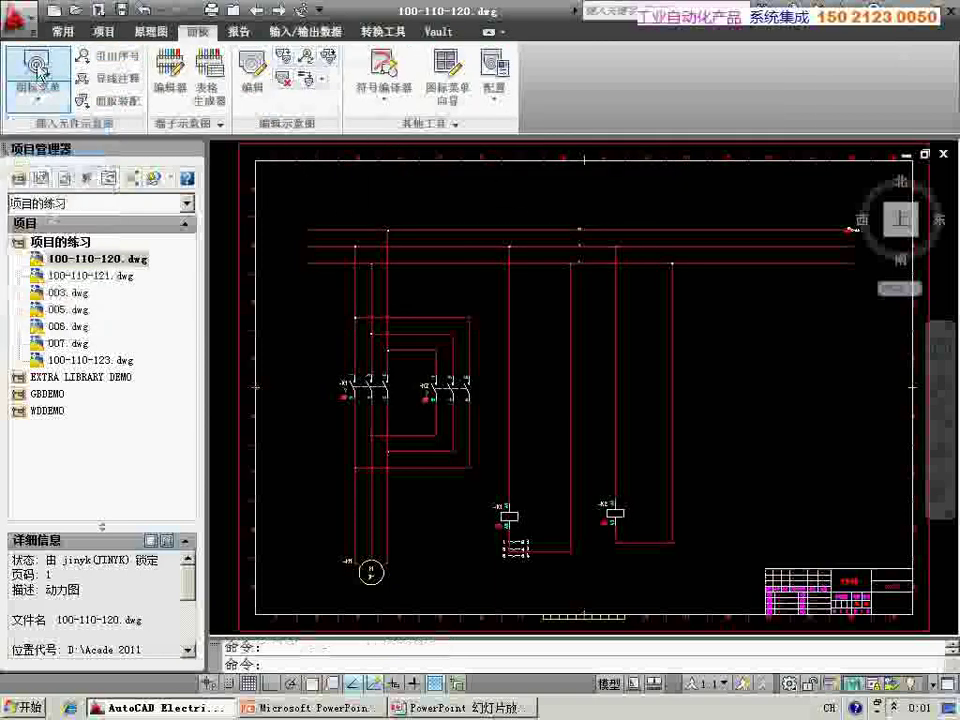
{"action": "left_click", "coordinate": [396, 445]}
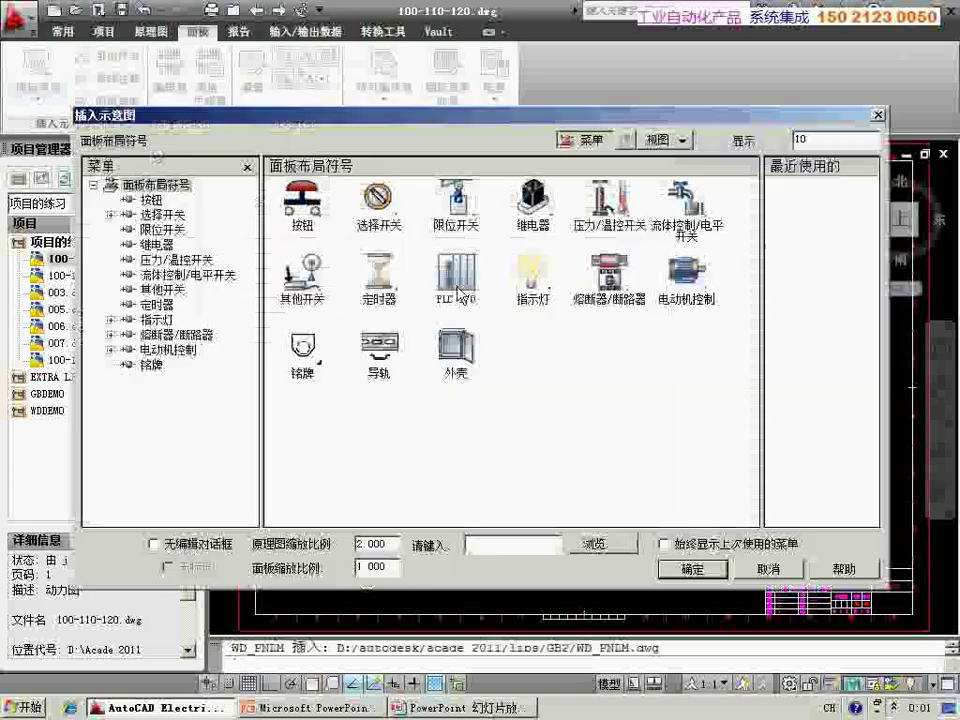
{"action": "left_click", "coordinate": [300, 216]}
{"action": "left_click", "coordinate": [252, 205]}
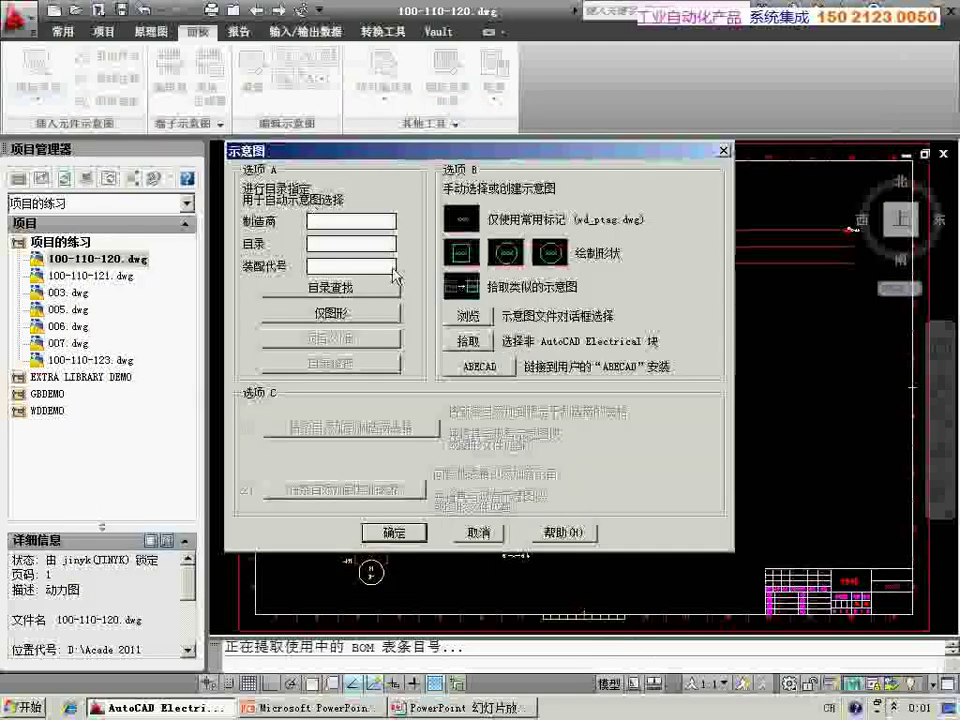
{"action": "left_click", "coordinate": [358, 290]}
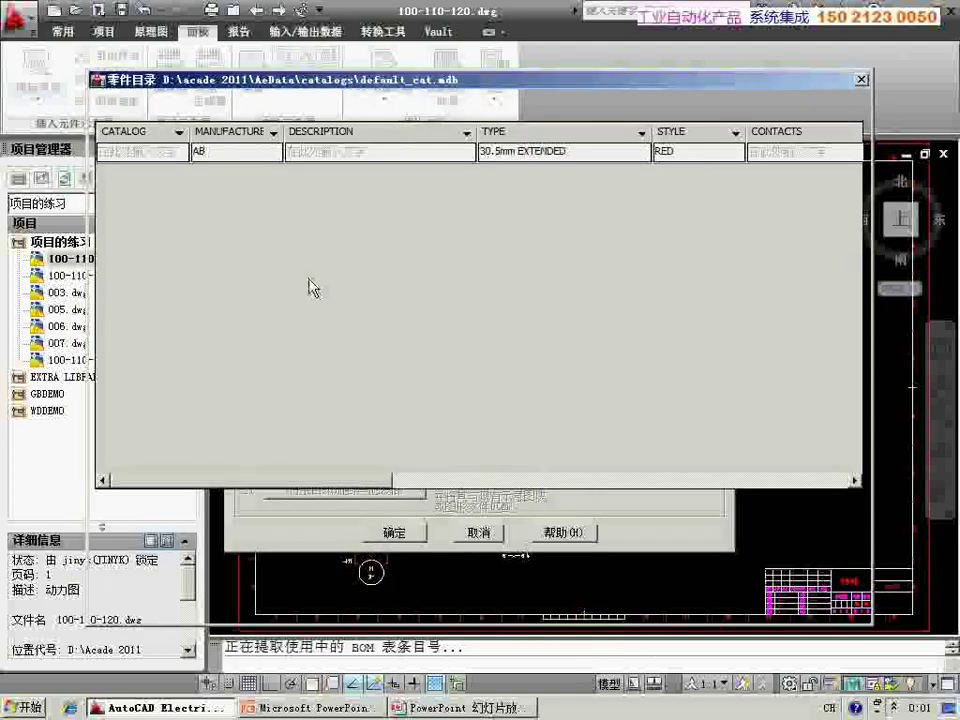
{"action": "double_click", "coordinate": [257, 236]}
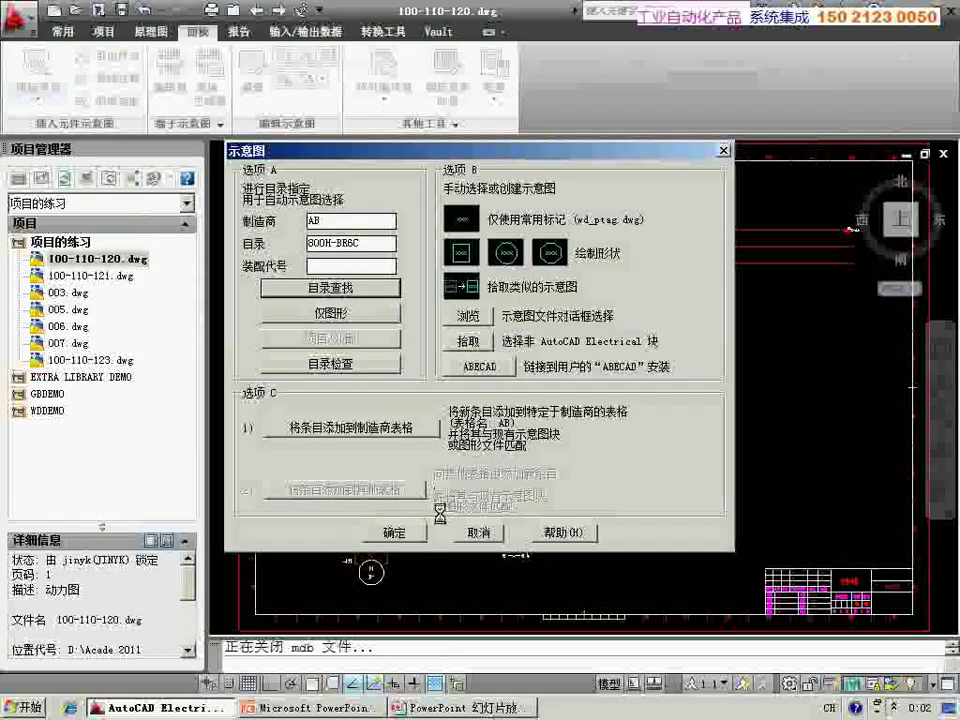
{"action": "left_click", "coordinate": [420, 534]}
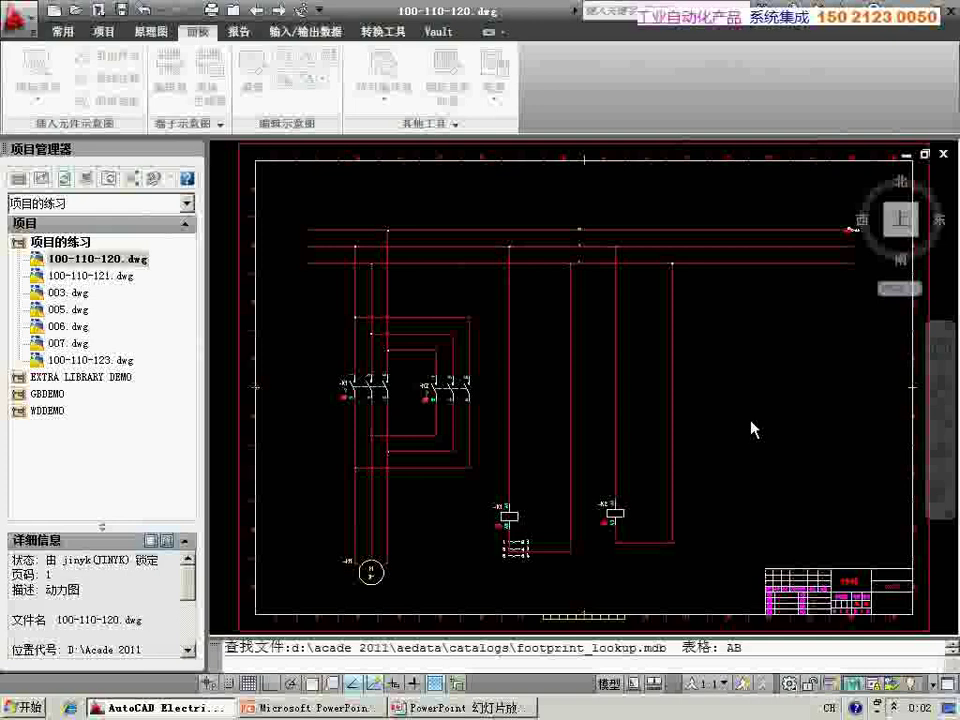
{"action": "scroll", "coordinate": [740, 410], "scroll_direction": "up", "scroll_amount": 1}
{"action": "scroll", "coordinate": [737, 407], "scroll_direction": "up", "scroll_amount": 5}
{"action": "scroll", "coordinate": [680, 420], "scroll_direction": "up", "scroll_amount": 3}
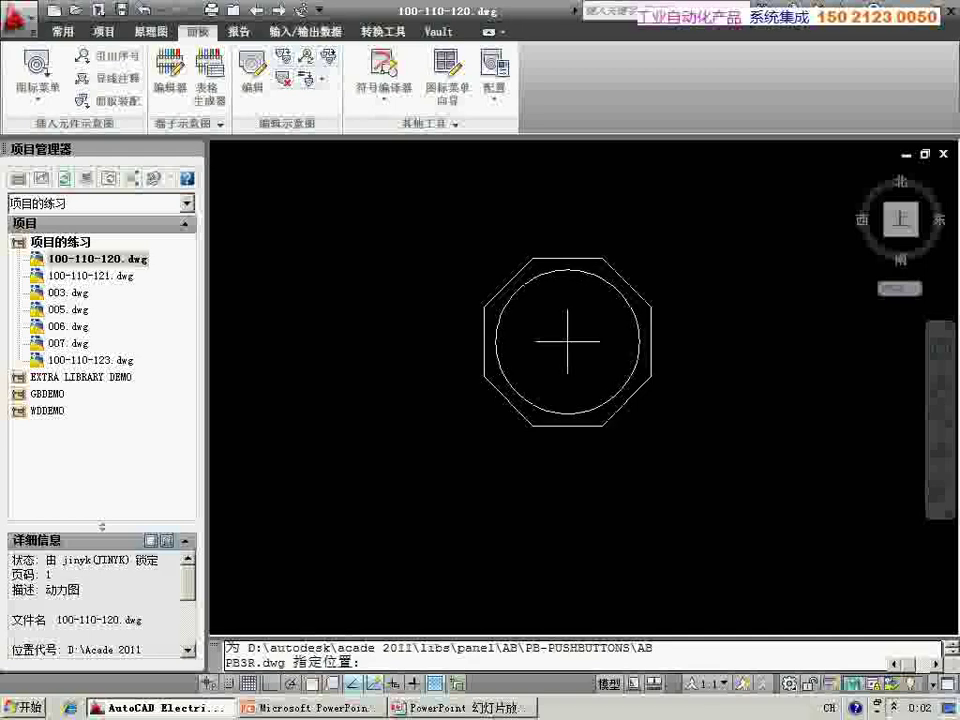
Place the RE pushbutton footprint, accept its rotation and confirm its component details
{"action": "left_click", "coordinate": [567, 341]}
{"action": "left_click", "coordinate": [643, 343]}
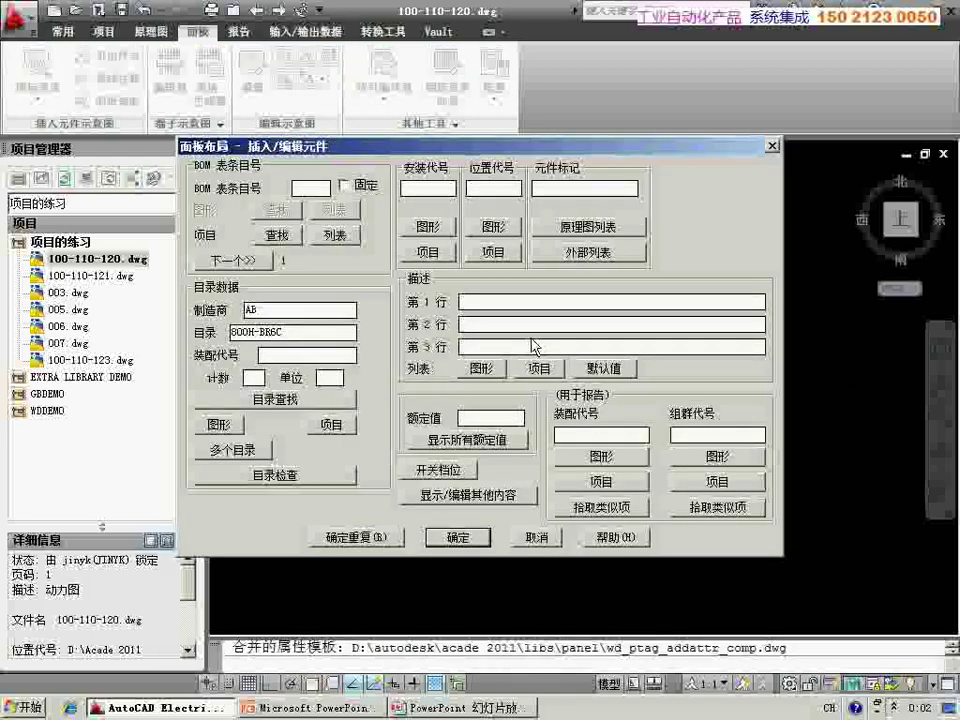
{"action": "left_click", "coordinate": [474, 536]}
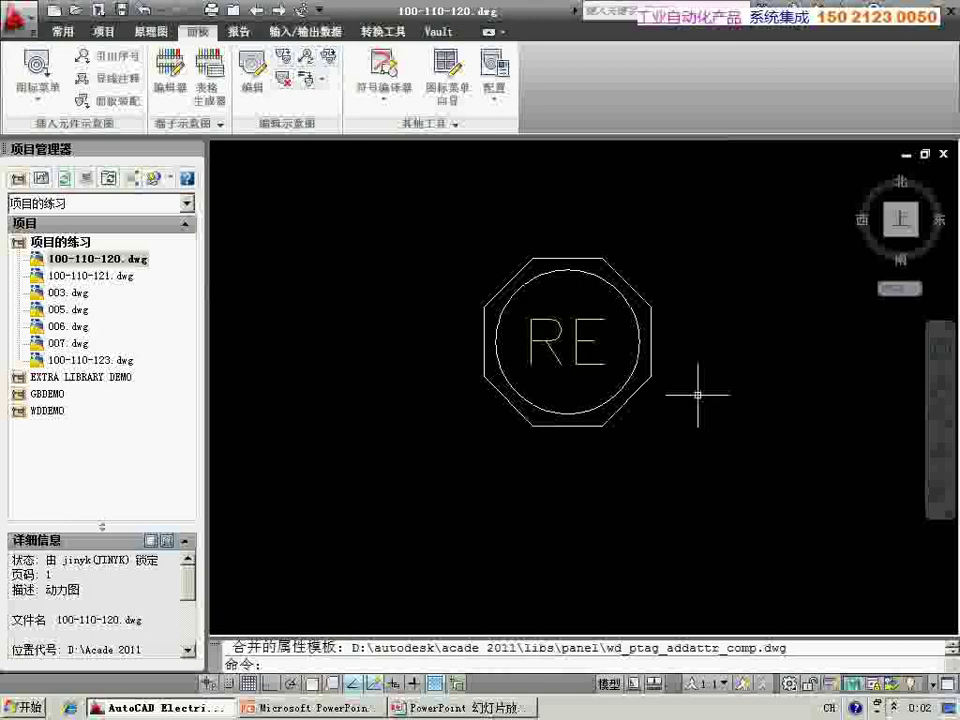
{"action": "scroll", "coordinate": [593, 348], "scroll_direction": "down", "scroll_amount": 5}
{"action": "scroll", "coordinate": [638, 369], "scroll_direction": "down", "scroll_amount": 3}
{"action": "scroll", "coordinate": [763, 381], "scroll_direction": "down", "scroll_amount": 2}
{"action": "scroll", "coordinate": [681, 401], "scroll_direction": "up", "scroll_amount": 3}
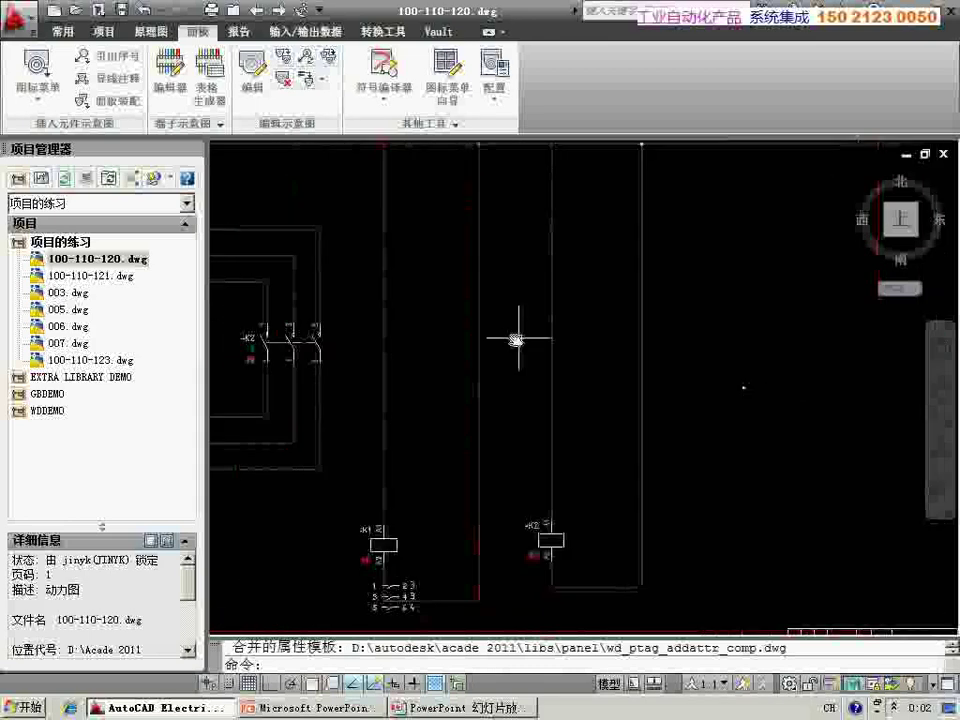
{"action": "scroll", "coordinate": [608, 324], "scroll_direction": "down", "scroll_amount": 3}
{"action": "scroll", "coordinate": [711, 399], "scroll_direction": "up", "scroll_amount": 1}
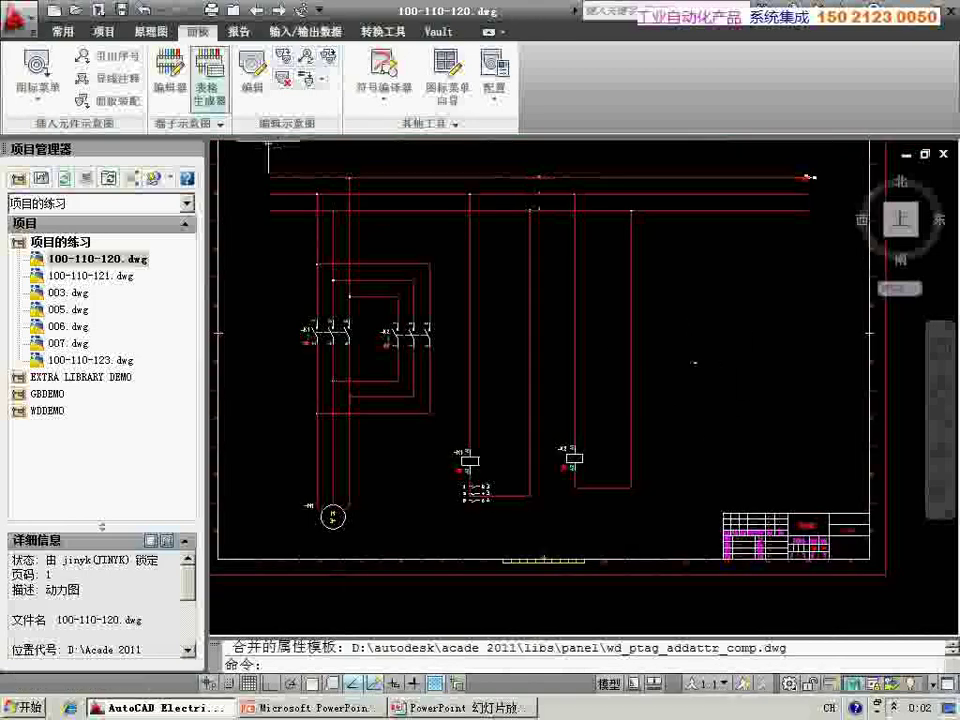
Save drawing 100-110-120.dwg
{"action": "left_click", "coordinate": [120, 9]}
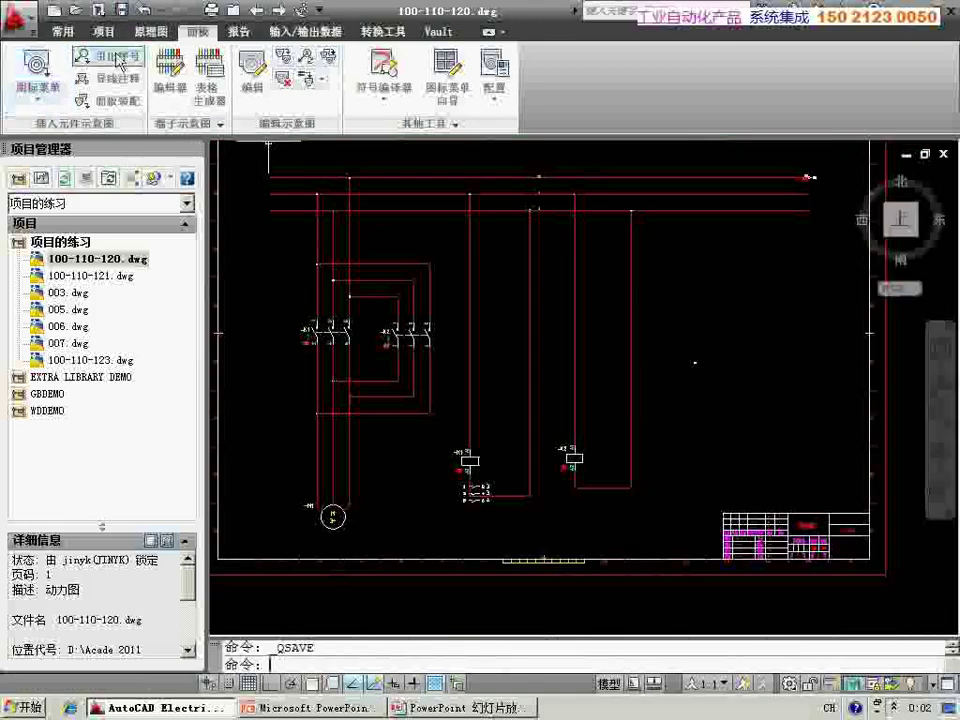
{"action": "scroll", "coordinate": [95, 45], "scroll_direction": "up", "scroll_amount": 1}
{"action": "left_click", "coordinate": [38, 102]}
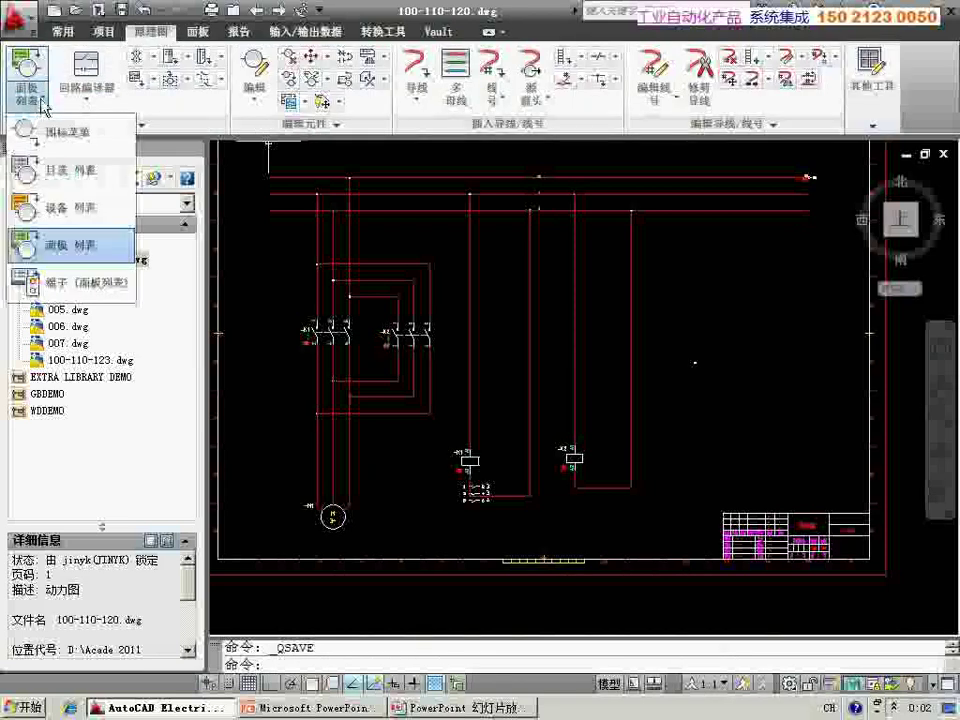
{"action": "left_click", "coordinate": [52, 254]}
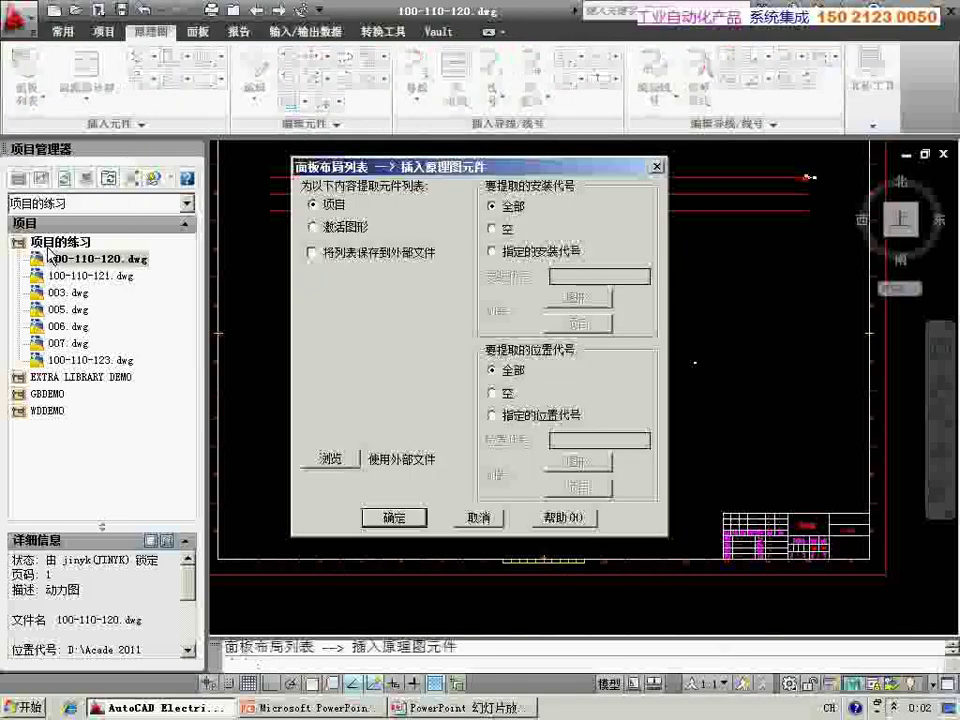
{"action": "left_click", "coordinate": [315, 227]}
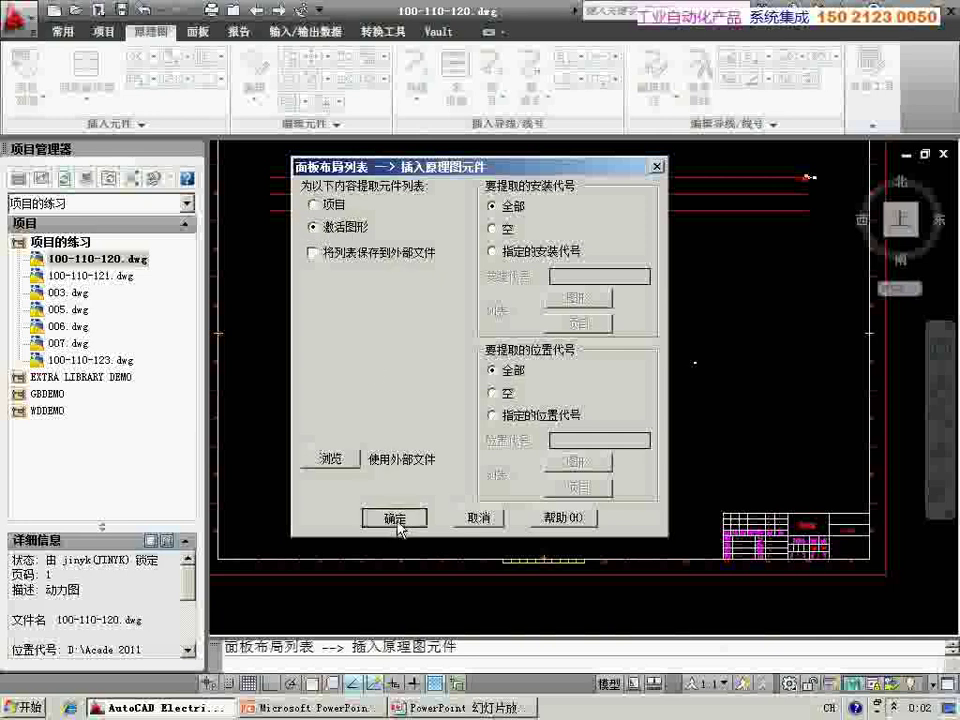
{"action": "left_click", "coordinate": [401, 515]}
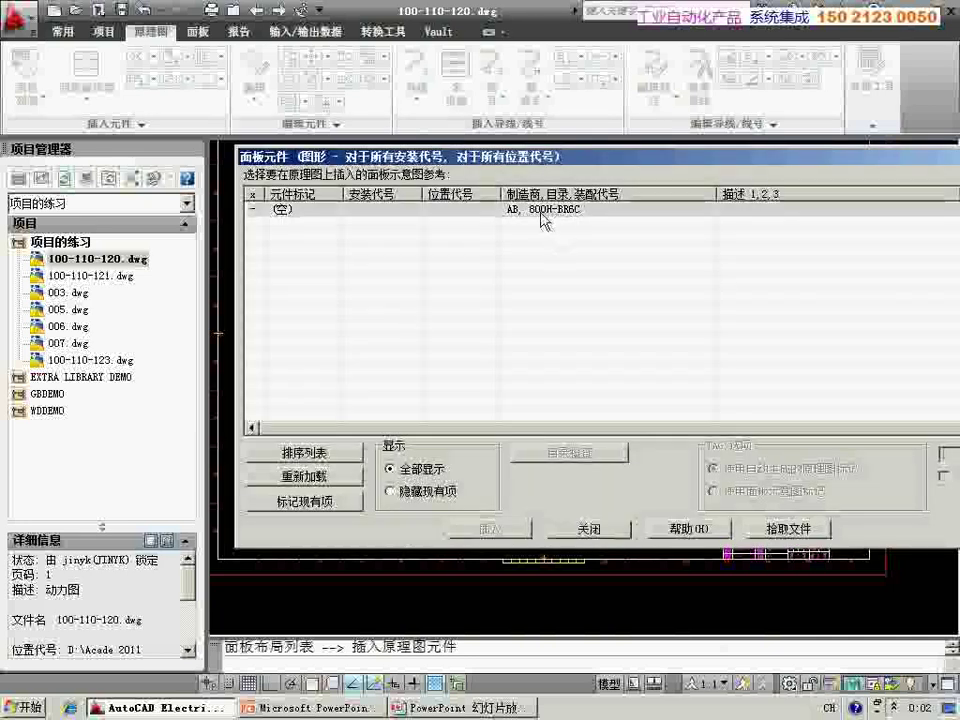
{"action": "left_click", "coordinate": [480, 211]}
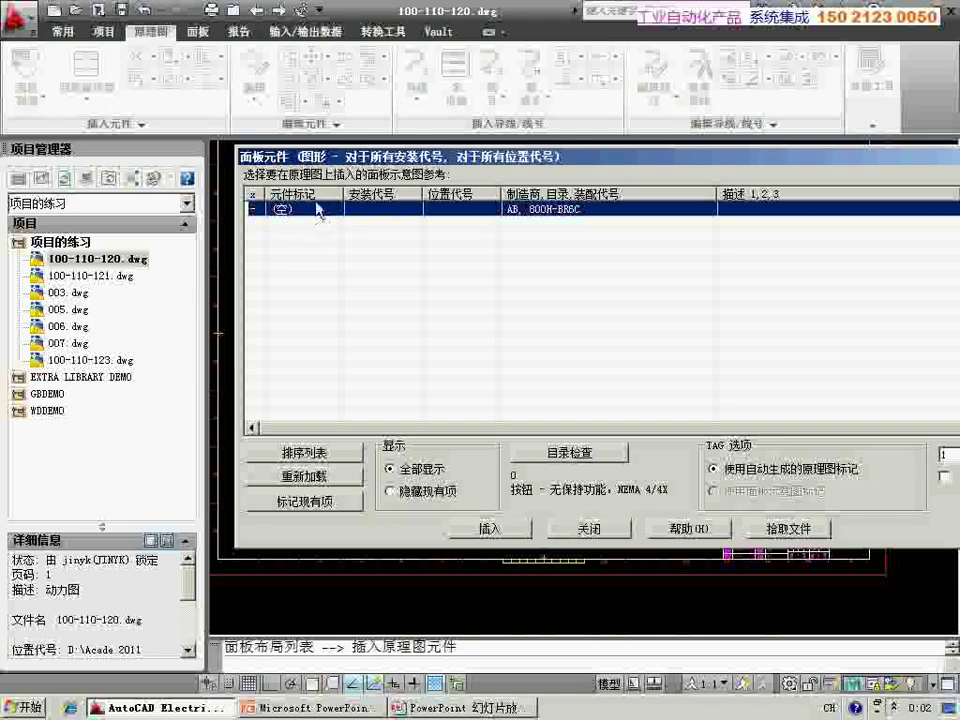
{"action": "left_click", "coordinate": [489, 527]}
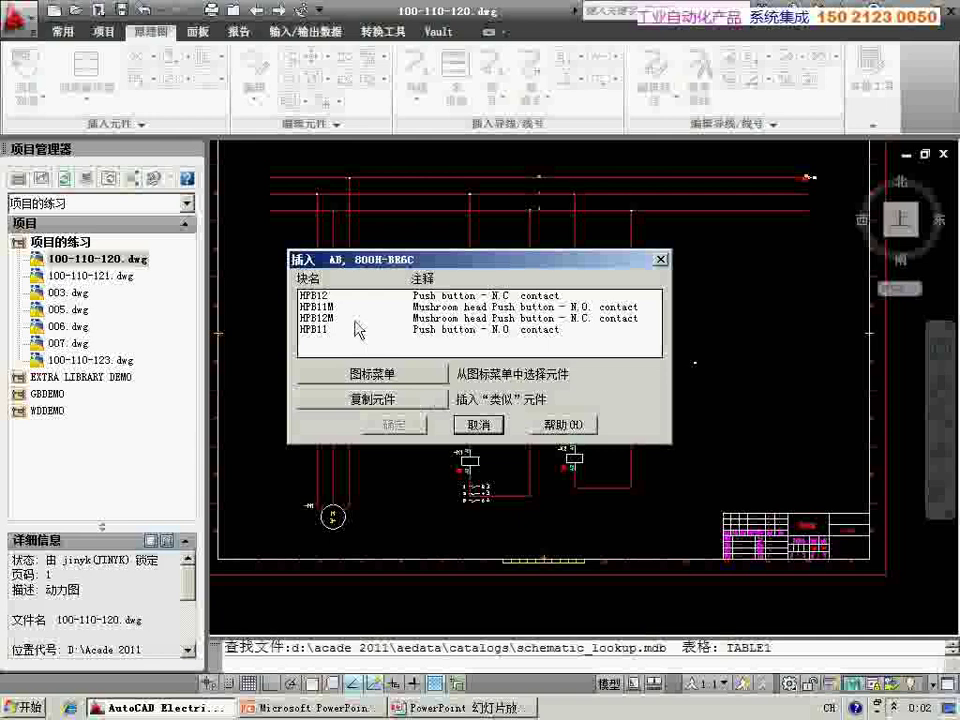
{"action": "left_click", "coordinate": [332, 296]}
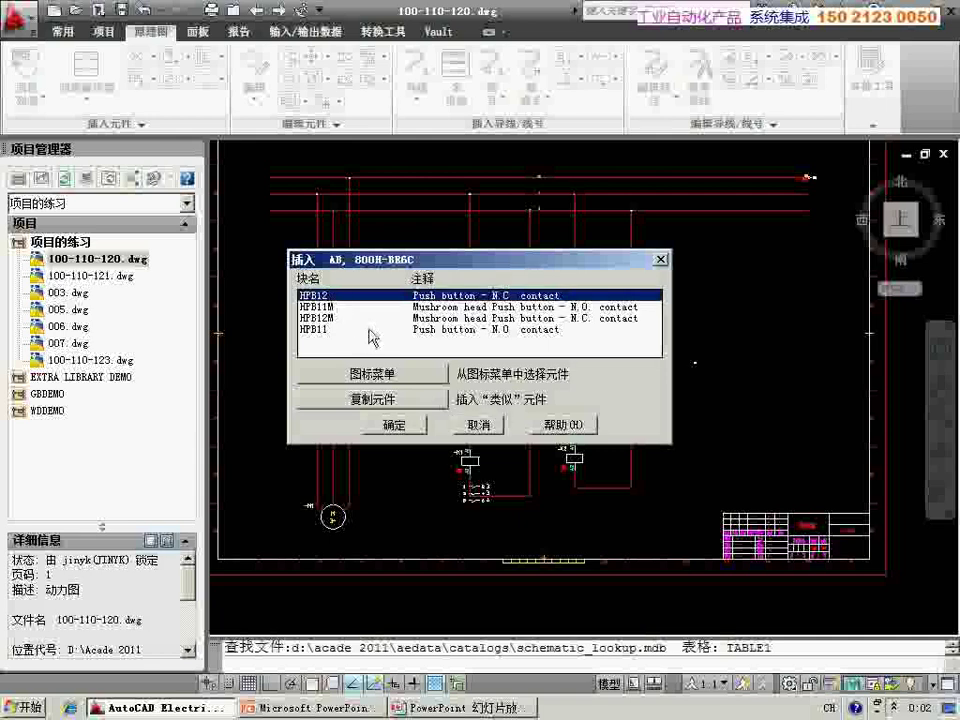
{"action": "left_click", "coordinate": [397, 426]}
{"action": "scroll", "coordinate": [320, 230], "scroll_direction": "up", "scroll_amount": 3}
{"action": "scroll", "coordinate": [336, 247], "scroll_direction": "up", "scroll_amount": 2}
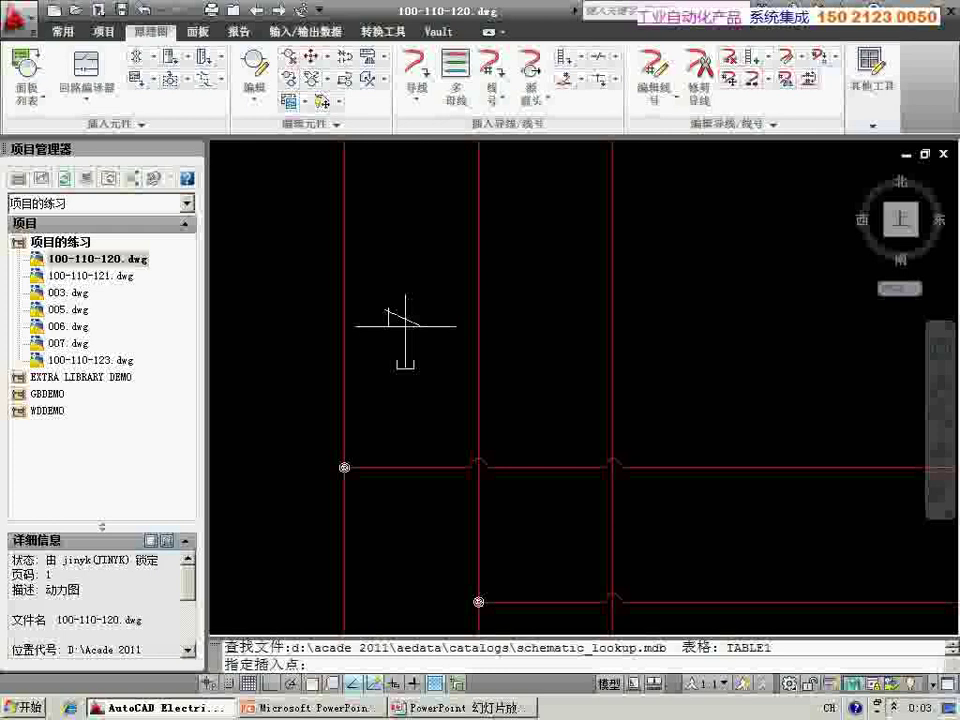
{"action": "key", "text": "Escape"}
{"action": "scroll", "coordinate": [648, 379], "scroll_direction": "down", "scroll_amount": 2}
{"action": "scroll", "coordinate": [648, 379], "scroll_direction": "down", "scroll_amount": 2}
{"action": "scroll", "coordinate": [648, 379], "scroll_direction": "down", "scroll_amount": 1}
{"action": "scroll", "coordinate": [648, 379], "scroll_direction": "up", "scroll_amount": 2}
{"action": "left_click", "coordinate": [197, 31]}
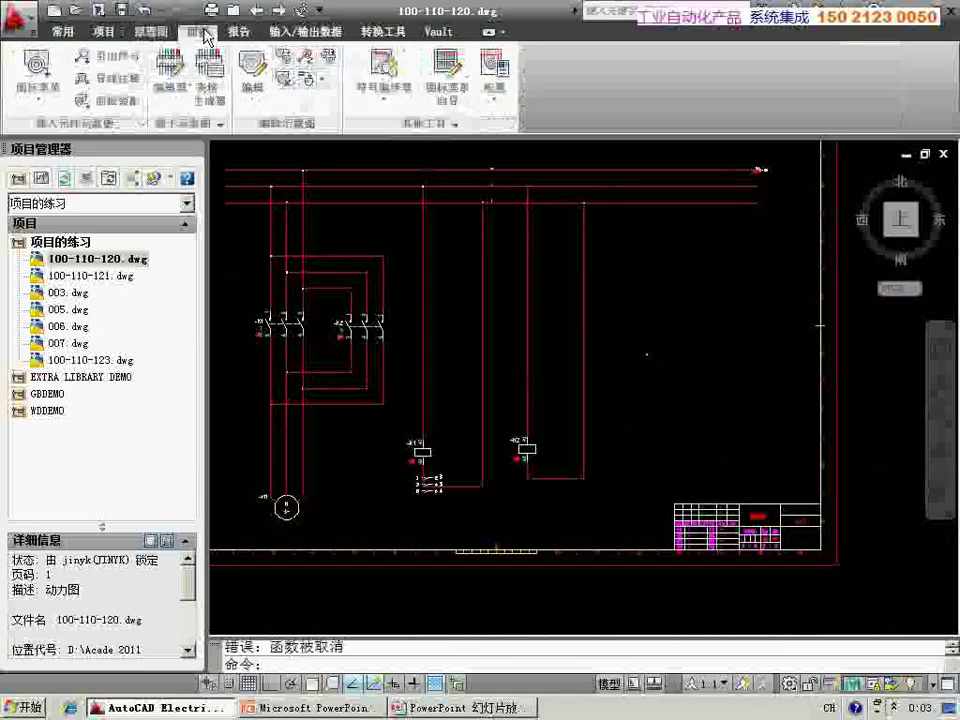
Cancel the pending object selection, leave the panel layout tools and recentre the schematic
{"action": "left_click", "coordinate": [284, 77]}
{"action": "left_click", "coordinate": [659, 373]}
{"action": "left_click", "coordinate": [636, 337]}
{"action": "key", "text": "Return"}
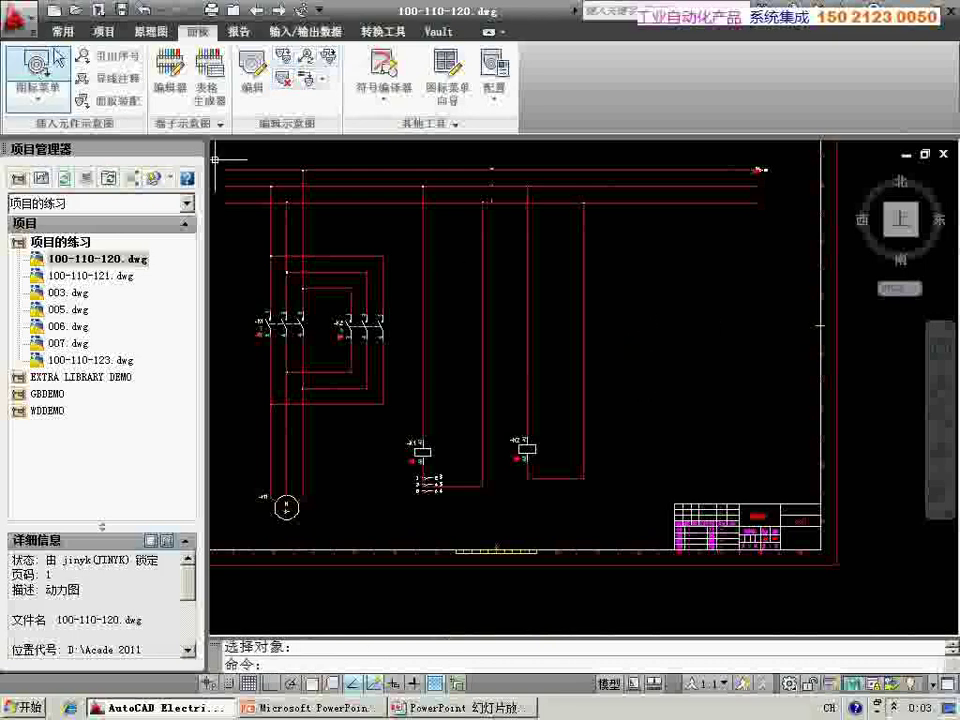
{"action": "left_click", "coordinate": [62, 31]}
{"action": "middle_click_drag", "start_coordinate": [491, 351], "coordinate": [536, 381]}
{"action": "left_click", "coordinate": [150, 31]}
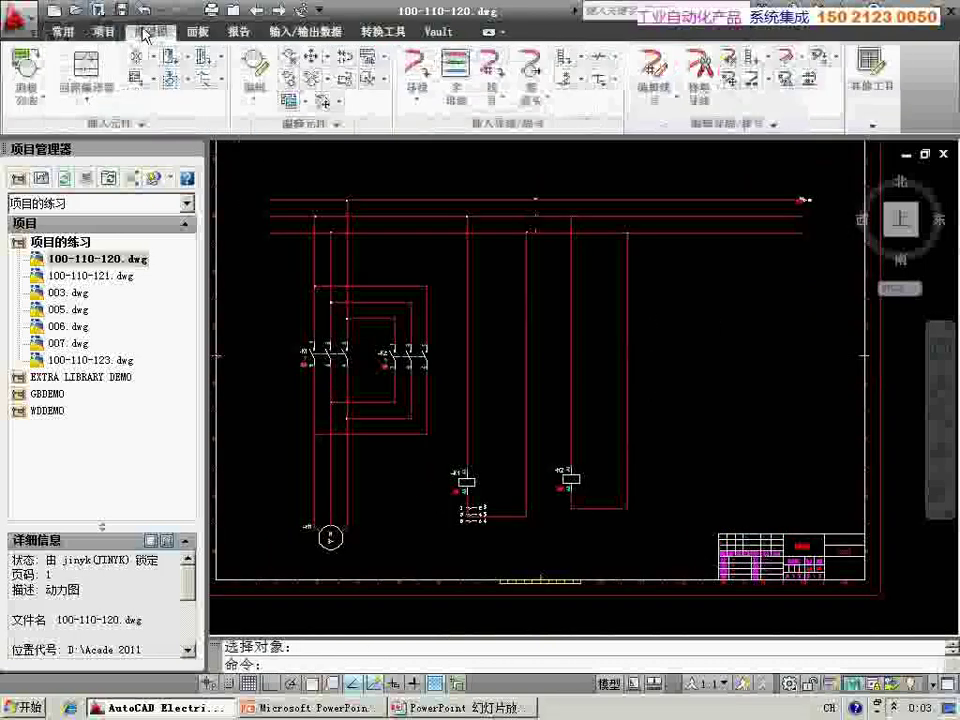
Open and cancel both the panel terminal list and the schematic symbol icon menu
{"action": "left_click", "coordinate": [40, 95]}
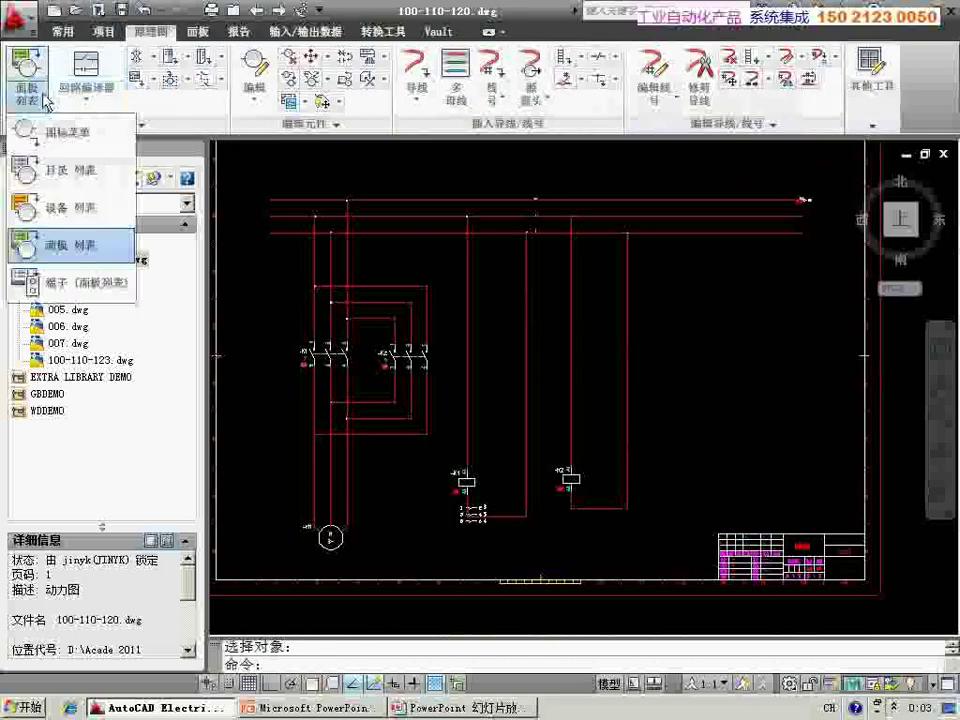
{"action": "left_click", "coordinate": [63, 292]}
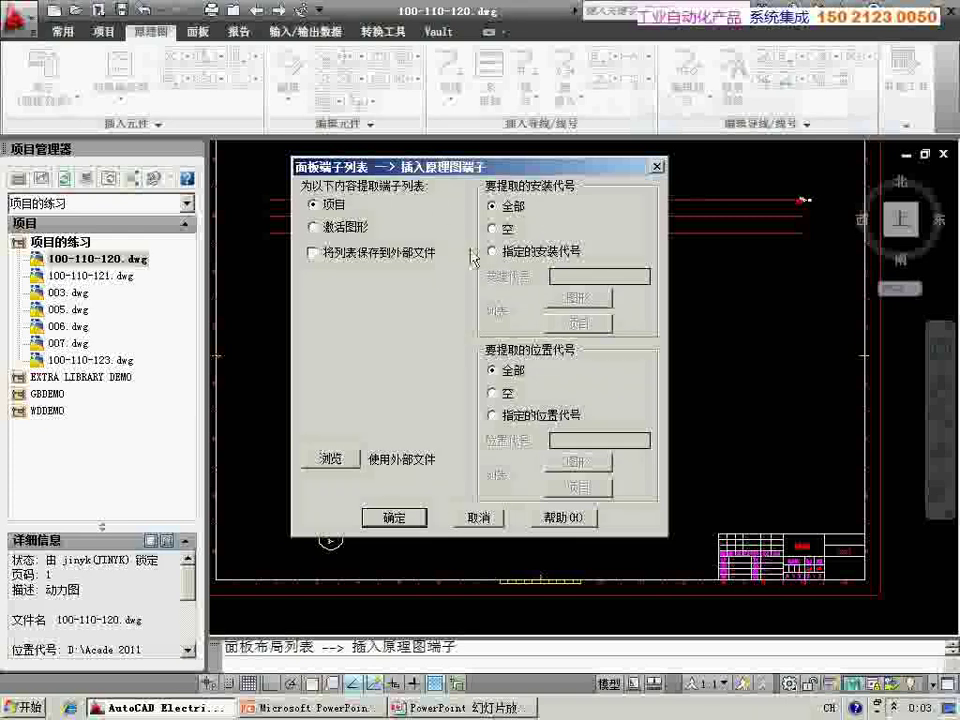
{"action": "left_click", "coordinate": [479, 517]}
{"action": "left_click", "coordinate": [42, 95]}
{"action": "left_click", "coordinate": [75, 124]}
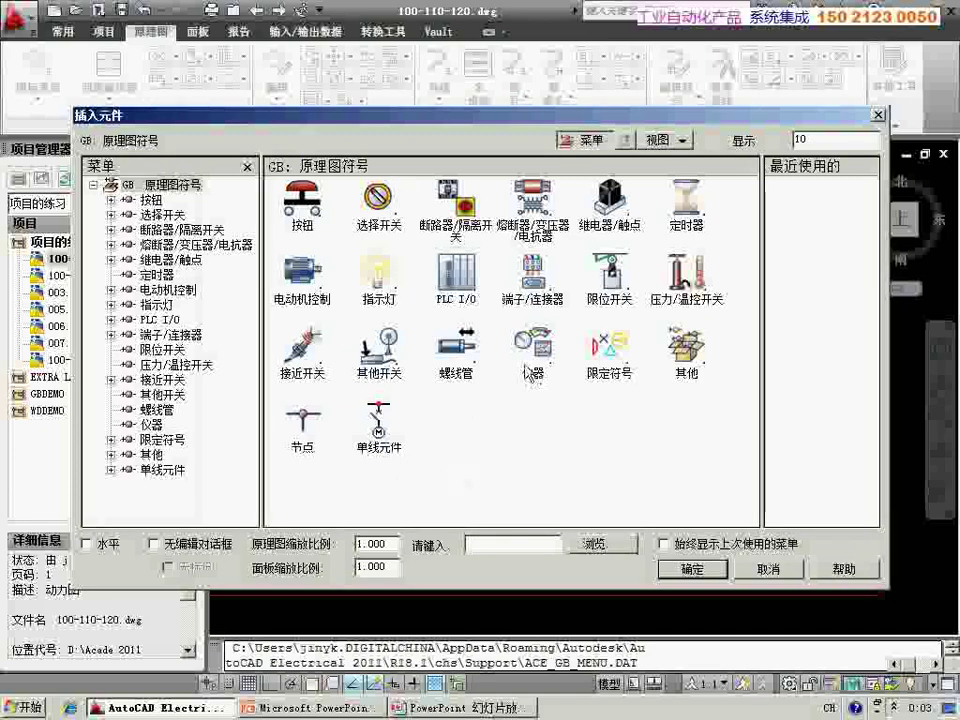
{"action": "left_click", "coordinate": [763, 573]}
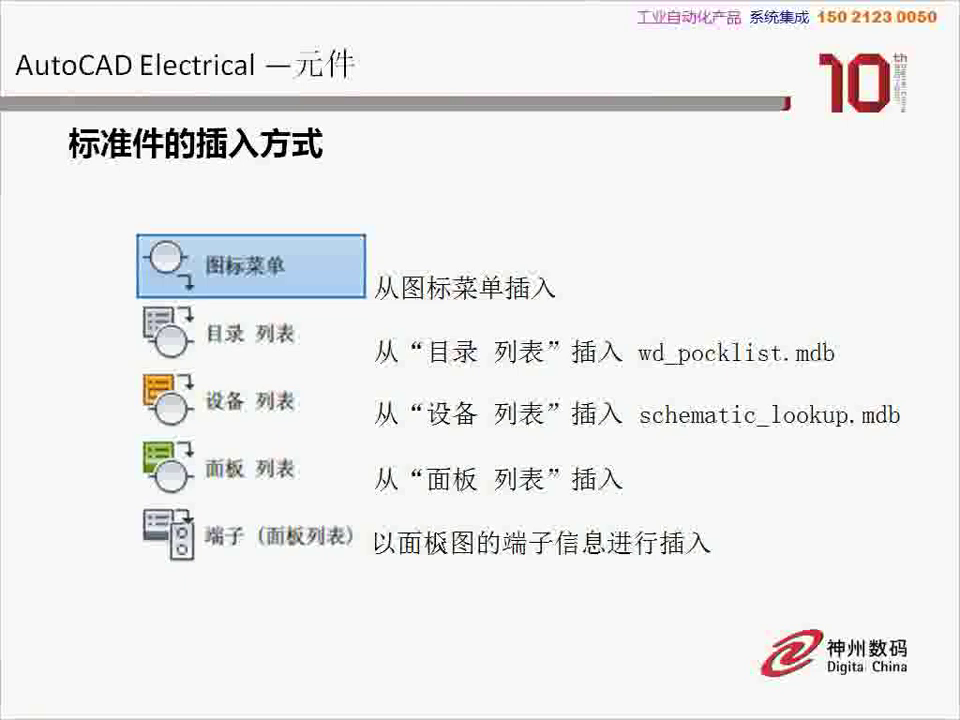
Advance the slideshow to the 多次插入 slide, then switch back to AutoCAD Electrical
{"action": "key", "text": "Page_Down"}
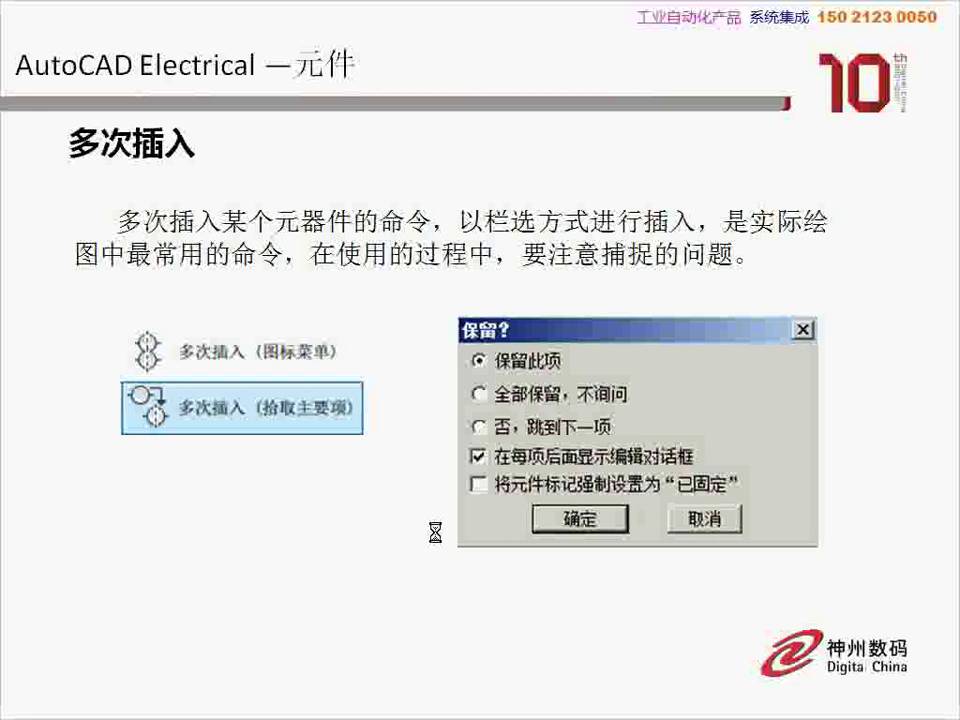
{"action": "key", "text": "alt+Tab"}
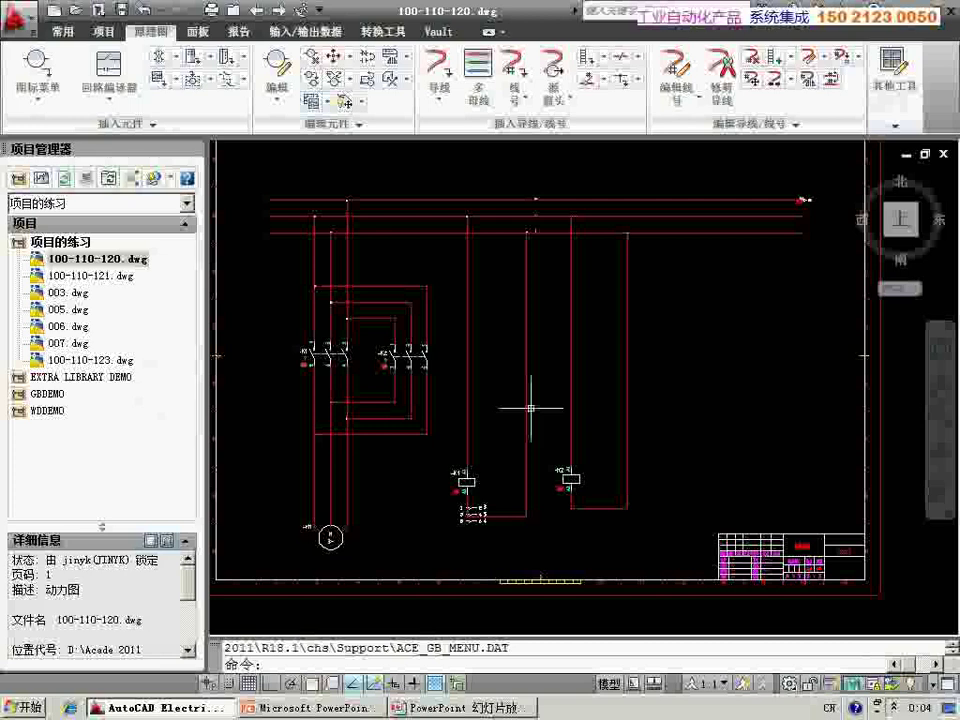
Zoom in and start 多次插入 (图标菜单), showing the 按钮 push-button symbols
{"action": "scroll", "coordinate": [502, 325], "scroll_direction": "up", "scroll_amount": 2}
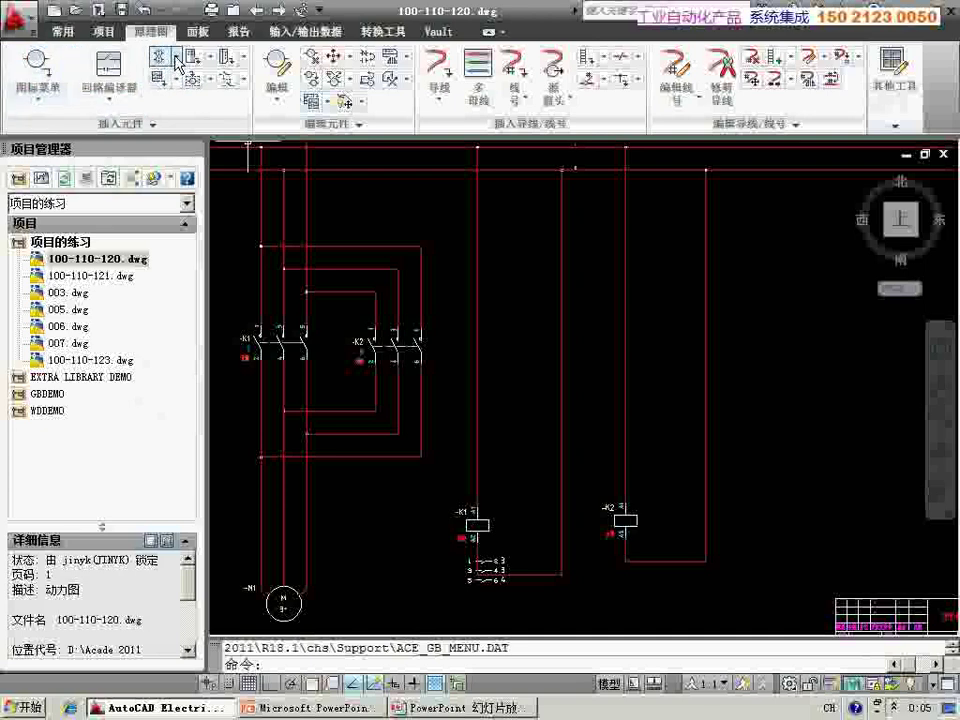
{"action": "left_click", "coordinate": [176, 57]}
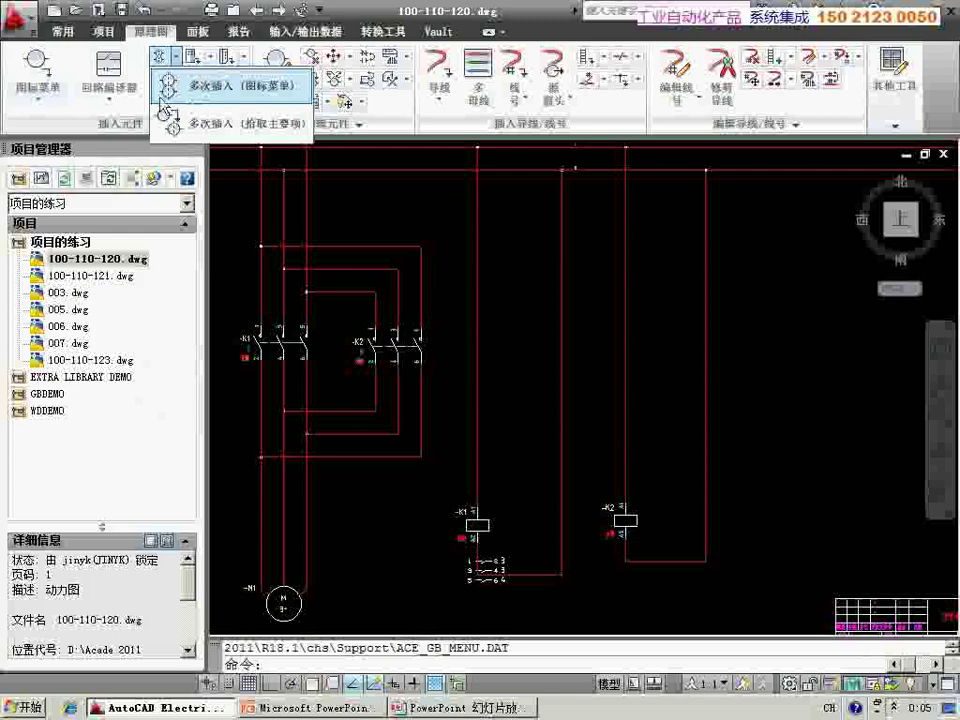
{"action": "left_click", "coordinate": [175, 92]}
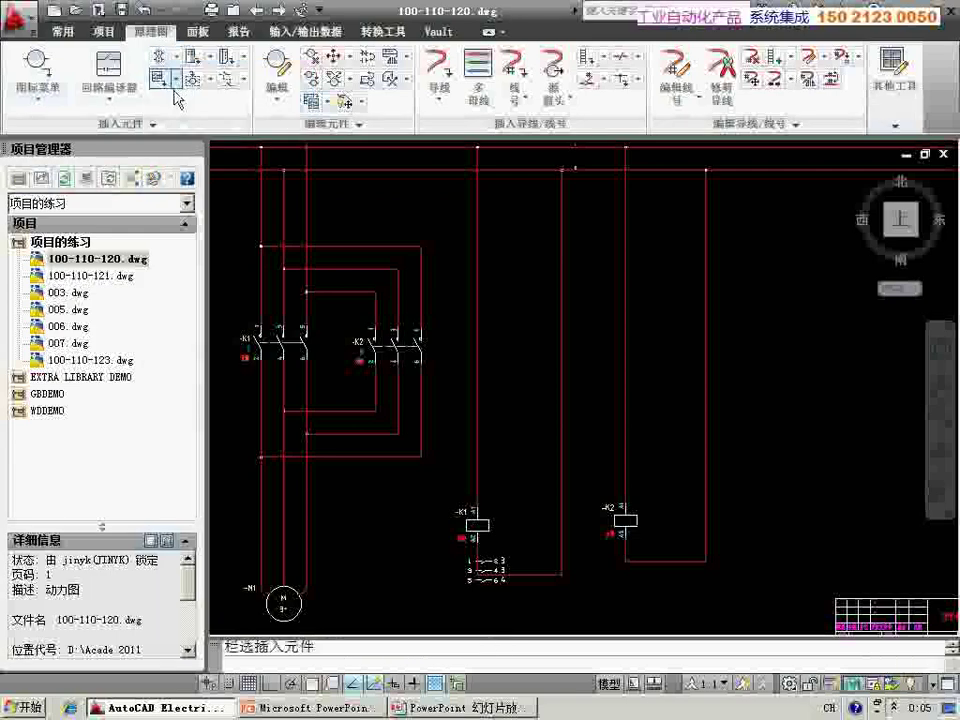
{"action": "left_click", "coordinate": [297, 198]}
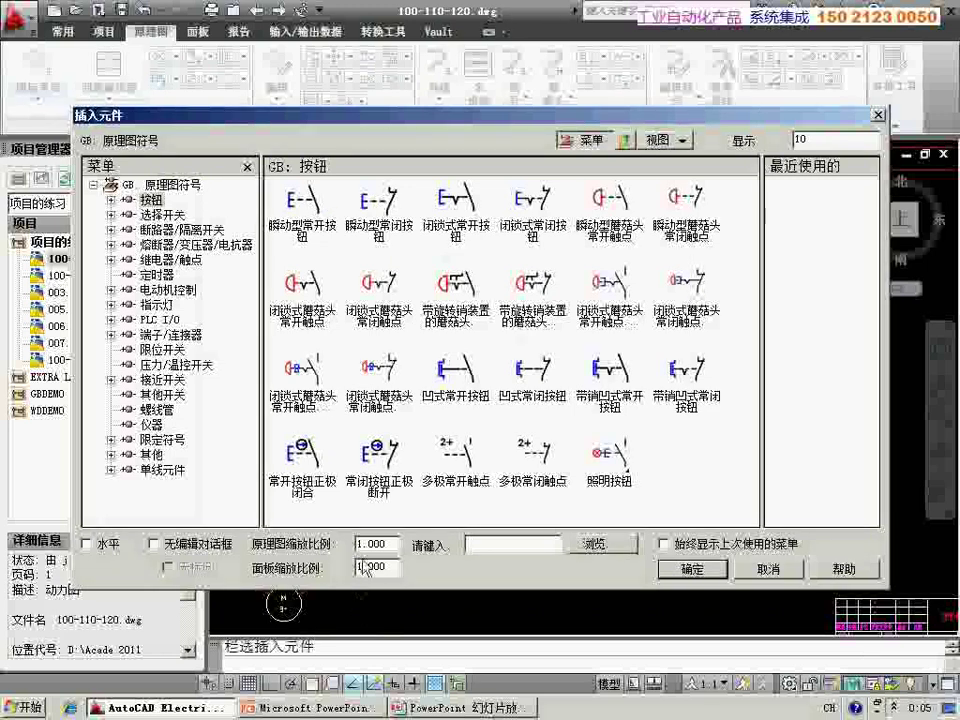
Set symbol scale to 2 and fence-insert a push button across the vertical wires
{"action": "key", "text": "Delete"}
{"action": "type", "text": "2"}
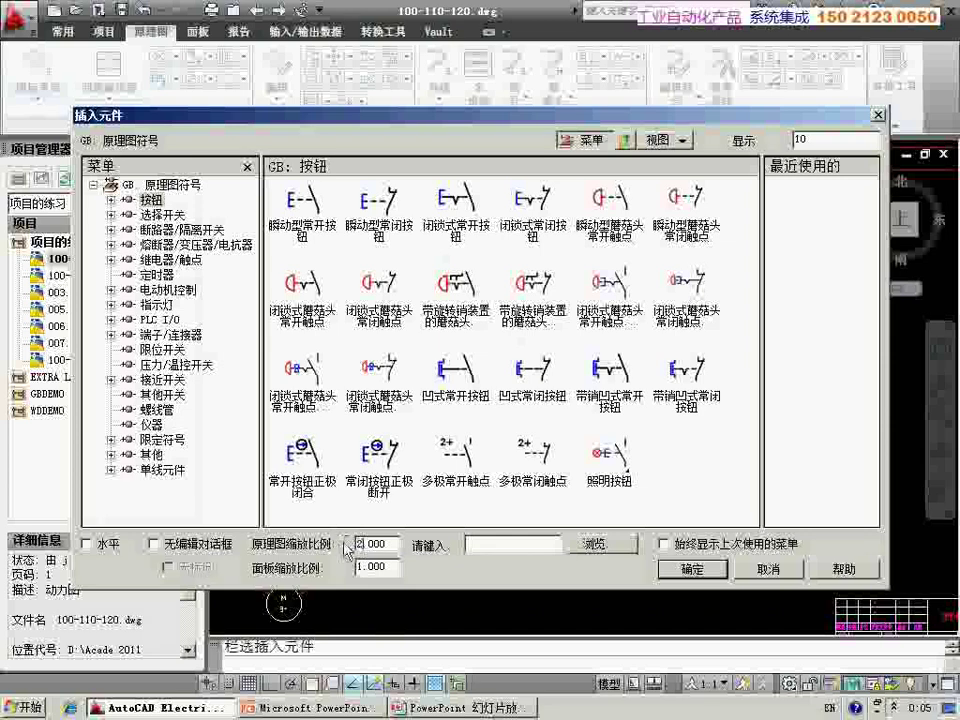
{"action": "left_click", "coordinate": [312, 372]}
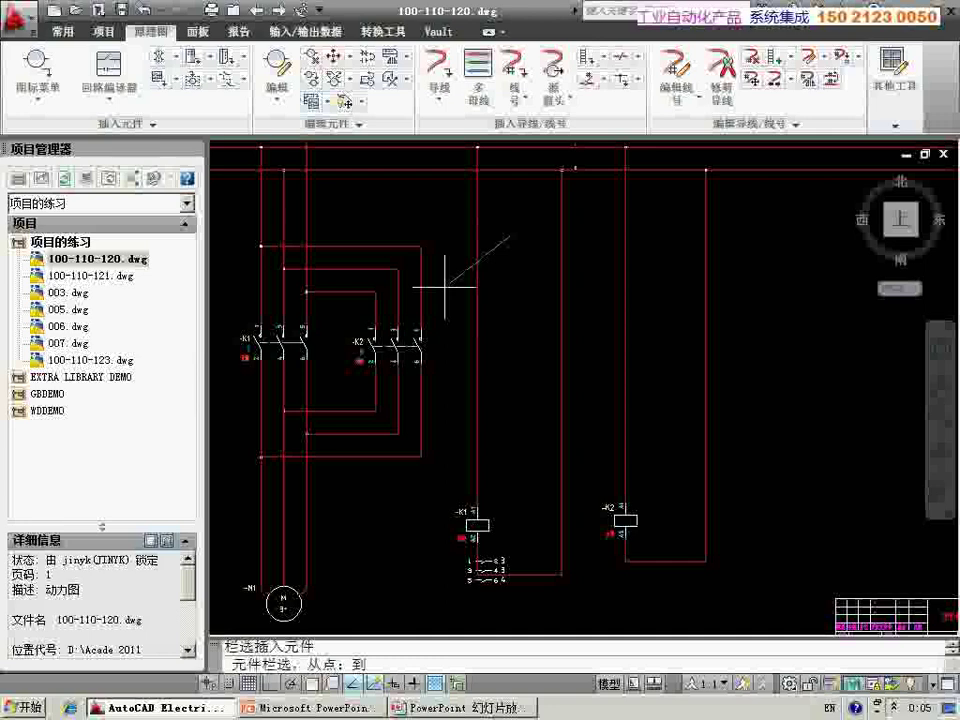
{"action": "left_click", "coordinate": [443, 289]}
{"action": "left_click", "coordinate": [496, 333]}
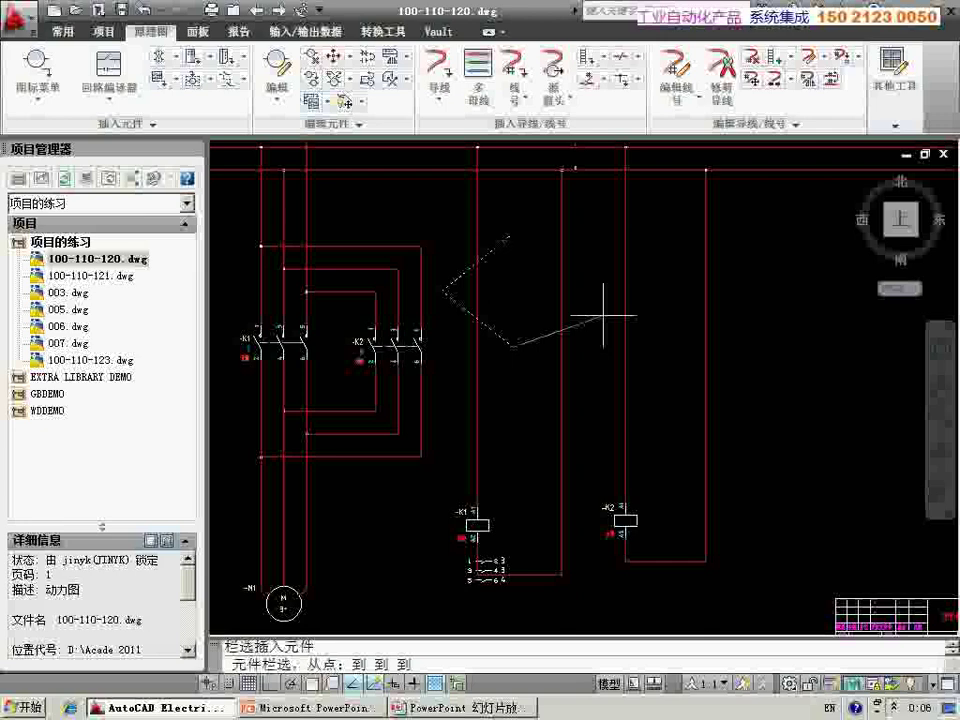
{"action": "left_click", "coordinate": [663, 303]}
{"action": "left_click", "coordinate": [599, 237]}
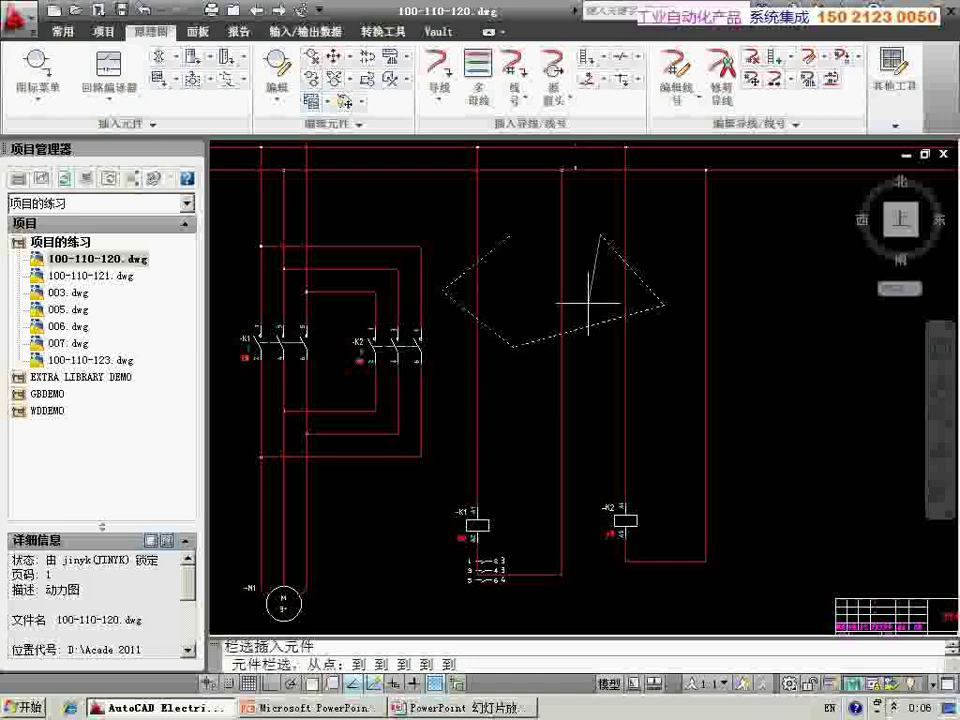
{"action": "key", "text": "Return"}
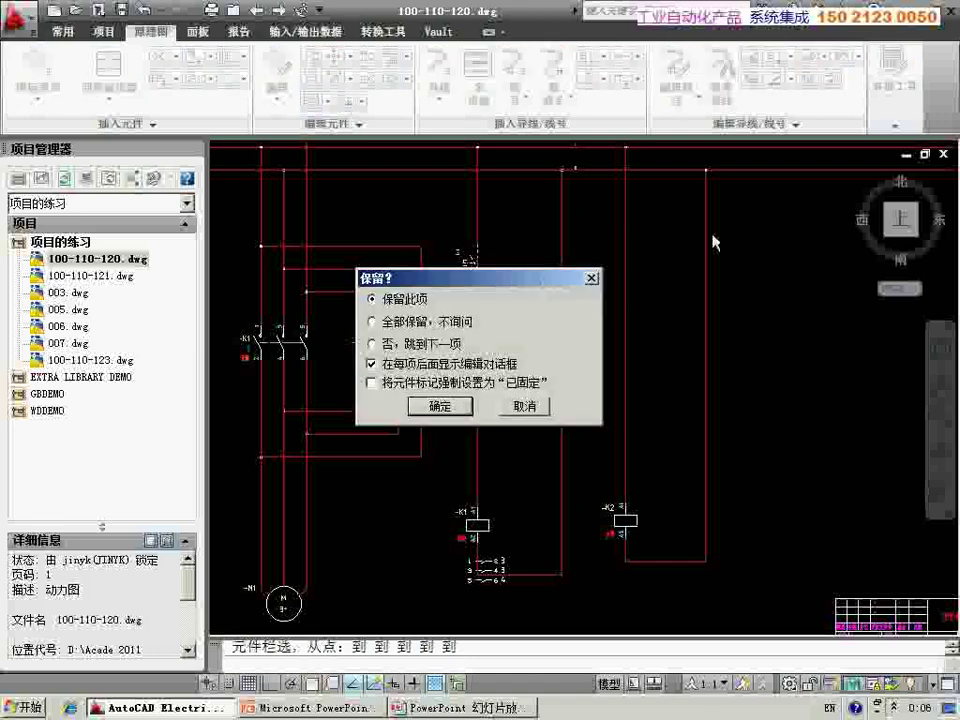
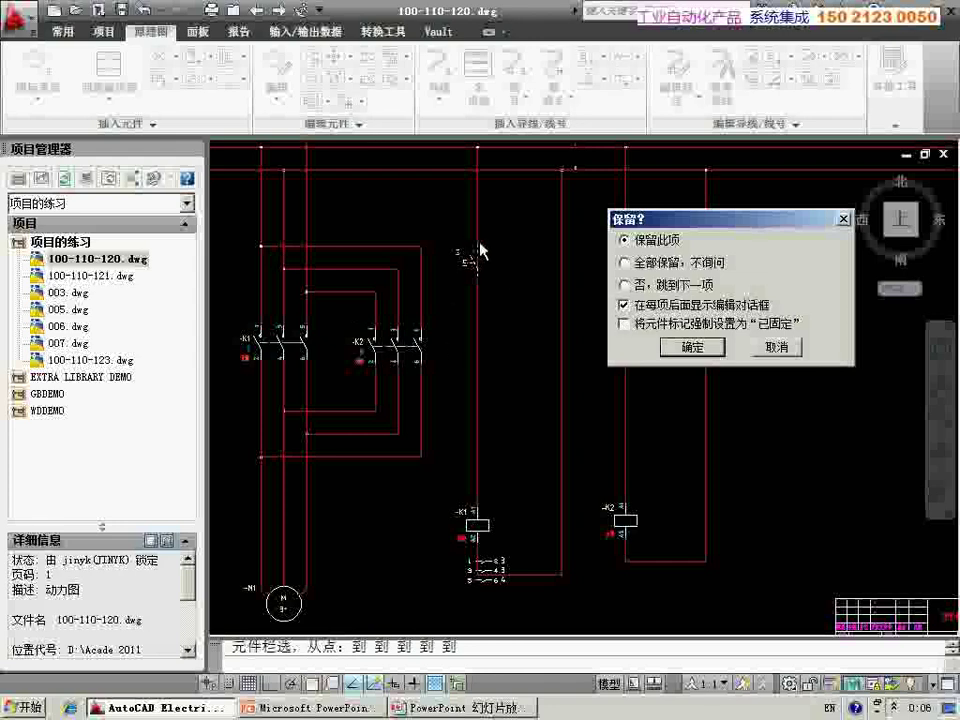
Turn off the per-item edit dialog and keep the pushbuttons on the first wires
{"action": "left_click", "coordinate": [624, 304]}
{"action": "left_click", "coordinate": [690, 347]}
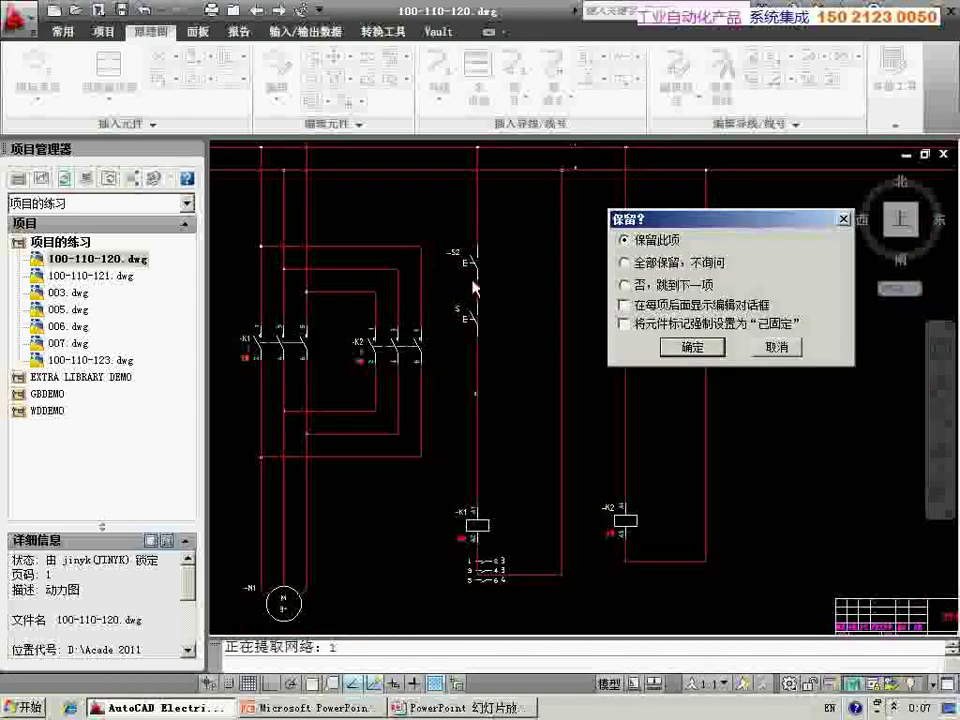
{"action": "left_click", "coordinate": [689, 347]}
{"action": "left_click", "coordinate": [655, 285]}
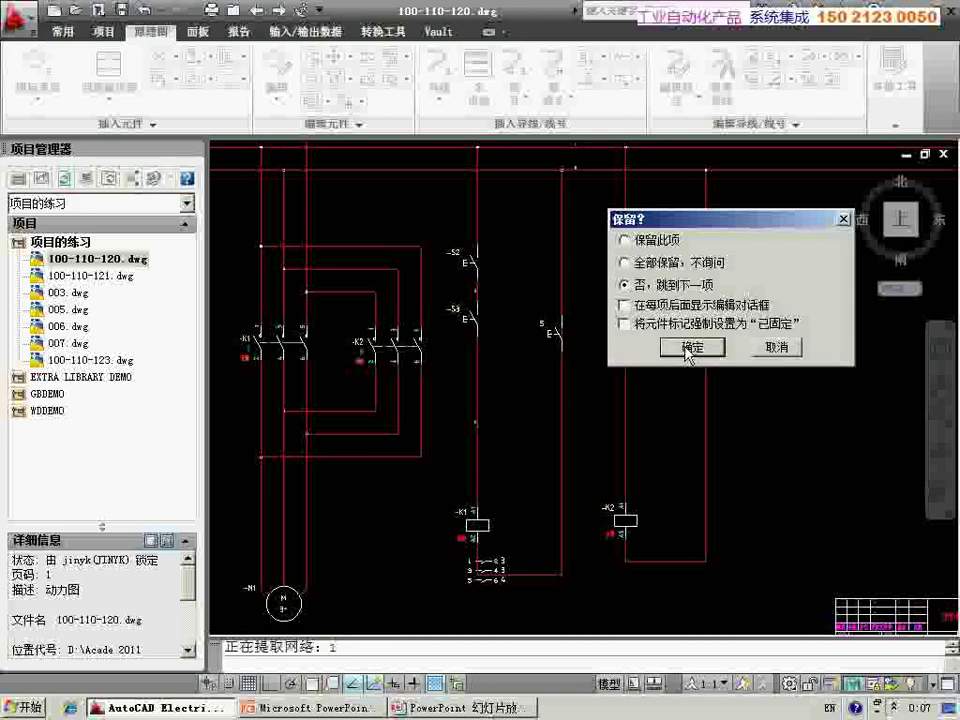
{"action": "key", "text": "Up"}
{"action": "key", "text": "Up"}
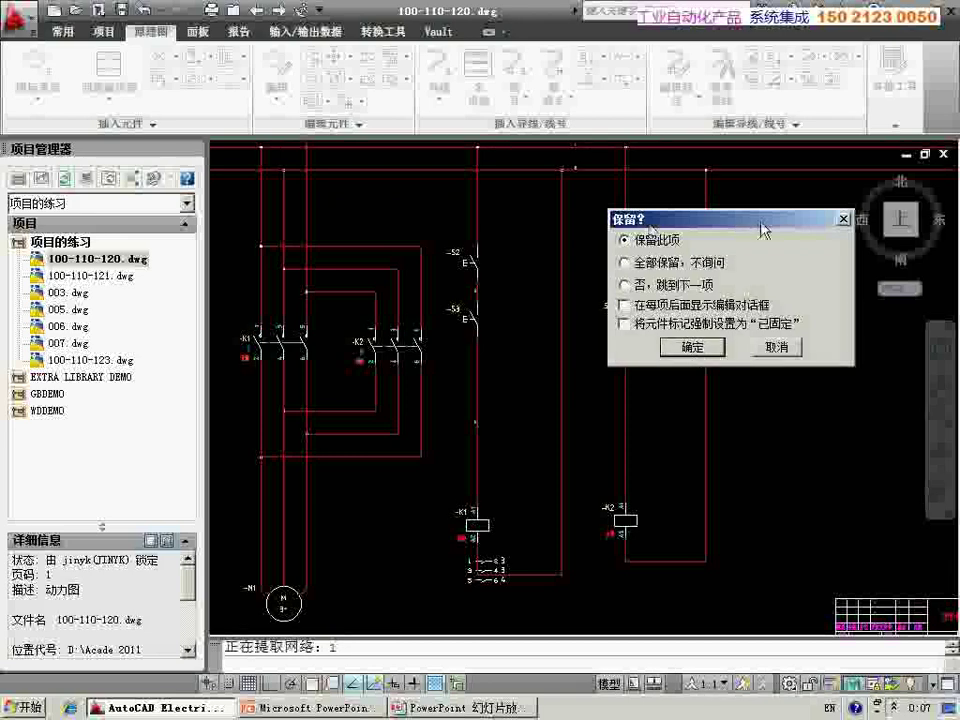
Keep all remaining pushbuttons without further prompts, completing -S2/-S3 and -S5/-S4
{"action": "left_click_drag", "start_coordinate": [761, 224], "coordinate": [861, 230]}
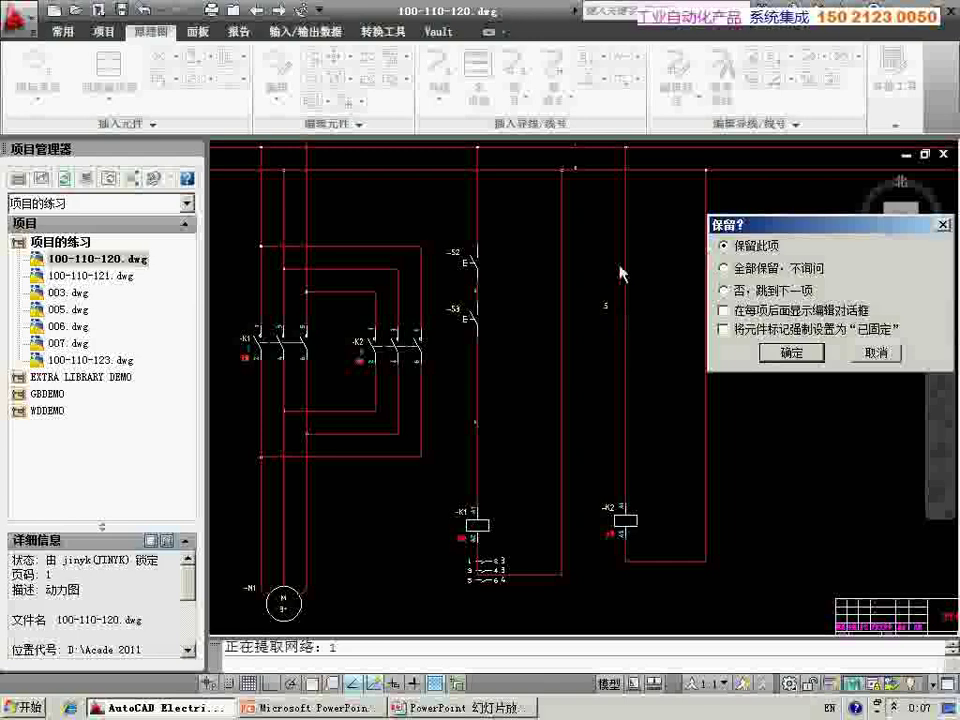
{"action": "left_click", "coordinate": [723, 268]}
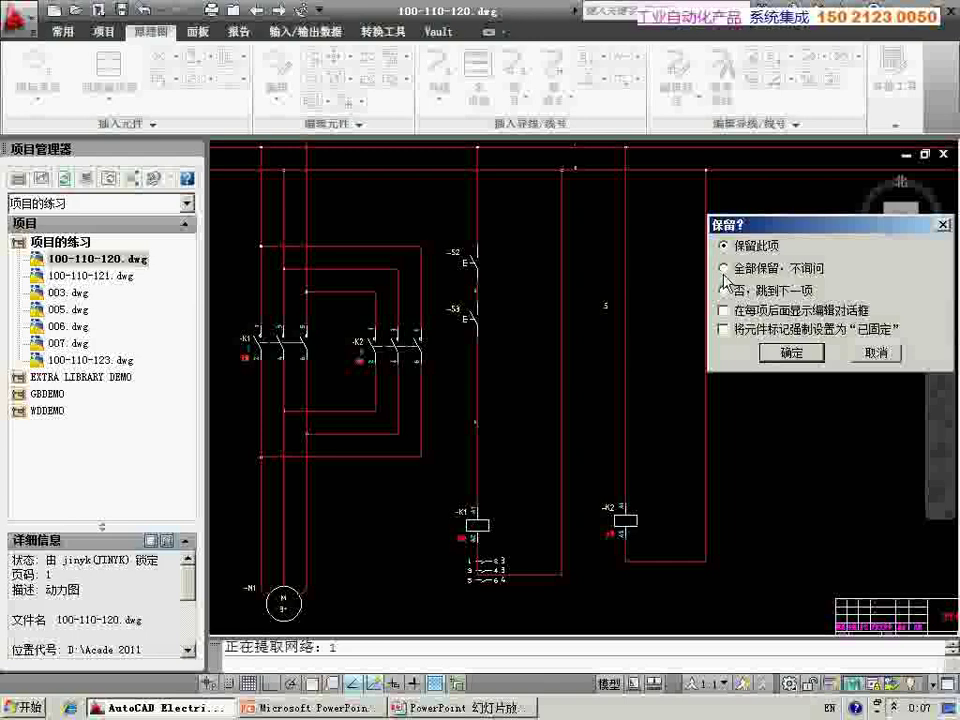
{"action": "left_click", "coordinate": [782, 354]}
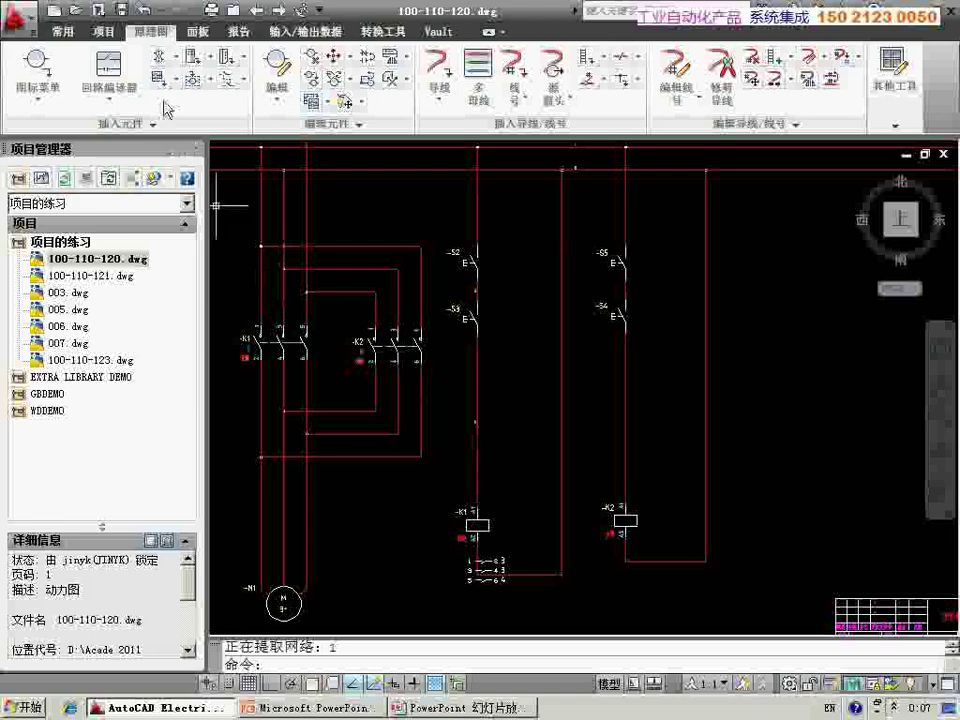
{"action": "left_click", "coordinate": [160, 52]}
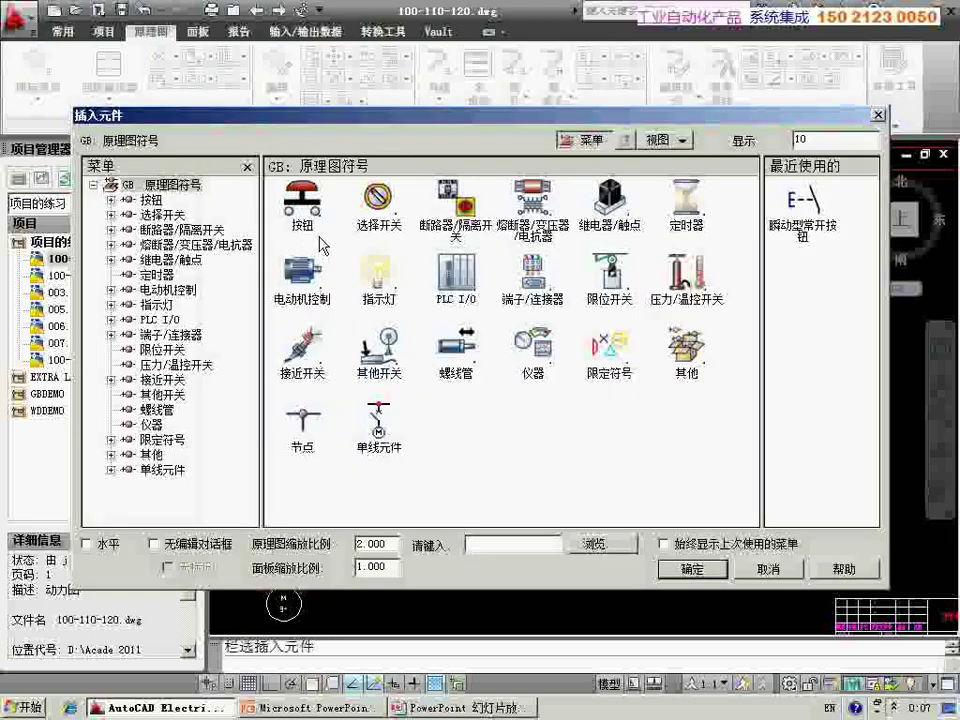
Pick the round terminal symbol from the GB Terminals and Connectors symbols
{"action": "left_click", "coordinate": [530, 274]}
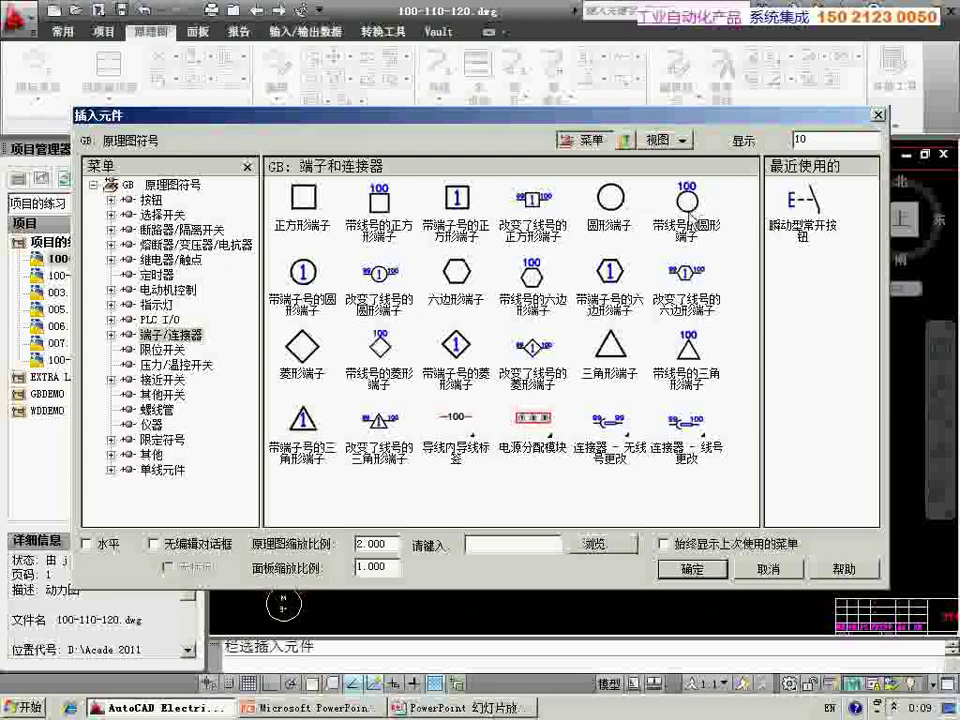
{"action": "left_click", "coordinate": [301, 277]}
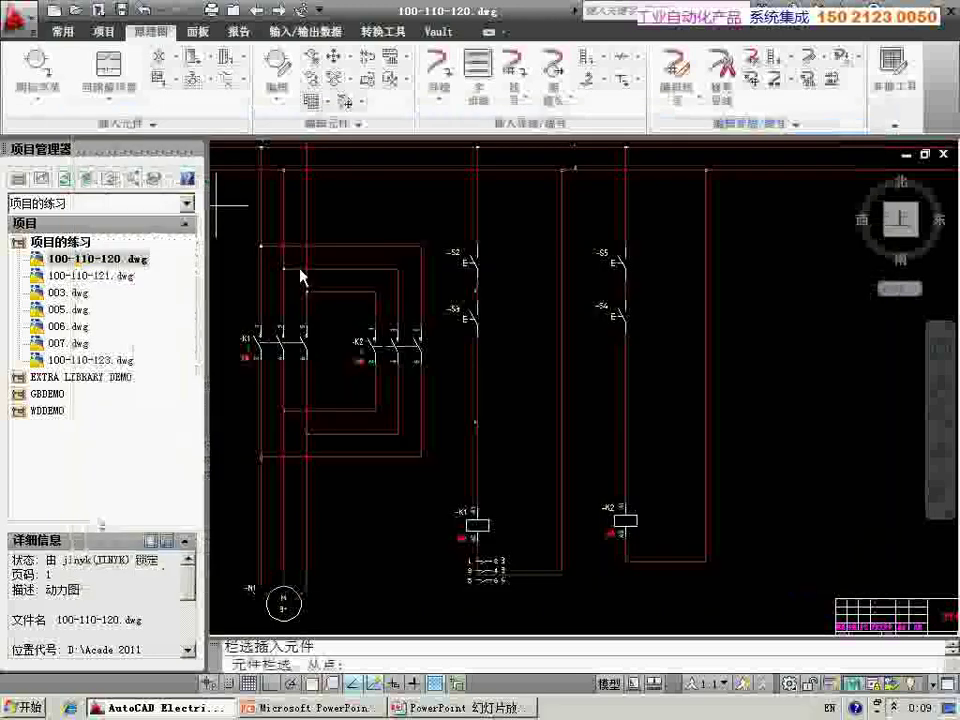
Fence across the motor and K1 coil wires, keep the first terminals, and select location M
{"action": "left_click", "coordinate": [234, 508]}
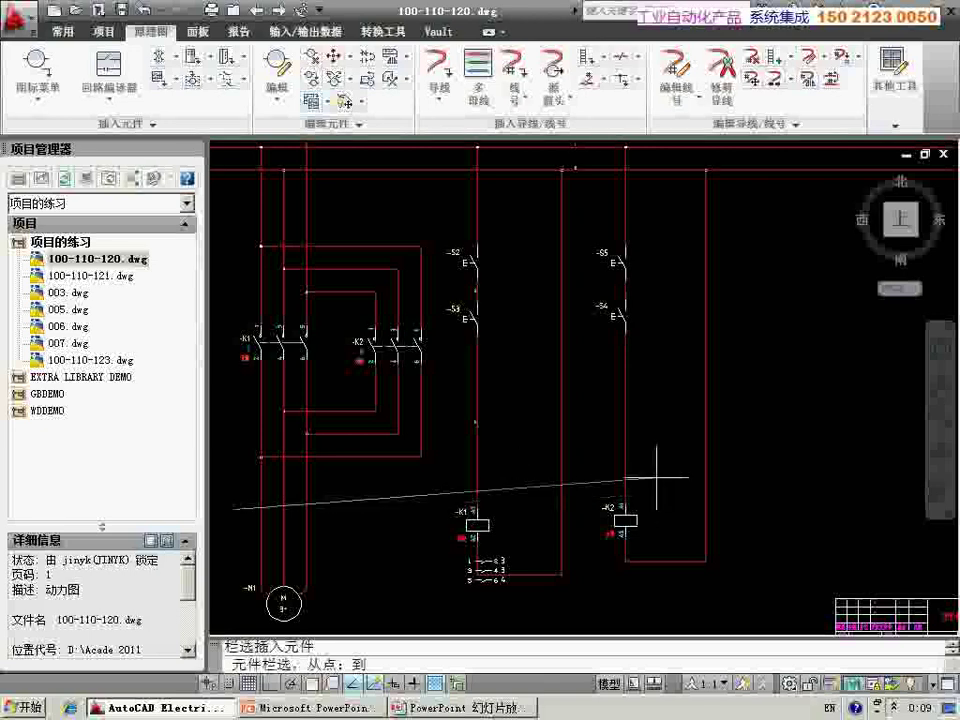
{"action": "left_click", "coordinate": [645, 467]}
{"action": "key", "text": "Return"}
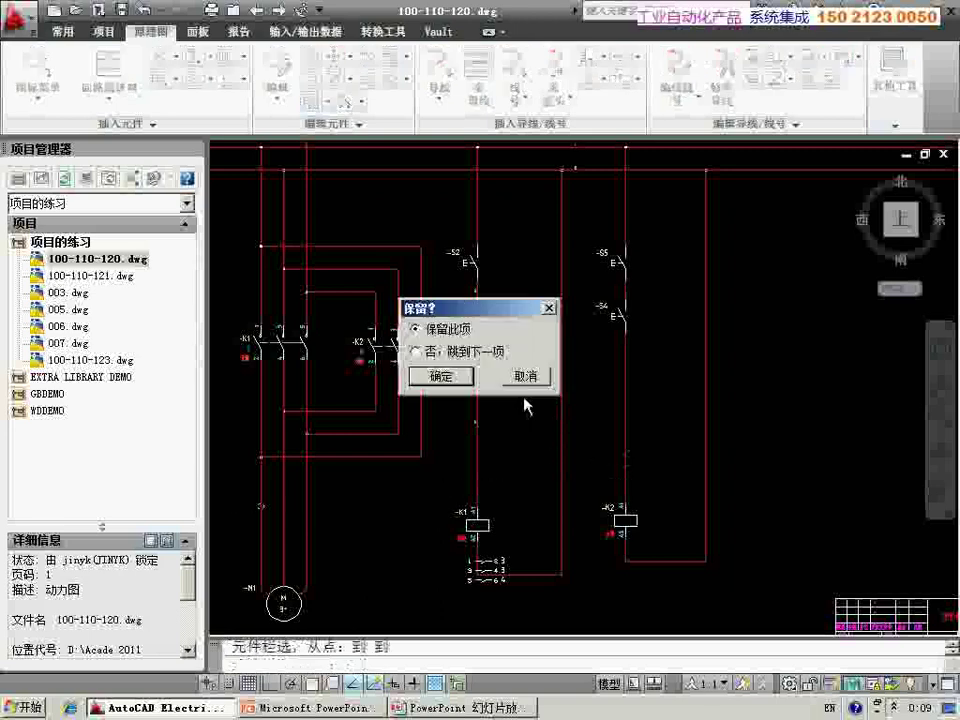
{"action": "left_click", "coordinate": [507, 376]}
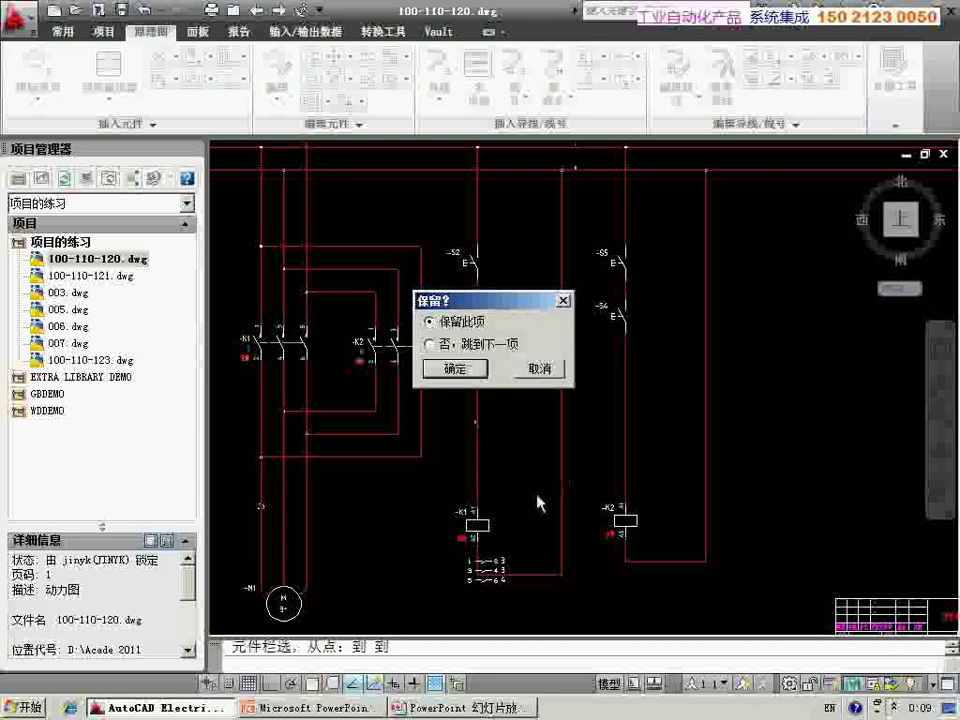
{"action": "left_click", "coordinate": [452, 369]}
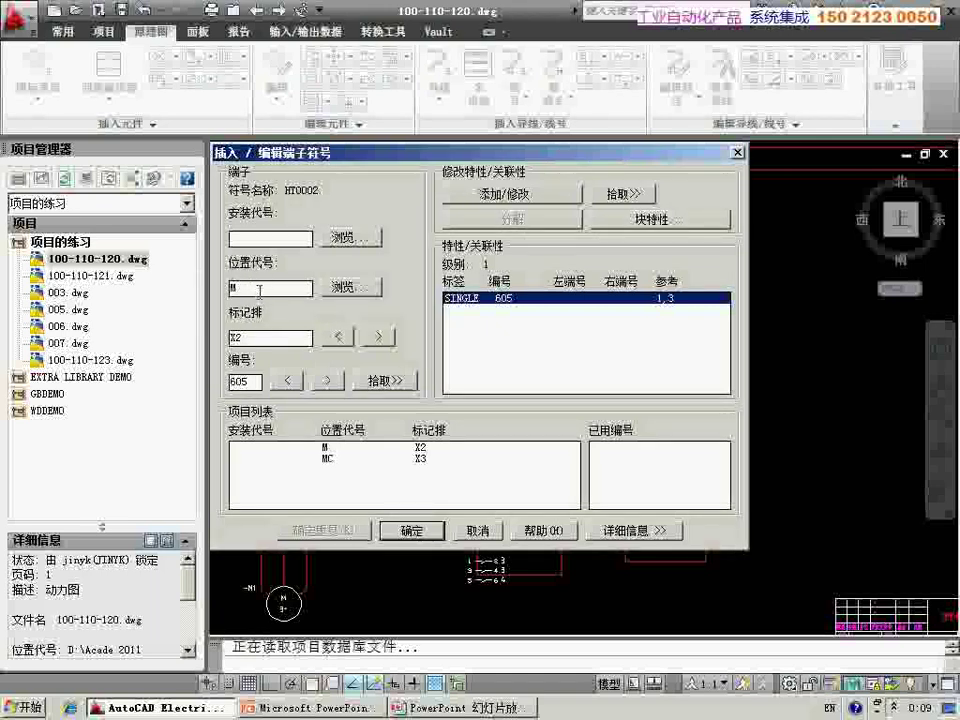
{"action": "double_click", "coordinate": [256, 292]}
Set the terminal strip to X2 and the starting terminal number to 100
{"action": "double_click", "coordinate": [250, 337]}
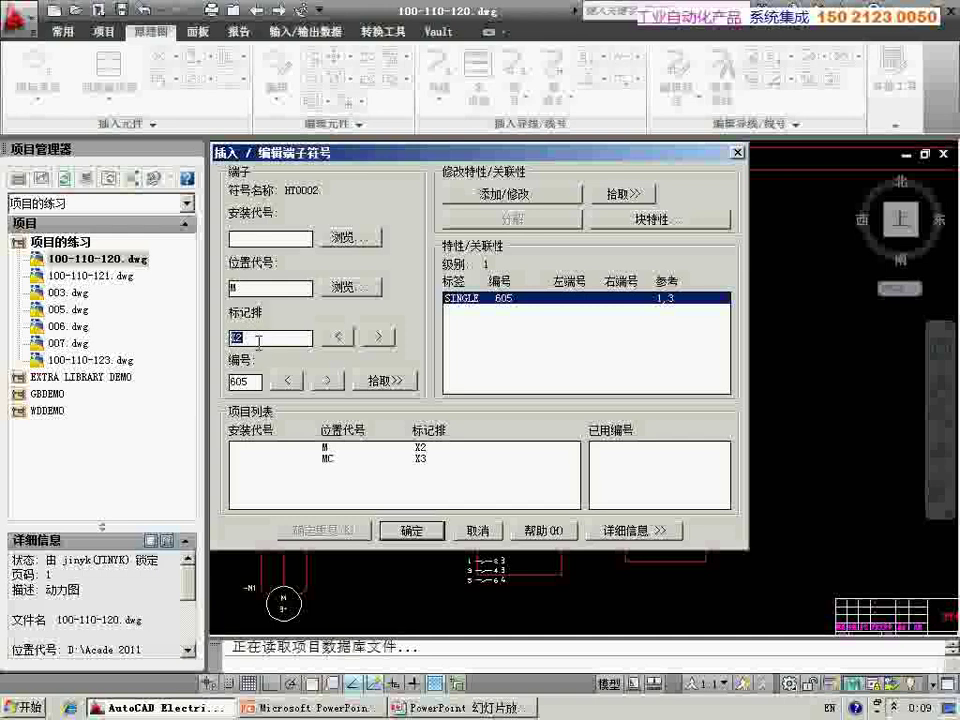
{"action": "key", "text": "Tab"}
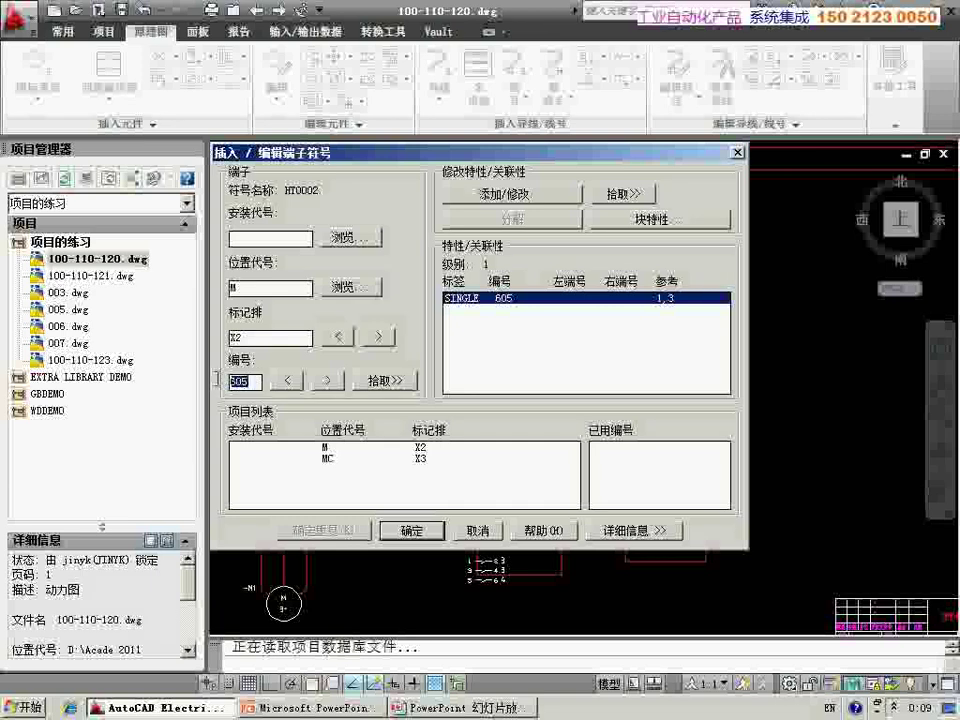
{"action": "type", "text": "100"}
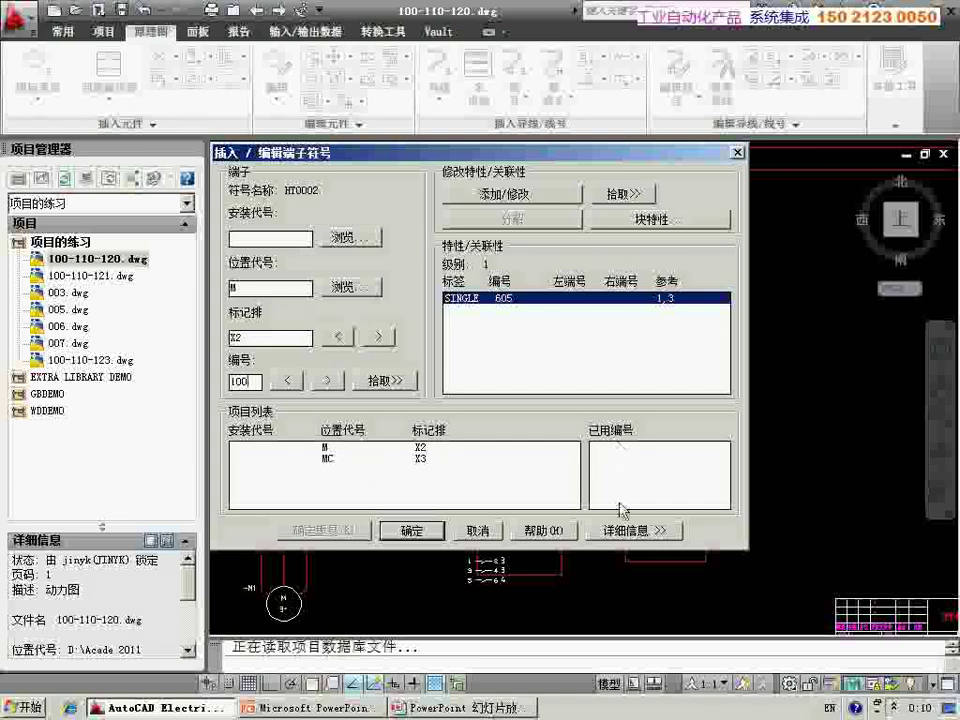
{"action": "left_click", "coordinate": [633, 530]}
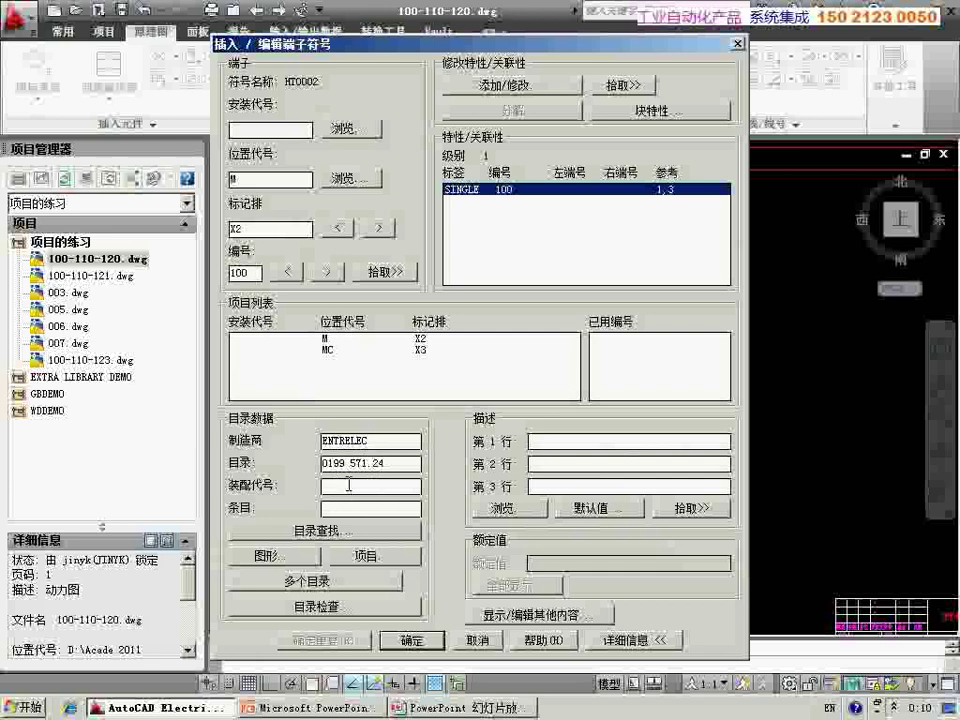
{"action": "left_click", "coordinate": [640, 641]}
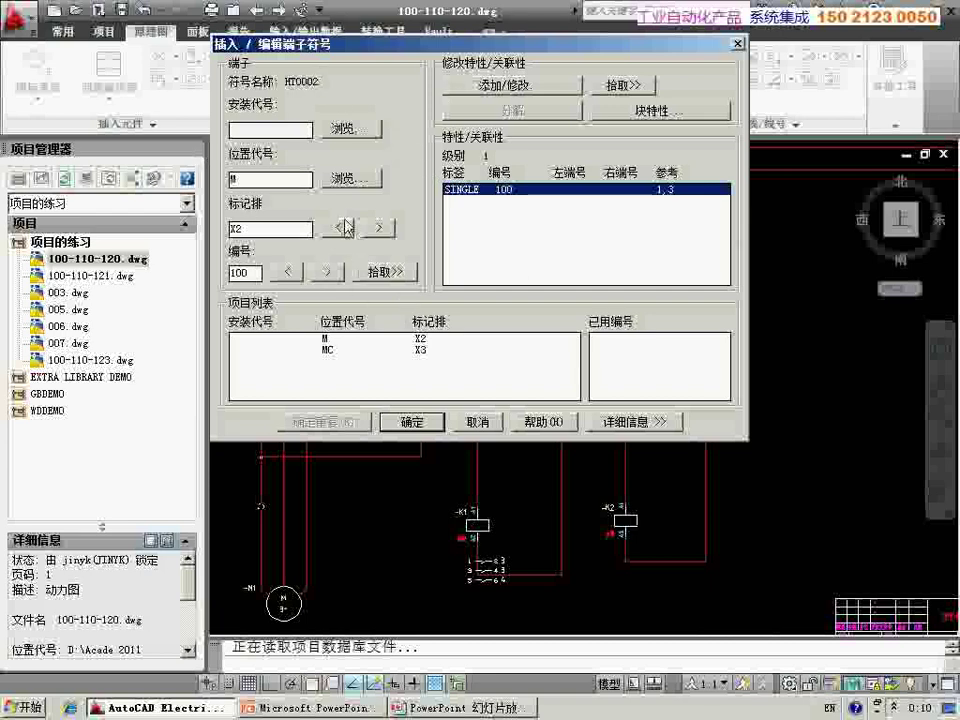
Place terminals +M-X2 100, 101 and 102 on the motor wires
{"action": "left_click", "coordinate": [413, 422]}
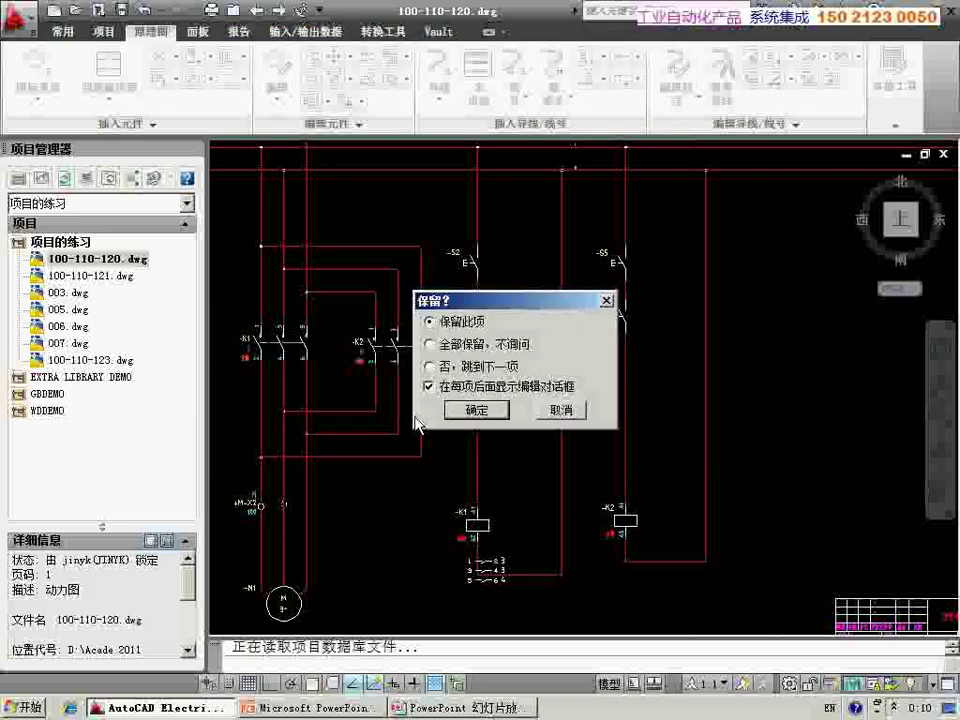
{"action": "left_click", "coordinate": [476, 410]}
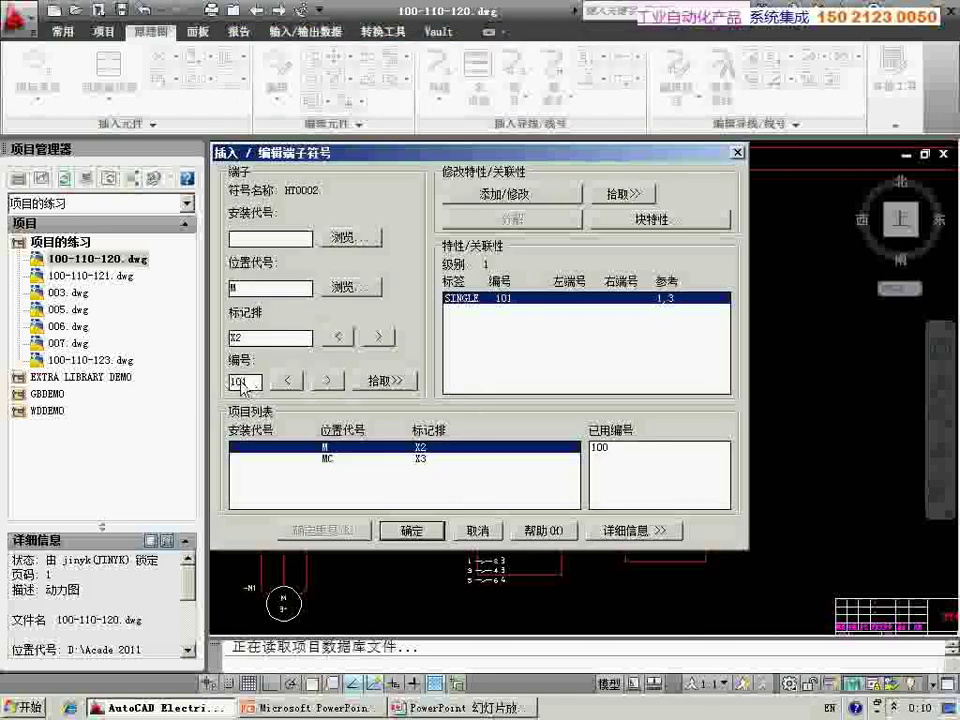
{"action": "left_click", "coordinate": [418, 533]}
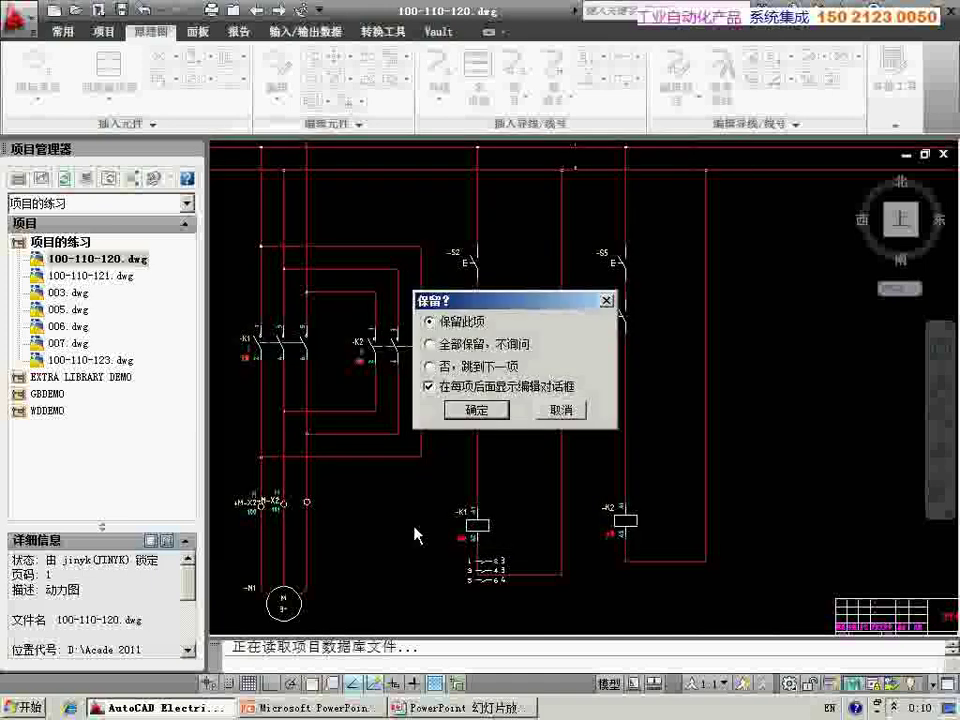
{"action": "left_click", "coordinate": [478, 410]}
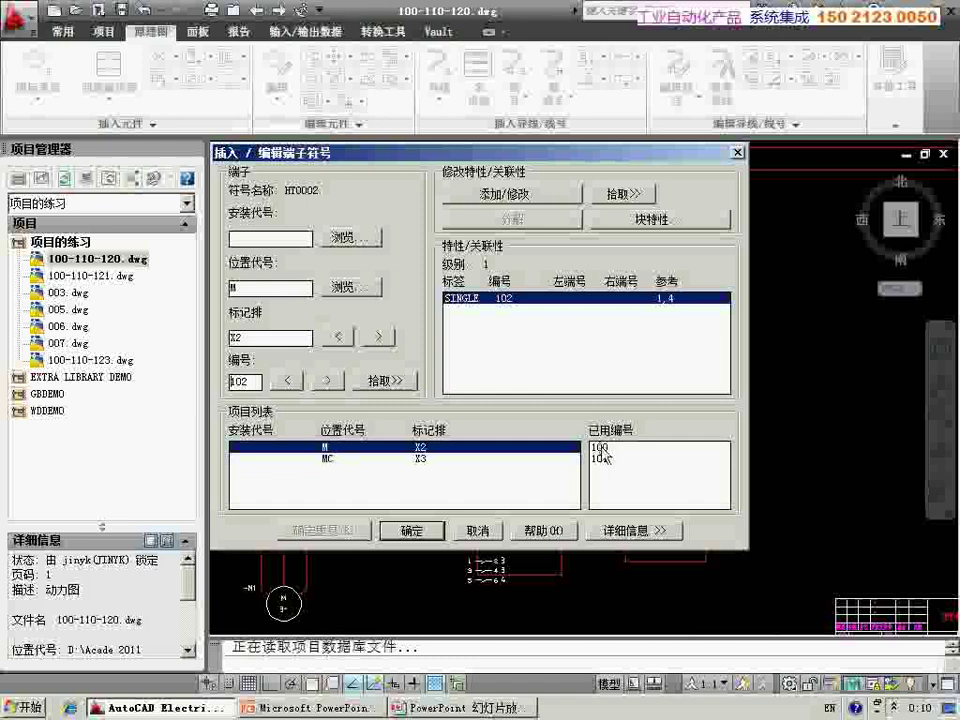
{"action": "left_click", "coordinate": [438, 531]}
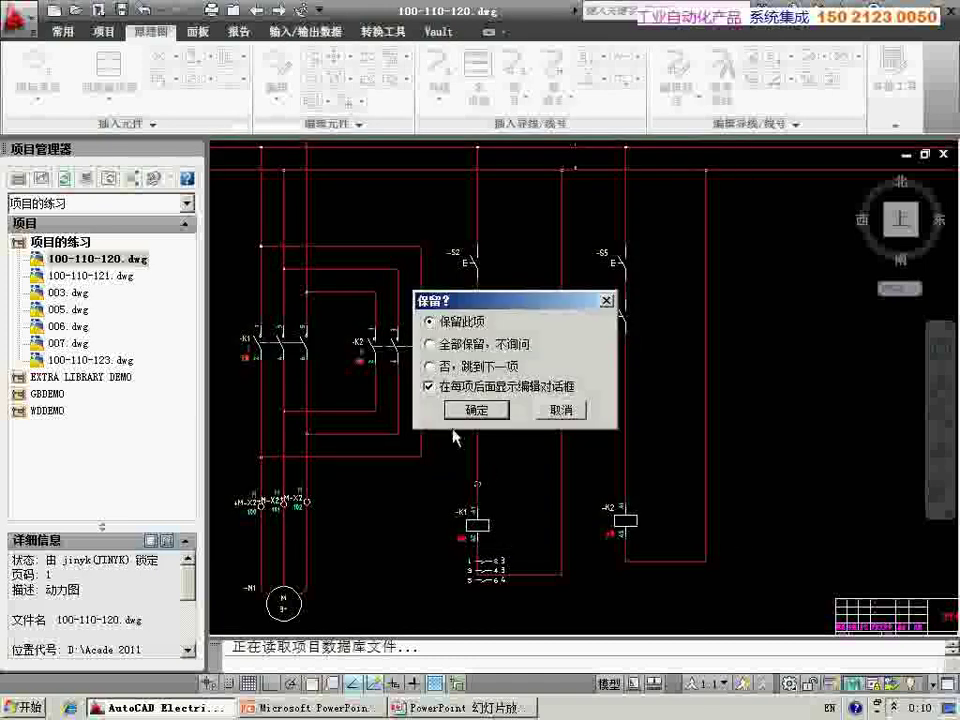
{"action": "left_click", "coordinate": [478, 411]}
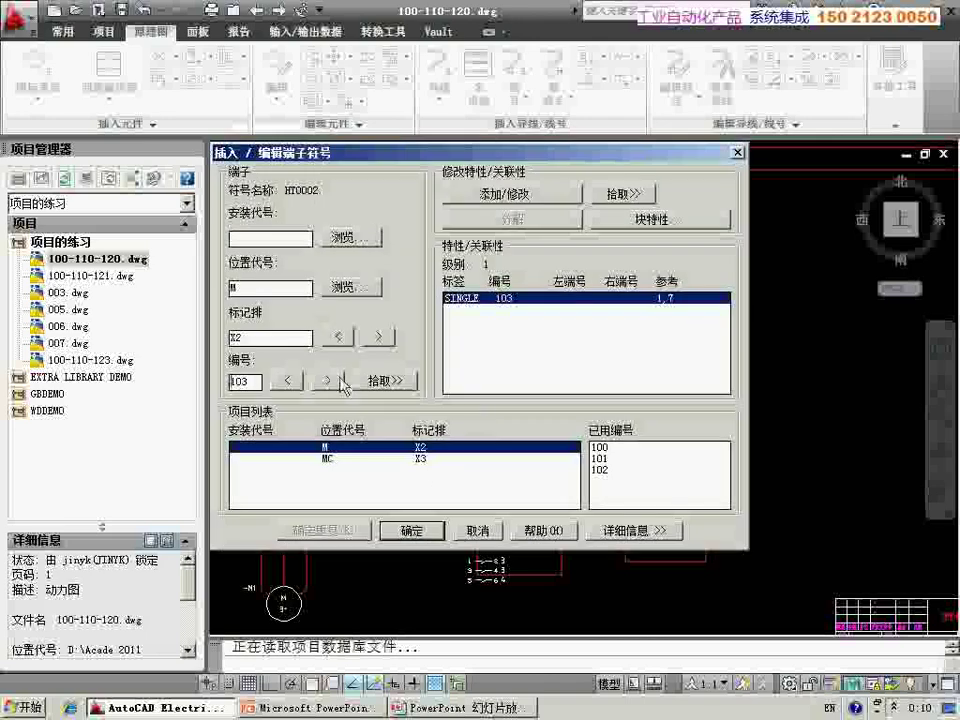
Place terminal 103 on the K1 coil wire, skip the next wire, and keep all remaining terminals
{"action": "left_click", "coordinate": [411, 531]}
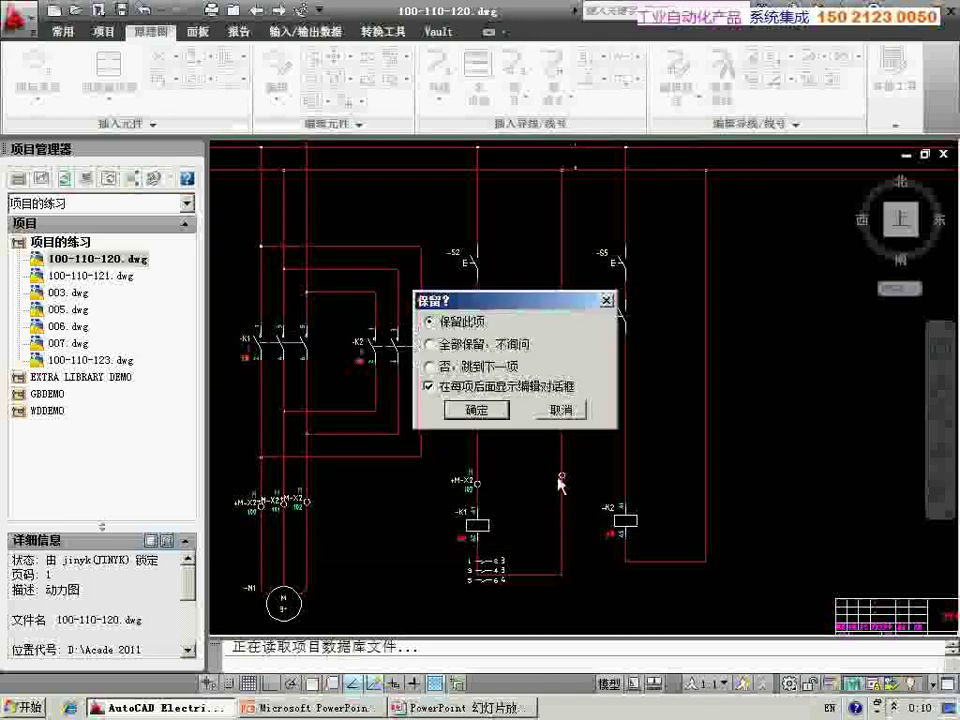
{"action": "left_click", "coordinate": [430, 366]}
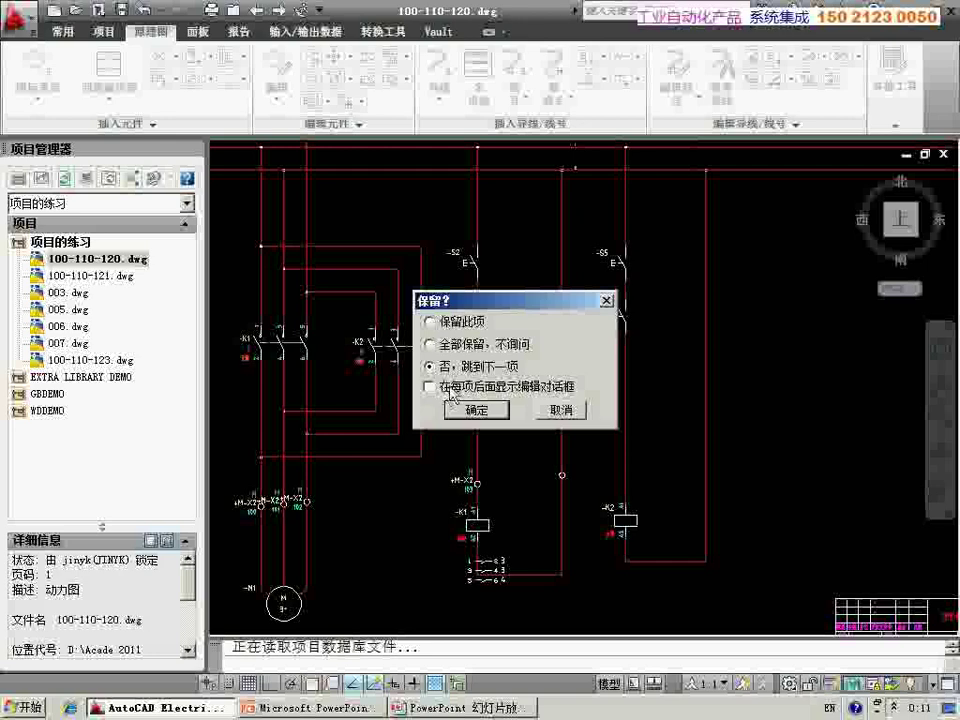
{"action": "left_click", "coordinate": [481, 418]}
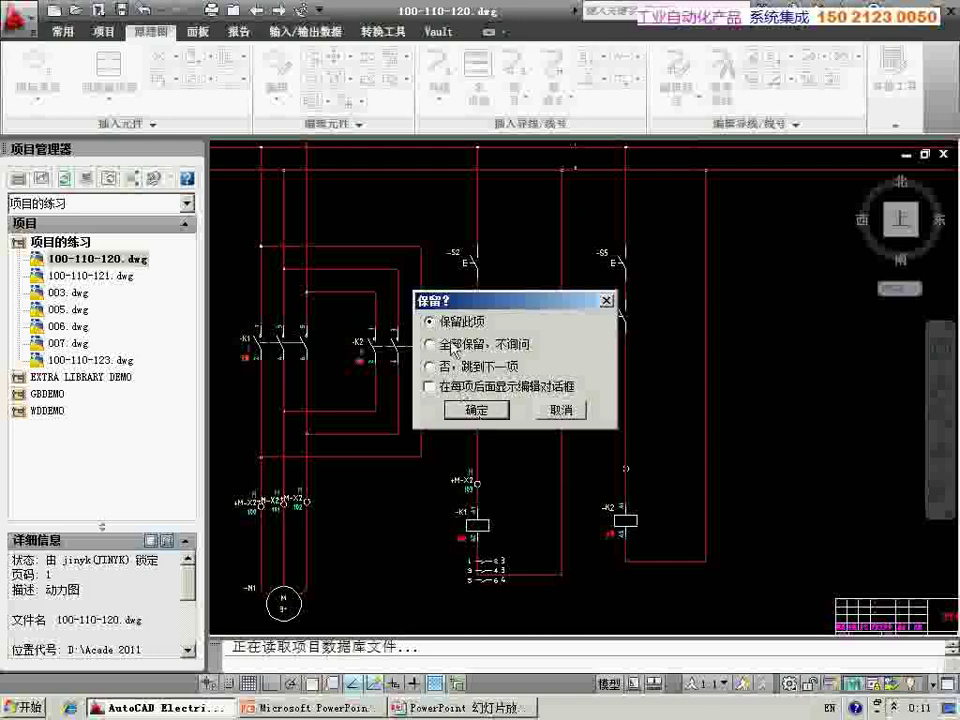
{"action": "left_click", "coordinate": [441, 347]}
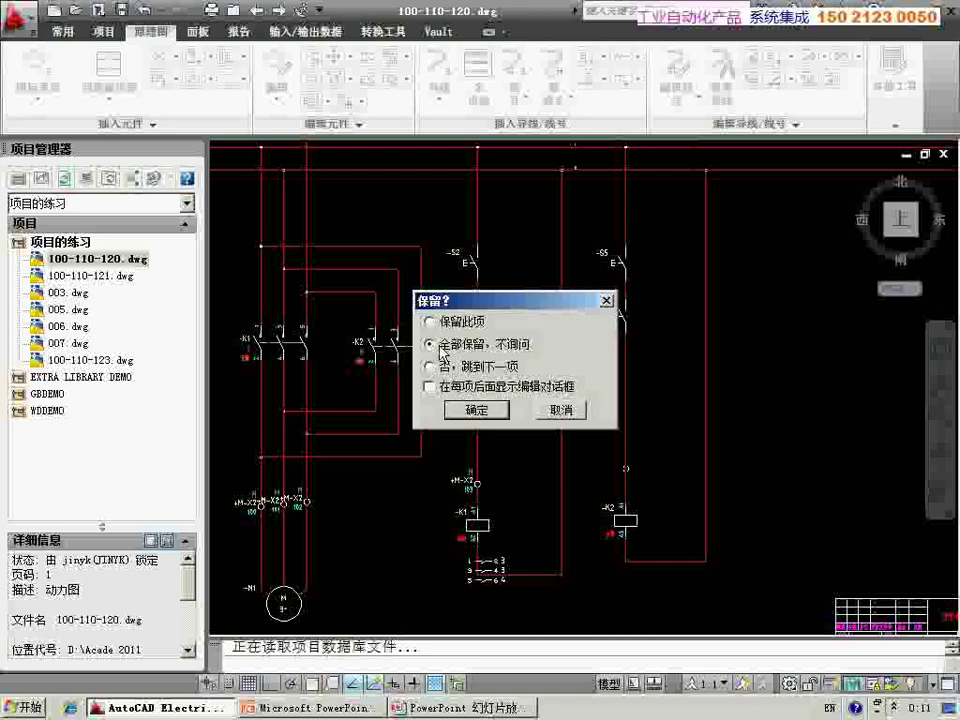
{"action": "left_click", "coordinate": [477, 411]}
{"action": "scroll", "coordinate": [243, 530], "scroll_direction": "up", "scroll_amount": 3}
Zoom out to the whole sheet, then zoom and pan onto the S2/S3 and S5/S4 switch rungs
{"action": "scroll", "coordinate": [262, 450], "scroll_direction": "up", "scroll_amount": 2}
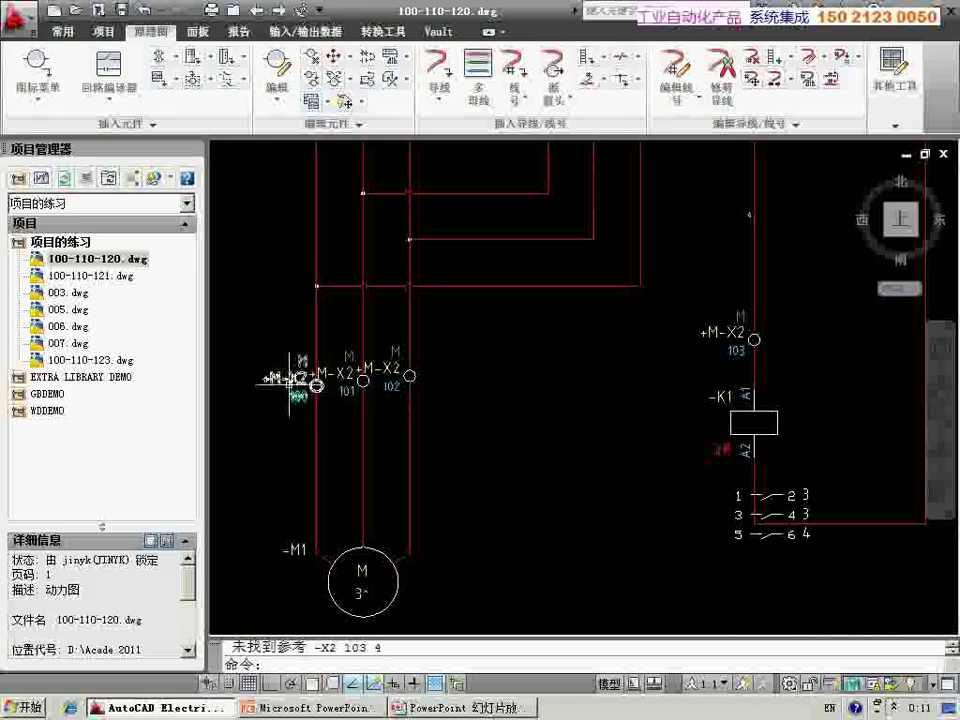
{"action": "scroll", "coordinate": [281, 386], "scroll_direction": "up", "scroll_amount": 3}
{"action": "scroll", "coordinate": [289, 396], "scroll_direction": "down", "scroll_amount": 2}
{"action": "scroll", "coordinate": [281, 422], "scroll_direction": "down", "scroll_amount": 1}
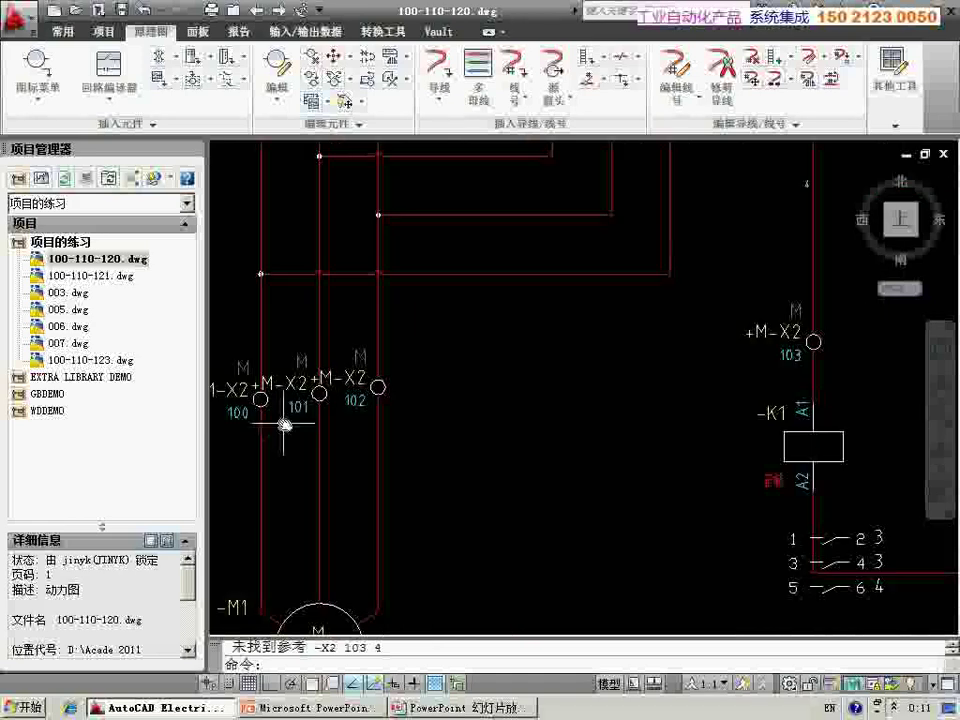
{"action": "scroll", "coordinate": [275, 422], "scroll_direction": "down", "scroll_amount": 2}
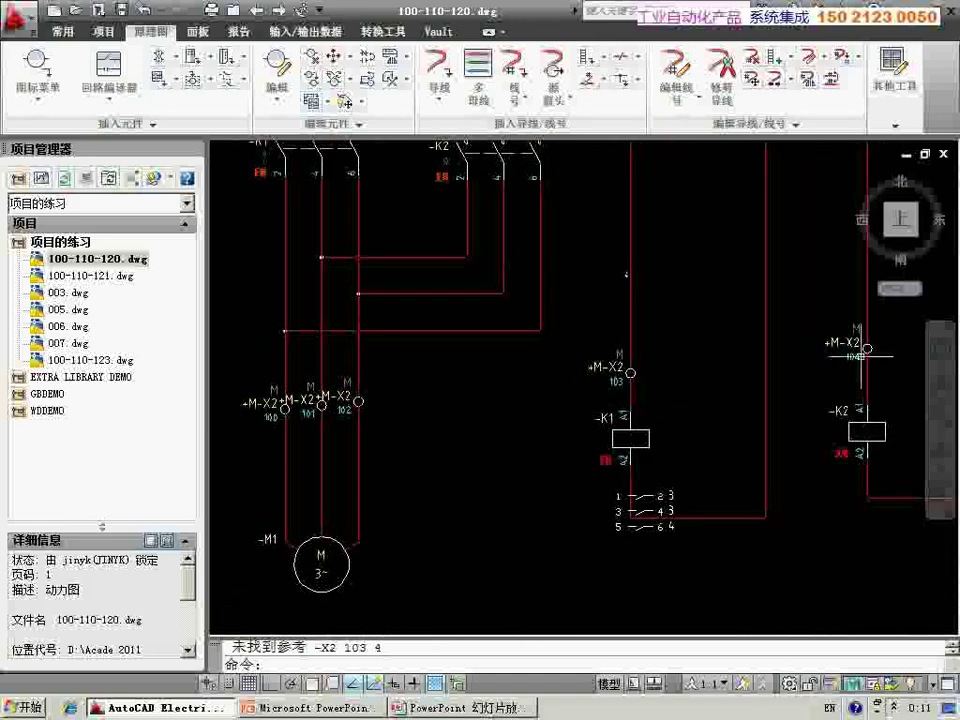
{"action": "scroll", "coordinate": [650, 275], "scroll_direction": "down", "scroll_amount": 1}
{"action": "scroll", "coordinate": [579, 396], "scroll_direction": "down", "scroll_amount": 1}
{"action": "scroll", "coordinate": [700, 430], "scroll_direction": "down", "scroll_amount": 2}
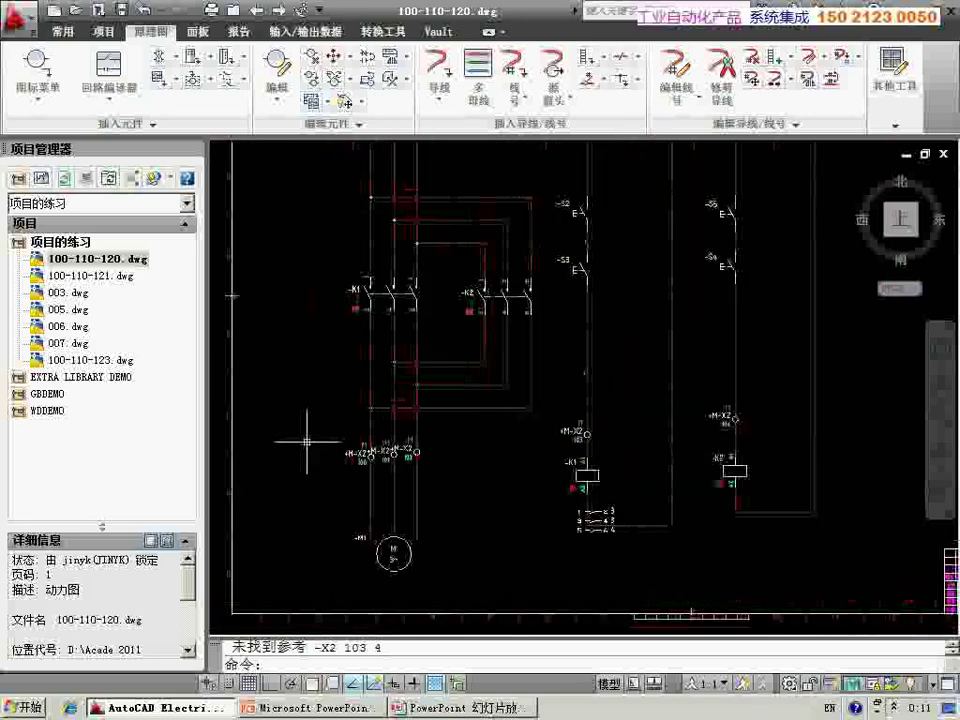
{"action": "scroll", "coordinate": [520, 470], "scroll_direction": "down", "scroll_amount": 1}
{"action": "scroll", "coordinate": [556, 458], "scroll_direction": "down", "scroll_amount": 2}
{"action": "scroll", "coordinate": [545, 455], "scroll_direction": "up", "scroll_amount": 2}
{"action": "scroll", "coordinate": [518, 450], "scroll_direction": "up", "scroll_amount": 1}
{"action": "scroll", "coordinate": [520, 452], "scroll_direction": "up", "scroll_amount": 1}
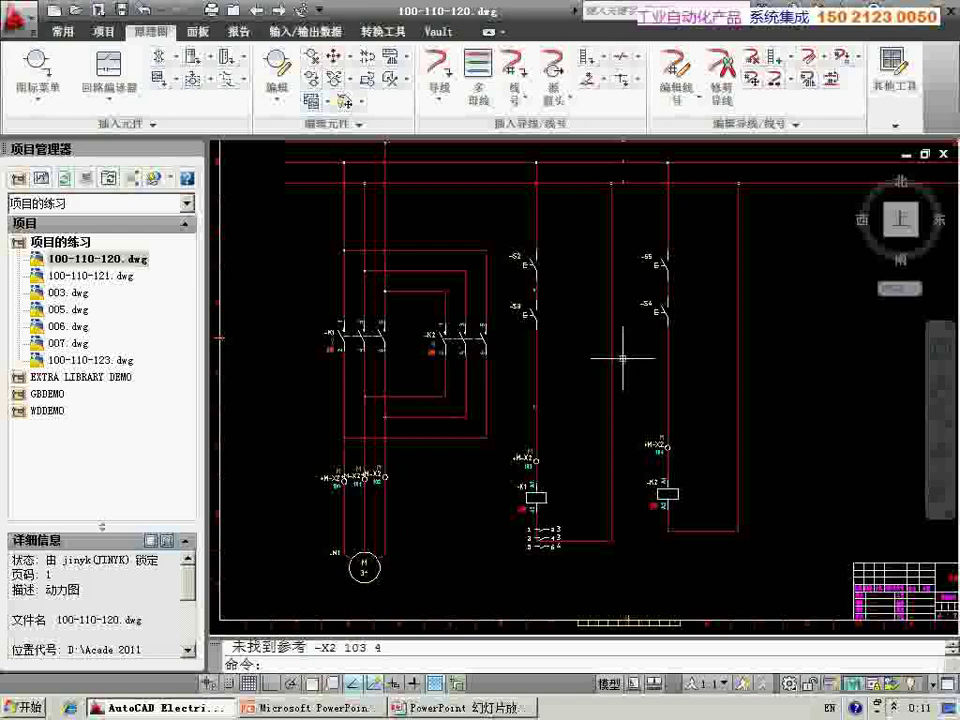
{"action": "scroll", "coordinate": [575, 332], "scroll_direction": "up", "scroll_amount": 5}
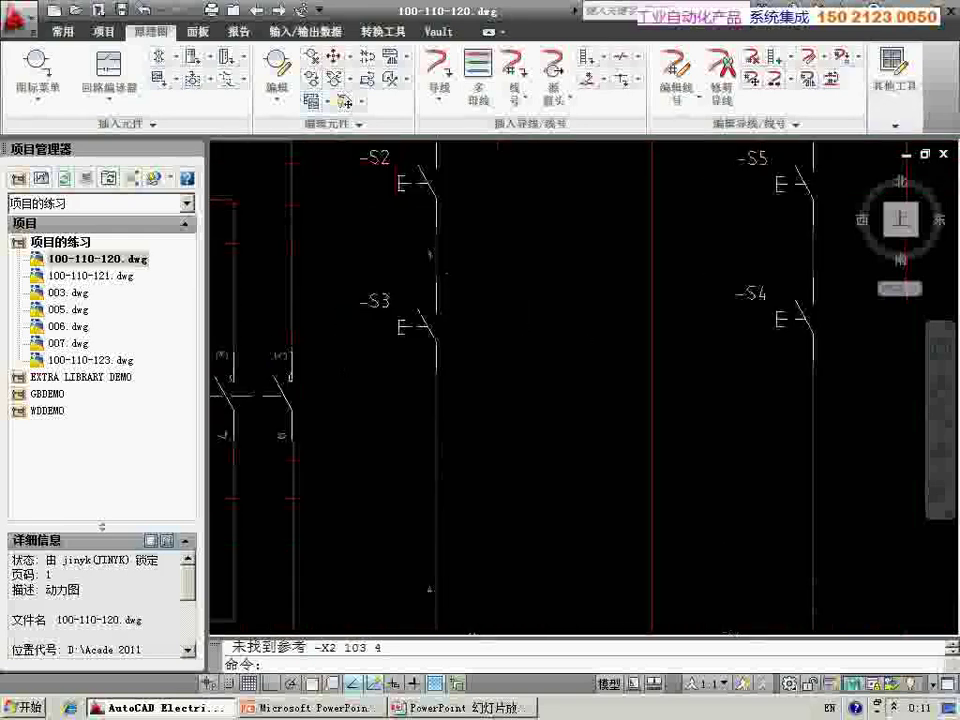
{"action": "scroll", "coordinate": [484, 321], "scroll_direction": "down", "scroll_amount": 2}
{"action": "middle_click_drag", "start_coordinate": [455, 412], "coordinate": [460, 252]}
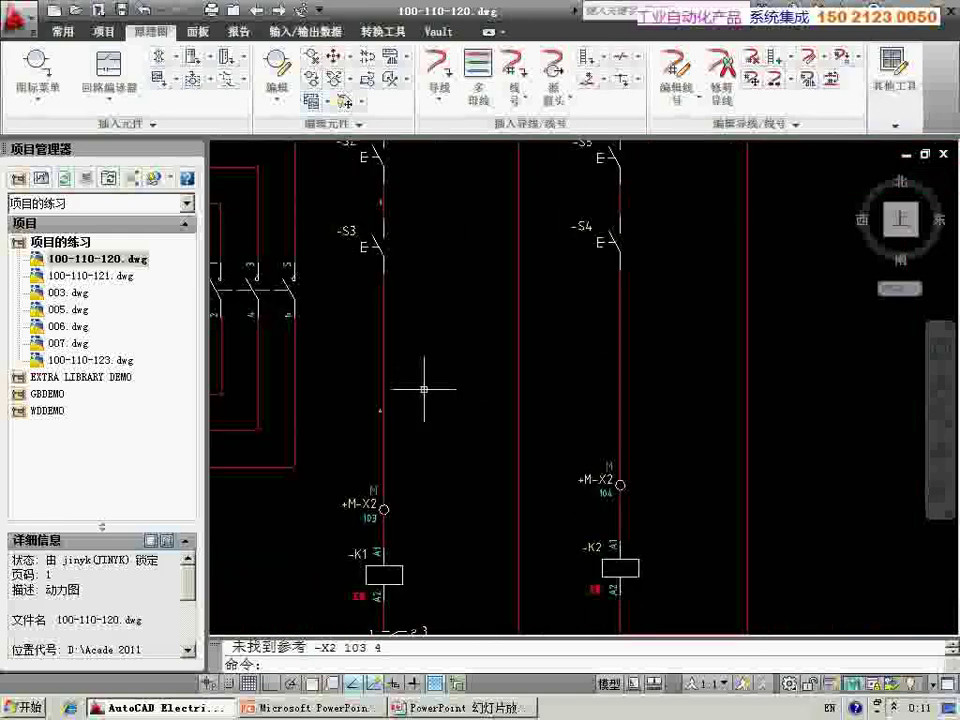
{"action": "middle_click_drag", "start_coordinate": [429, 388], "coordinate": [413, 604]}
{"action": "left_click", "coordinate": [437, 68]}
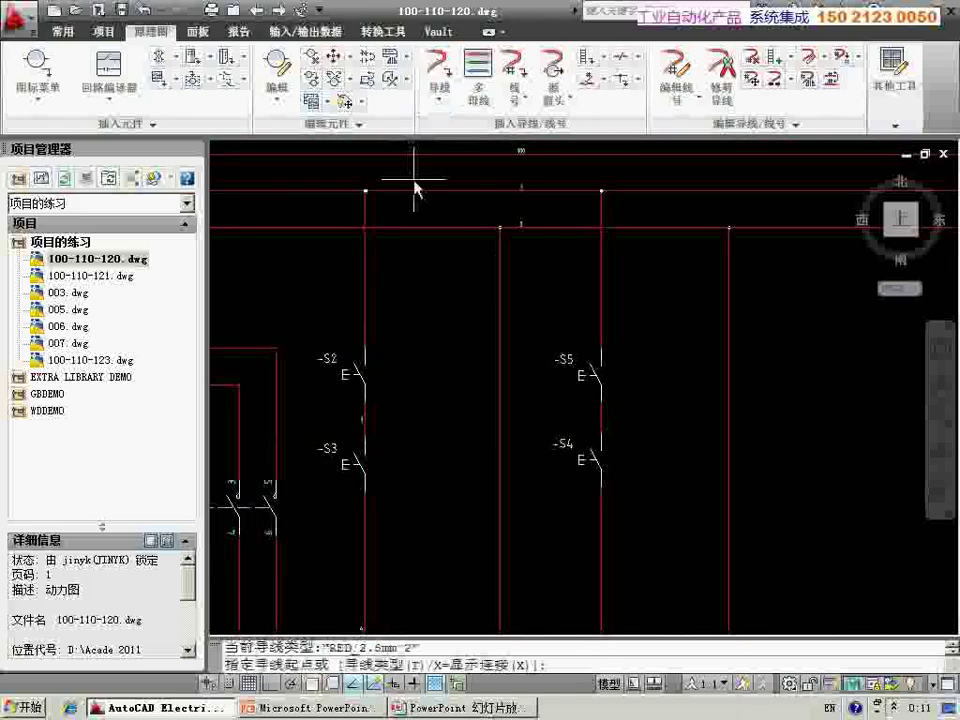
Draw a red wire loop from above -S2 to the junction below it
{"action": "left_click", "coordinate": [365, 291]}
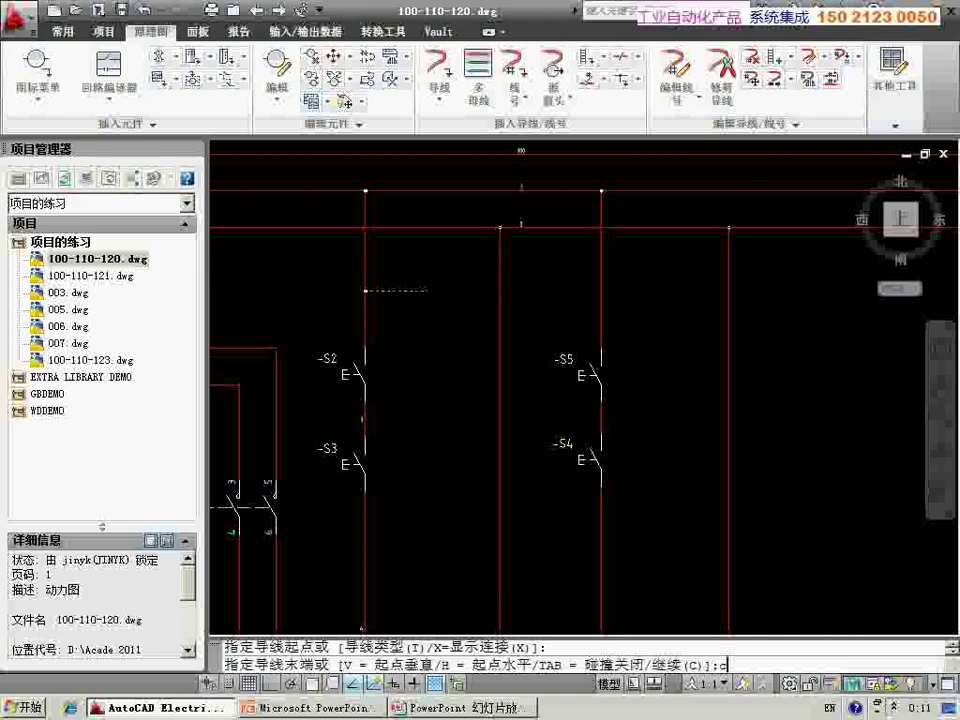
{"action": "type", "text": "c"}
{"action": "key", "text": "Return"}
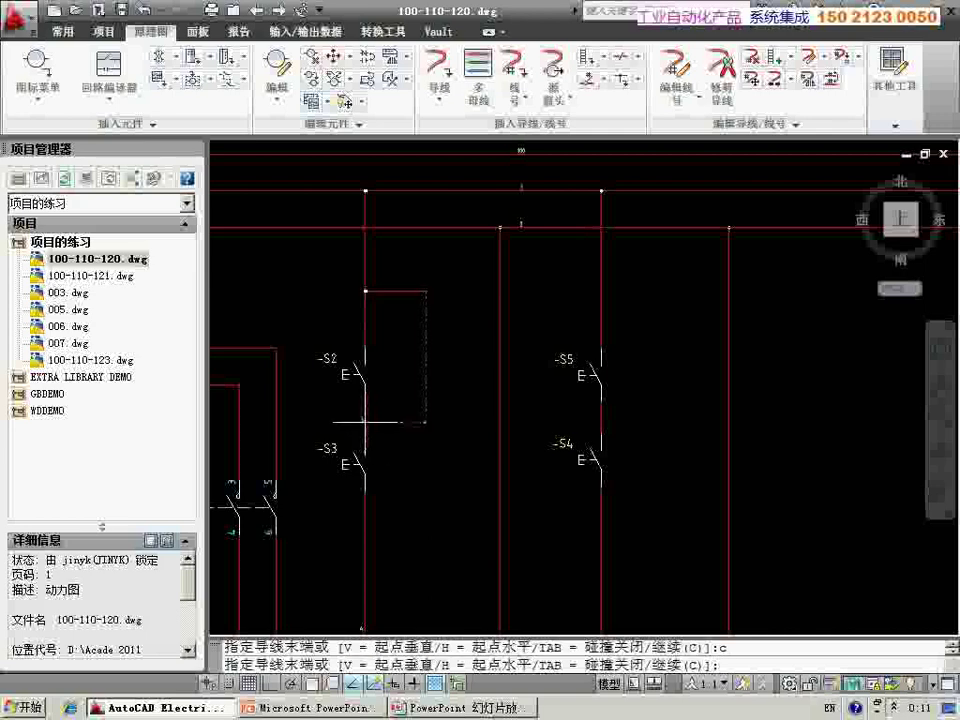
{"action": "left_click", "coordinate": [365, 422]}
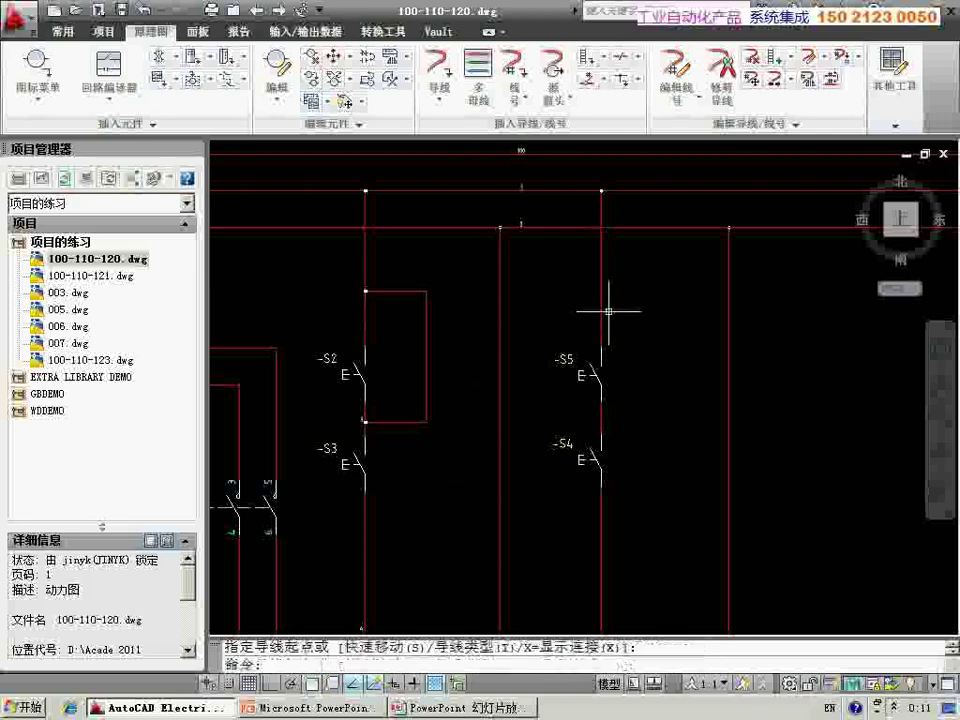
Draw a matching red wire loop around -S5, then bring the K1 and K2 coils into view
{"action": "left_click", "coordinate": [437, 70]}
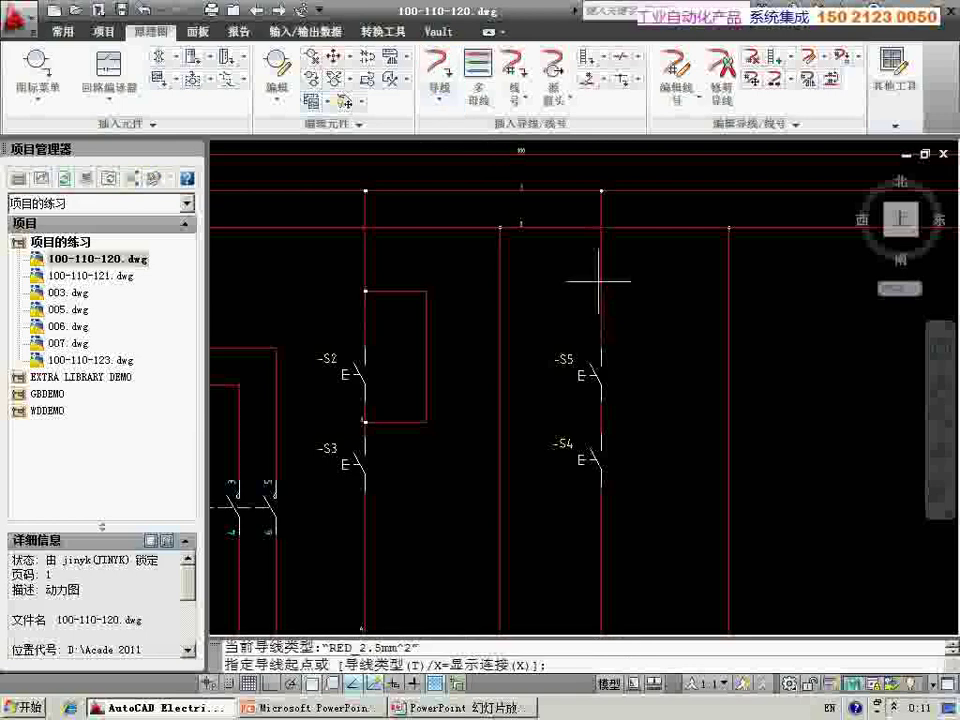
{"action": "left_click", "coordinate": [601, 286]}
{"action": "type", "text": "c"}
{"action": "key", "text": "Return"}
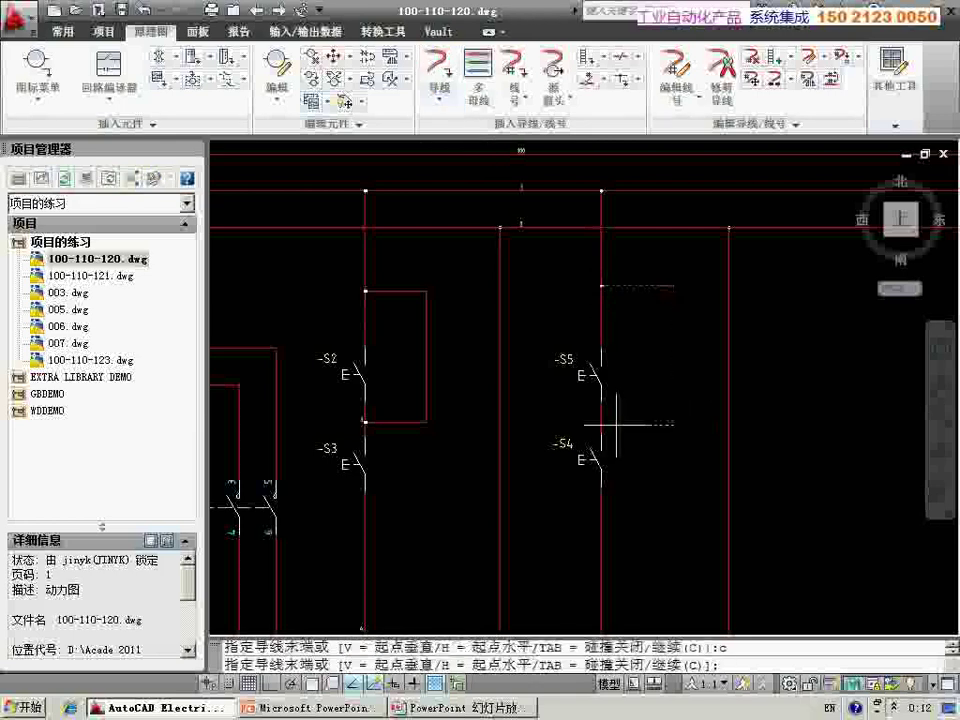
{"action": "left_click", "coordinate": [601, 423]}
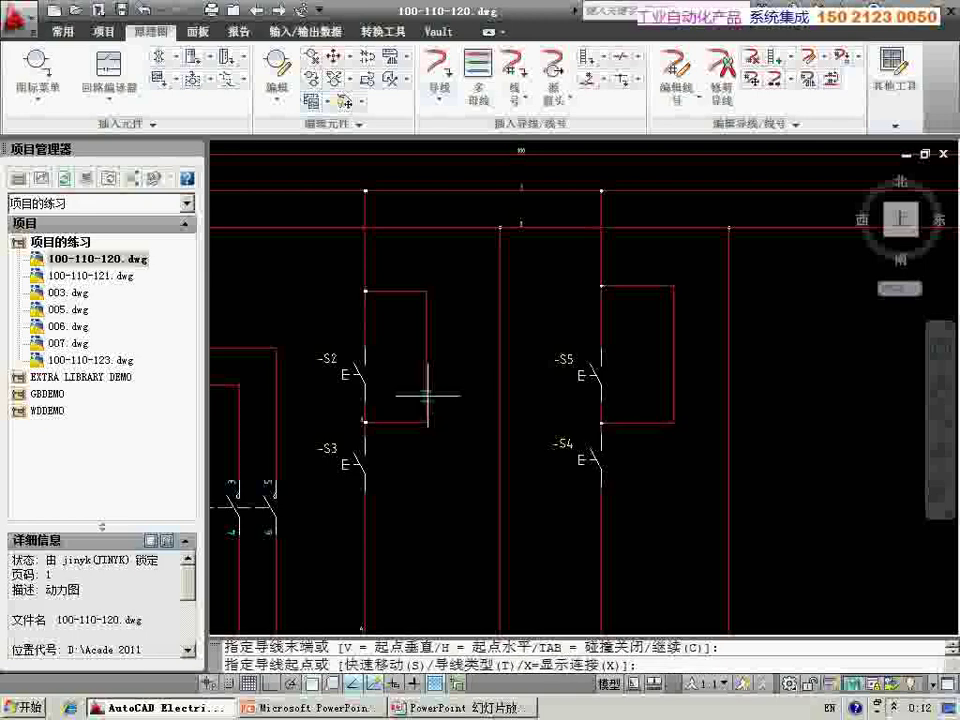
{"action": "scroll", "coordinate": [459, 428], "scroll_direction": "down", "scroll_amount": 1}
{"action": "middle_click_drag", "start_coordinate": [459, 426], "coordinate": [463, 399]}
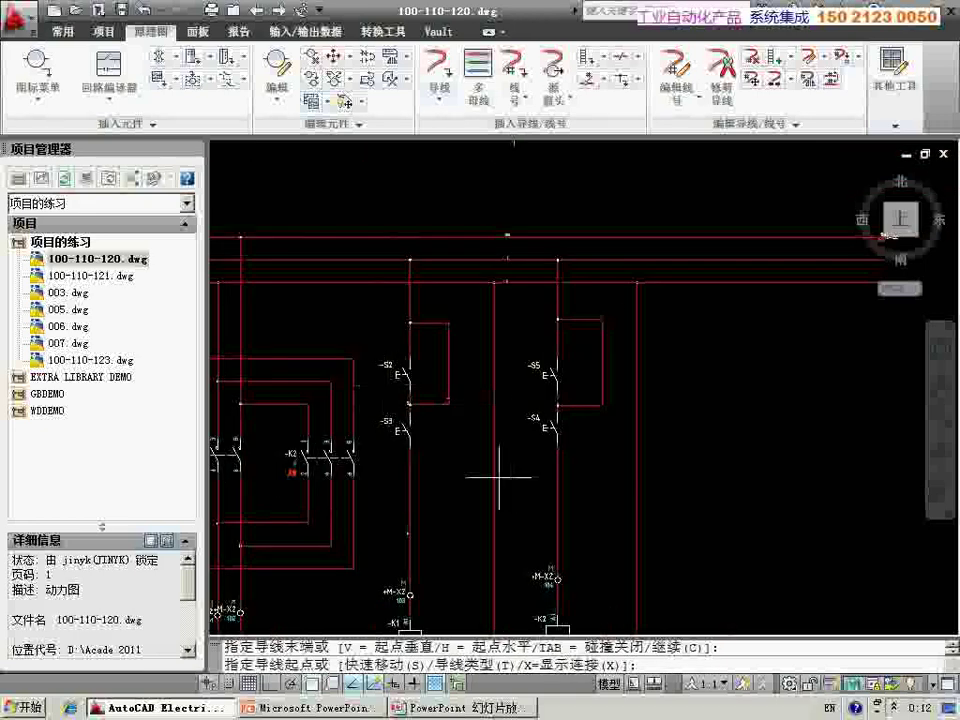
{"action": "middle_click_drag", "start_coordinate": [497, 476], "coordinate": [527, 390]}
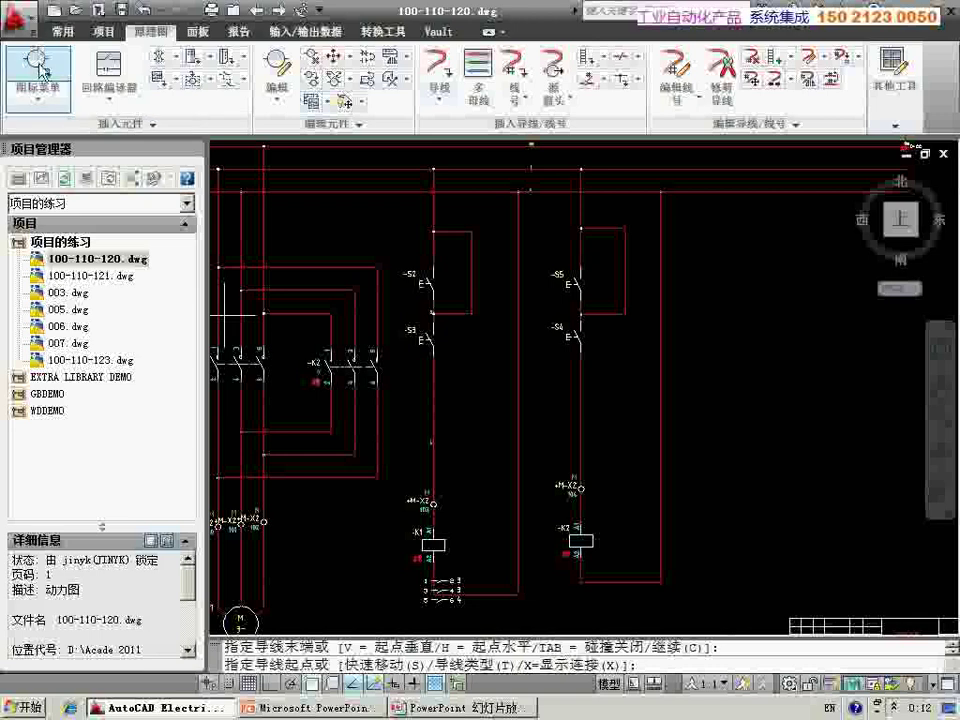
{"action": "left_click", "coordinate": [40, 75]}
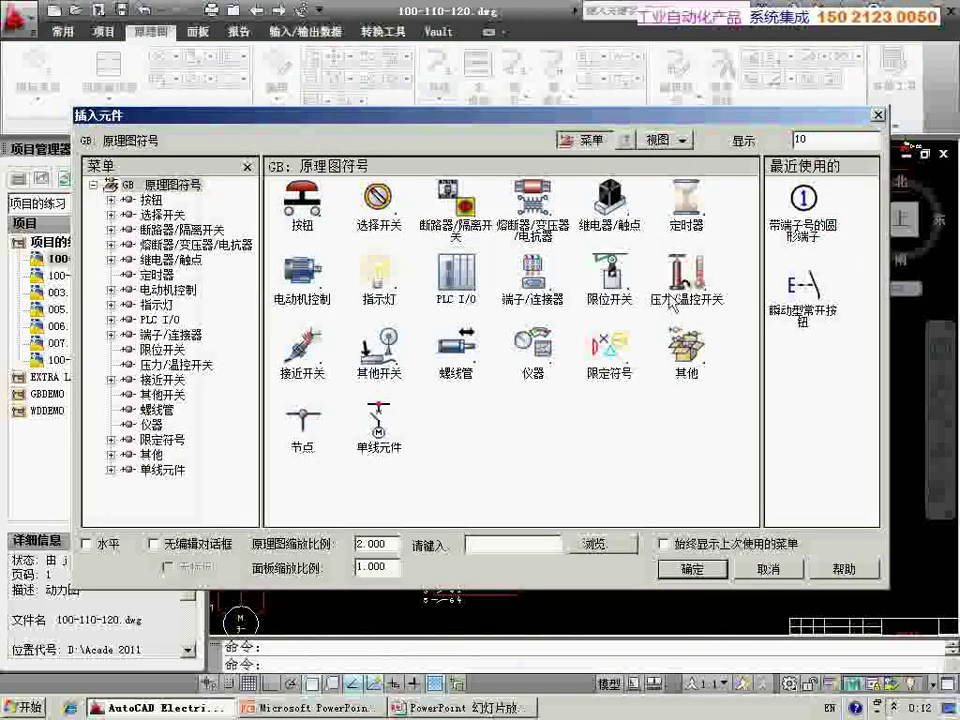
Insert a normally open contact in the S2 loop, linked to coil K1 as pins 8/7 '正转'
{"action": "left_click", "coordinate": [610, 228]}
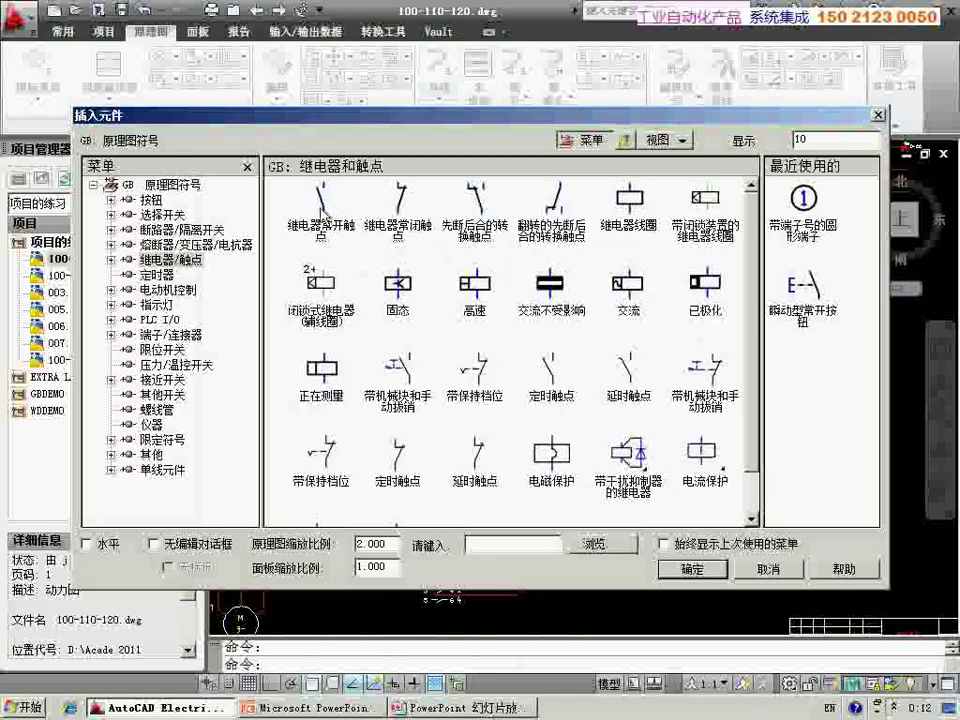
{"action": "left_click", "coordinate": [341, 229]}
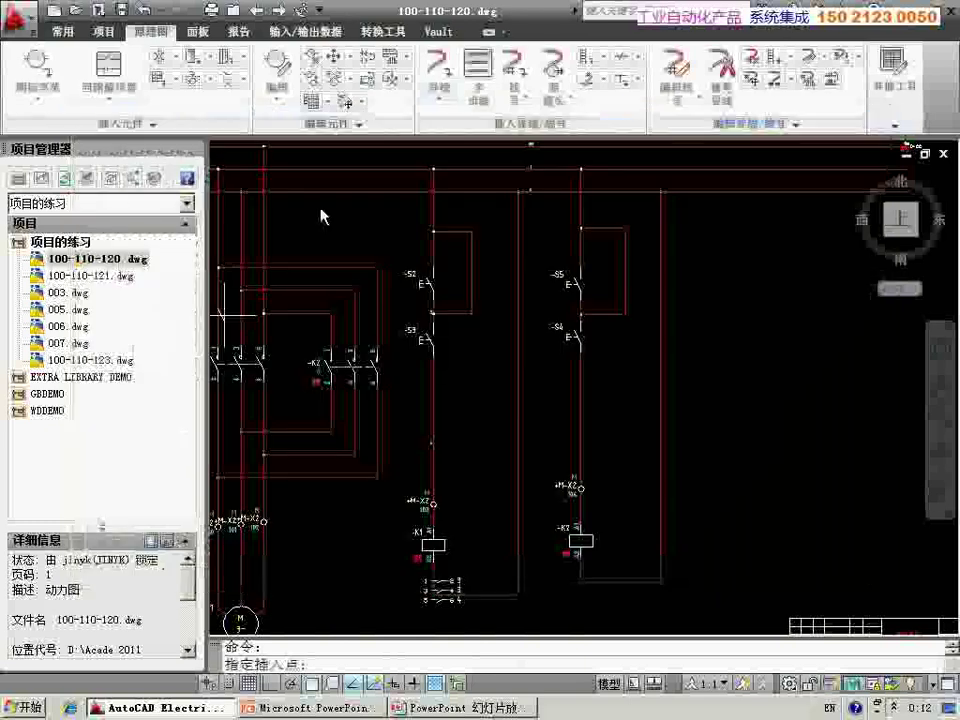
{"action": "left_click", "coordinate": [482, 279]}
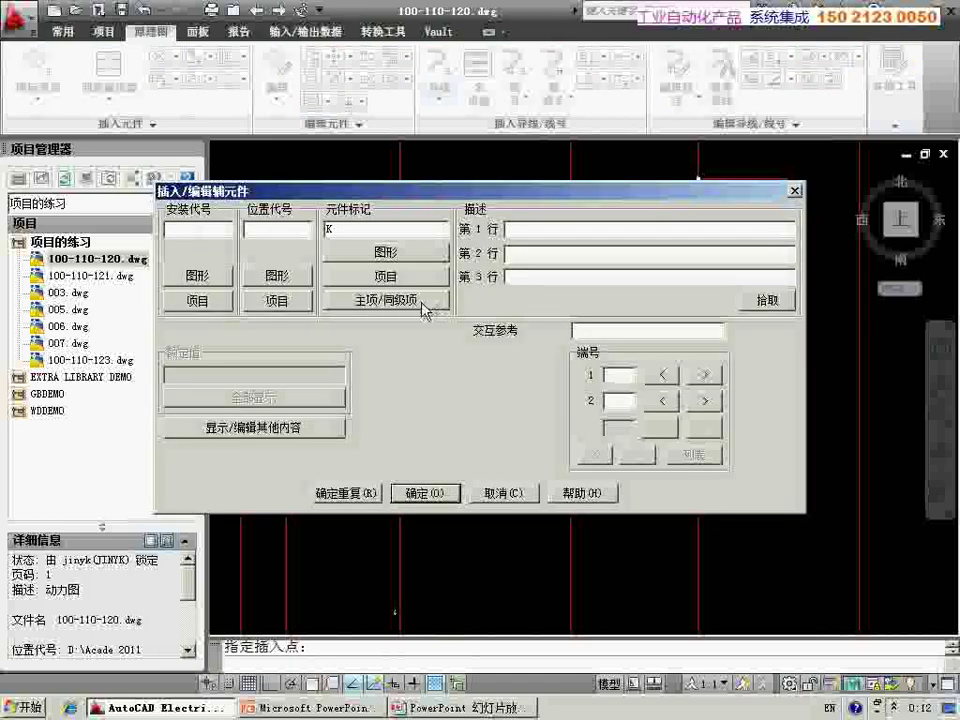
{"action": "left_click", "coordinate": [425, 493]}
{"action": "scroll", "coordinate": [435, 493], "scroll_direction": "down", "scroll_amount": 2}
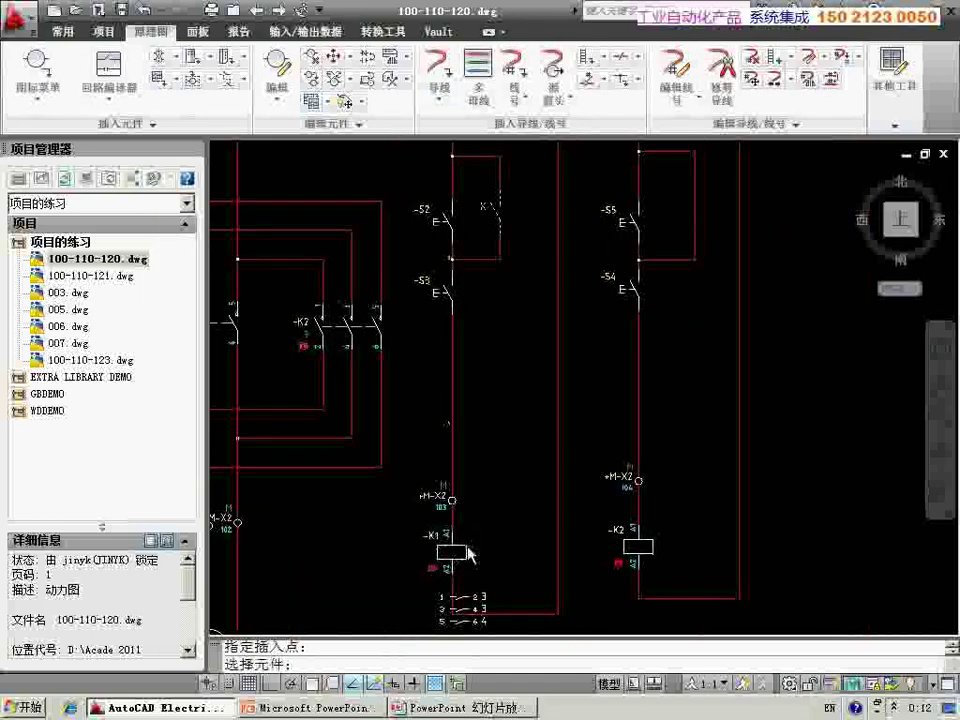
{"action": "left_click", "coordinate": [462, 550]}
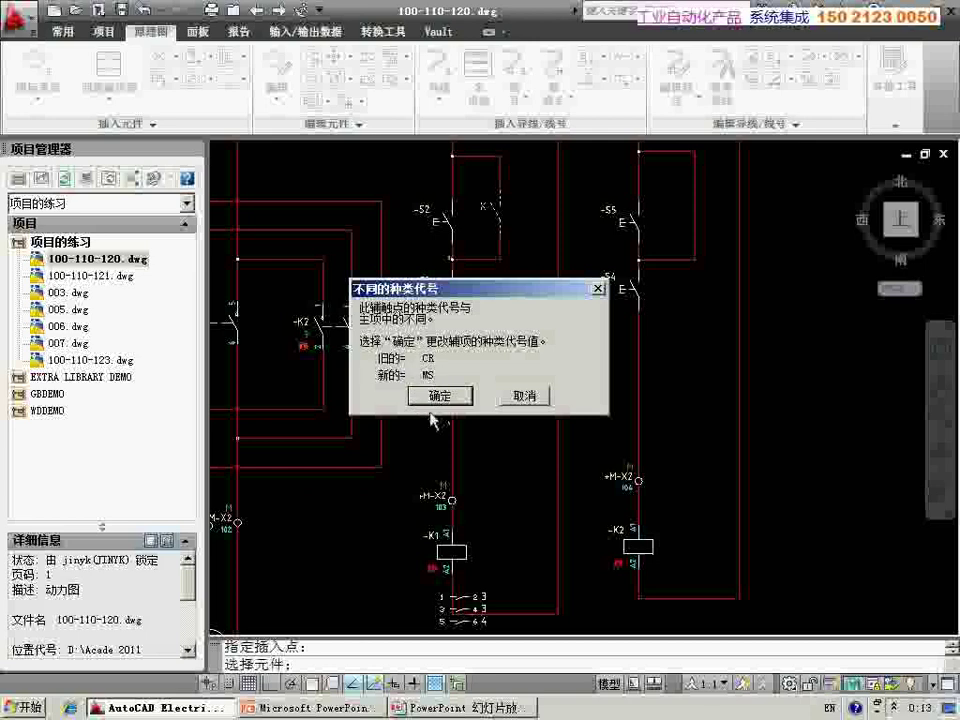
{"action": "left_click", "coordinate": [441, 397]}
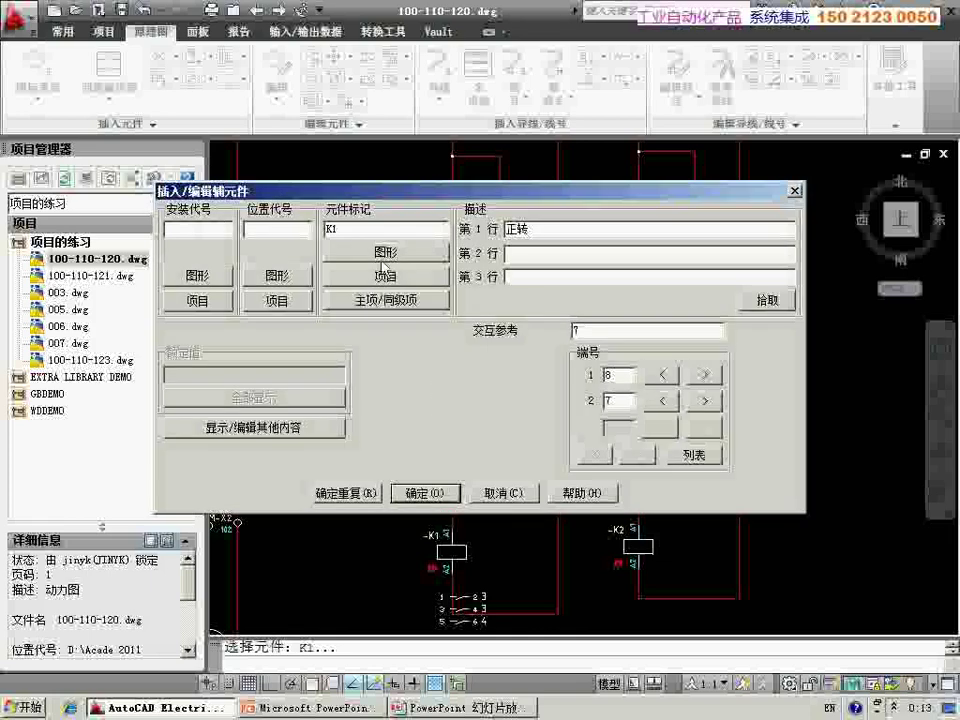
{"action": "left_click", "coordinate": [421, 494]}
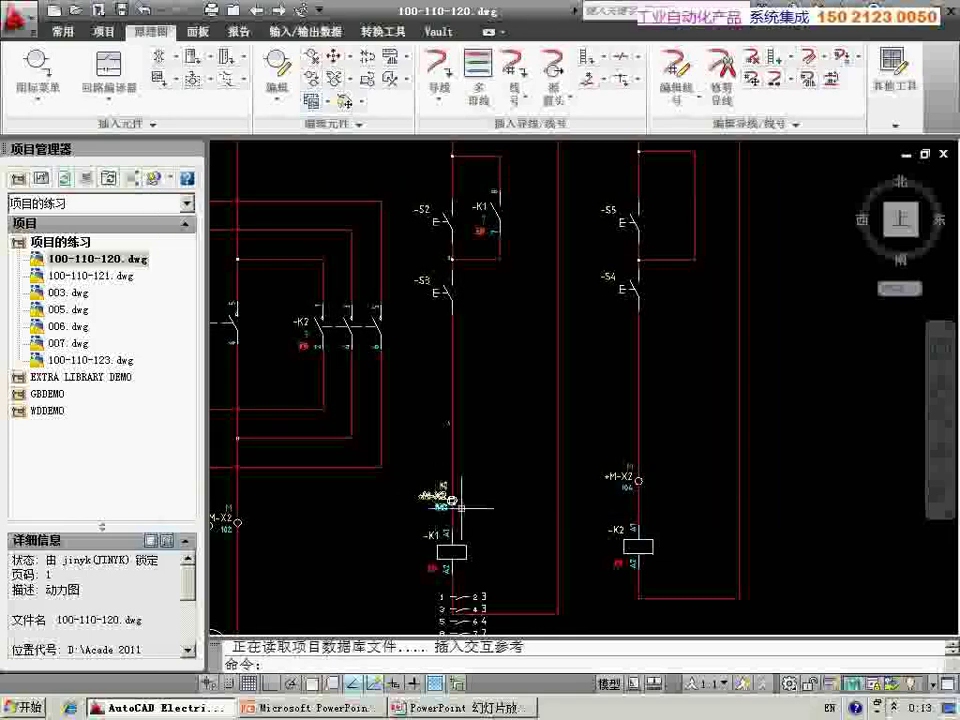
{"action": "scroll", "coordinate": [428, 503], "scroll_direction": "up", "scroll_amount": 2}
{"action": "scroll", "coordinate": [445, 515], "scroll_direction": "up", "scroll_amount": 3}
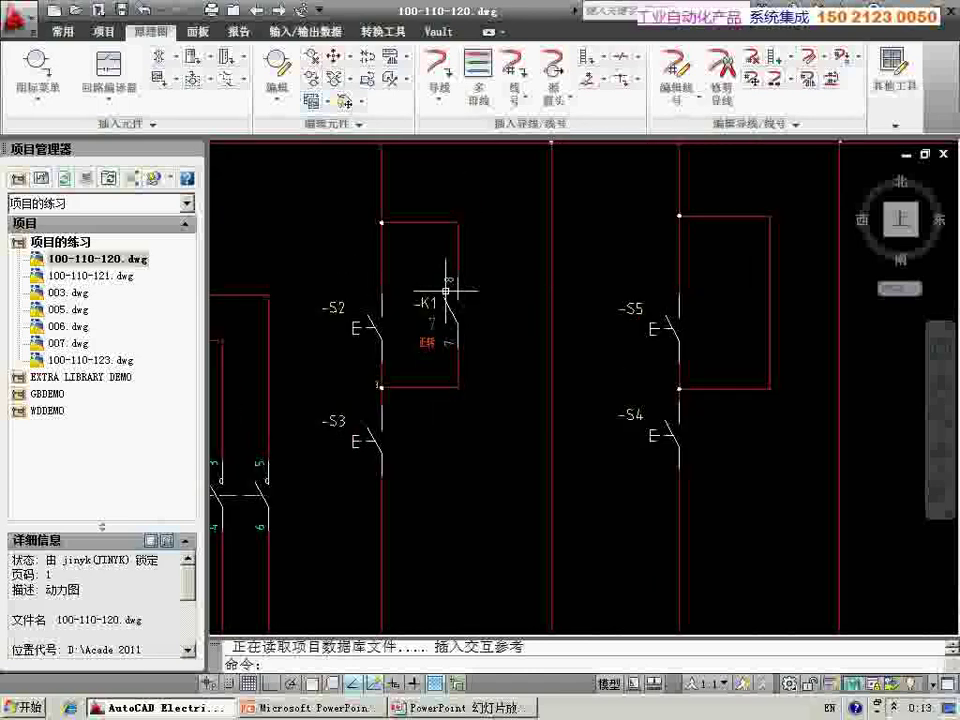
{"action": "scroll", "coordinate": [446, 290], "scroll_direction": "down", "scroll_amount": 2}
{"action": "scroll", "coordinate": [330, 289], "scroll_direction": "down", "scroll_amount": 3}
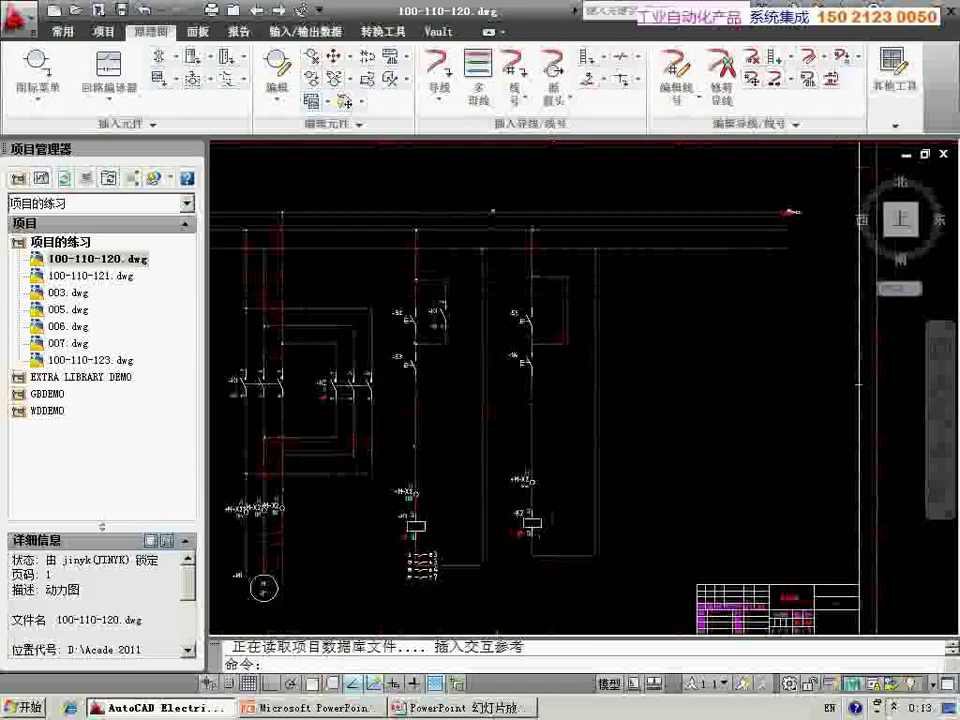
{"action": "left_click", "coordinate": [38, 62]}
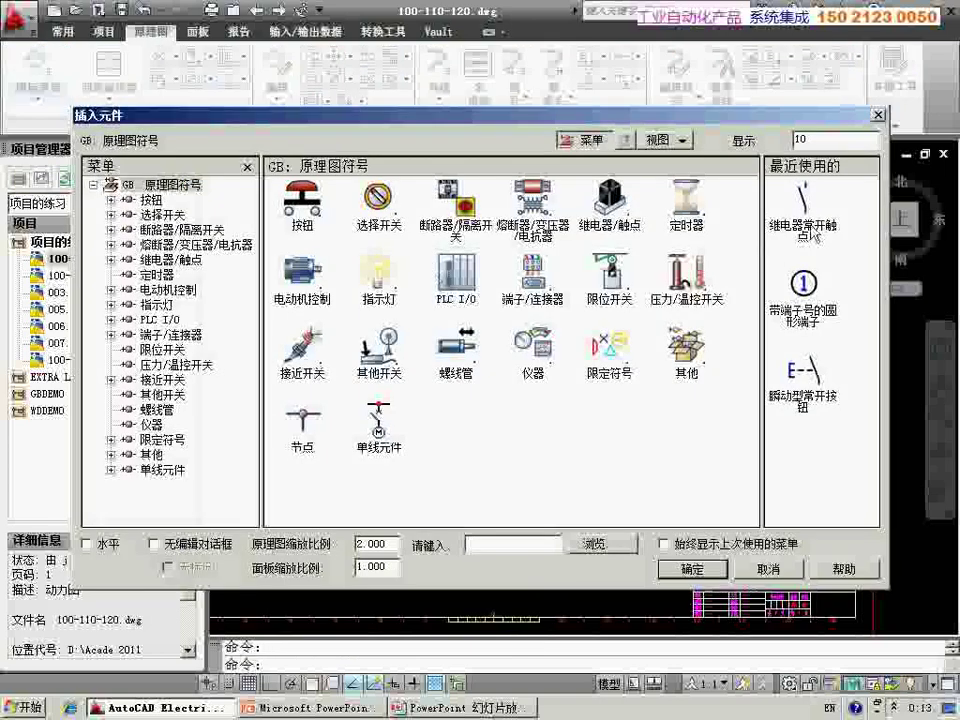
{"action": "left_click", "coordinate": [800, 195]}
{"action": "scroll", "coordinate": [557, 280], "scroll_direction": "up", "scroll_amount": 3}
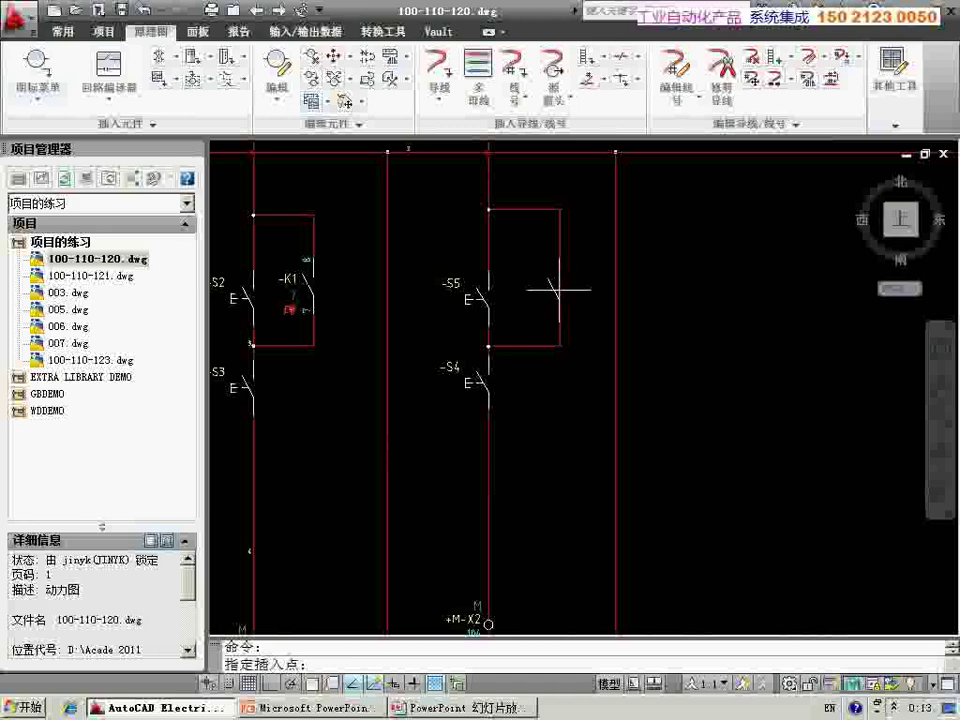
{"action": "left_click", "coordinate": [561, 285]}
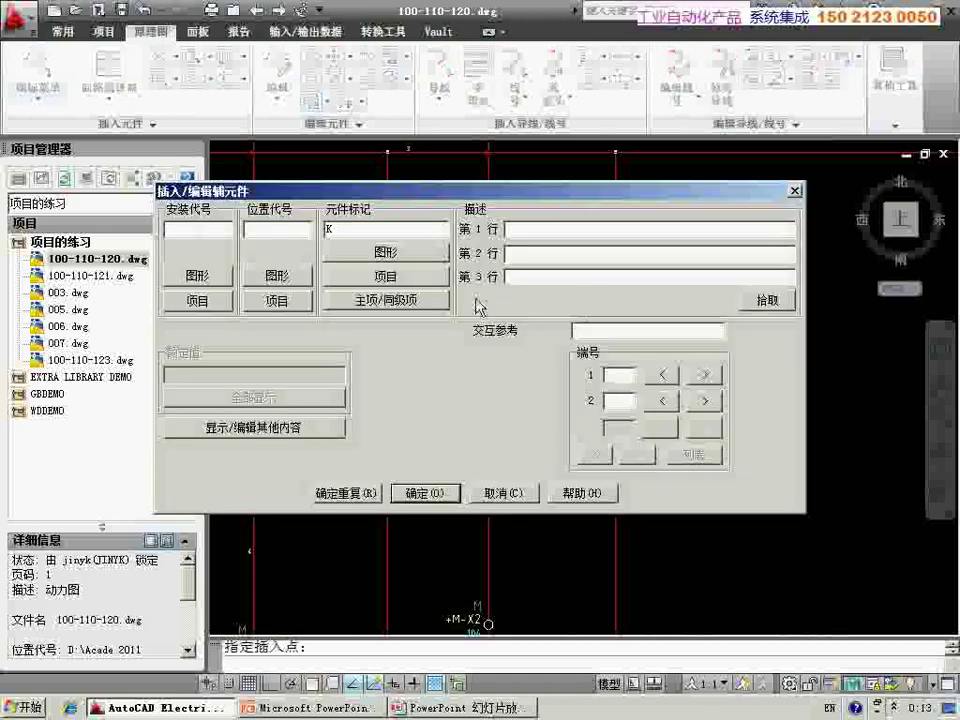
{"action": "key", "text": "Return"}
{"action": "middle_click_drag", "start_coordinate": [414, 461], "coordinate": [588, 282]}
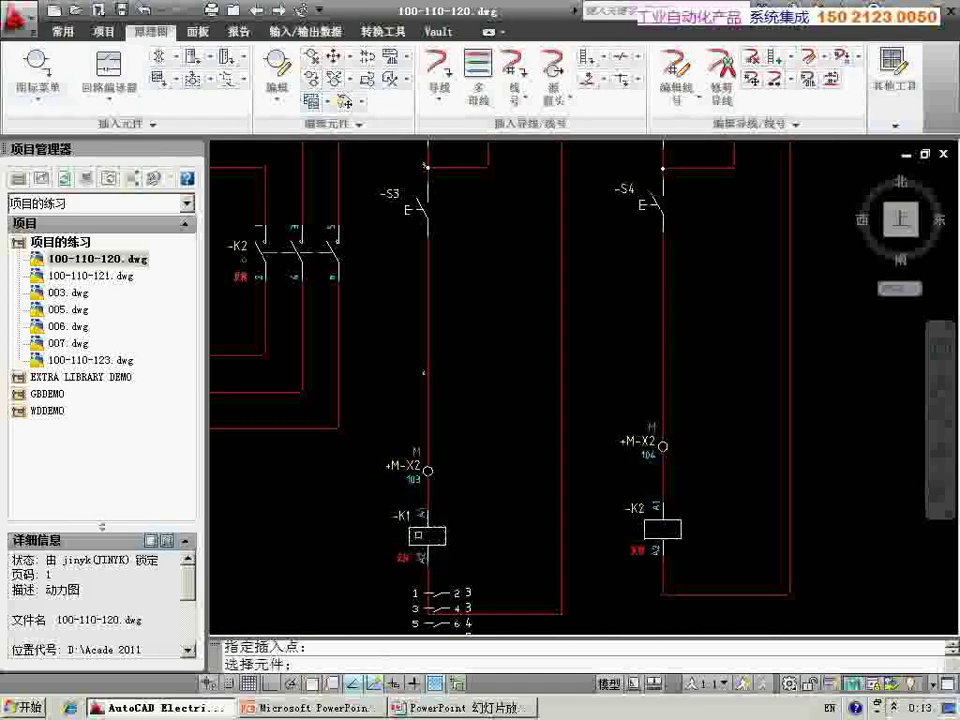
{"action": "scroll", "coordinate": [424, 536], "scroll_direction": "down", "scroll_amount": 3}
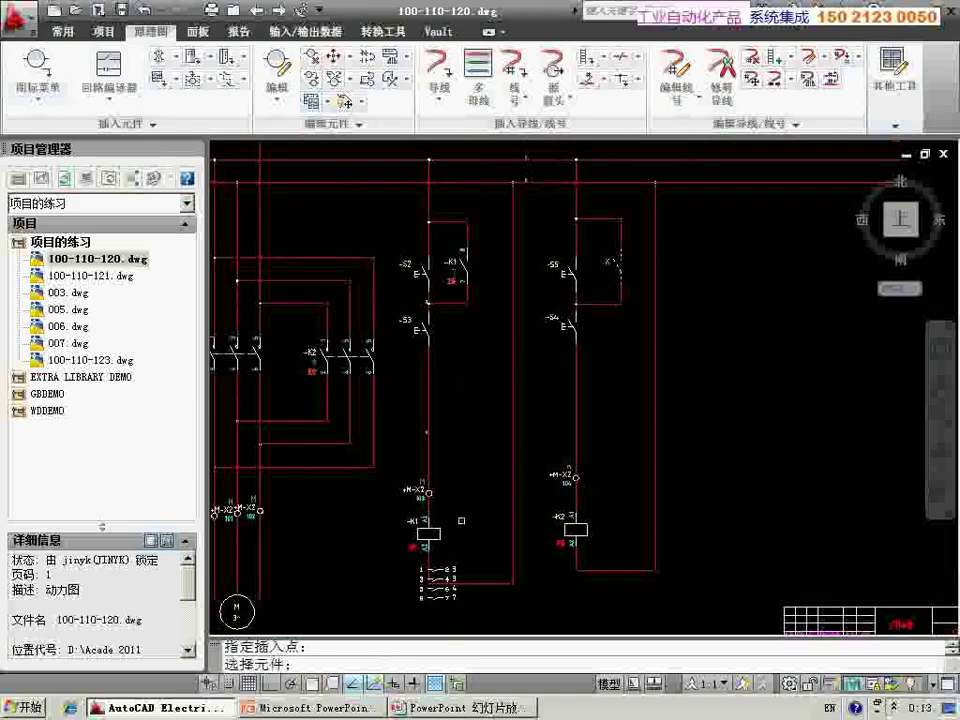
{"action": "left_click", "coordinate": [430, 533]}
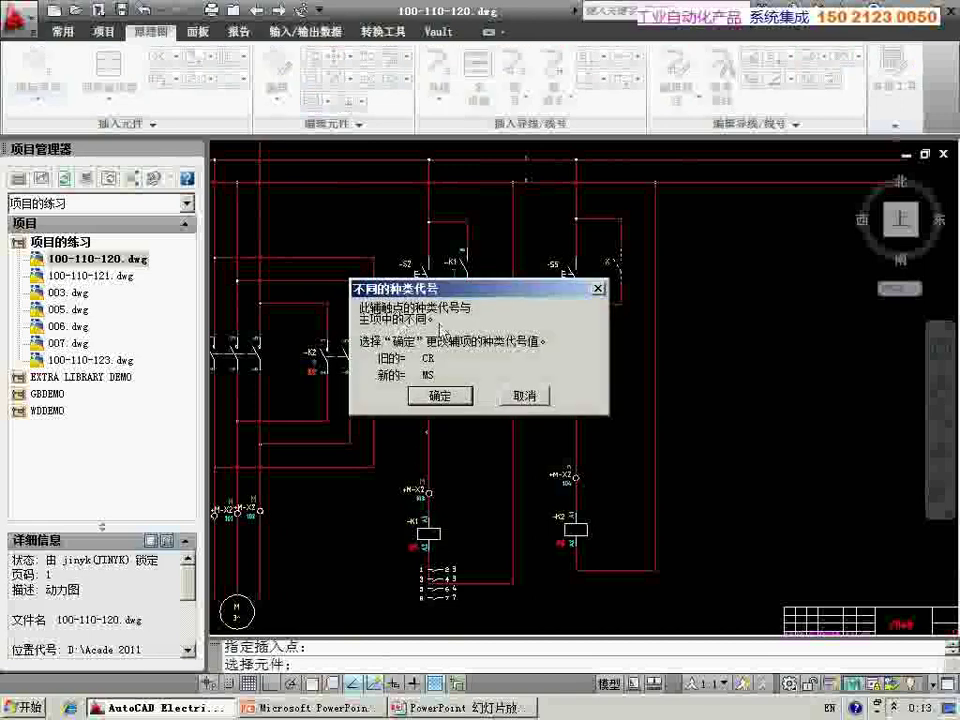
{"action": "left_click", "coordinate": [430, 398]}
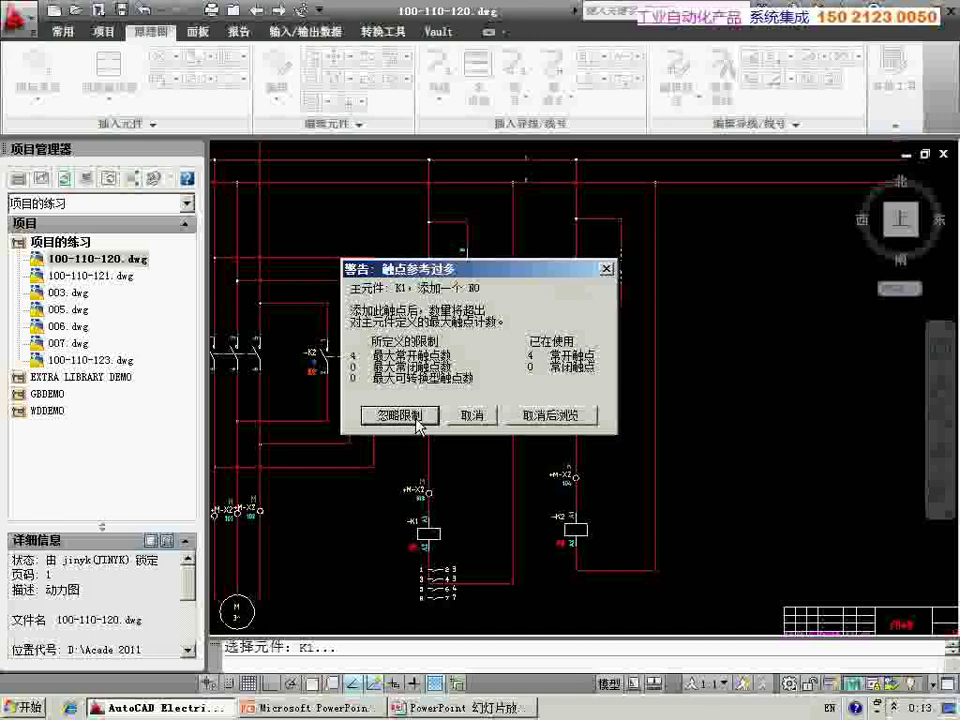
{"action": "left_click", "coordinate": [545, 415]}
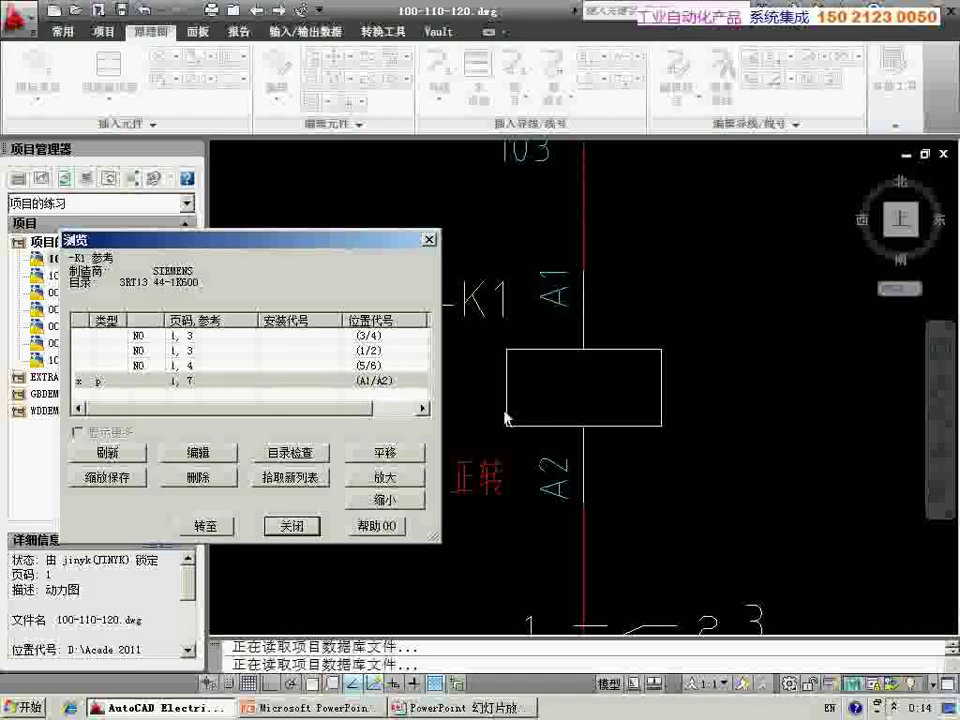
{"action": "left_click", "coordinate": [291, 525]}
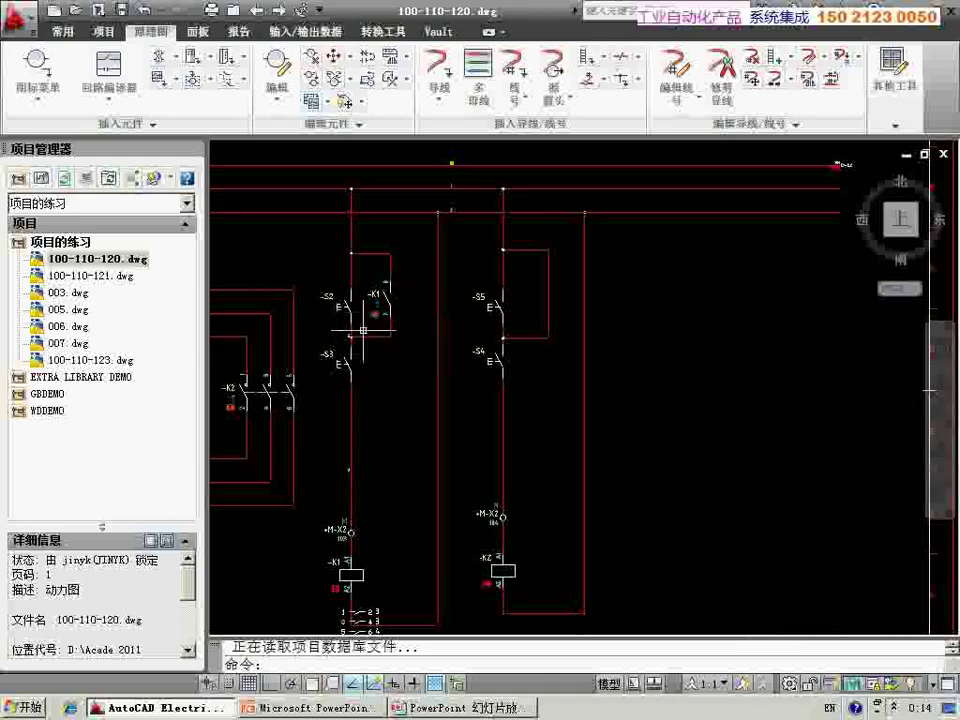
Insert a normally open contact beside -S5 and link it to the K2 reverse coil
{"action": "left_click", "coordinate": [38, 70]}
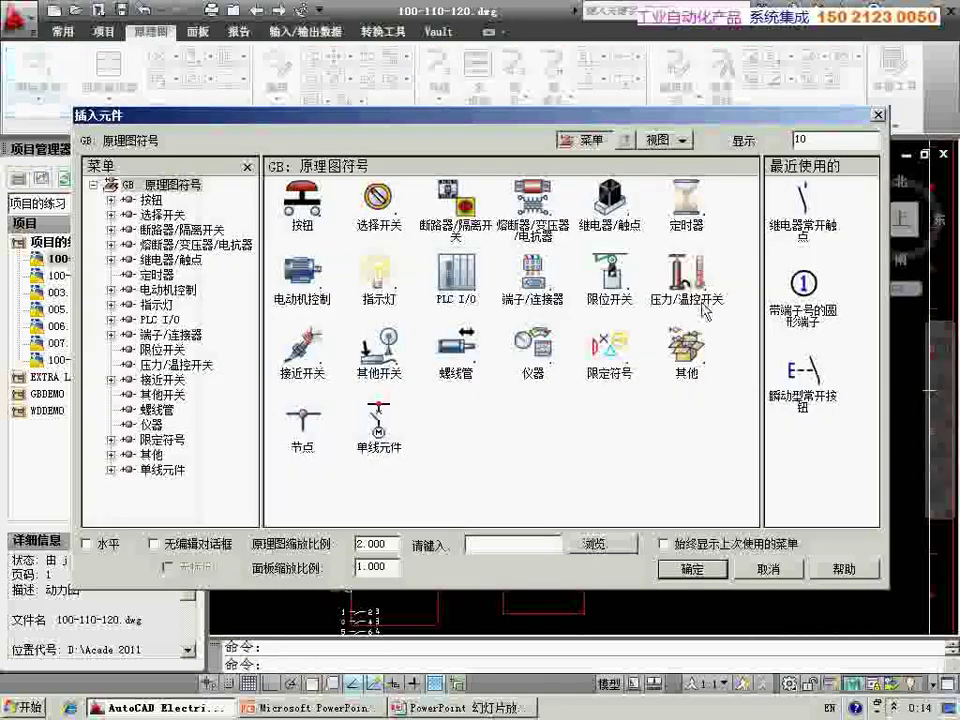
{"action": "left_click", "coordinate": [704, 308]}
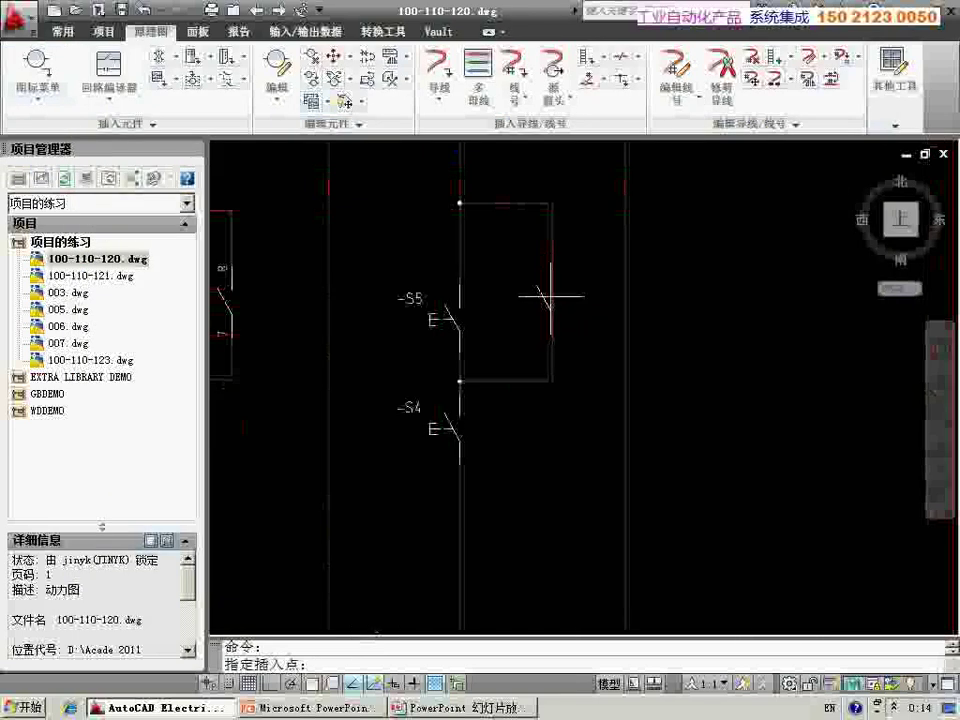
{"action": "left_click", "coordinate": [551, 290]}
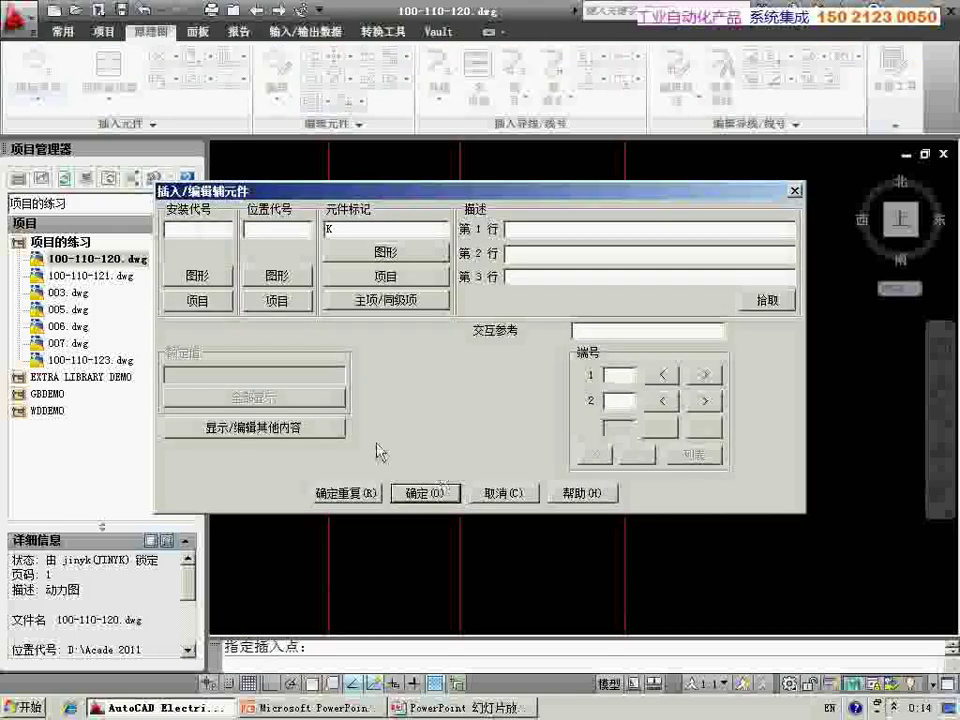
{"action": "left_click", "coordinate": [428, 300]}
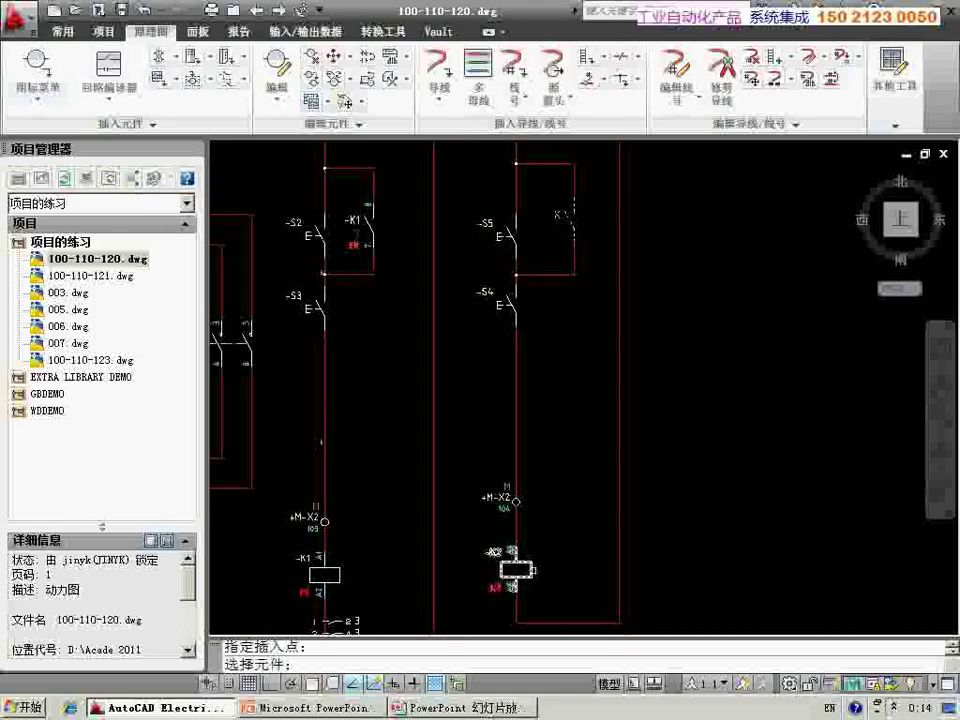
{"action": "left_click", "coordinate": [515, 569]}
{"action": "left_click", "coordinate": [437, 454]}
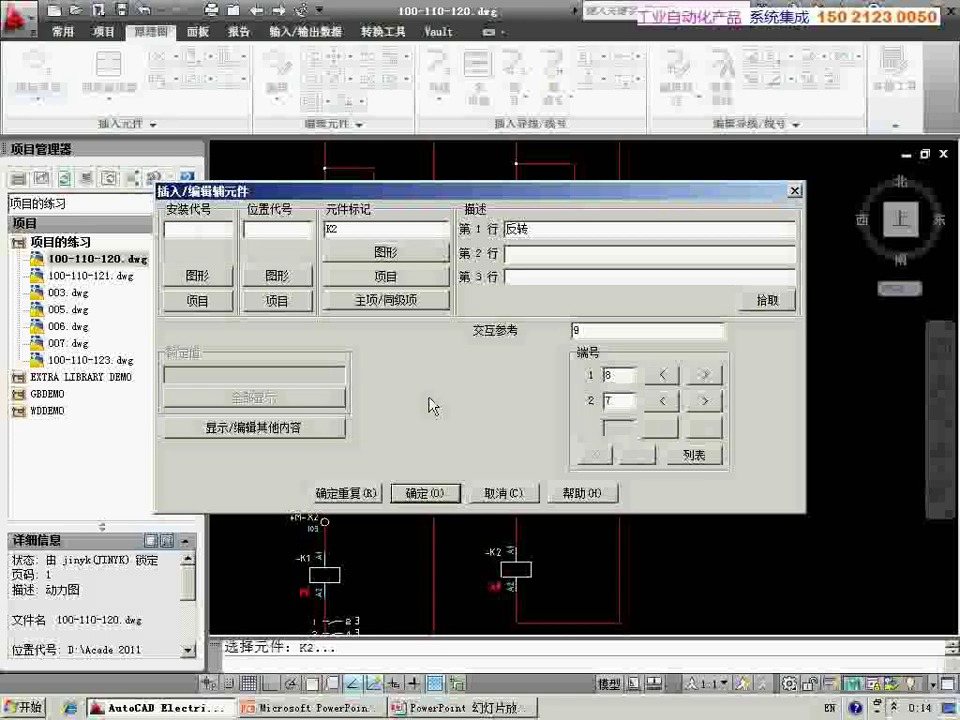
{"action": "left_click", "coordinate": [425, 492]}
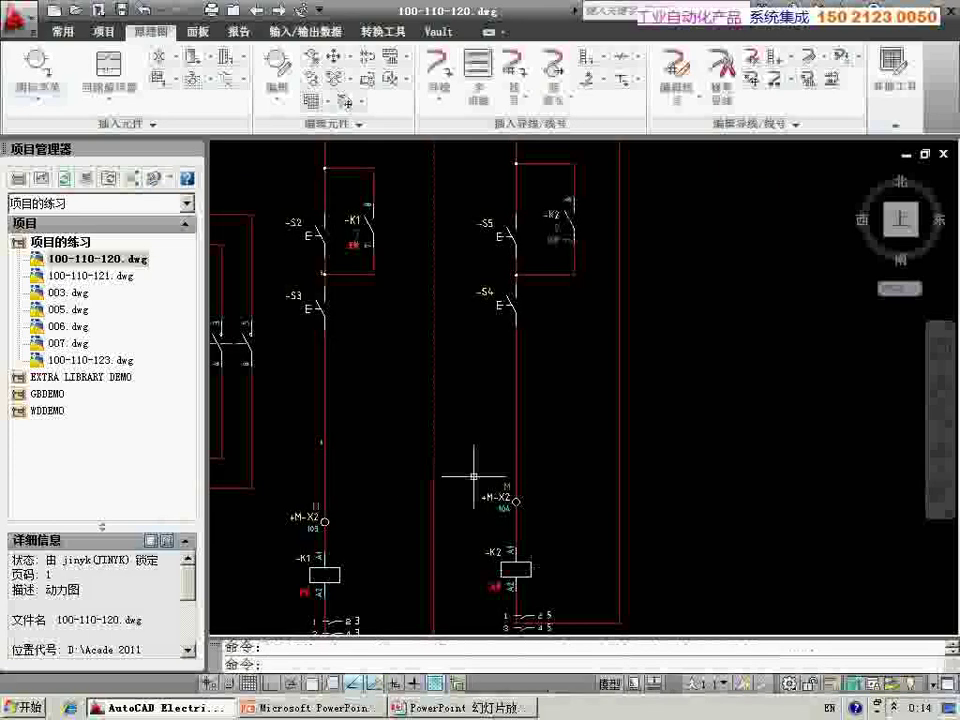
Zoom and pan to recentre the schematic on the control circuits
{"action": "scroll", "coordinate": [534, 438], "scroll_direction": "up", "scroll_amount": 1}
{"action": "scroll", "coordinate": [574, 439], "scroll_direction": "up", "scroll_amount": 1}
{"action": "scroll", "coordinate": [583, 336], "scroll_direction": "up", "scroll_amount": 1}
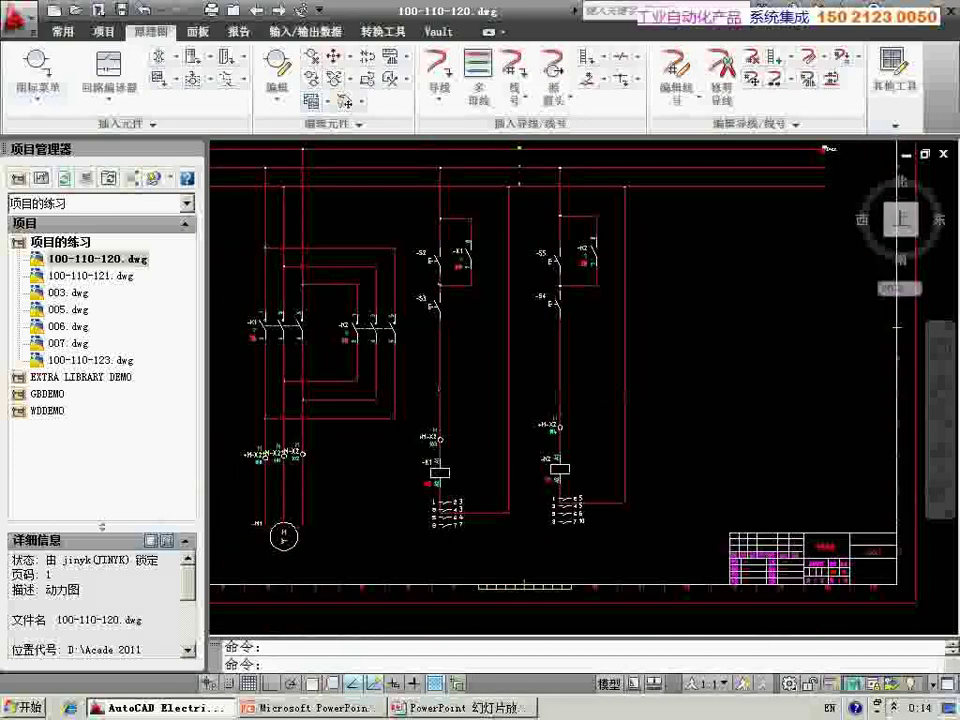
{"action": "scroll", "coordinate": [520, 280], "scroll_direction": "up", "scroll_amount": 1}
{"action": "scroll", "coordinate": [514, 340], "scroll_direction": "down", "scroll_amount": 3}
{"action": "middle_click_drag", "start_coordinate": [514, 340], "coordinate": [428, 398]}
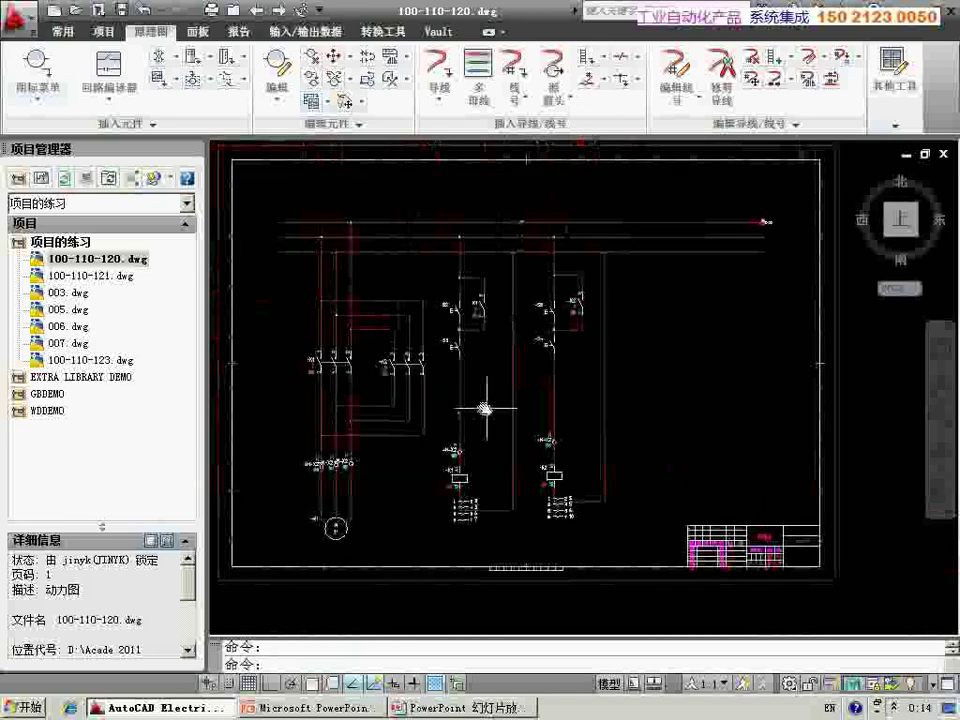
{"action": "scroll", "coordinate": [407, 328], "scroll_direction": "up", "scroll_amount": 1}
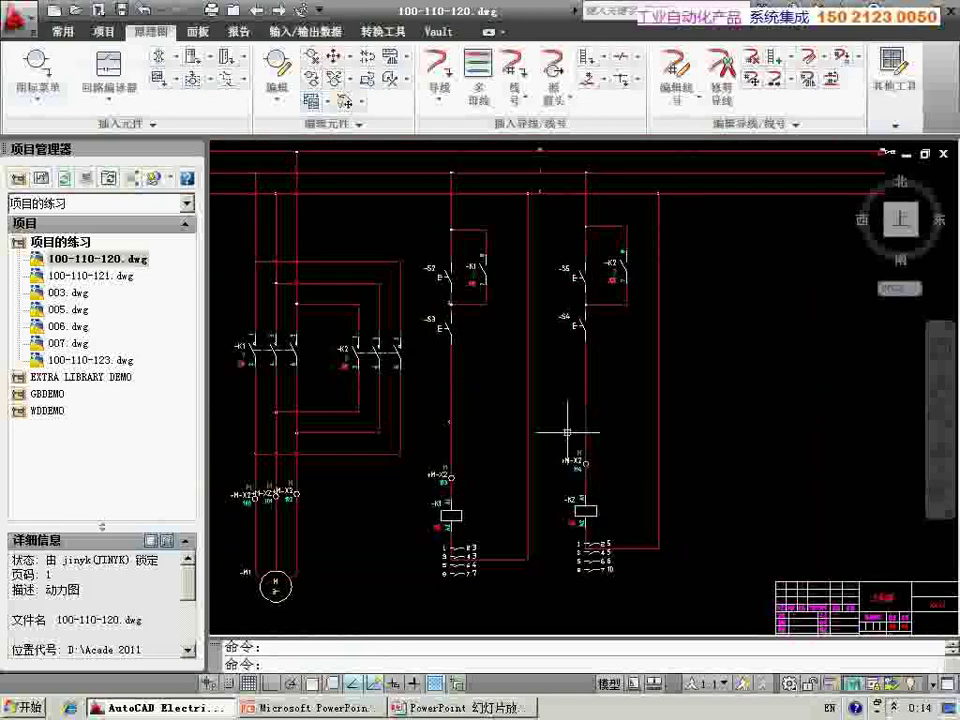
{"action": "middle_click_drag", "start_coordinate": [246, 215], "coordinate": [312, 228]}
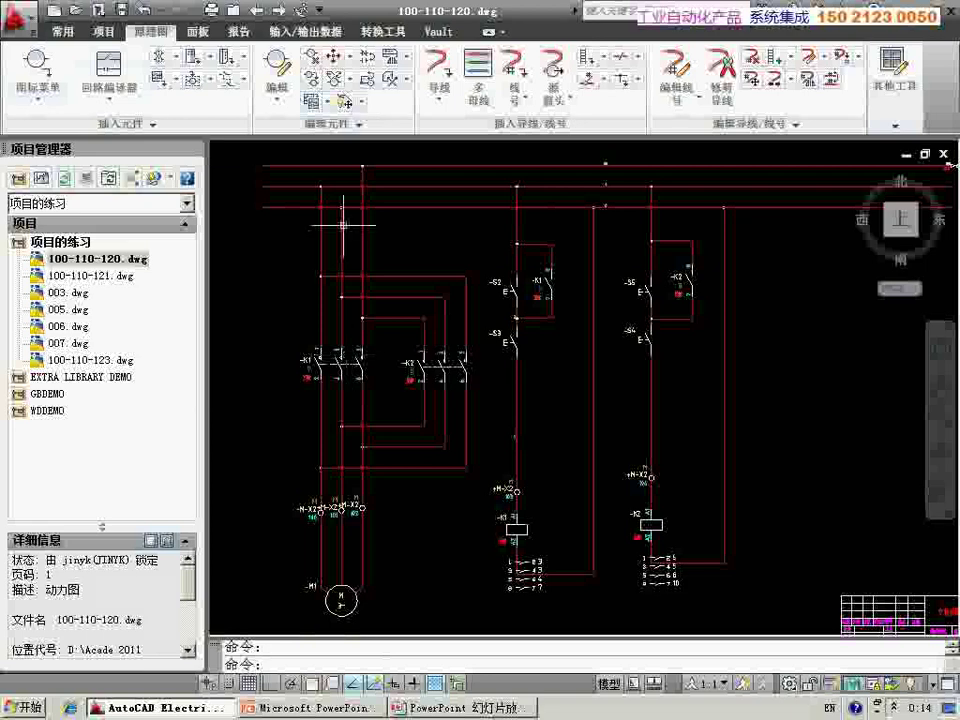
Use Multiple Insert (Pick Master) to copy the K2 contact across the upper bus wire with a fence
{"action": "left_click", "coordinate": [38, 62]}
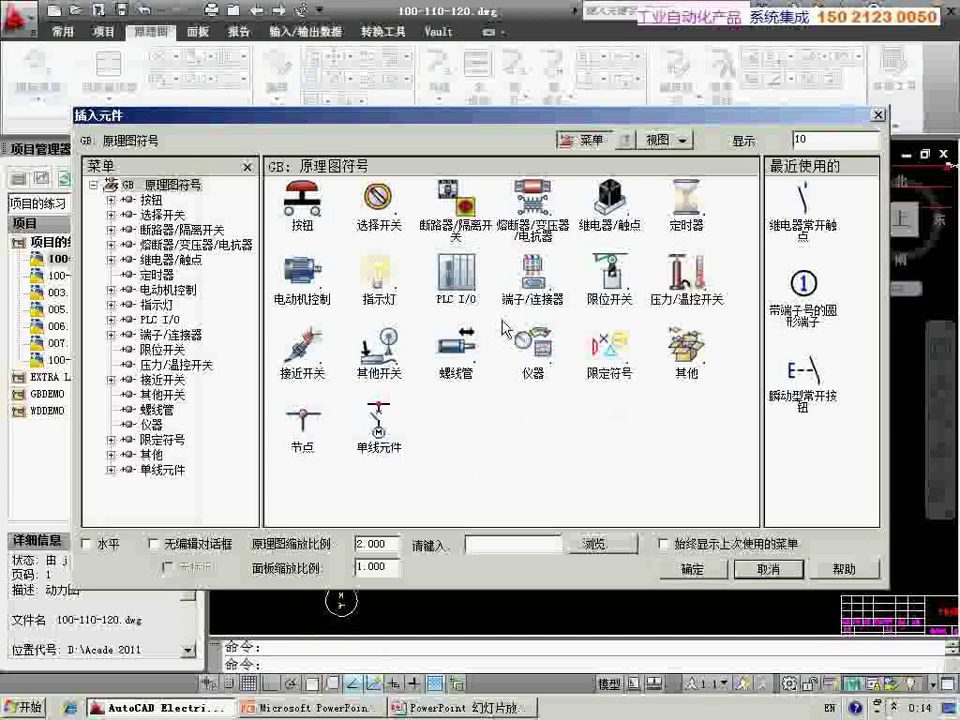
{"action": "left_click", "coordinate": [768, 568]}
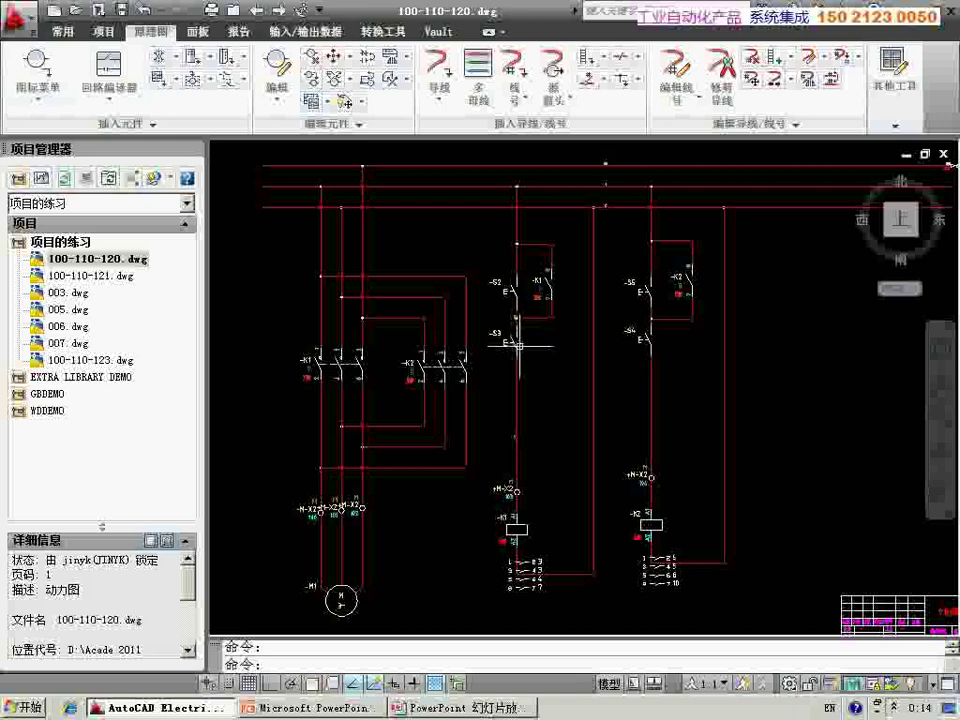
{"action": "left_click", "coordinate": [366, 207]}
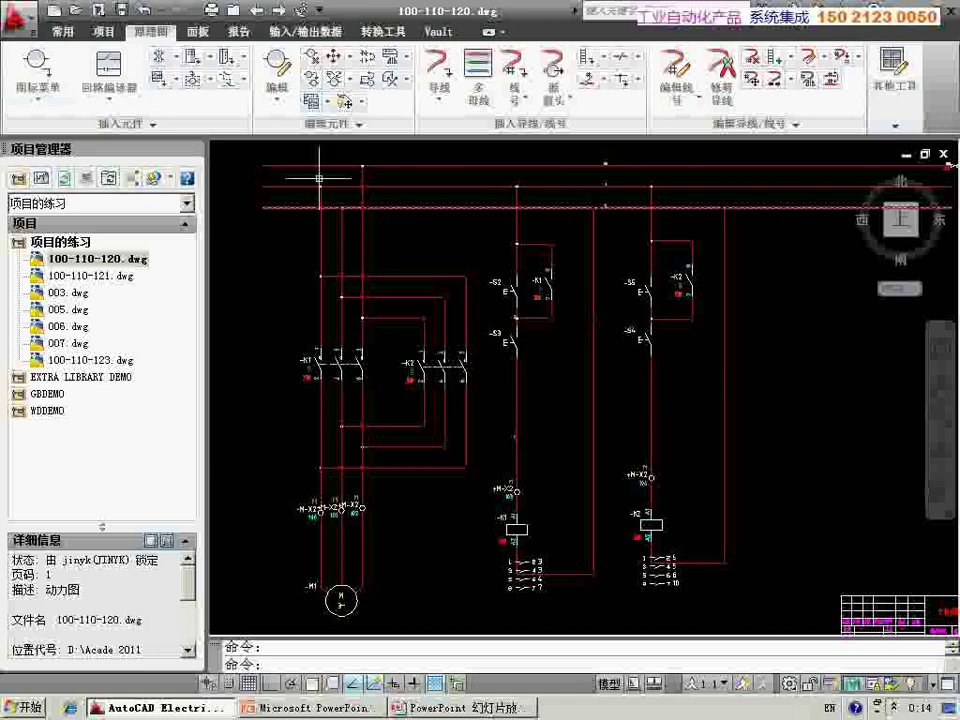
{"action": "left_click", "coordinate": [175, 55]}
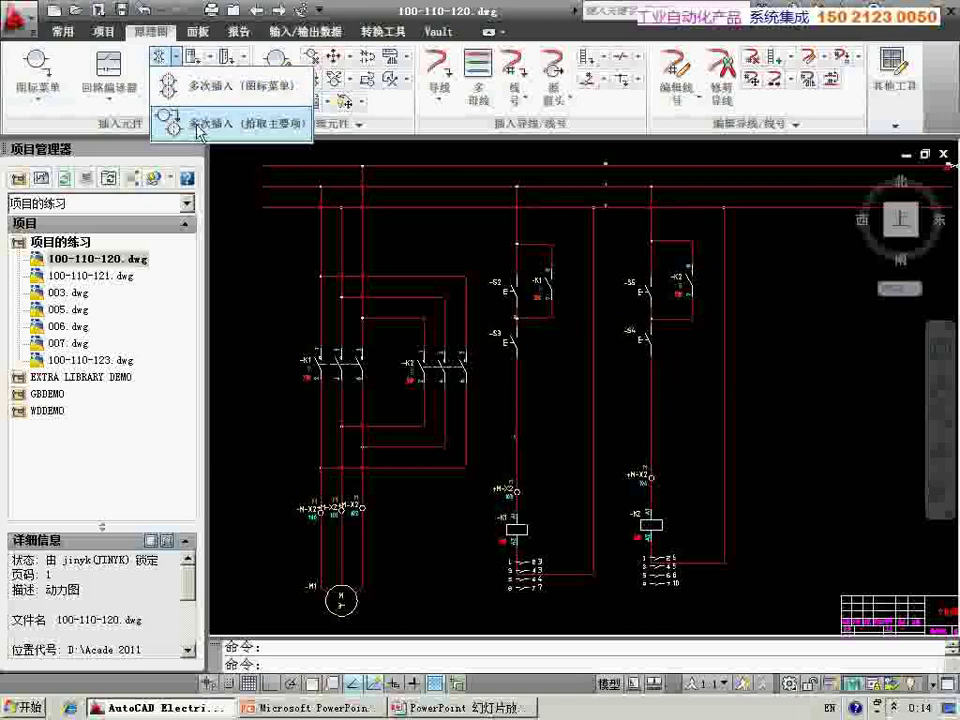
{"action": "left_click", "coordinate": [198, 131]}
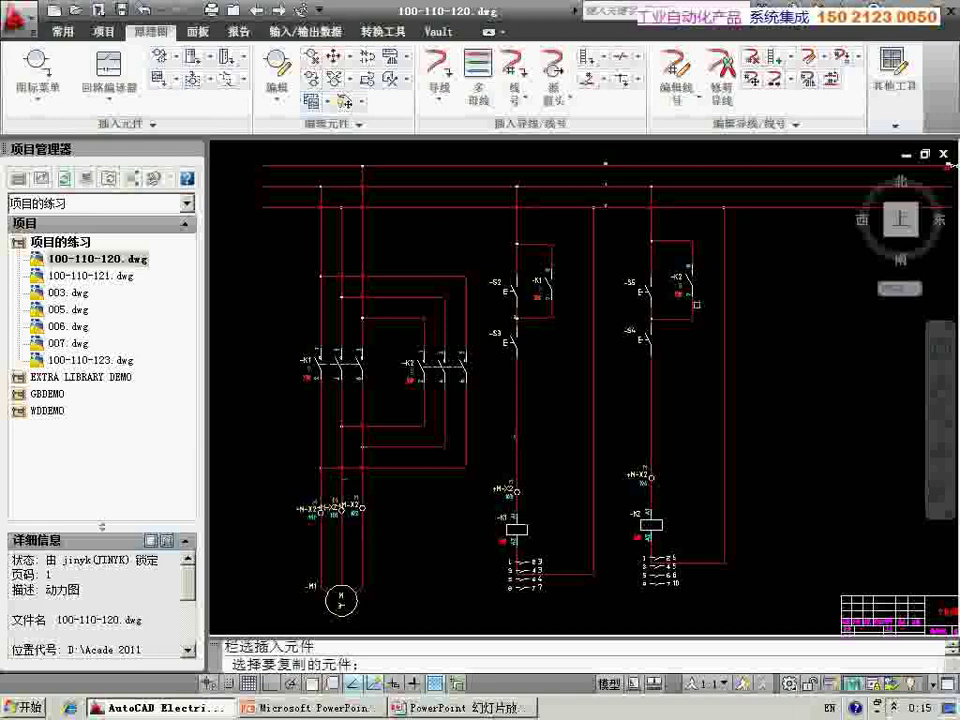
{"action": "middle_click_drag", "start_coordinate": [698, 304], "coordinate": [570, 356]}
{"action": "left_click", "coordinate": [562, 338]}
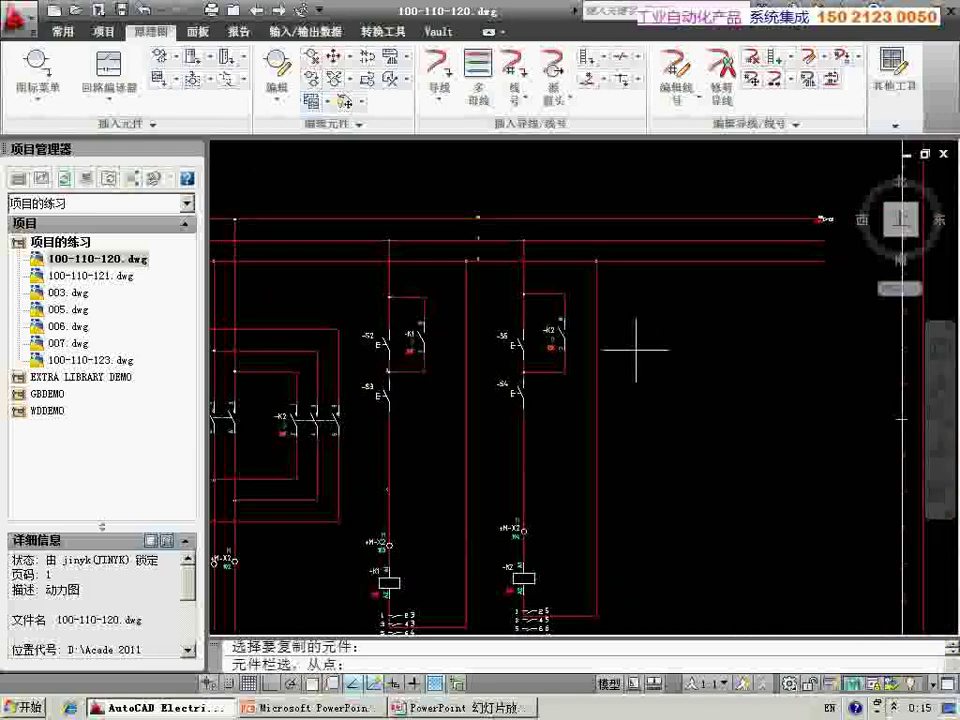
{"action": "left_click", "coordinate": [692, 318]}
{"action": "left_click", "coordinate": [679, 170]}
{"action": "key", "text": "Return"}
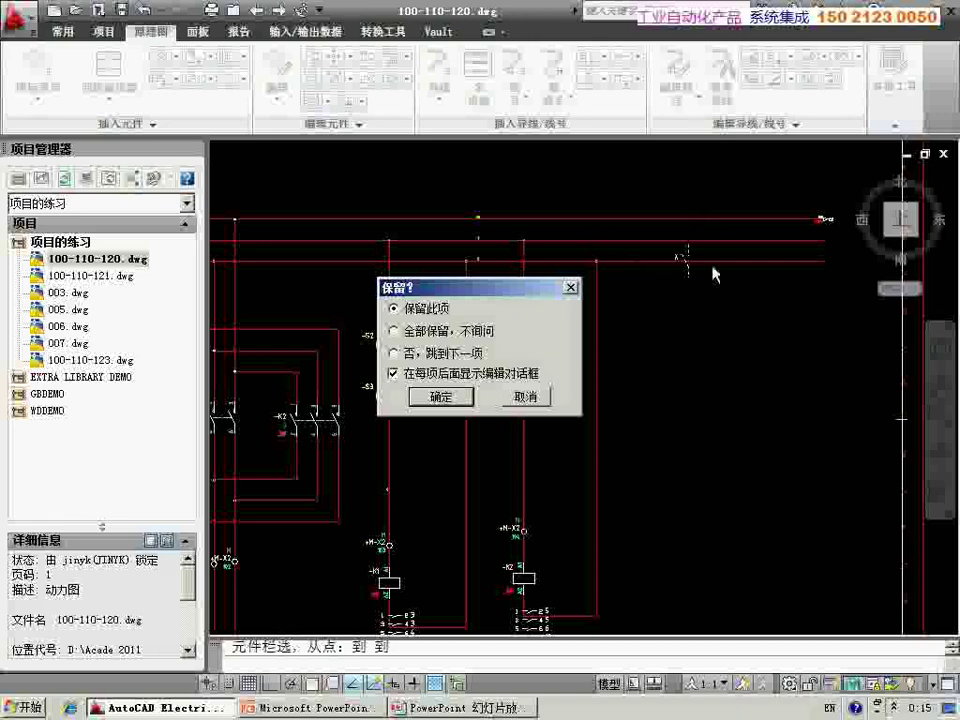
Keep the copied contact, close its details, and zoom to the whole sheet
{"action": "left_click", "coordinate": [466, 403]}
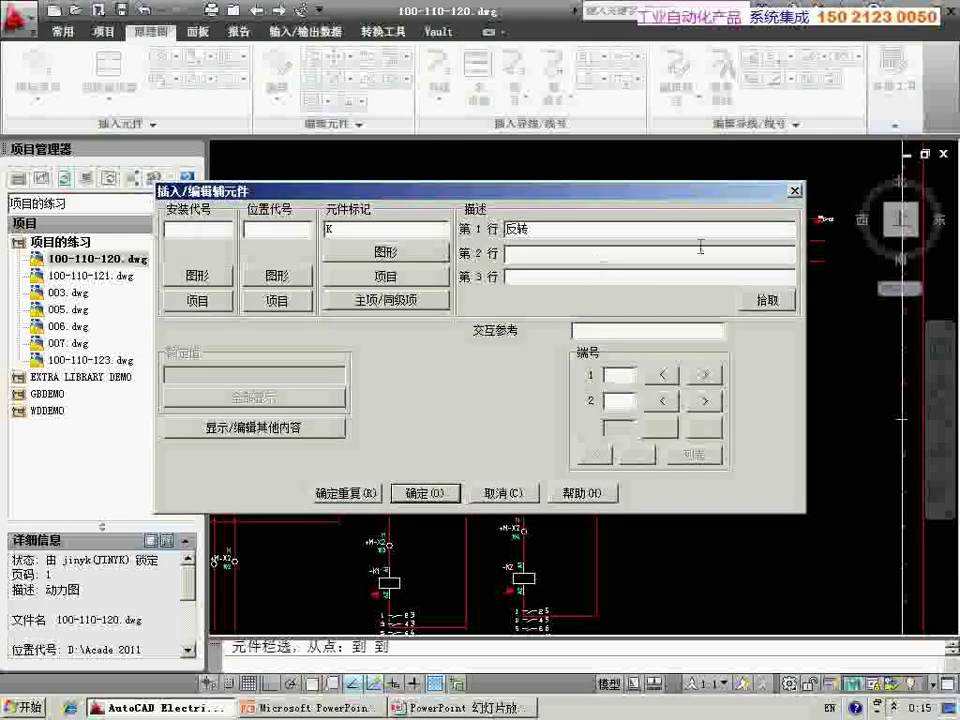
{"action": "left_click_drag", "start_coordinate": [660, 193], "coordinate": [676, 361]}
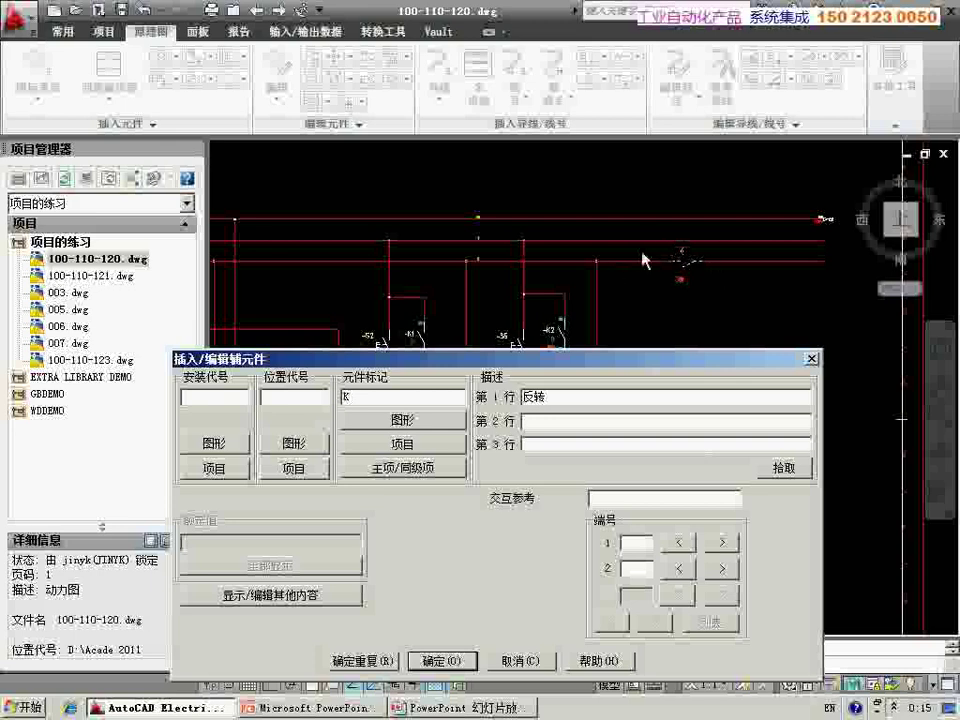
{"action": "key", "text": "Return"}
{"action": "scroll", "coordinate": [696, 321], "scroll_direction": "down", "scroll_amount": 2}
{"action": "scroll", "coordinate": [696, 321], "scroll_direction": "down", "scroll_amount": 1}
{"action": "middle_click", "coordinate": [660, 322]}
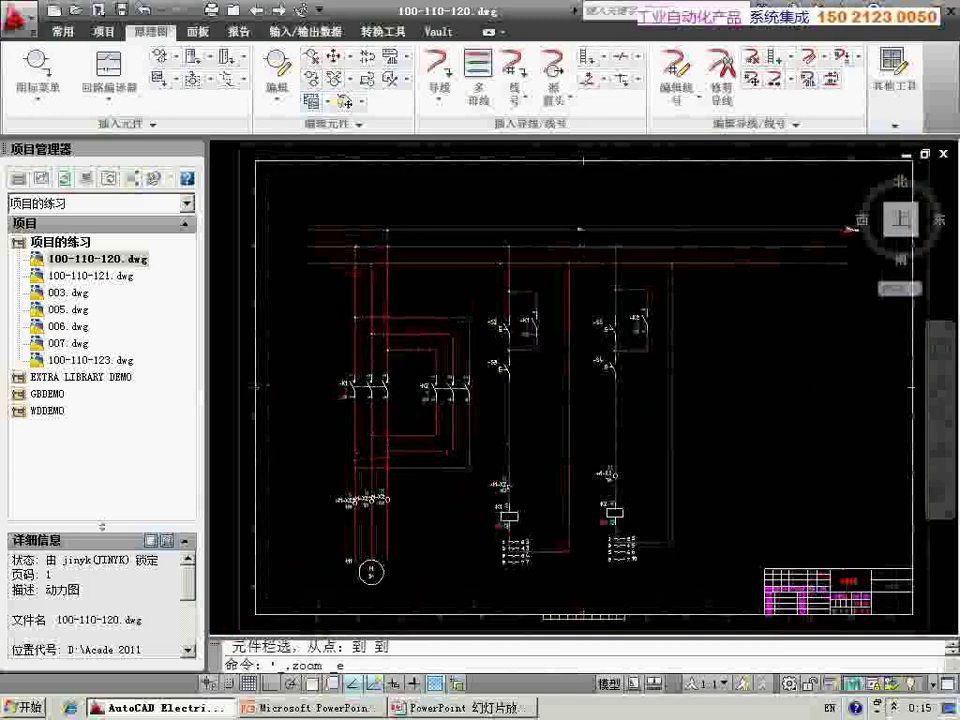
{"action": "key", "text": "alt+Tab"}
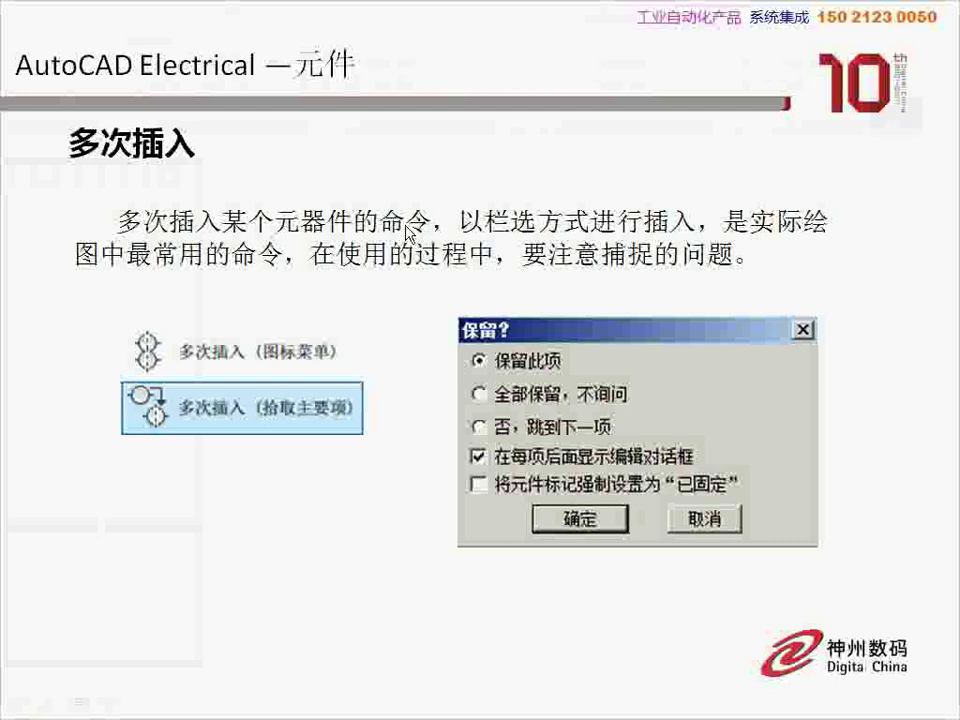
Advance the slideshow to the 回路的重用 slide and return to AutoCAD Electrical
{"action": "left_click", "coordinate": [407, 233]}
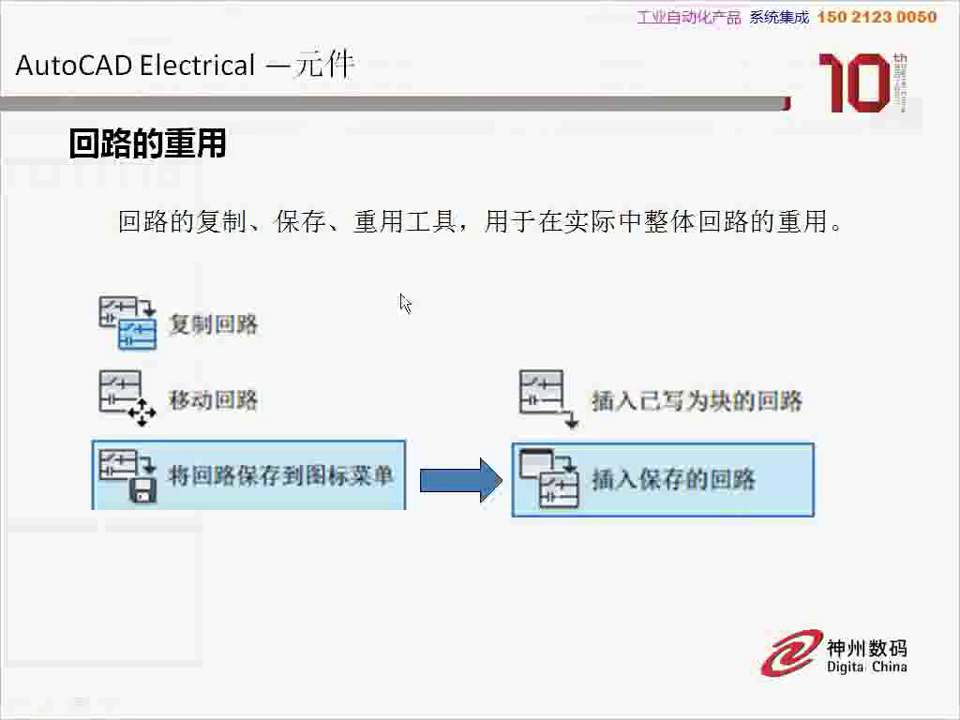
{"action": "key", "text": "alt+Tab"}
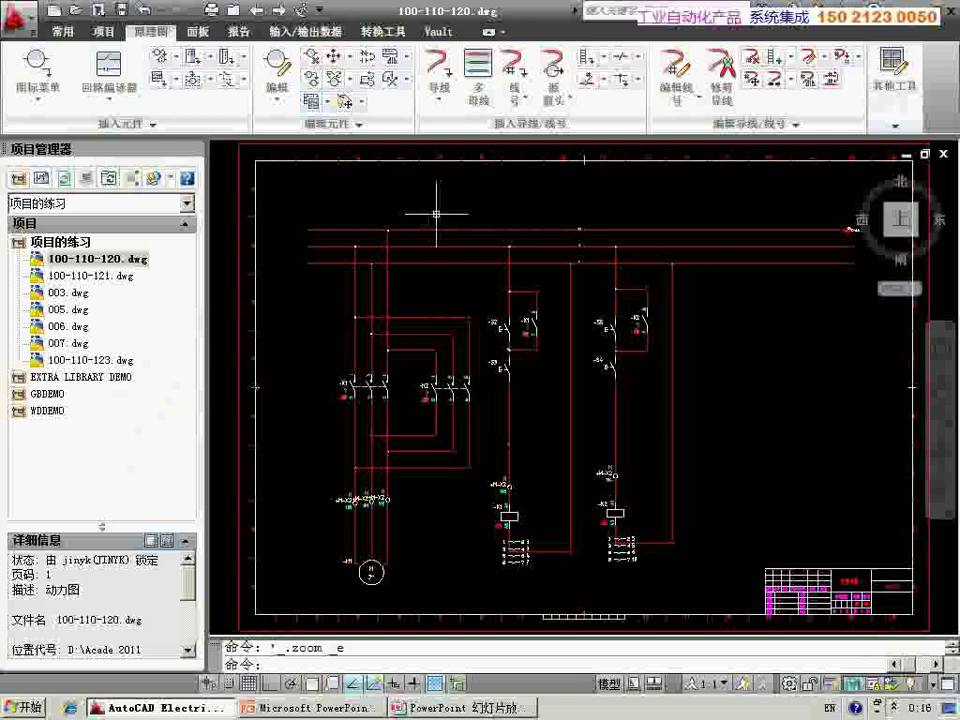
{"action": "left_click", "coordinate": [326, 103]}
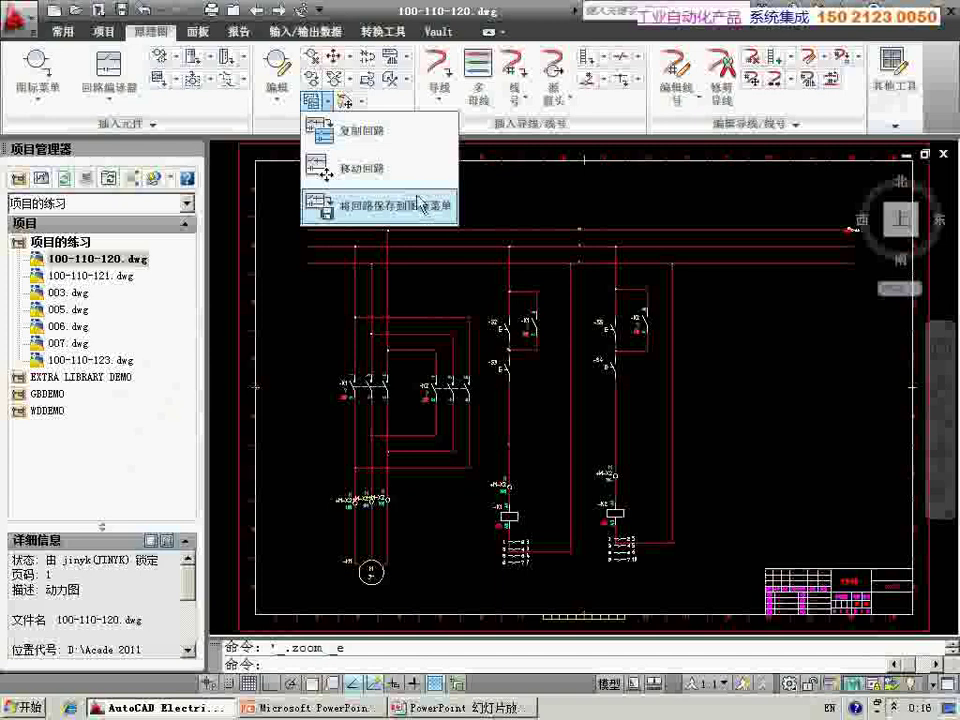
{"action": "left_click", "coordinate": [512, 185]}
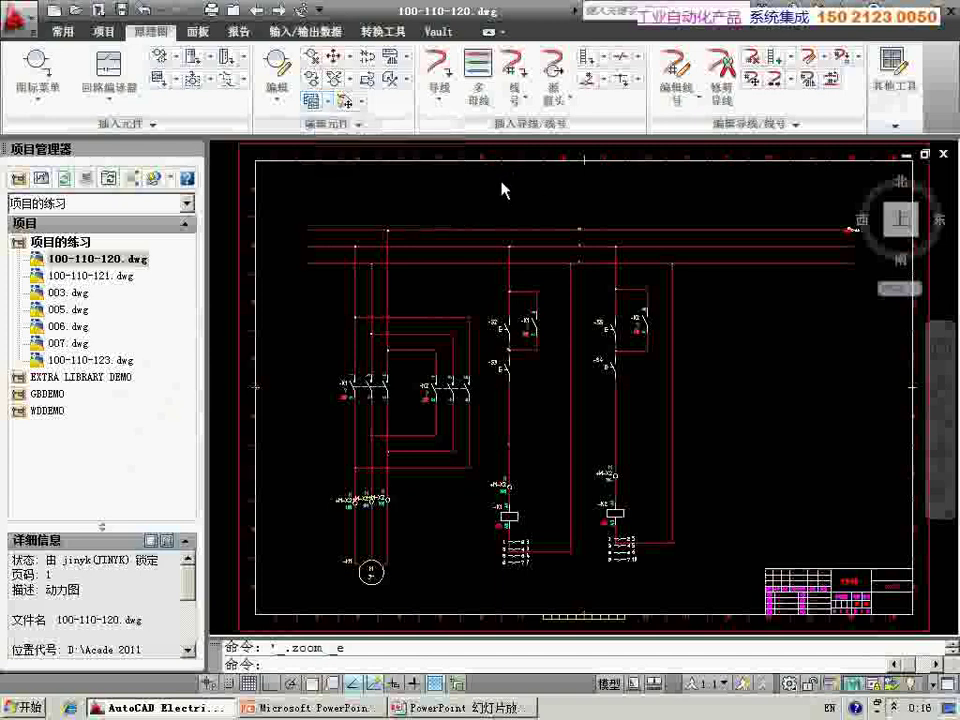
{"action": "left_click", "coordinate": [321, 202]}
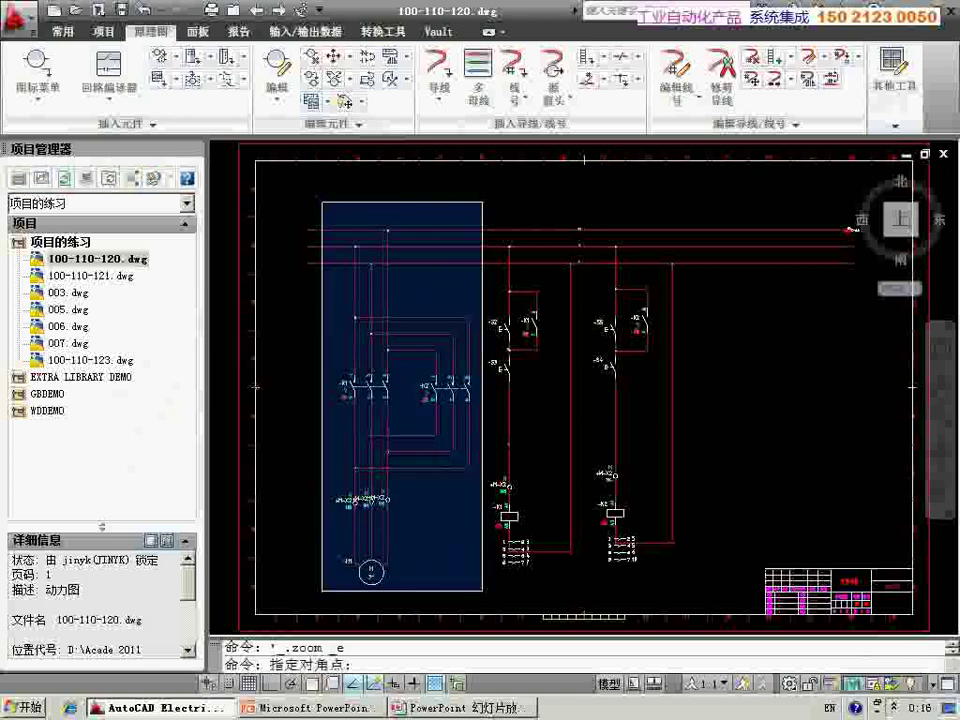
{"action": "left_click", "coordinate": [482, 591]}
{"action": "key", "text": "Escape"}
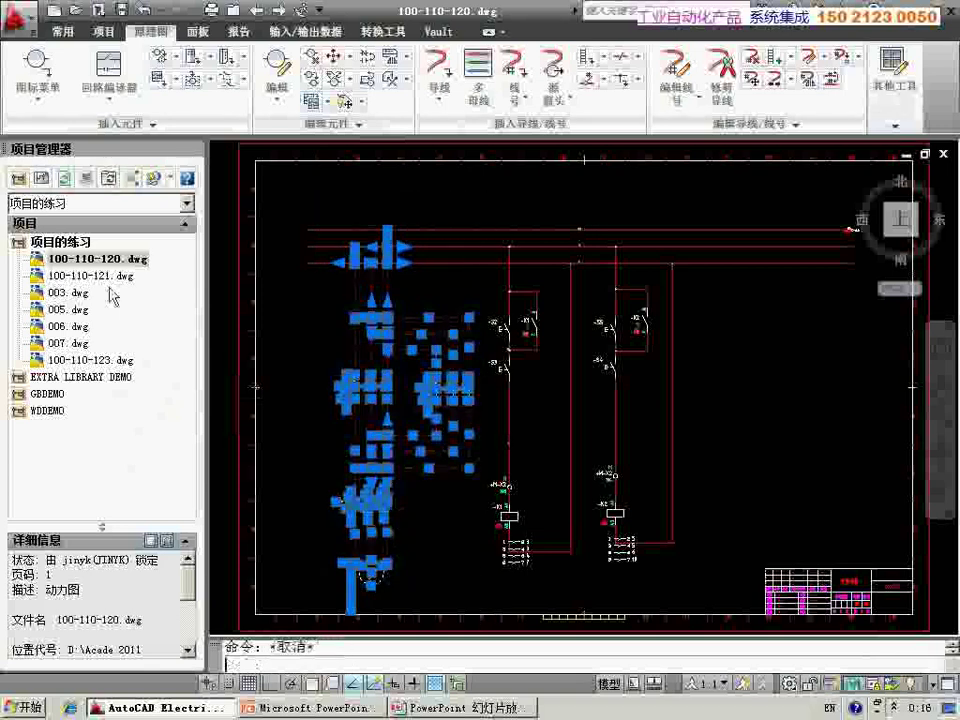
Open drawing 100-110-121 and trim its long vertical wire and the upper wire's right-hand run
{"action": "double_click", "coordinate": [100, 276]}
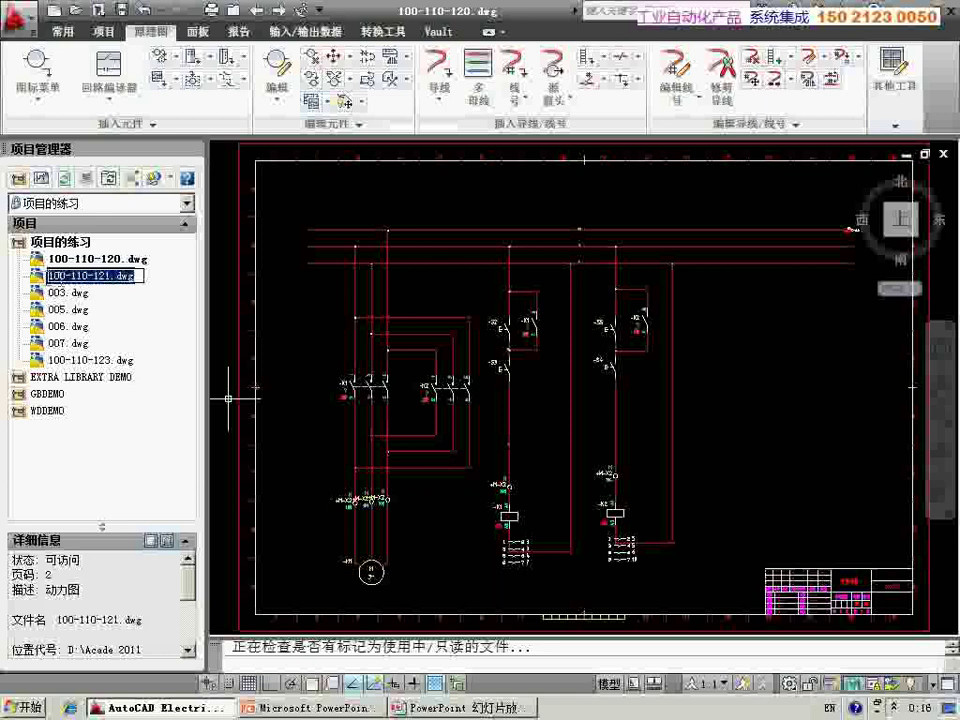
{"action": "left_click", "coordinate": [44, 278]}
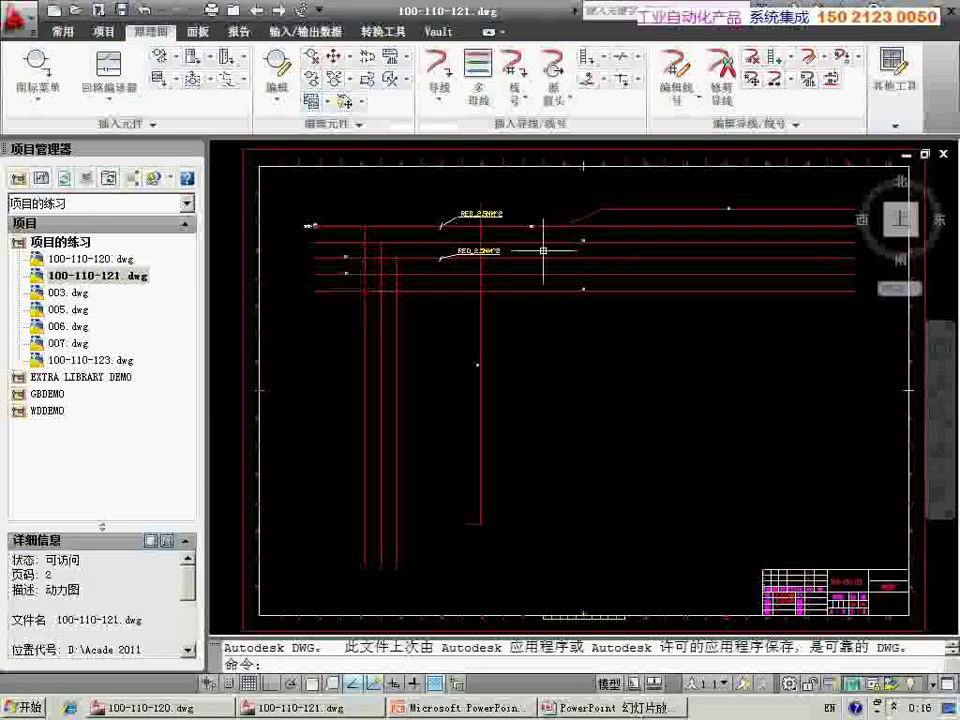
{"action": "left_click", "coordinate": [721, 68]}
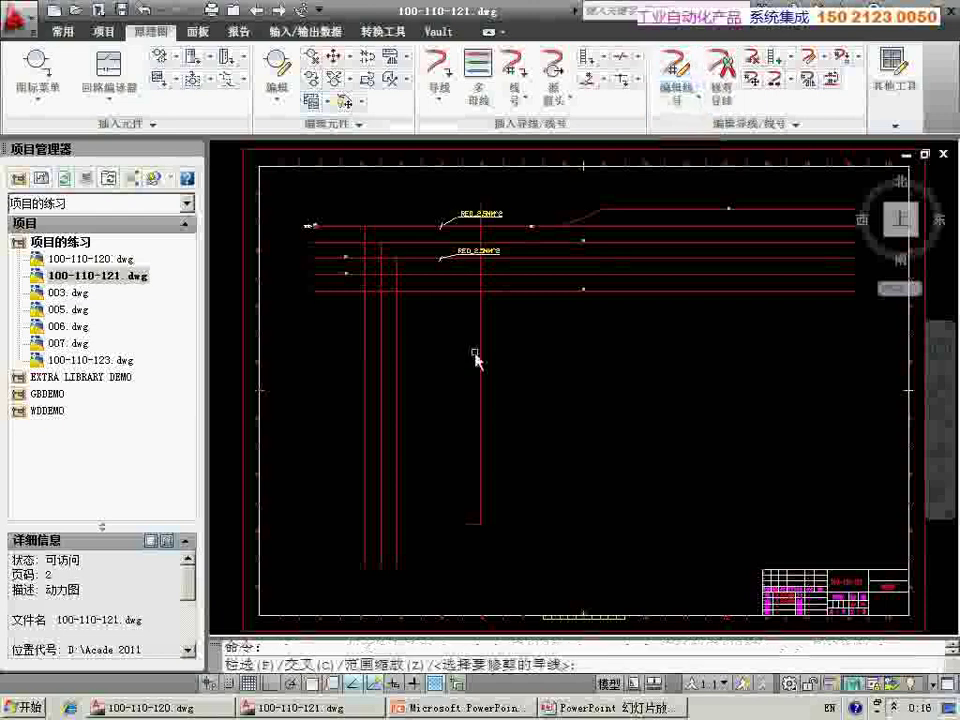
{"action": "left_click", "coordinate": [479, 421]}
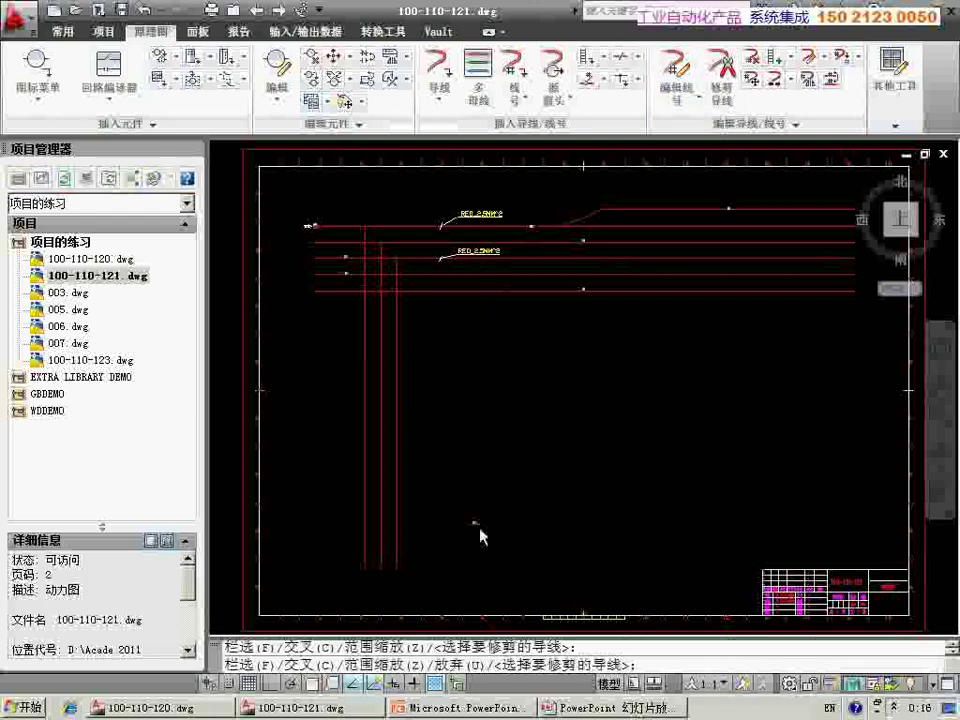
{"action": "left_click", "coordinate": [618, 211]}
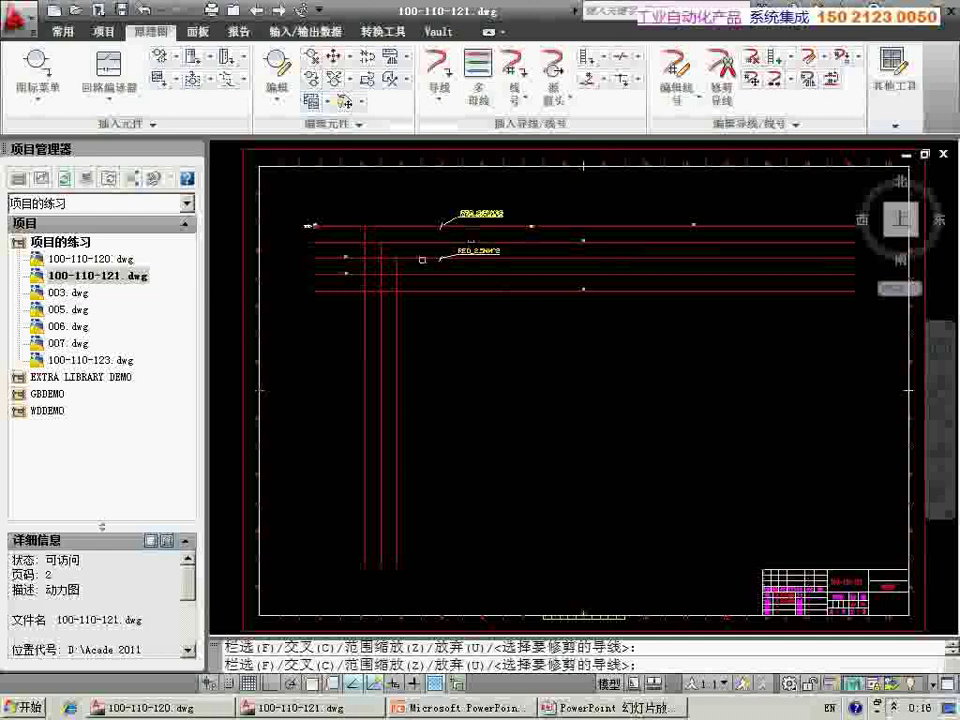
{"action": "key", "text": "Return"}
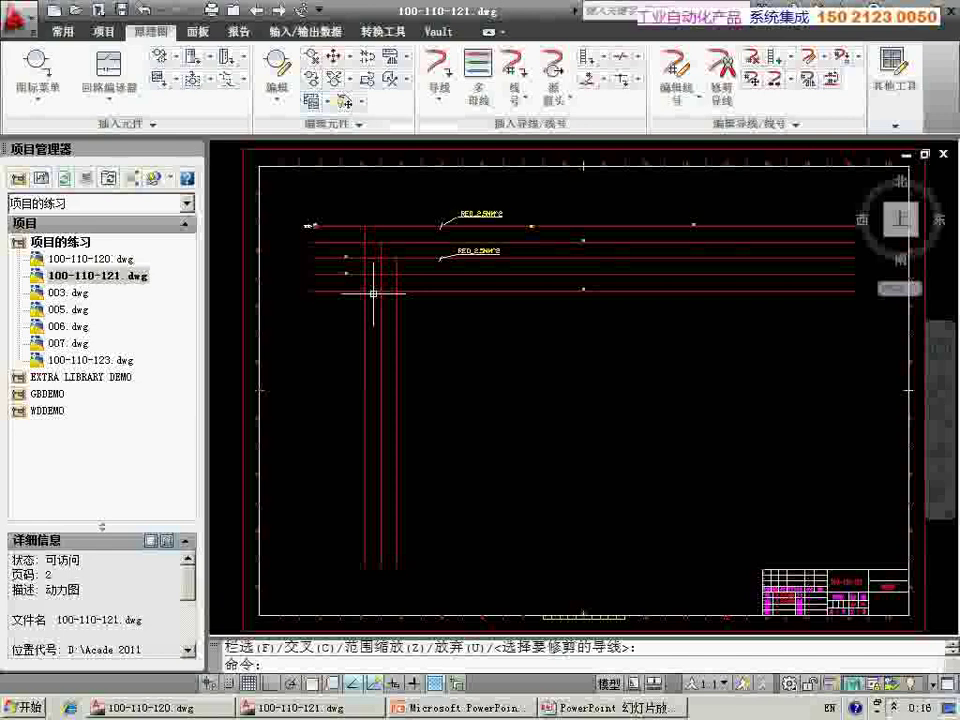
Copy 100-110-120's motor power circuit to the clipboard, then switch back to 100-110-121
{"action": "double_click", "coordinate": [113, 259]}
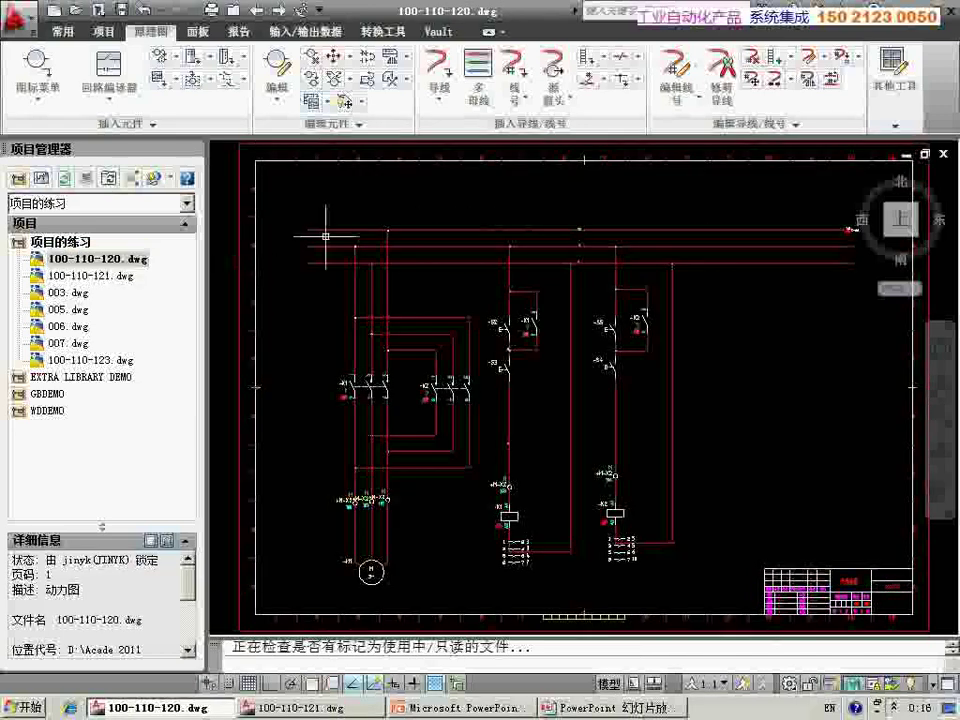
{"action": "left_click", "coordinate": [330, 197]}
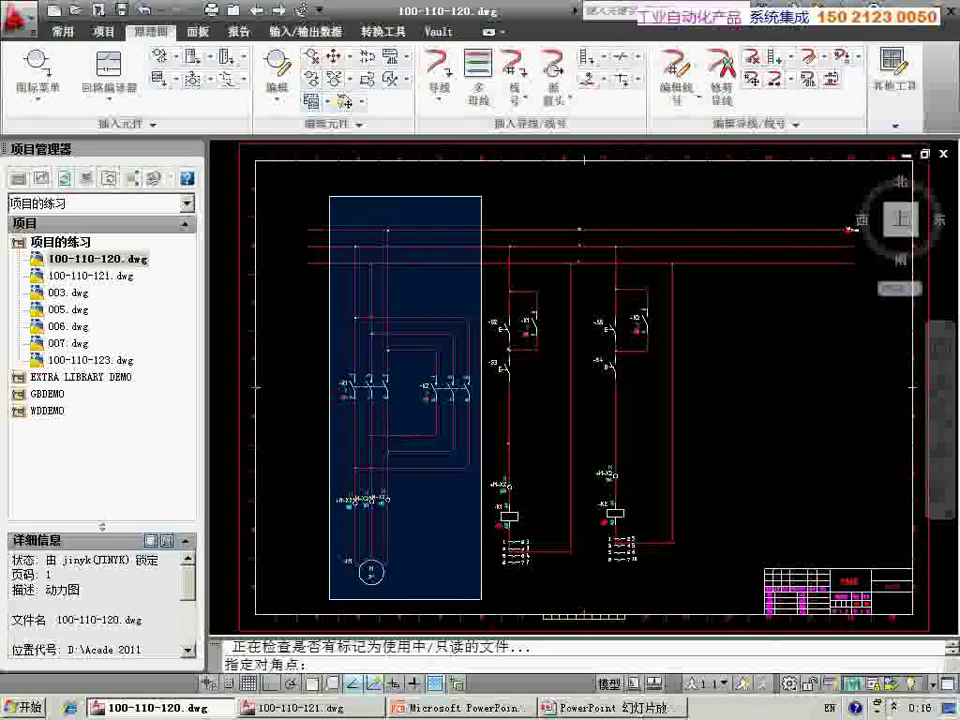
{"action": "left_click", "coordinate": [481, 598]}
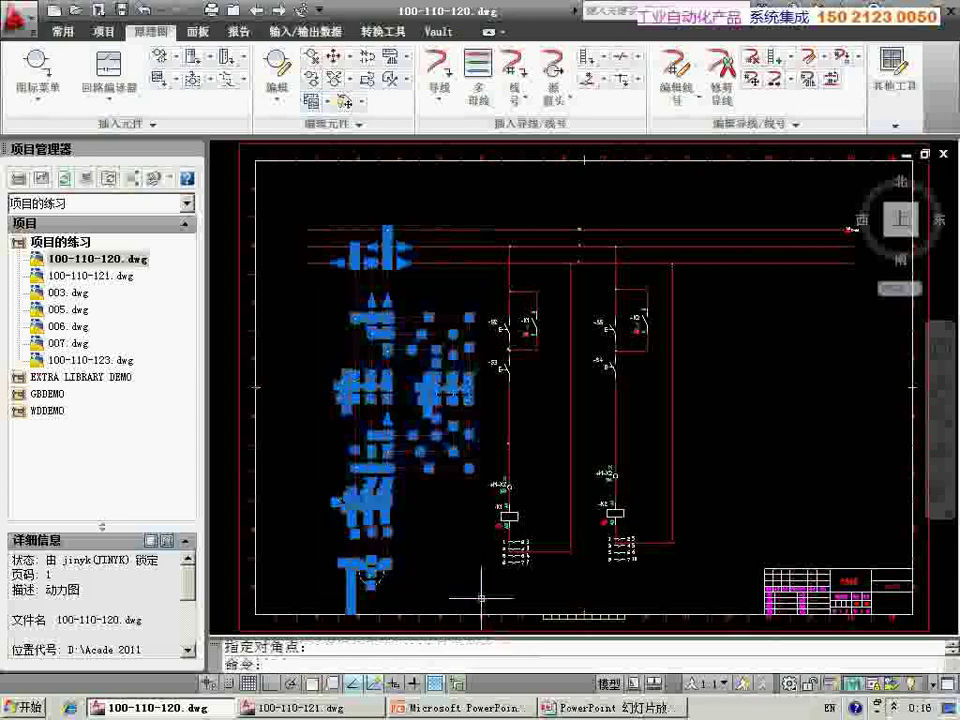
{"action": "right_click", "coordinate": [357, 353]}
{"action": "mouse_move", "coordinate": [400, 65]}
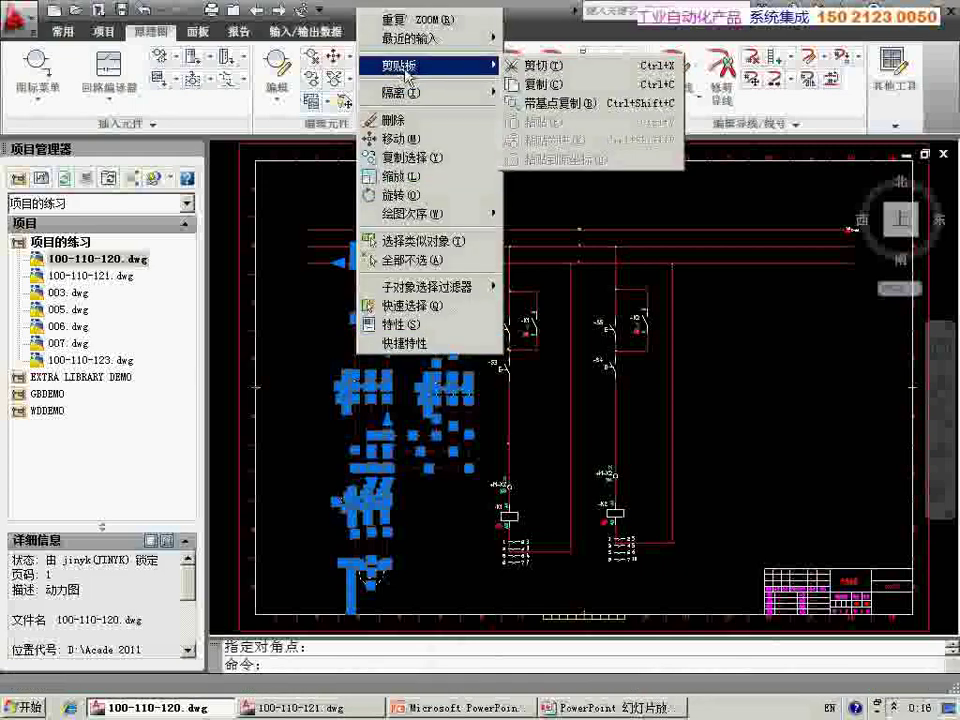
{"action": "left_click", "coordinate": [530, 85]}
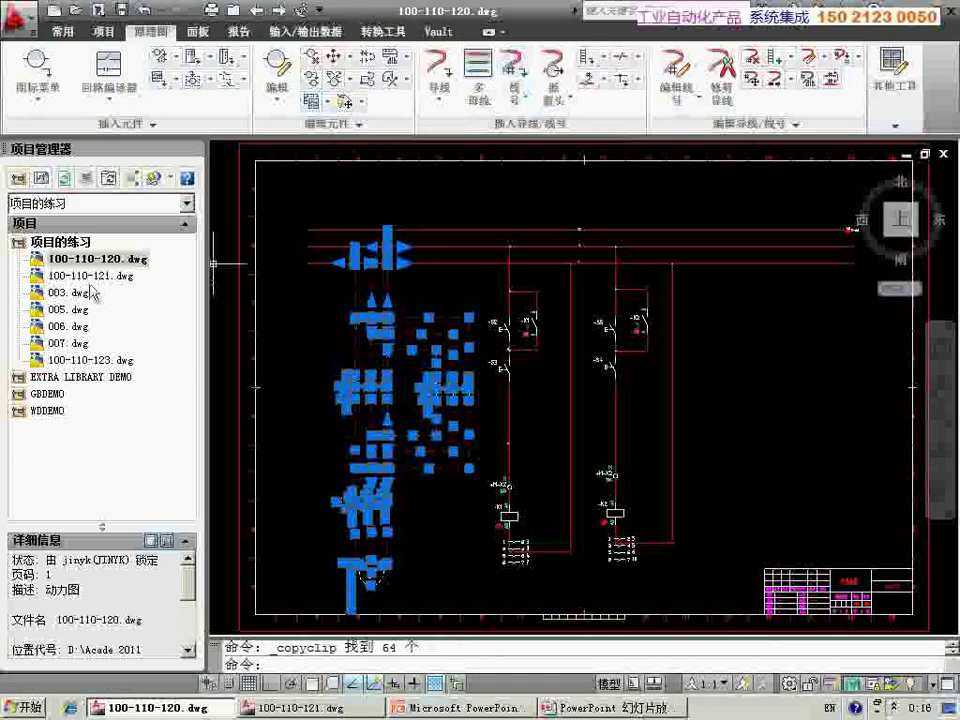
{"action": "double_click", "coordinate": [90, 276]}
{"action": "right_click", "coordinate": [499, 346]}
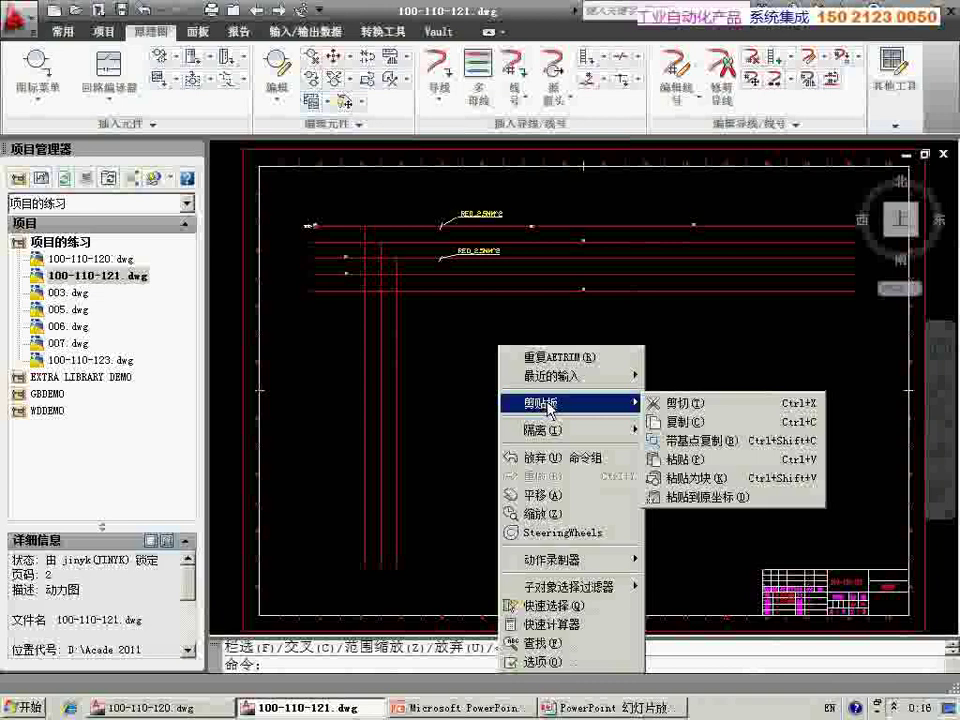
Paste the copied motor power circuit into 100-110-121 and zoom around to inspect it
{"action": "left_click", "coordinate": [662, 459]}
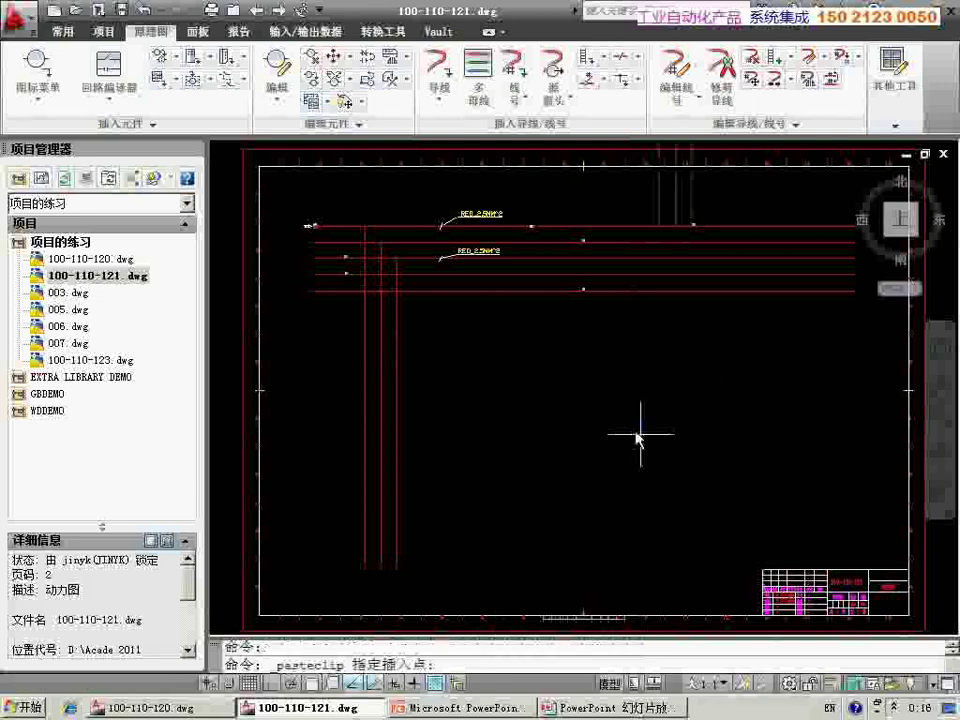
{"action": "left_click", "coordinate": [497, 598]}
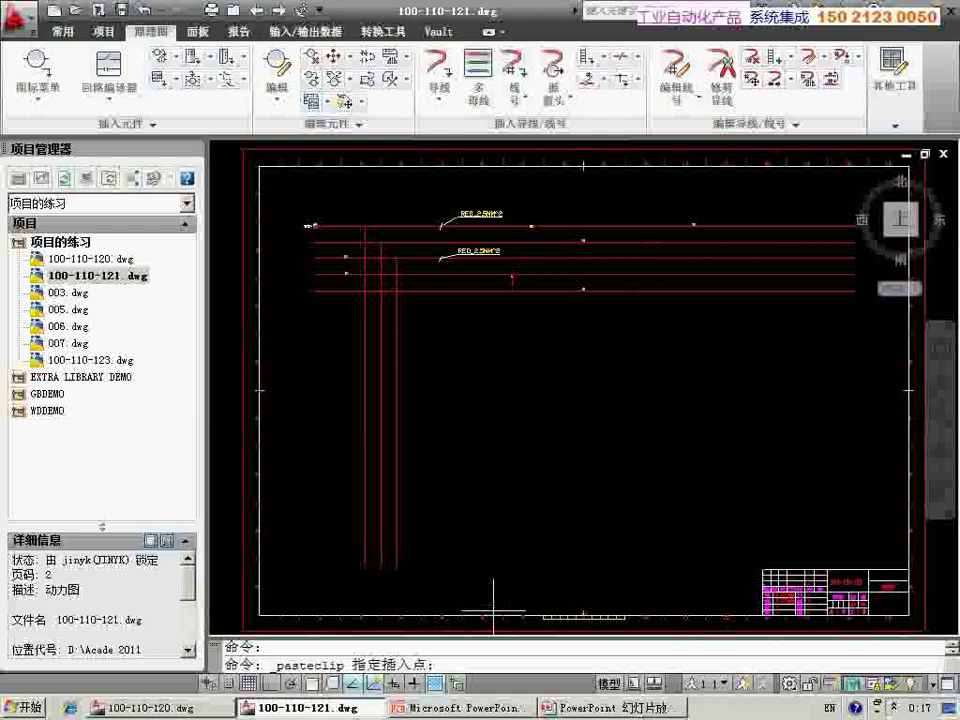
{"action": "left_click", "coordinate": [525, 590]}
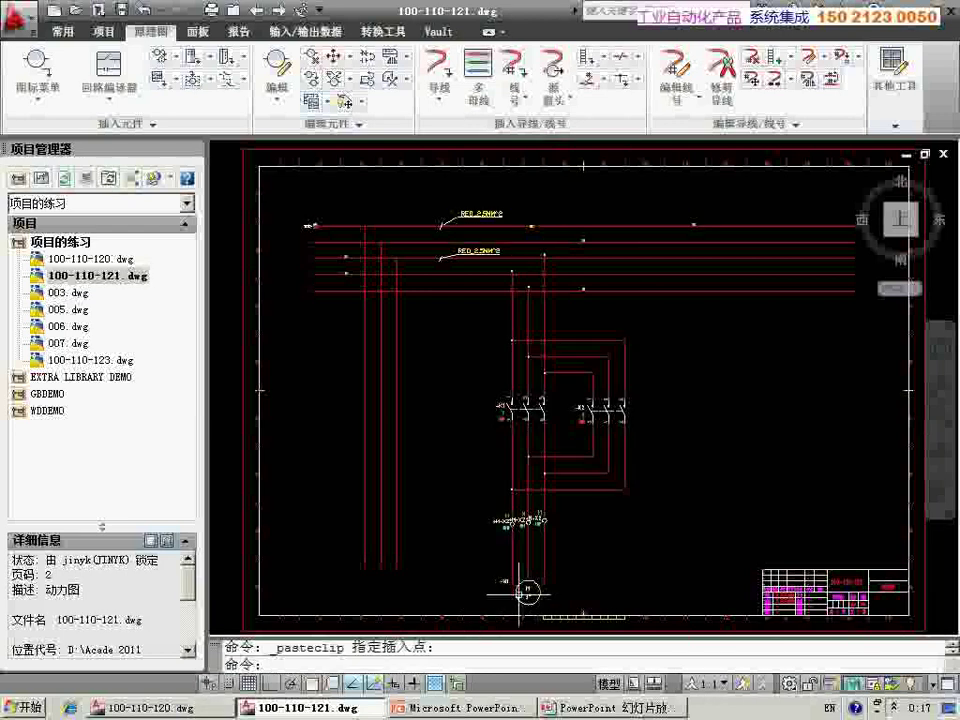
{"action": "scroll", "coordinate": [525, 590], "scroll_direction": "up", "scroll_amount": 5}
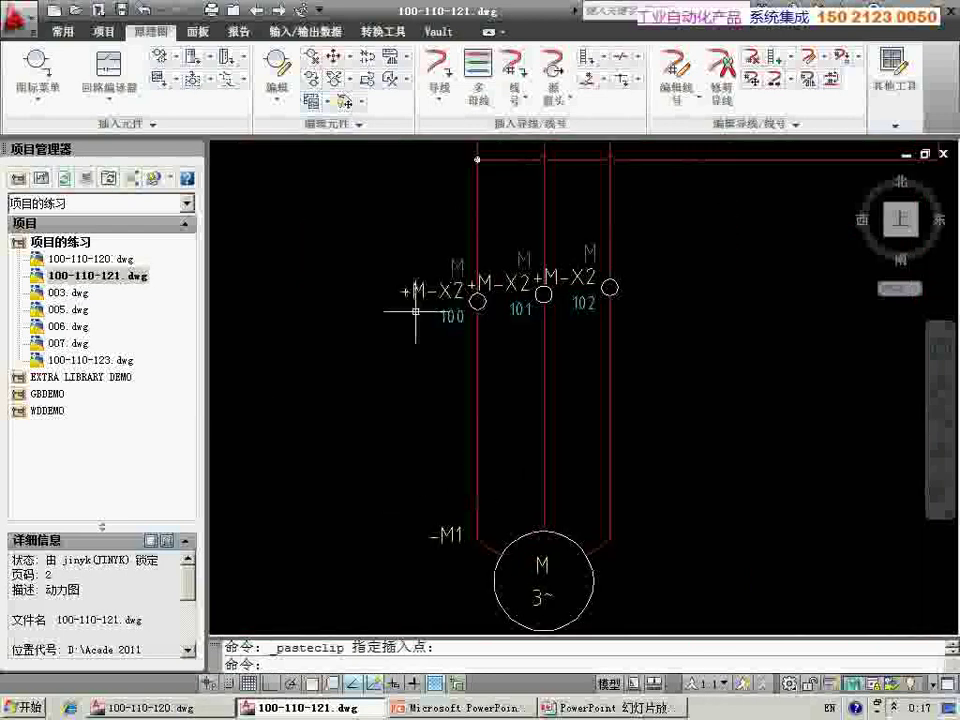
{"action": "scroll", "coordinate": [561, 272], "scroll_direction": "down", "scroll_amount": 3}
{"action": "scroll", "coordinate": [375, 317], "scroll_direction": "down", "scroll_amount": 1}
{"action": "scroll", "coordinate": [534, 228], "scroll_direction": "down", "scroll_amount": 1}
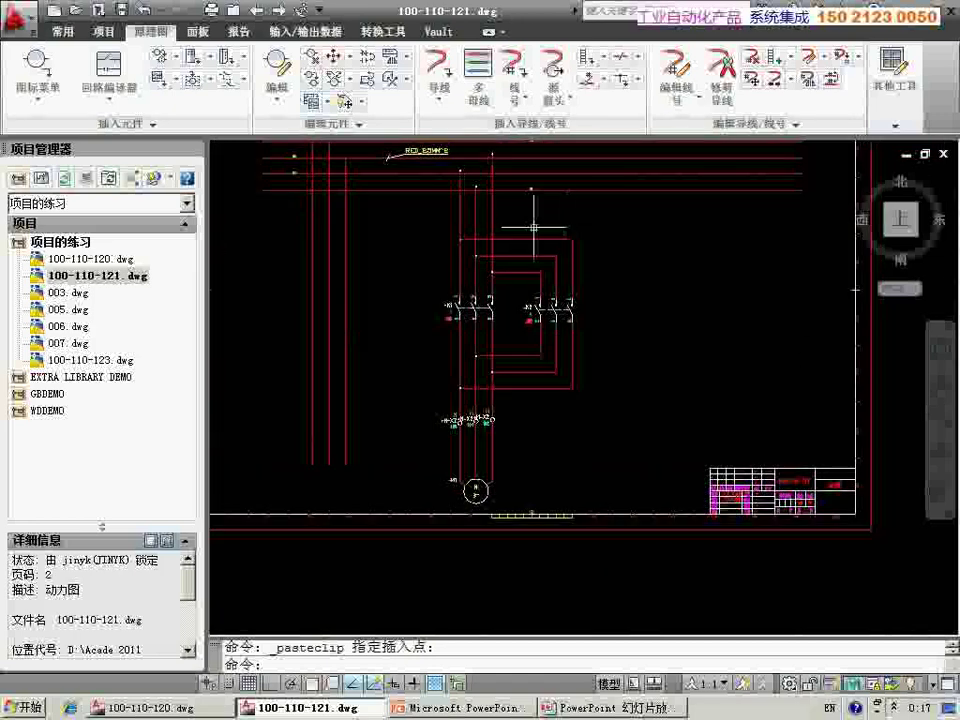
{"action": "scroll", "coordinate": [480, 260], "scroll_direction": "up", "scroll_amount": 2}
{"action": "scroll", "coordinate": [424, 298], "scroll_direction": "up", "scroll_amount": 3}
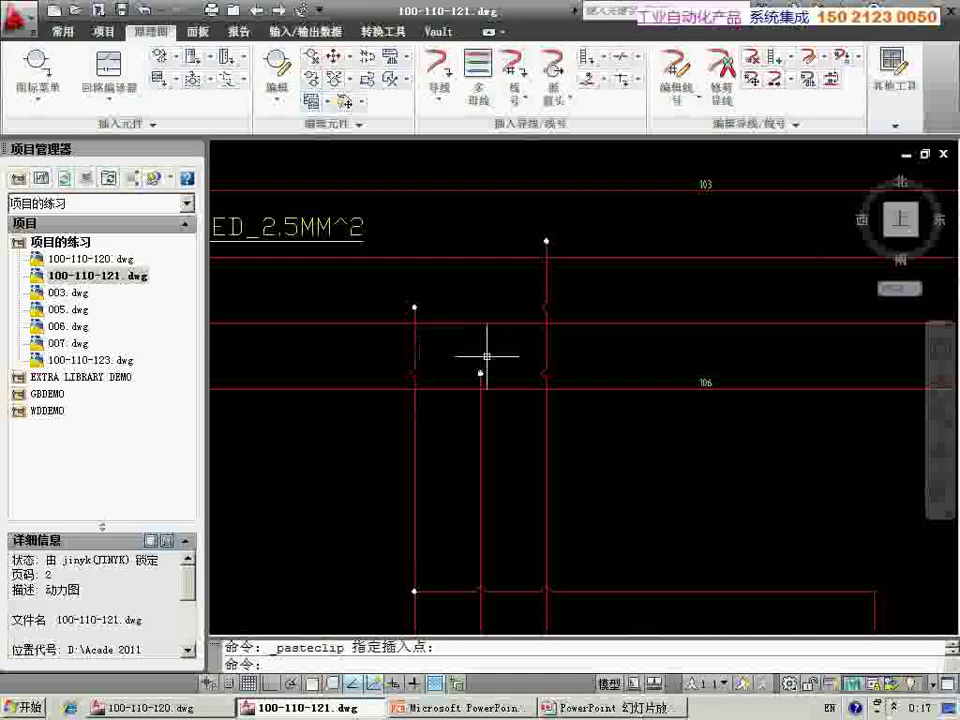
{"action": "scroll", "coordinate": [489, 349], "scroll_direction": "down", "scroll_amount": 3}
{"action": "scroll", "coordinate": [493, 487], "scroll_direction": "down", "scroll_amount": 2}
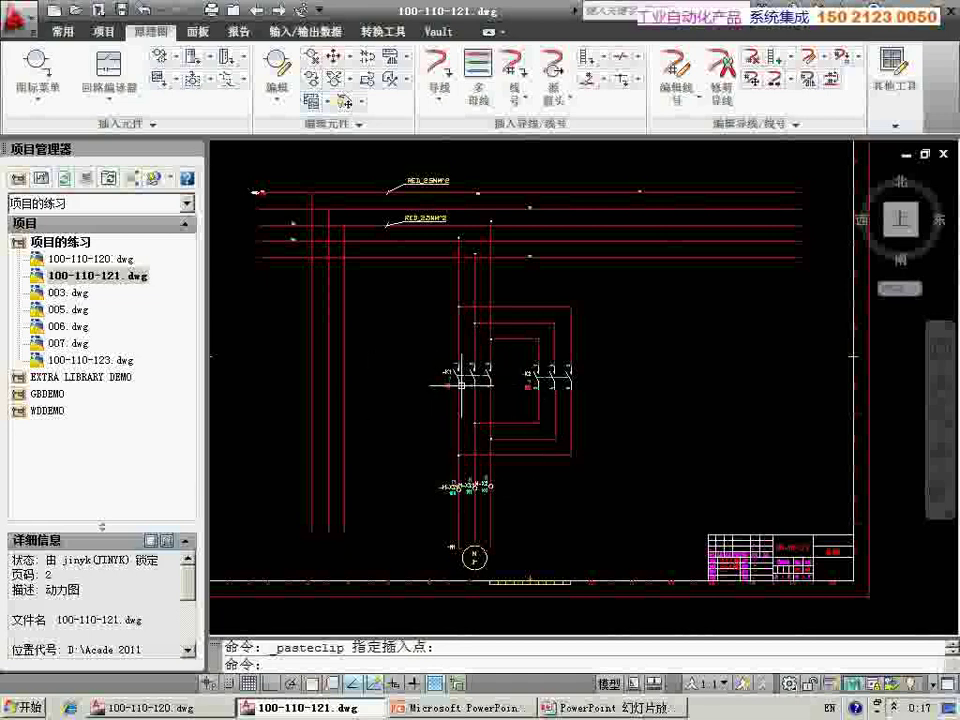
Undo the pasted circuit and return to drawing 100-110-120
{"action": "key", "text": "ctrl+z"}
{"action": "key", "text": "ctrl+z"}
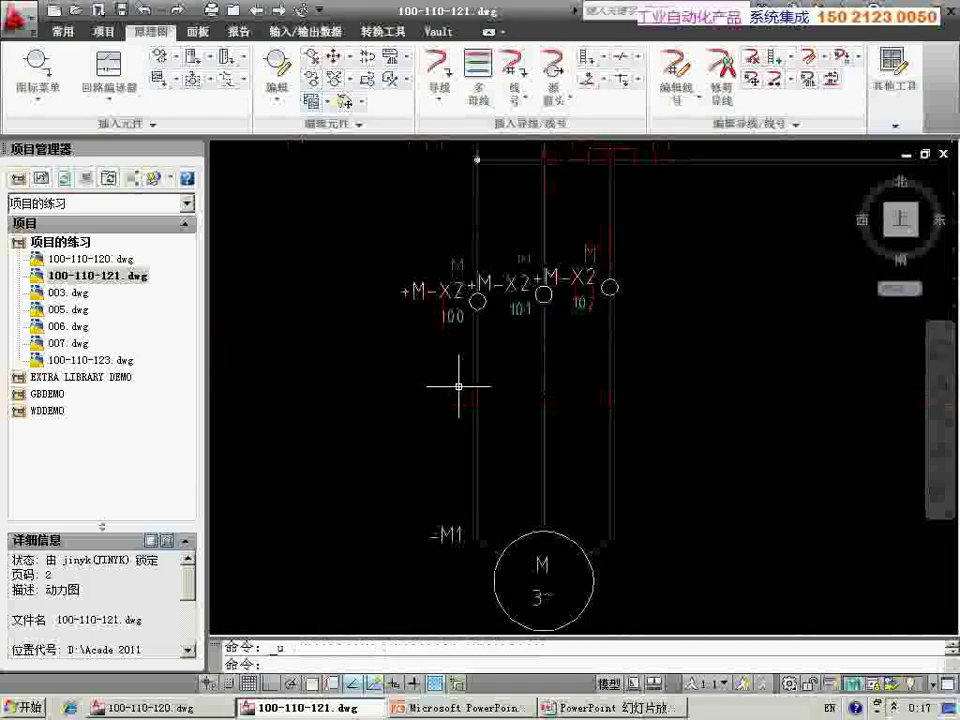
{"action": "key", "text": "ctrl+z"}
{"action": "key", "text": "ctrl+z"}
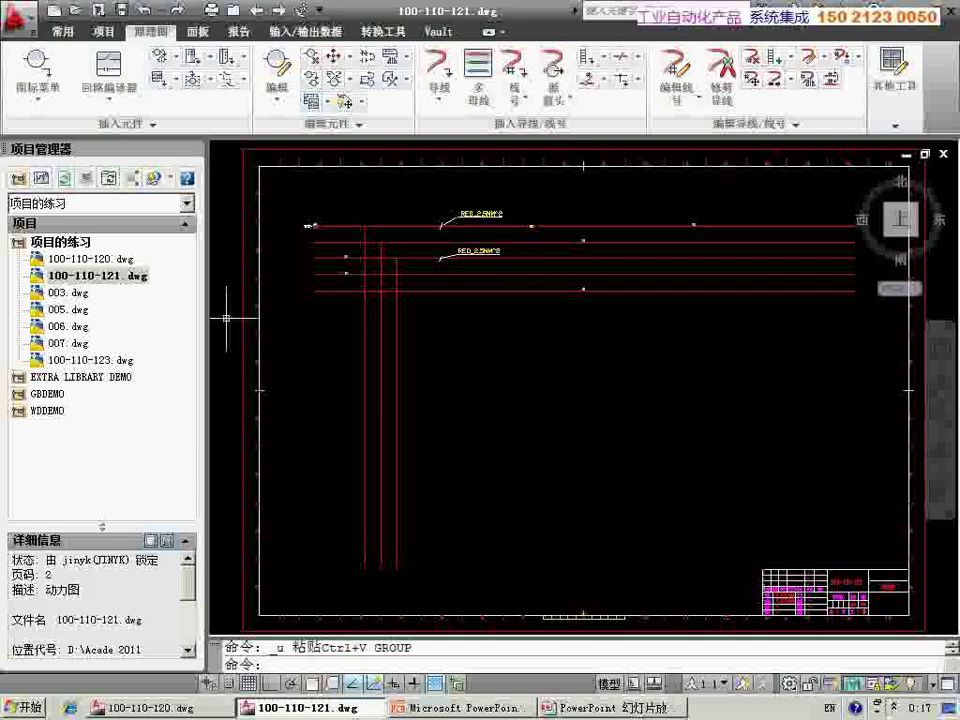
{"action": "double_click", "coordinate": [90, 258]}
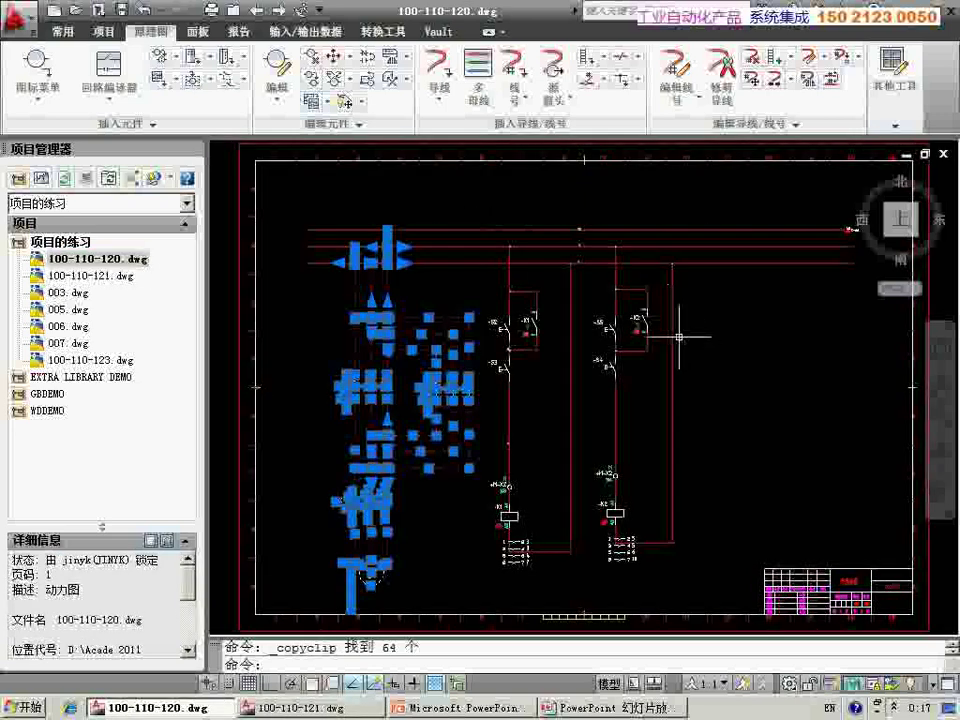
{"action": "key", "text": "Escape"}
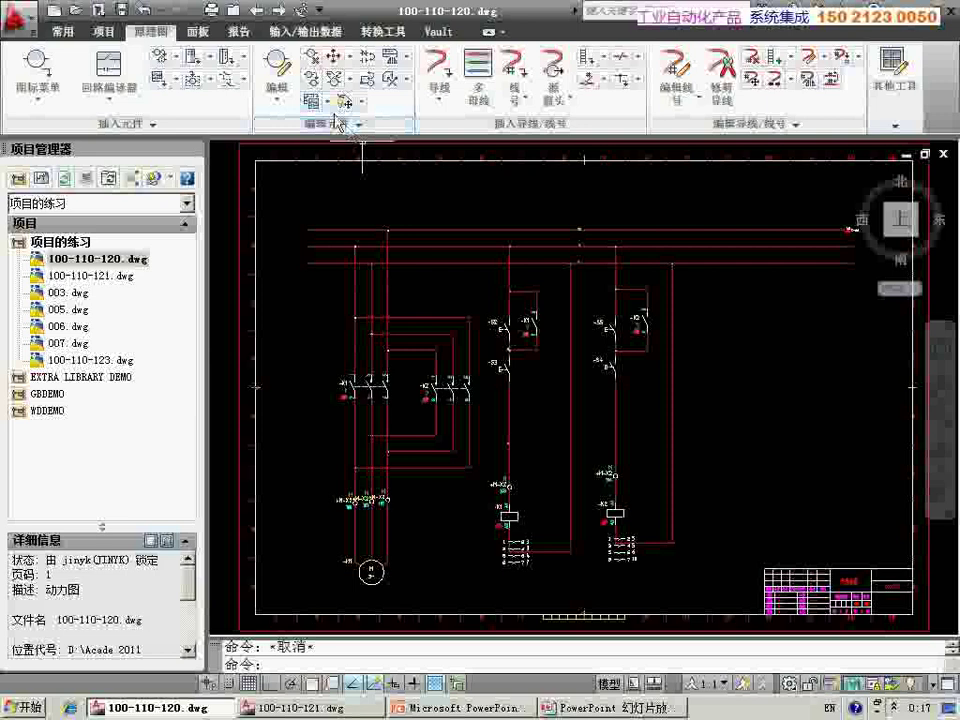
{"action": "left_click", "coordinate": [326, 101]}
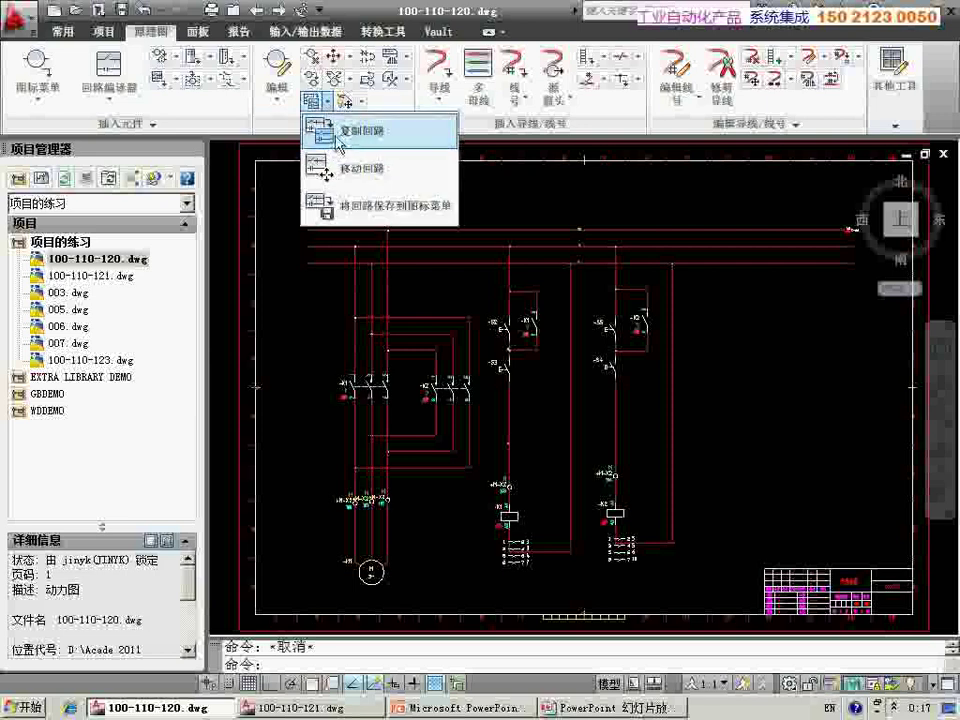
{"action": "left_click", "coordinate": [330, 140]}
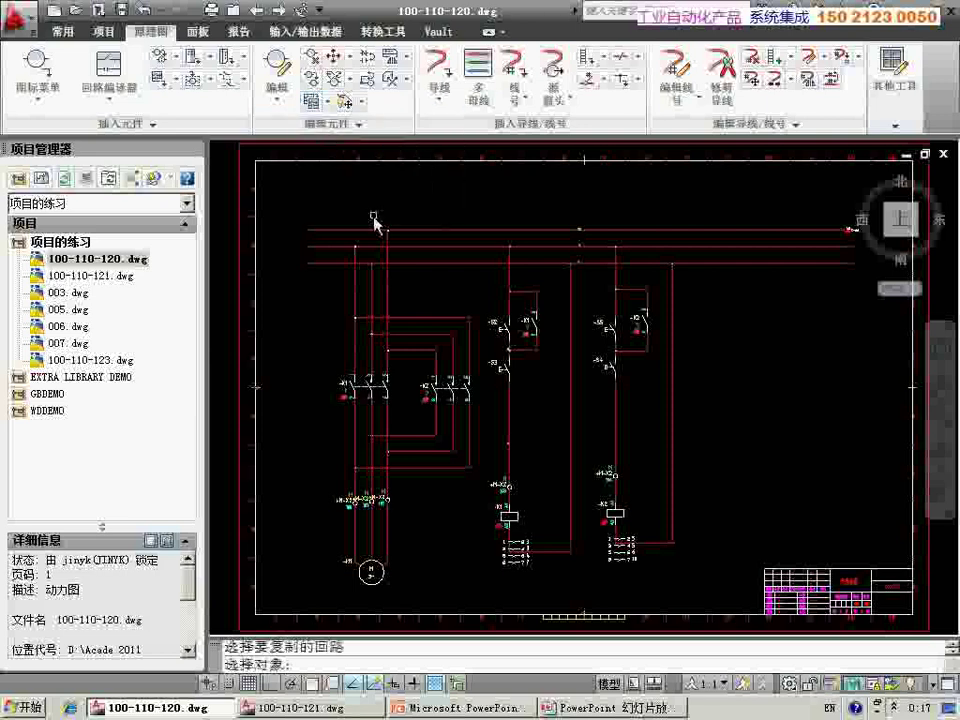
{"action": "left_click", "coordinate": [320, 203]}
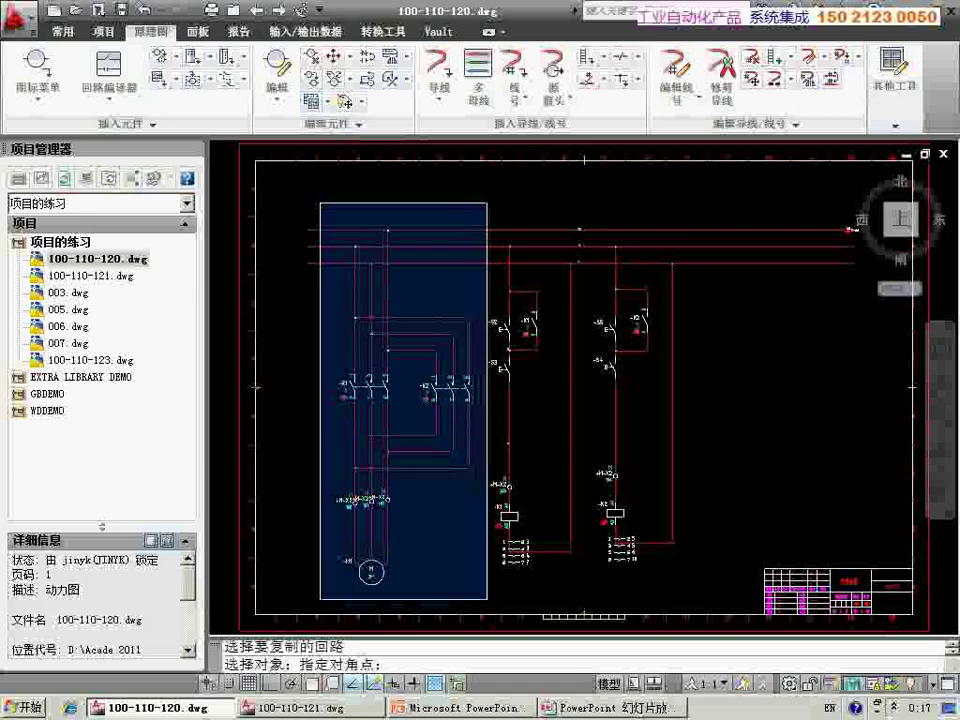
{"action": "left_click", "coordinate": [481, 607]}
{"action": "key", "text": "Return"}
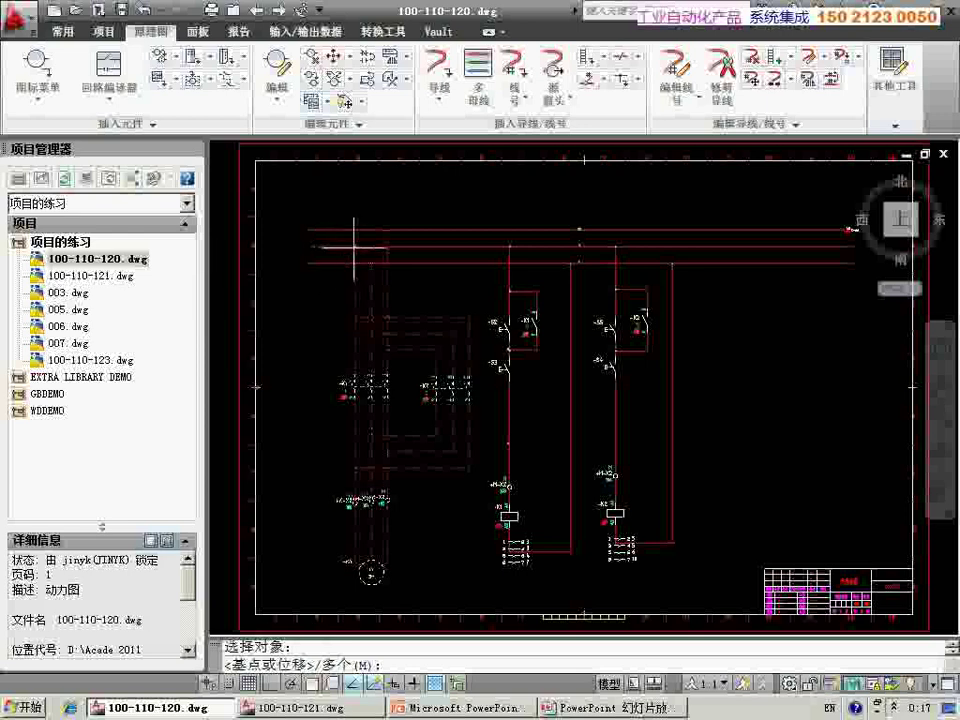
{"action": "left_click", "coordinate": [355, 246]}
{"action": "double_click", "coordinate": [90, 275]}
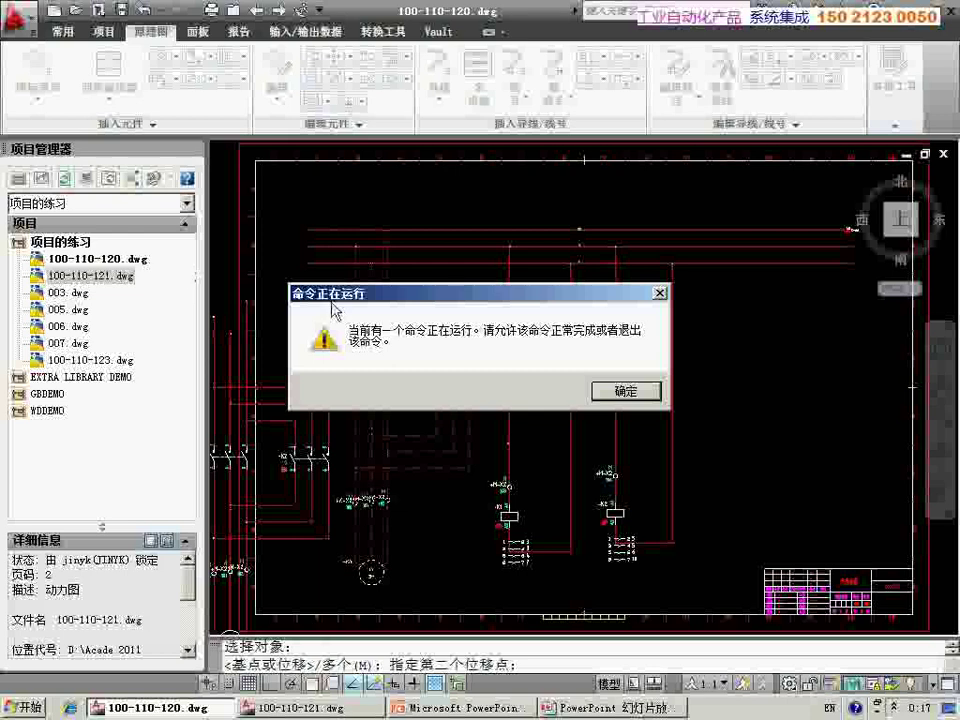
{"action": "left_click", "coordinate": [658, 294]}
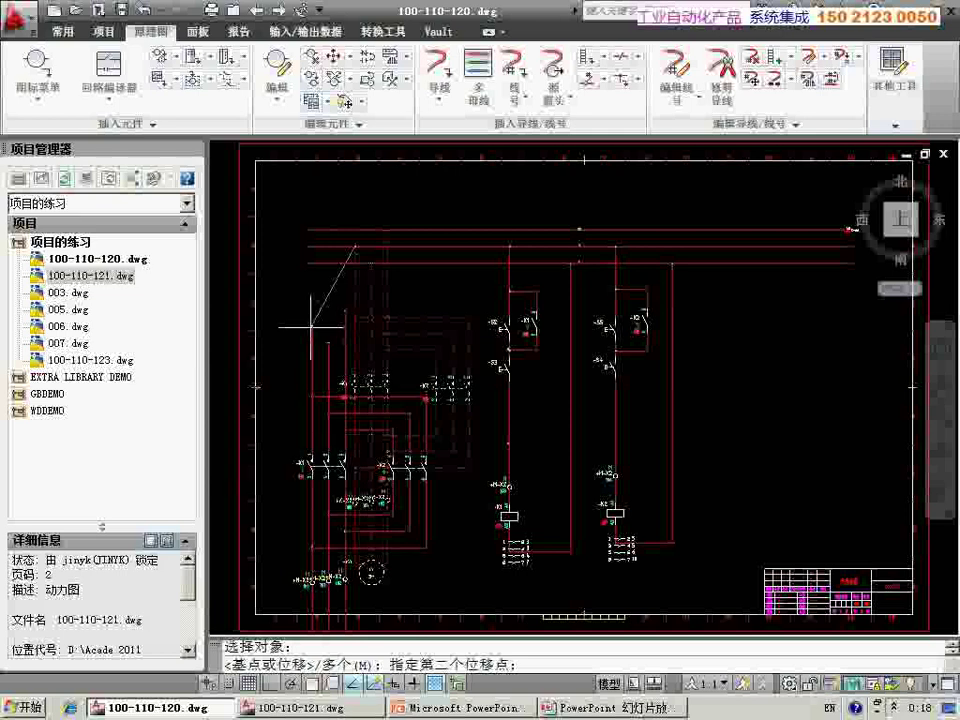
{"action": "key", "text": "Escape"}
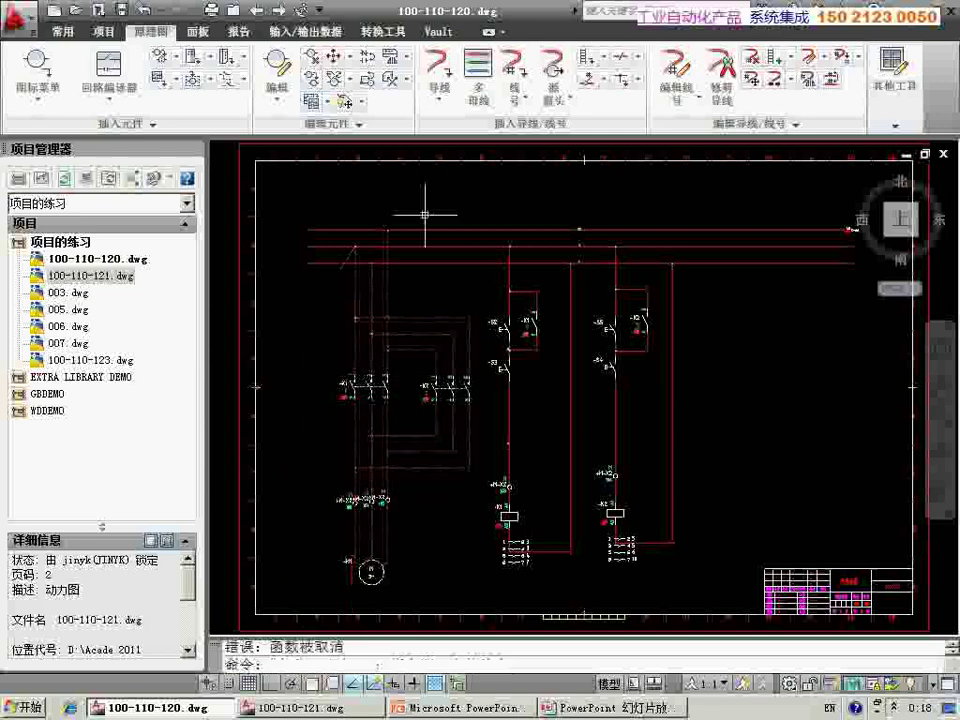
{"action": "left_click", "coordinate": [326, 101]}
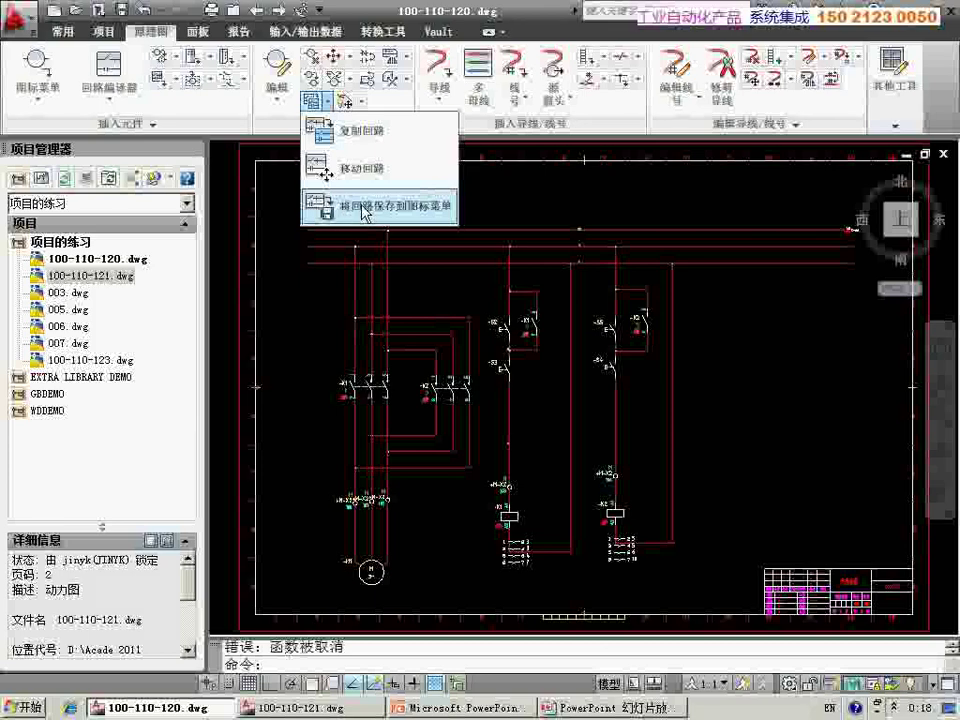
Open Save Circuit to Icon Menu and choose Add Icon to create a new circuit entry
{"action": "left_click", "coordinate": [349, 212]}
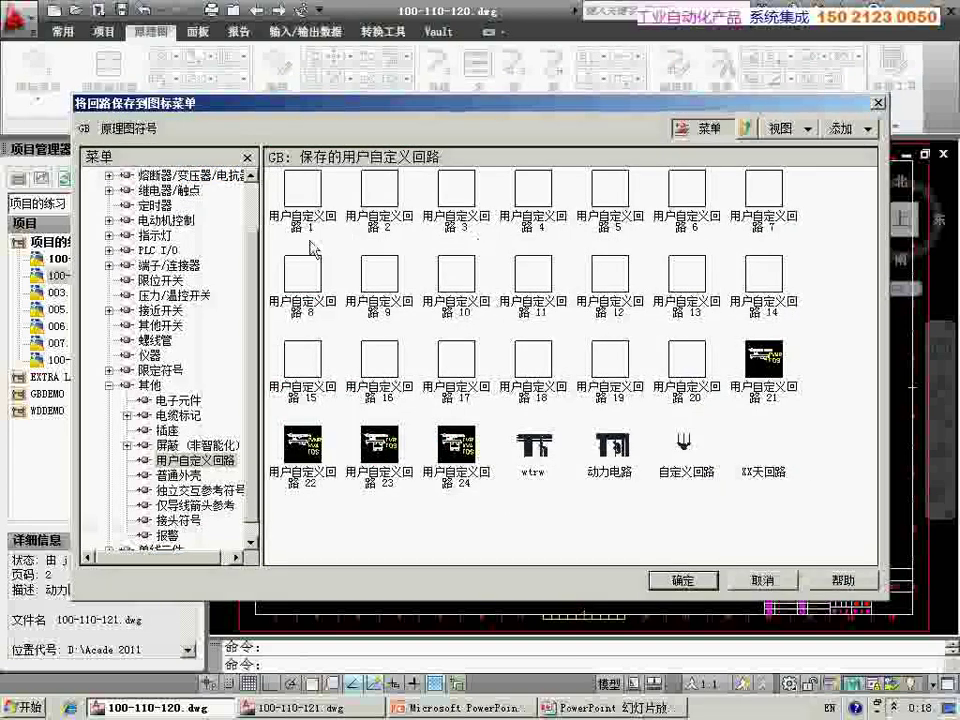
{"action": "scroll", "coordinate": [255, 238], "scroll_direction": "up", "scroll_amount": 2}
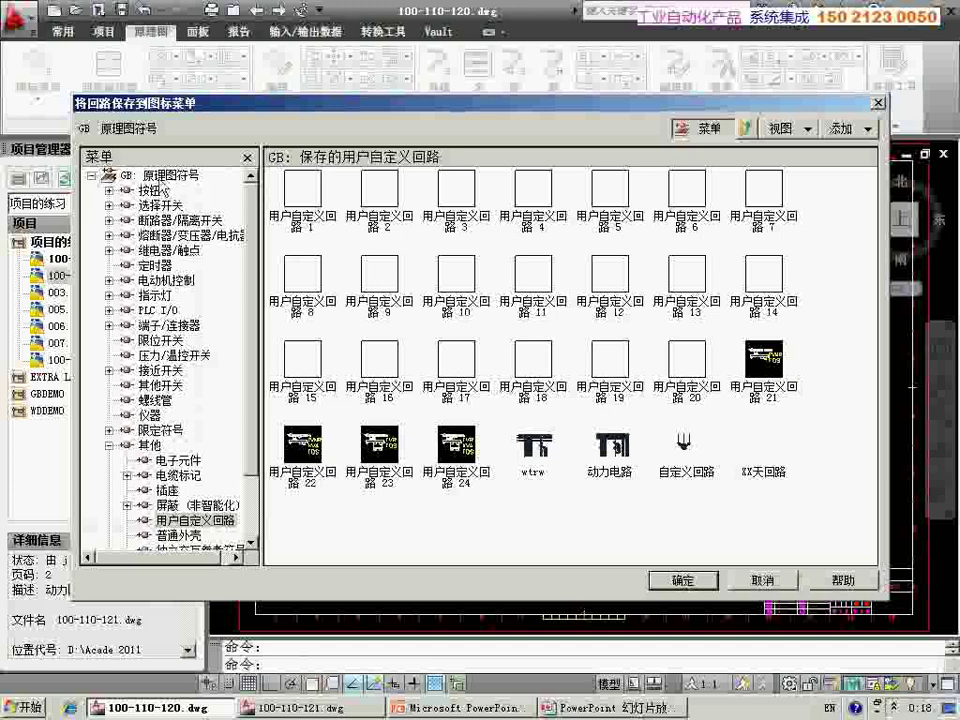
{"action": "scroll", "coordinate": [165, 320], "scroll_direction": "down", "scroll_amount": 2}
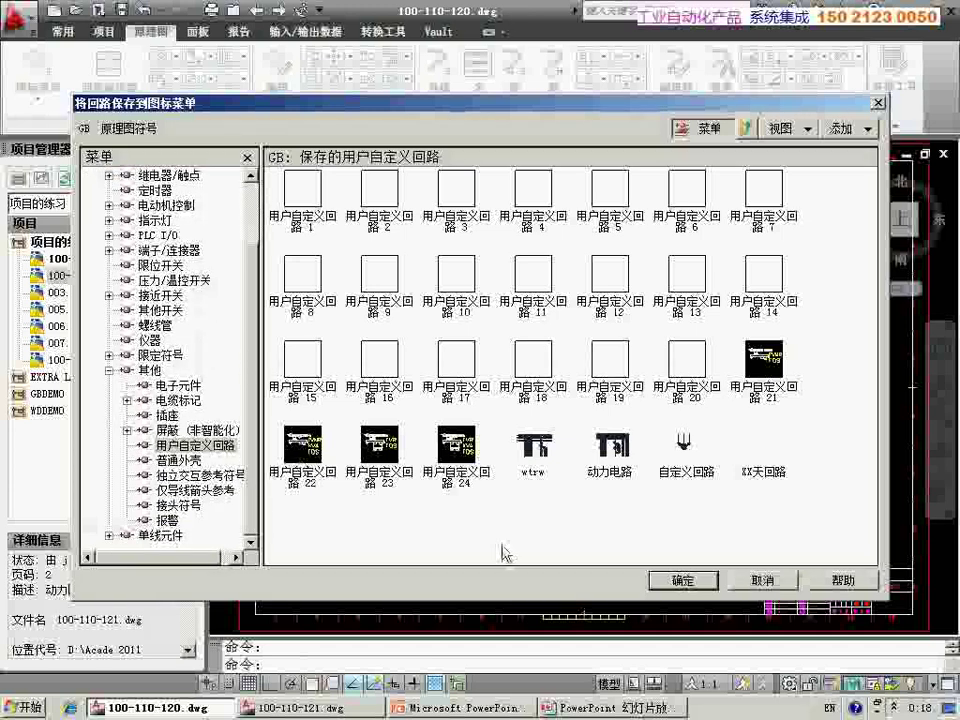
{"action": "right_click", "coordinate": [526, 347]}
{"action": "mouse_move", "coordinate": [565, 385]}
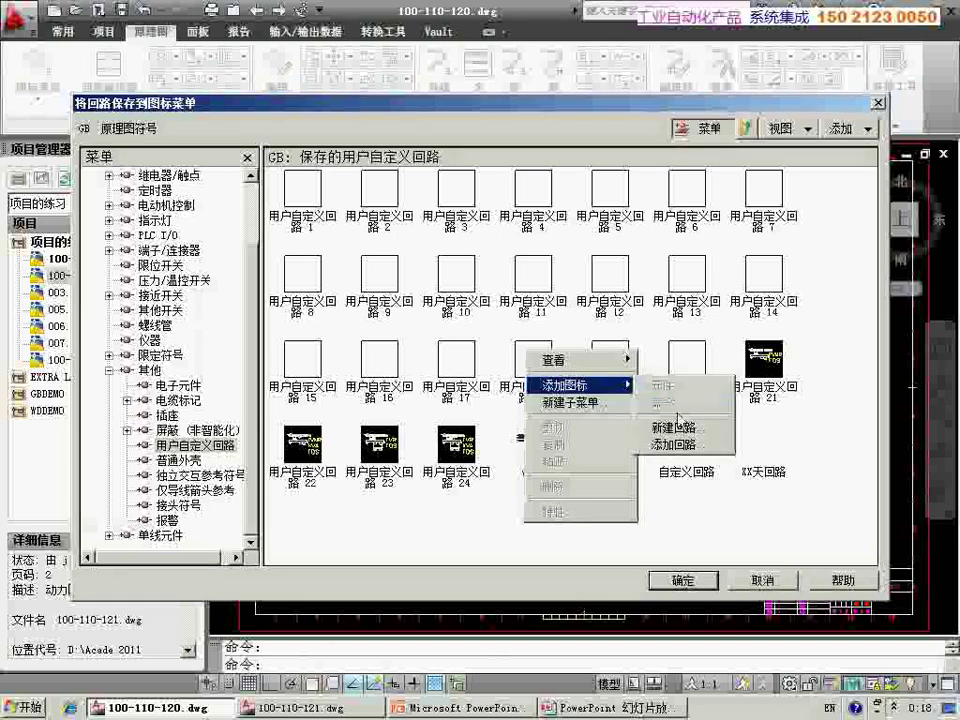
{"action": "left_click", "coordinate": [672, 427]}
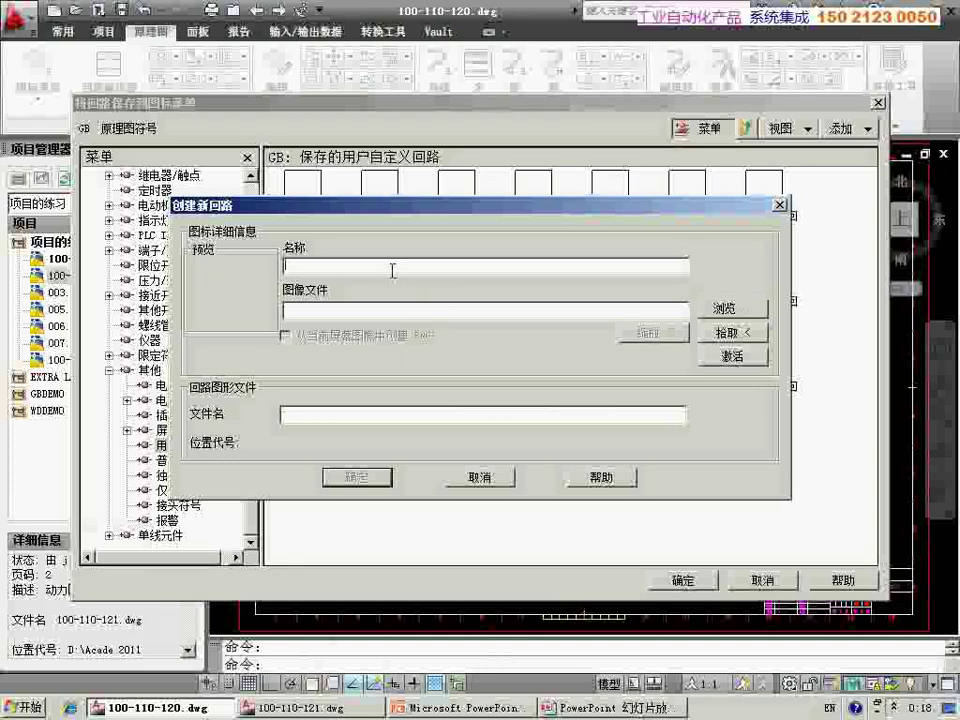
Name the new circuit 项目的练习回路, then abandon browsing for a preview image file
{"action": "type", "text": "项目的练习"}
{"action": "type", "text": "回路"}
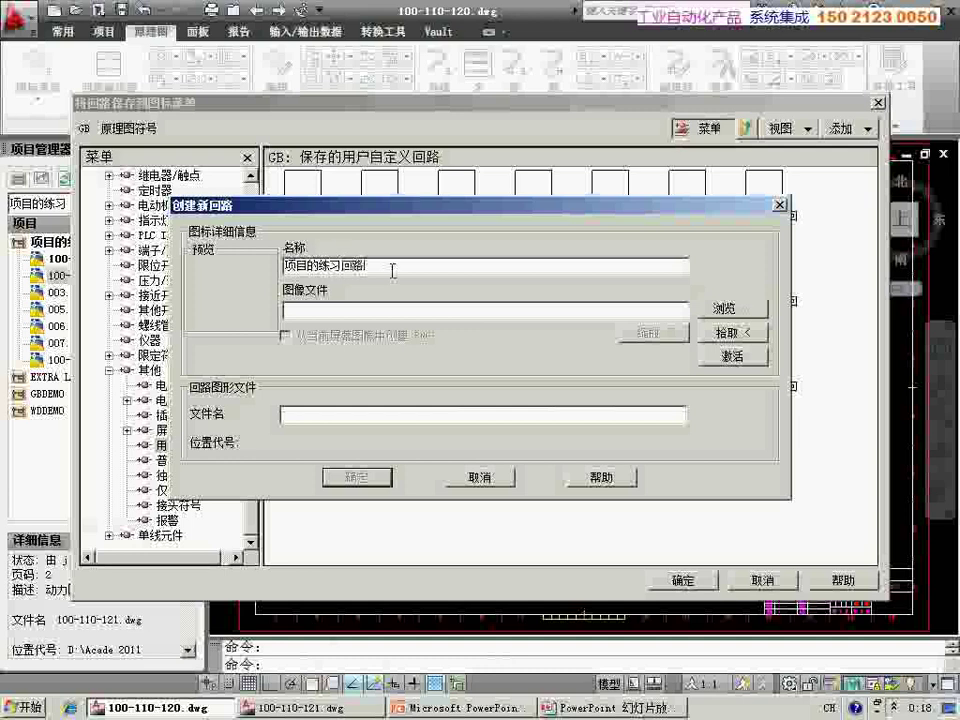
{"action": "left_click", "coordinate": [333, 315]}
{"action": "left_click_drag", "start_coordinate": [400, 205], "coordinate": [628, 494]}
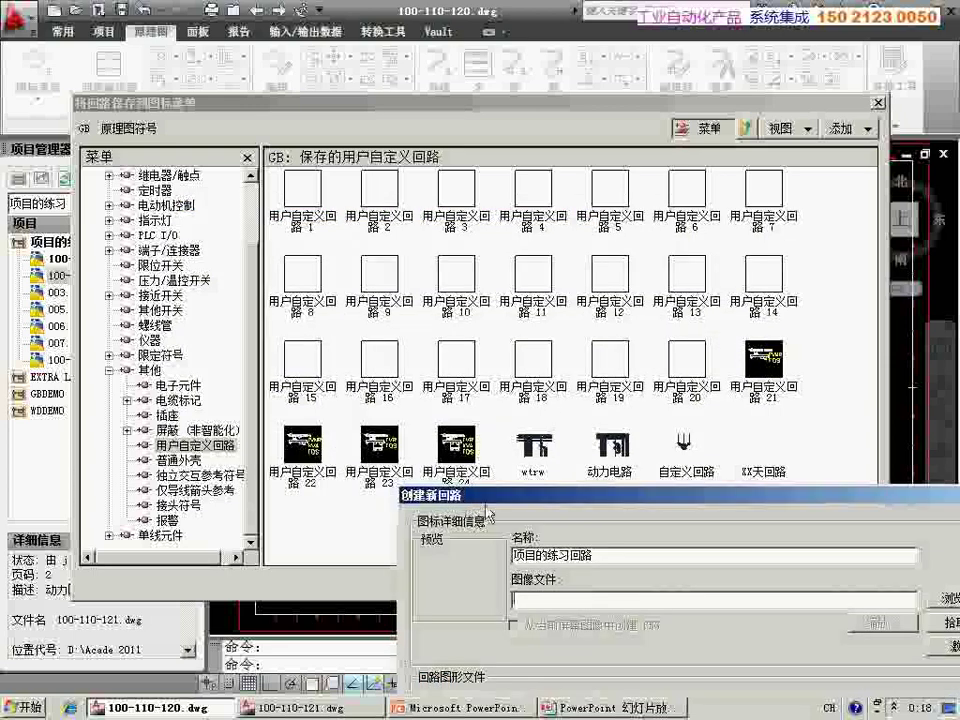
{"action": "left_click_drag", "start_coordinate": [487, 511], "coordinate": [233, 142]}
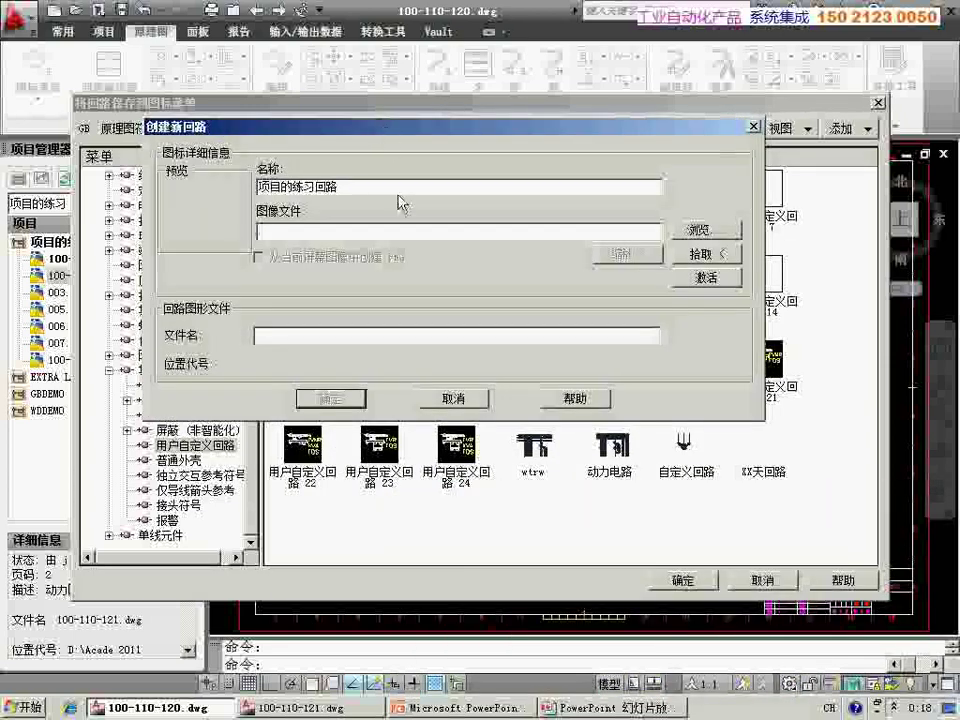
{"action": "left_click", "coordinate": [696, 287]}
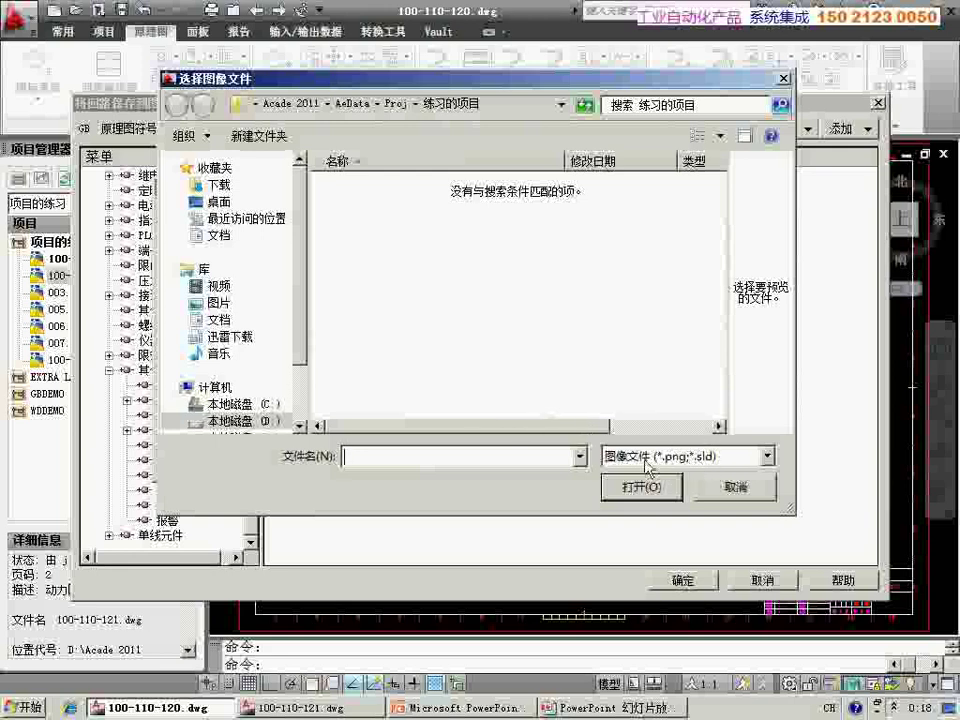
{"action": "left_click", "coordinate": [736, 486]}
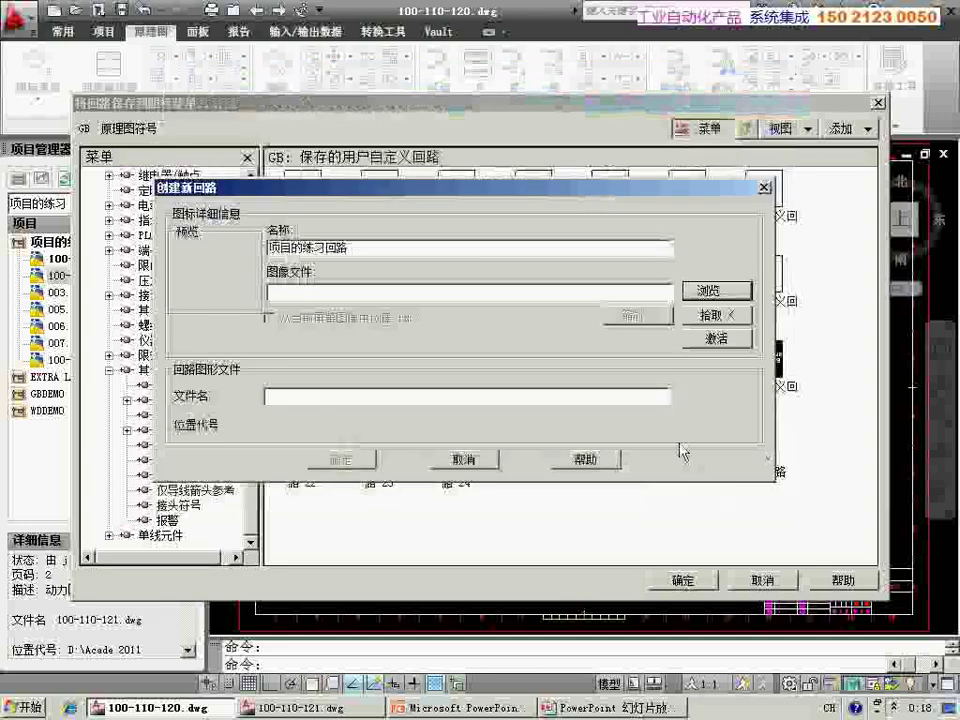
Generate the 100-110-120 preview image by framing the power circuit in the drawing
{"action": "left_click", "coordinate": [716, 342]}
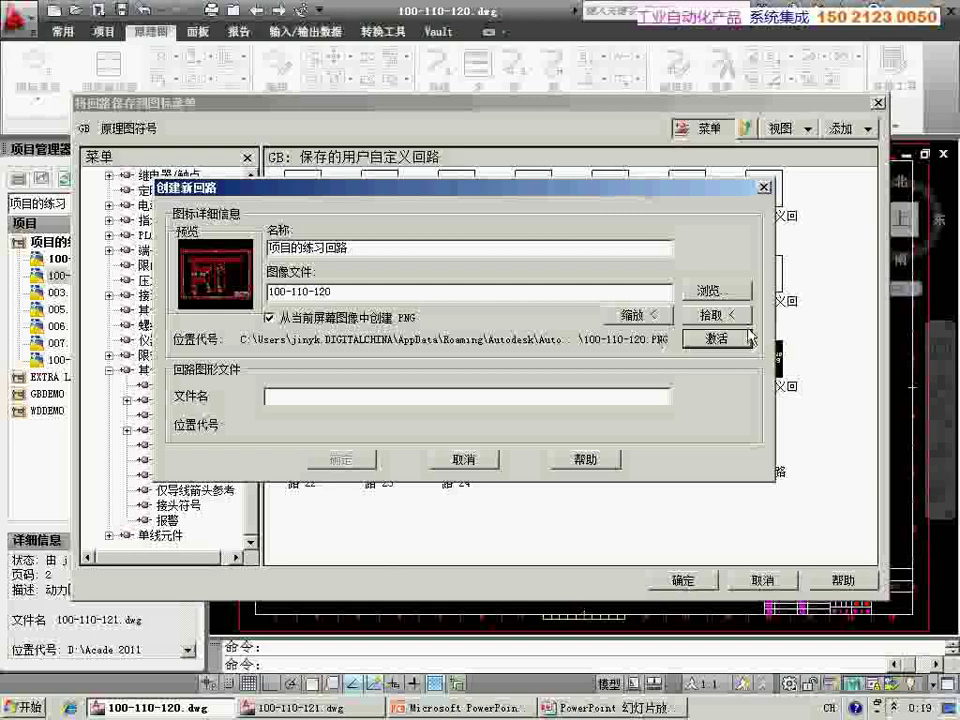
{"action": "left_click", "coordinate": [710, 314]}
{"action": "middle_click_drag", "start_coordinate": [600, 355], "coordinate": [570, 410]}
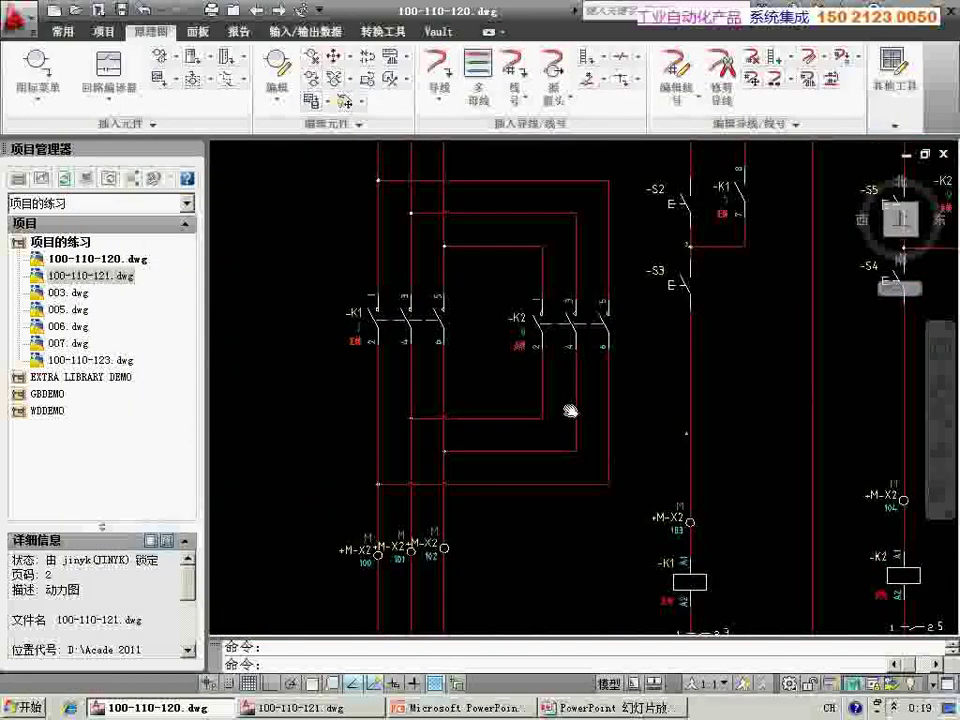
{"action": "scroll", "coordinate": [570, 410], "scroll_direction": "down", "scroll_amount": 2}
{"action": "scroll", "coordinate": [570, 410], "scroll_direction": "up", "scroll_amount": 1}
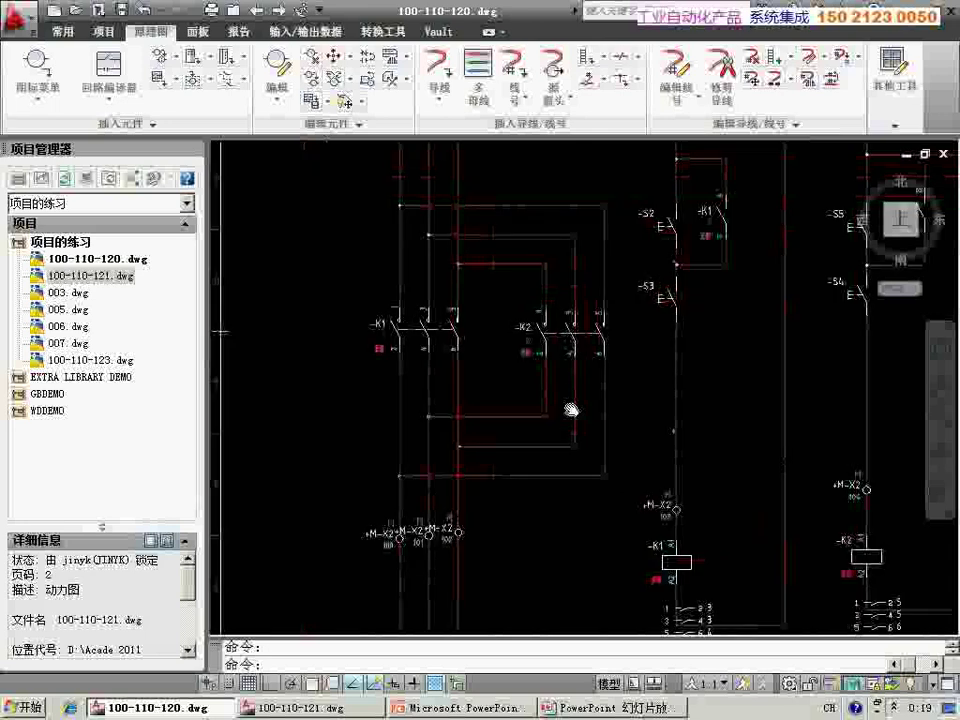
{"action": "right_click", "coordinate": [518, 346]}
{"action": "left_click", "coordinate": [540, 353]}
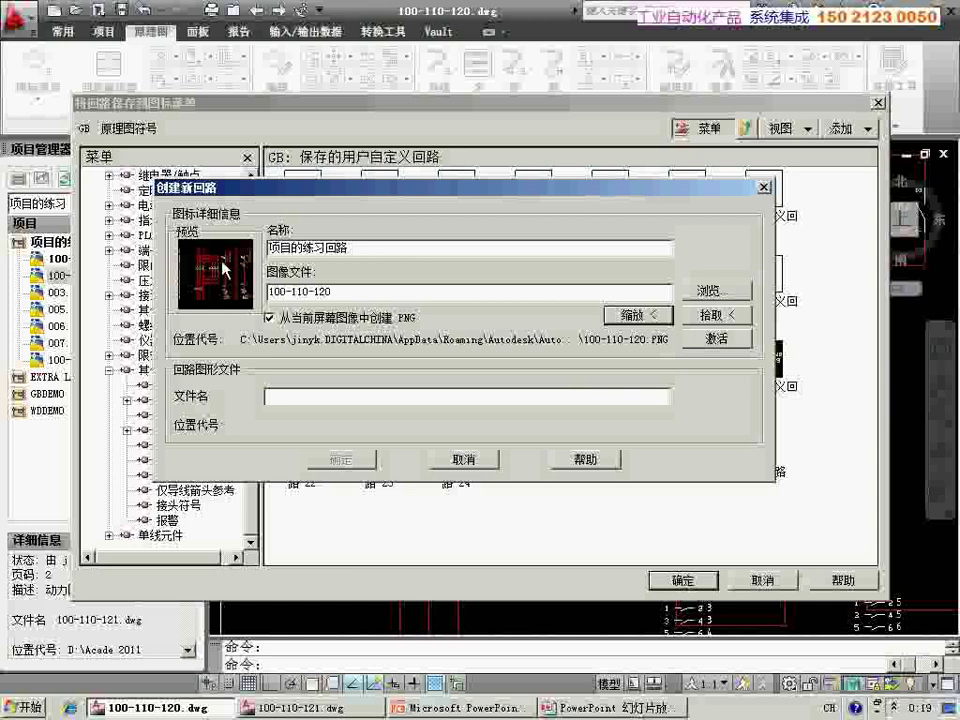
Set the circuit file name to 项目的练习回路 and confirm the new circuit
{"action": "left_click", "coordinate": [294, 400]}
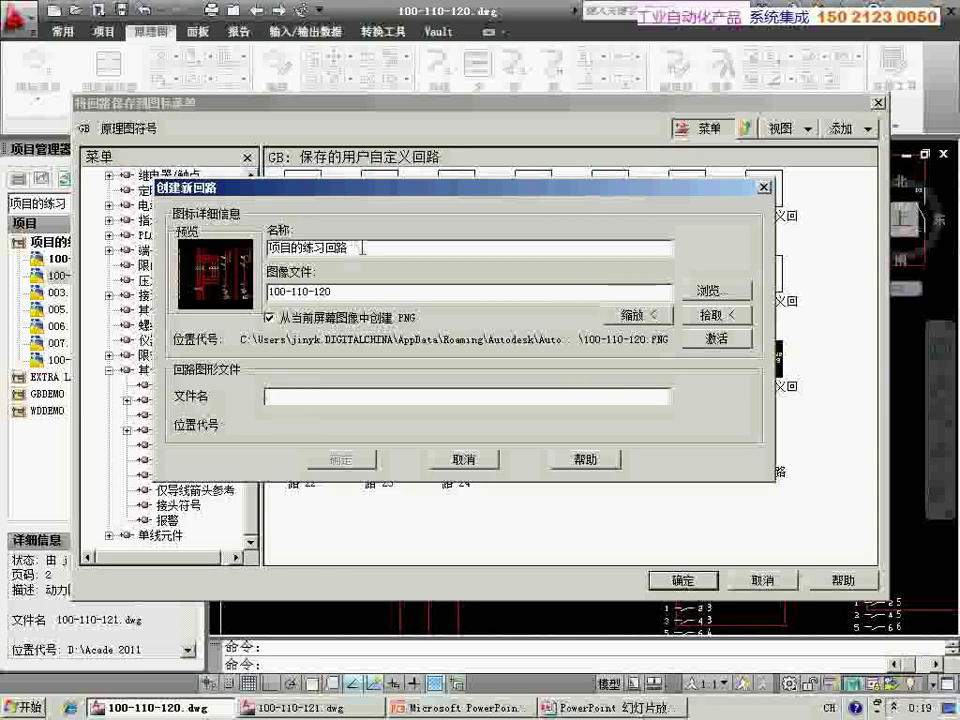
{"action": "left_click", "coordinate": [322, 408]}
{"action": "type", "text": "项目的练习回路"}
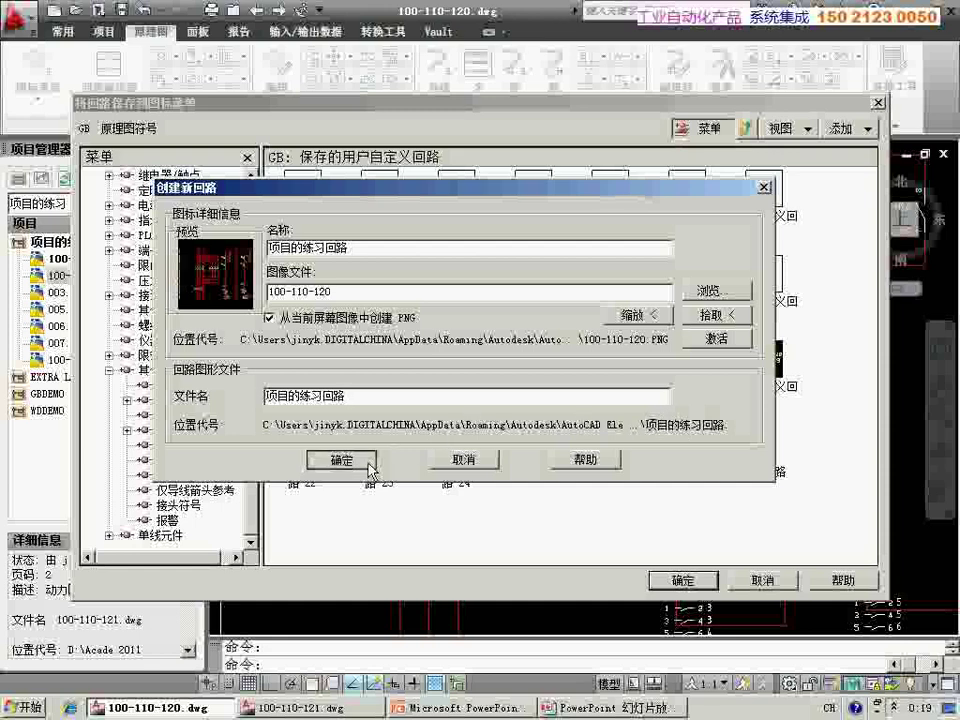
{"action": "left_click", "coordinate": [341, 459]}
{"action": "scroll", "coordinate": [368, 461], "scroll_direction": "down", "scroll_amount": 2}
{"action": "scroll", "coordinate": [400, 448], "scroll_direction": "down", "scroll_amount": 2}
{"action": "scroll", "coordinate": [440, 432], "scroll_direction": "down", "scroll_amount": 1}
{"action": "scroll", "coordinate": [430, 268], "scroll_direction": "up", "scroll_amount": 2}
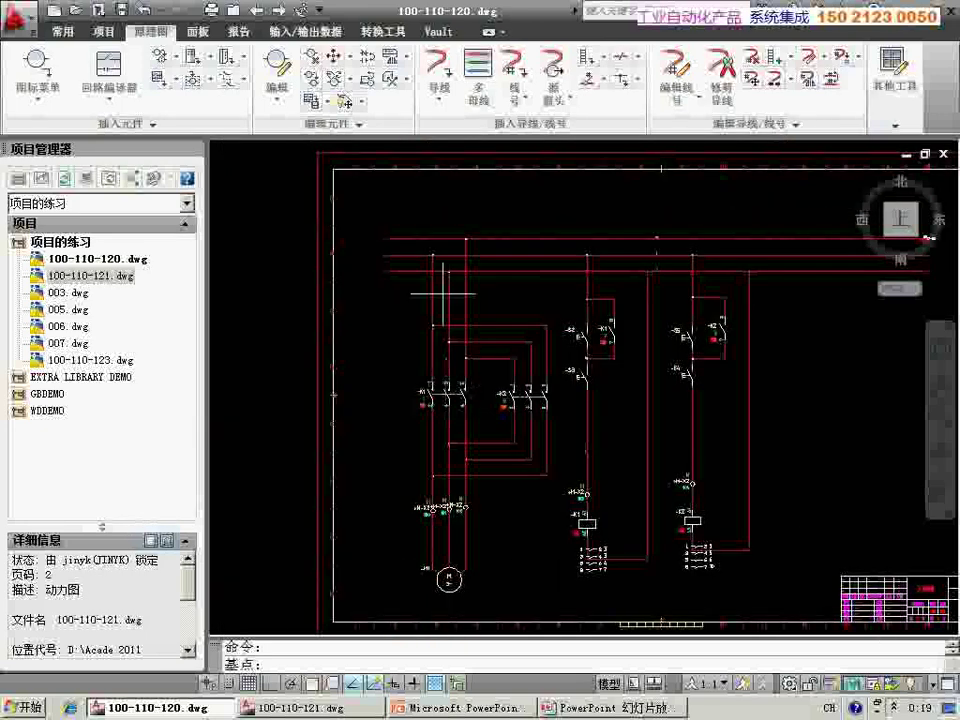
Accept object snap settings via 'DS and pick the circuit's base point
{"action": "scroll", "coordinate": [426, 260], "scroll_direction": "up", "scroll_amount": 1}
{"action": "scroll", "coordinate": [430, 250], "scroll_direction": "up", "scroll_amount": 1}
{"action": "type", "text": "'ds"}
{"action": "key", "text": "Return"}
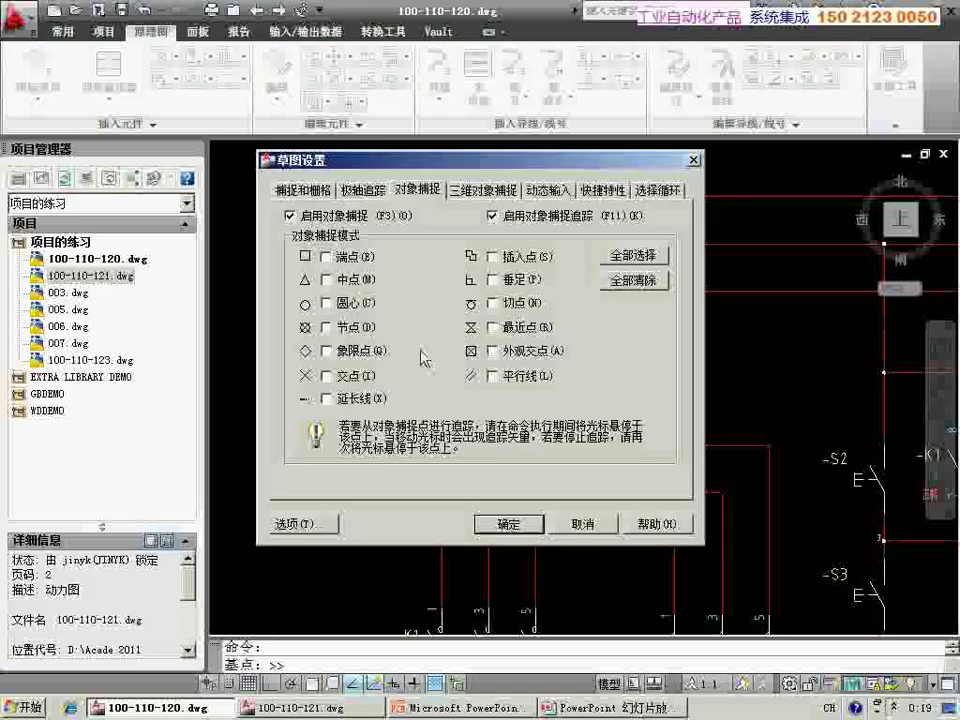
{"action": "left_click", "coordinate": [510, 526]}
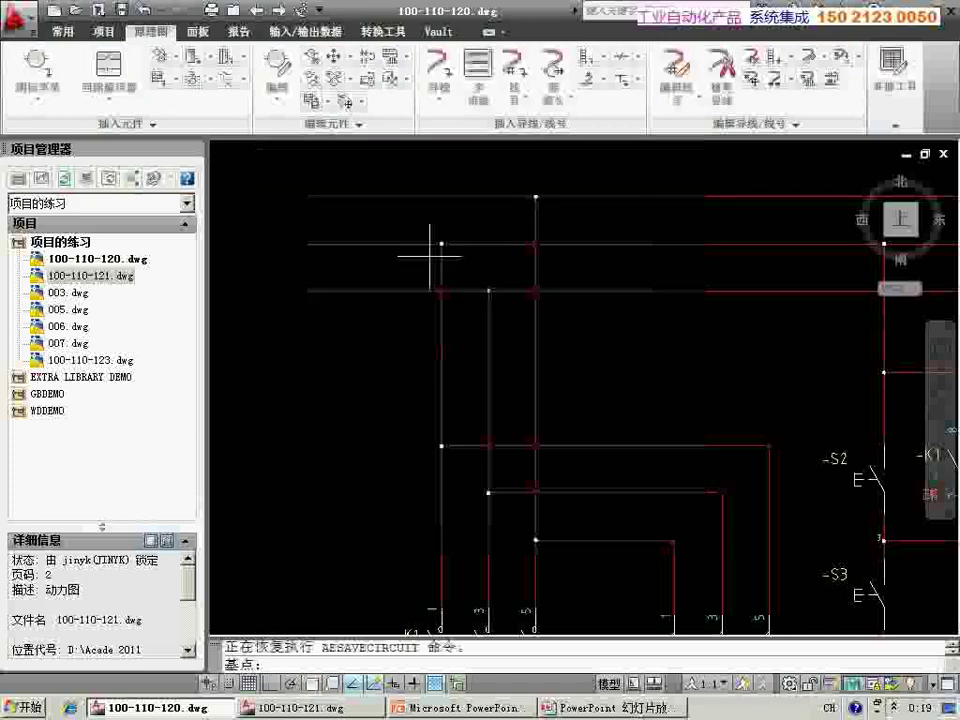
{"action": "left_click", "coordinate": [439, 240]}
Window-select the 64-object motor power circuit and save it as 项目的练习回路
{"action": "scroll", "coordinate": [459, 349], "scroll_direction": "down", "scroll_amount": 1}
{"action": "scroll", "coordinate": [459, 349], "scroll_direction": "down", "scroll_amount": 1}
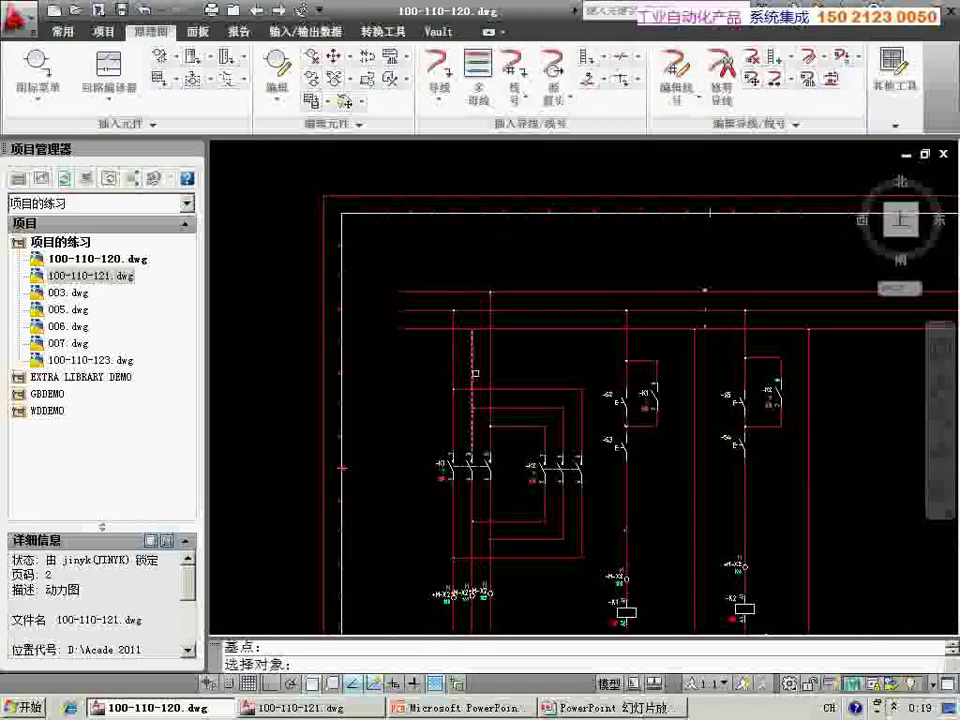
{"action": "scroll", "coordinate": [473, 368], "scroll_direction": "down", "scroll_amount": 1}
{"action": "left_click", "coordinate": [380, 182]}
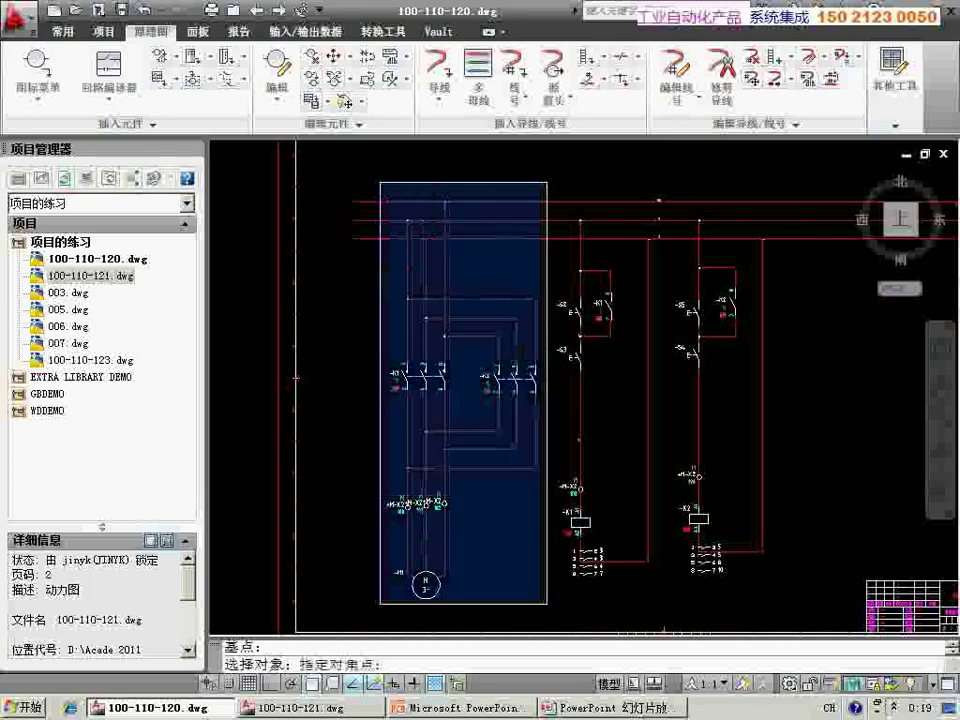
{"action": "left_click", "coordinate": [547, 614]}
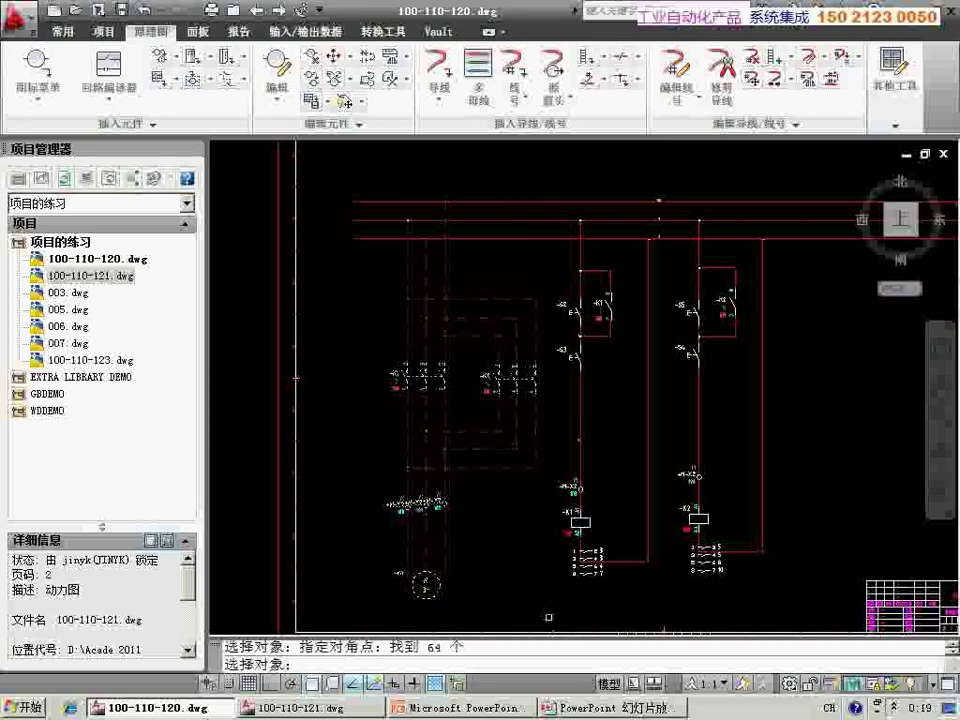
{"action": "key", "text": "Return"}
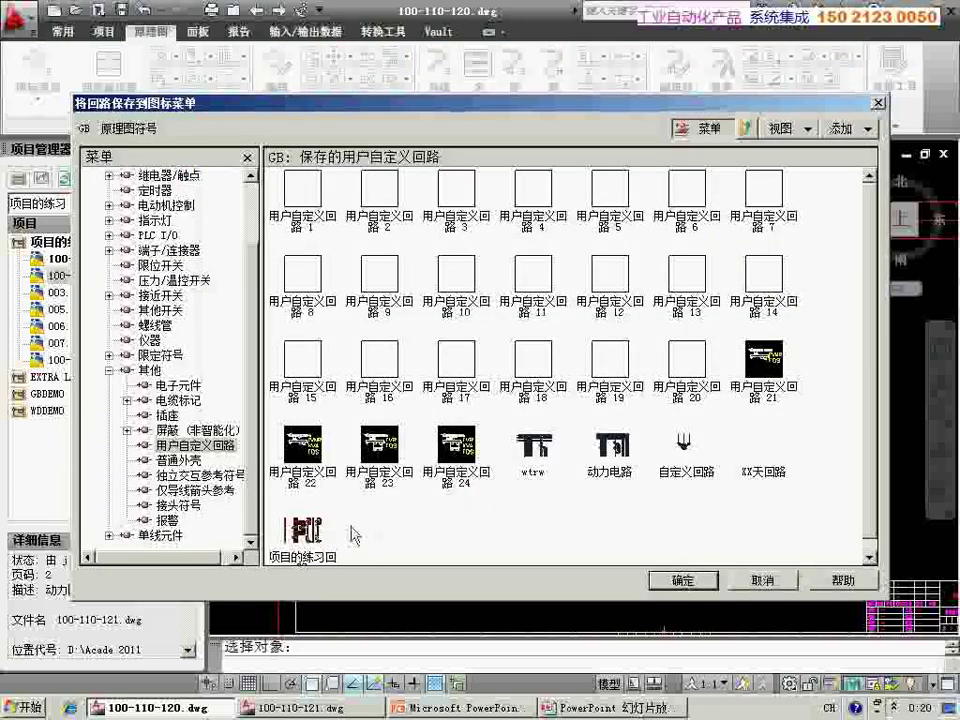
{"action": "left_click", "coordinate": [689, 579]}
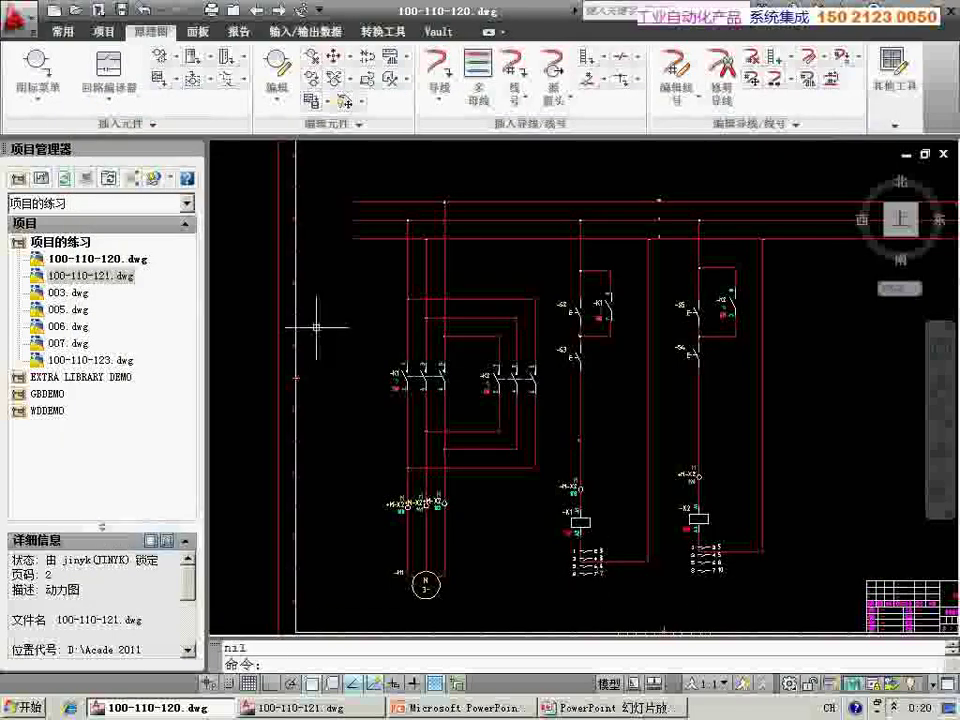
Open drawing 100-110-121, trim its three vertical wires, and bring up Insert Saved Circuit
{"action": "double_click", "coordinate": [95, 276]}
{"action": "scroll", "coordinate": [680, 185], "scroll_direction": "down", "scroll_amount": 2}
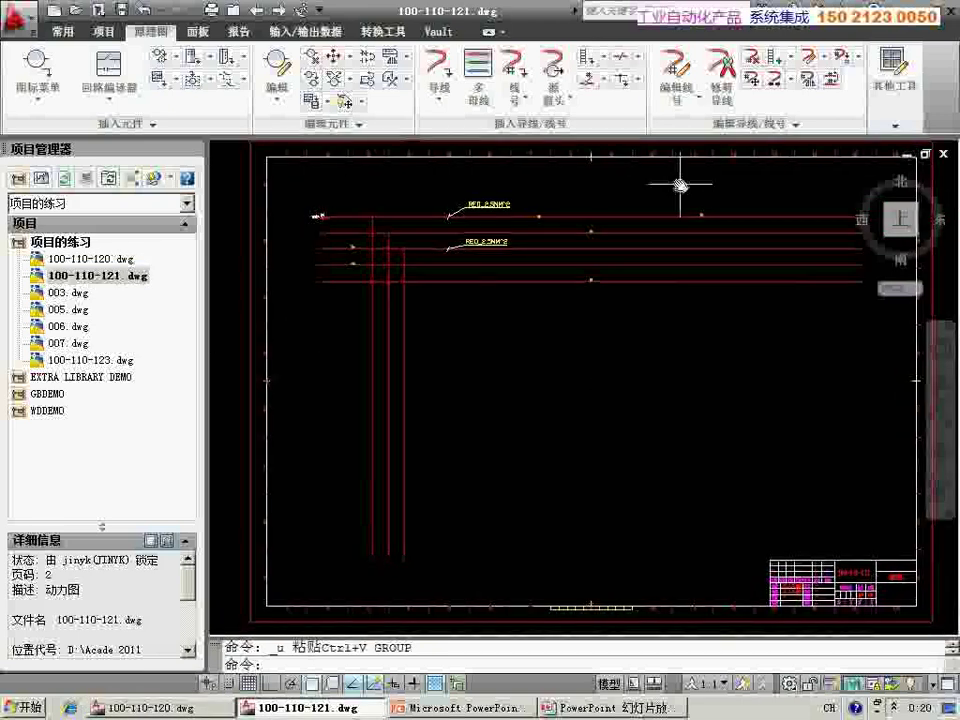
{"action": "left_click", "coordinate": [721, 88]}
{"action": "left_click", "coordinate": [403, 456]}
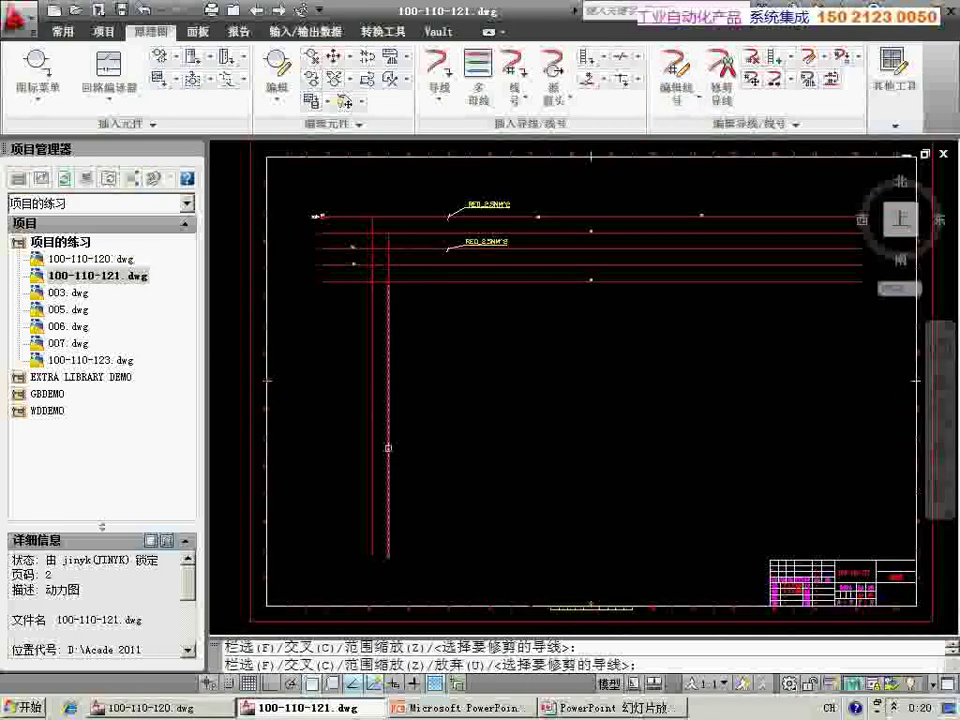
{"action": "left_click", "coordinate": [388, 430]}
{"action": "left_click", "coordinate": [372, 405]}
{"action": "key", "text": "Return"}
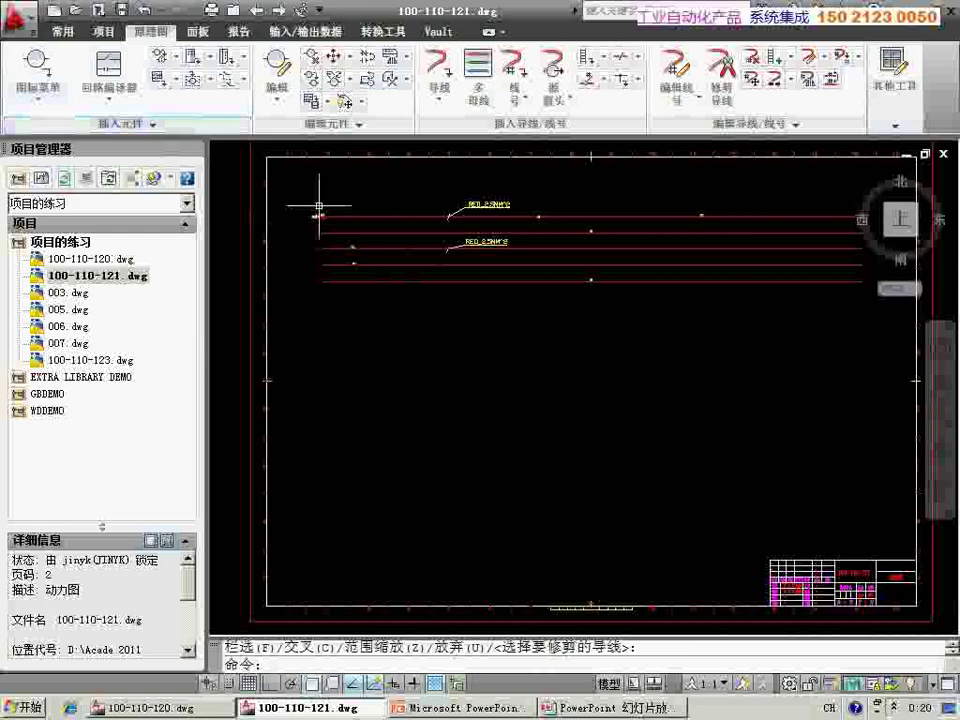
{"action": "left_click", "coordinate": [174, 78]}
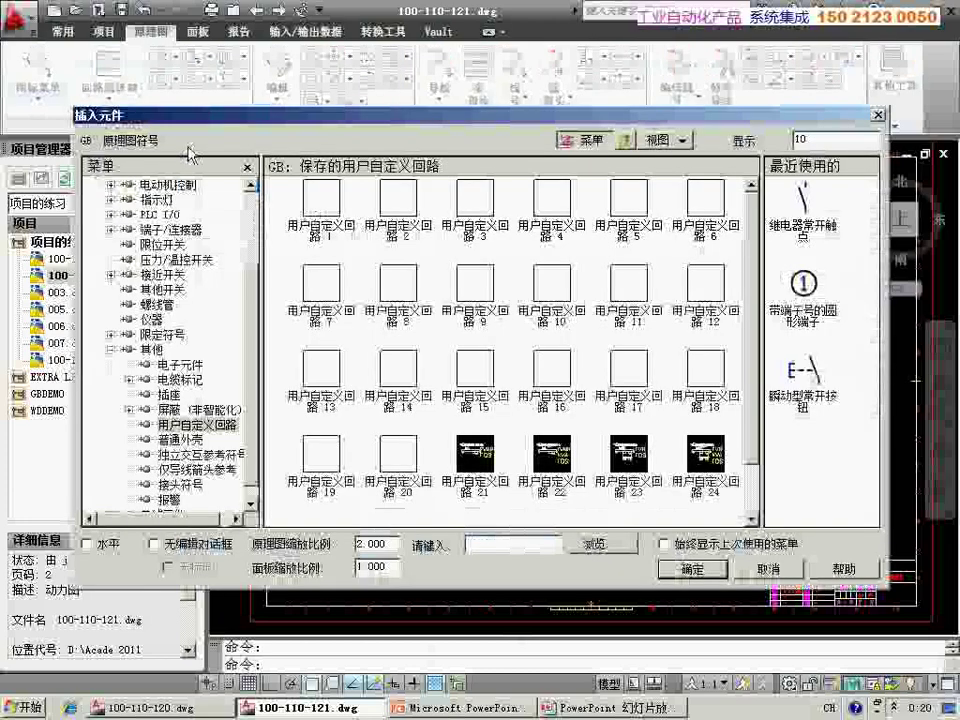
Pick the saved 项目的练习回路 circuit and set its insertion scale to 1
{"action": "scroll", "coordinate": [570, 250], "scroll_direction": "down", "scroll_amount": 3}
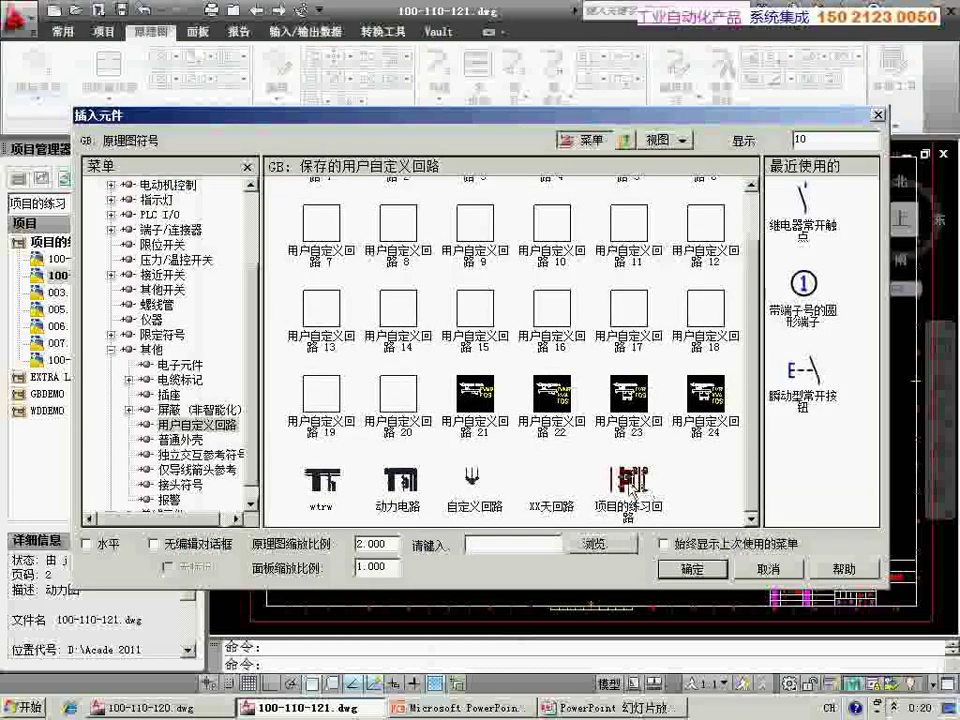
{"action": "left_click", "coordinate": [635, 483]}
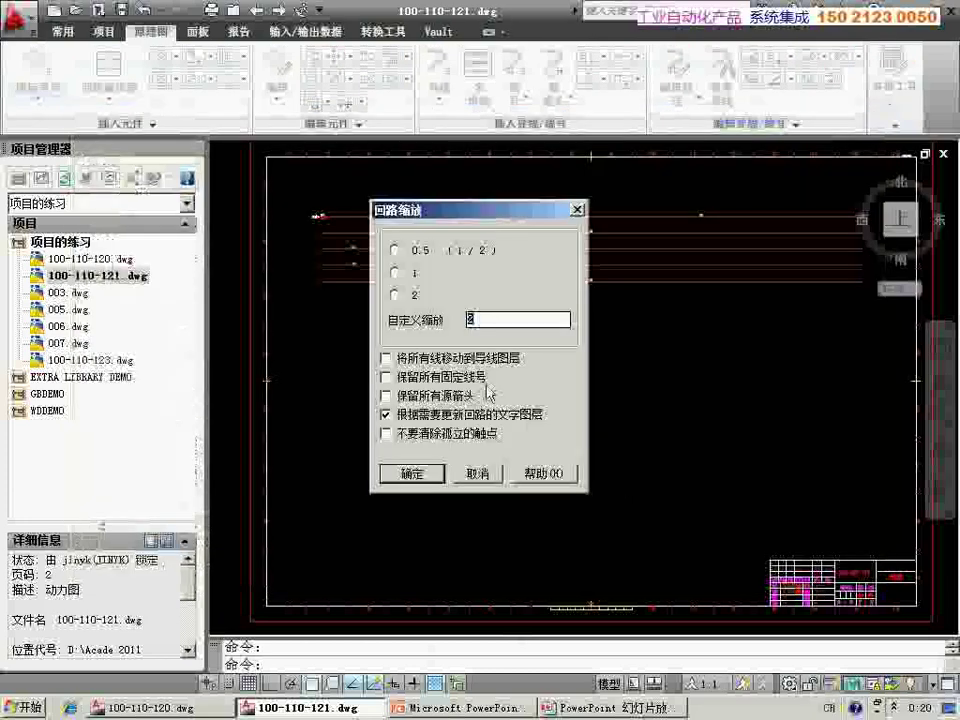
{"action": "left_click", "coordinate": [395, 272]}
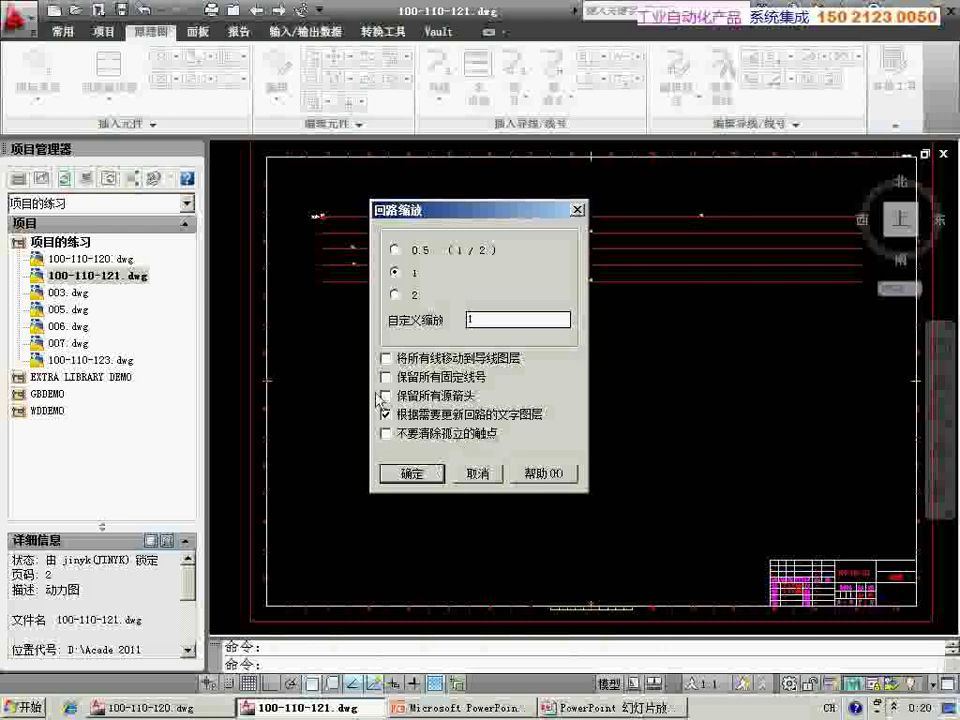
{"action": "left_click", "coordinate": [420, 474]}
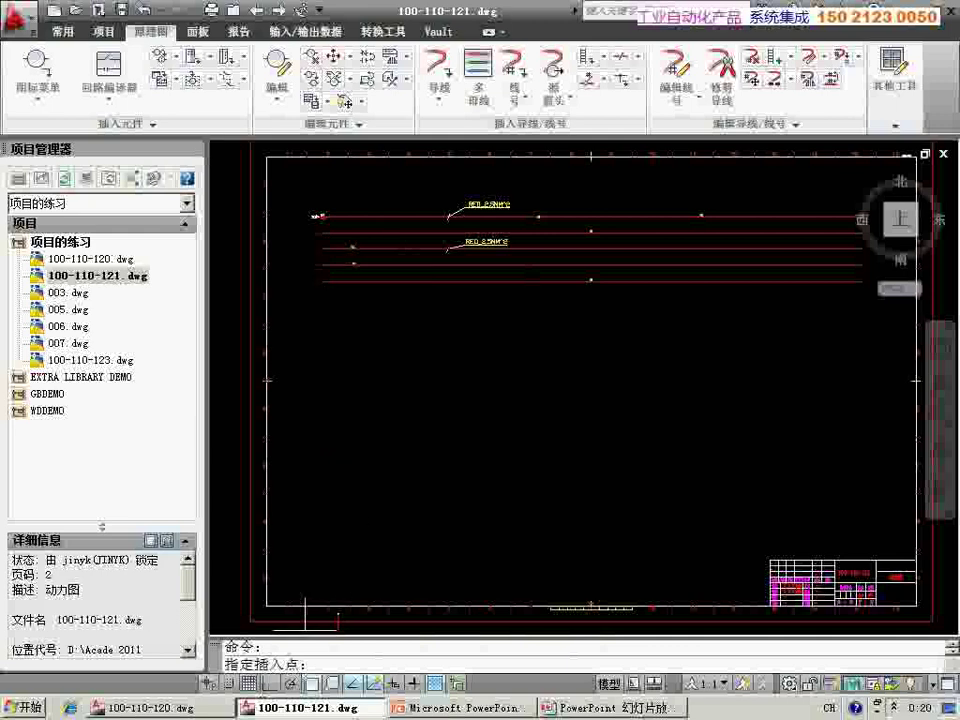
Turn object snap off with F3 and place the saved circuit on the drawing's bus lines
{"action": "key", "text": "F3"}
{"action": "scroll", "coordinate": [380, 258], "scroll_direction": "up", "scroll_amount": 2}
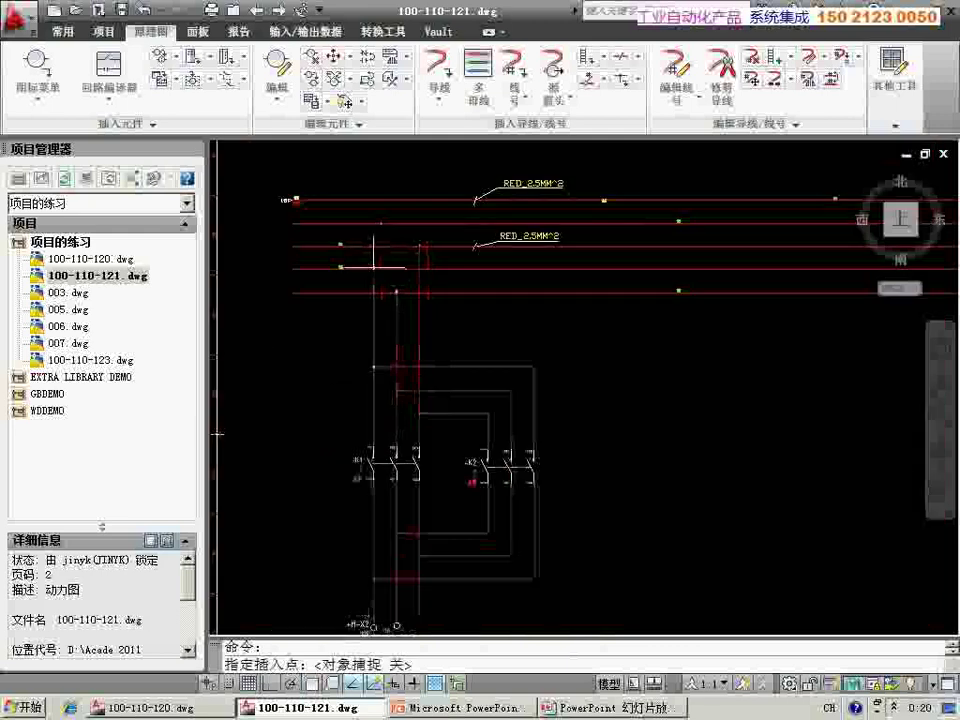
{"action": "scroll", "coordinate": [377, 272], "scroll_direction": "up", "scroll_amount": 3}
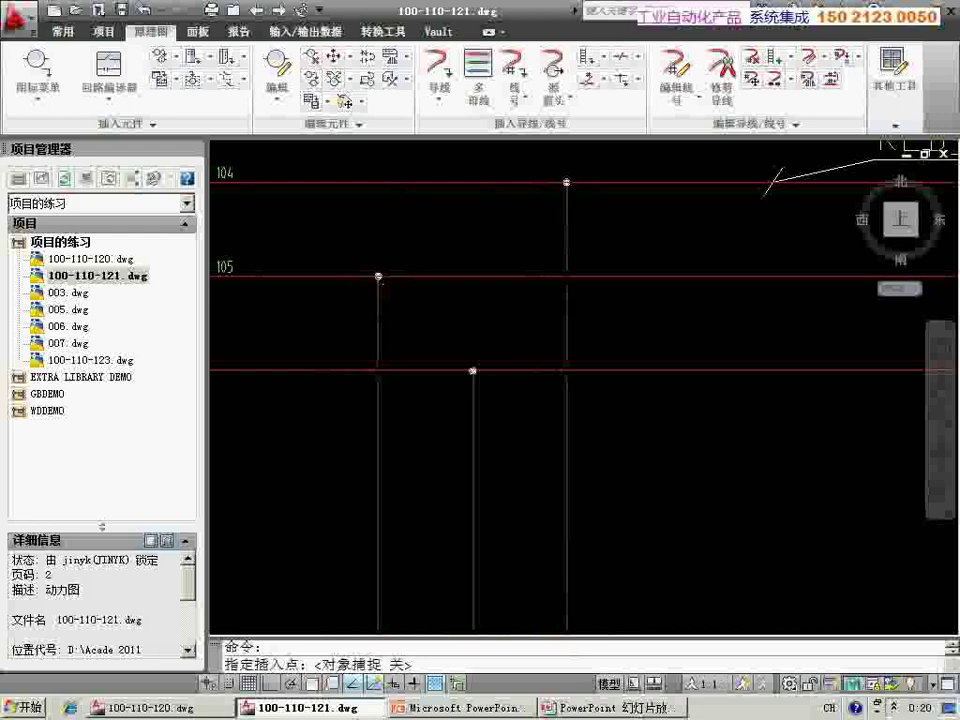
{"action": "left_click", "coordinate": [378, 276]}
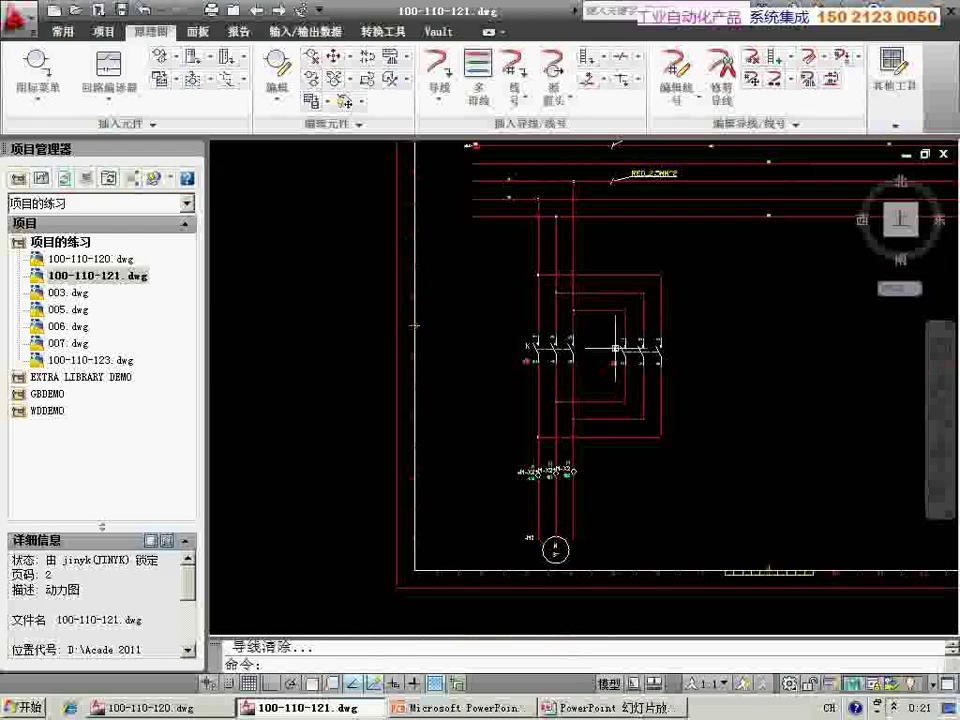
Pan and zoom over the contactors and motor M2, then fit the whole sheet in view
{"action": "scroll", "coordinate": [544, 554], "scroll_direction": "up", "scroll_amount": 3}
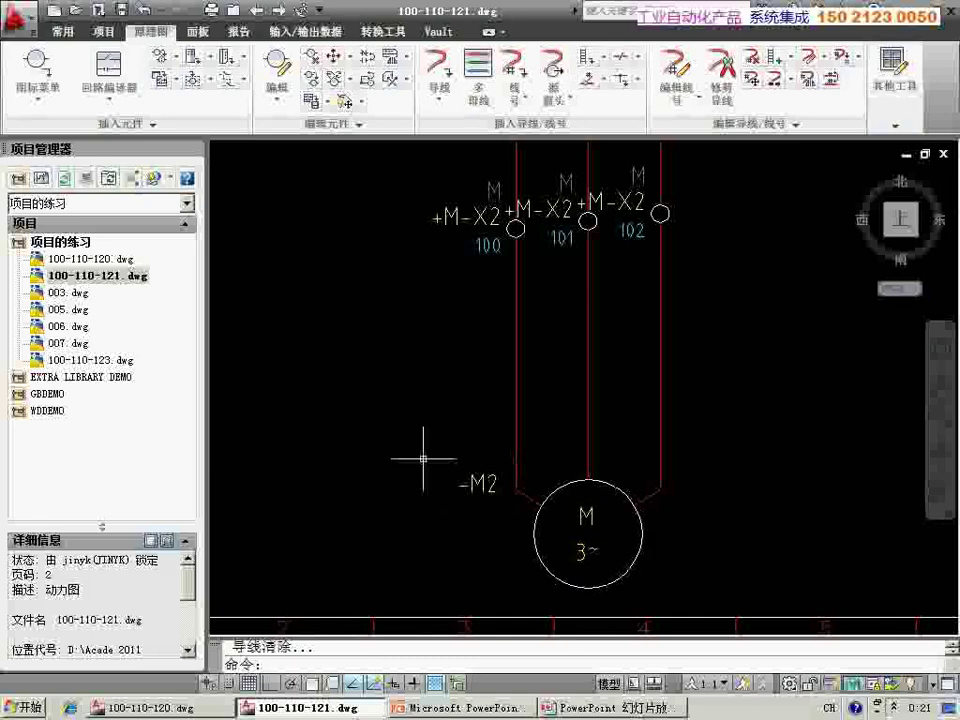
{"action": "middle_click_drag", "start_coordinate": [474, 326], "coordinate": [454, 476]}
{"action": "scroll", "coordinate": [525, 343], "scroll_direction": "down", "scroll_amount": 2}
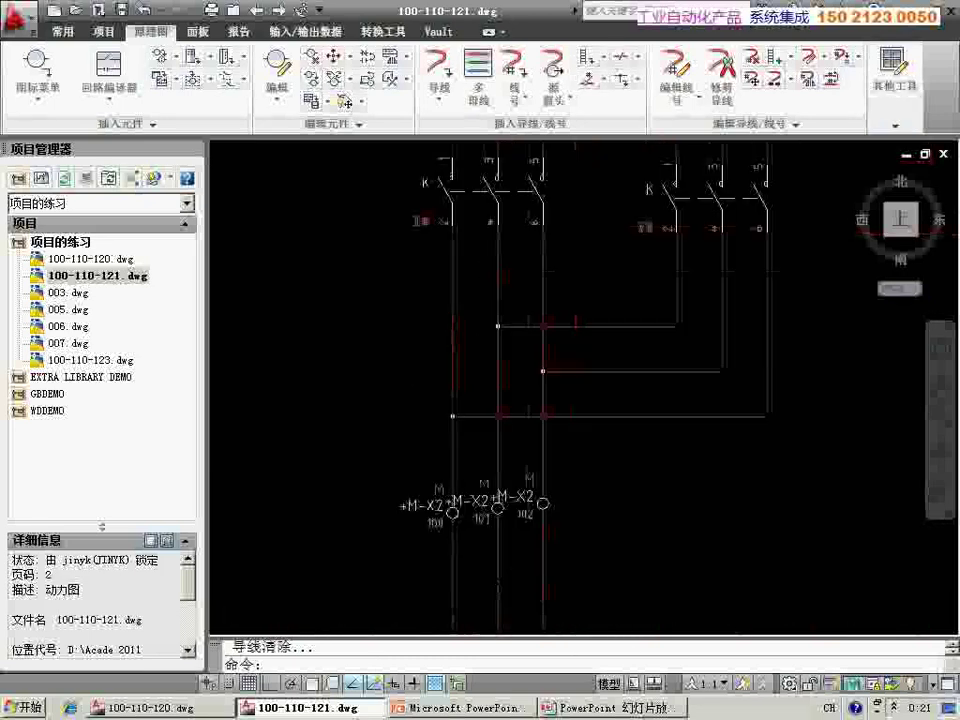
{"action": "middle_click_drag", "start_coordinate": [386, 163], "coordinate": [386, 233]}
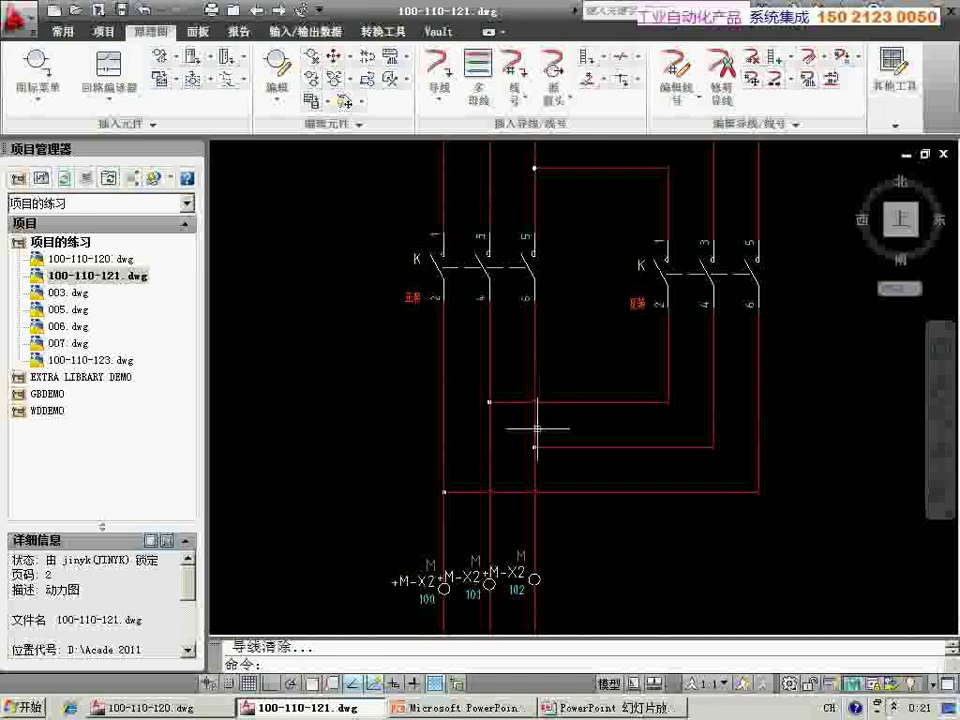
{"action": "scroll", "coordinate": [527, 430], "scroll_direction": "down", "scroll_amount": 3}
{"action": "middle_click_drag", "start_coordinate": [527, 430], "coordinate": [568, 350]}
{"action": "scroll", "coordinate": [495, 505], "scroll_direction": "up", "scroll_amount": 3}
{"action": "scroll", "coordinate": [495, 505], "scroll_direction": "up", "scroll_amount": 2}
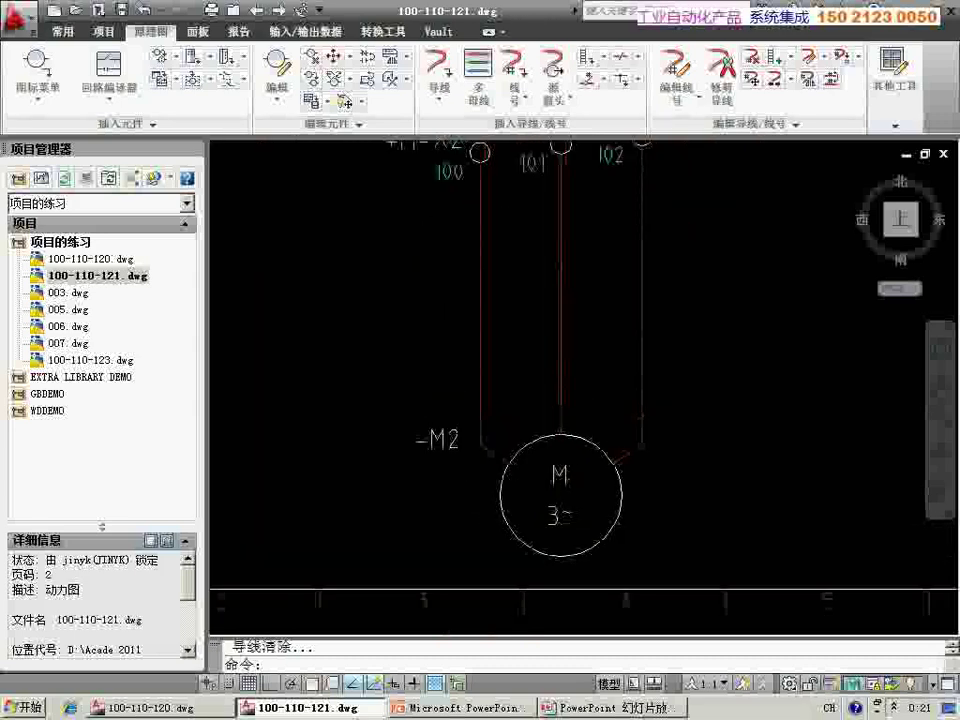
{"action": "scroll", "coordinate": [462, 476], "scroll_direction": "down", "scroll_amount": 1}
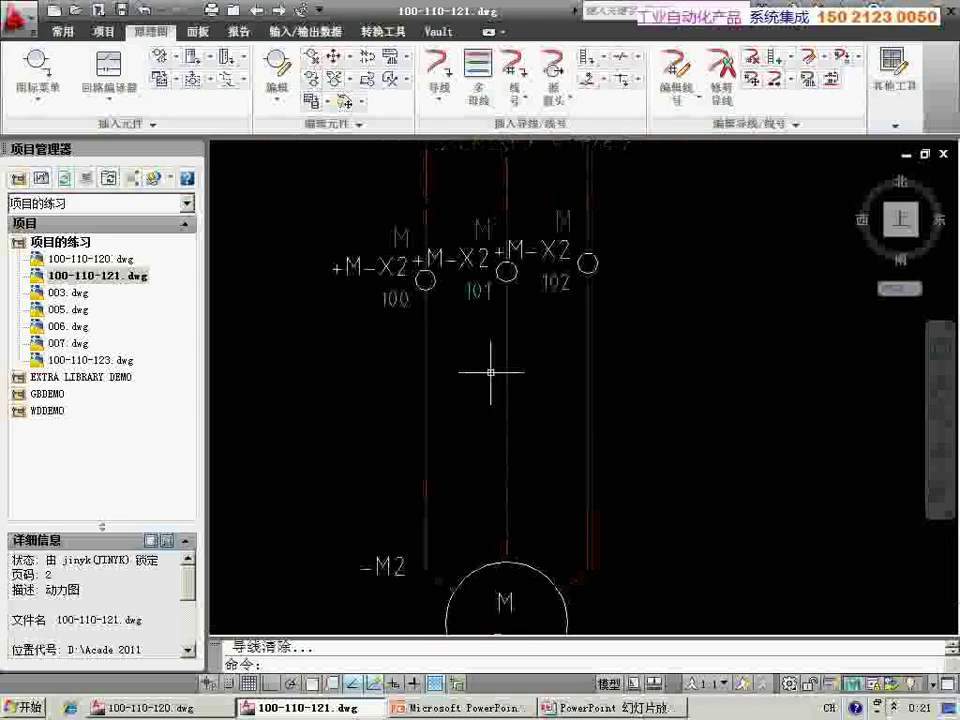
{"action": "scroll", "coordinate": [491, 446], "scroll_direction": "down", "scroll_amount": 2}
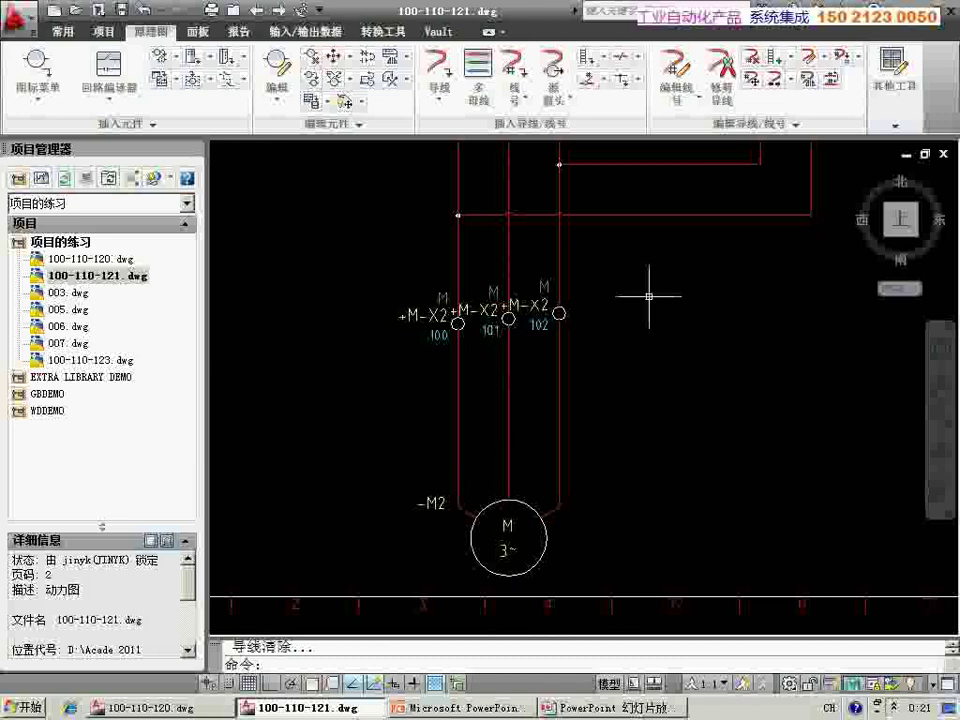
{"action": "scroll", "coordinate": [560, 330], "scroll_direction": "down", "scroll_amount": 3}
{"action": "scroll", "coordinate": [545, 335], "scroll_direction": "down", "scroll_amount": 2}
{"action": "middle_click", "coordinate": [535, 337]}
{"action": "middle_click", "coordinate": [535, 337]}
{"action": "scroll", "coordinate": [386, 300], "scroll_direction": "up", "scroll_amount": 2}
{"action": "scroll", "coordinate": [386, 300], "scroll_direction": "up", "scroll_amount": 2}
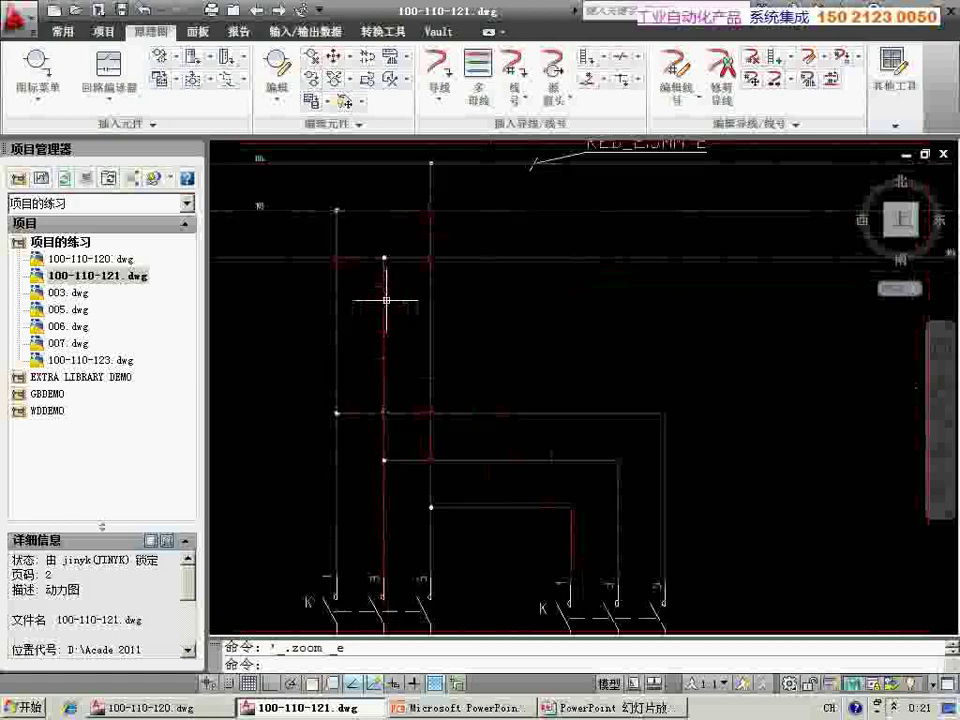
{"action": "scroll", "coordinate": [454, 214], "scroll_direction": "up", "scroll_amount": 2}
{"action": "scroll", "coordinate": [316, 256], "scroll_direction": "down", "scroll_amount": 2}
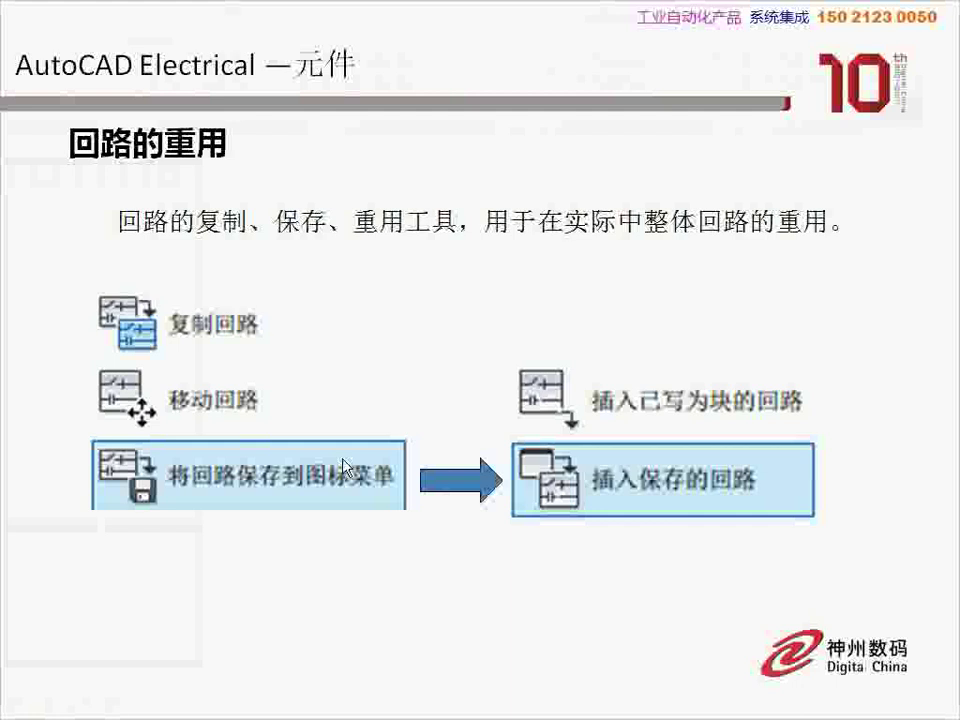
Advance to the 'PLC和其他元件' slide and switch back to AutoCAD Electrical
{"action": "left_click", "coordinate": [344, 468]}
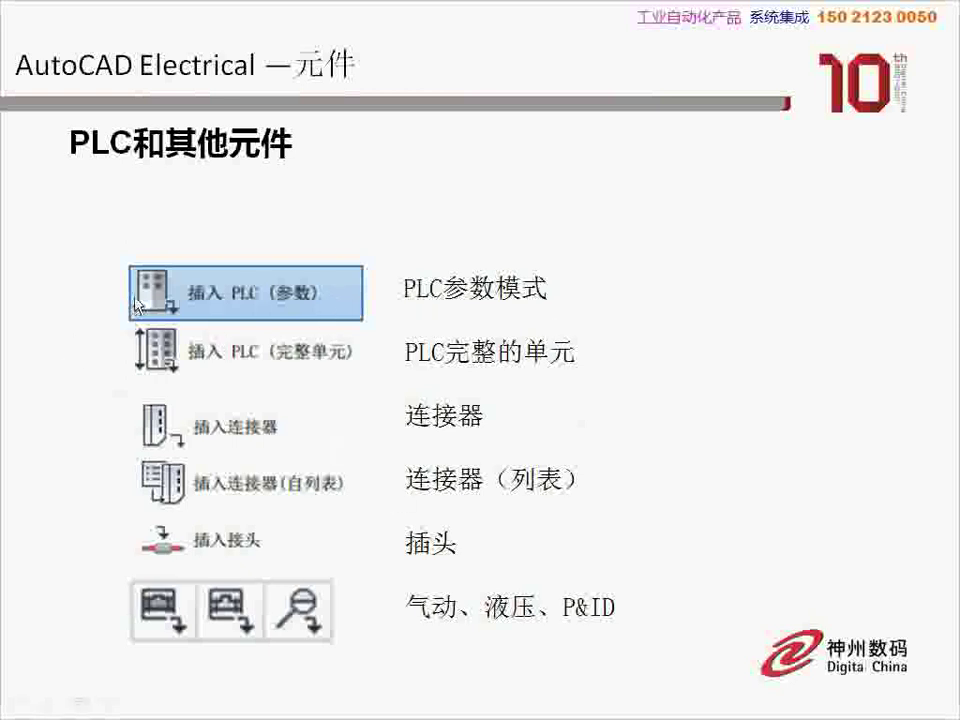
{"action": "key", "text": "alt+Tab"}
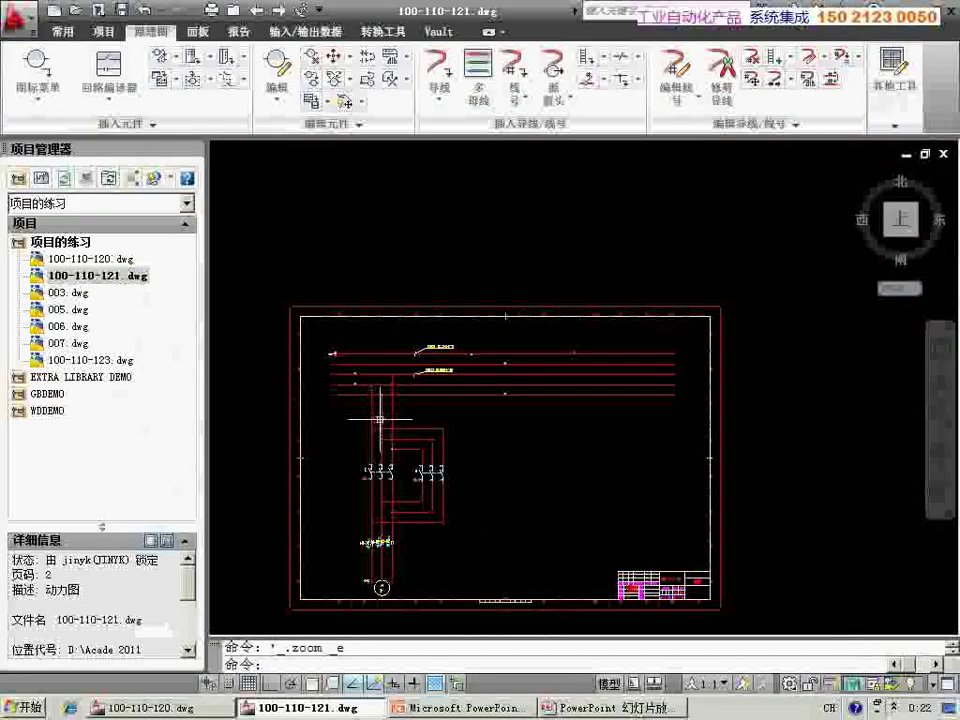
Open 100-110-123.dwg from Project Manager and launch Insert PLC (Parametric)
{"action": "double_click", "coordinate": [97, 359]}
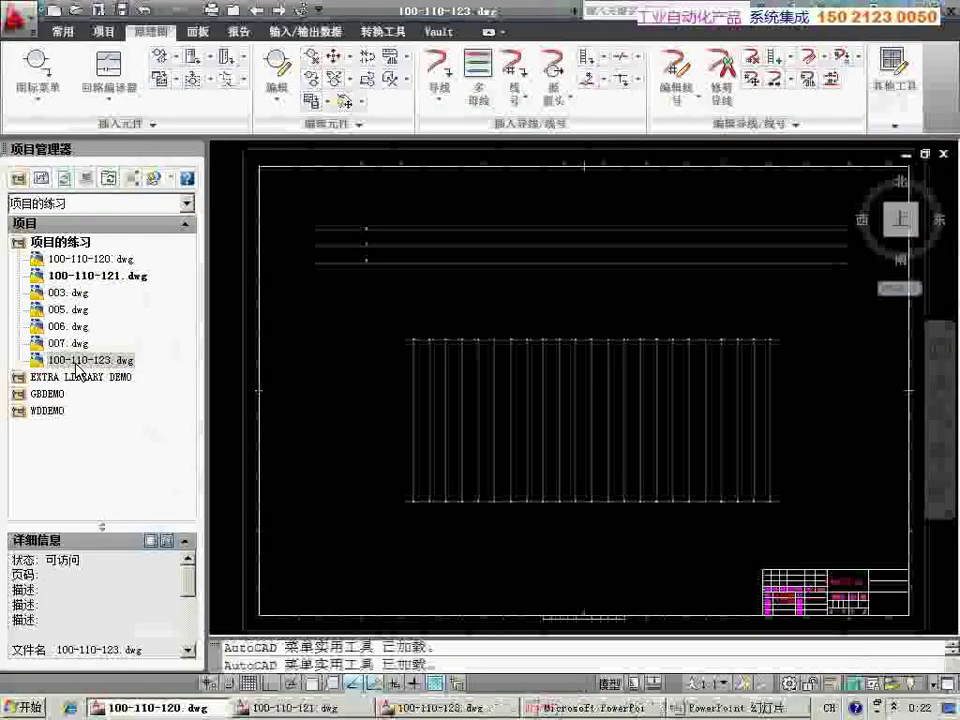
{"action": "scroll", "coordinate": [521, 433], "scroll_direction": "up", "scroll_amount": 2}
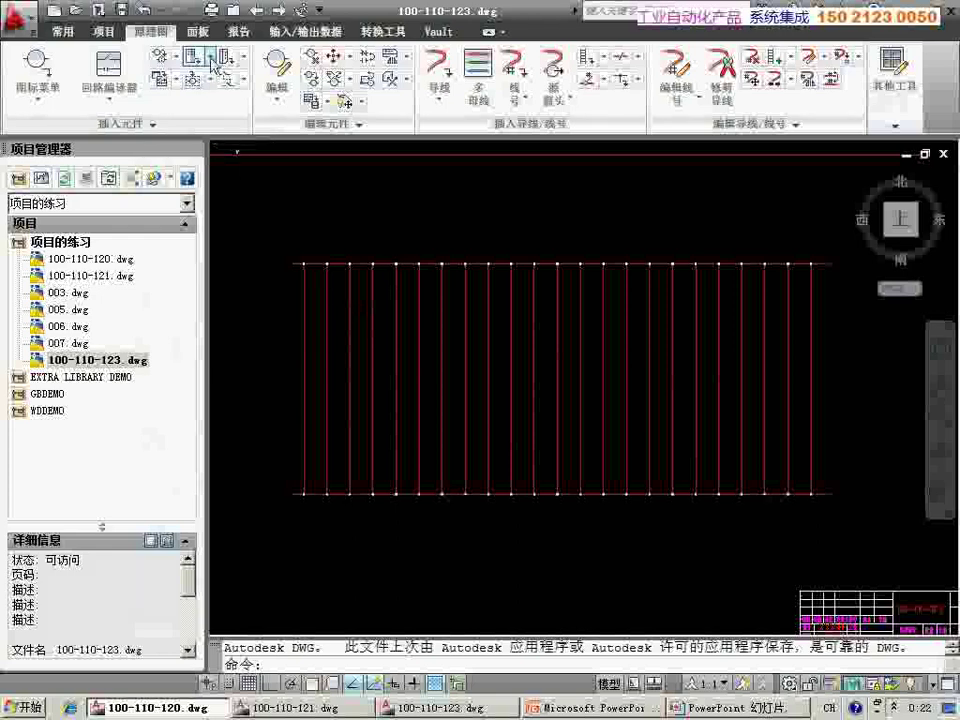
{"action": "left_click", "coordinate": [198, 57]}
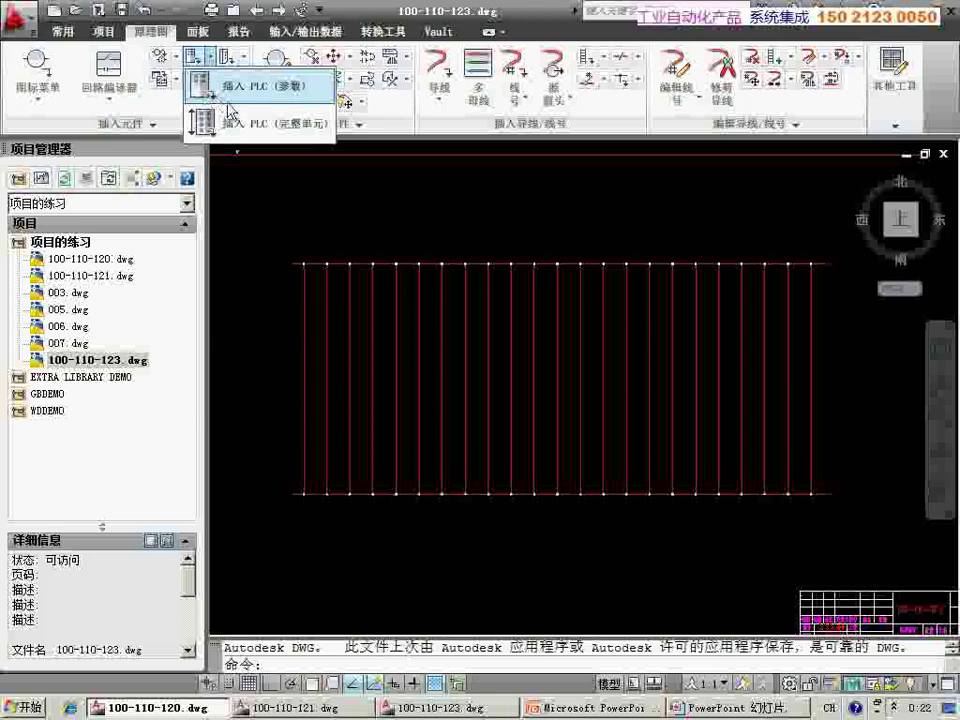
{"action": "left_click", "coordinate": [218, 97]}
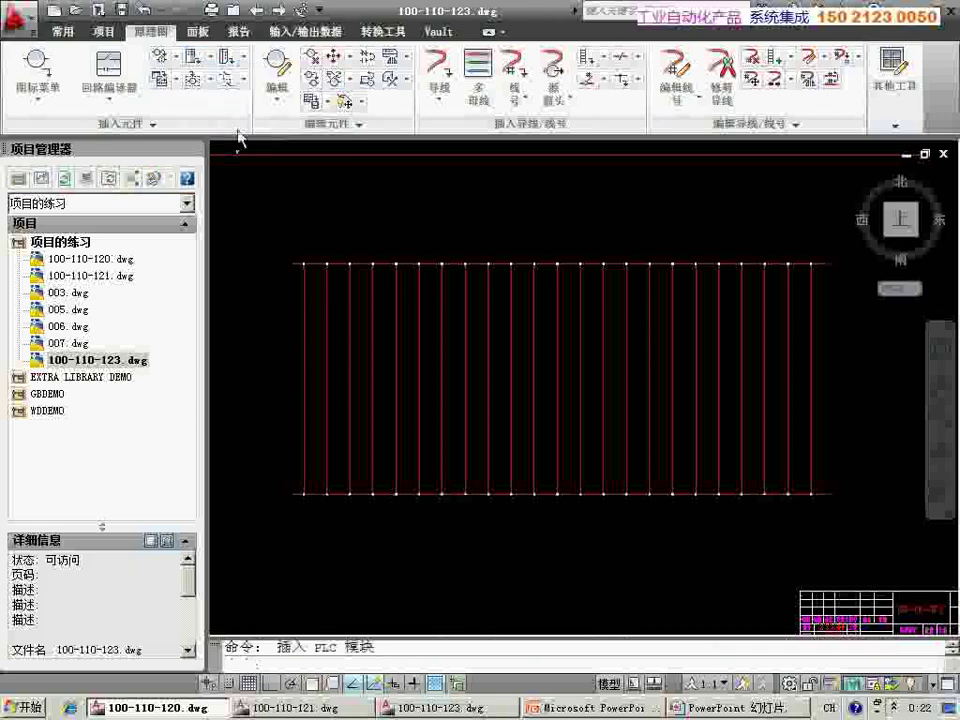
Navigate the PLC catalog to Siemens > S7-300 > Discrete Combination modules
{"action": "left_click", "coordinate": [268, 287]}
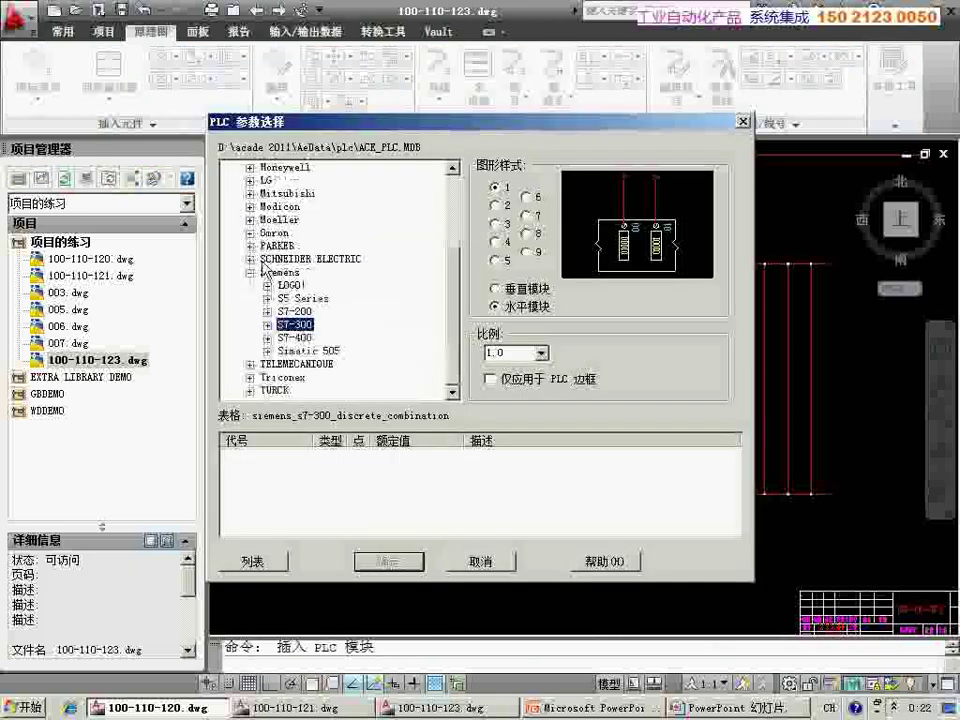
{"action": "left_click", "coordinate": [251, 271]}
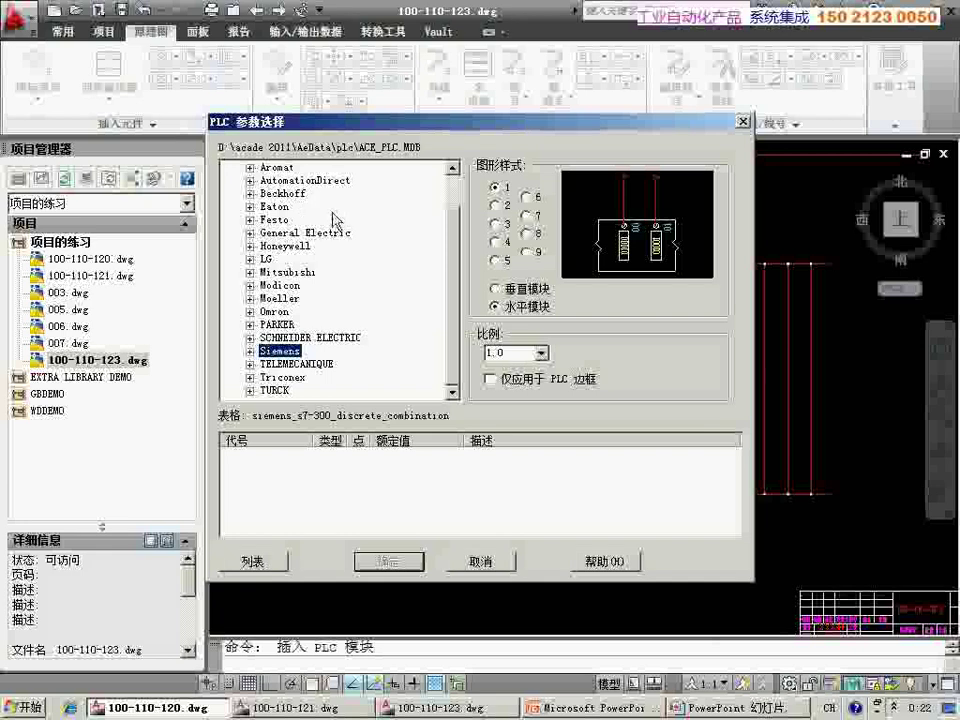
{"action": "scroll", "coordinate": [345, 170], "scroll_direction": "up", "scroll_amount": 1}
{"action": "scroll", "coordinate": [380, 250], "scroll_direction": "down", "scroll_amount": 1}
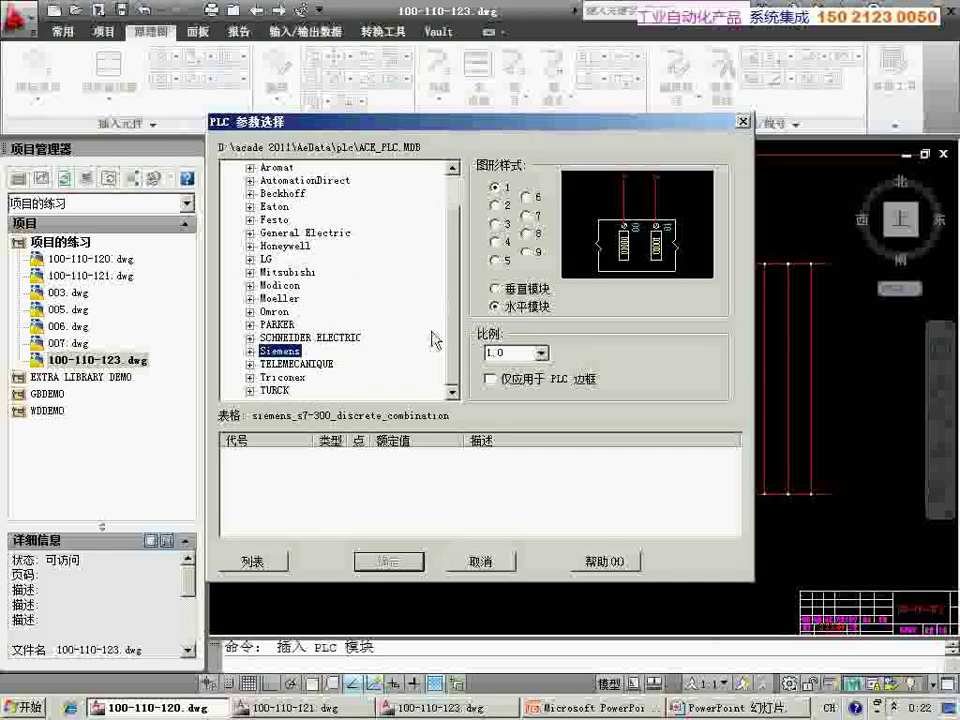
{"action": "double_click", "coordinate": [266, 353]}
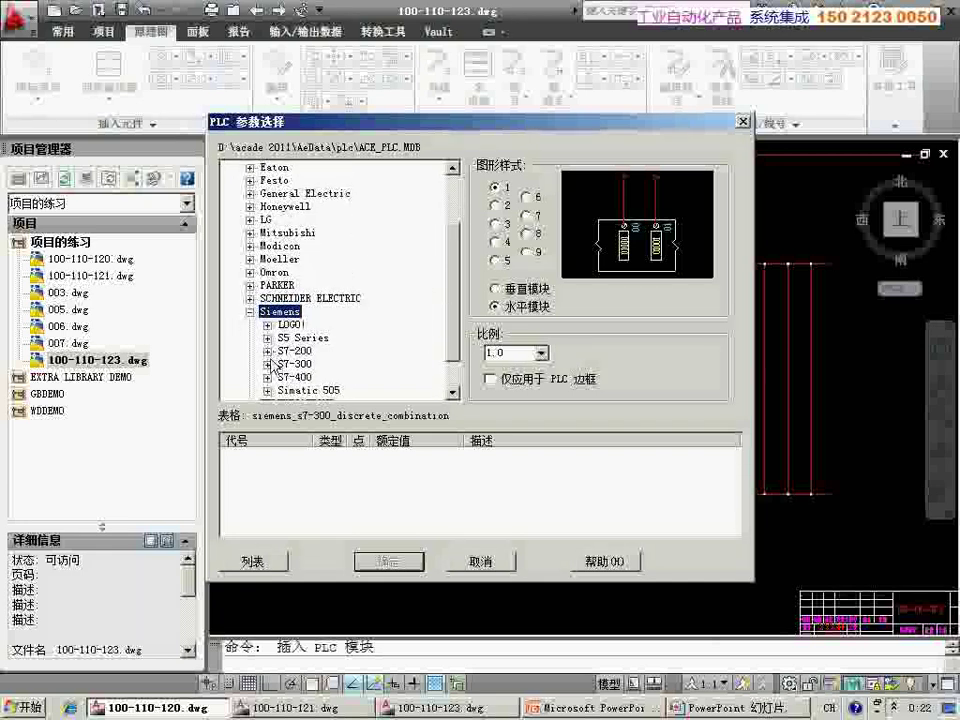
{"action": "left_click", "coordinate": [267, 366]}
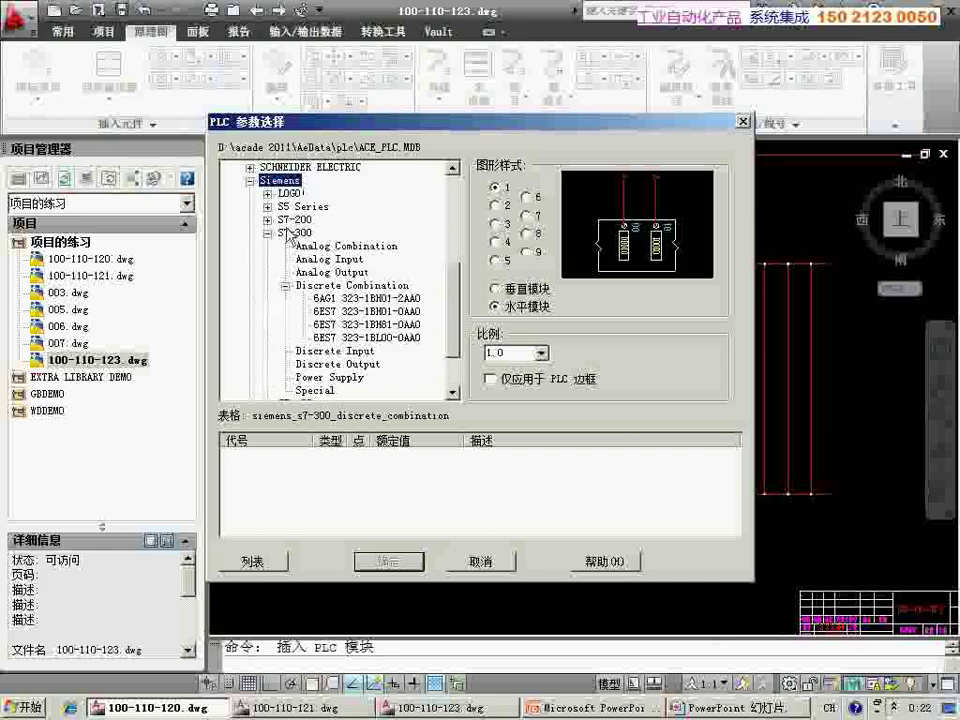
{"action": "left_click", "coordinate": [286, 286]}
{"action": "left_click", "coordinate": [312, 247]}
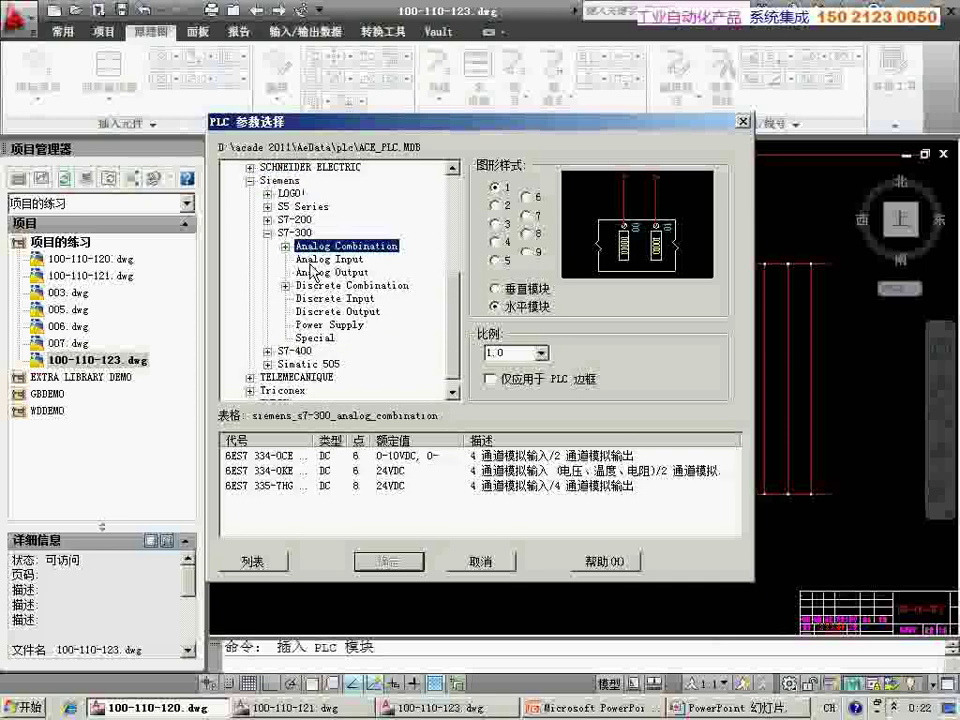
{"action": "key", "text": "Down"}
{"action": "key", "text": "Down"}
{"action": "key", "text": "Down"}
{"action": "key", "text": "Down"}
{"action": "left_click", "coordinate": [311, 286]}
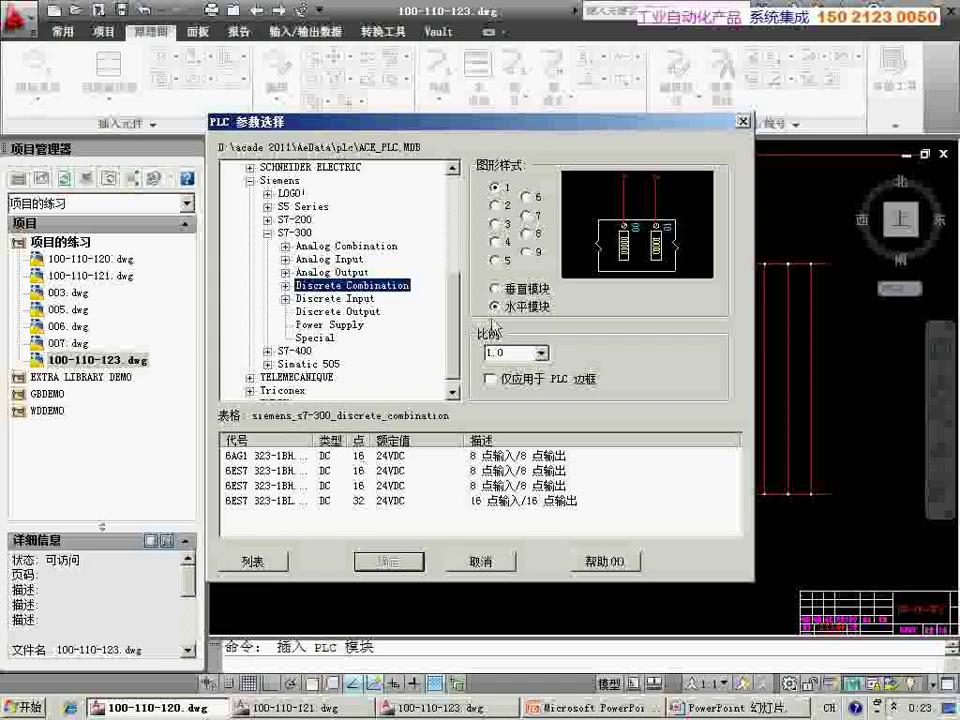
Preview graphic styles 2, 4 and 5, then settle on style 1
{"action": "left_click", "coordinate": [494, 205]}
{"action": "left_click", "coordinate": [494, 241]}
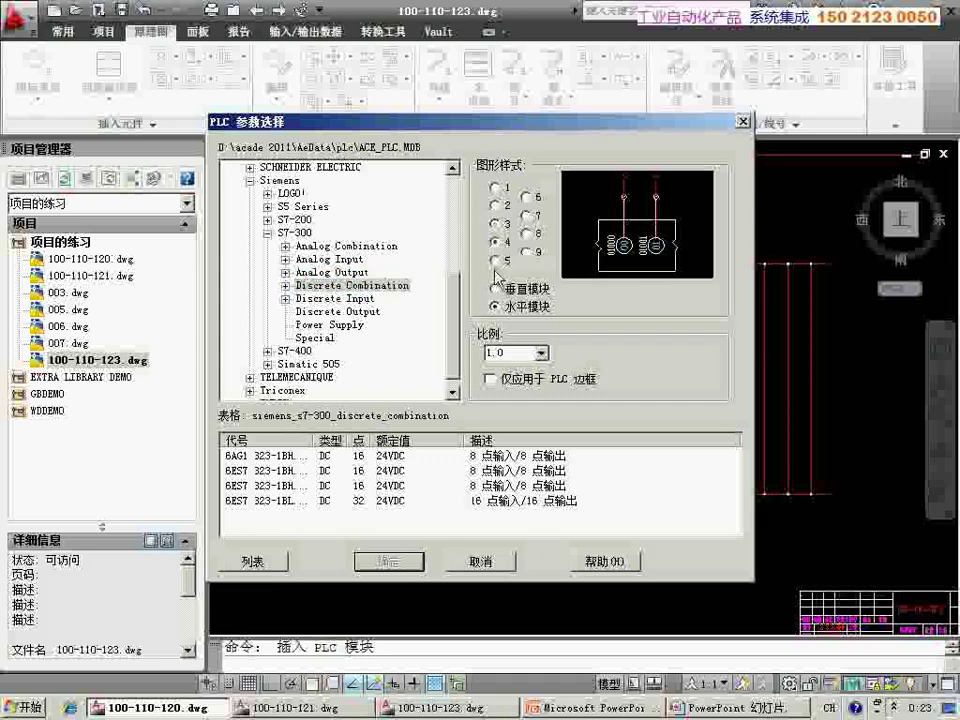
{"action": "left_click", "coordinate": [494, 223]}
{"action": "left_click", "coordinate": [494, 205]}
{"action": "left_click", "coordinate": [494, 187]}
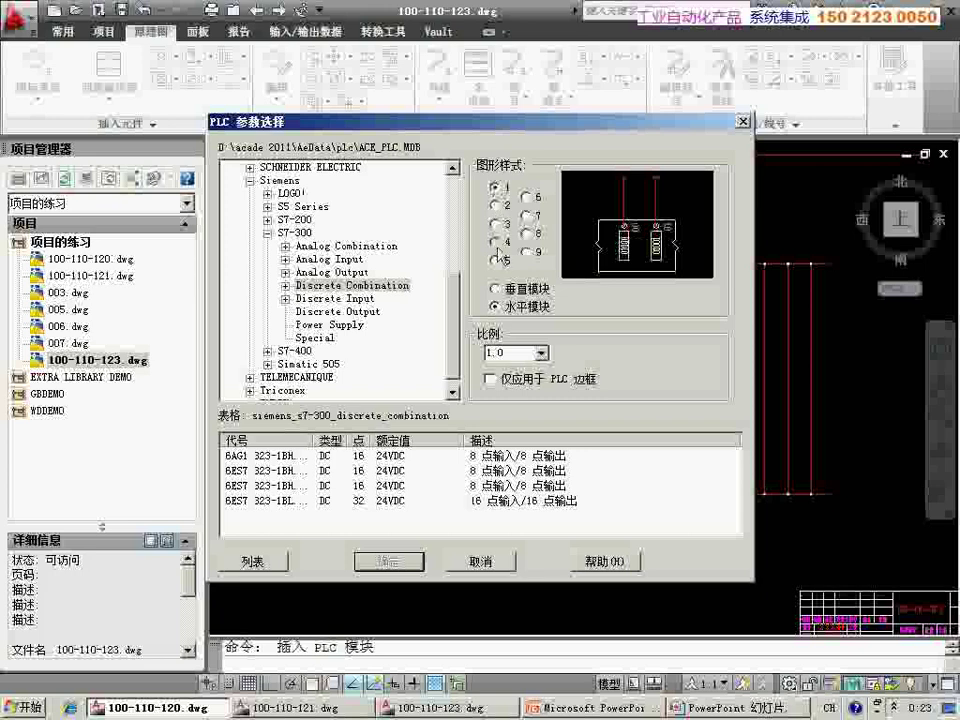
{"action": "left_click", "coordinate": [494, 259]}
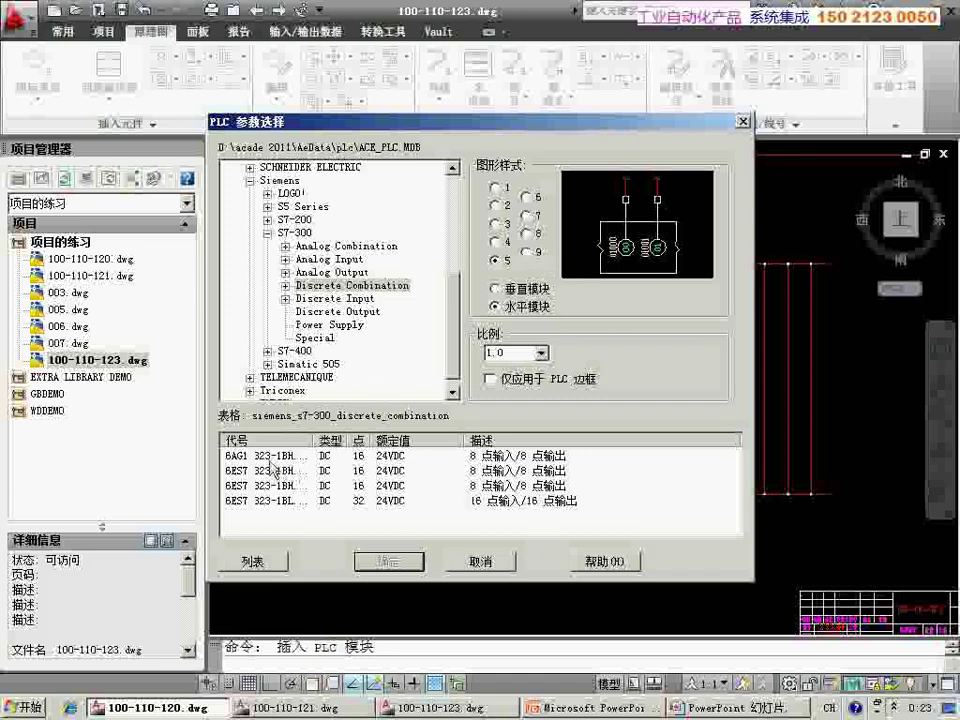
{"action": "left_click", "coordinate": [494, 187]}
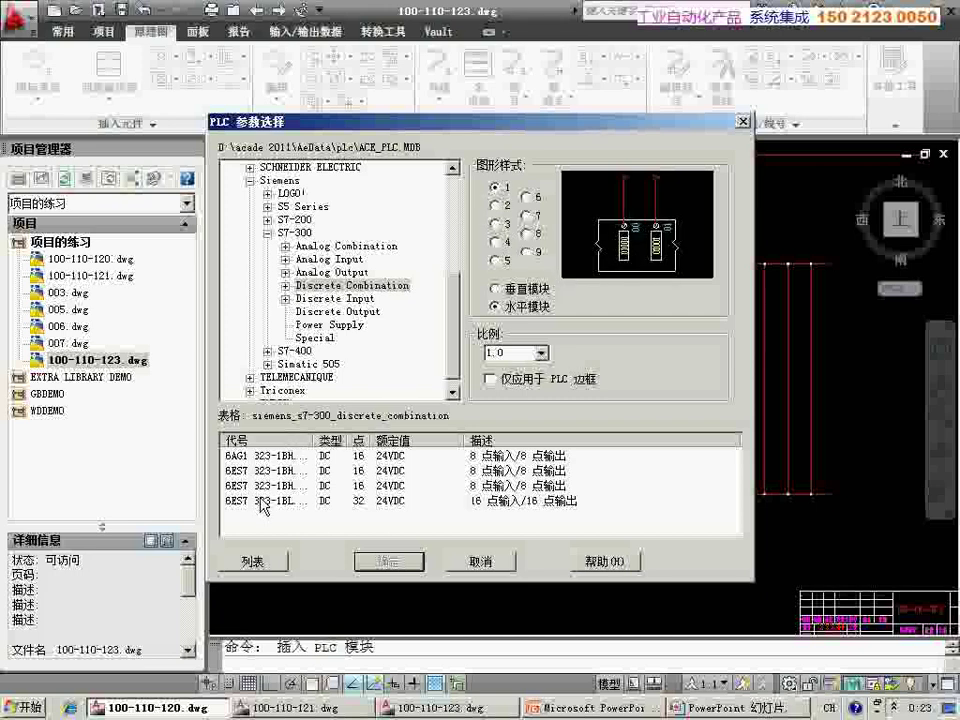
Select the 6AG1 323-1BH01-2AA0 discrete combination module and confirm it
{"action": "left_click", "coordinate": [261, 500]}
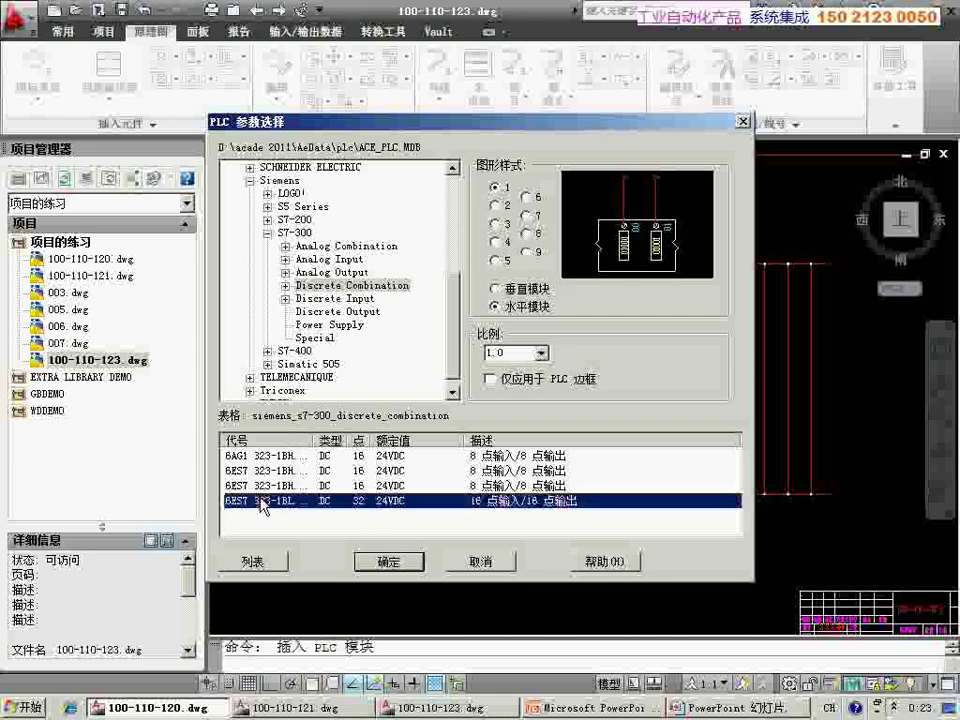
{"action": "left_click", "coordinate": [295, 456]}
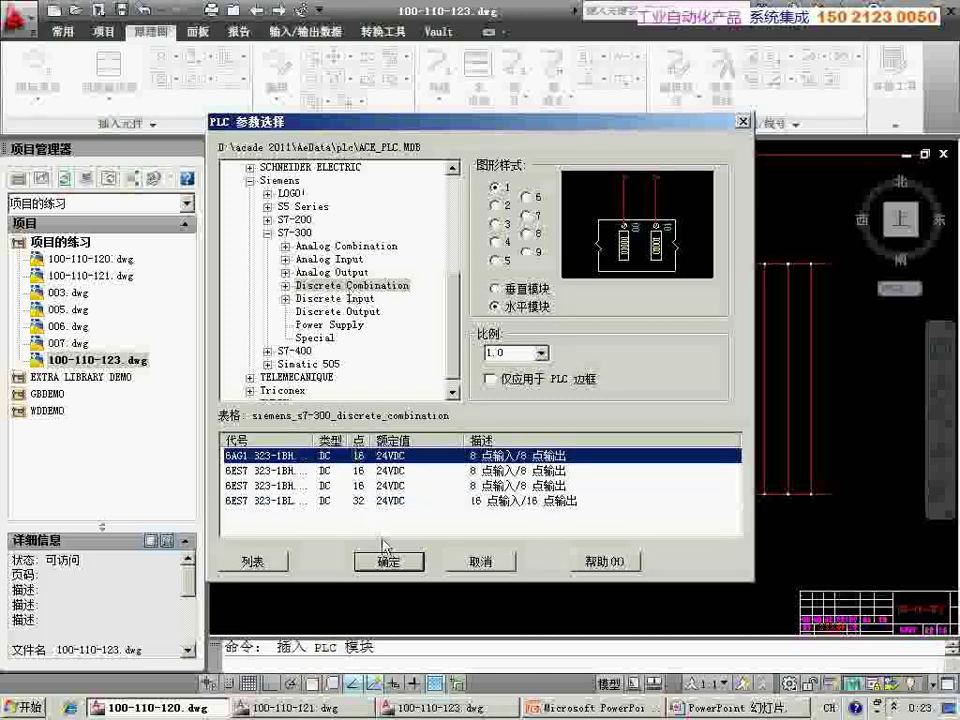
{"action": "left_click", "coordinate": [266, 566]}
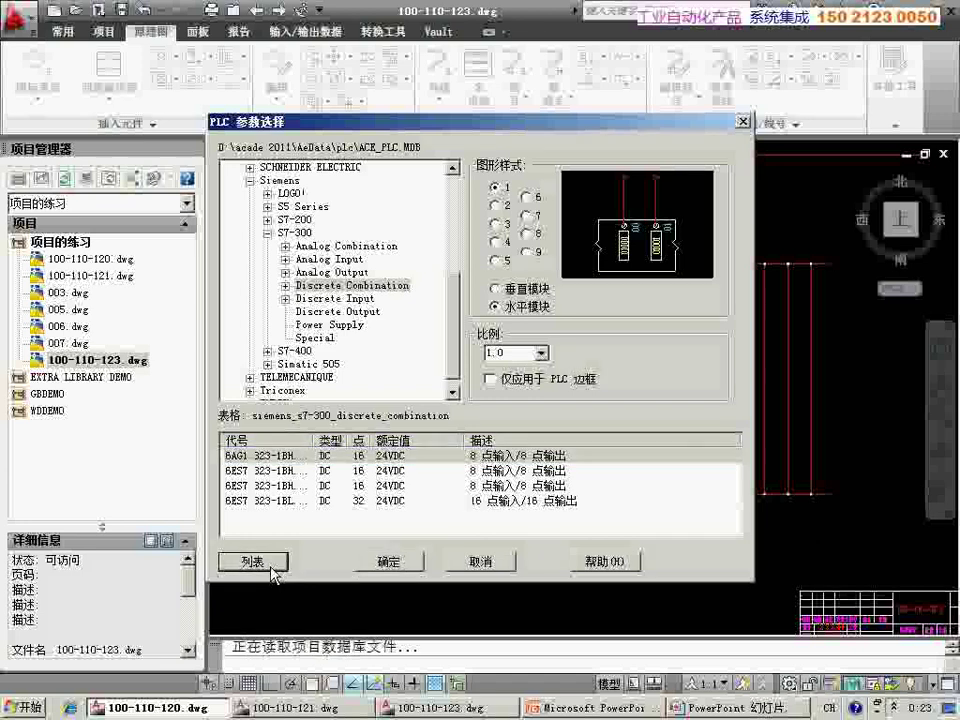
{"action": "double_click", "coordinate": [349, 287]}
{"action": "left_click", "coordinate": [365, 298]}
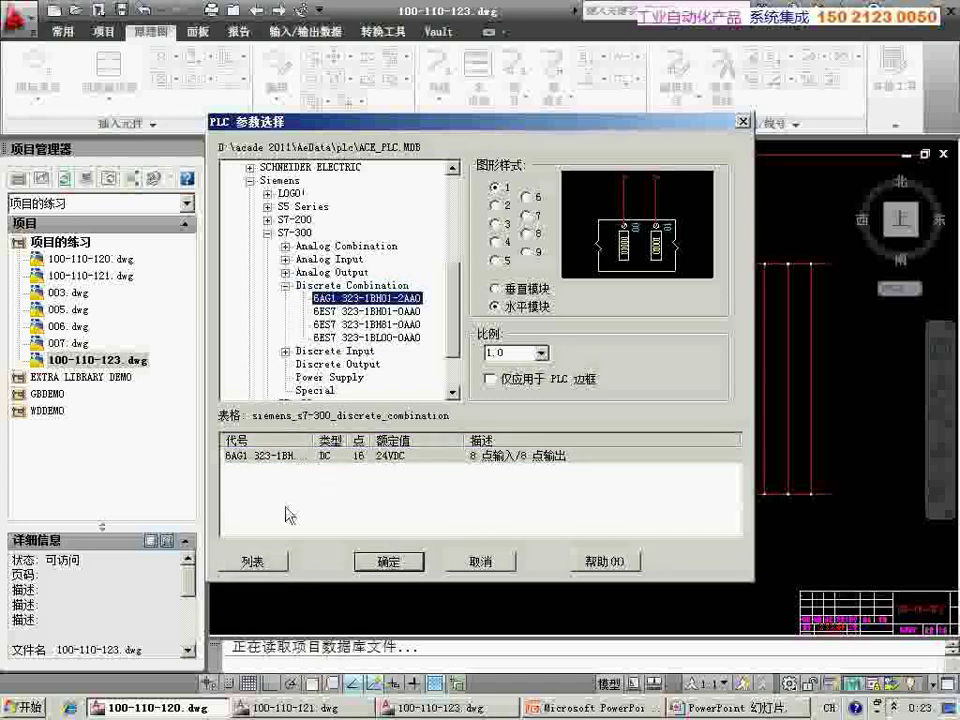
{"action": "left_click", "coordinate": [350, 285]}
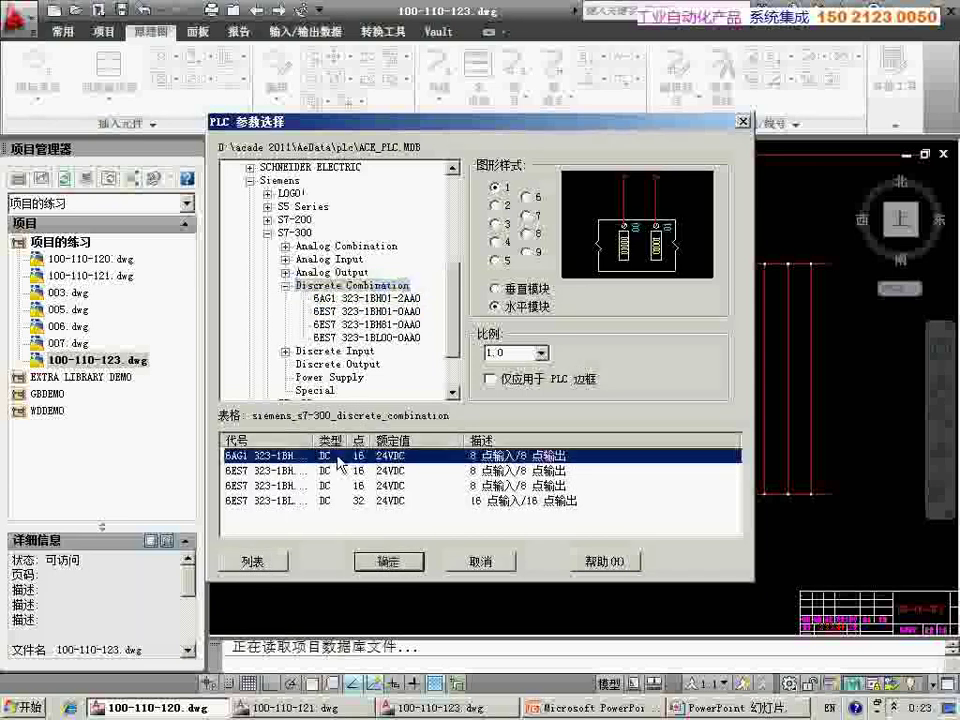
{"action": "left_click", "coordinate": [389, 562]}
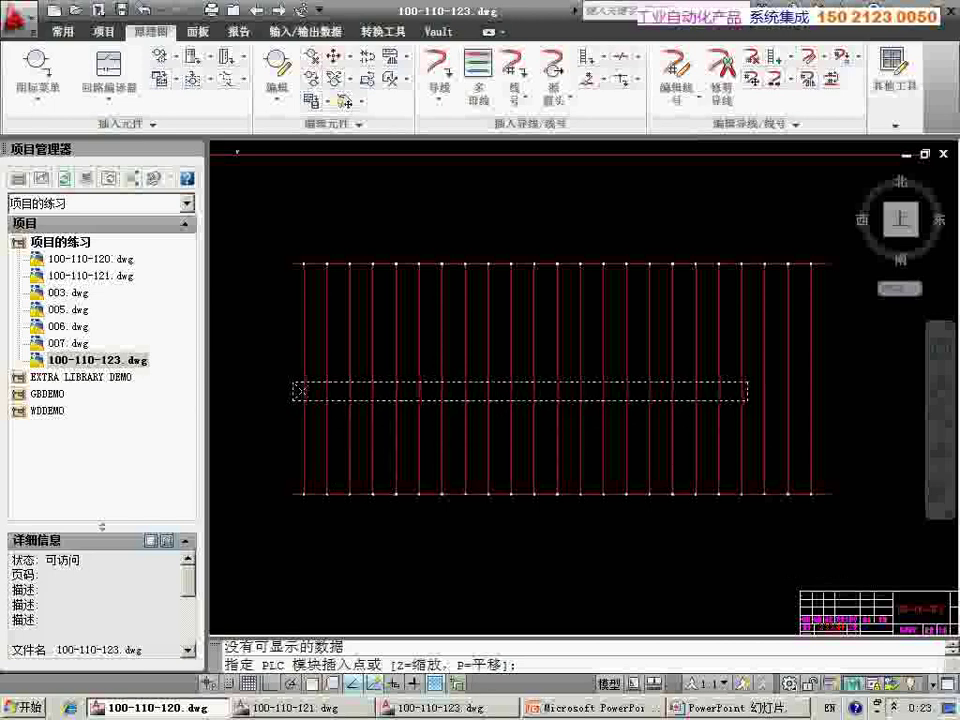
Pick the module insertion point at the left end of the vertical wires
{"action": "scroll", "coordinate": [297, 390], "scroll_direction": "down", "scroll_amount": 4}
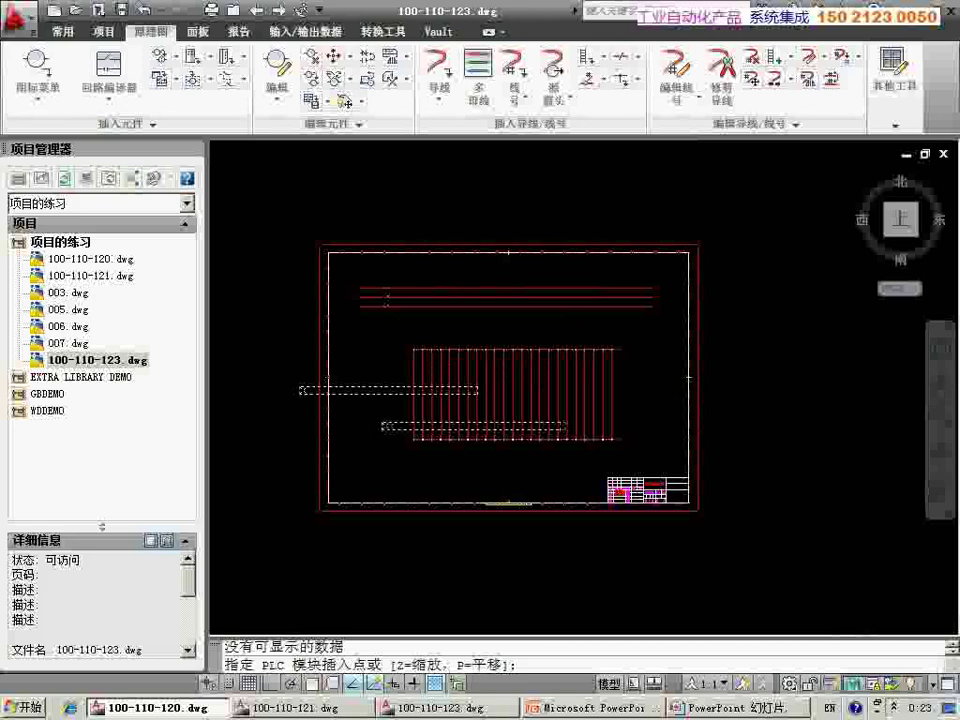
{"action": "scroll", "coordinate": [433, 398], "scroll_direction": "up", "scroll_amount": 2}
{"action": "scroll", "coordinate": [424, 397], "scroll_direction": "up", "scroll_amount": 3}
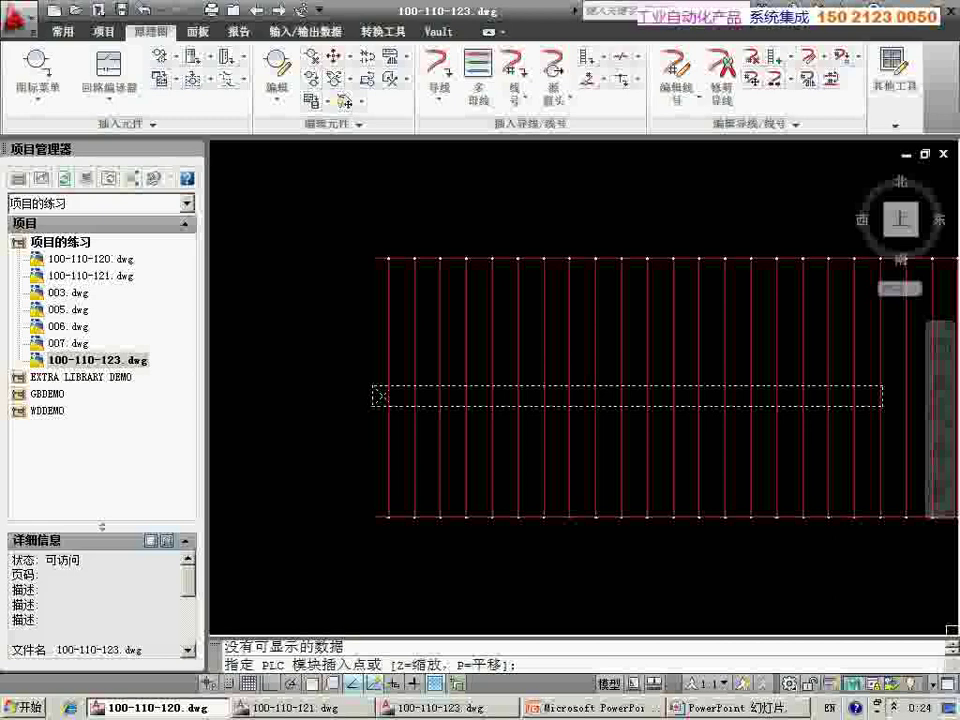
{"action": "scroll", "coordinate": [400, 420], "scroll_direction": "up", "scroll_amount": 2}
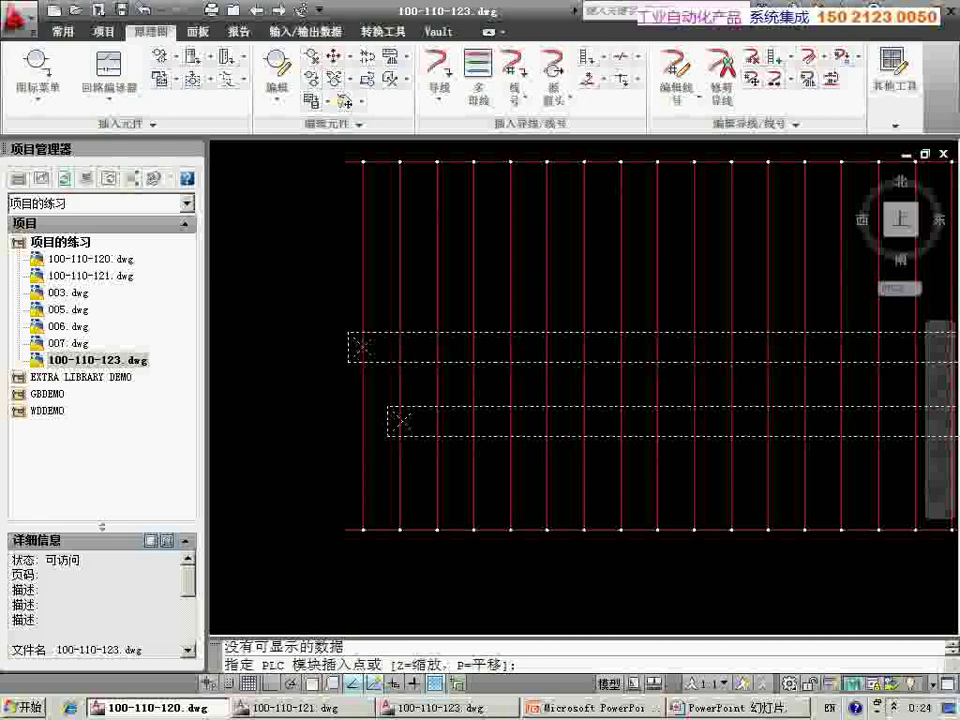
{"action": "left_click", "coordinate": [361, 346]}
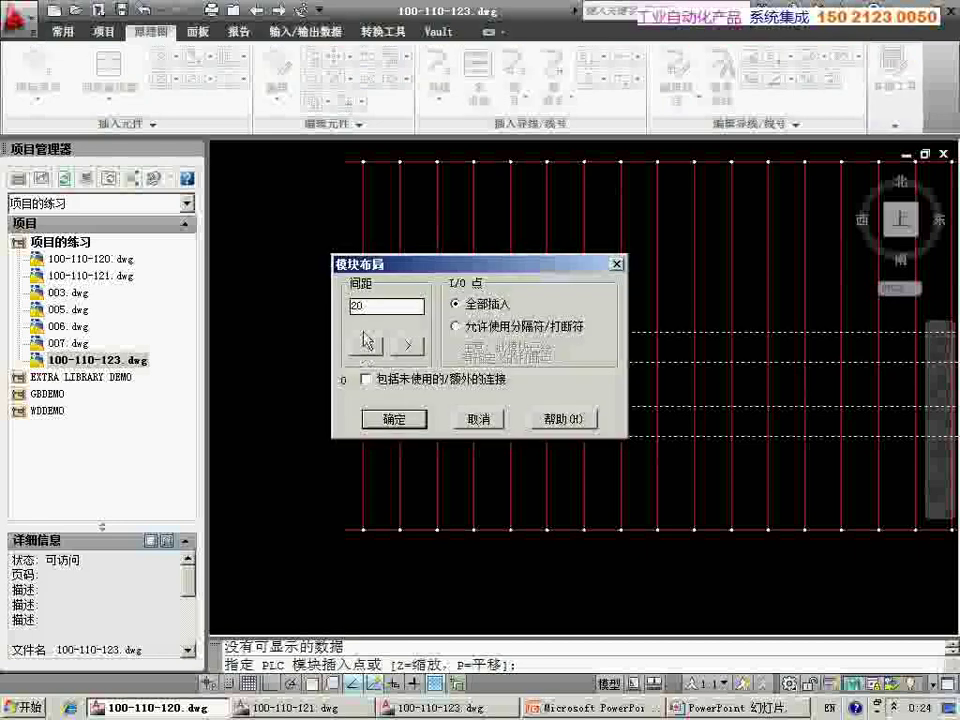
Accept module spacing 20 and enter rack 10 with its slot number
{"action": "double_click", "coordinate": [365, 306]}
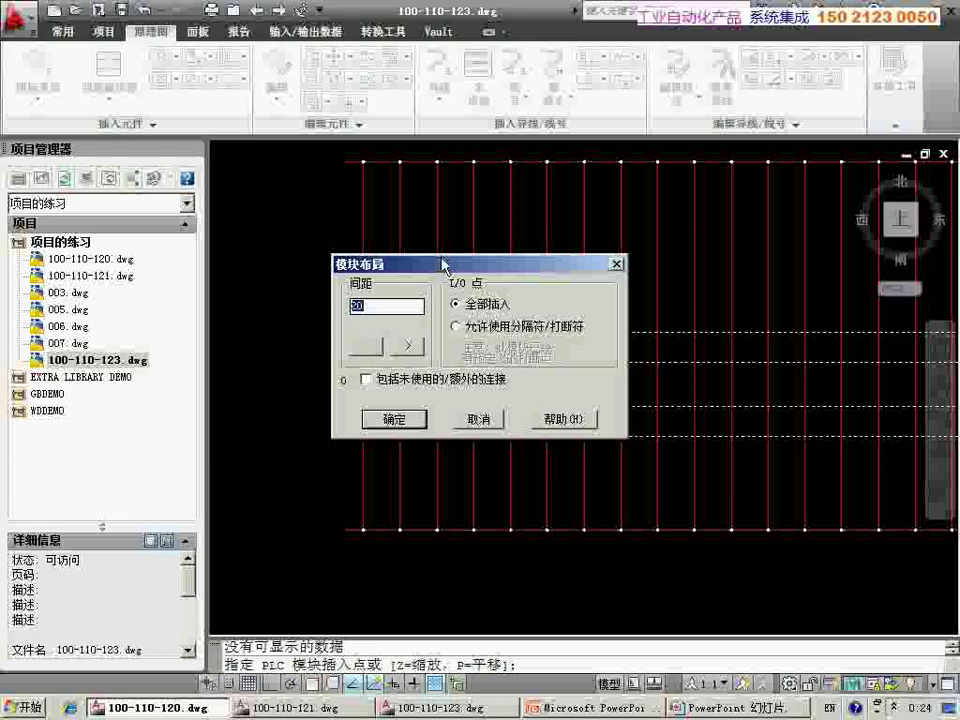
{"action": "left_click", "coordinate": [394, 419]}
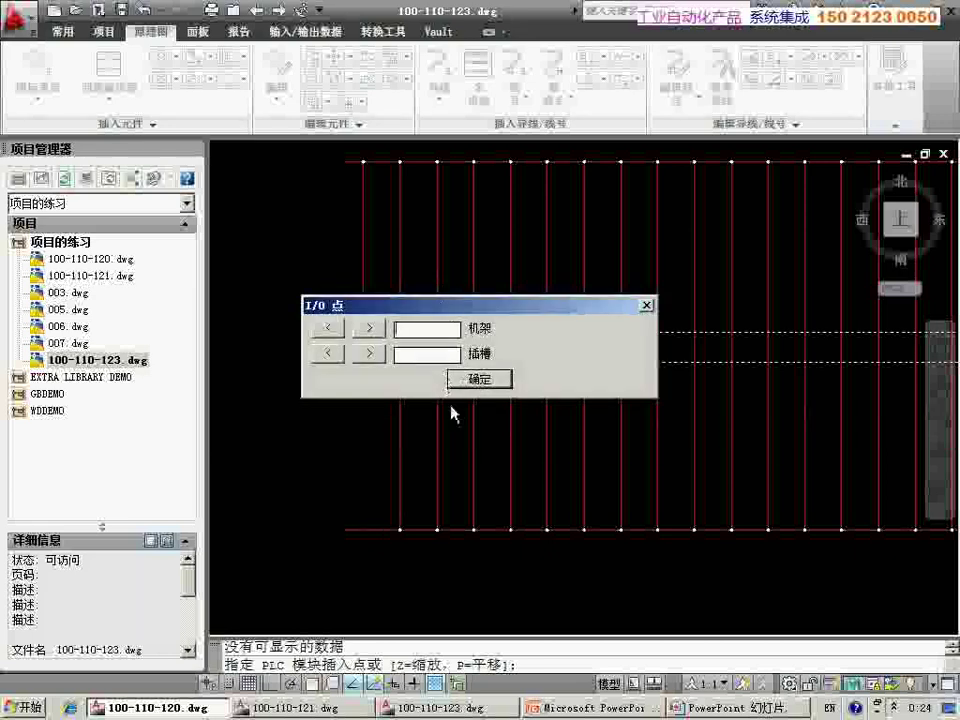
{"action": "left_click_drag", "start_coordinate": [445, 310], "coordinate": [457, 416]}
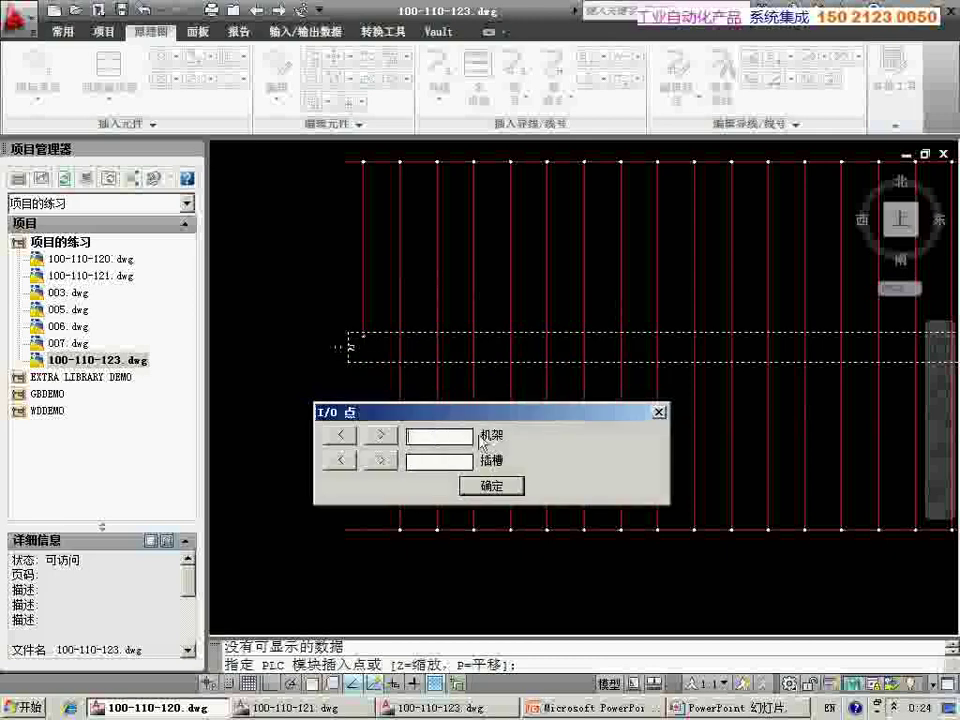
{"action": "left_click", "coordinate": [432, 464]}
{"action": "left_click", "coordinate": [432, 466]}
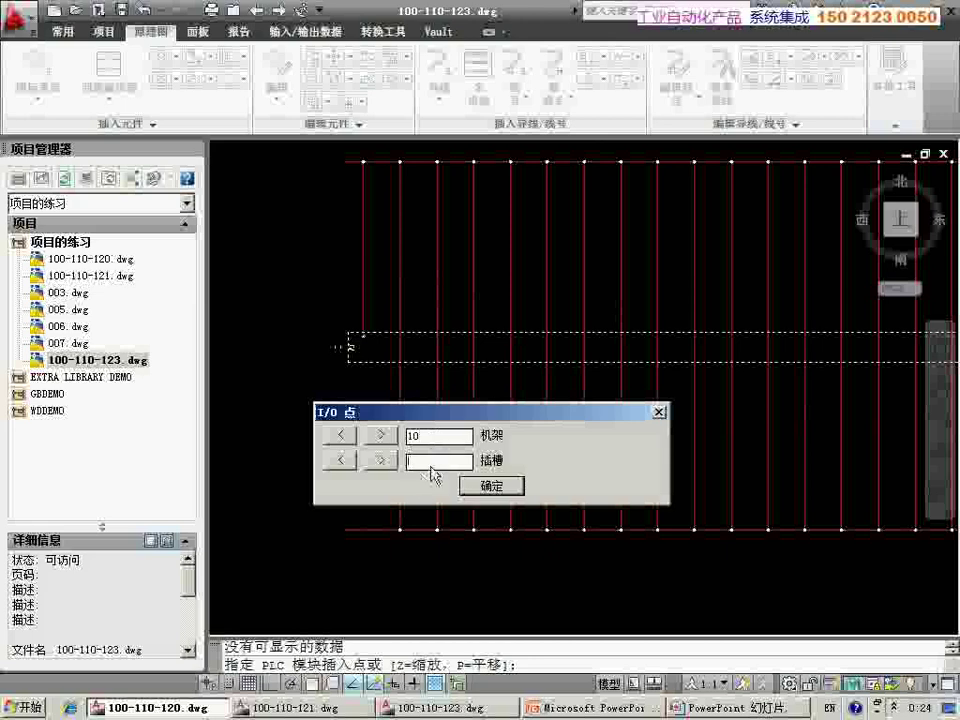
{"action": "left_click", "coordinate": [486, 492]}
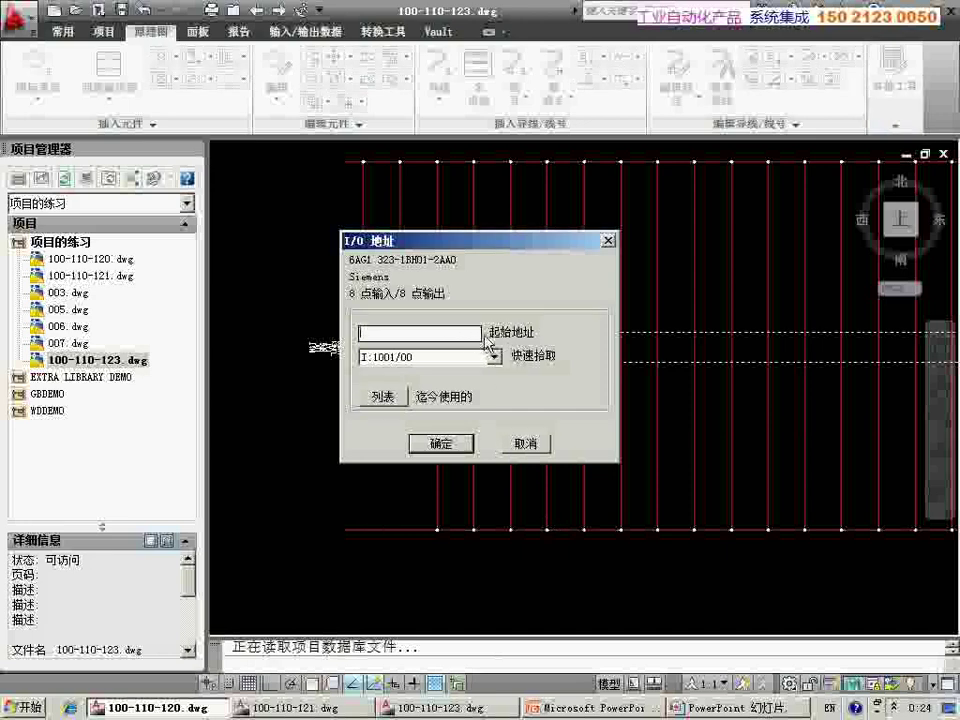
Assign starting addresses I:1001/00 for inputs and O:1001/00 for outputs
{"action": "left_click", "coordinate": [493, 356]}
{"action": "left_click", "coordinate": [396, 371]}
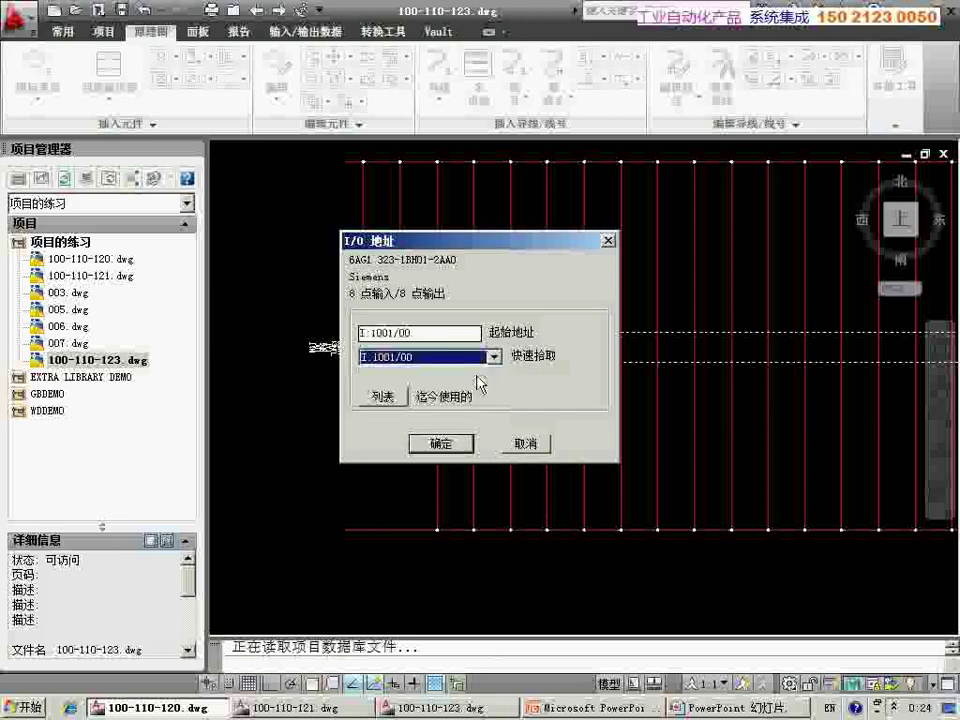
{"action": "left_click", "coordinate": [450, 447]}
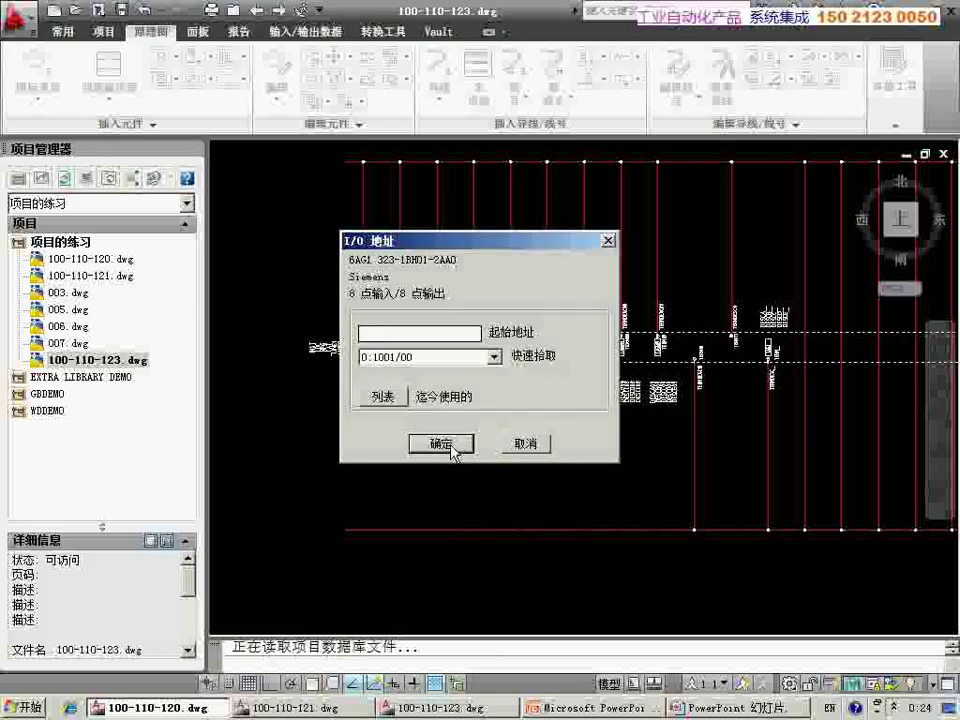
{"action": "left_click", "coordinate": [458, 358]}
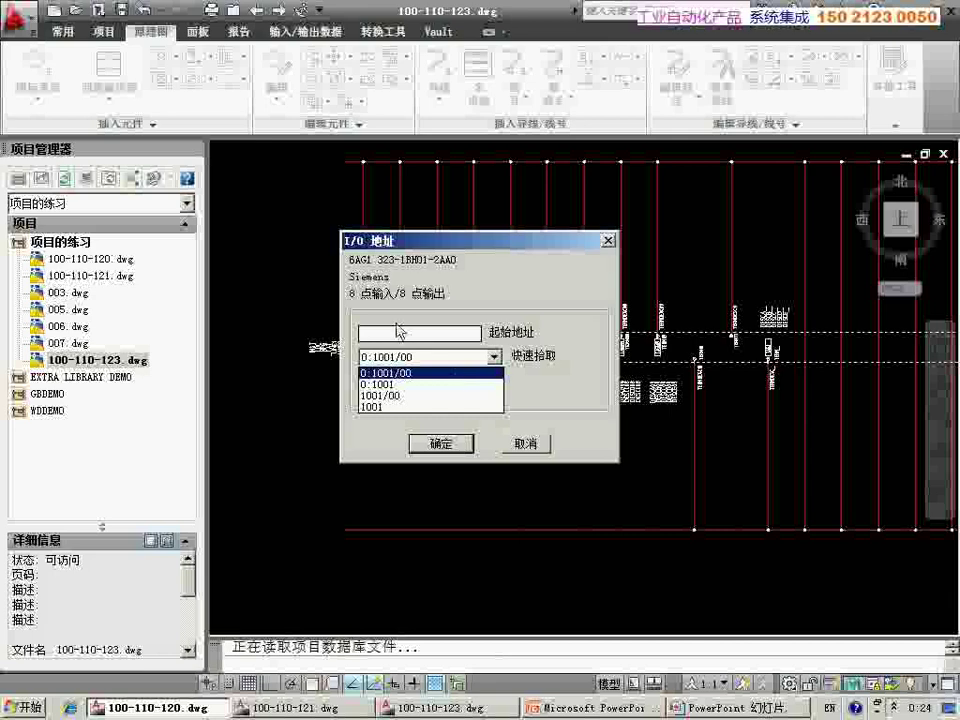
{"action": "left_click", "coordinate": [364, 373]}
{"action": "left_click", "coordinate": [443, 444]}
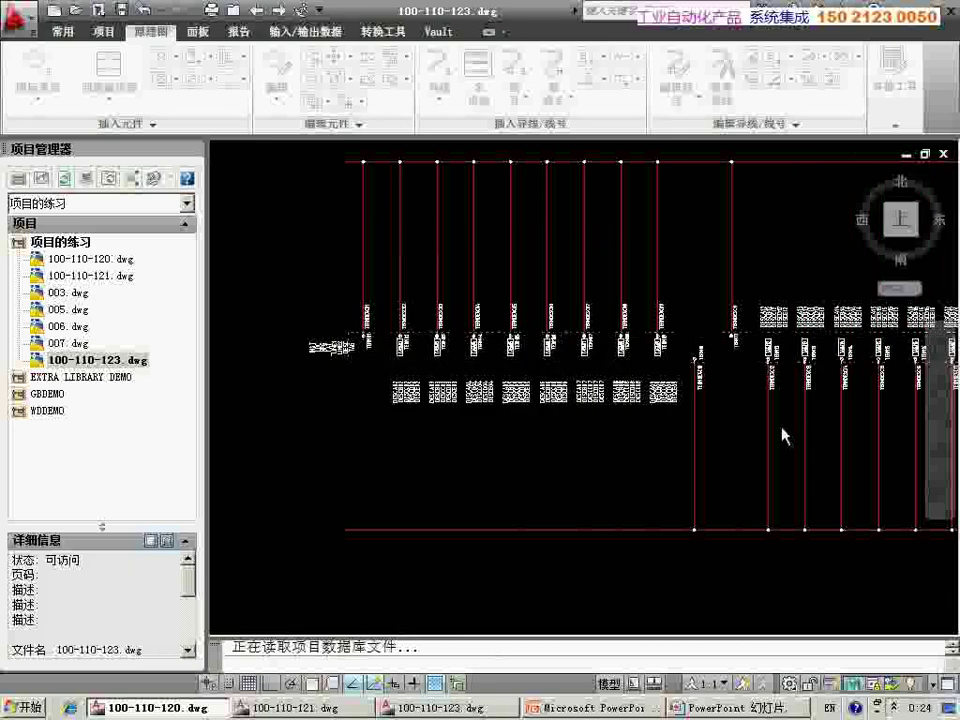
{"action": "scroll", "coordinate": [783, 436], "scroll_direction": "down", "scroll_amount": 3}
{"action": "mouse_move", "coordinate": [784, 375]}
{"action": "middle_mouse_down"}
{"action": "mouse_move", "coordinate": [302, 401]}
{"action": "mouse_move", "coordinate": [519, 386]}
{"action": "middle_mouse_up"}
{"action": "scroll", "coordinate": [320, 335], "scroll_direction": "up", "scroll_amount": 3}
{"action": "scroll", "coordinate": [320, 335], "scroll_direction": "up", "scroll_amount": 1}
{"action": "scroll", "coordinate": [465, 335], "scroll_direction": "down", "scroll_amount": 2}
{"action": "scroll", "coordinate": [500, 345], "scroll_direction": "down", "scroll_amount": 1}
{"action": "scroll", "coordinate": [450, 300], "scroll_direction": "down", "scroll_amount": 1}
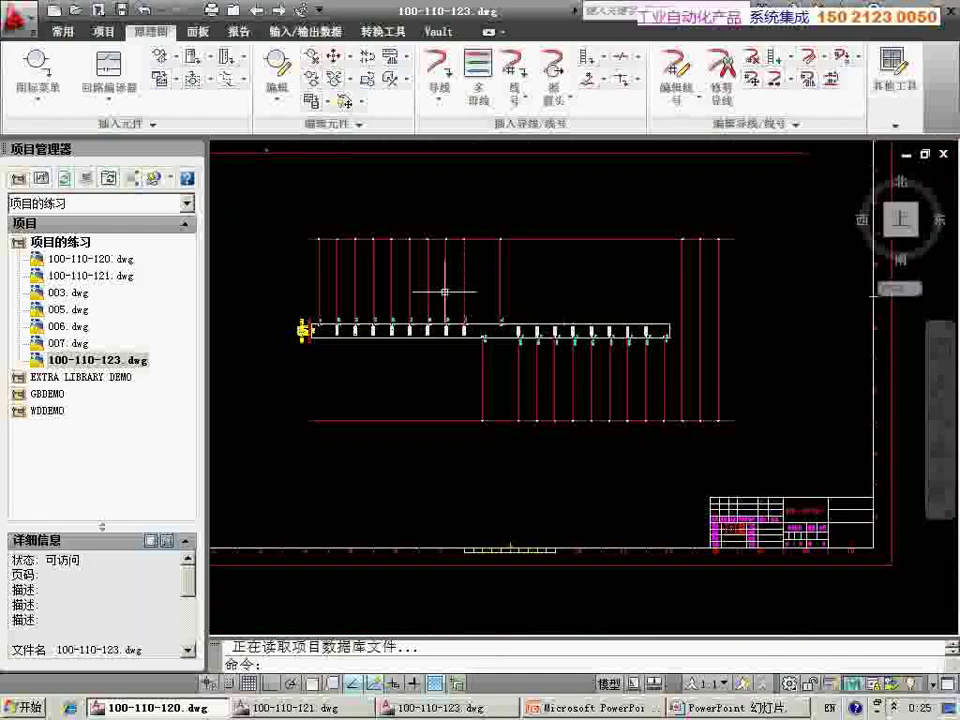
{"action": "mouse_move", "coordinate": [470, 316]}
{"action": "middle_mouse_down"}
{"action": "mouse_move", "coordinate": [482, 314]}
{"action": "mouse_move", "coordinate": [444, 268]}
{"action": "middle_mouse_up"}
{"action": "scroll", "coordinate": [479, 352], "scroll_direction": "down", "scroll_amount": 2}
{"action": "mouse_move", "coordinate": [507, 328]}
{"action": "middle_mouse_down"}
{"action": "mouse_move", "coordinate": [512, 418]}
{"action": "mouse_move", "coordinate": [544, 369]}
{"action": "mouse_move", "coordinate": [594, 402]}
{"action": "middle_mouse_up"}
{"action": "scroll", "coordinate": [512, 418], "scroll_direction": "up", "scroll_amount": 2}
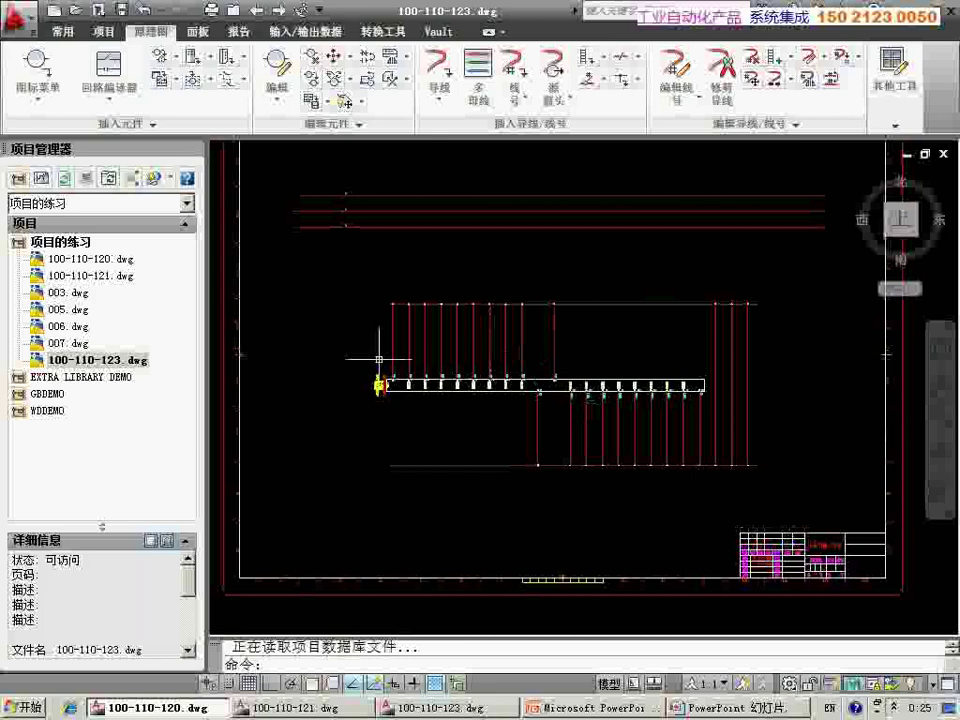
{"action": "middle_click", "coordinate": [512, 418]}
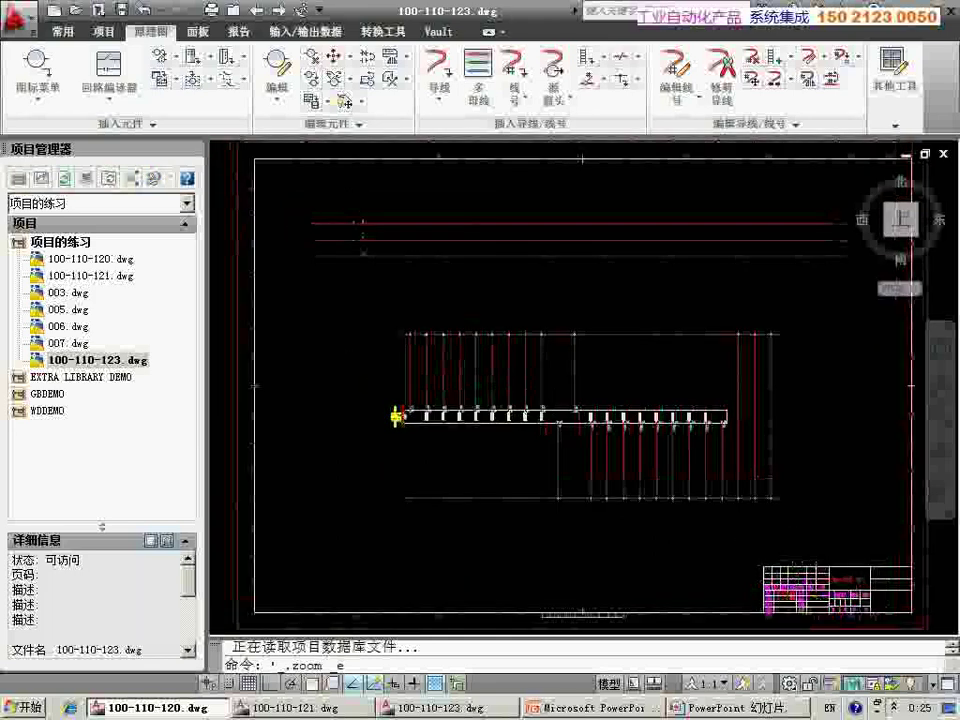
{"action": "scroll", "coordinate": [524, 420], "scroll_direction": "up", "scroll_amount": 2}
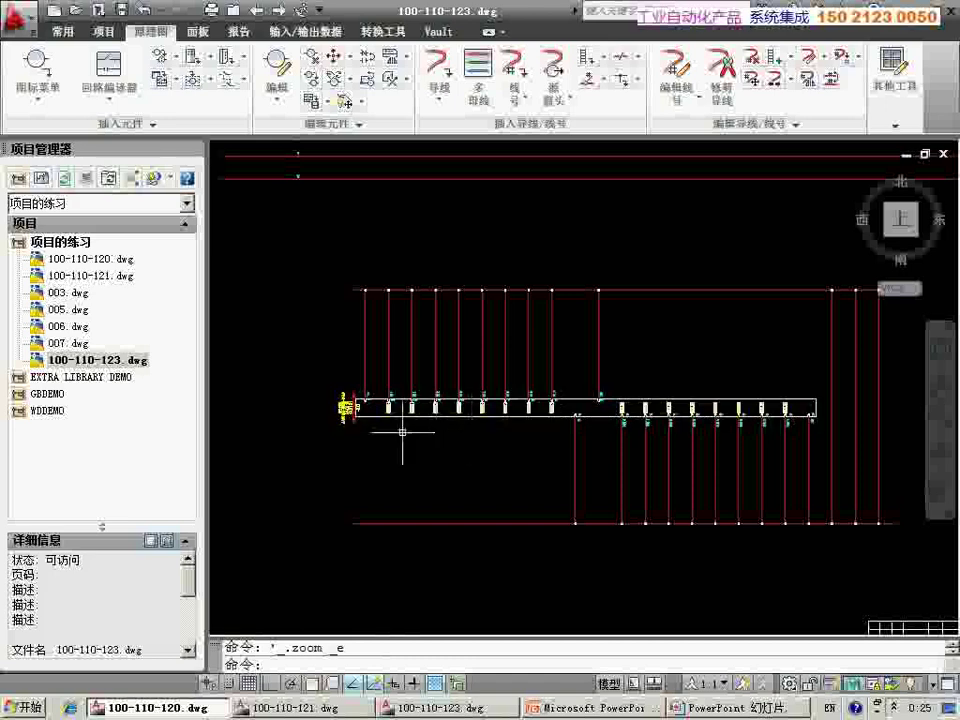
{"action": "scroll", "coordinate": [400, 415], "scroll_direction": "up", "scroll_amount": 4}
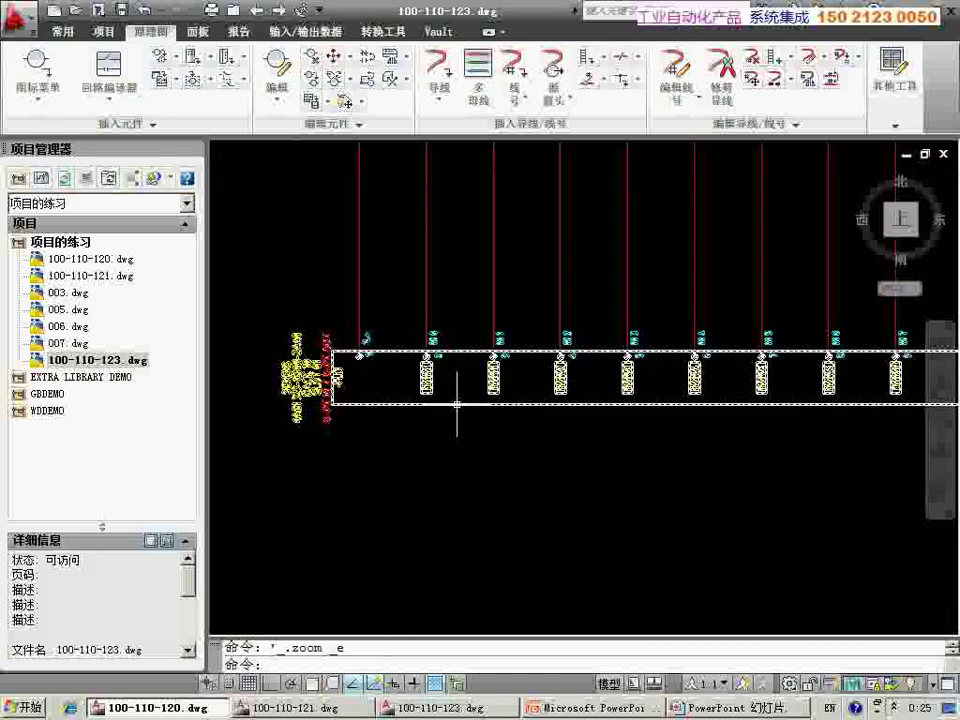
{"action": "middle_click_drag", "start_coordinate": [456, 403], "coordinate": [411, 344]}
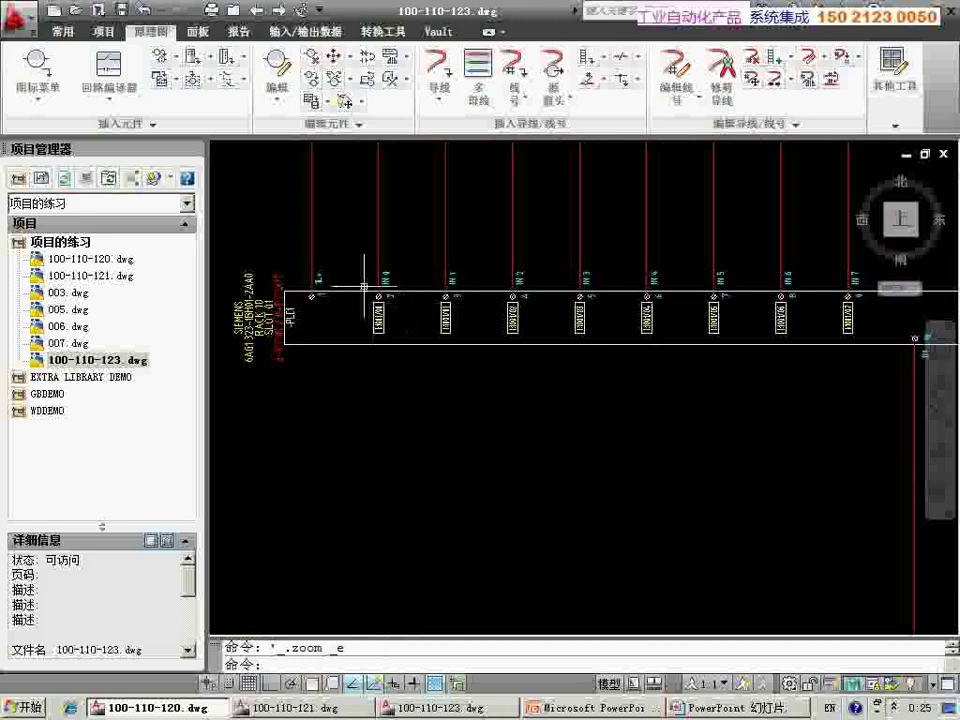
{"action": "left_click", "coordinate": [409, 337]}
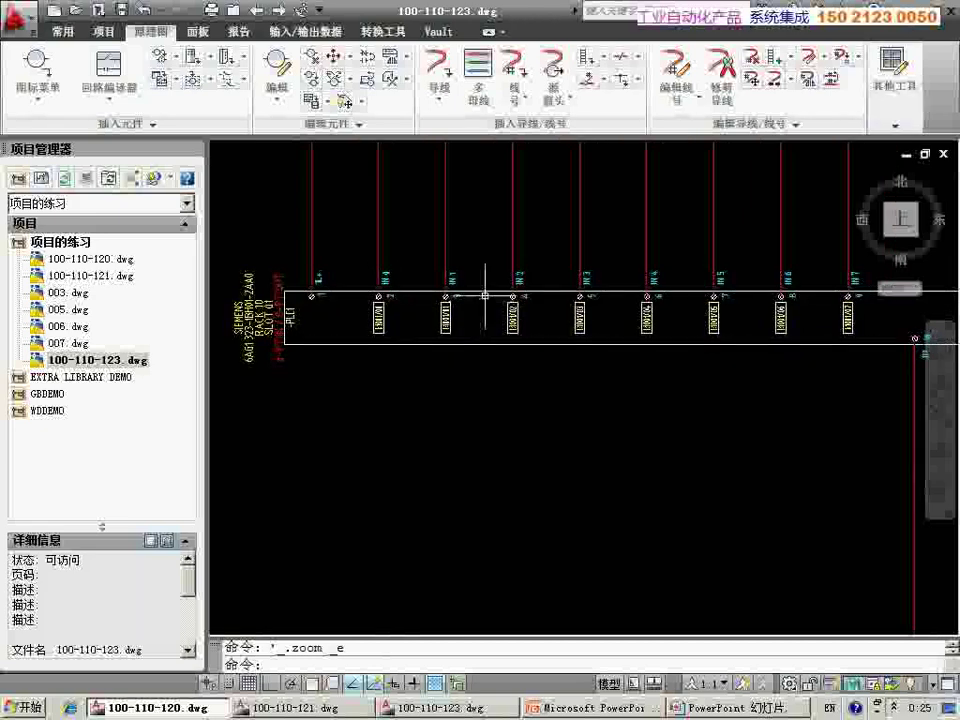
{"action": "key", "text": "Escape"}
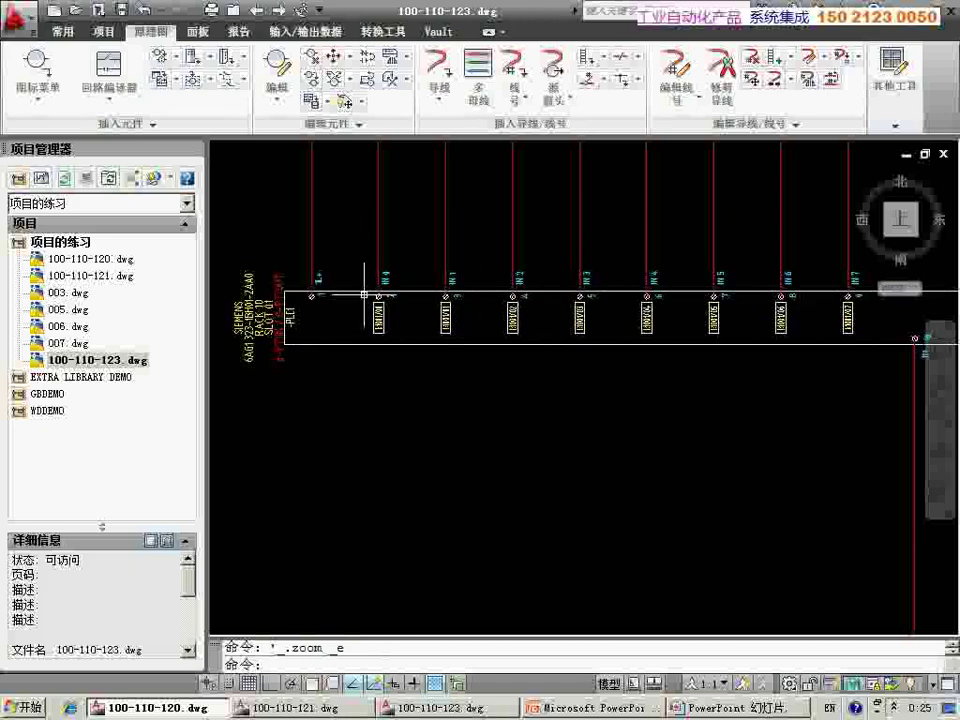
{"action": "key", "text": "Escape"}
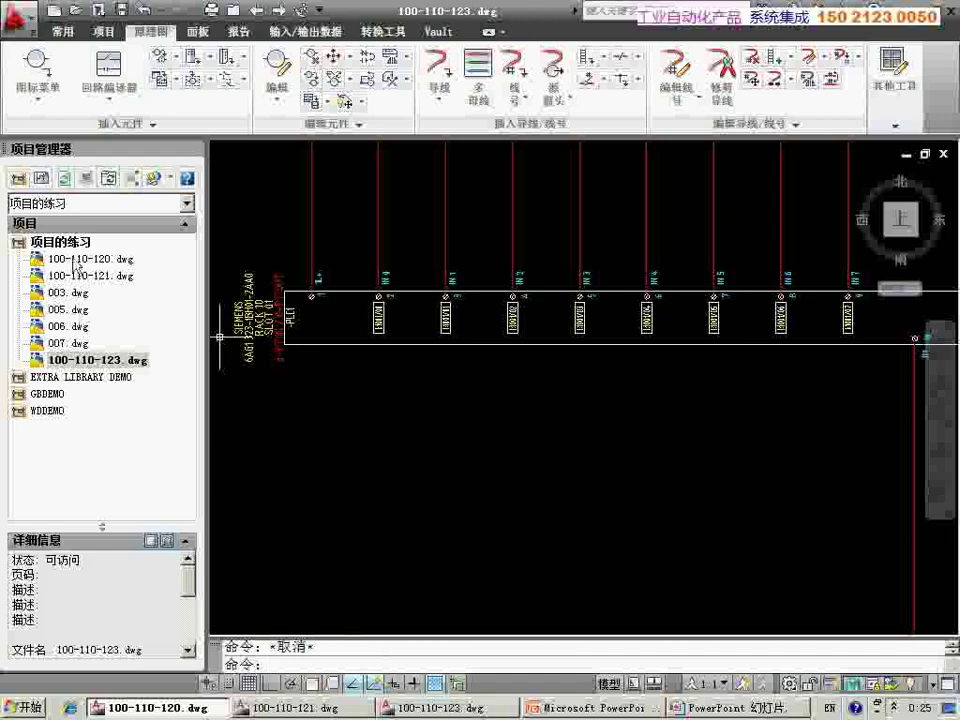
Create drawing 100-110-124, described PLC2, on the ACE_GB_a1 template with project defaults applied
{"action": "left_click", "coordinate": [41, 178]}
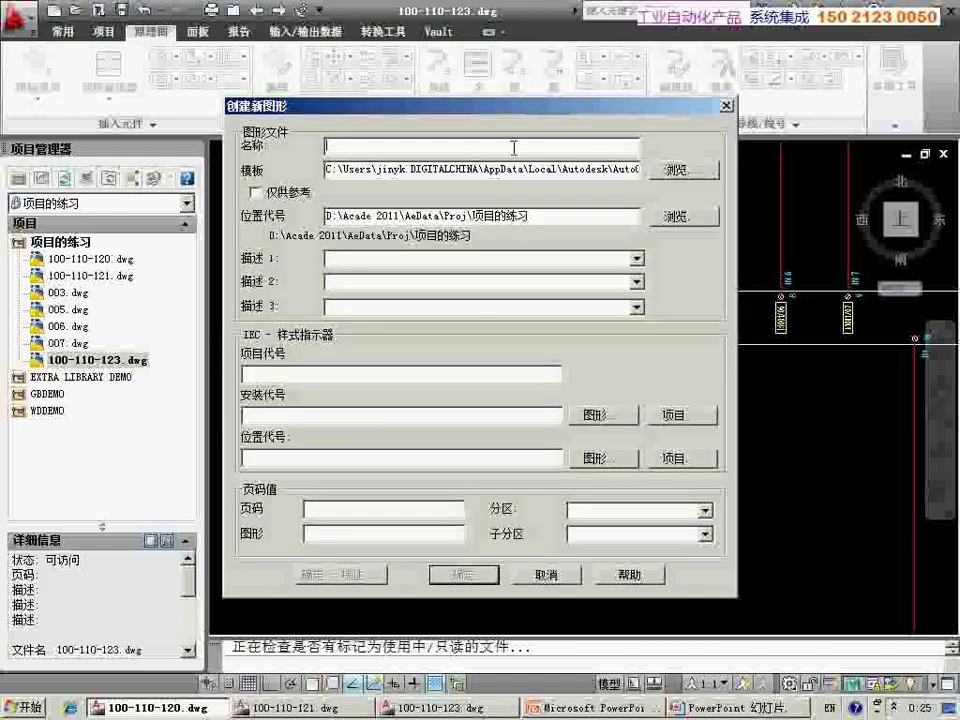
{"action": "type", "text": "100-110"}
{"action": "type", "text": "12"}
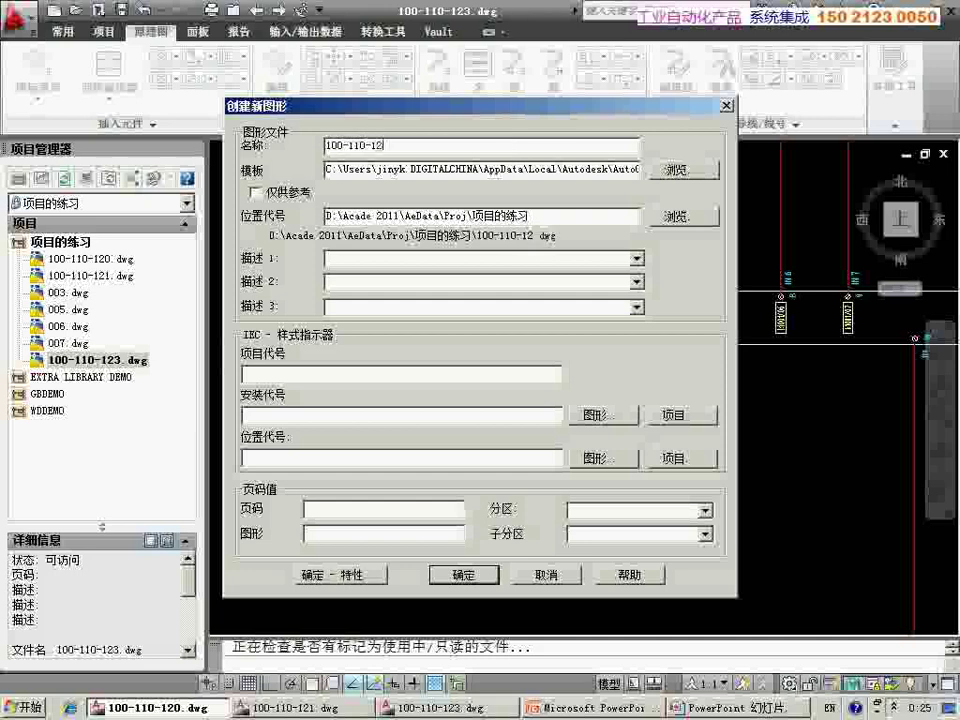
{"action": "type", "text": "4"}
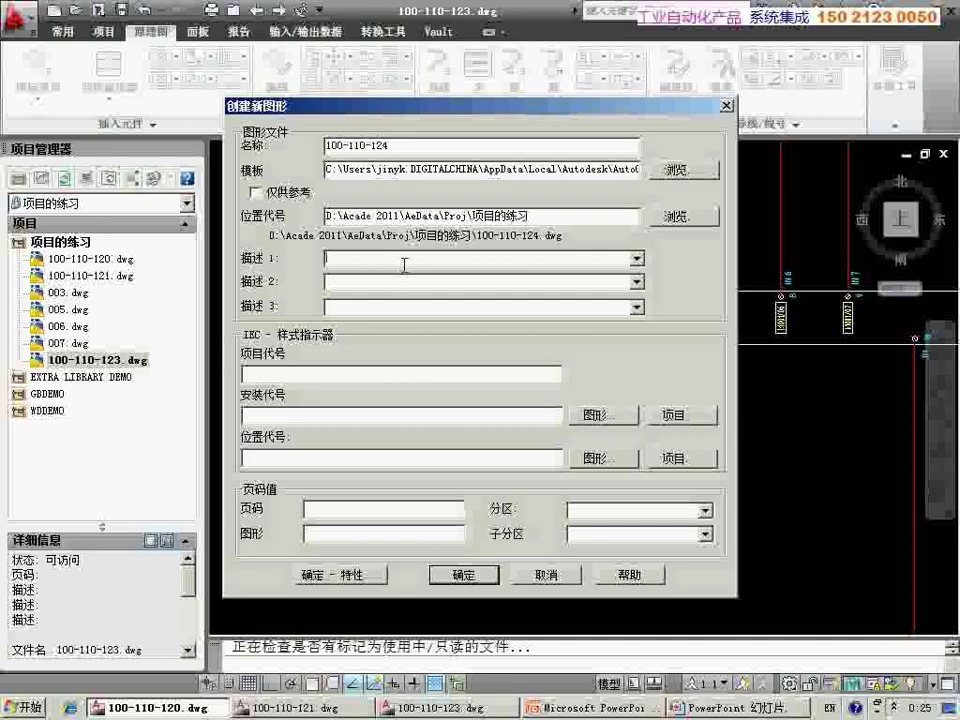
{"action": "type", "text": "2"}
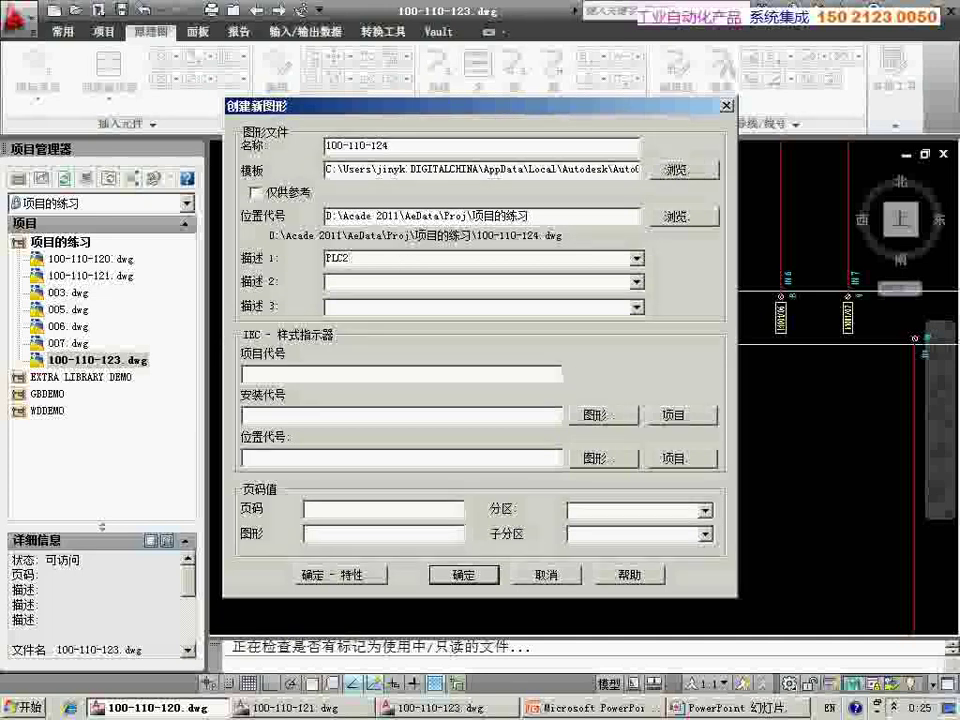
{"action": "left_click", "coordinate": [636, 170]}
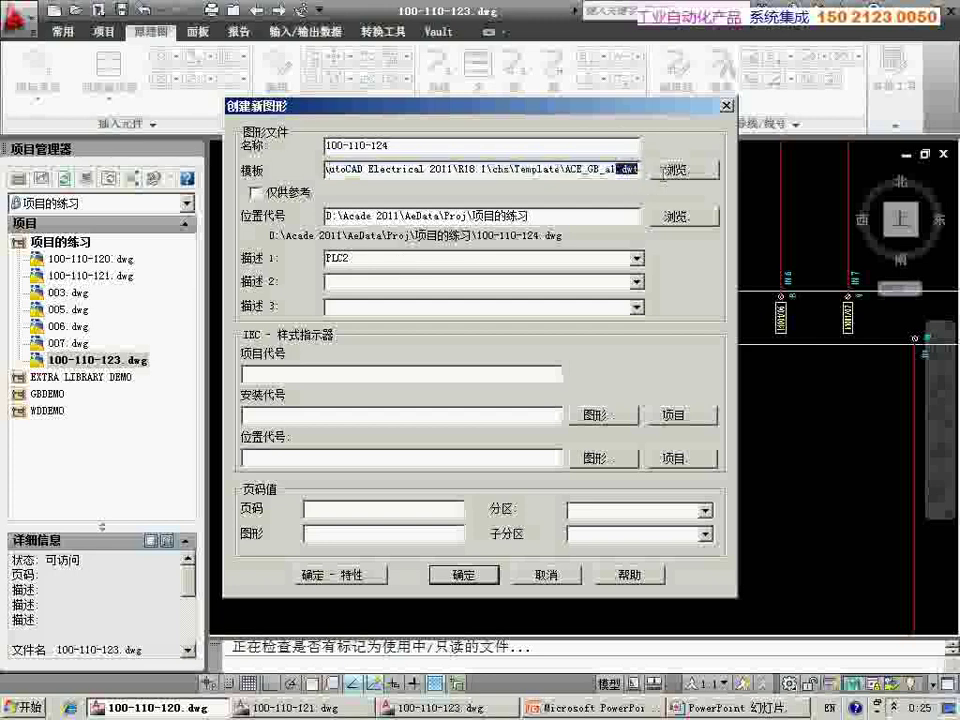
{"action": "left_click", "coordinate": [481, 583]}
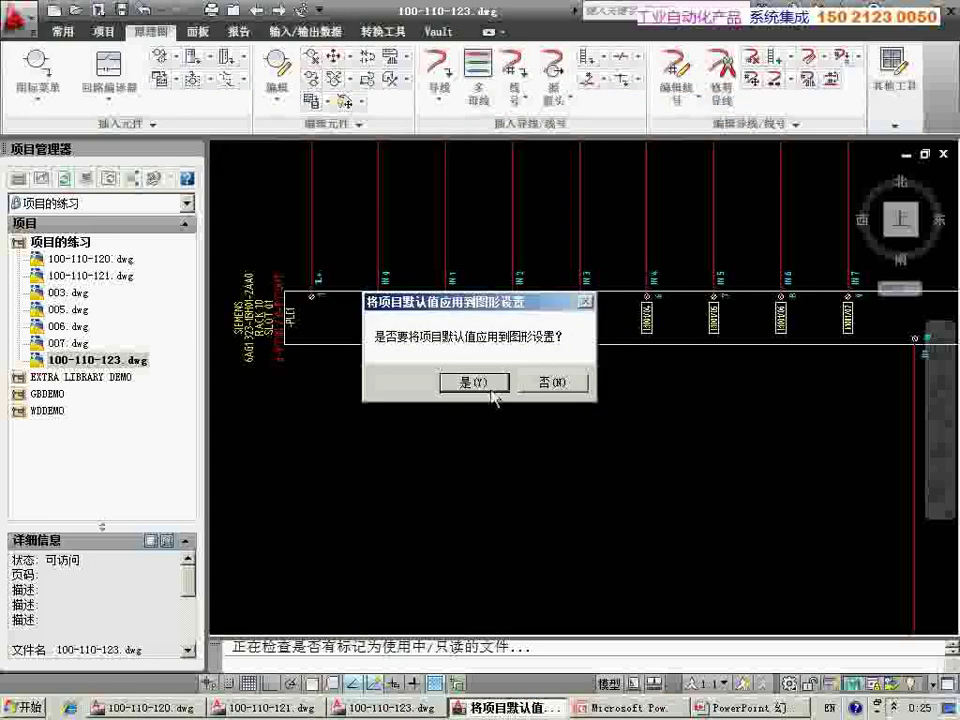
{"action": "left_click", "coordinate": [476, 383]}
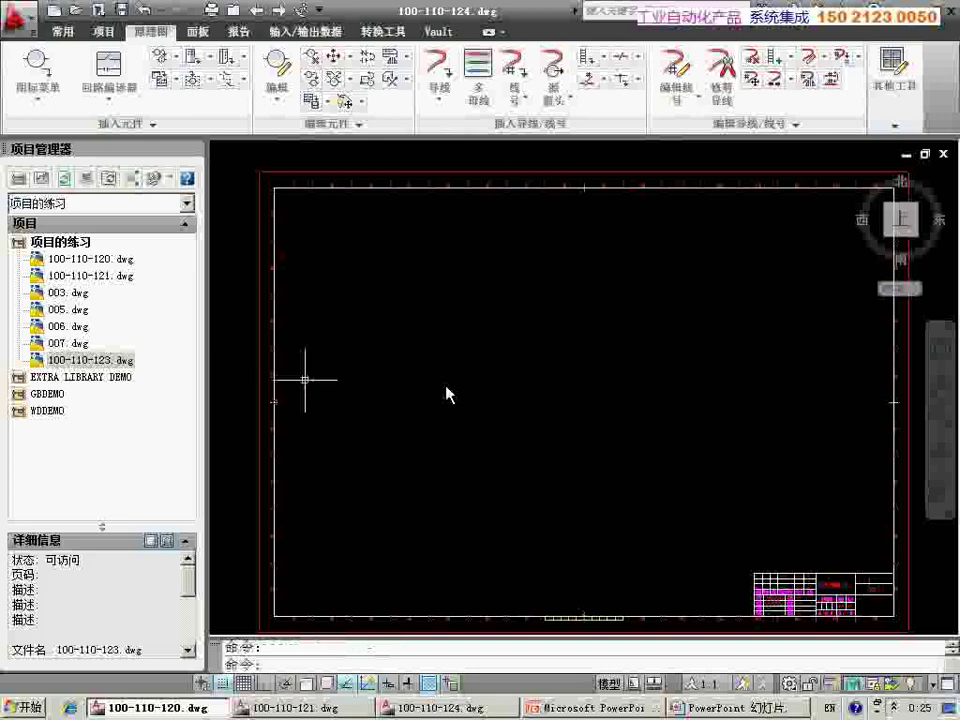
Open 100-110-124.dwg and place the Siemens 6AG1 323-1BH01-2AA0 module near the top left
{"action": "double_click", "coordinate": [90, 359]}
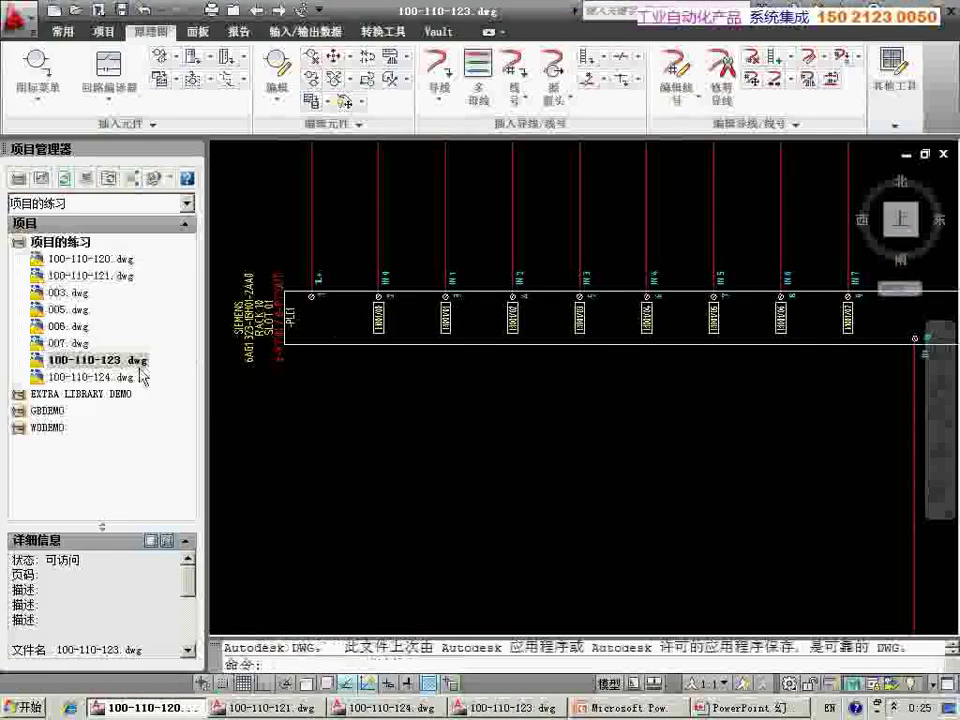
{"action": "double_click", "coordinate": [110, 377]}
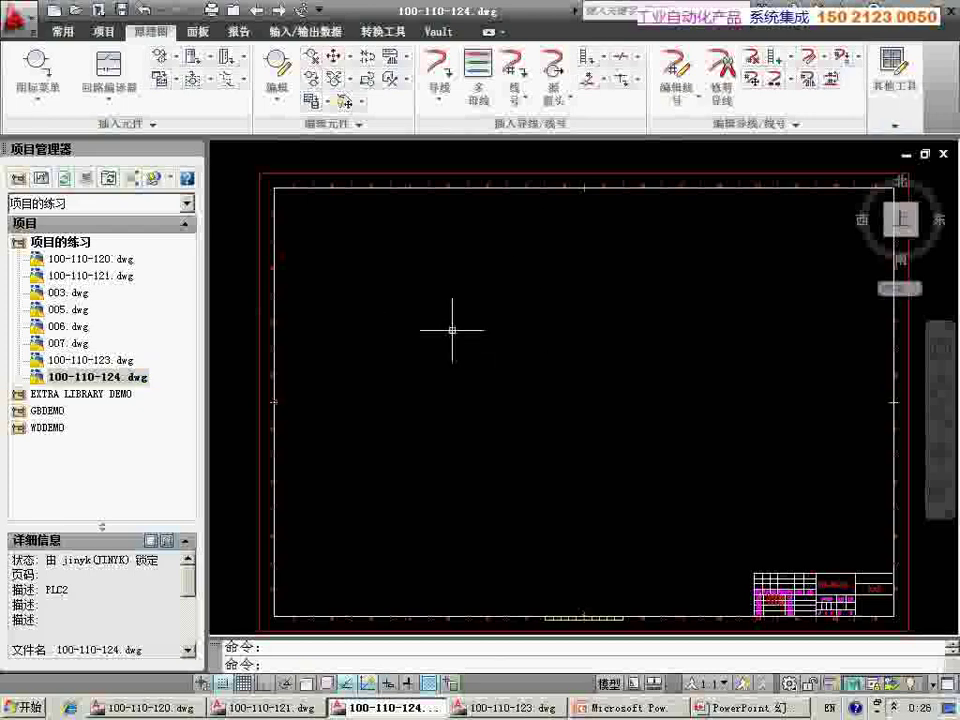
{"action": "left_click", "coordinate": [192, 57]}
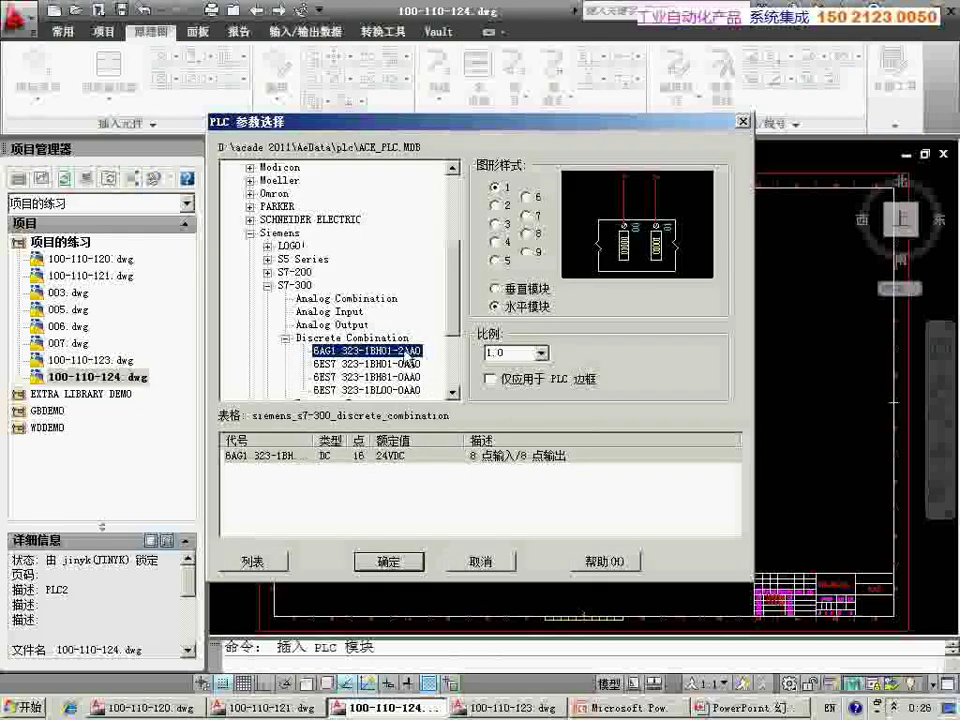
{"action": "left_click", "coordinate": [388, 562]}
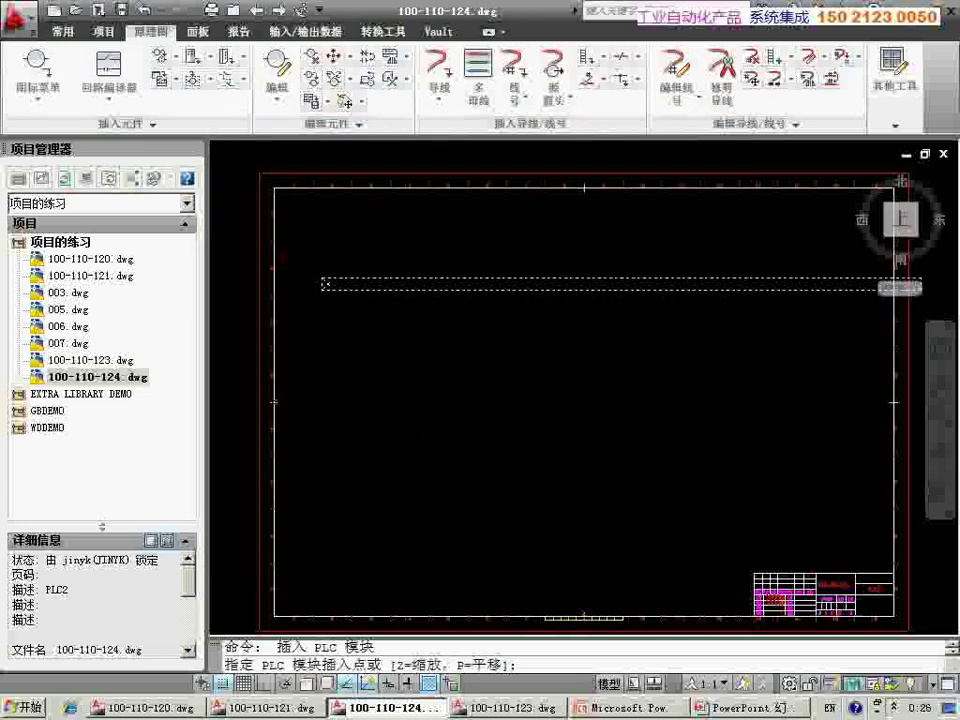
{"action": "left_click", "coordinate": [325, 284]}
Set the Module Layout spacing to 20
{"action": "double_click", "coordinate": [356, 306]}
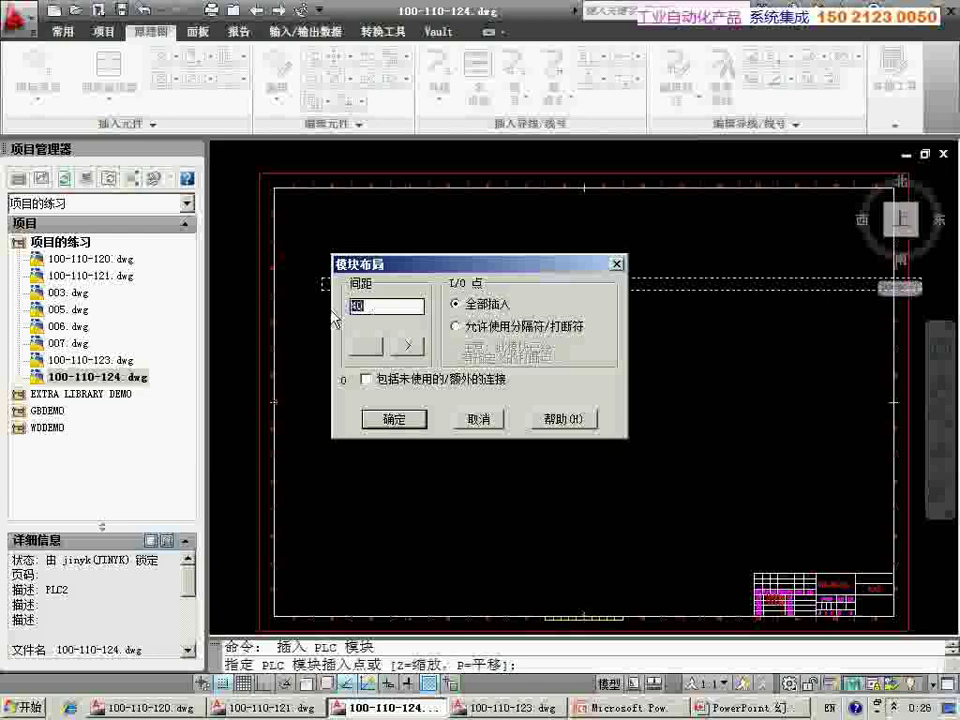
{"action": "type", "text": ".."}
{"action": "key", "text": "BackSpace"}
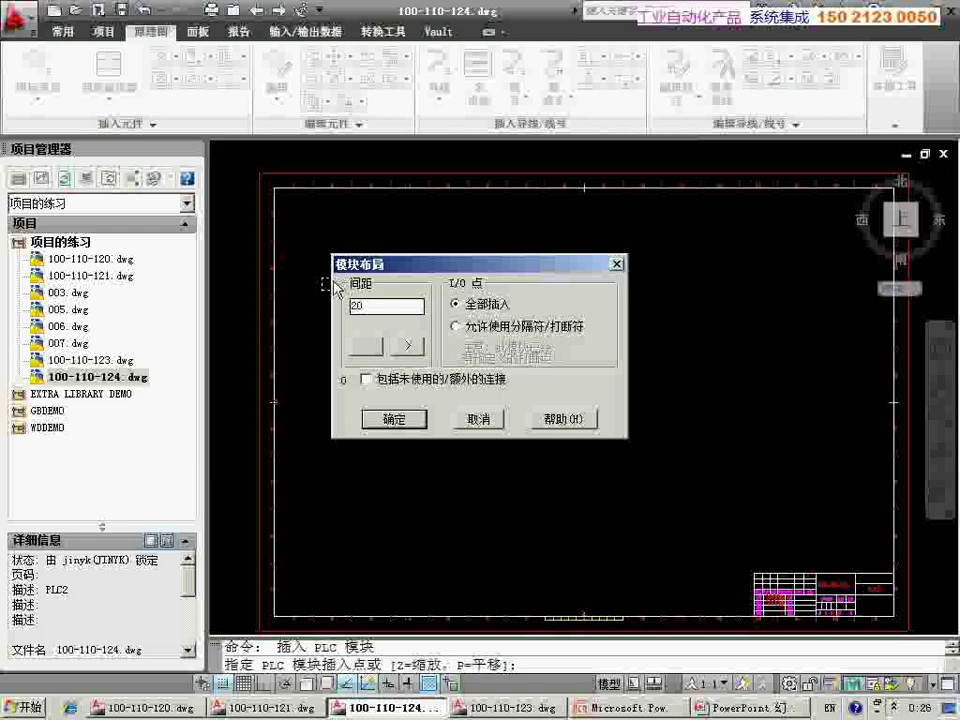
{"action": "left_click_drag", "start_coordinate": [442, 266], "coordinate": [439, 347]}
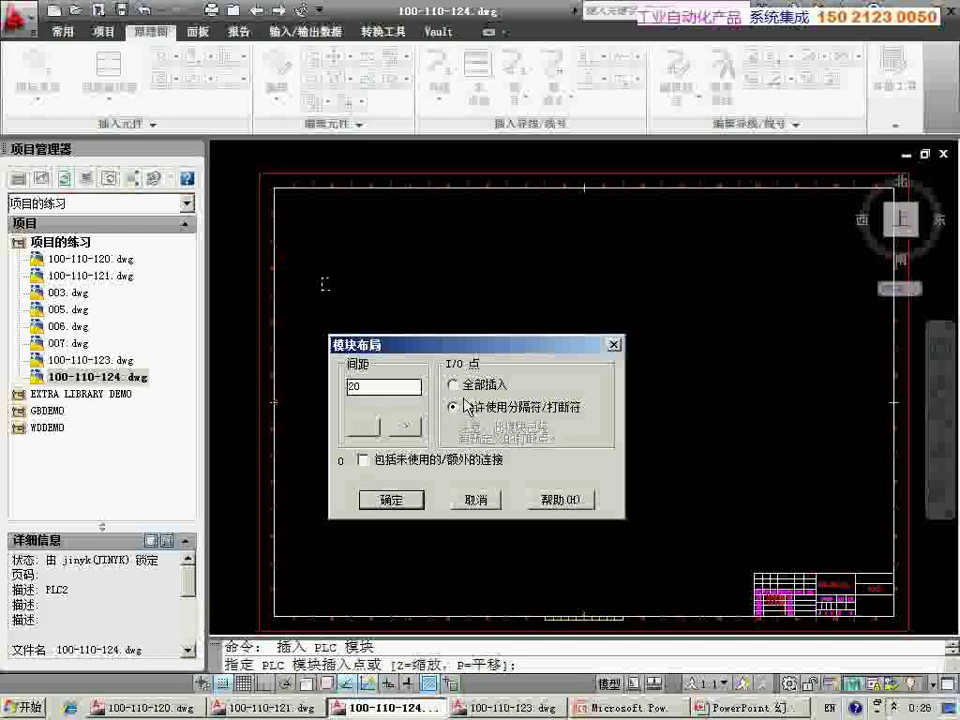
Accept the module layout without unused/extra connections and assign rack 20, slot 01
{"action": "left_click", "coordinate": [364, 460]}
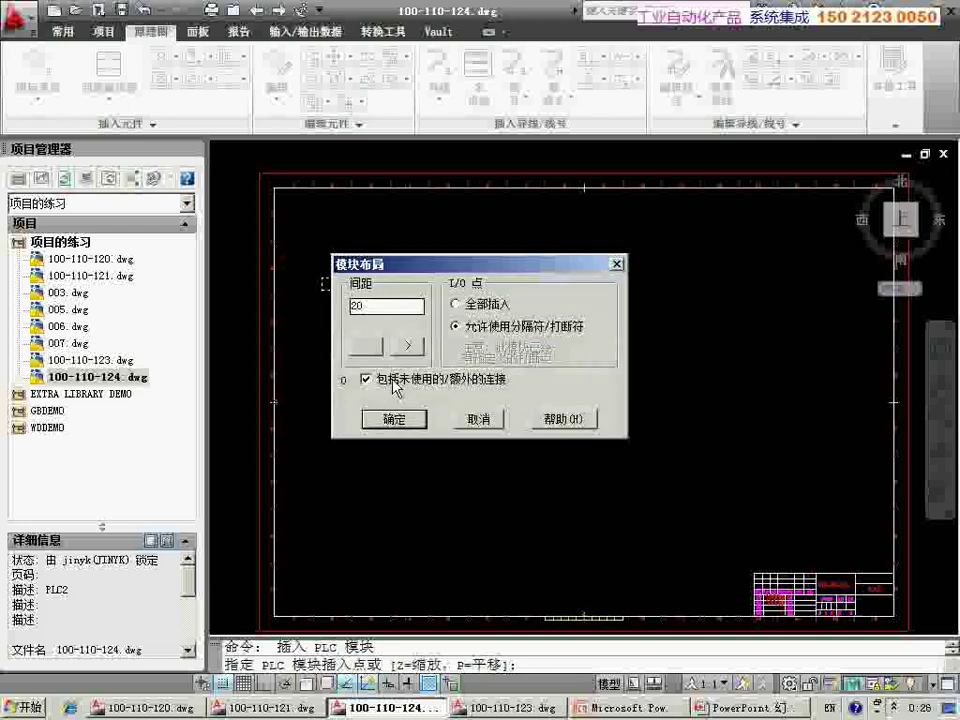
{"action": "left_click", "coordinate": [366, 379]}
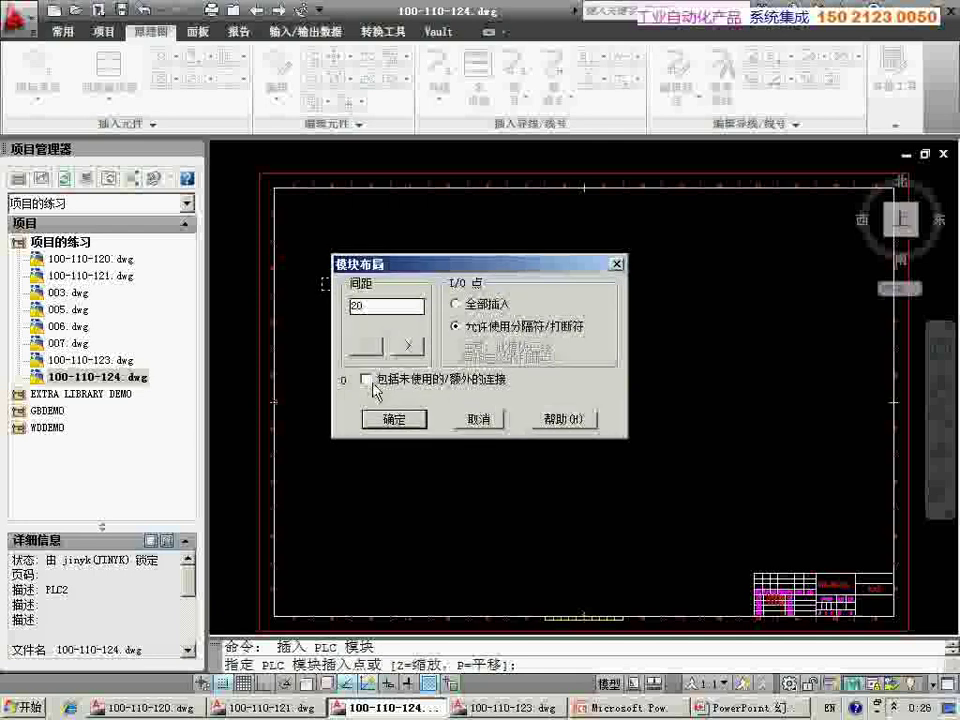
{"action": "left_click", "coordinate": [398, 420]}
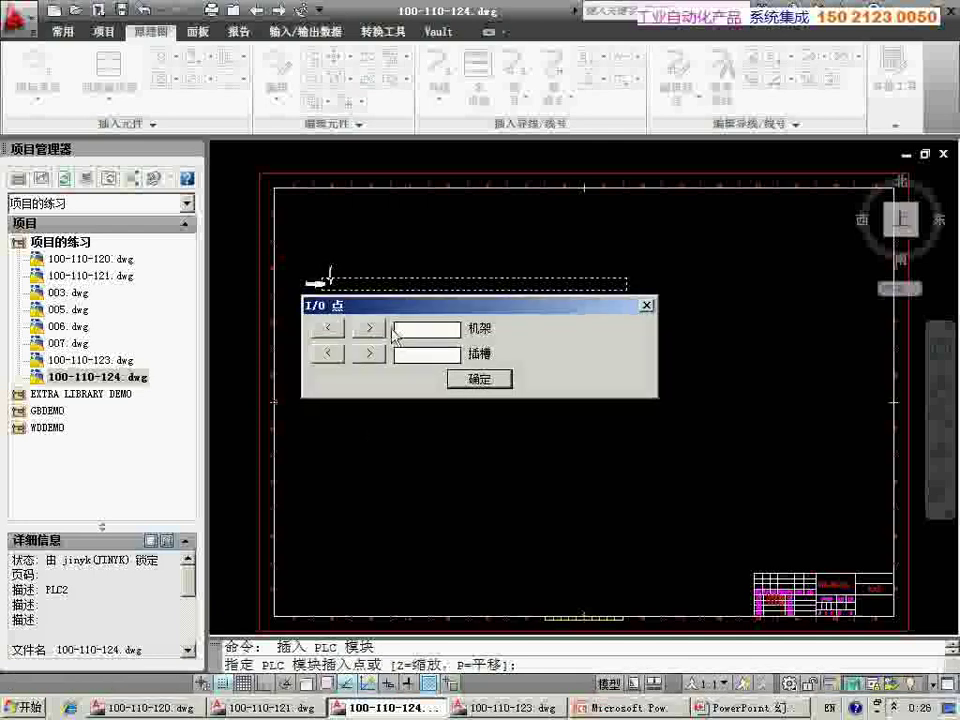
{"action": "left_click_drag", "start_coordinate": [410, 305], "coordinate": [459, 407]}
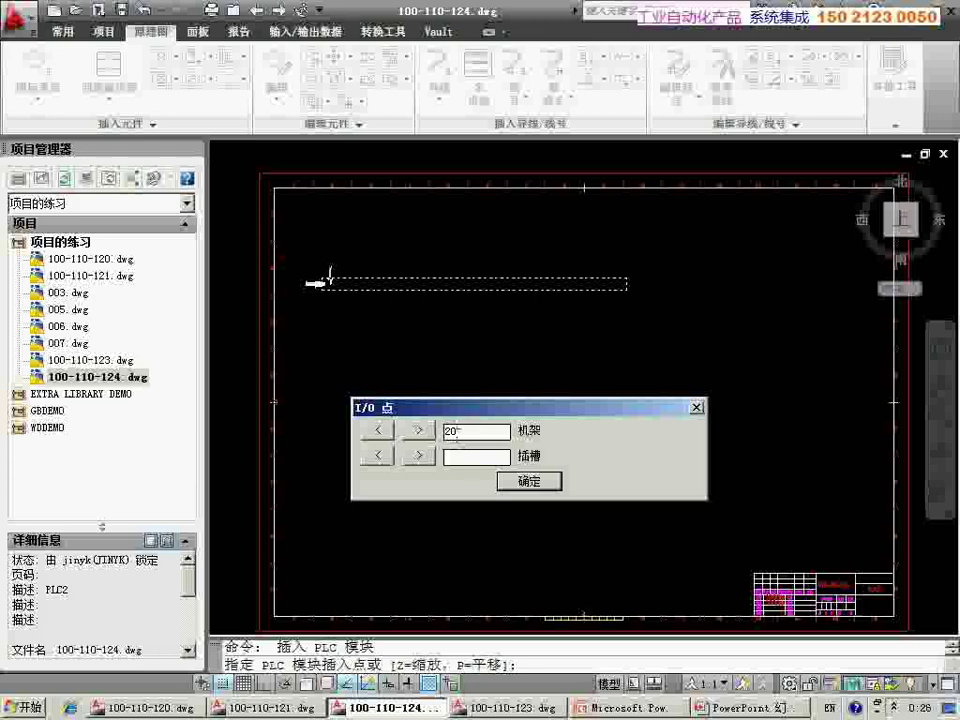
{"action": "left_click", "coordinate": [520, 481]}
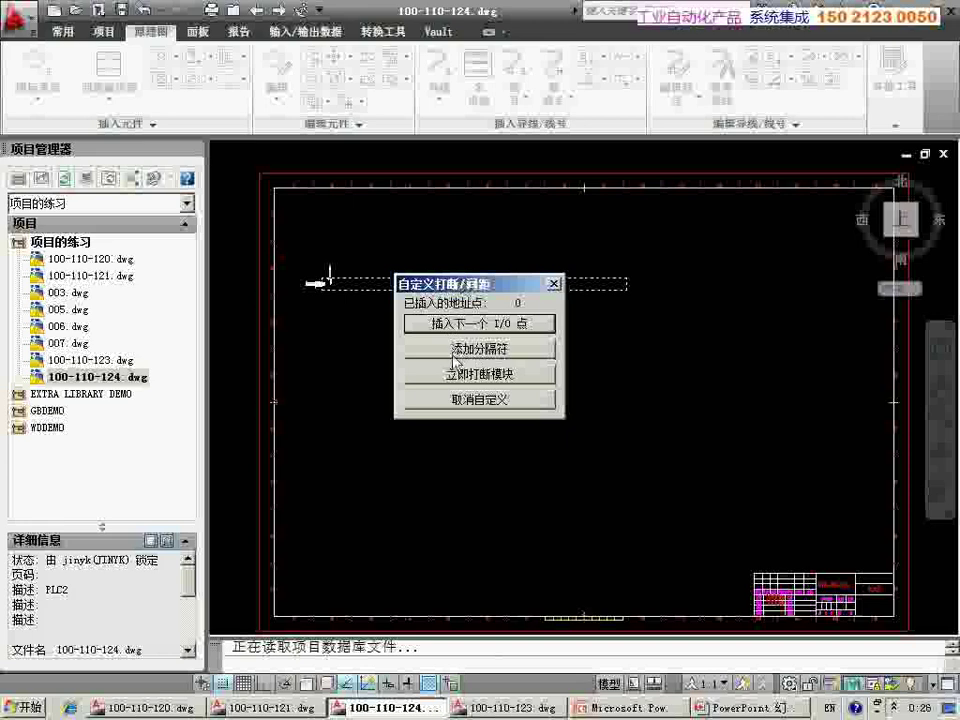
Insert the first I/O point with starting address I:2001/00
{"action": "left_click_drag", "start_coordinate": [432, 287], "coordinate": [421, 372]}
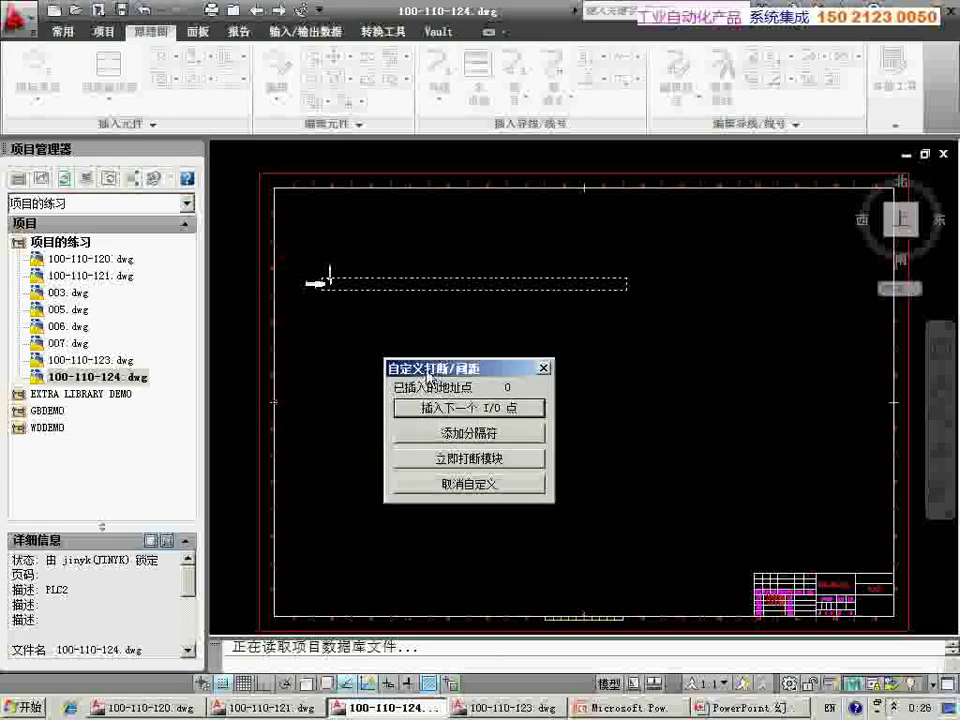
{"action": "left_click", "coordinate": [451, 411]}
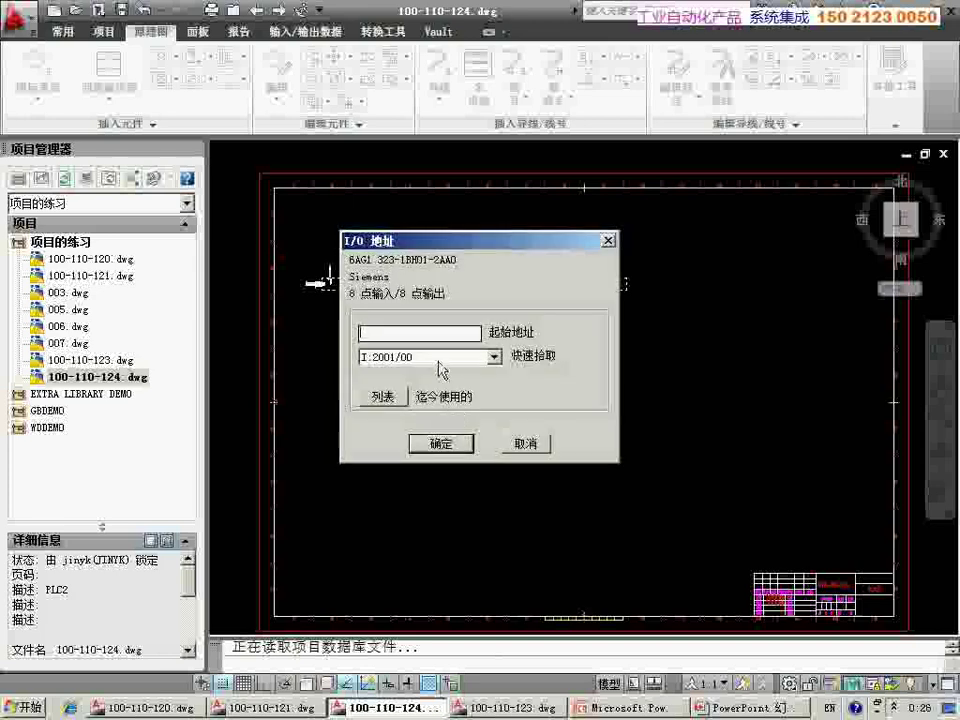
{"action": "left_click", "coordinate": [440, 356]}
{"action": "left_click", "coordinate": [432, 369]}
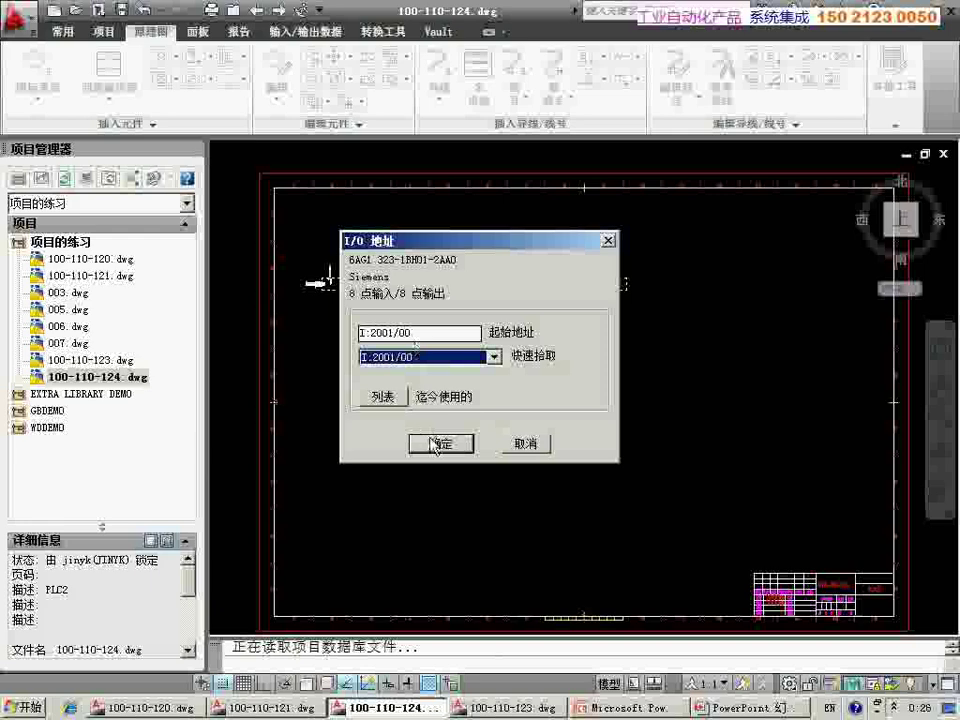
{"action": "left_click", "coordinate": [434, 445]}
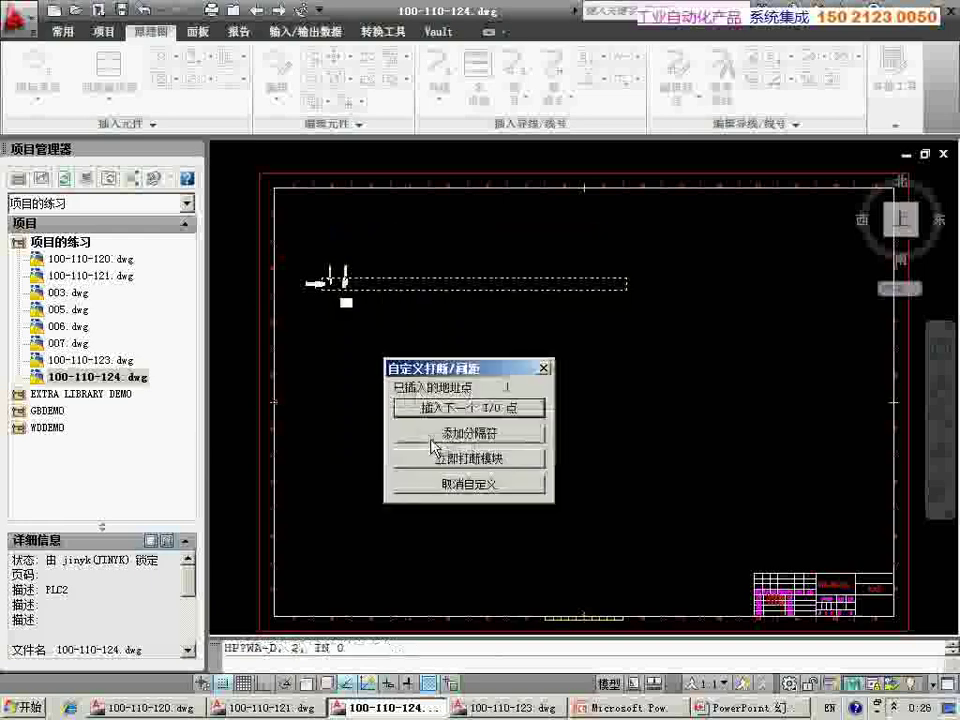
Insert two more I/O points and break the module after the third
{"action": "left_click", "coordinate": [505, 407]}
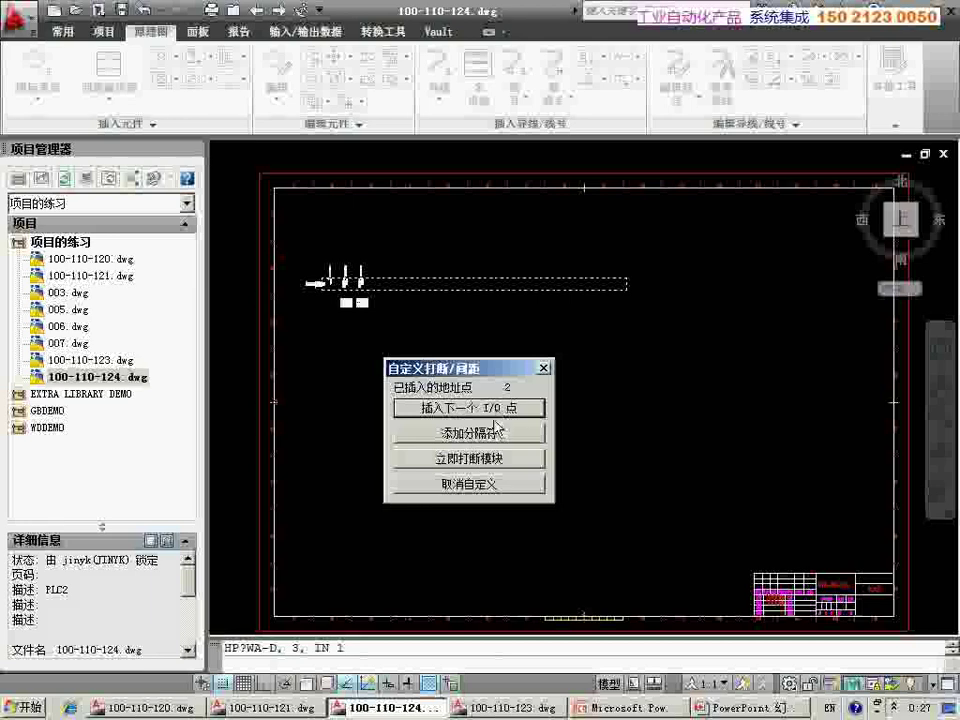
{"action": "left_click", "coordinate": [471, 462]}
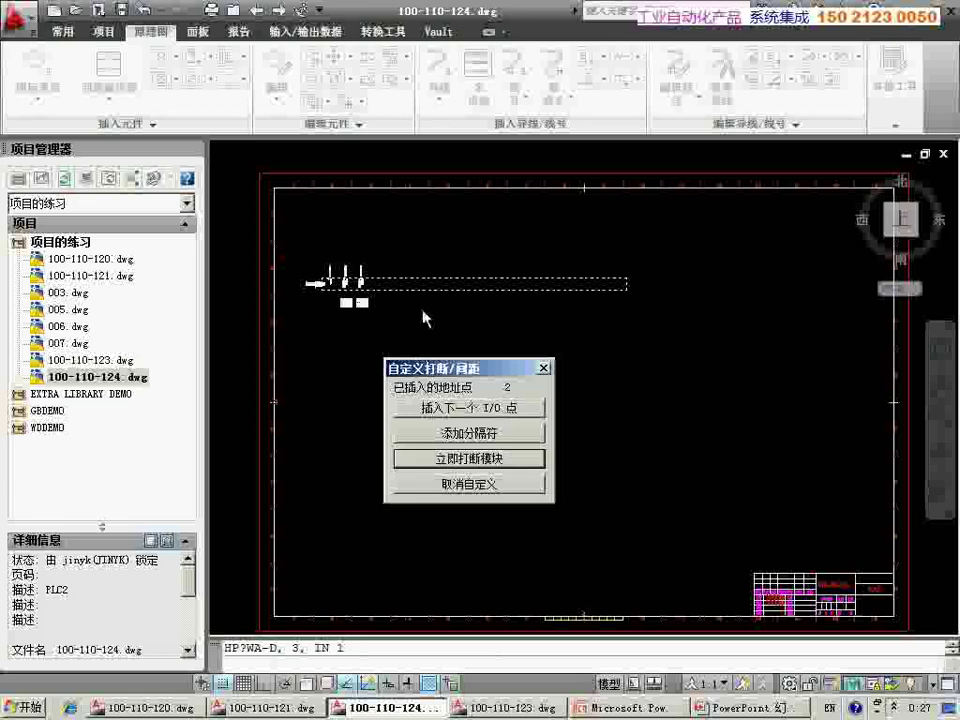
{"action": "left_click", "coordinate": [463, 435]}
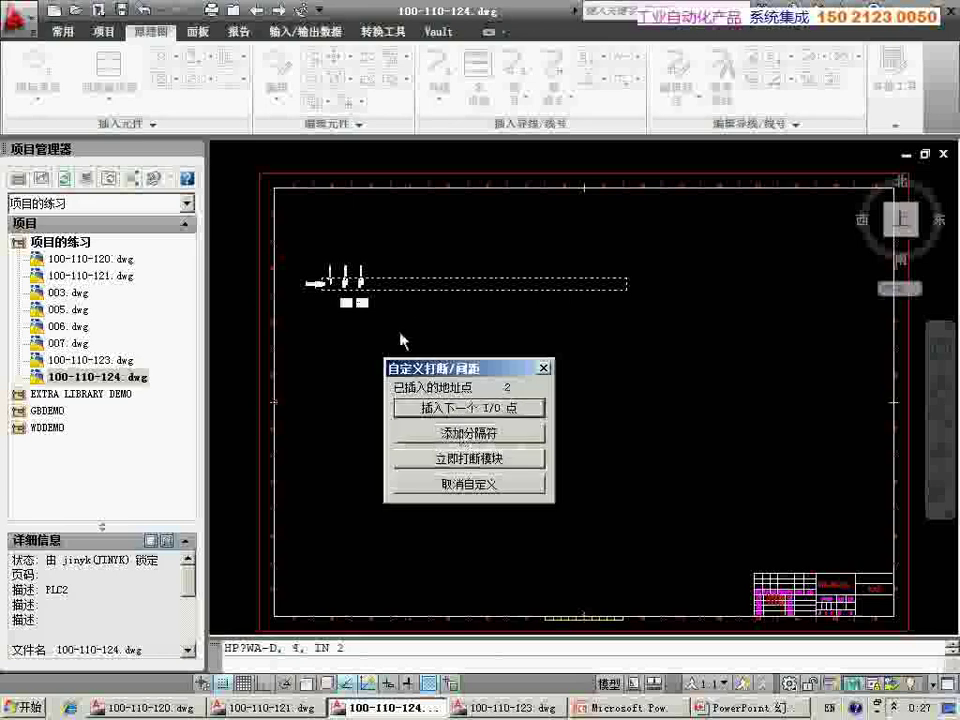
{"action": "left_click", "coordinate": [473, 408]}
{"action": "left_click", "coordinate": [367, 282]}
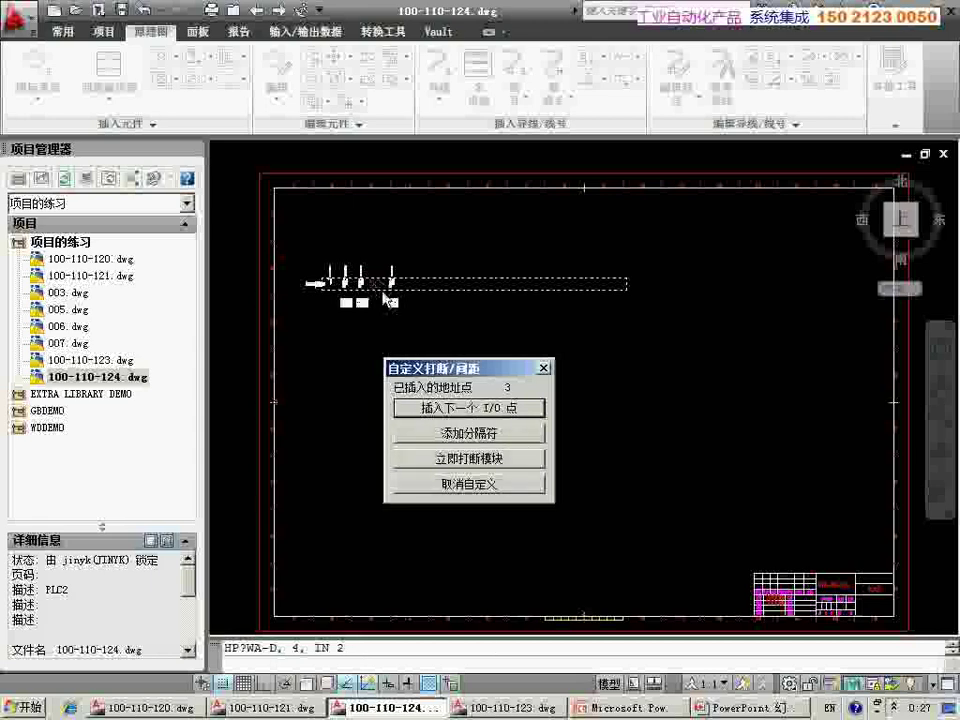
{"action": "left_click", "coordinate": [471, 460]}
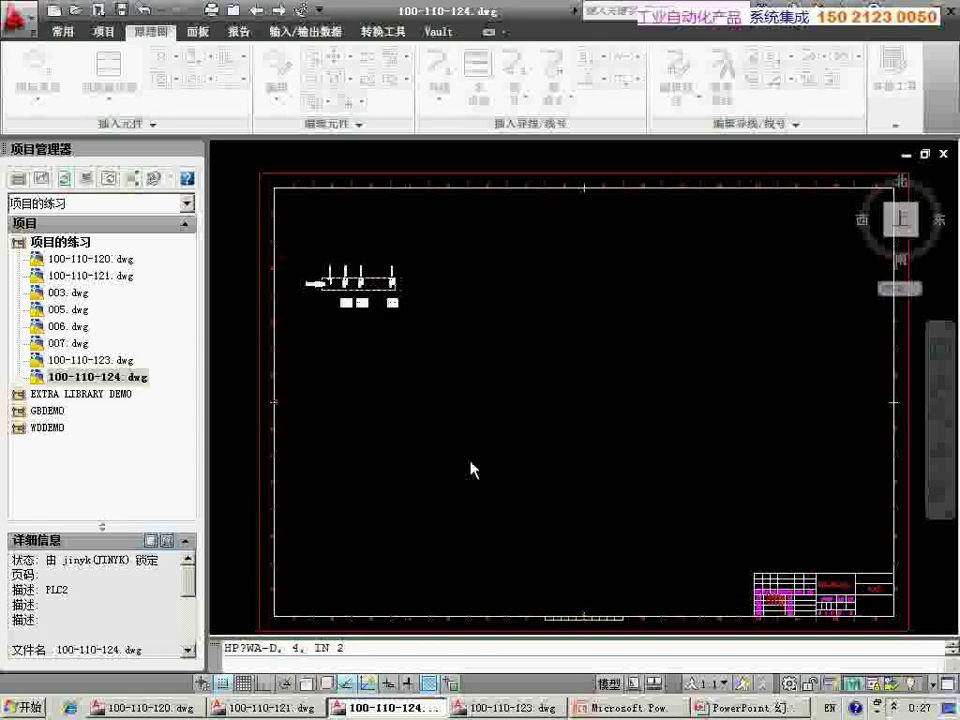
Cancel placing the module's remainder, keeping its remaining terminals saved for later
{"action": "scroll", "coordinate": [345, 290], "scroll_direction": "up", "scroll_amount": 4}
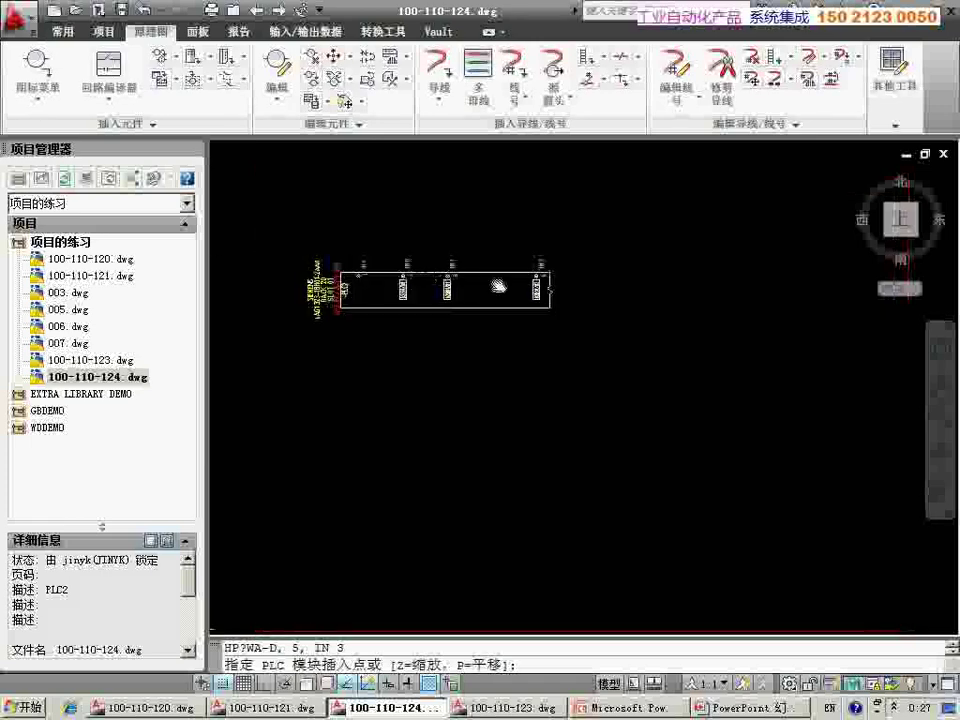
{"action": "scroll", "coordinate": [420, 290], "scroll_direction": "up", "scroll_amount": 4}
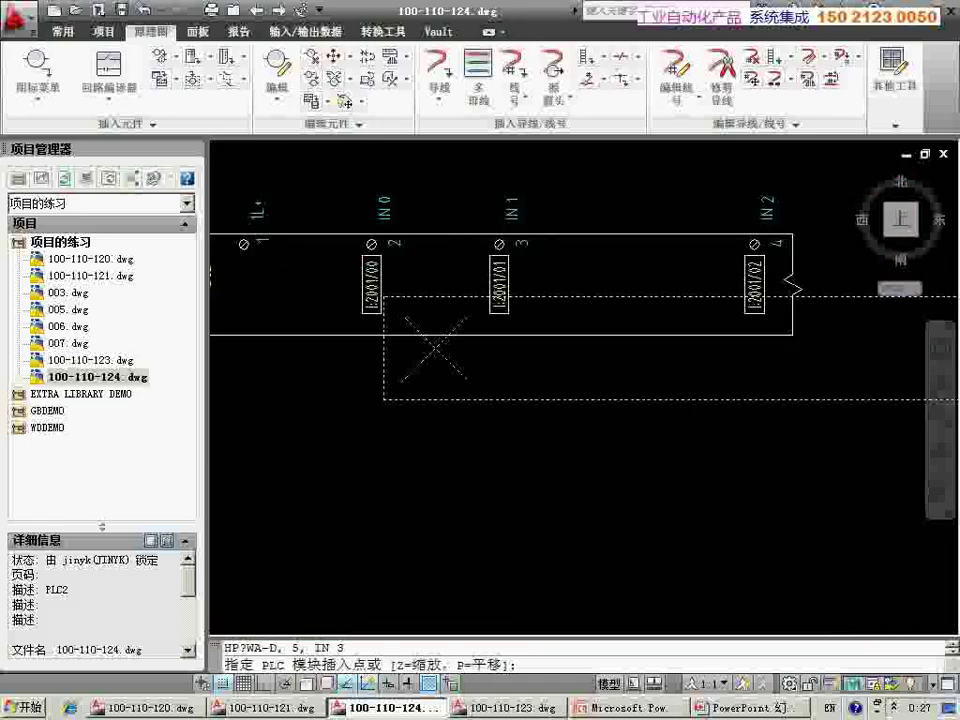
{"action": "scroll", "coordinate": [434, 348], "scroll_direction": "down", "scroll_amount": 3}
{"action": "scroll", "coordinate": [440, 355], "scroll_direction": "down", "scroll_amount": 2}
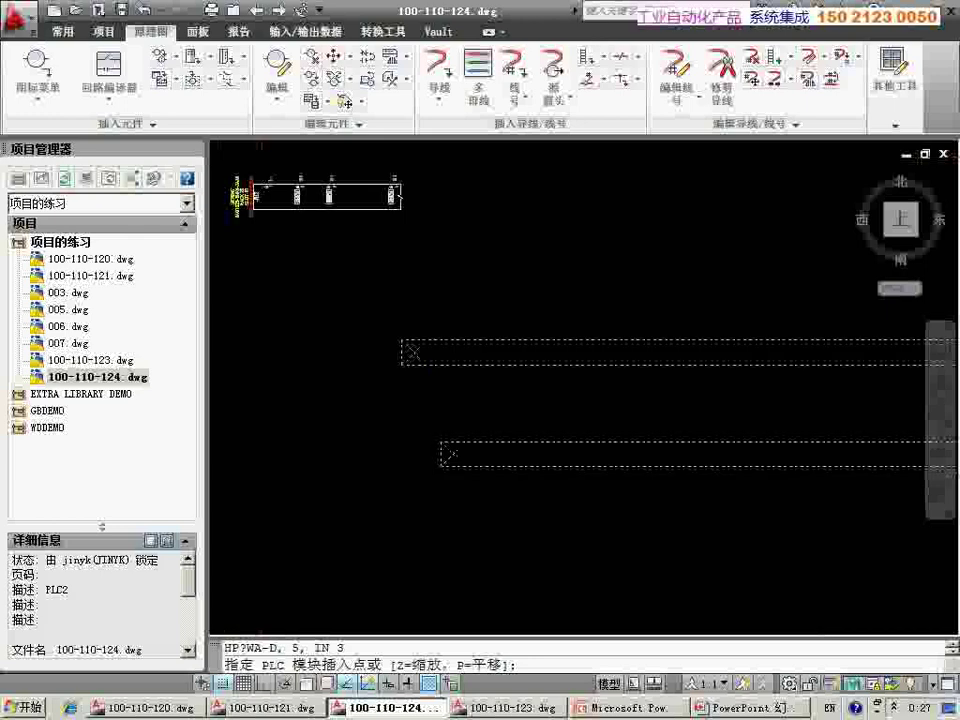
{"action": "key", "text": "Escape"}
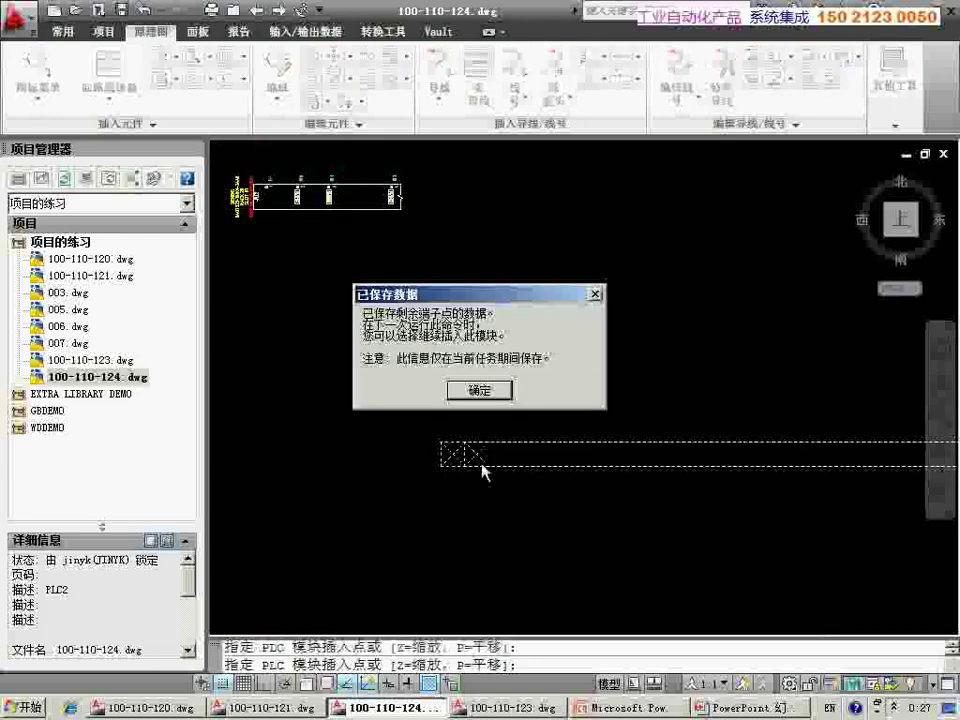
{"action": "left_click", "coordinate": [469, 391]}
{"action": "key", "text": "Escape"}
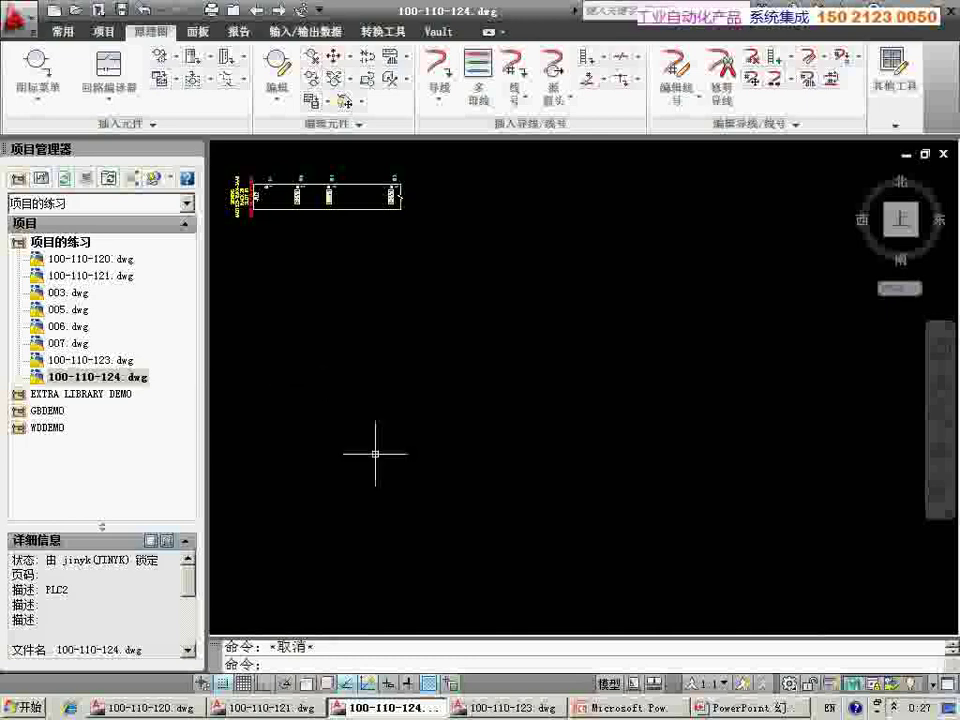
Zoom to the full sheet and restart the Insert PLC Module command
{"action": "scroll", "coordinate": [375, 450], "scroll_direction": "down", "scroll_amount": 5}
{"action": "scroll", "coordinate": [471, 413], "scroll_direction": "up", "scroll_amount": 2}
{"action": "middle_click", "coordinate": [471, 413]}
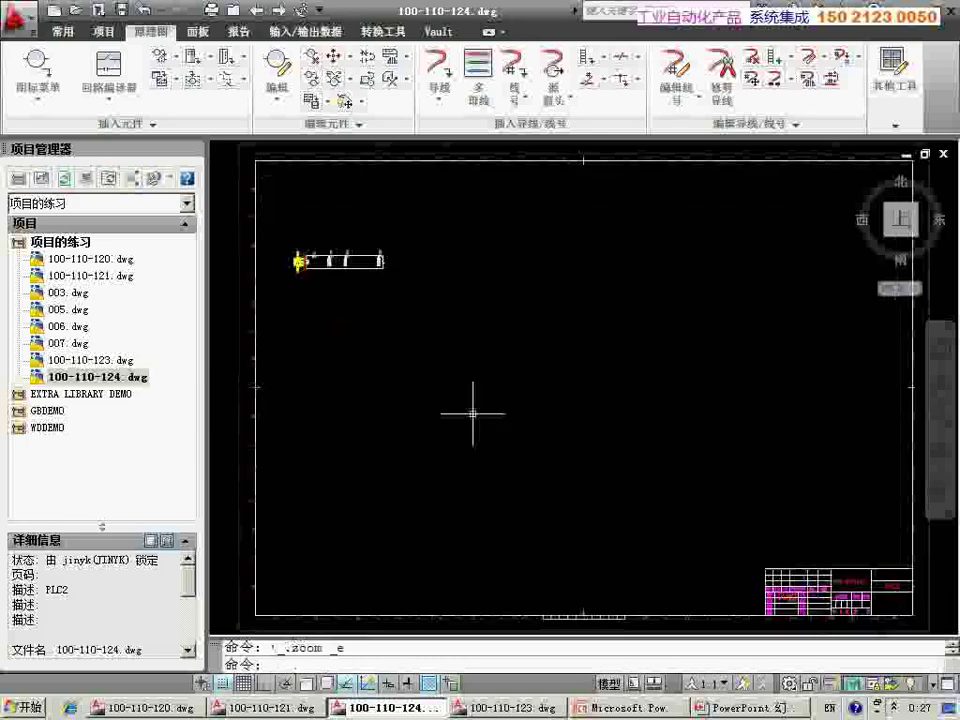
{"action": "left_click", "coordinate": [197, 60]}
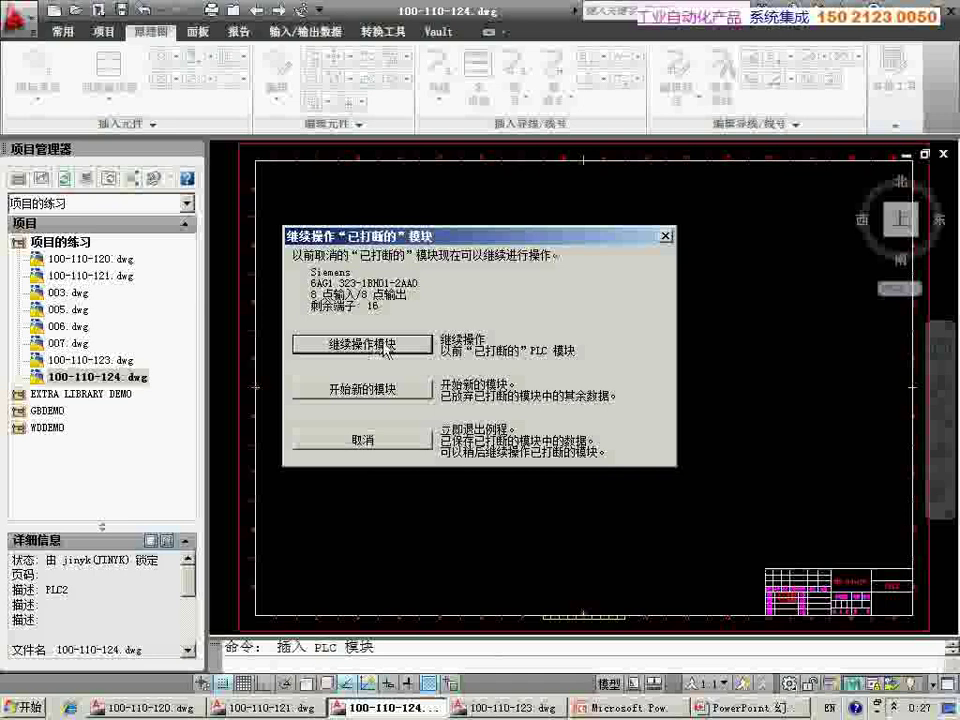
Continue the module mid-sheet, inserting all remaining points with outputs starting at 0:2001/00
{"action": "left_click", "coordinate": [422, 387]}
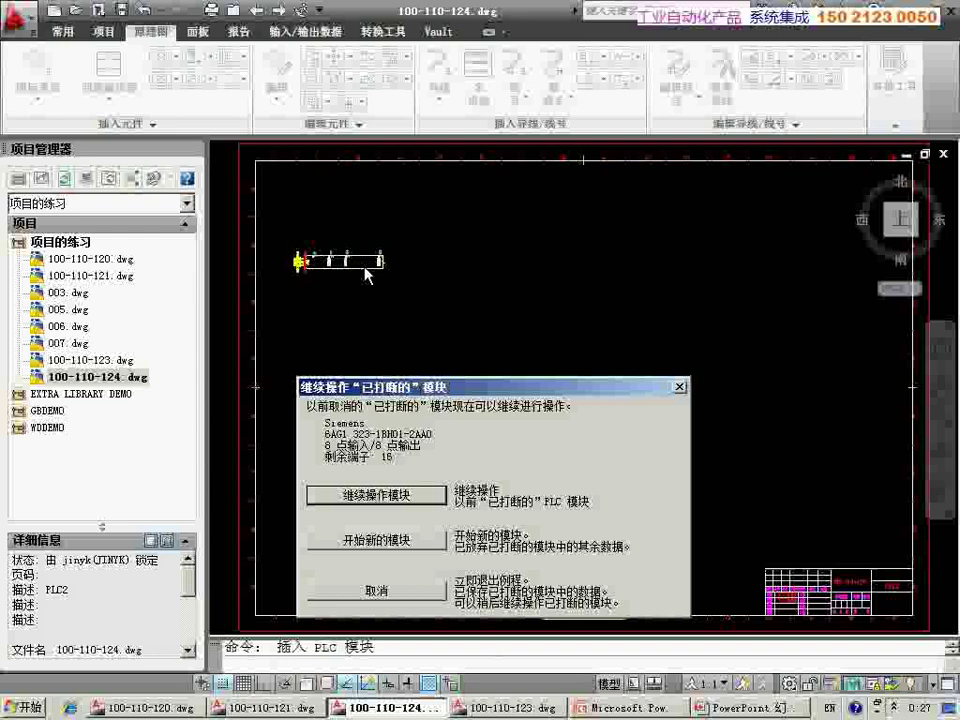
{"action": "left_click", "coordinate": [385, 495]}
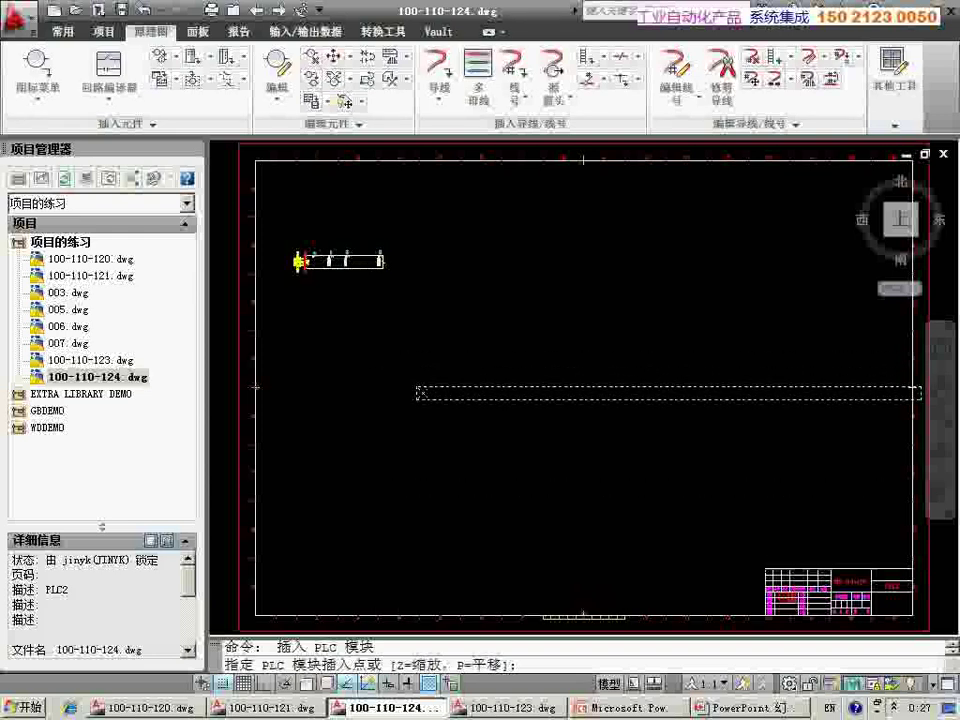
{"action": "left_click", "coordinate": [418, 391]}
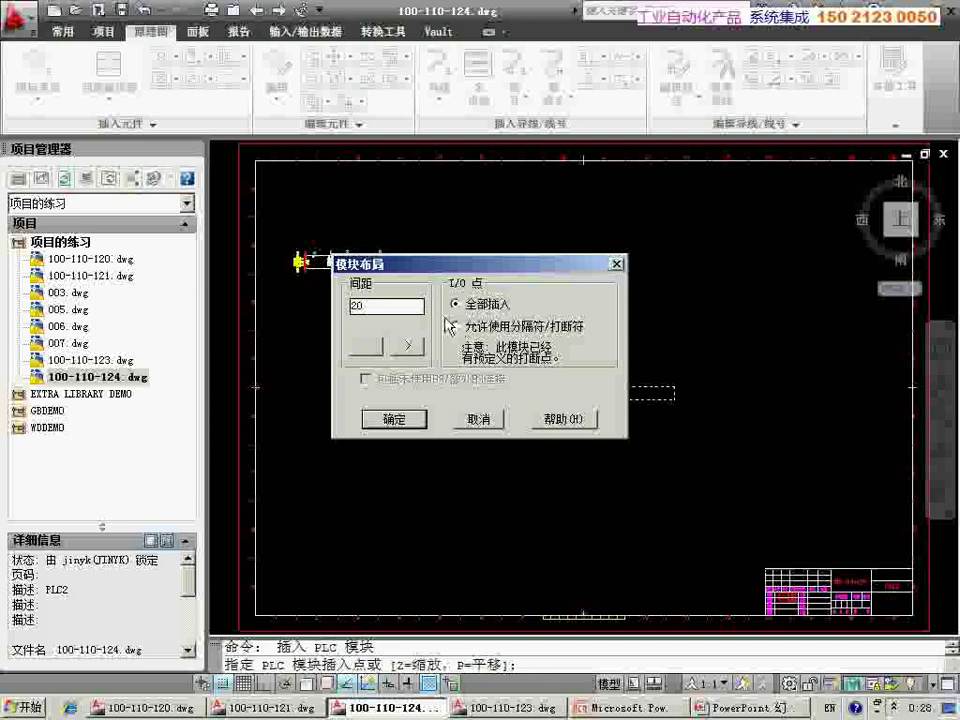
{"action": "left_click", "coordinate": [388, 421]}
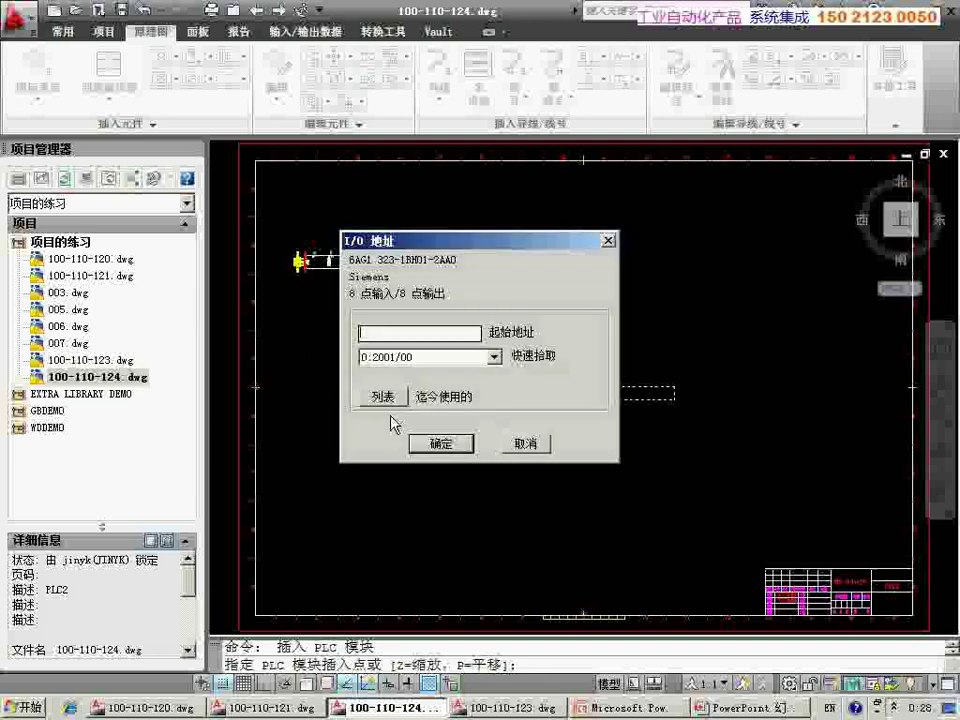
{"action": "left_click", "coordinate": [445, 360]}
{"action": "left_click", "coordinate": [420, 373]}
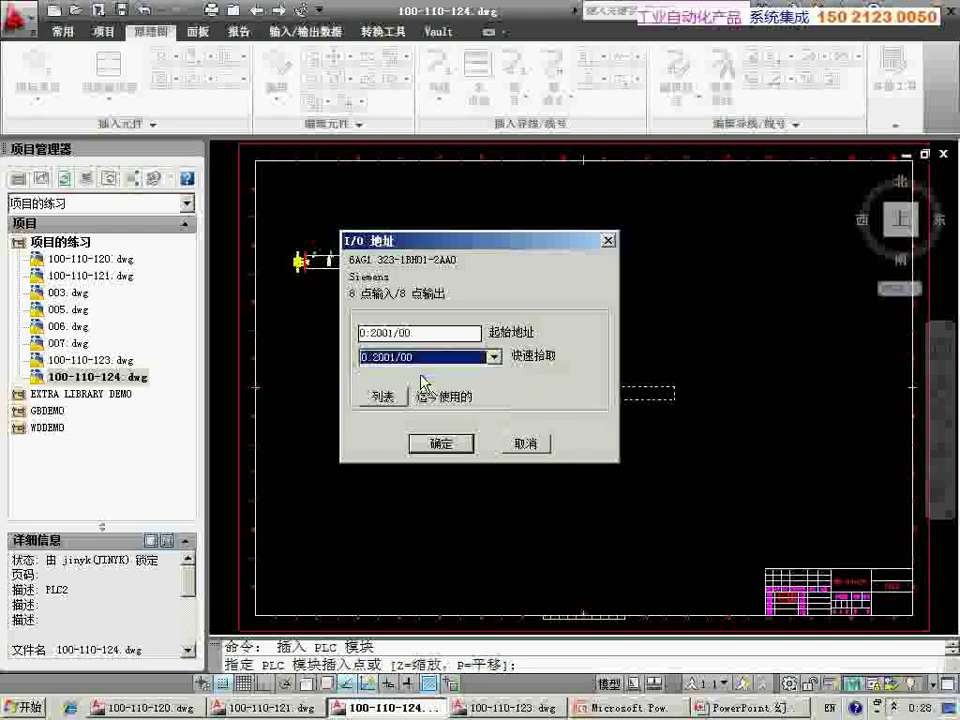
{"action": "left_click", "coordinate": [438, 445]}
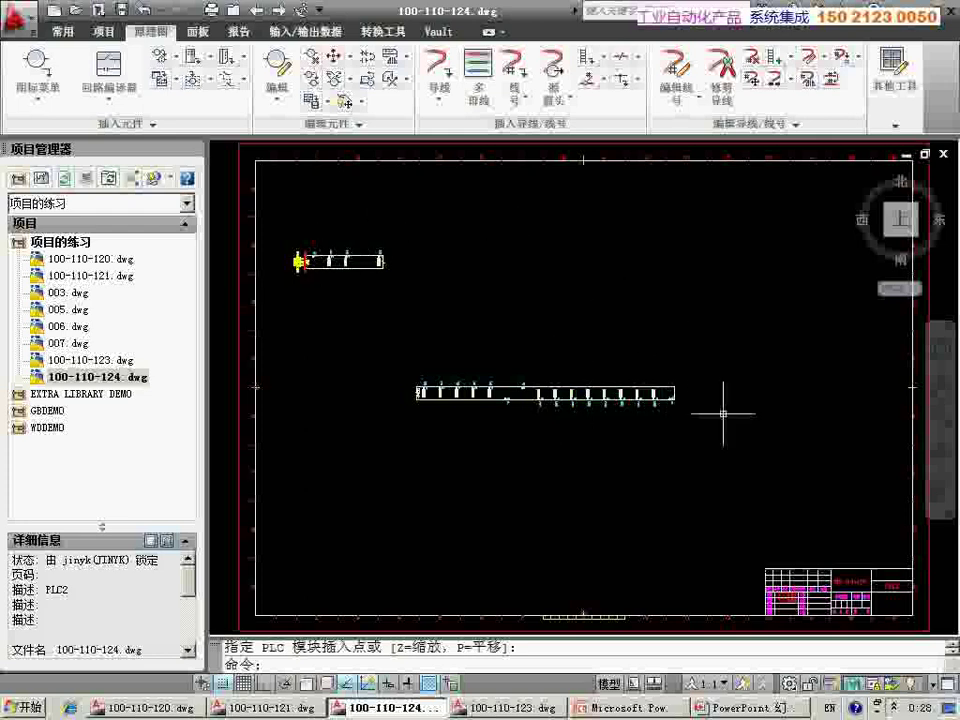
Run a multi-wire bus from the first module's terminals up above the module
{"action": "left_click", "coordinate": [478, 80]}
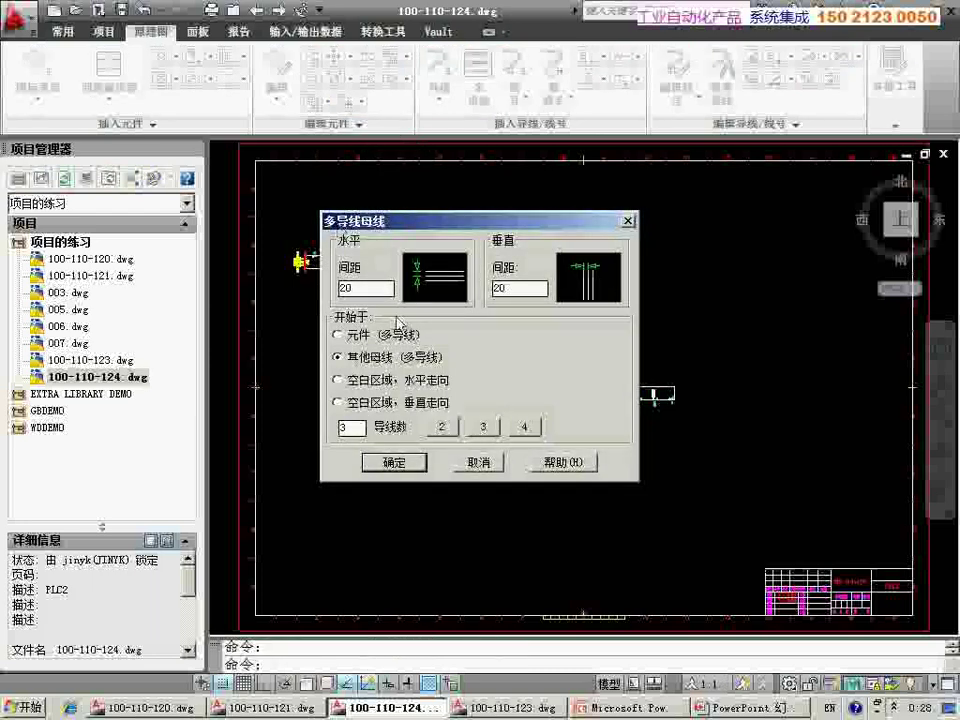
{"action": "left_click", "coordinate": [338, 335]}
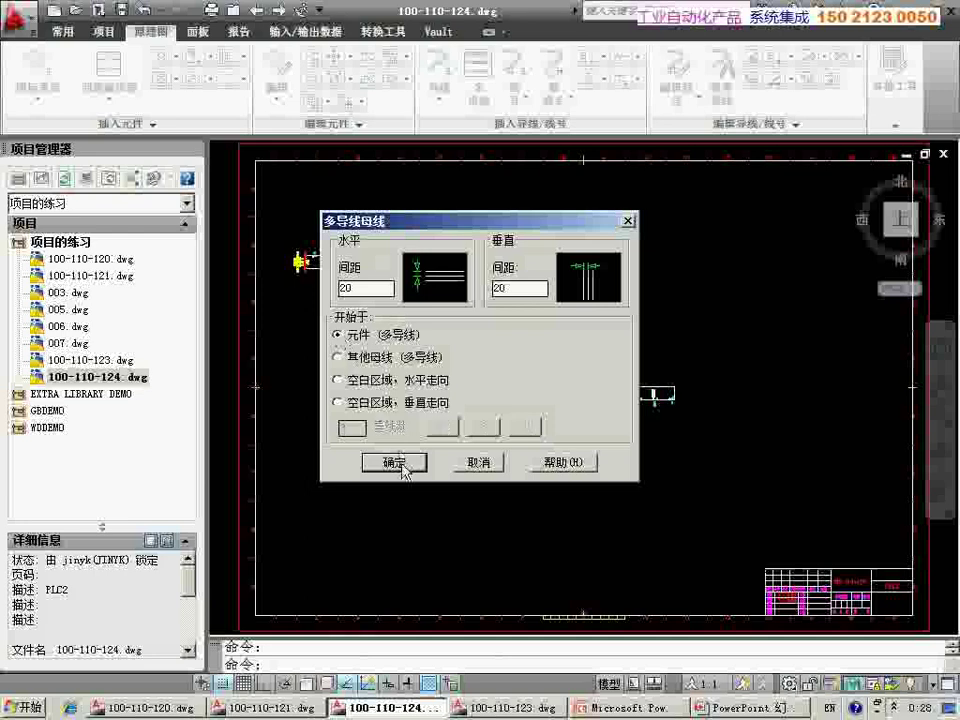
{"action": "left_click", "coordinate": [396, 463]}
{"action": "left_click", "coordinate": [706, 389]}
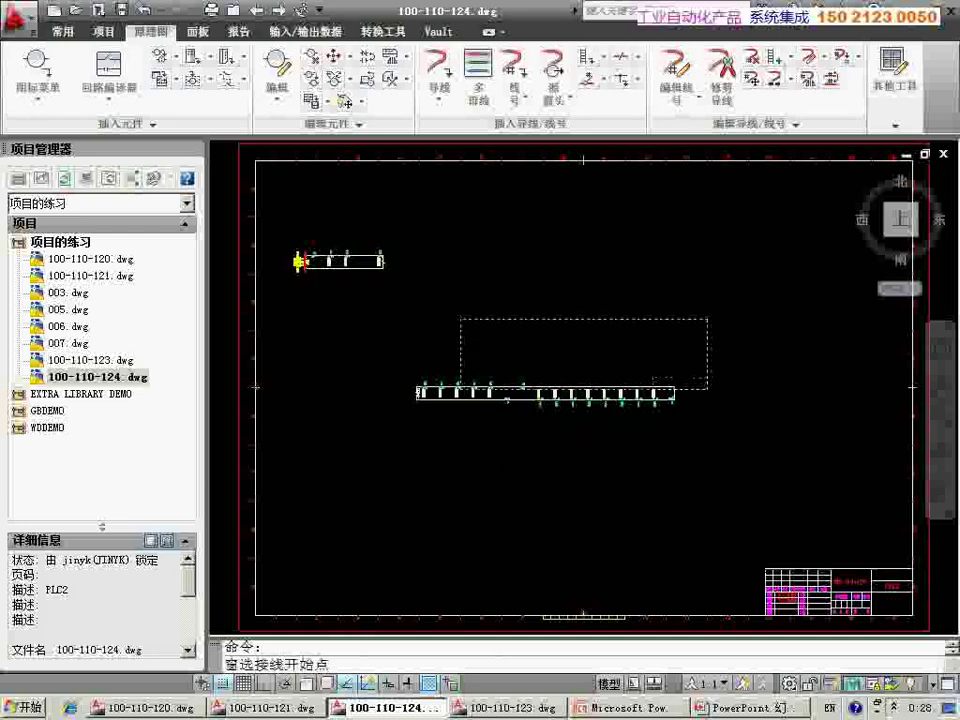
{"action": "left_click", "coordinate": [300, 232]}
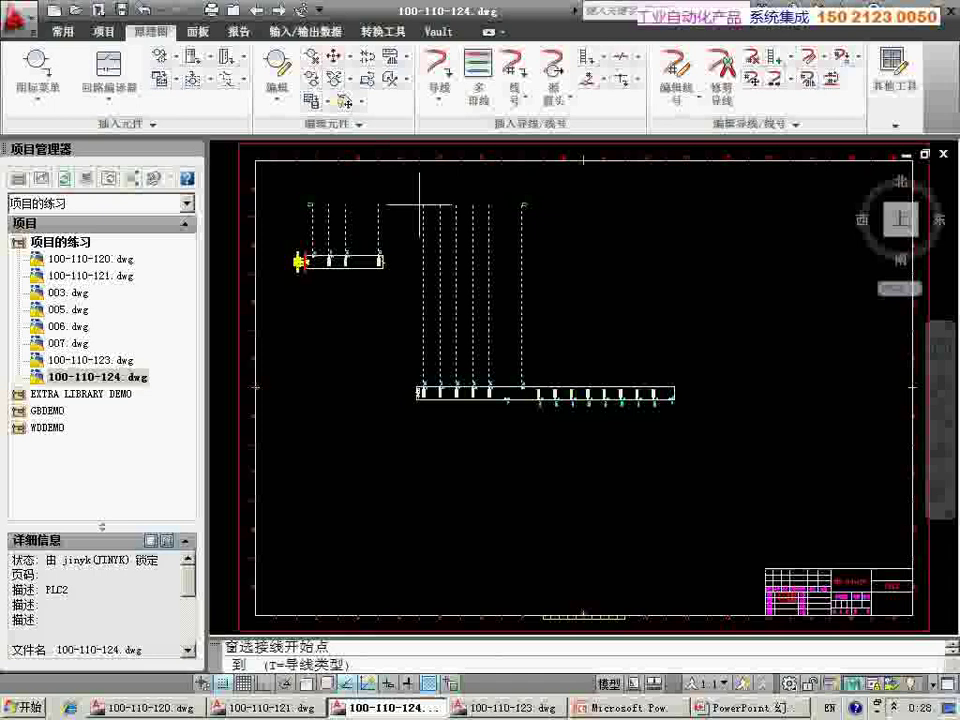
{"action": "left_click", "coordinate": [523, 205]}
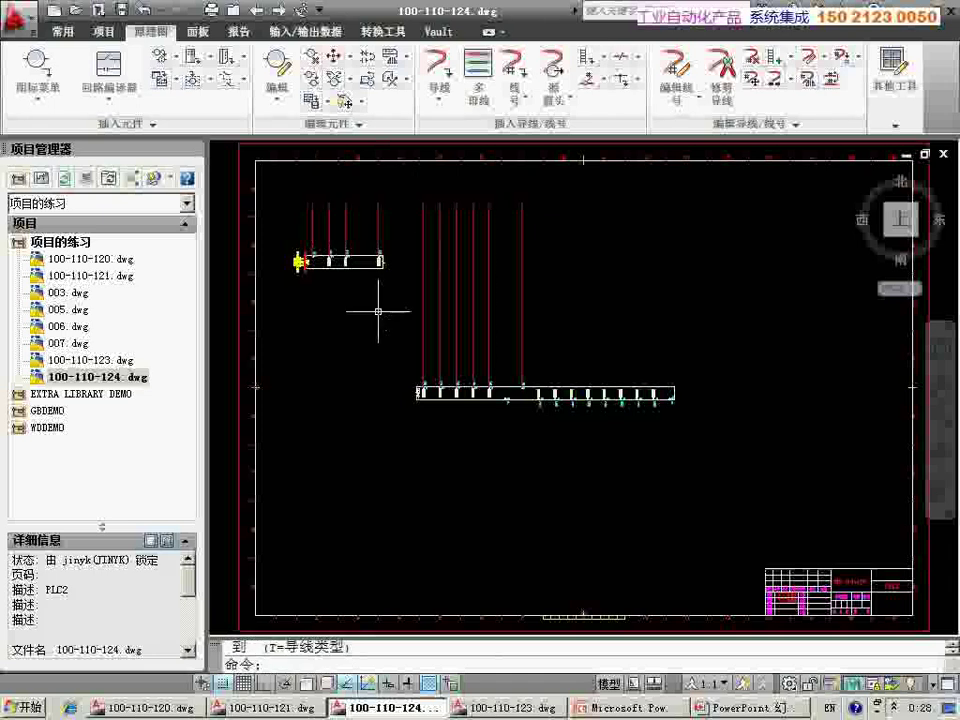
Draw a horizontal wire from the rightmost vertical wire's top leftward above the smaller strip
{"action": "left_click", "coordinate": [437, 68]}
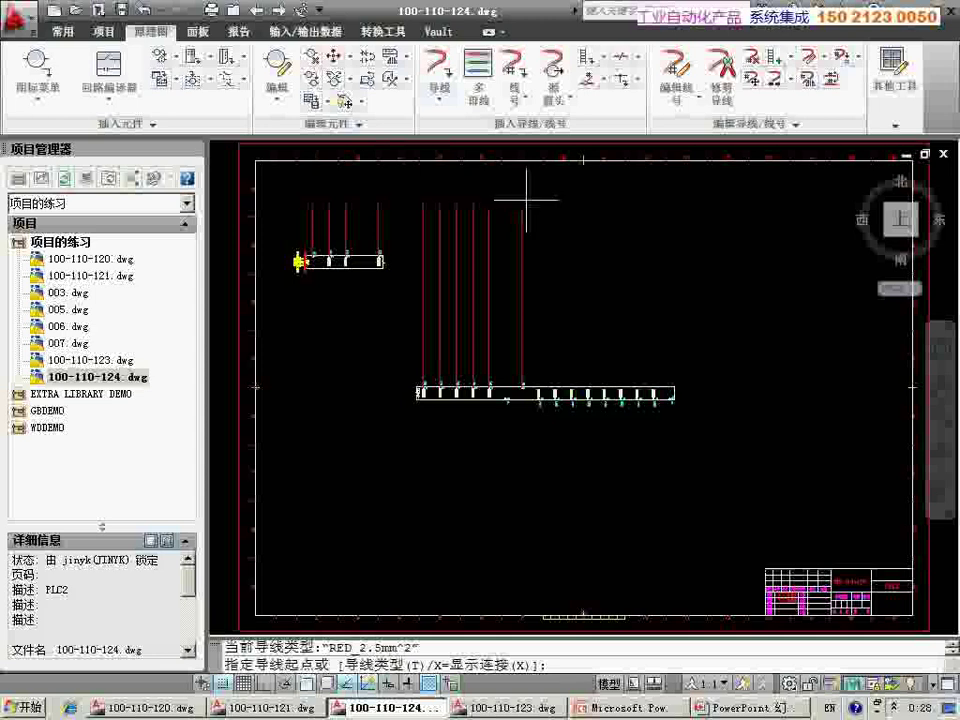
{"action": "left_click", "coordinate": [521, 205]}
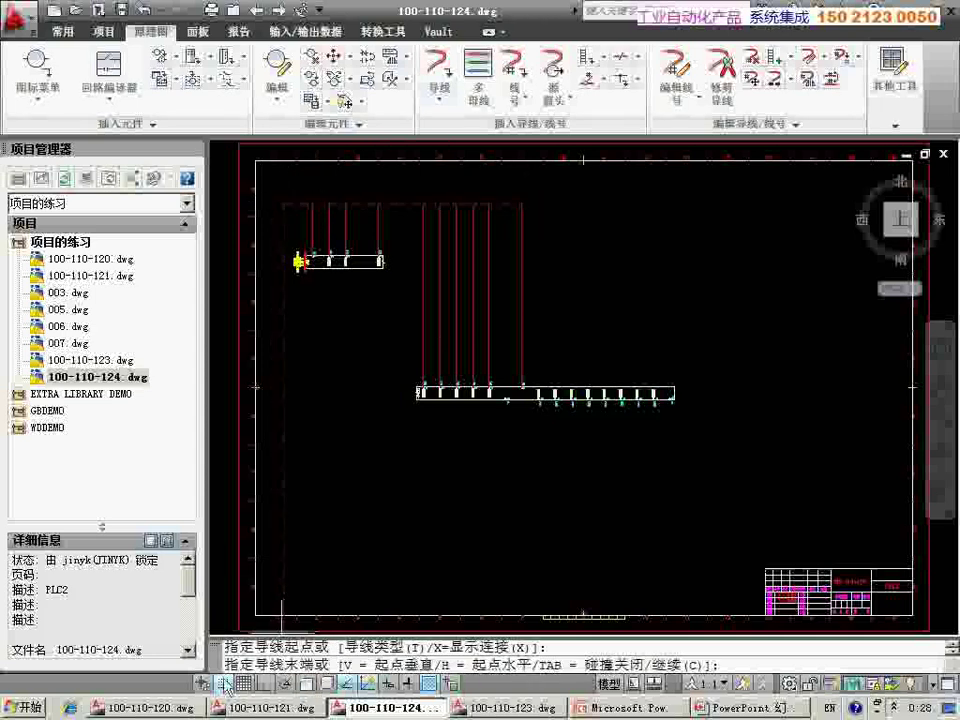
{"action": "left_click", "coordinate": [283, 207]}
{"action": "key", "text": "Escape"}
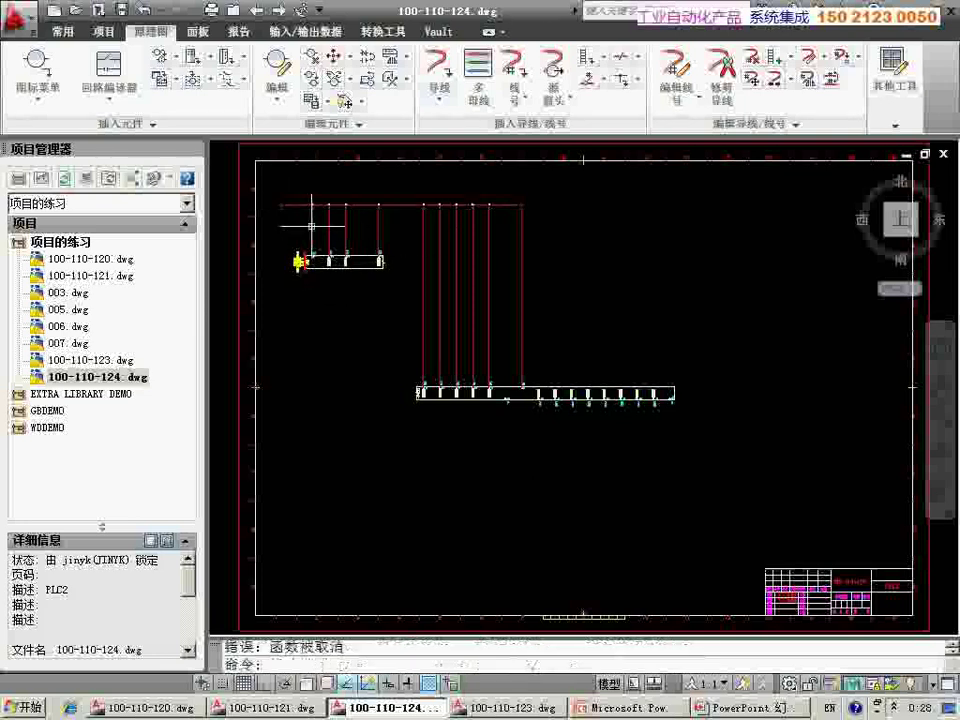
{"action": "scroll", "coordinate": [350, 210], "scroll_direction": "up", "scroll_amount": 2}
{"action": "scroll", "coordinate": [390, 215], "scroll_direction": "up", "scroll_amount": 2}
{"action": "scroll", "coordinate": [440, 240], "scroll_direction": "down", "scroll_amount": 2}
{"action": "scroll", "coordinate": [470, 250], "scroll_direction": "down", "scroll_amount": 2}
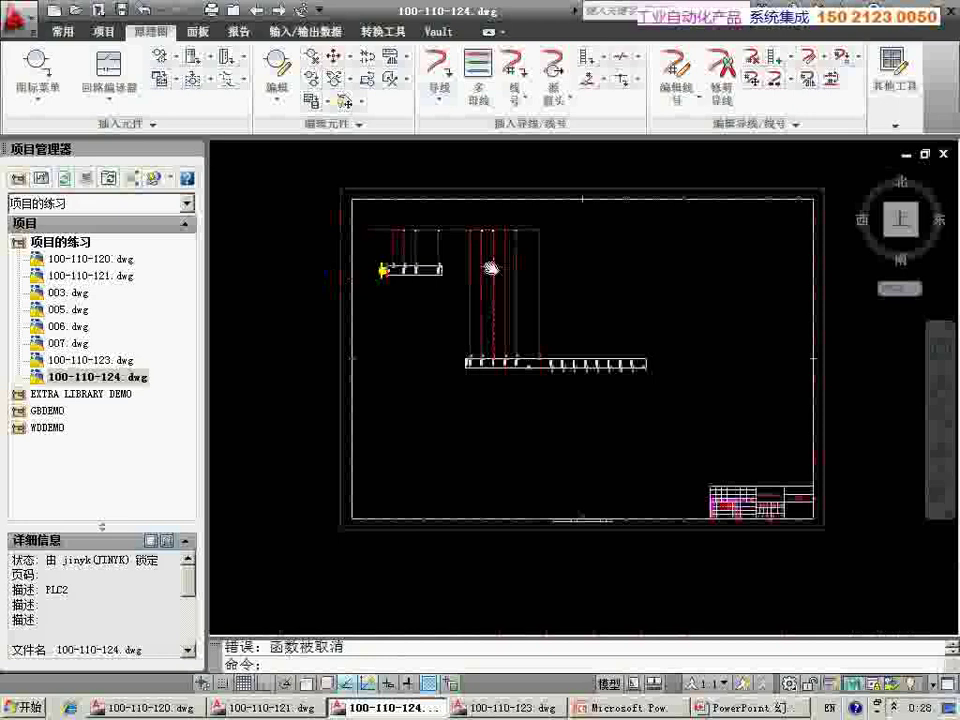
Run parallel bus wires down from the lower strip's bottom connection points
{"action": "scroll", "coordinate": [460, 244], "scroll_direction": "up", "scroll_amount": 2}
{"action": "scroll", "coordinate": [460, 244], "scroll_direction": "down", "scroll_amount": 1}
{"action": "left_click", "coordinate": [480, 75]}
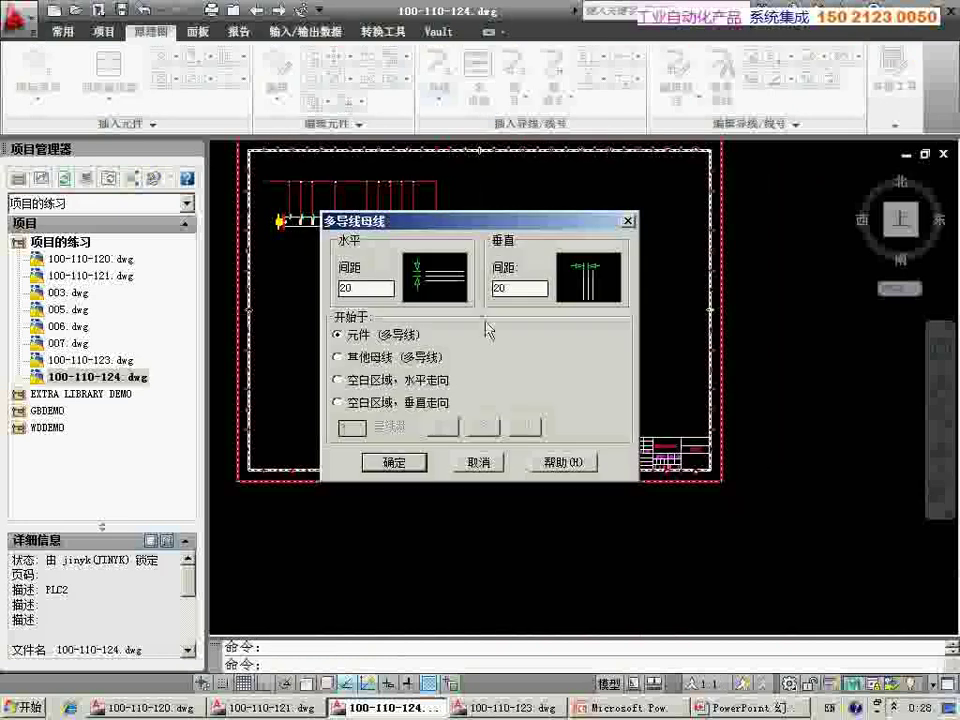
{"action": "left_click", "coordinate": [392, 463]}
{"action": "scroll", "coordinate": [548, 350], "scroll_direction": "up", "scroll_amount": 3}
{"action": "left_click", "coordinate": [439, 274]}
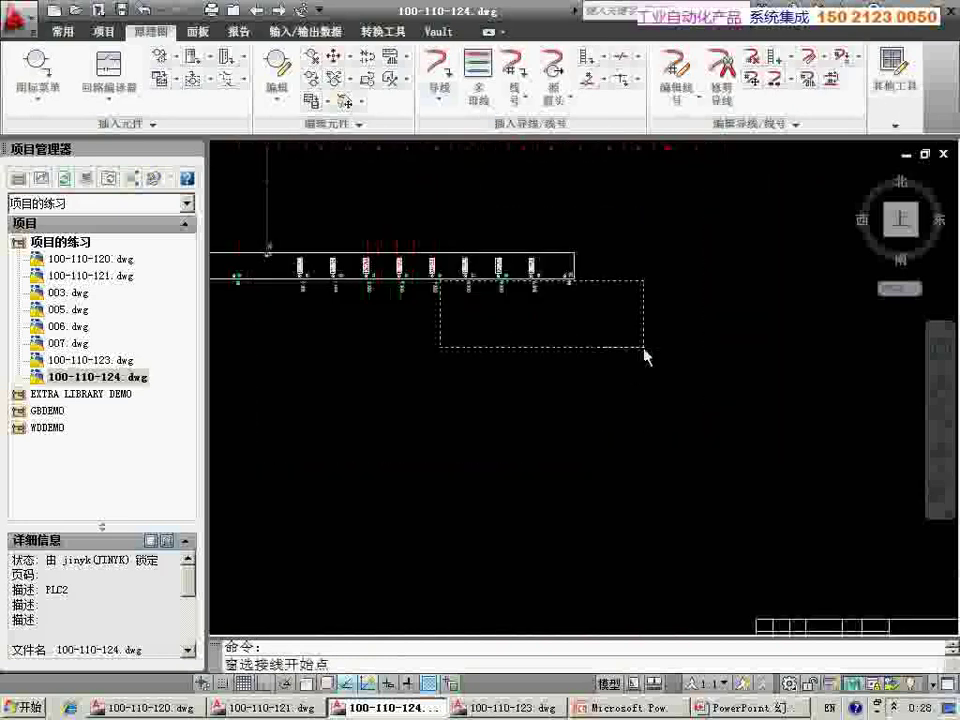
{"action": "middle_click_drag", "start_coordinate": [420, 300], "coordinate": [660, 253]}
{"action": "left_click", "coordinate": [476, 250]}
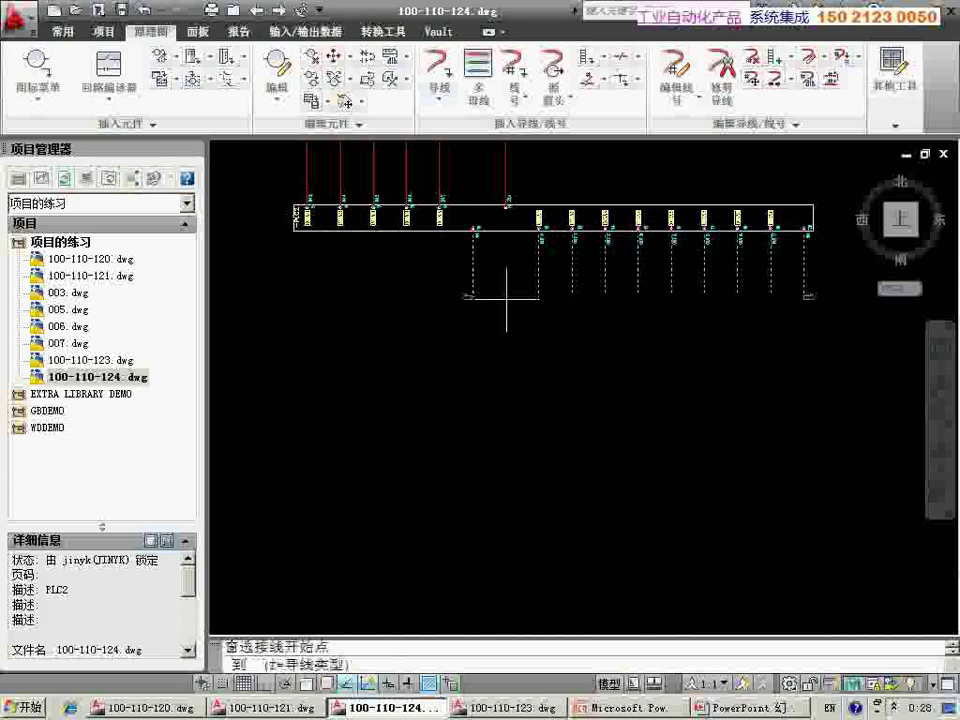
{"action": "scroll", "coordinate": [490, 320], "scroll_direction": "down", "scroll_amount": 2}
{"action": "scroll", "coordinate": [600, 420], "scroll_direction": "up", "scroll_amount": 1}
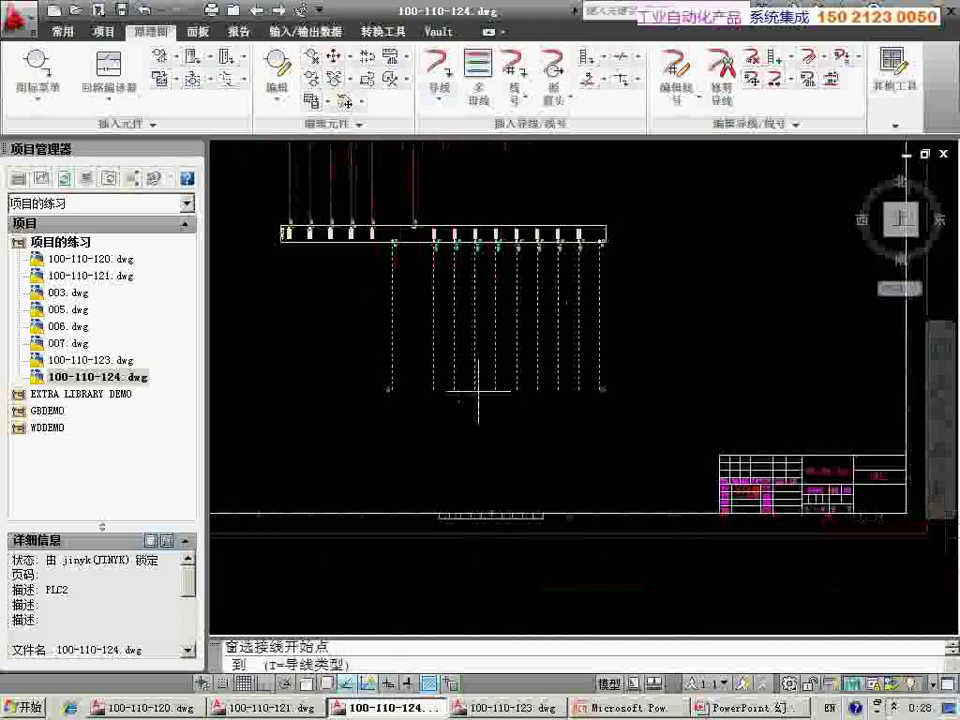
{"action": "left_click", "coordinate": [517, 449]}
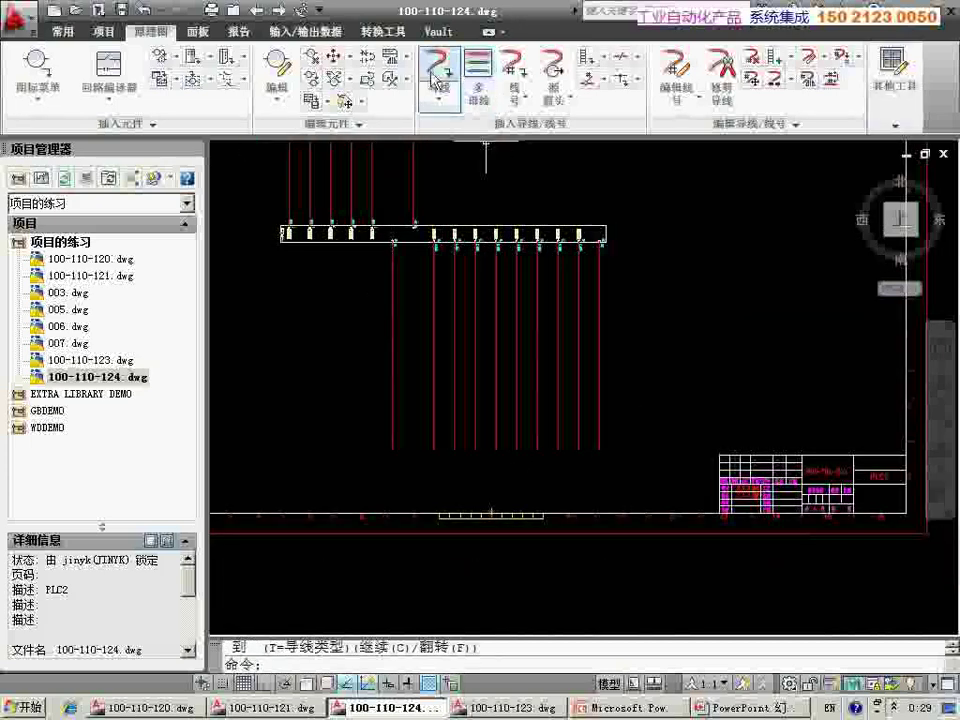
Draw a horizontal wire tying the bus wires' lower ends together across the sheet
{"action": "left_click", "coordinate": [437, 66]}
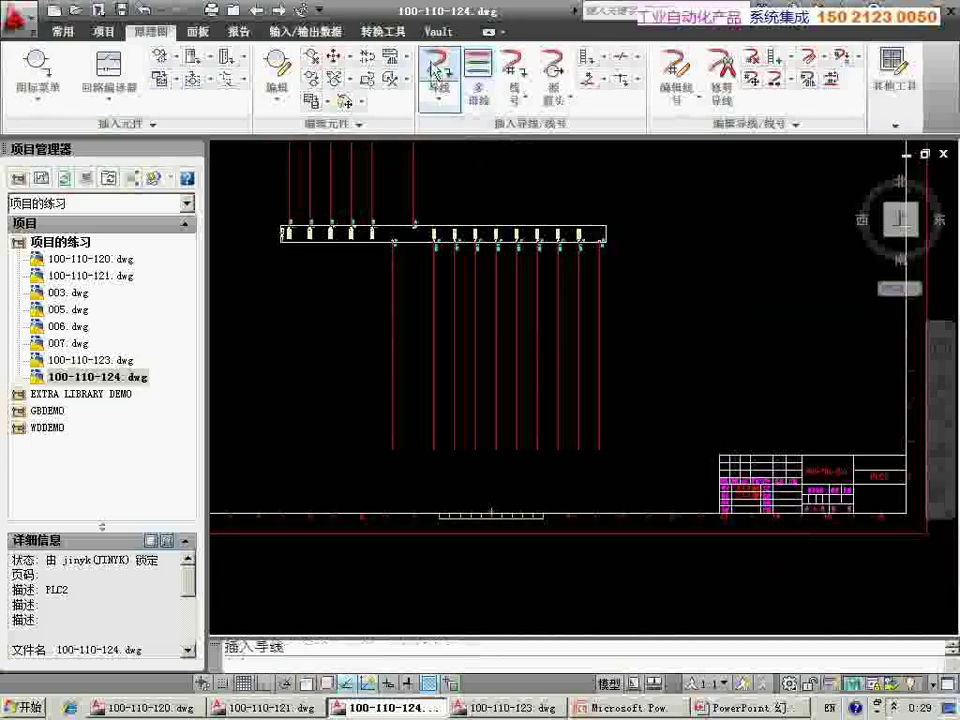
{"action": "left_click", "coordinate": [600, 452]}
{"action": "scroll", "coordinate": [541, 425], "scroll_direction": "down", "scroll_amount": 3}
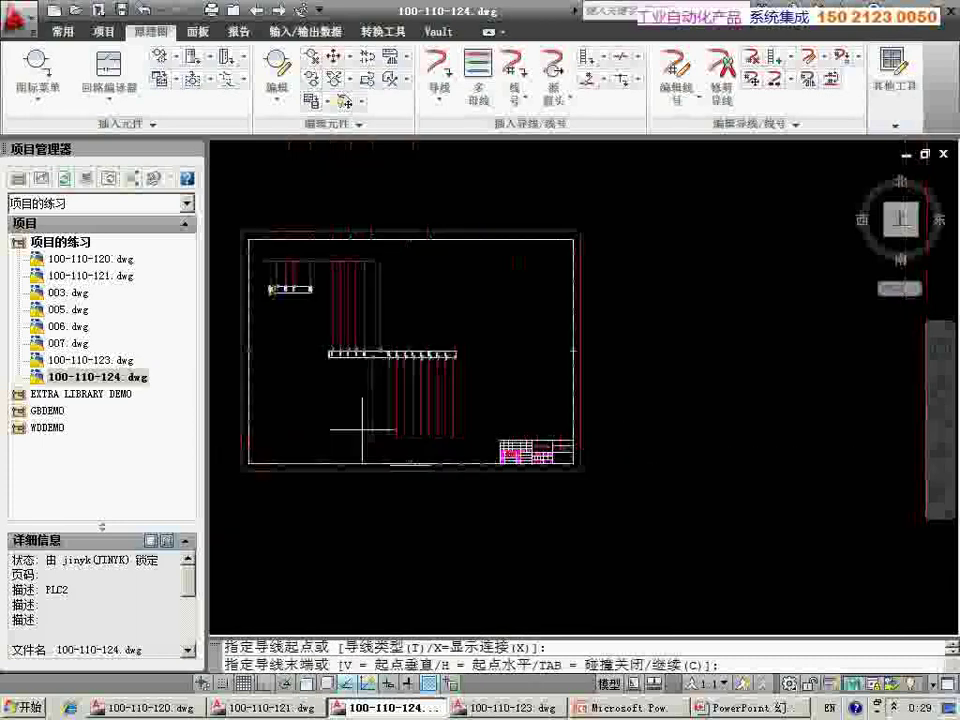
{"action": "middle_click_drag", "start_coordinate": [365, 425], "coordinate": [461, 418]}
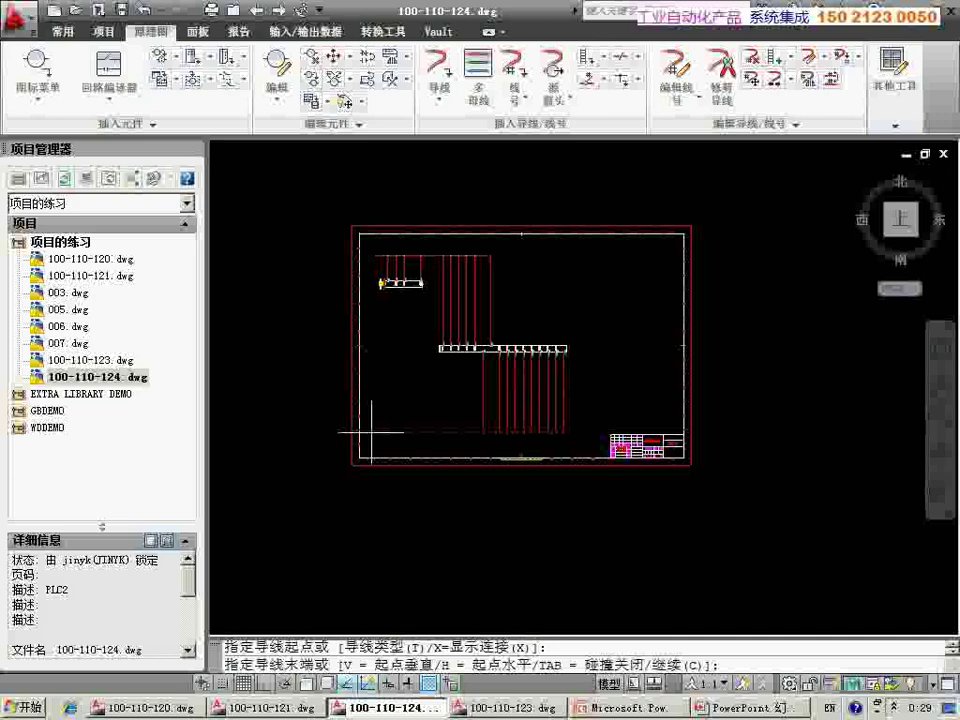
{"action": "key", "text": "Tab"}
{"action": "key", "text": "Escape"}
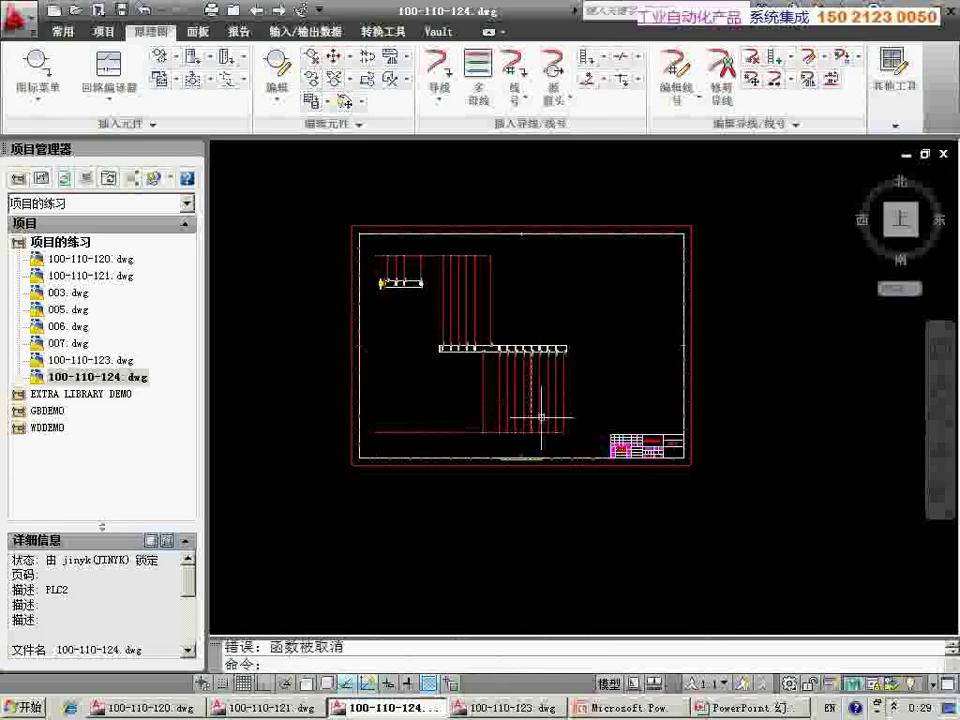
{"action": "scroll", "coordinate": [434, 570], "scroll_direction": "up", "scroll_amount": 4}
{"action": "mouse_move", "coordinate": [528, 405]}
{"action": "middle_mouse_down"}
{"action": "mouse_move", "coordinate": [429, 379]}
{"action": "mouse_move", "coordinate": [324, 243]}
{"action": "middle_mouse_up"}
{"action": "scroll", "coordinate": [429, 379], "scroll_direction": "down", "scroll_amount": 2}
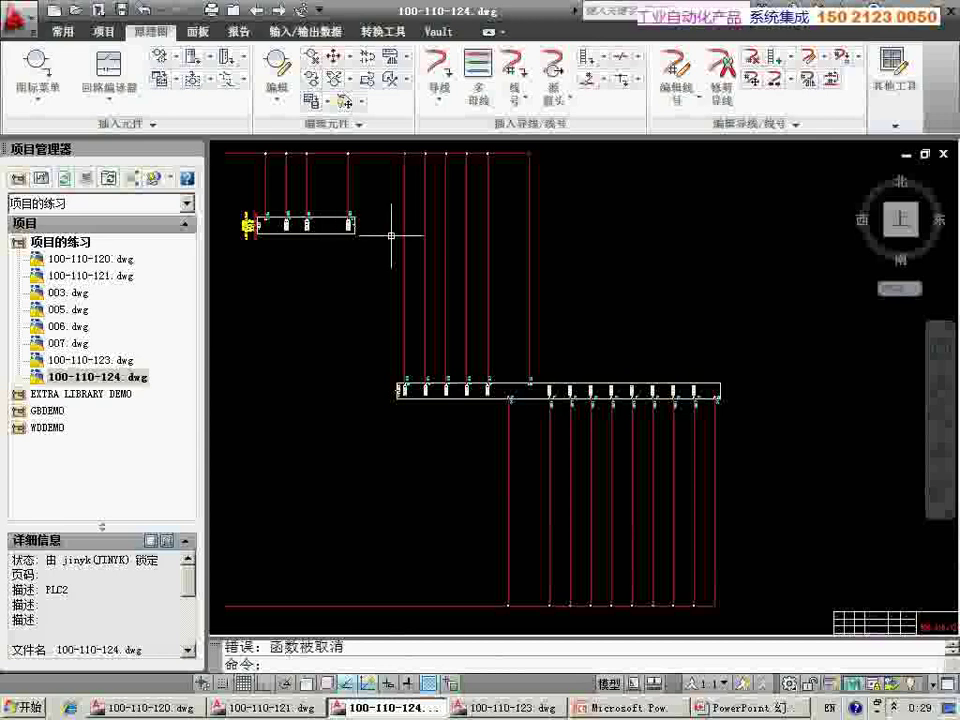
{"action": "scroll", "coordinate": [419, 247], "scroll_direction": "down", "scroll_amount": 2}
{"action": "left_click", "coordinate": [109, 362]}
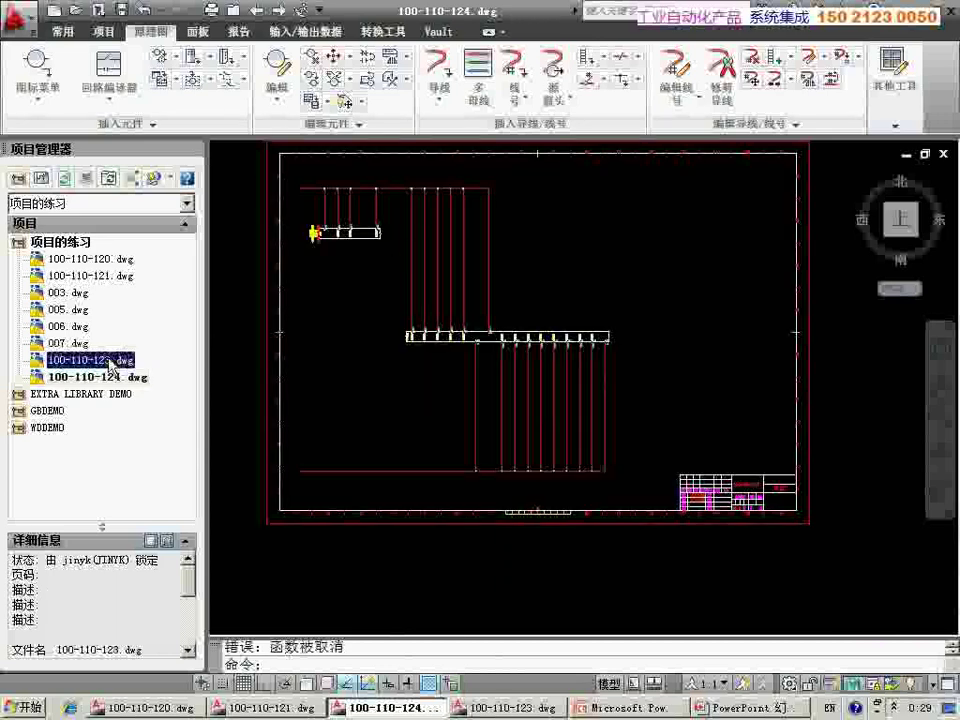
Open 100-110-123.dwg at full-sheet view, glance at the PowerPoint slide, and return
{"action": "double_click", "coordinate": [109, 360]}
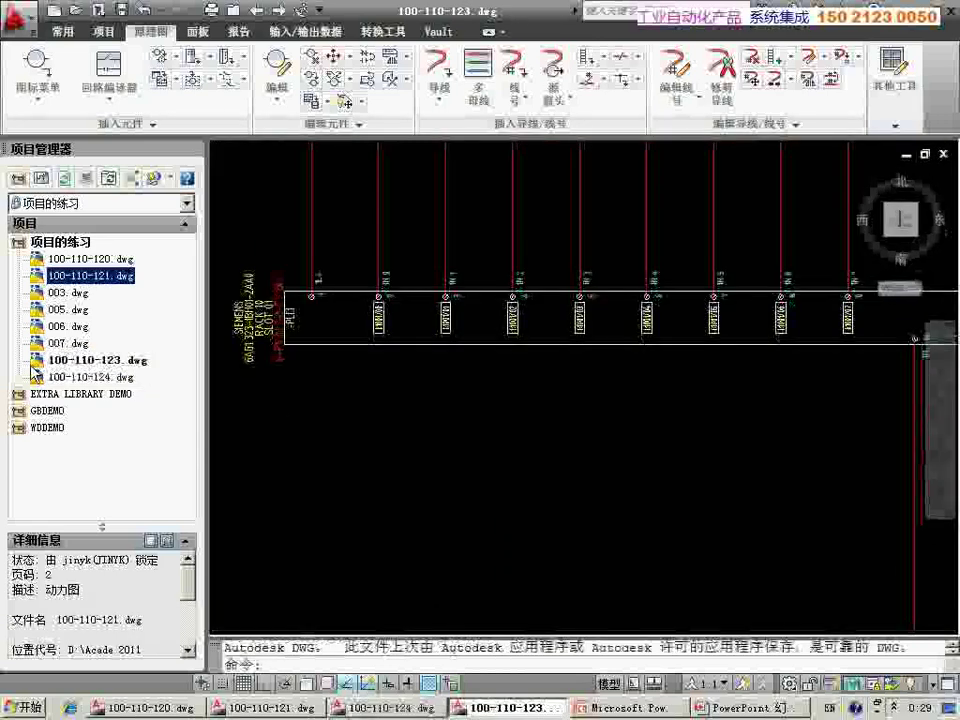
{"action": "middle_click_drag", "start_coordinate": [410, 336], "coordinate": [340, 489]}
{"action": "middle_click", "coordinate": [422, 441]}
{"action": "middle_click", "coordinate": [422, 441]}
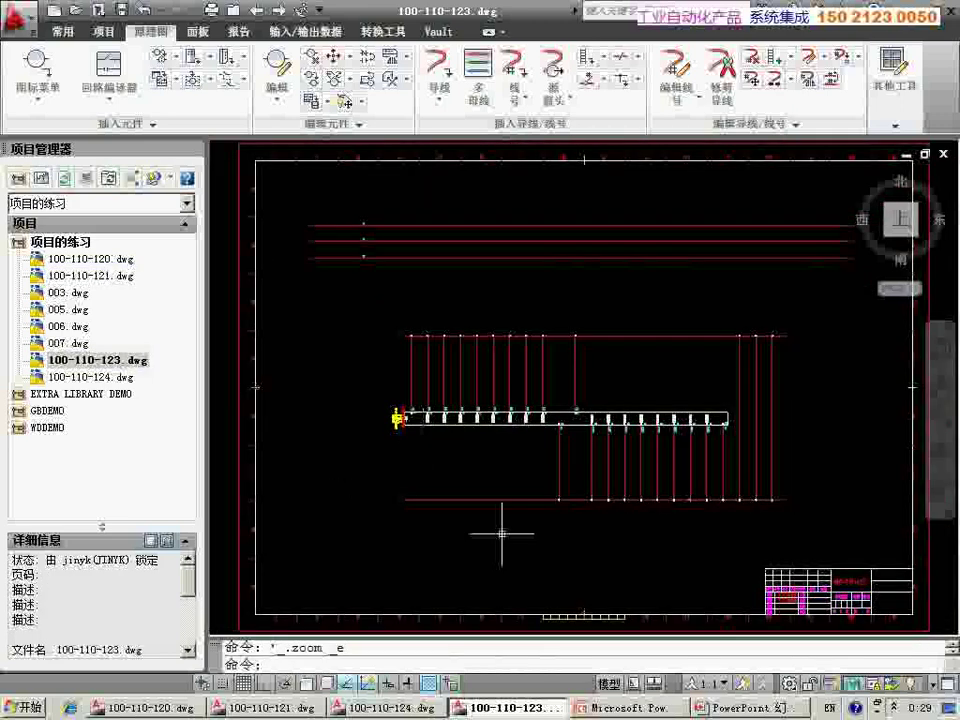
{"action": "left_click", "coordinate": [730, 708]}
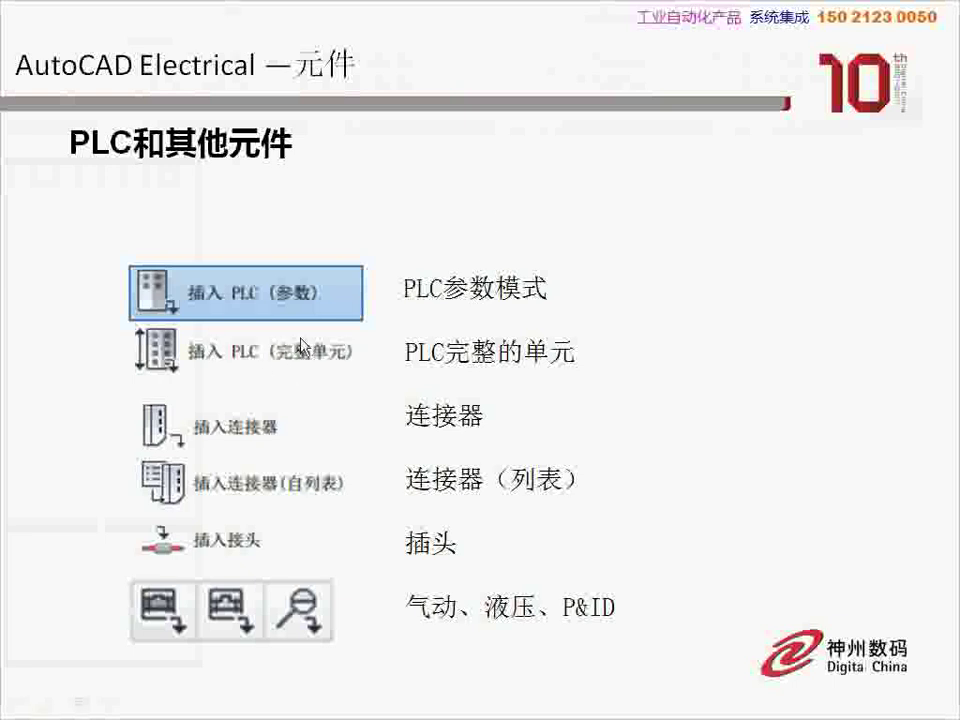
{"action": "key", "text": "alt+Tab"}
{"action": "key", "text": "alt+Tab"}
{"action": "key", "text": "alt+Tab"}
{"action": "key", "text": "alt+Tab"}
{"action": "key", "text": "alt+Tab"}
{"action": "key", "text": "alt+Tab"}
{"action": "key", "text": "alt+Tab"}
{"action": "key", "text": "alt+Tab"}
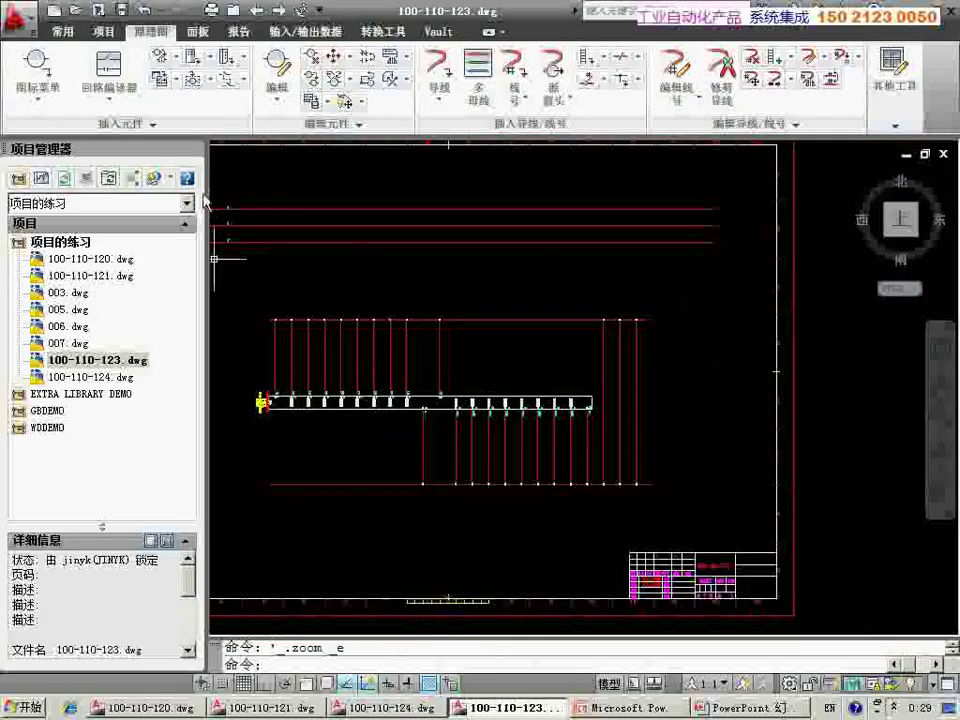
Insert an AB 1761 MicroLogix 1761-L16AWA full PLC unit right of the existing wiring
{"action": "middle_click_drag", "start_coordinate": [479, 358], "coordinate": [590, 372]}
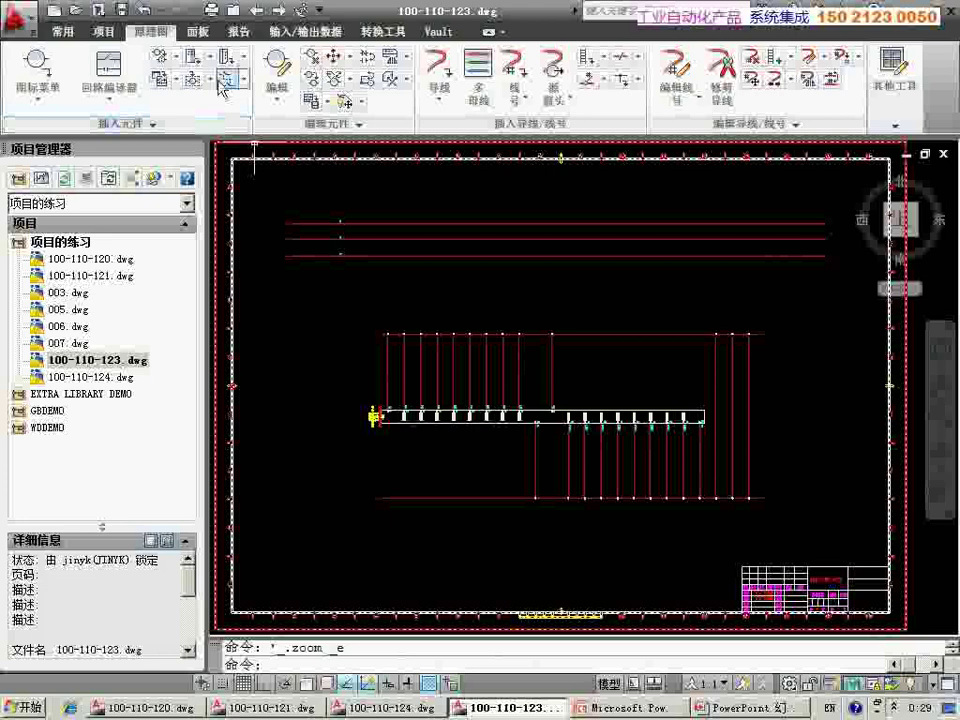
{"action": "left_click", "coordinate": [209, 54]}
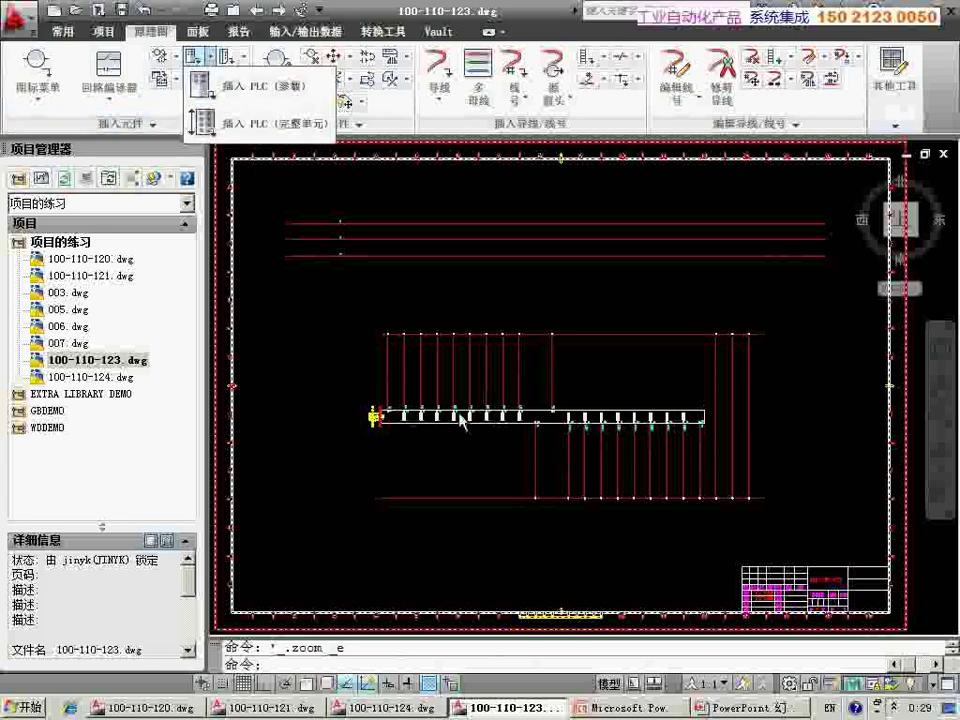
{"action": "left_click", "coordinate": [258, 123]}
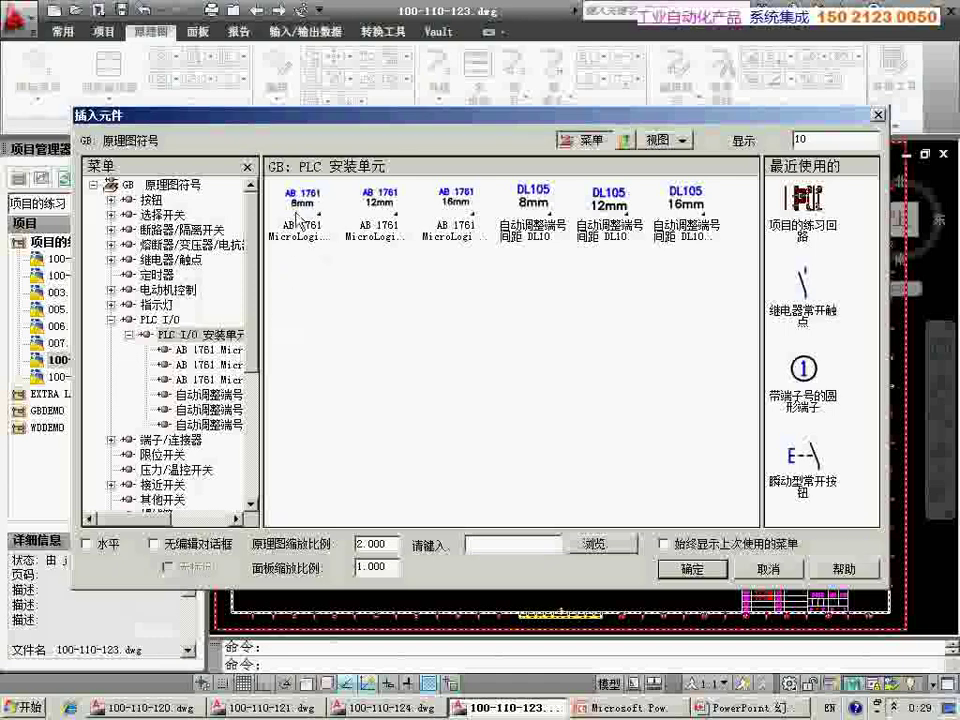
{"action": "left_click", "coordinate": [297, 218]}
{"action": "double_click", "coordinate": [298, 212]}
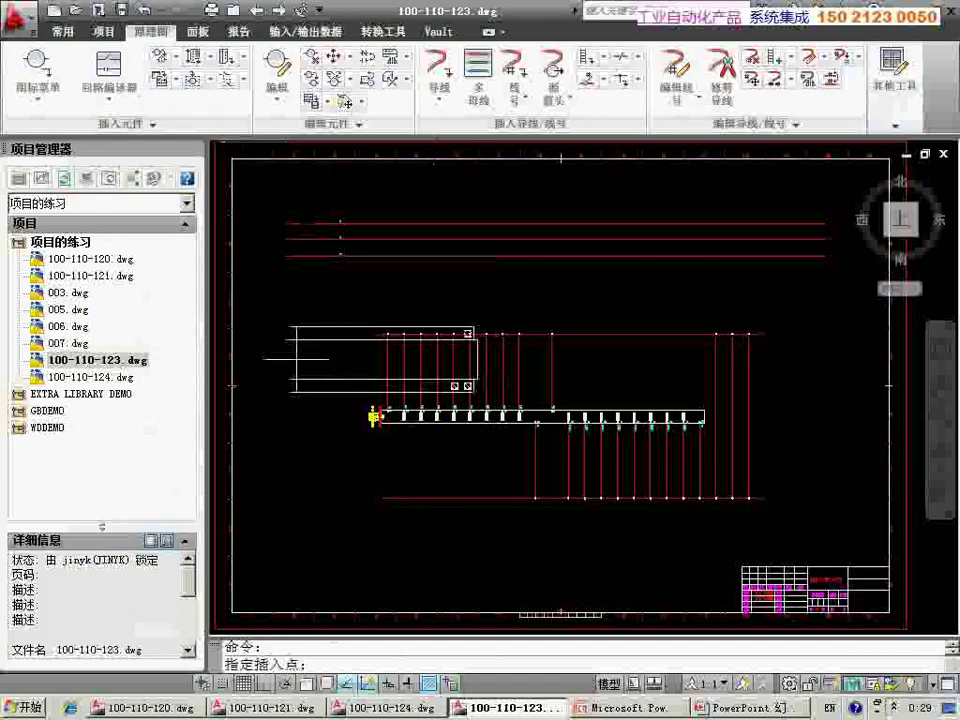
{"action": "middle_click_drag", "start_coordinate": [790, 430], "coordinate": [521, 426]}
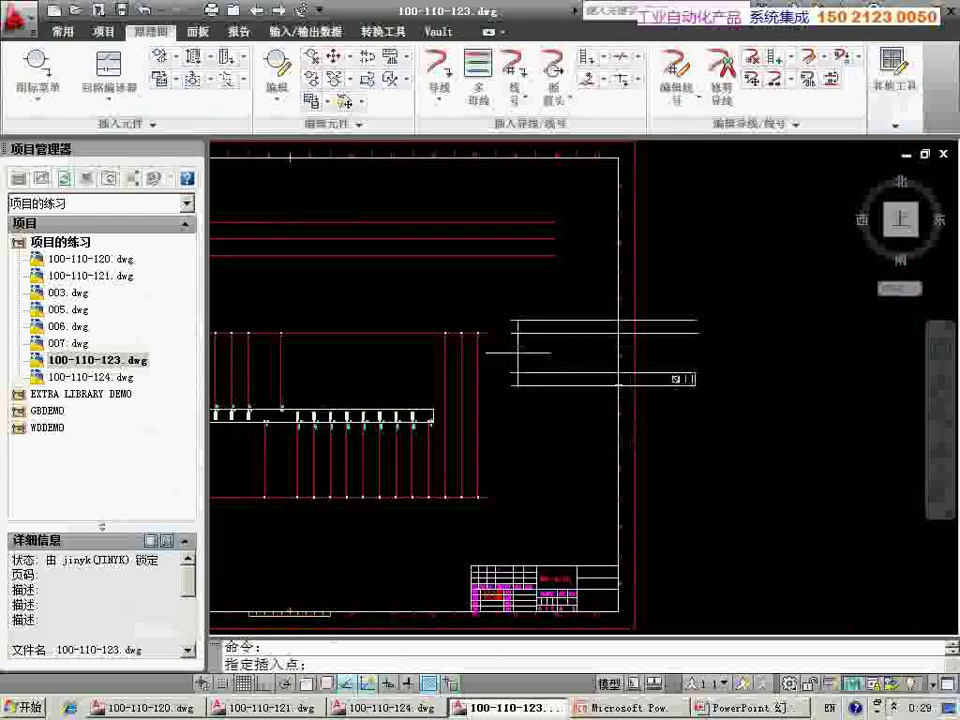
{"action": "middle_click_drag", "start_coordinate": [551, 369], "coordinate": [631, 358]}
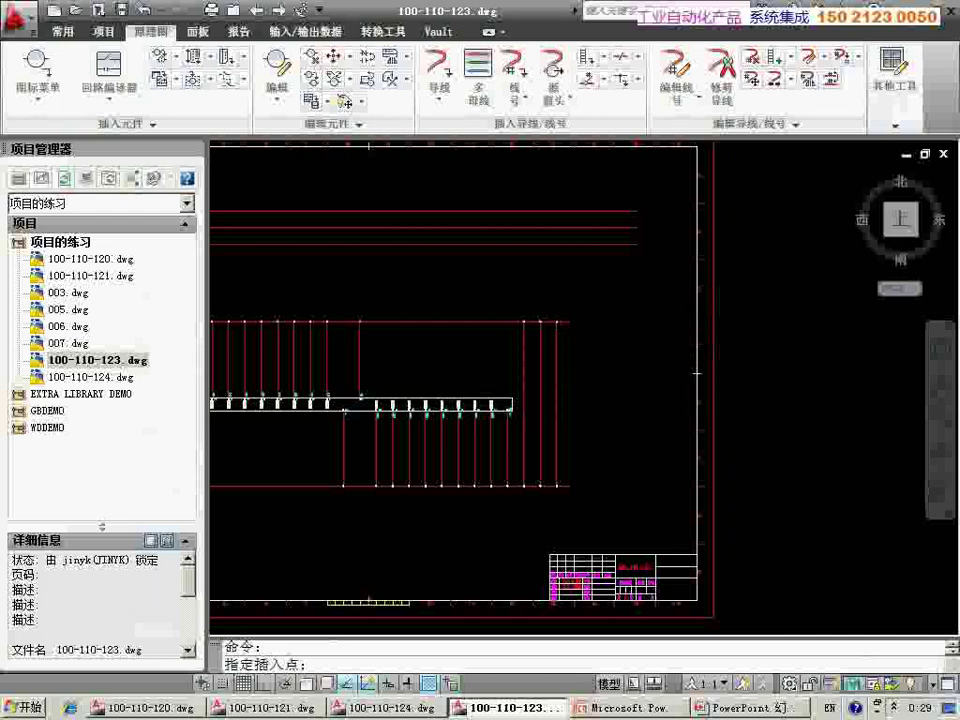
{"action": "left_click", "coordinate": [563, 317]}
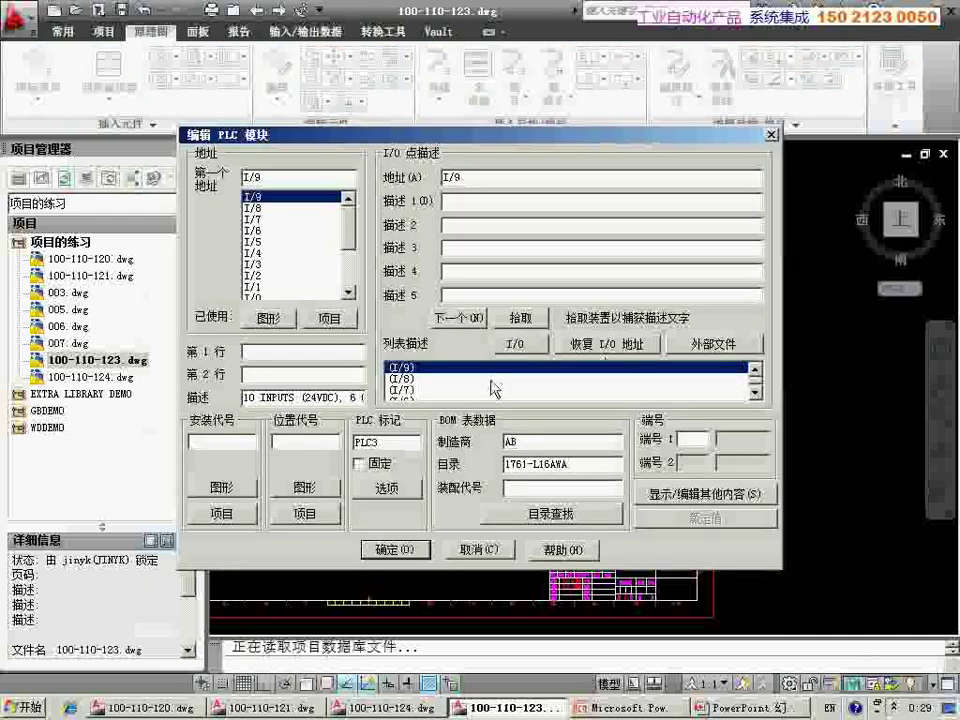
Accept the PLC3 module details, then delete the PLC unit and save the drawing
{"action": "left_click", "coordinate": [468, 552]}
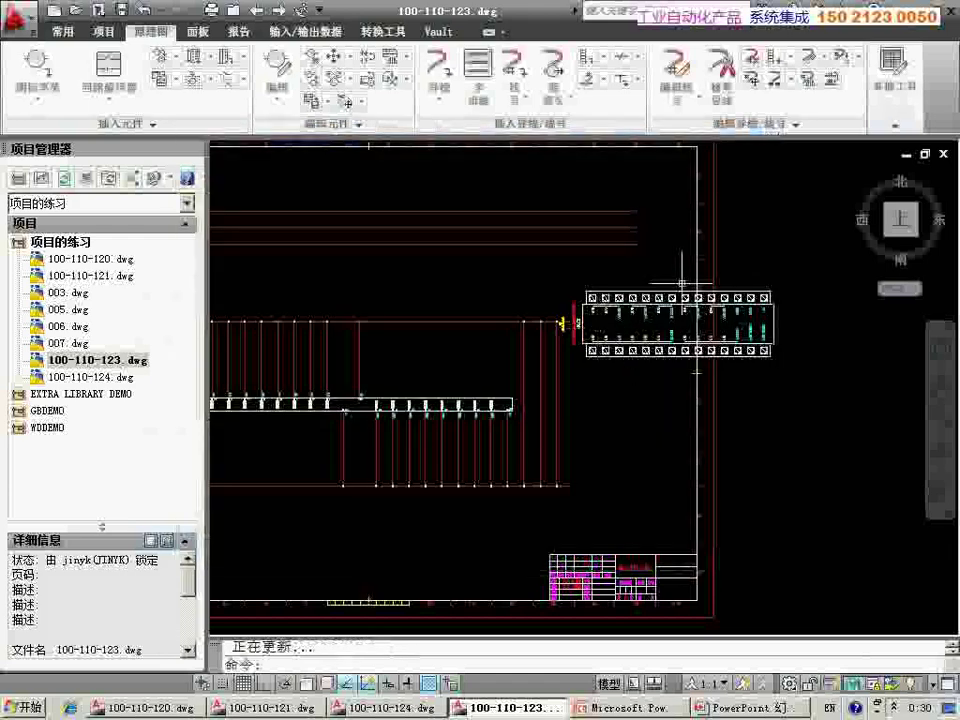
{"action": "scroll", "coordinate": [546, 420], "scroll_direction": "up", "scroll_amount": 3}
{"action": "middle_click_drag", "start_coordinate": [600, 345], "coordinate": [400, 395]}
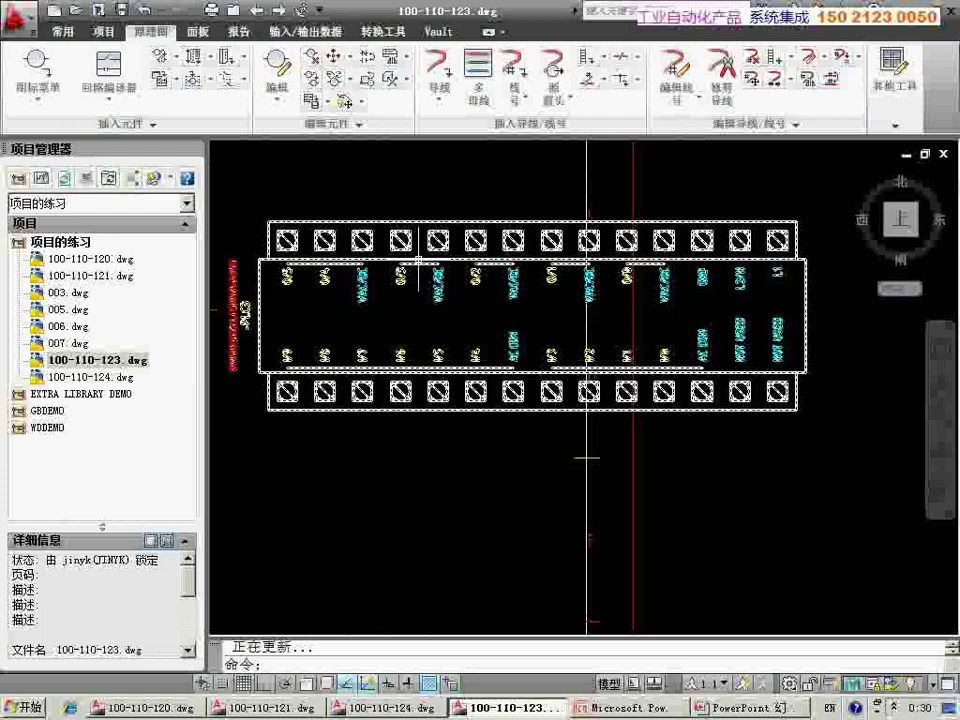
{"action": "left_click", "coordinate": [311, 55]}
{"action": "left_click", "coordinate": [396, 238]}
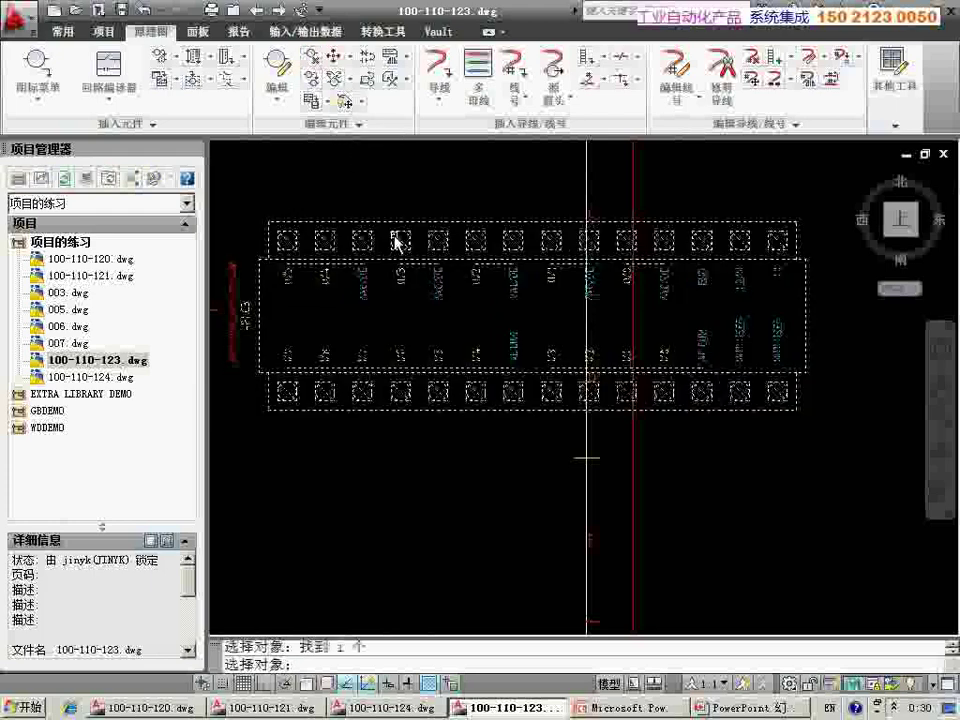
{"action": "key", "text": "Return"}
{"action": "left_click", "coordinate": [456, 391]}
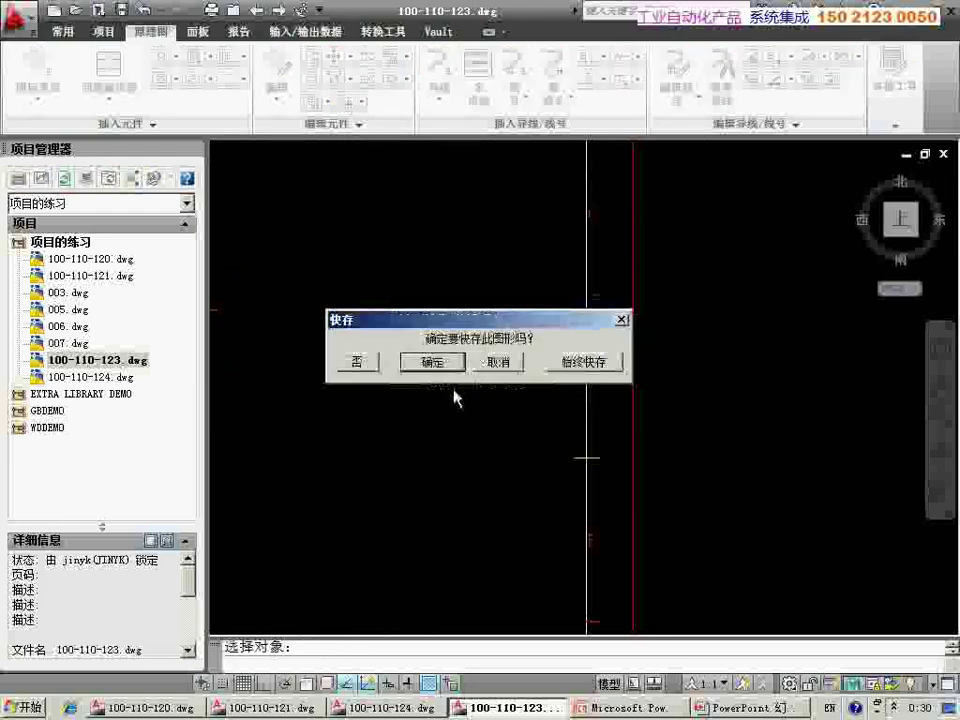
{"action": "left_click", "coordinate": [436, 365]}
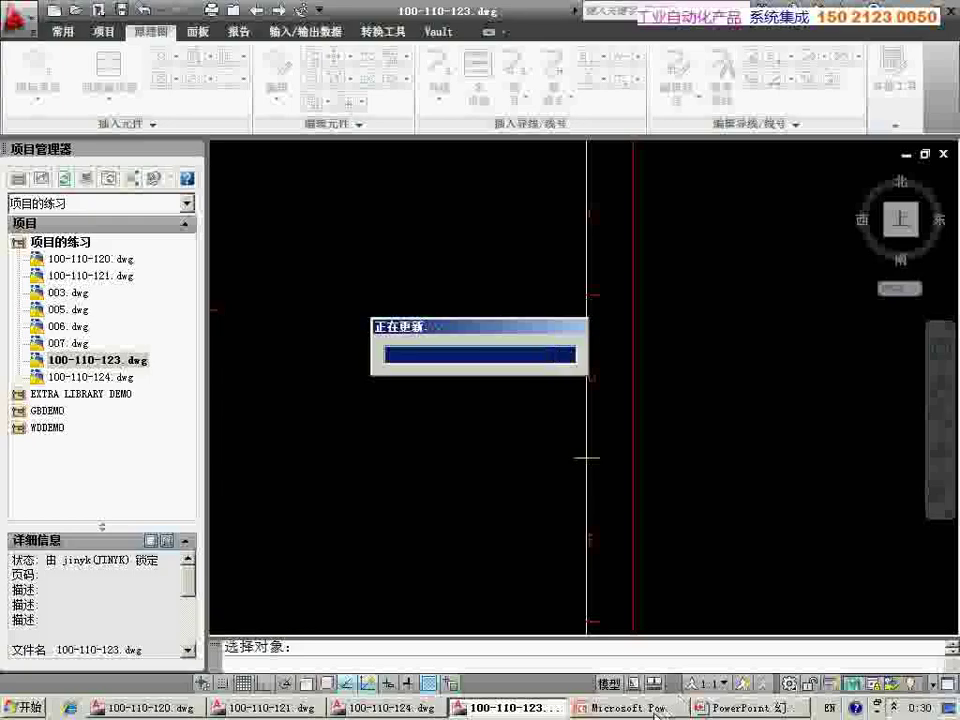
{"action": "left_click", "coordinate": [720, 707]}
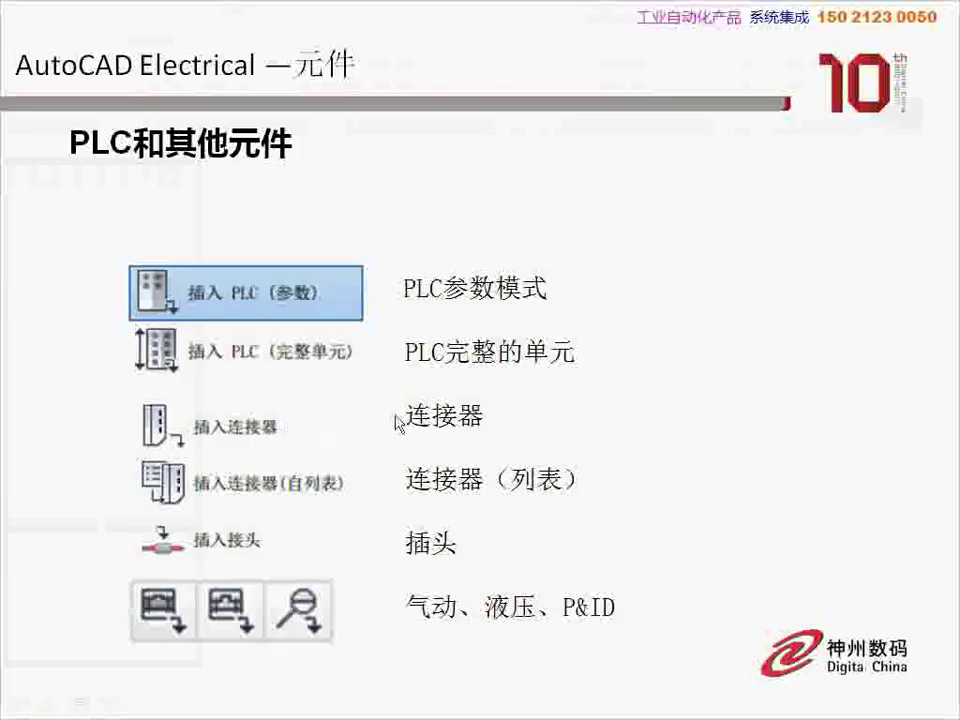
Return from PowerPoint to 100-110-123.dwg and pan the schematic right
{"action": "key", "text": "alt+Tab"}
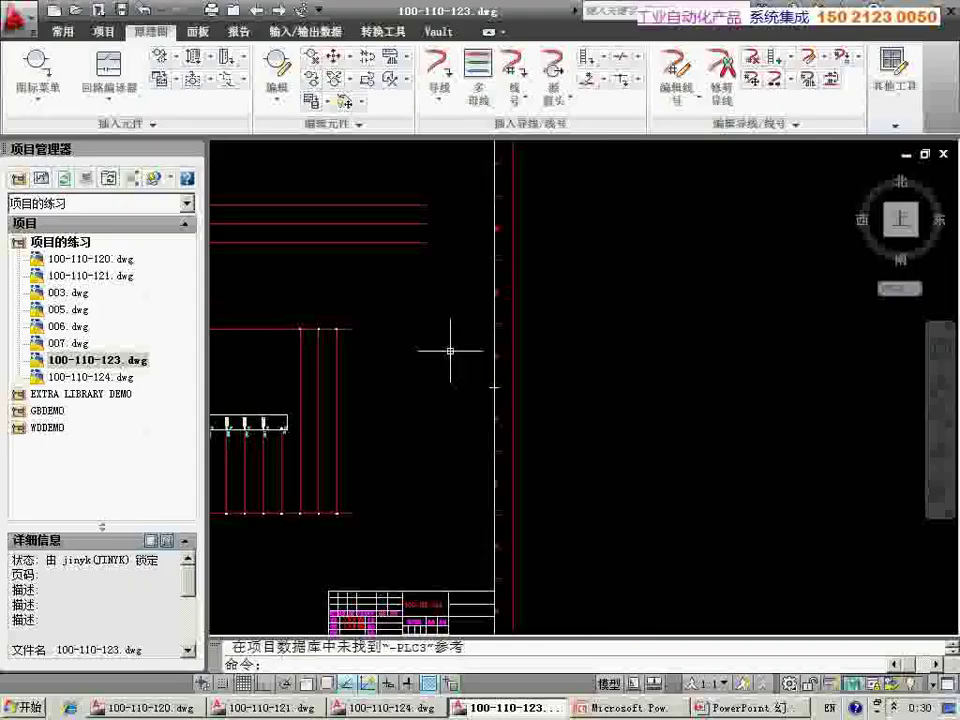
{"action": "middle_click_drag", "start_coordinate": [450, 350], "coordinate": [566, 336]}
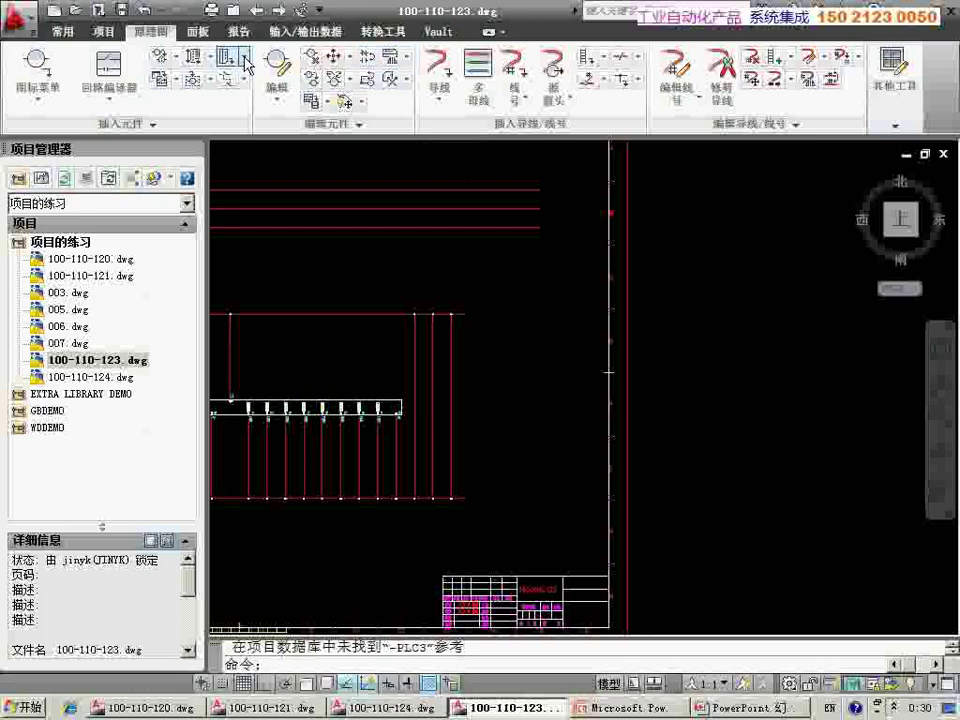
Open drawing 100-110-124.dwg from the project and pan into its schematic
{"action": "left_click", "coordinate": [244, 60]}
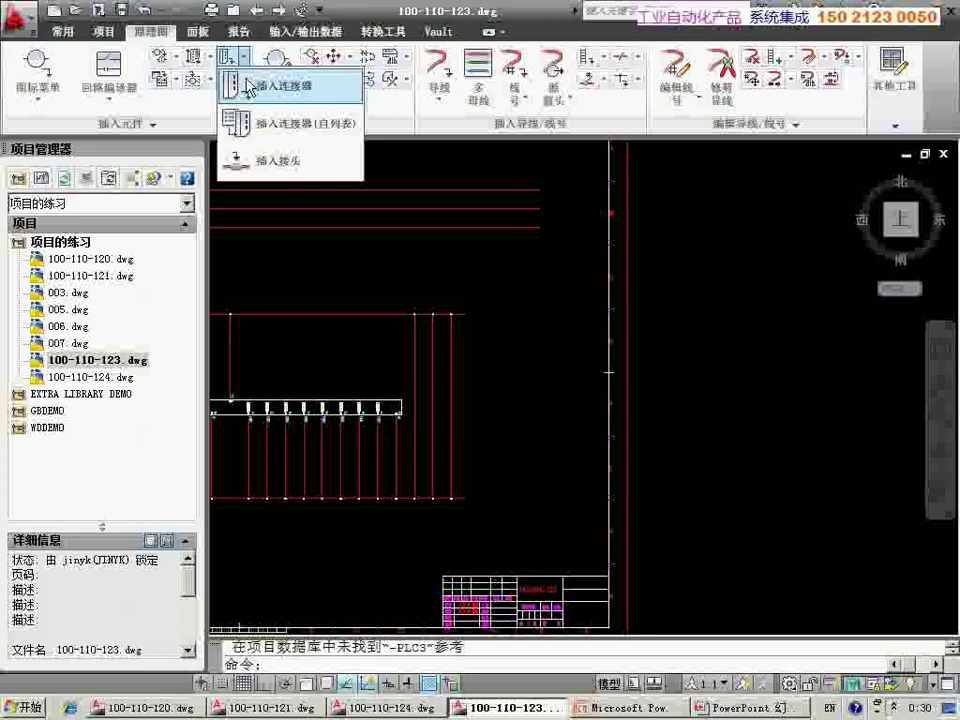
{"action": "left_click", "coordinate": [91, 378]}
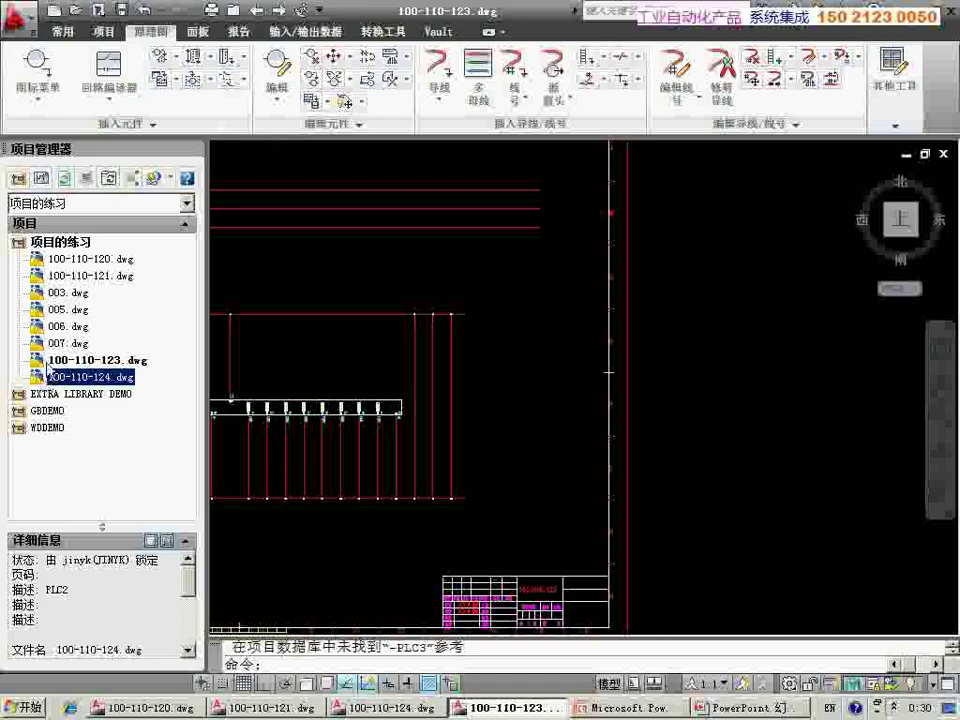
{"action": "double_click", "coordinate": [44, 370]}
{"action": "middle_click_drag", "start_coordinate": [546, 358], "coordinate": [511, 355]}
{"action": "scroll", "coordinate": [511, 355], "scroll_direction": "up", "scroll_amount": 2}
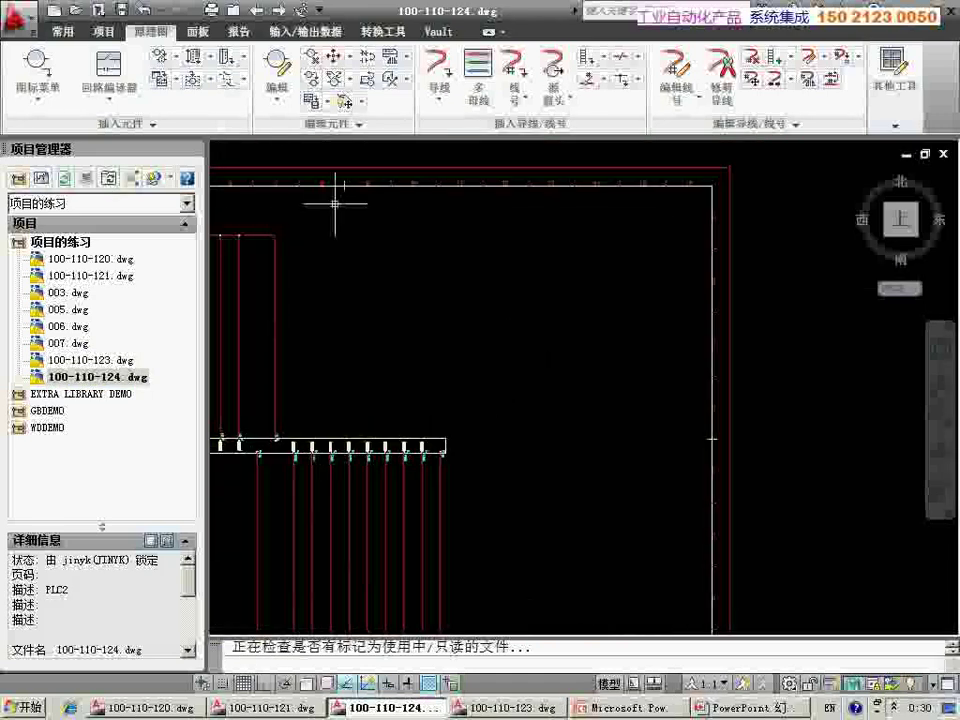
Start a 4-pin connector with pin spacing 20, trying rotate and flip but keeping it horizontal
{"action": "left_click", "coordinate": [224, 62]}
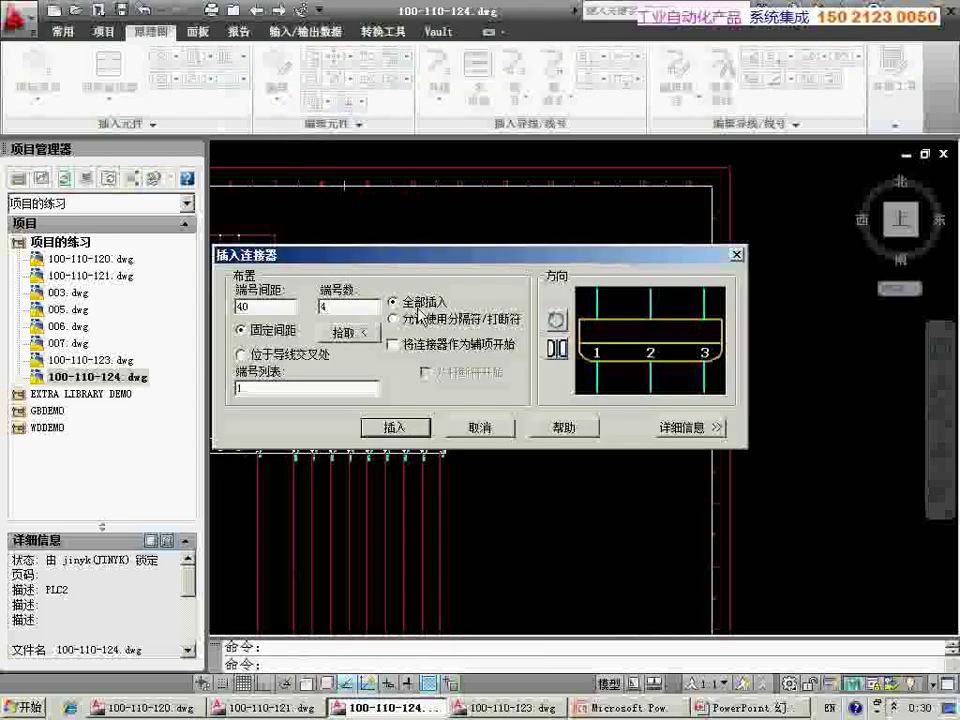
{"action": "double_click", "coordinate": [255, 307]}
{"action": "type", "text": "20"}
{"action": "type", "text": "4"}
{"action": "left_click", "coordinate": [555, 324]}
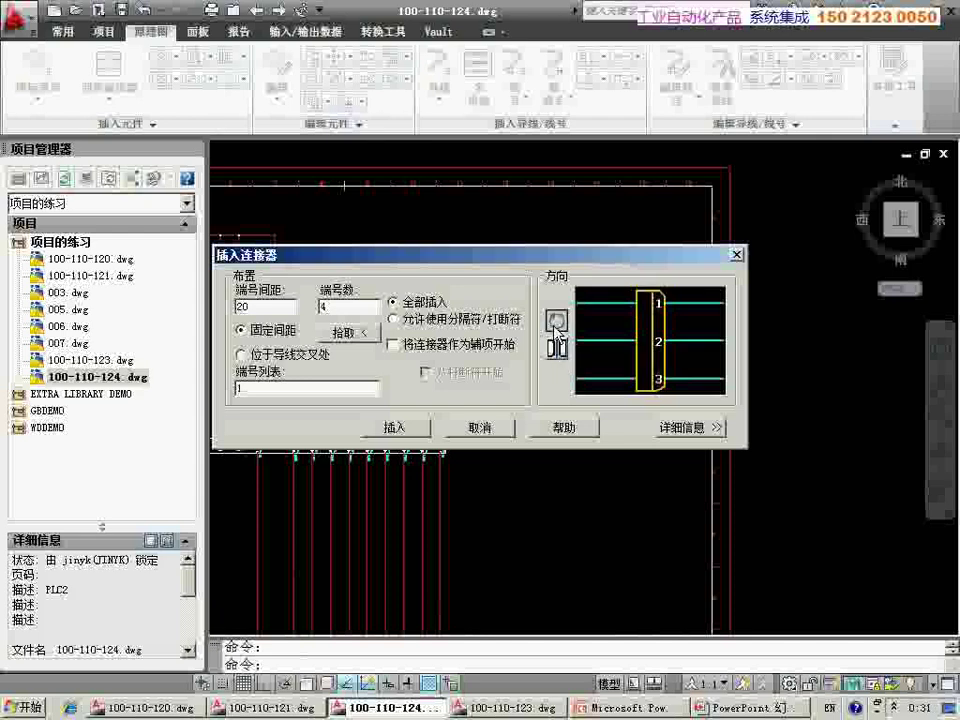
{"action": "left_click", "coordinate": [557, 350]}
{"action": "left_click", "coordinate": [560, 359]}
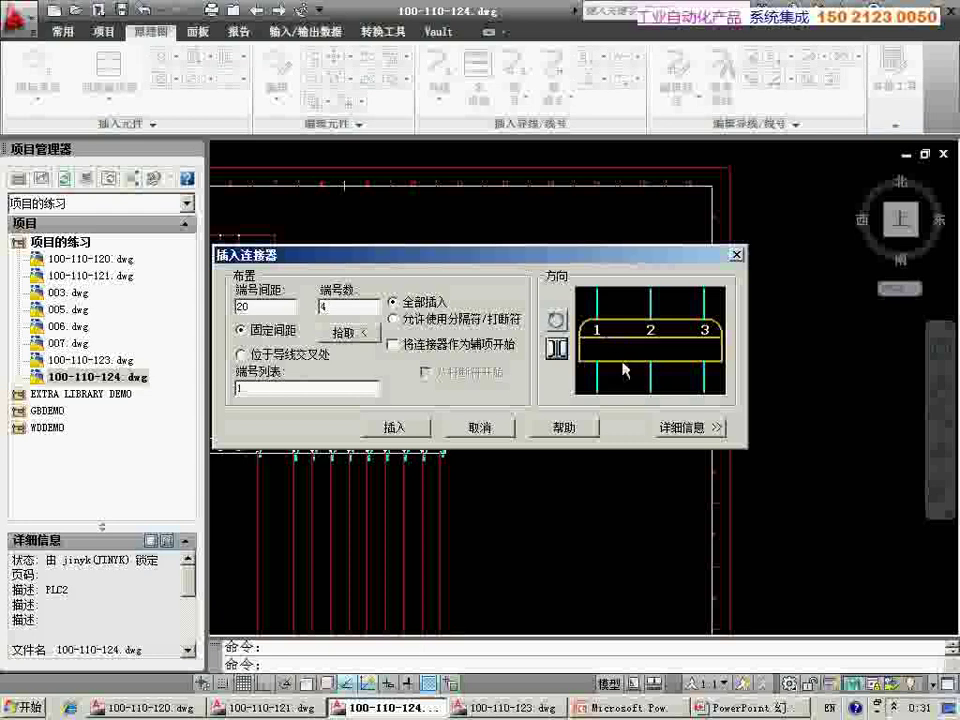
In connector details, keep the Plug/Receptacle Combo type with the divider line on
{"action": "left_click", "coordinate": [704, 428]}
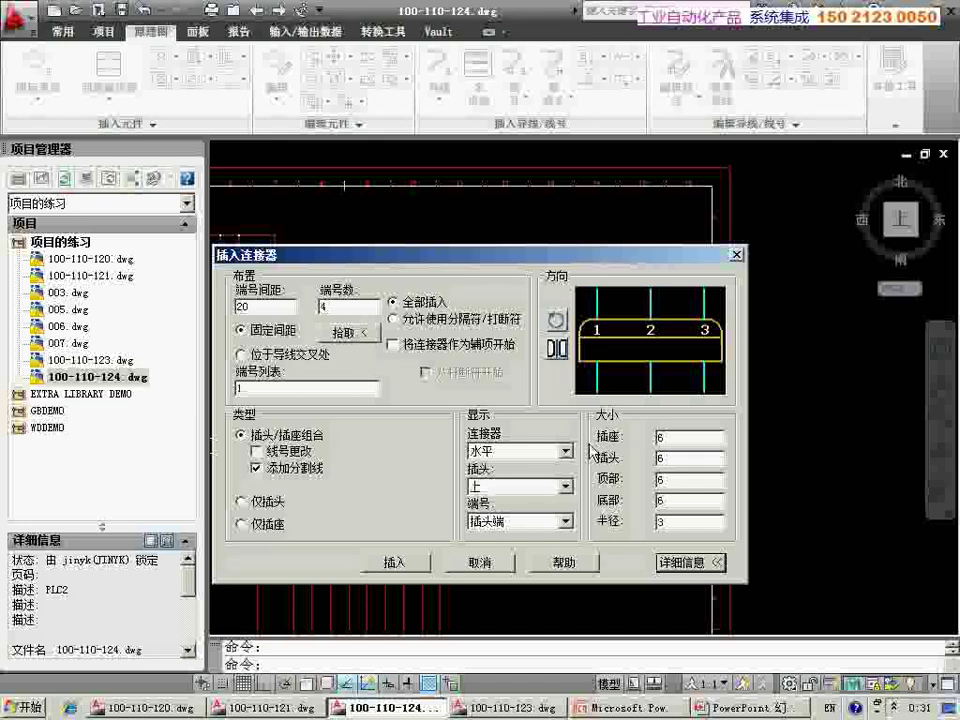
{"action": "left_click", "coordinate": [243, 502]}
{"action": "left_click", "coordinate": [250, 524]}
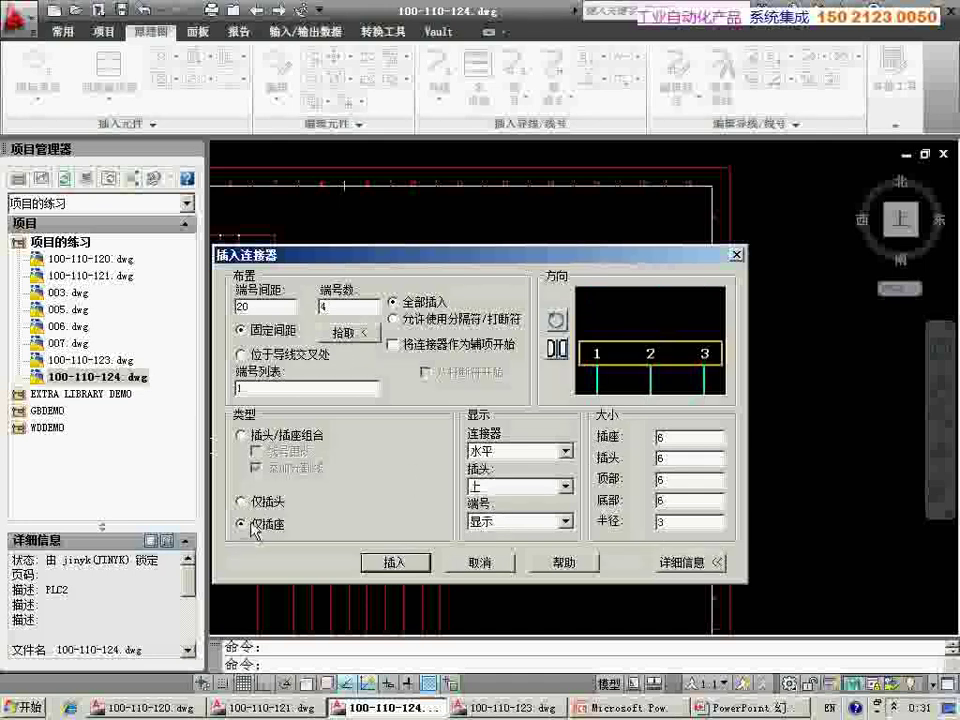
{"action": "left_click", "coordinate": [241, 435]}
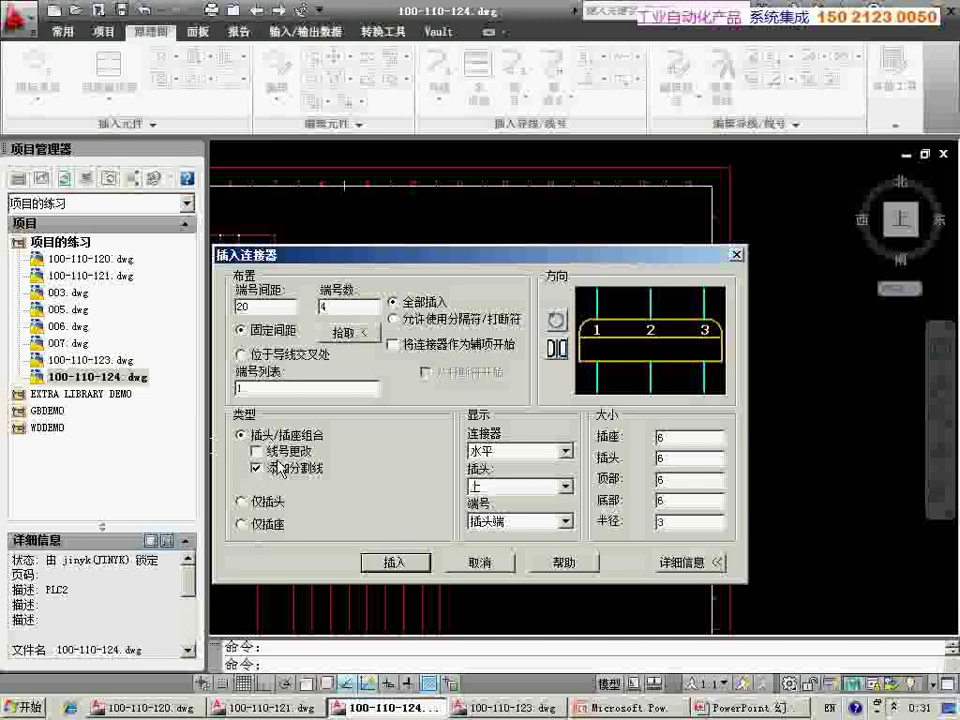
{"action": "left_click", "coordinate": [271, 476]}
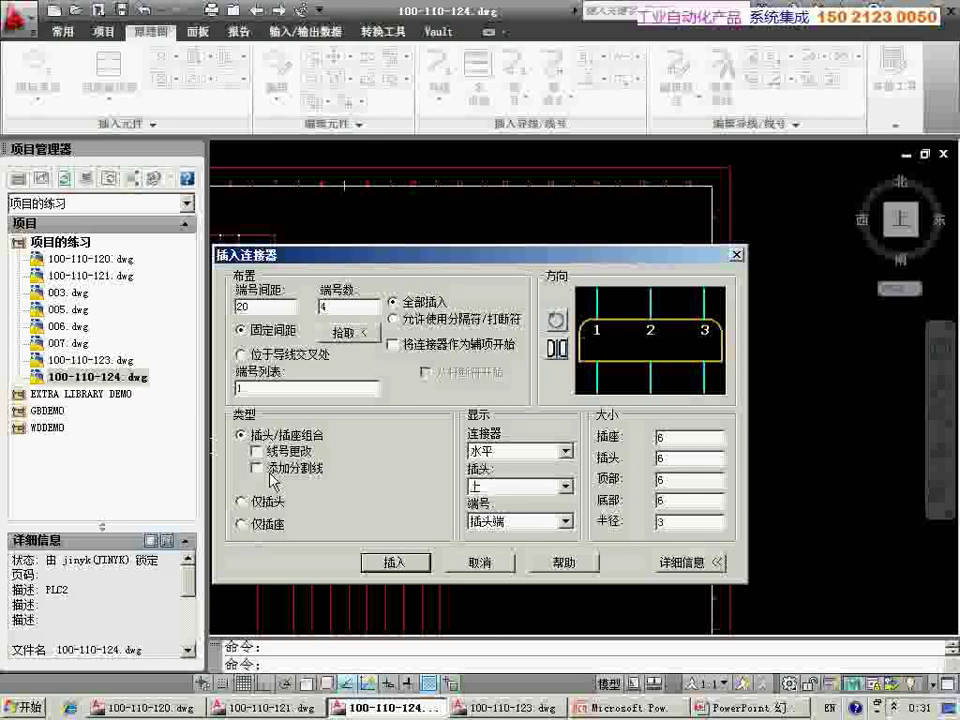
{"action": "left_click", "coordinate": [271, 476]}
Settle the connector on Horizontal orientation with the plug on top
{"action": "left_click", "coordinate": [531, 452]}
{"action": "left_click", "coordinate": [508, 475]}
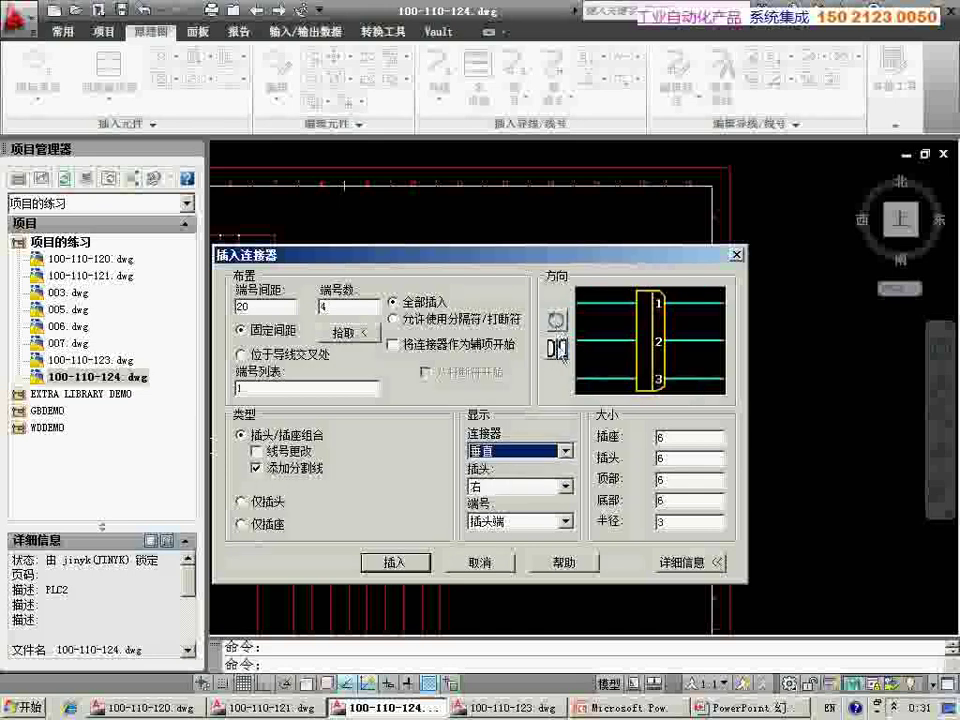
{"action": "left_click", "coordinate": [557, 321]}
{"action": "left_click", "coordinate": [520, 452]}
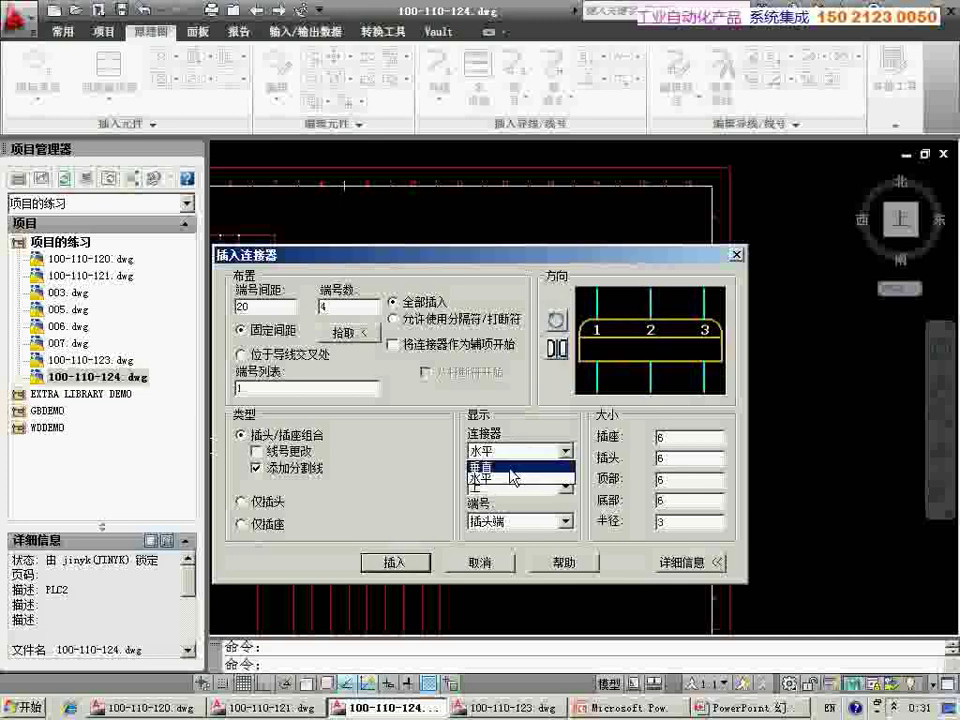
{"action": "left_click", "coordinate": [513, 465]}
{"action": "left_click", "coordinate": [513, 452]}
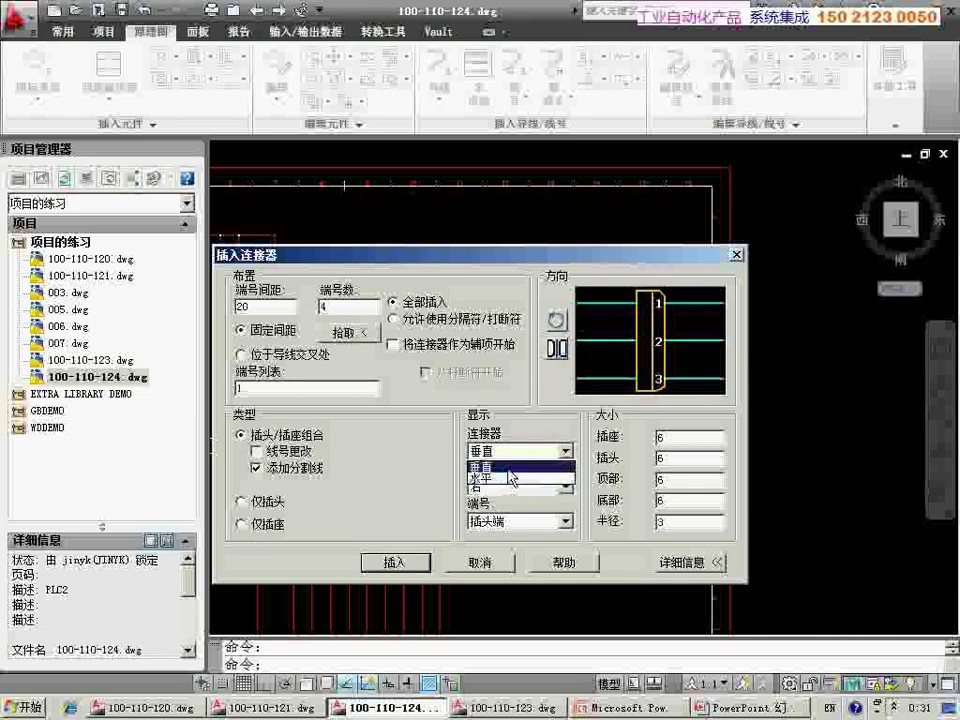
{"action": "left_click", "coordinate": [511, 465]}
{"action": "left_click", "coordinate": [510, 452]}
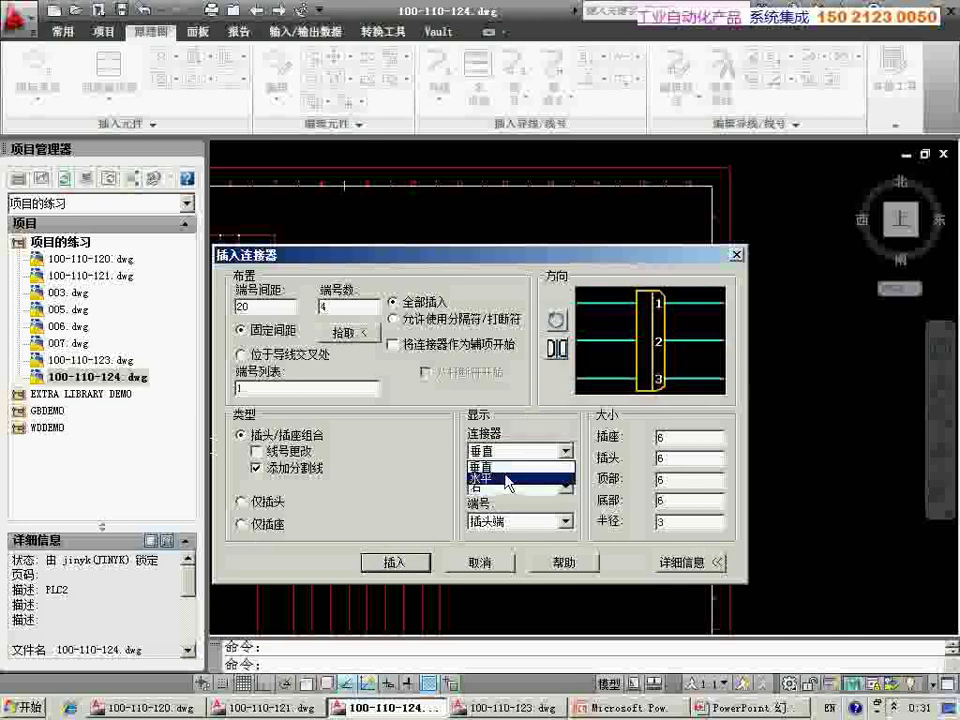
{"action": "left_click", "coordinate": [512, 480]}
{"action": "left_click", "coordinate": [515, 487]}
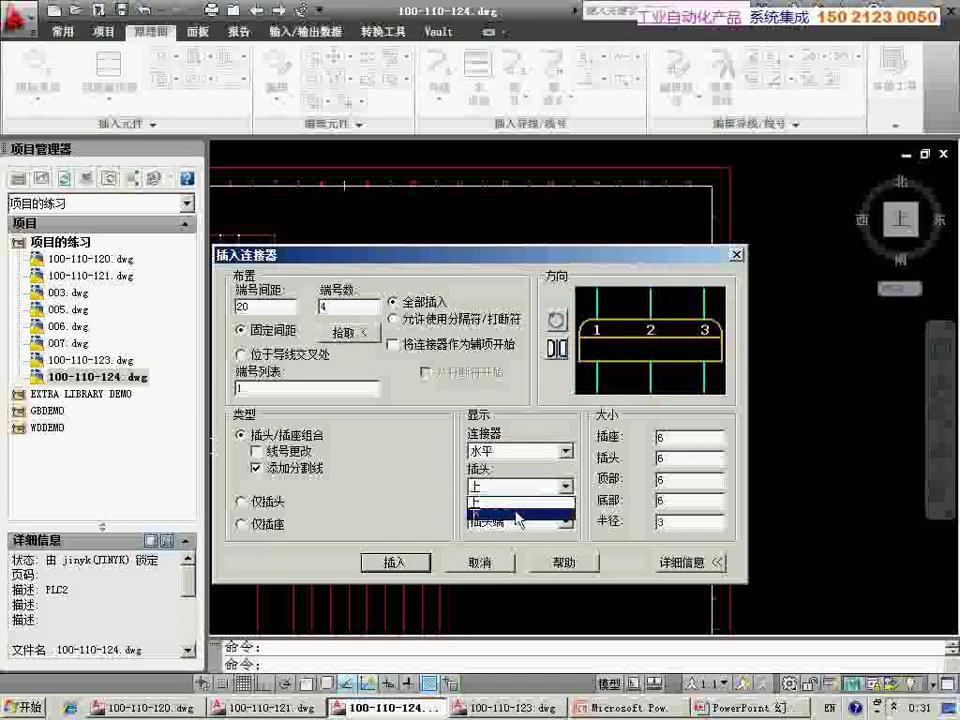
{"action": "left_click", "coordinate": [518, 514]}
{"action": "left_click", "coordinate": [545, 486]}
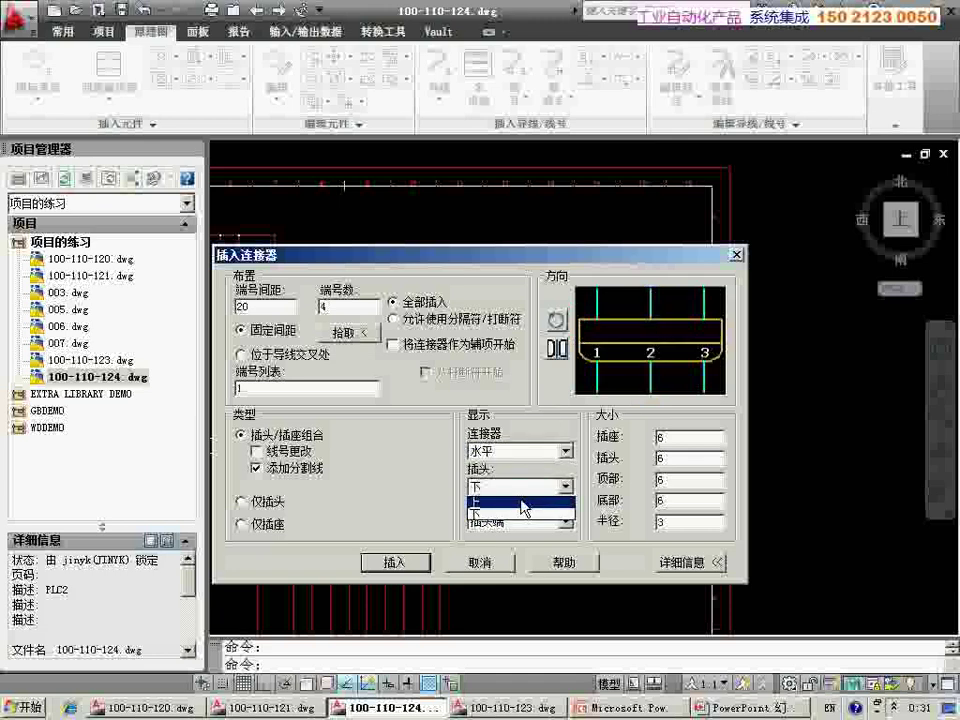
{"action": "left_click", "coordinate": [515, 500]}
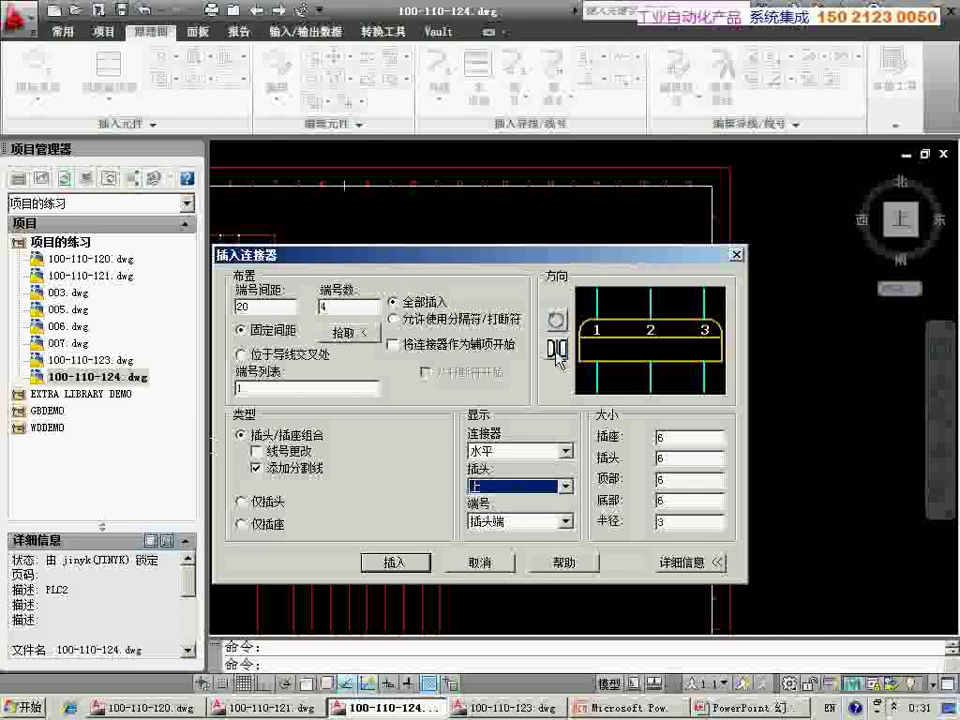
Show pin numbers on the plug side, keep size 6 and radius 3, then begin inserting
{"action": "left_click", "coordinate": [530, 518]}
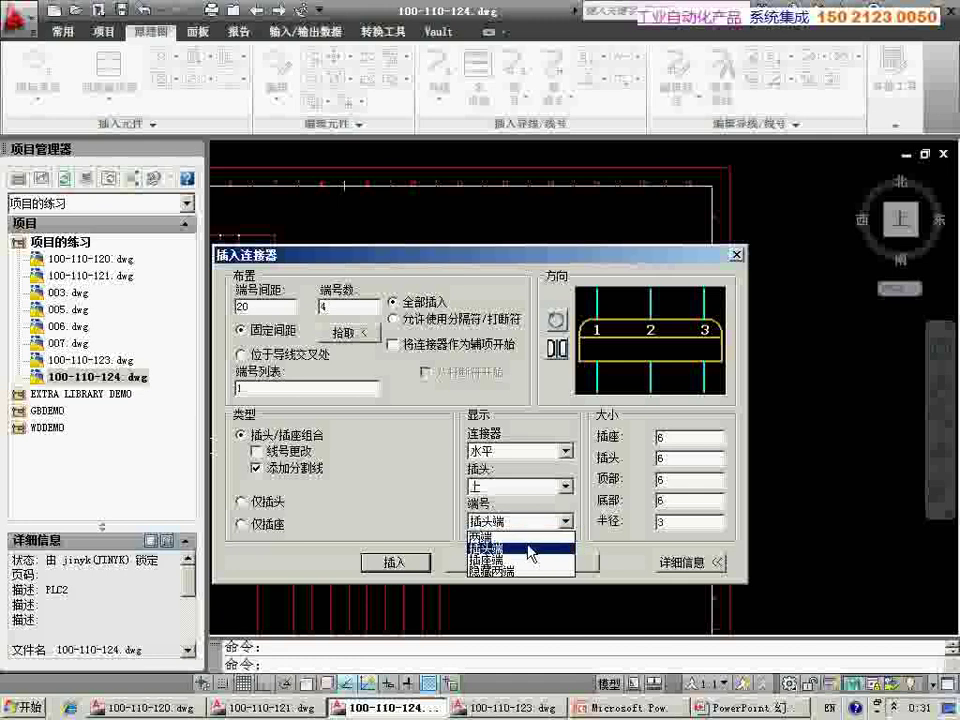
{"action": "left_click", "coordinate": [530, 550]}
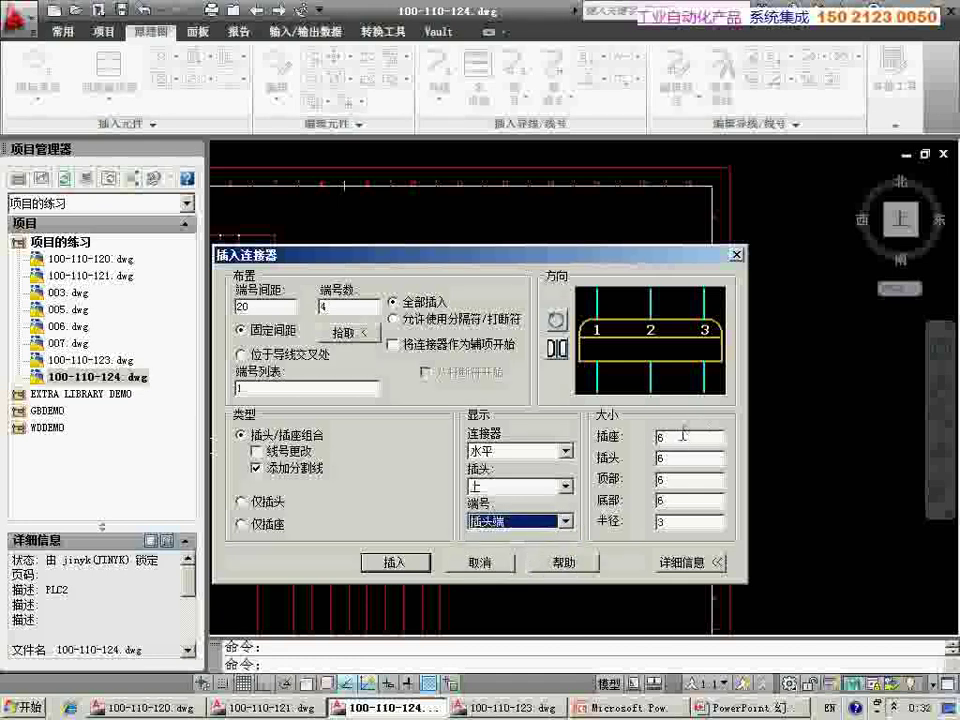
{"action": "left_click_drag", "start_coordinate": [681, 437], "coordinate": [625, 439]}
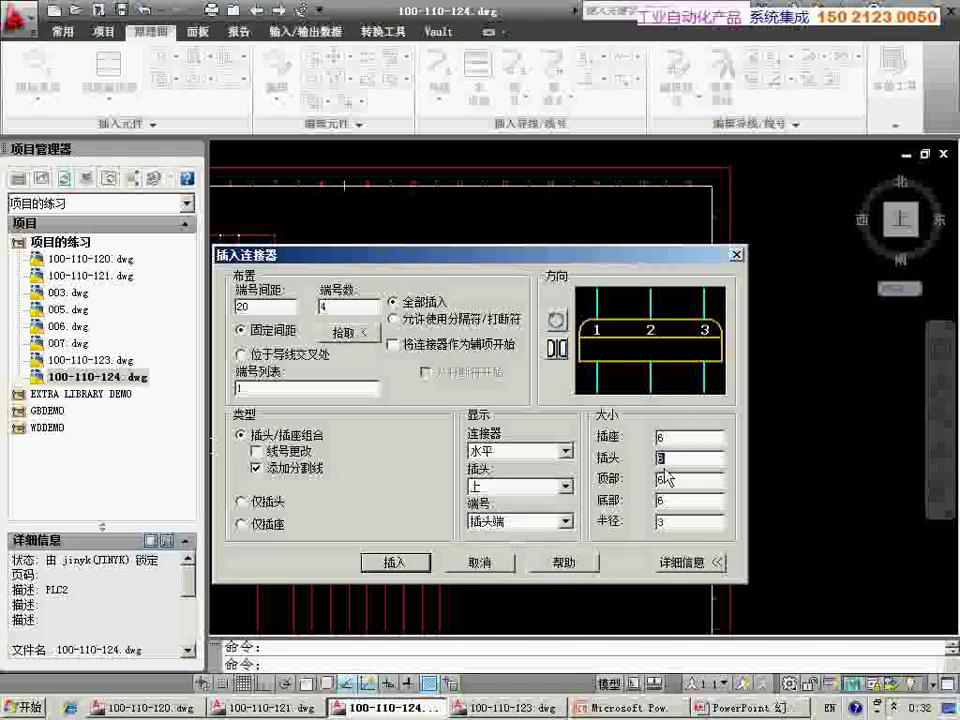
{"action": "mouse_move", "coordinate": [685, 500]}
{"action": "left_mouse_down"}
{"action": "mouse_move", "coordinate": [657, 500]}
{"action": "mouse_move", "coordinate": [617, 527]}
{"action": "left_mouse_up"}
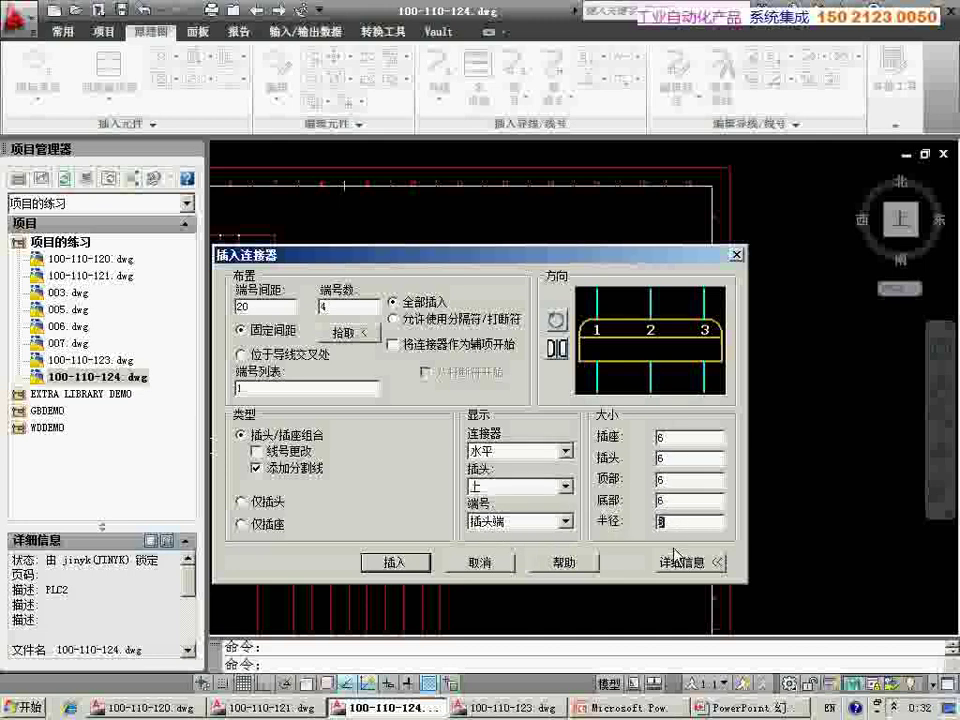
{"action": "left_click", "coordinate": [690, 562]}
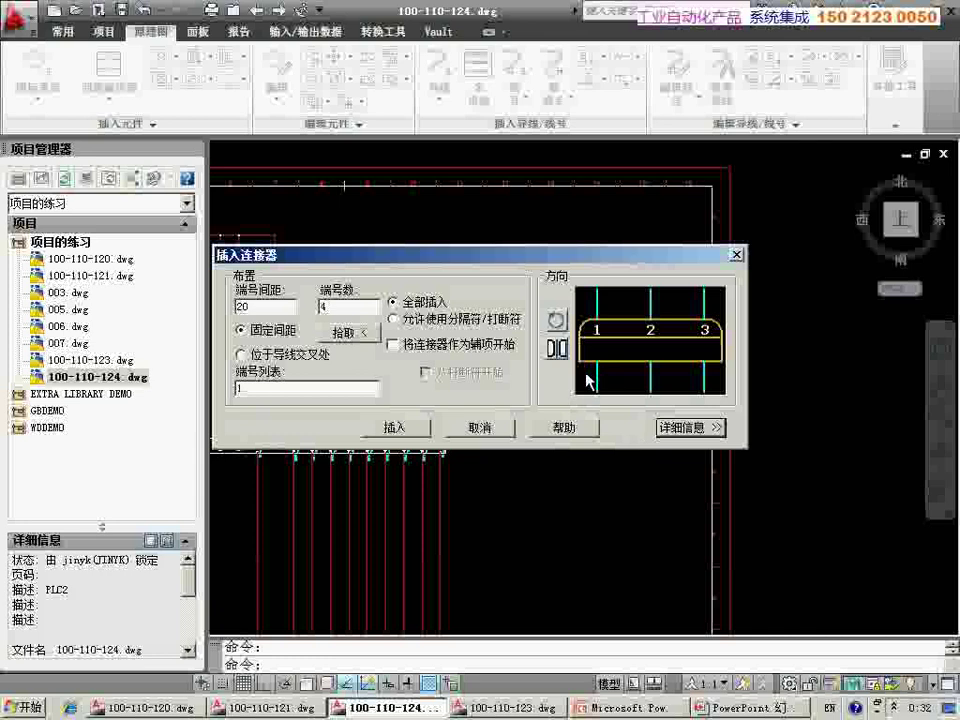
{"action": "left_click", "coordinate": [395, 427]}
Place horizontal connector -X1, pins 1 to 4, above the wiring
{"action": "scroll", "coordinate": [372, 265], "scroll_direction": "up", "scroll_amount": 2}
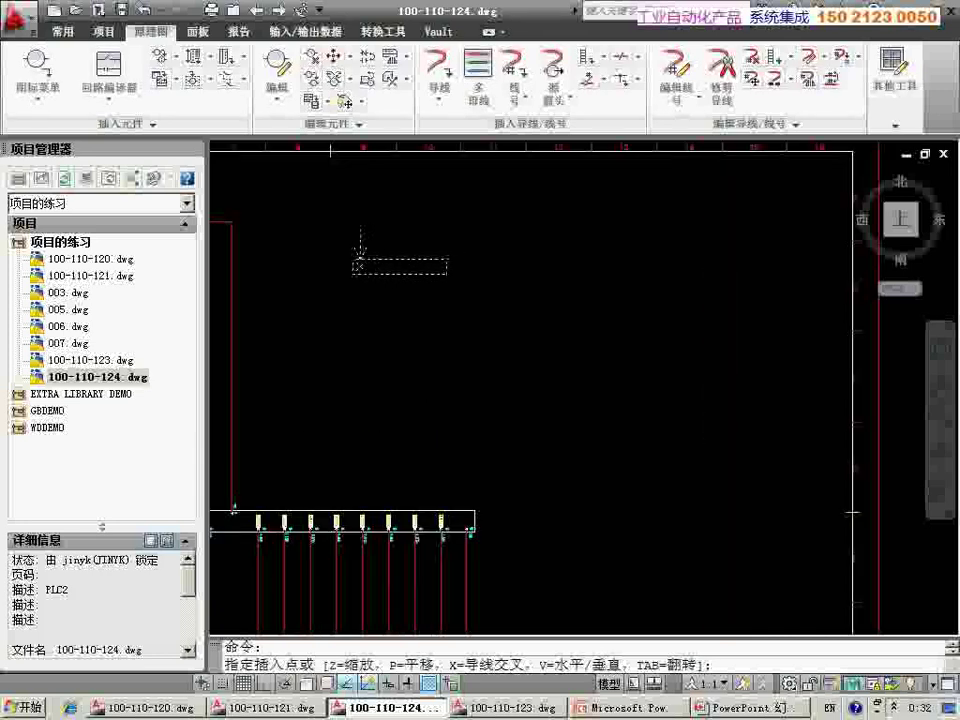
{"action": "key", "text": "Tab"}
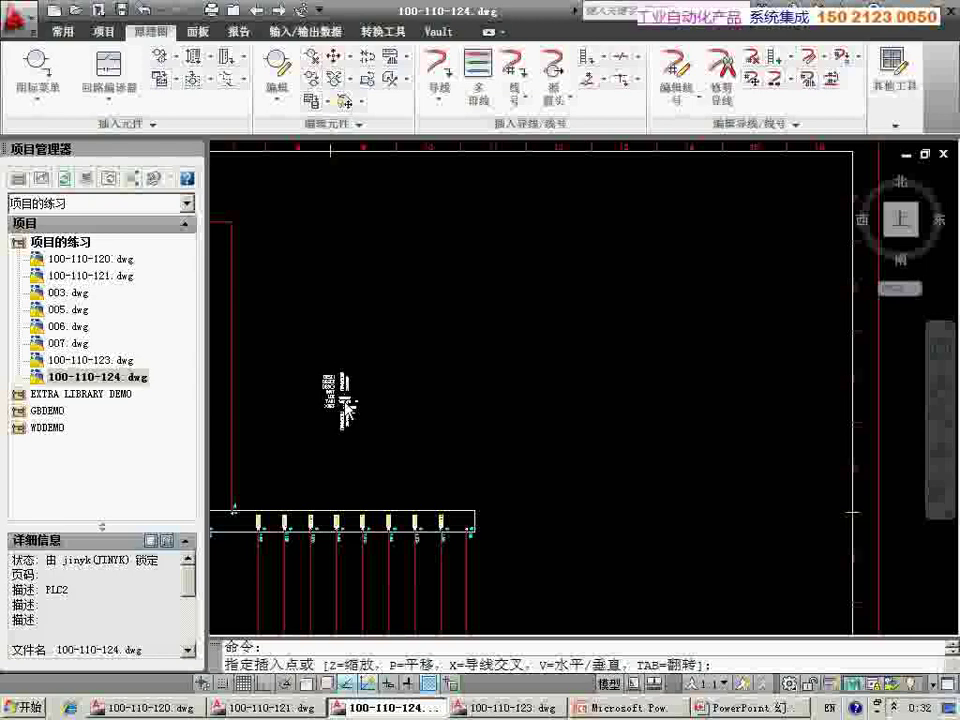
{"action": "left_click", "coordinate": [395, 400]}
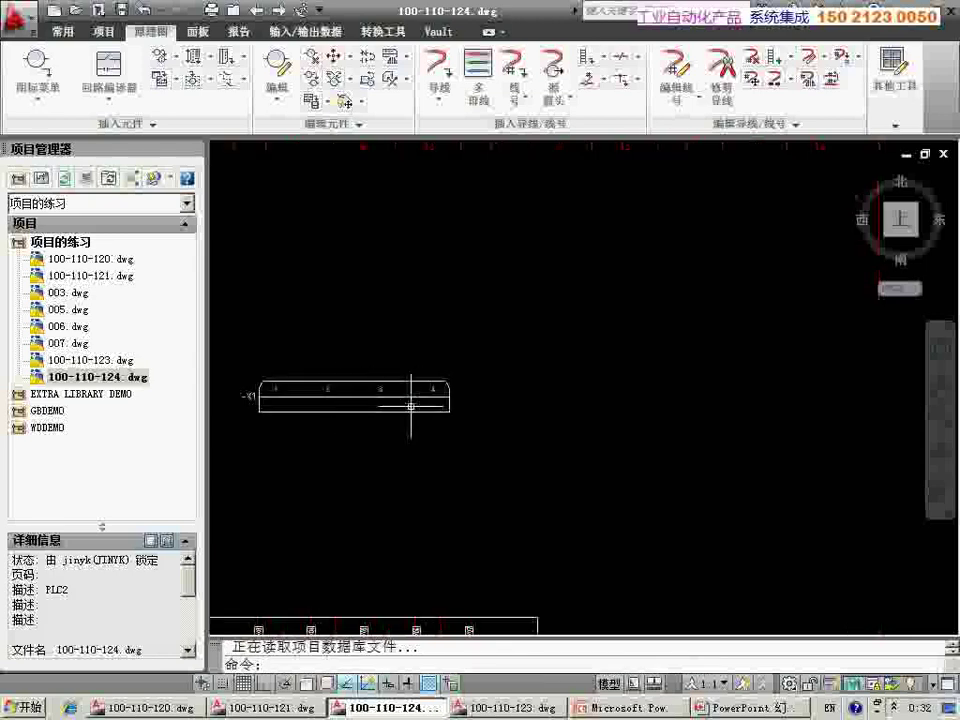
{"action": "scroll", "coordinate": [330, 375], "scroll_direction": "up", "scroll_amount": 2}
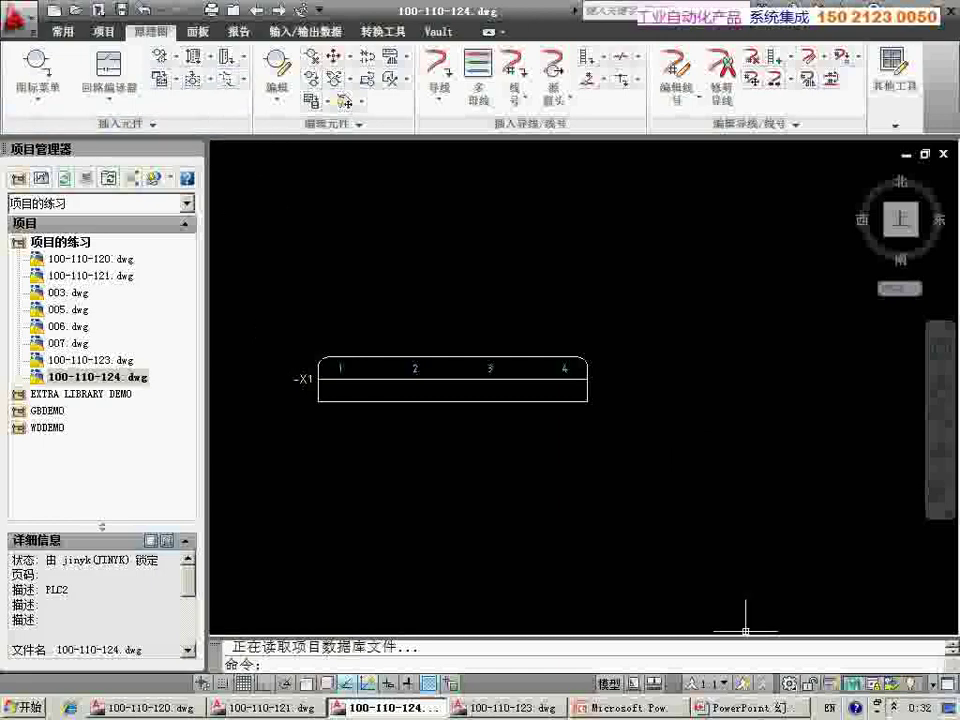
Glance at the PowerPoint slide, then return to the connector tools in AutoCAD Electrical
{"action": "left_click", "coordinate": [743, 707]}
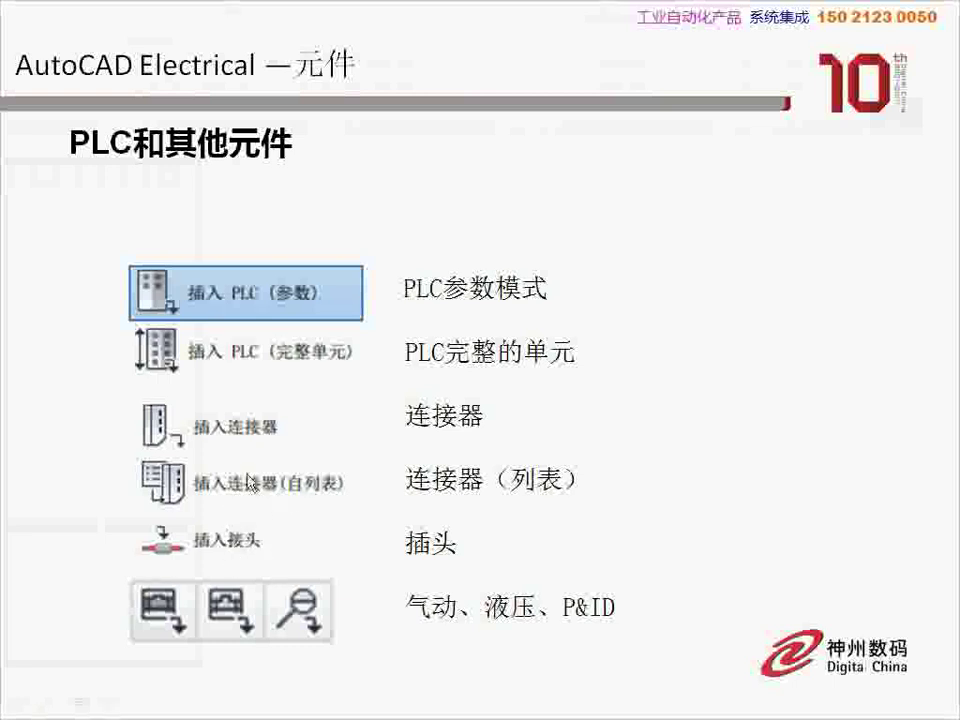
{"action": "key", "text": "alt+Tab"}
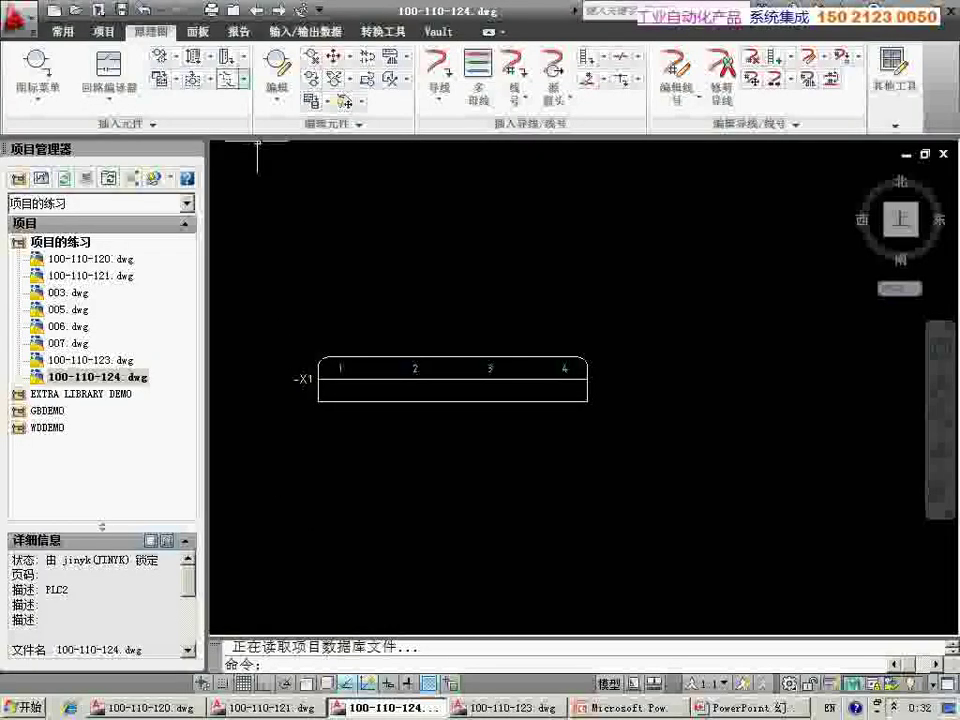
{"action": "left_click", "coordinate": [240, 78]}
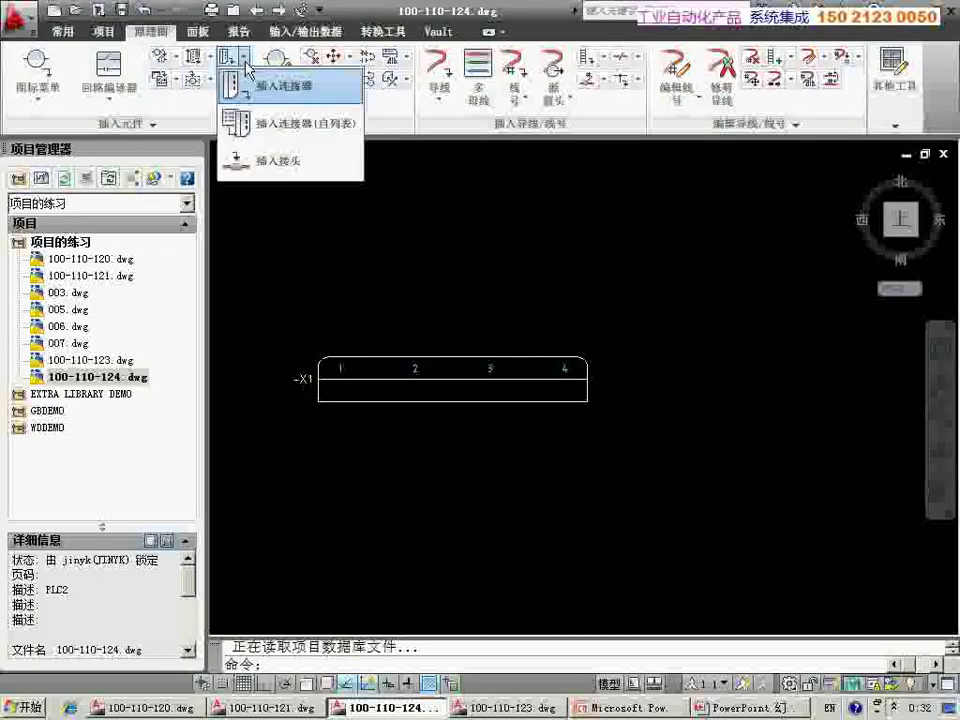
Cancel importing a connector list file
{"action": "left_click", "coordinate": [264, 122]}
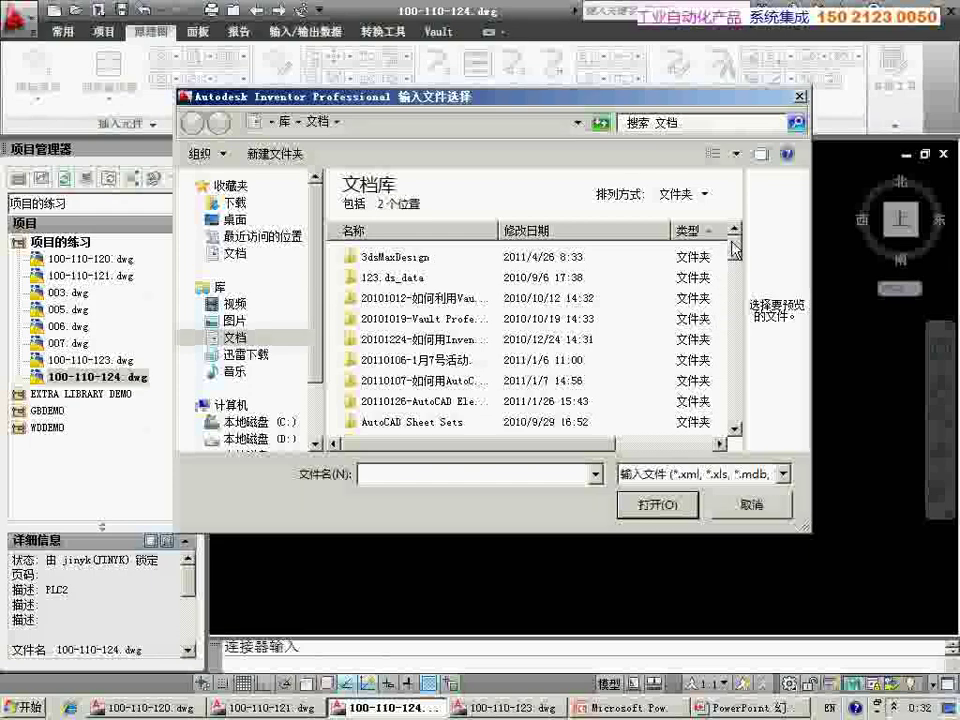
{"action": "scroll", "coordinate": [611, 398], "scroll_direction": "down", "scroll_amount": 10}
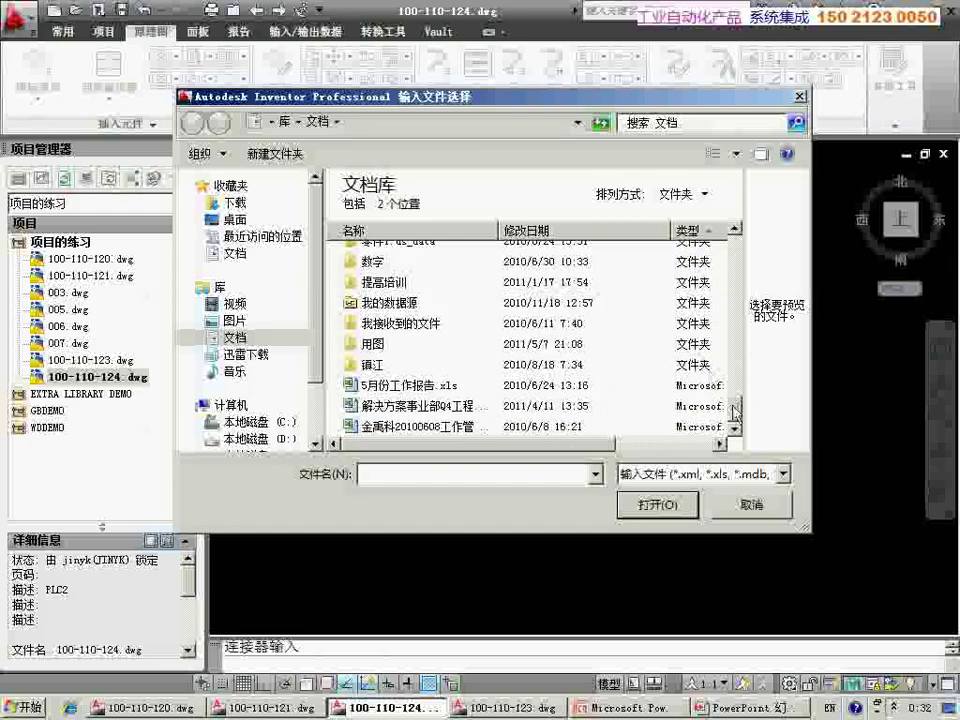
{"action": "scroll", "coordinate": [707, 258], "scroll_direction": "up", "scroll_amount": 5}
{"action": "scroll", "coordinate": [707, 258], "scroll_direction": "up", "scroll_amount": 4}
{"action": "scroll", "coordinate": [707, 258], "scroll_direction": "down", "scroll_amount": 5}
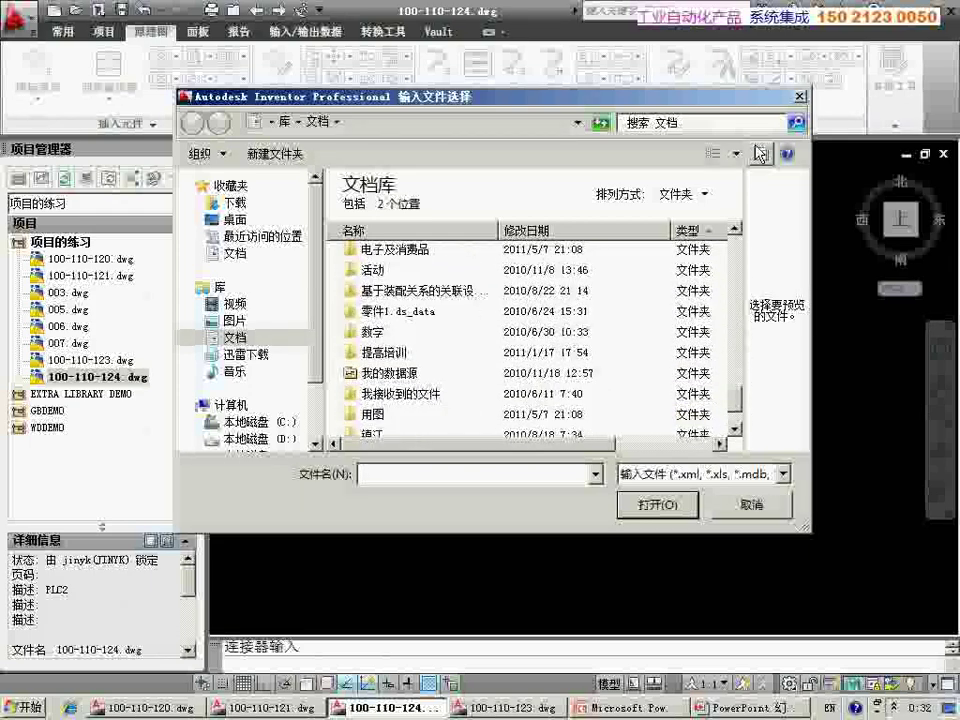
{"action": "key", "text": "Escape"}
Insert a two-pin 接头 splice near X1 and accept it as SP1
{"action": "left_click", "coordinate": [231, 57]}
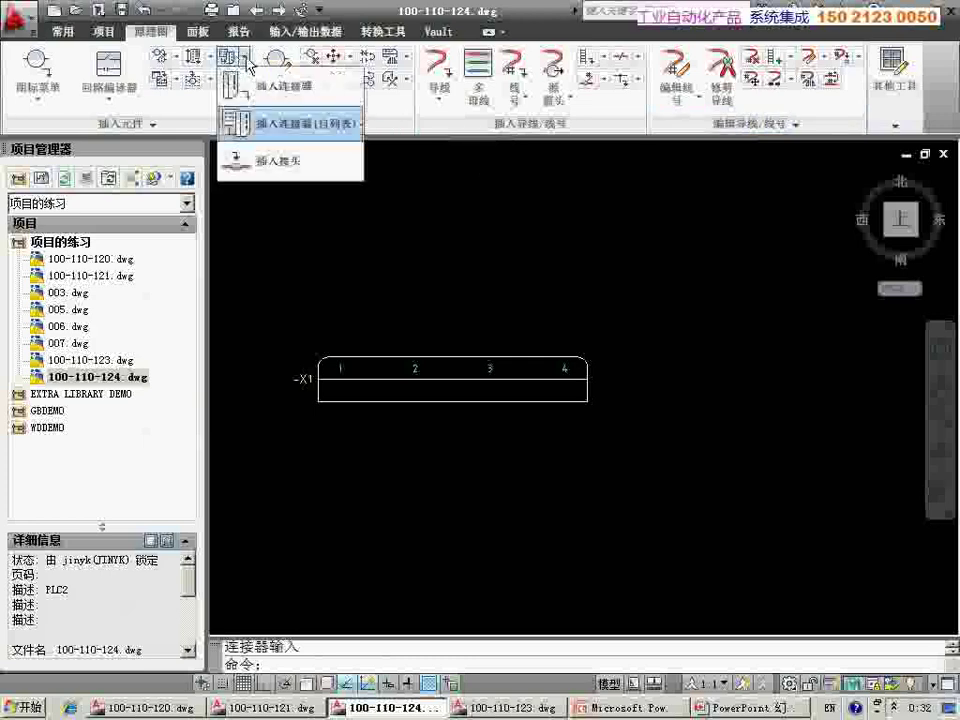
{"action": "left_click", "coordinate": [270, 163]}
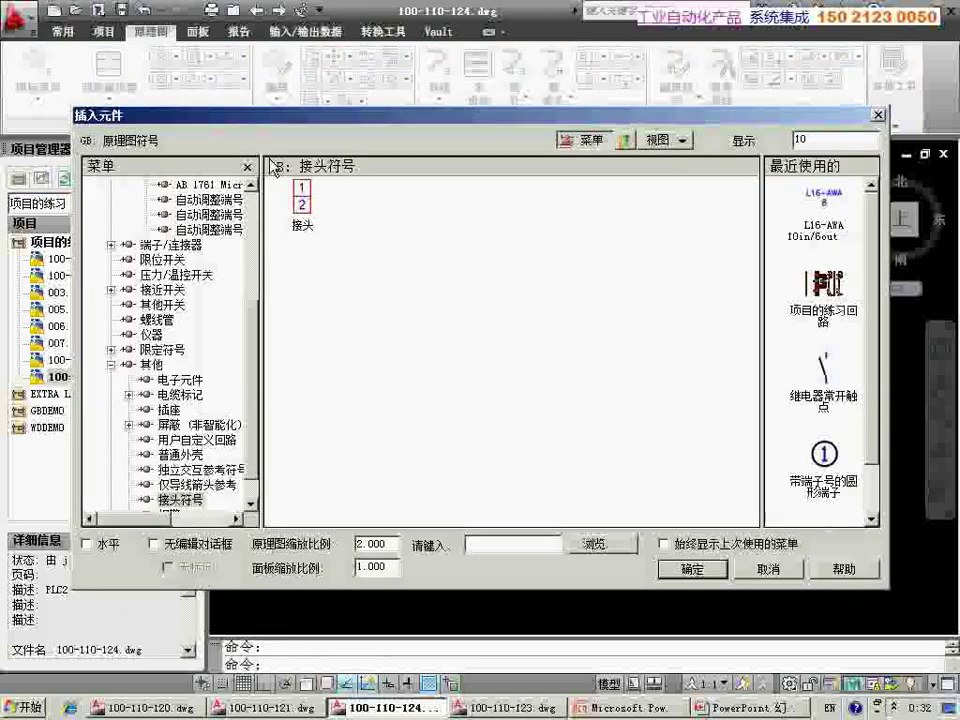
{"action": "left_click", "coordinate": [302, 205]}
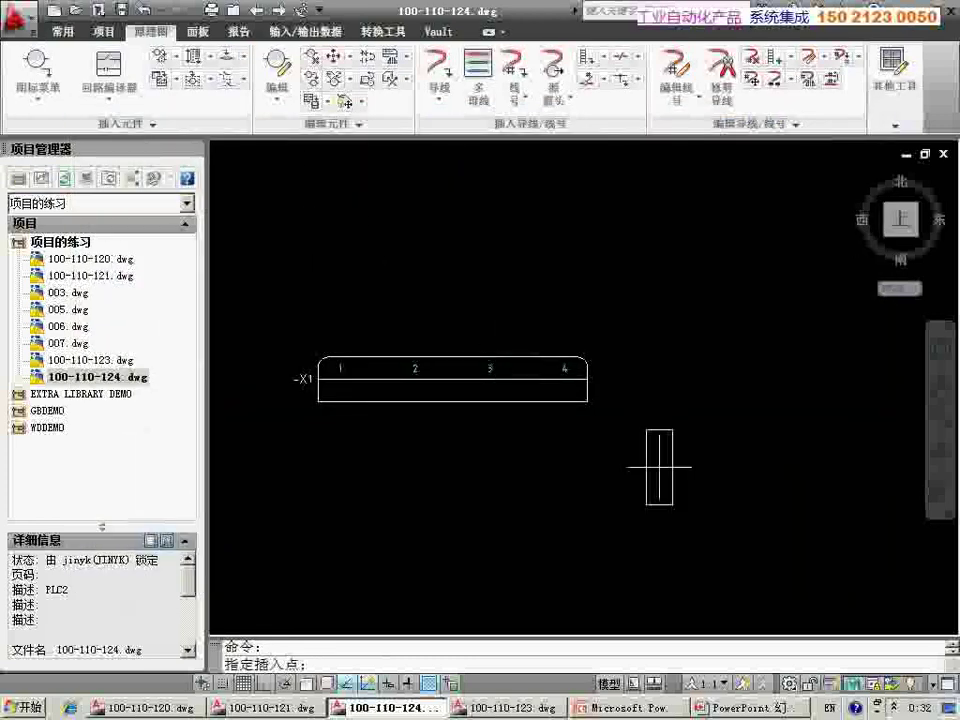
{"action": "middle_click_drag", "start_coordinate": [653, 460], "coordinate": [446, 348]}
{"action": "scroll", "coordinate": [574, 411], "scroll_direction": "down", "scroll_amount": 2}
{"action": "left_click", "coordinate": [574, 411]}
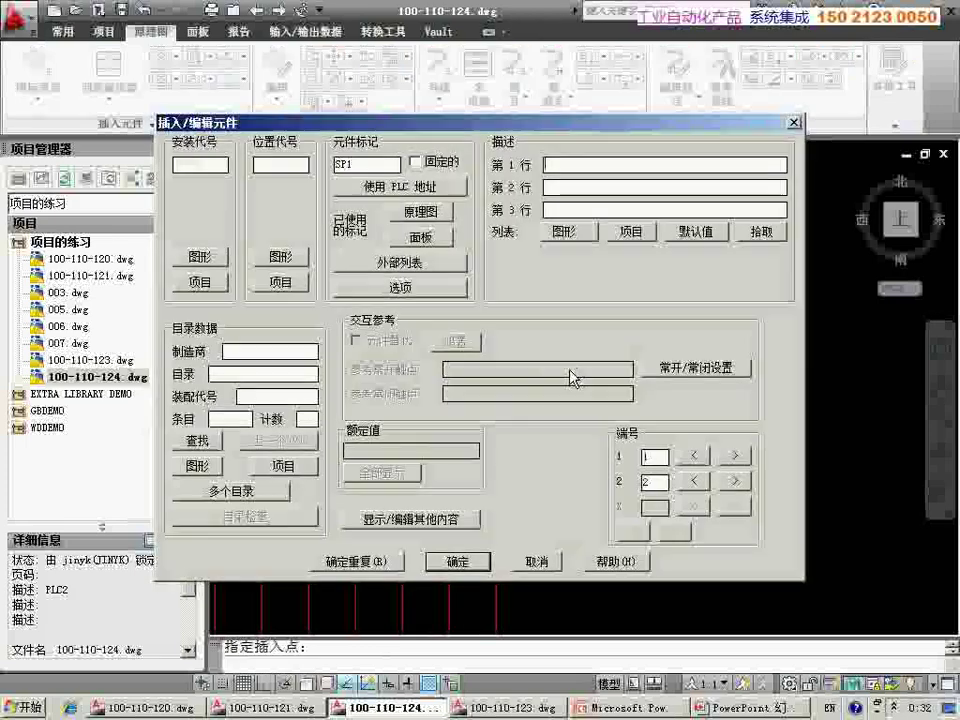
{"action": "left_click", "coordinate": [457, 561]}
Delete splice SP1 and answer the related-items search prompt
{"action": "scroll", "coordinate": [576, 410], "scroll_direction": "up", "scroll_amount": 2}
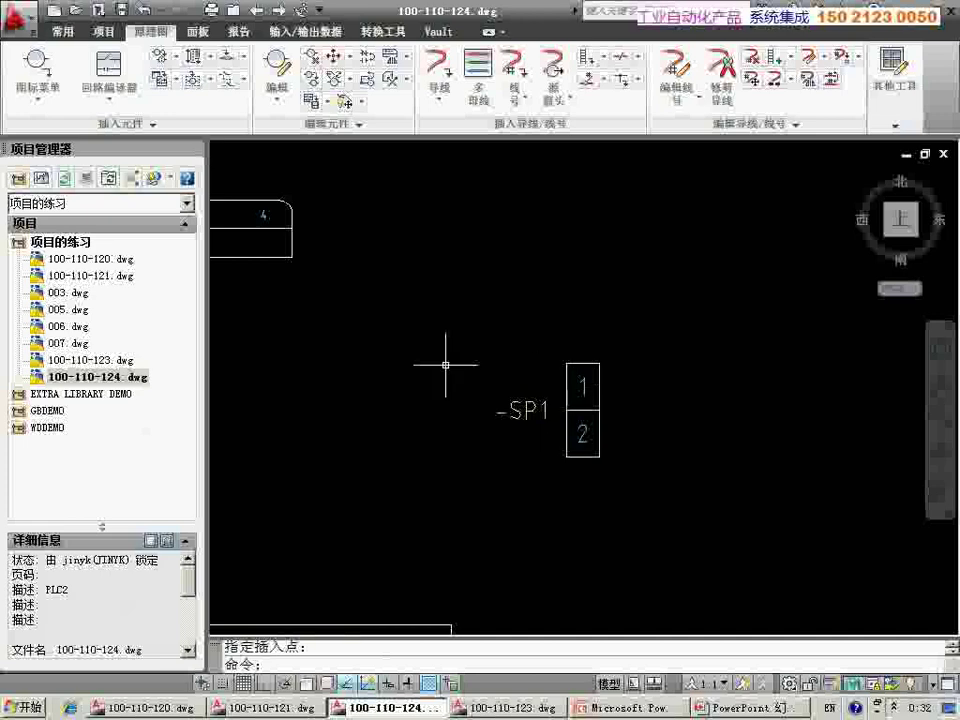
{"action": "left_click", "coordinate": [345, 102]}
{"action": "left_click", "coordinate": [572, 381]}
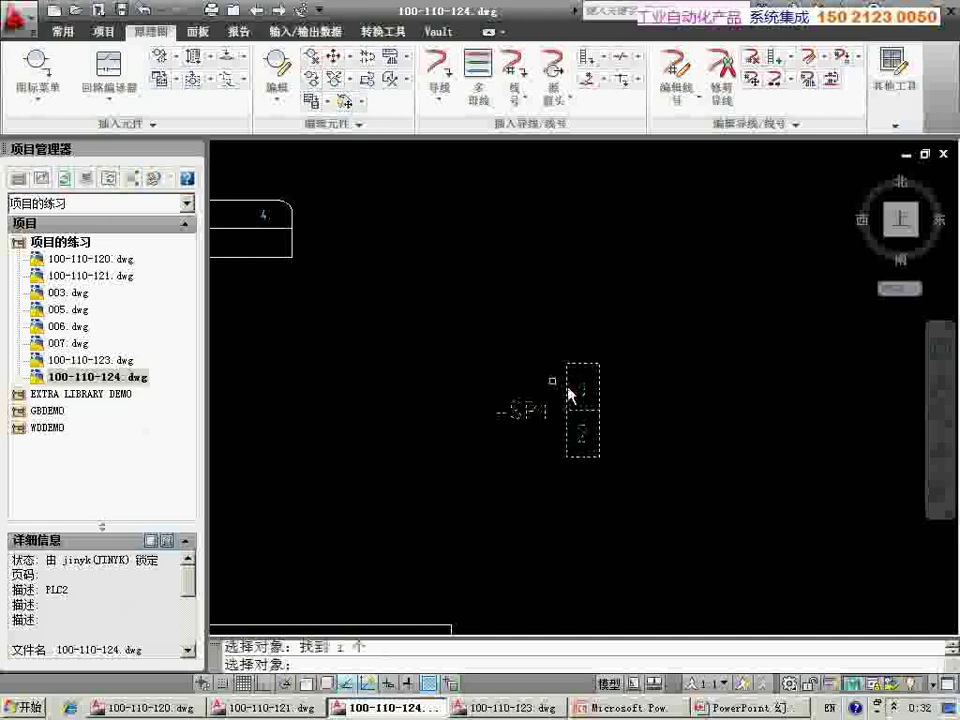
{"action": "key", "text": "Return"}
{"action": "left_click", "coordinate": [464, 400]}
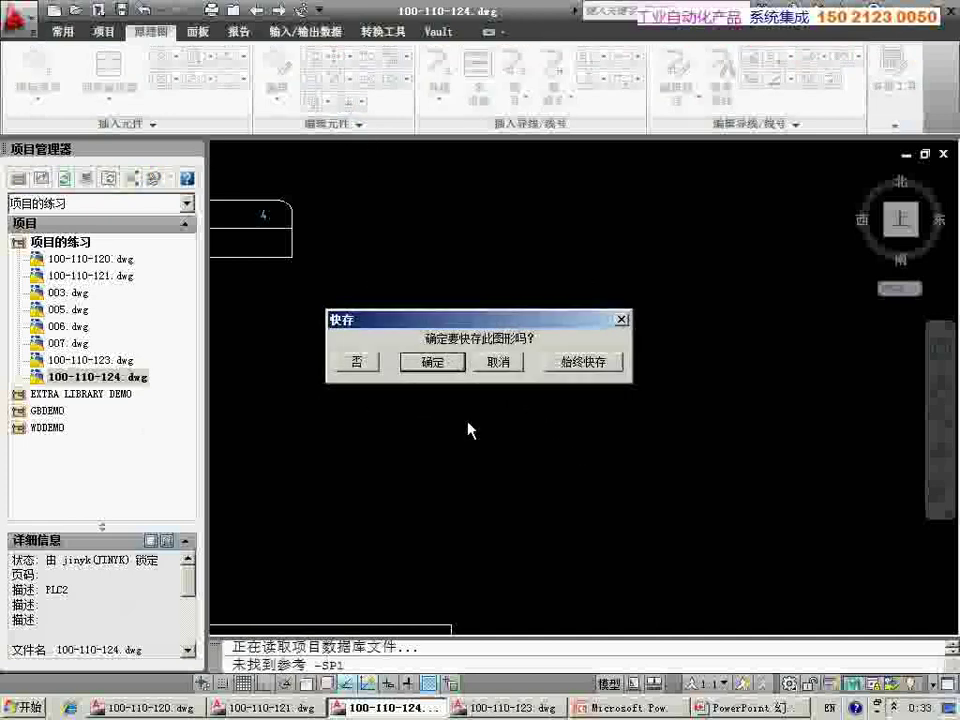
Quick-save the drawing, view the PowerPoint slide, then return to AutoCAD Electrical
{"action": "left_click", "coordinate": [435, 360]}
{"action": "left_click", "coordinate": [735, 710]}
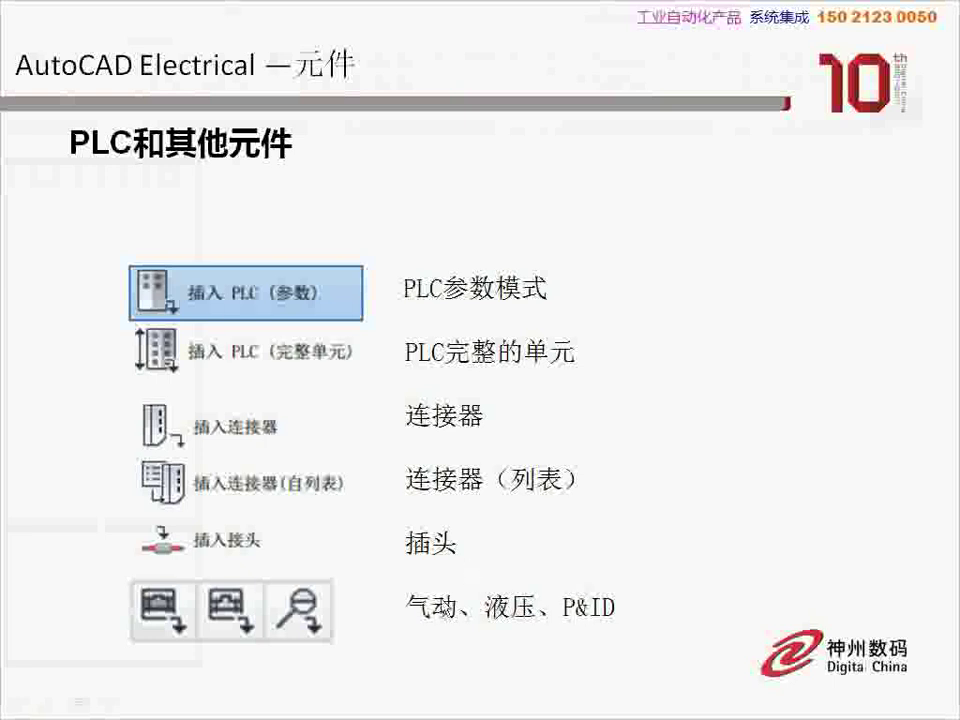
{"action": "key", "text": "alt+Tab"}
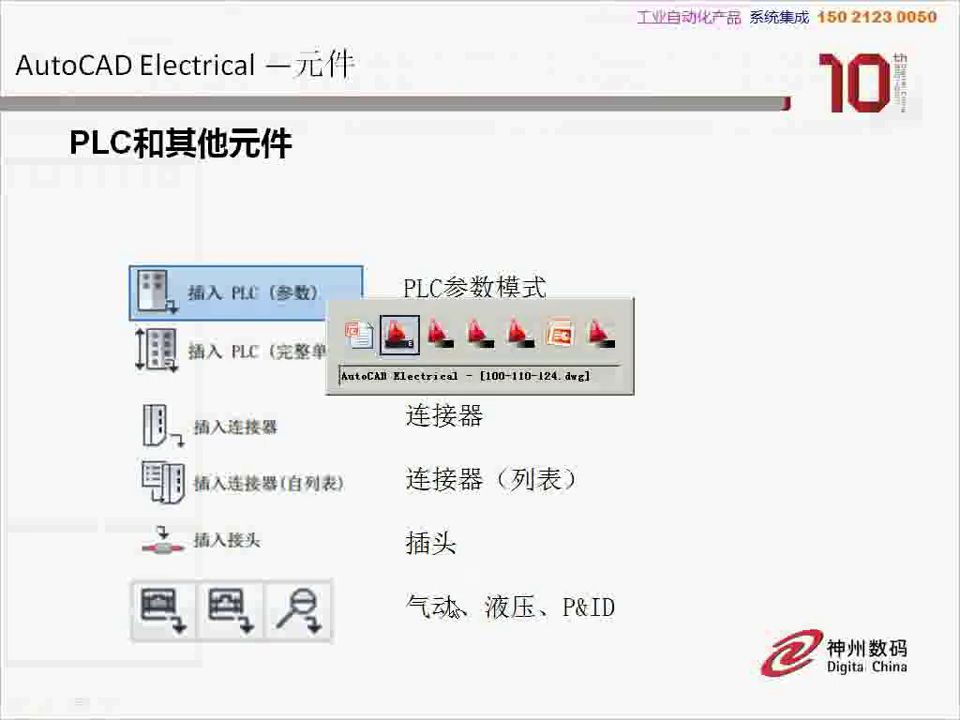
{"action": "key", "text": "alt+Tab"}
{"action": "key", "text": "alt+Tab"}
{"action": "key", "text": "alt+Tab"}
{"action": "key", "text": "alt+Tab"}
{"action": "key", "text": "alt+Tab"}
{"action": "key", "text": "alt+Tab"}
{"action": "key", "text": "alt+Tab"}
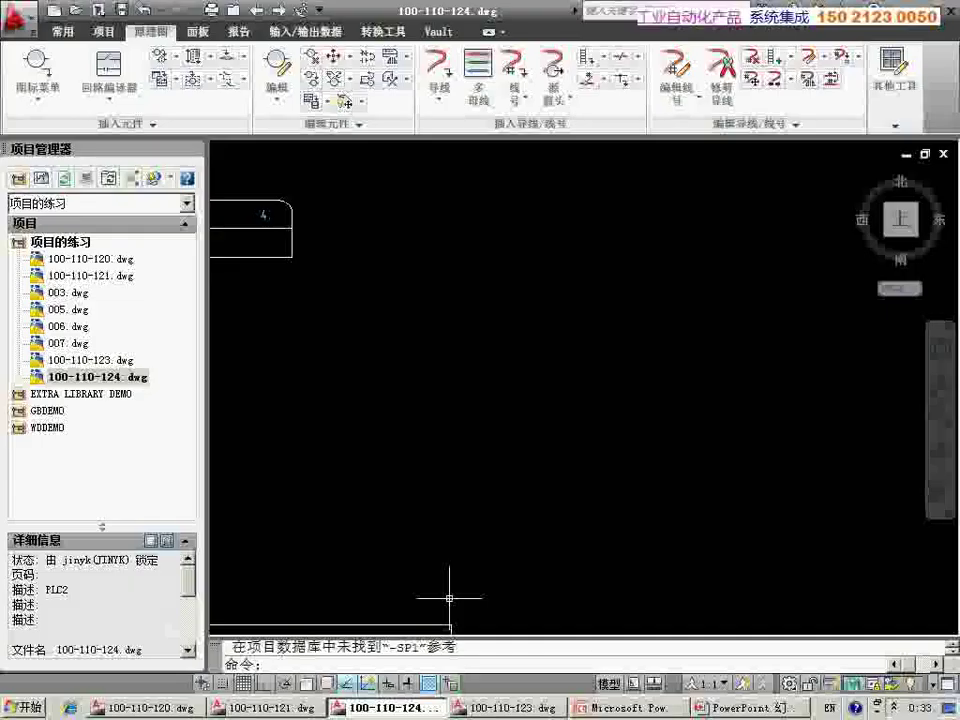
{"action": "left_click", "coordinate": [120, 124]}
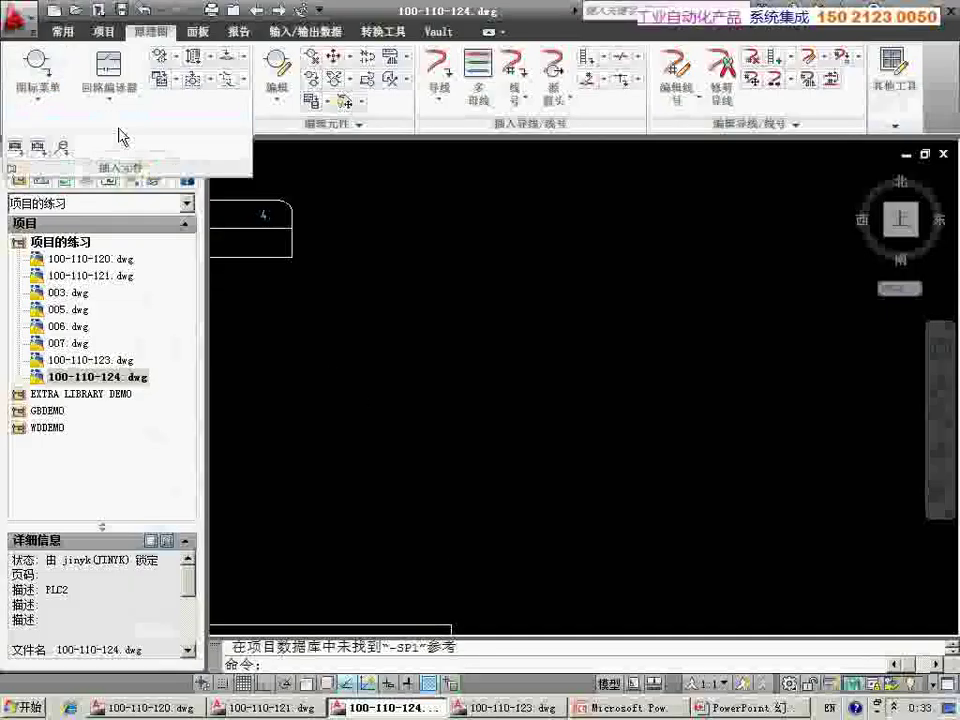
{"action": "left_click", "coordinate": [16, 148]}
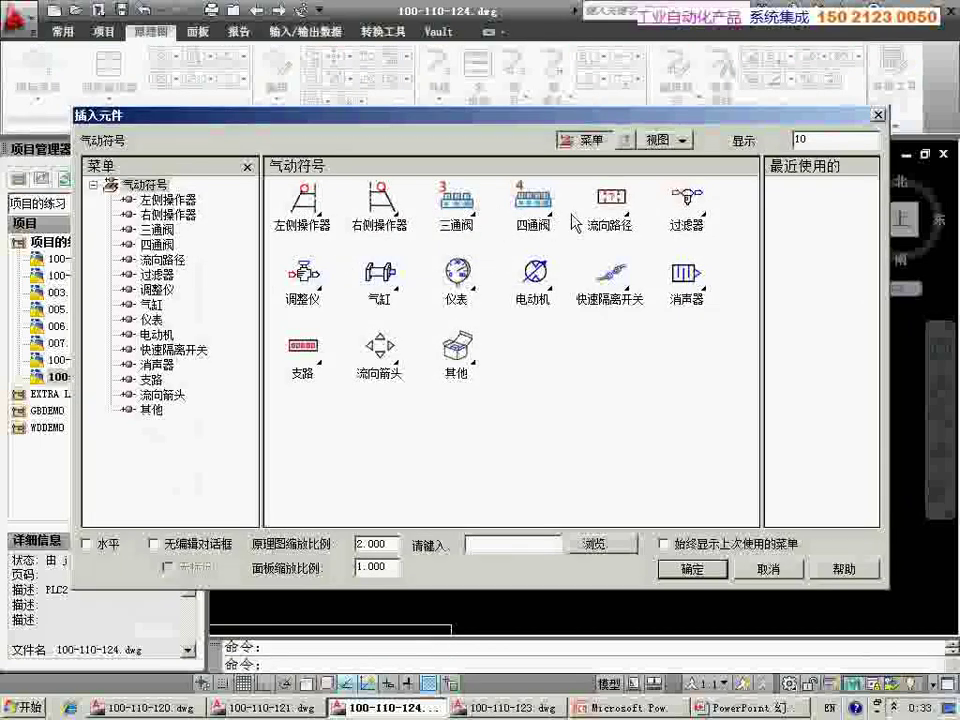
{"action": "left_click", "coordinate": [157, 244]}
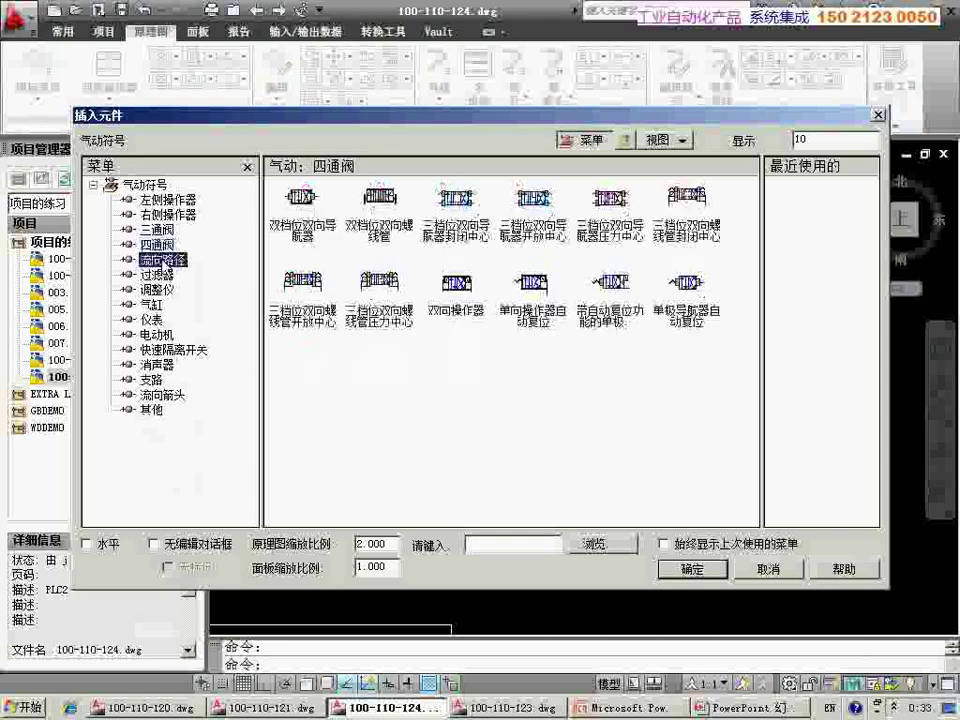
{"action": "left_click", "coordinate": [160, 259]}
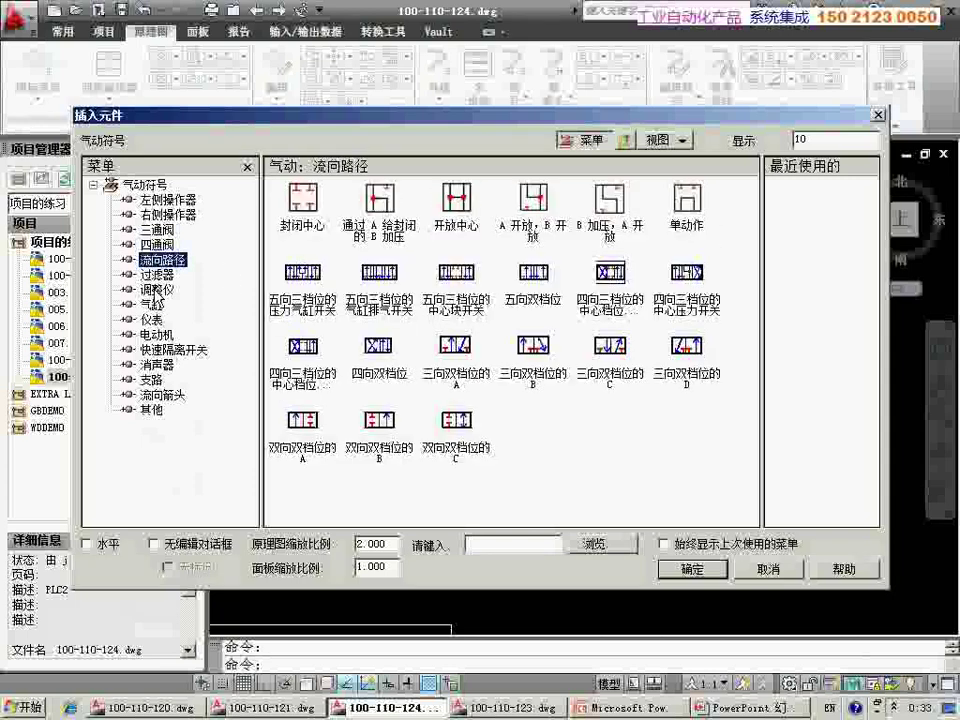
{"action": "left_click", "coordinate": [156, 289]}
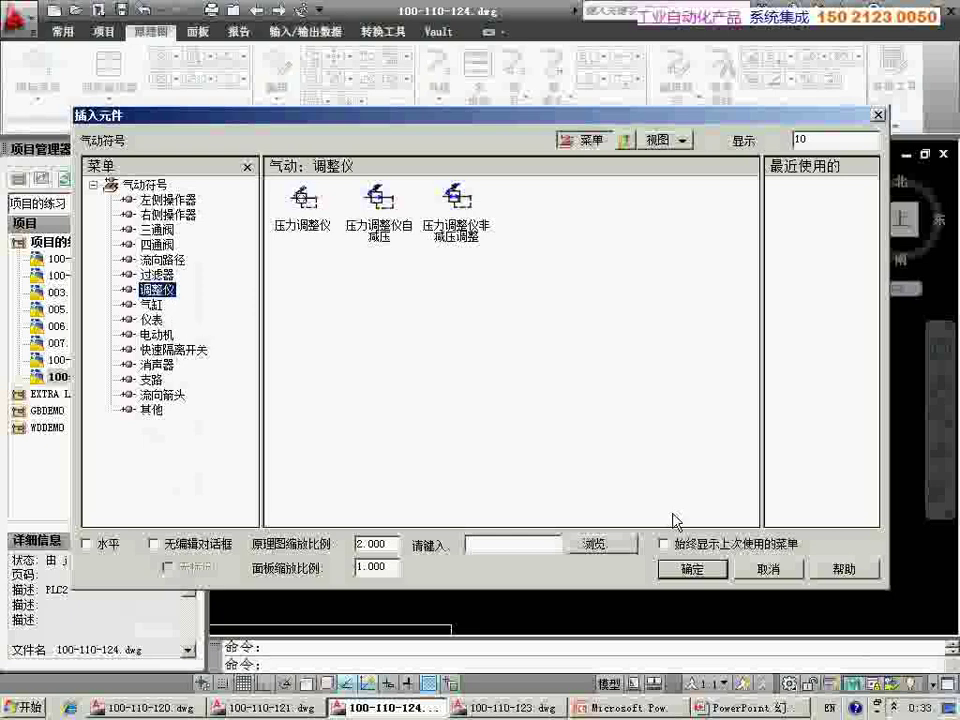
{"action": "left_click", "coordinate": [767, 568]}
{"action": "left_click", "coordinate": [95, 125]}
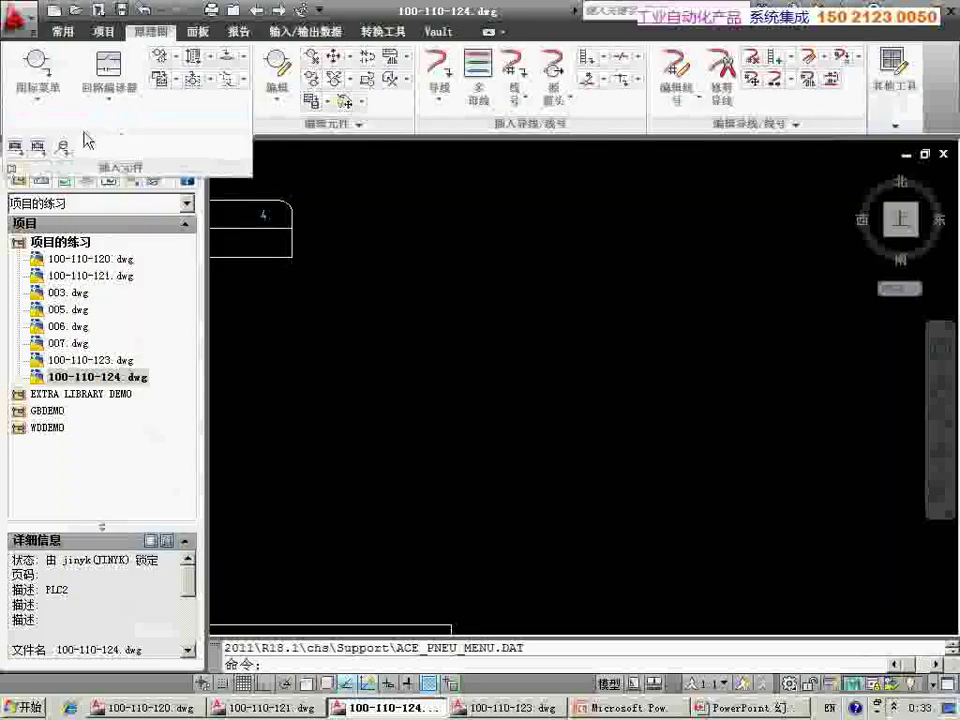
{"action": "left_click", "coordinate": [40, 149]}
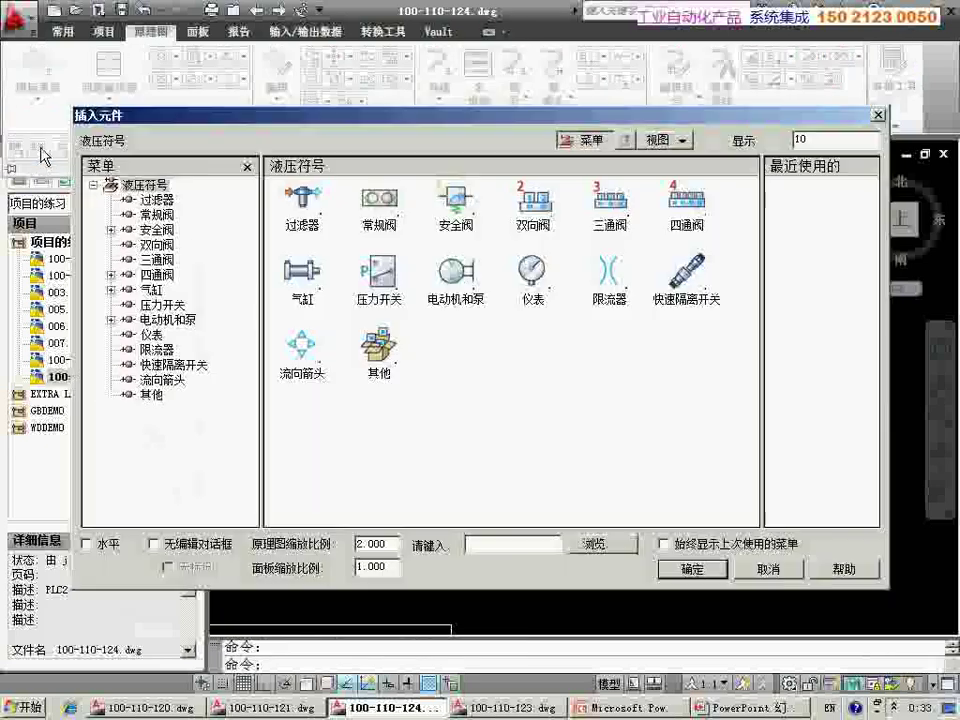
{"action": "left_click", "coordinate": [156, 230]}
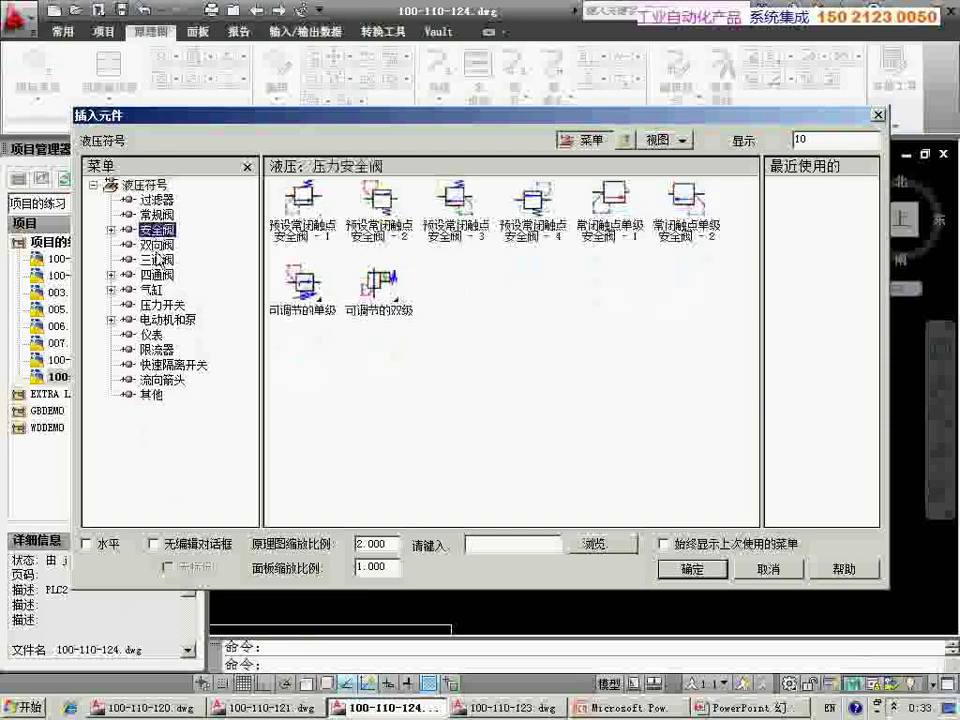
{"action": "left_click", "coordinate": [157, 244]}
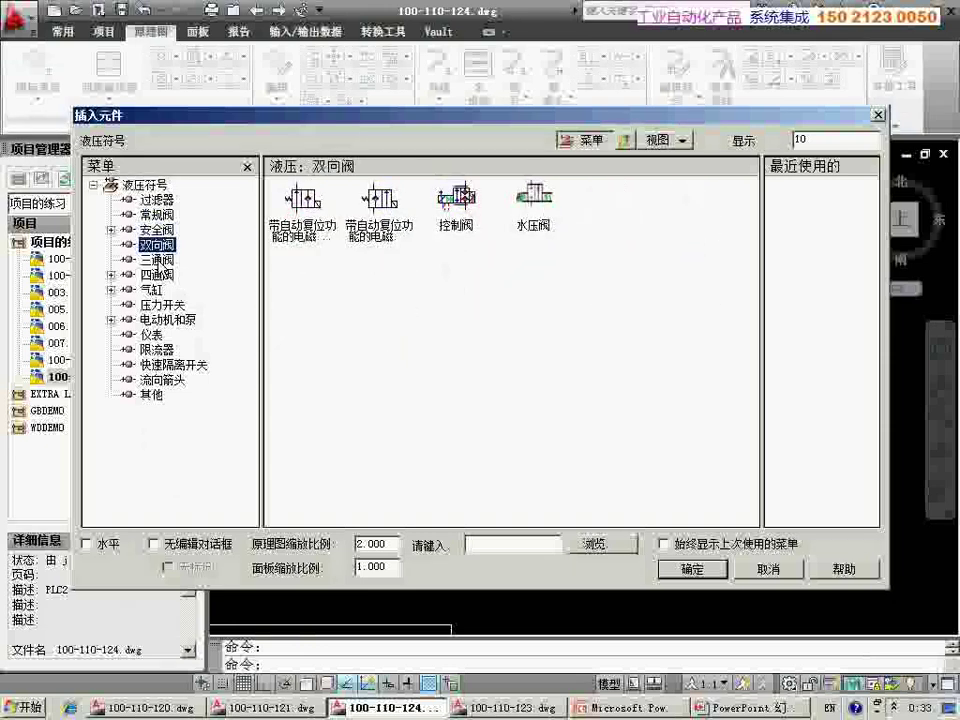
{"action": "left_click", "coordinate": [157, 259]}
{"action": "left_click", "coordinate": [157, 274]}
{"action": "left_click", "coordinate": [152, 289]}
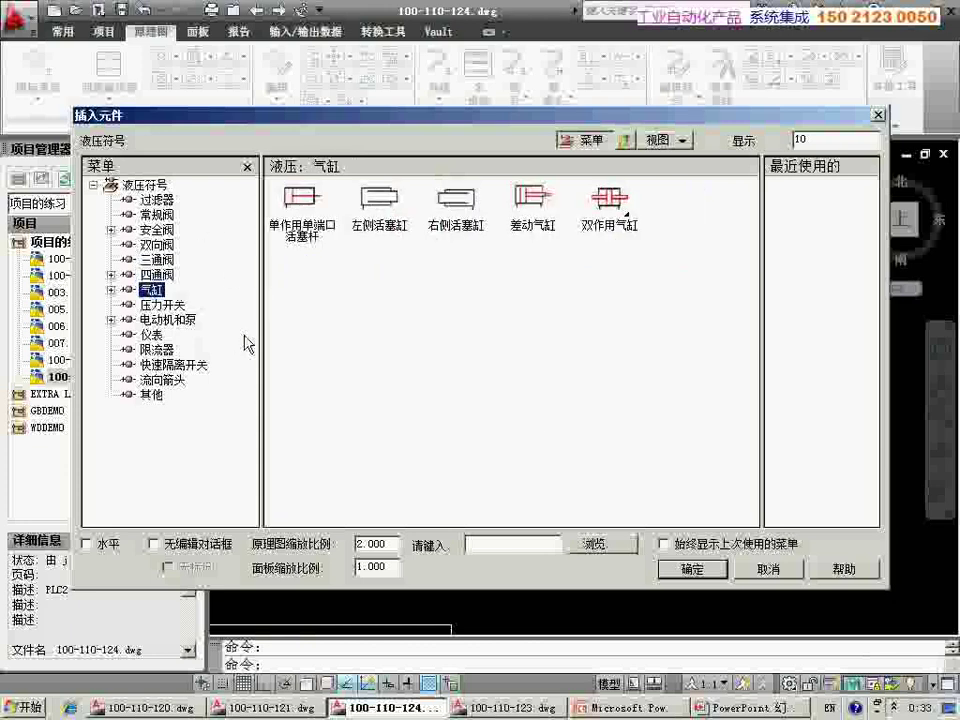
{"action": "left_click", "coordinate": [767, 569]}
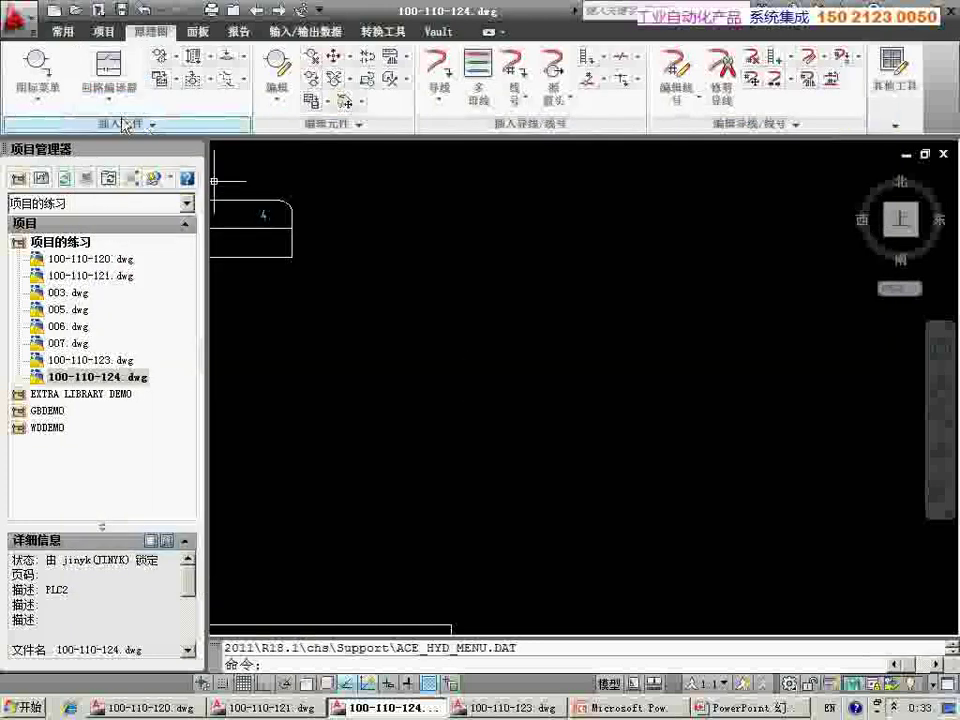
Browse P&ID categories: vessels, pumps, fittings, actuators, instruments, flow, flow arrows; then close the library
{"action": "left_click", "coordinate": [115, 124]}
{"action": "left_click", "coordinate": [64, 150]}
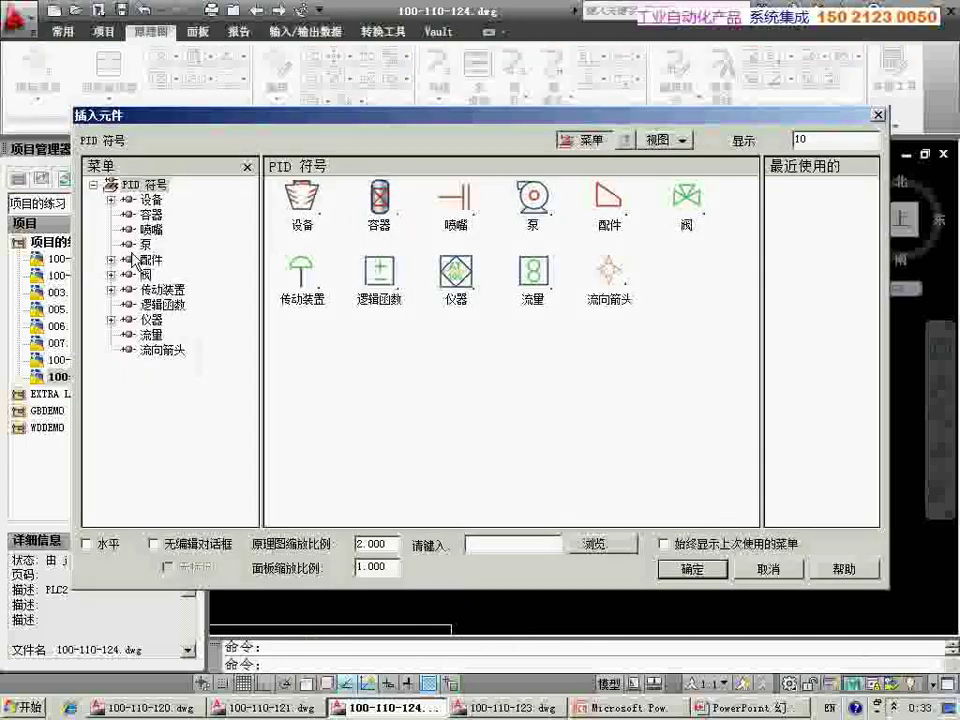
{"action": "left_click", "coordinate": [152, 214]}
{"action": "left_click", "coordinate": [146, 244]}
{"action": "left_click", "coordinate": [151, 259]}
{"action": "left_click", "coordinate": [150, 289]}
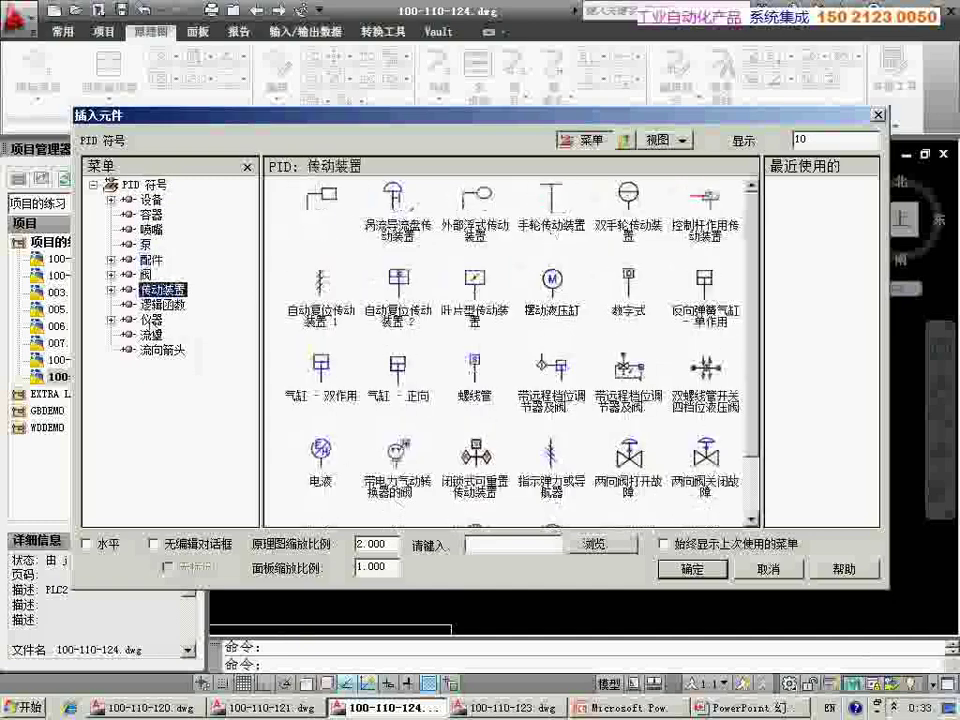
{"action": "left_click", "coordinate": [151, 320]}
{"action": "left_click", "coordinate": [153, 335]}
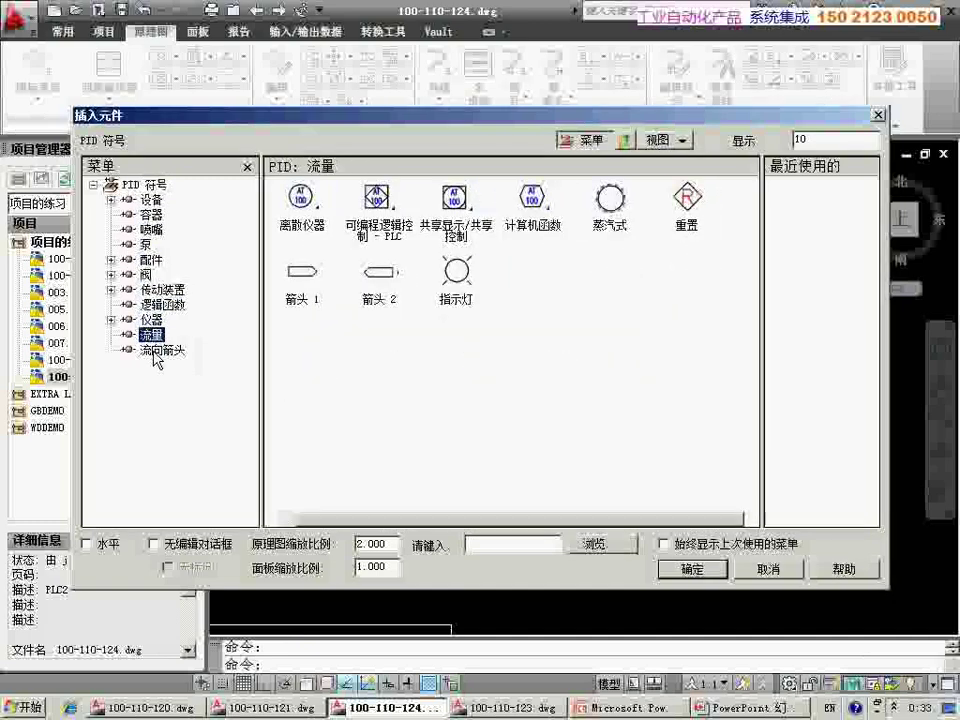
{"action": "left_click", "coordinate": [160, 350]}
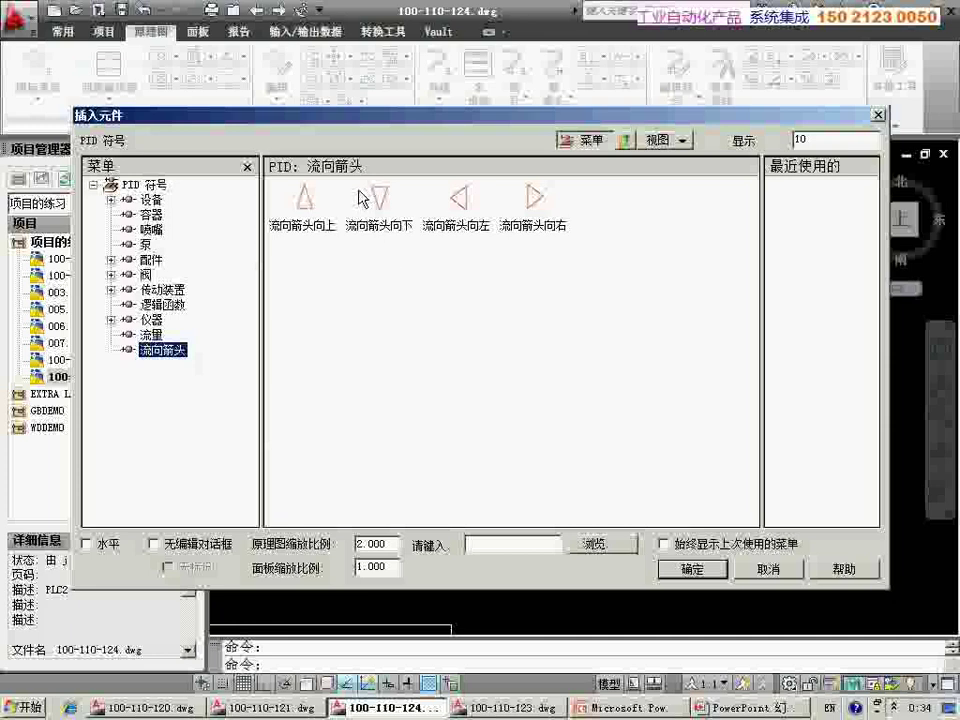
{"action": "left_click", "coordinate": [765, 568]}
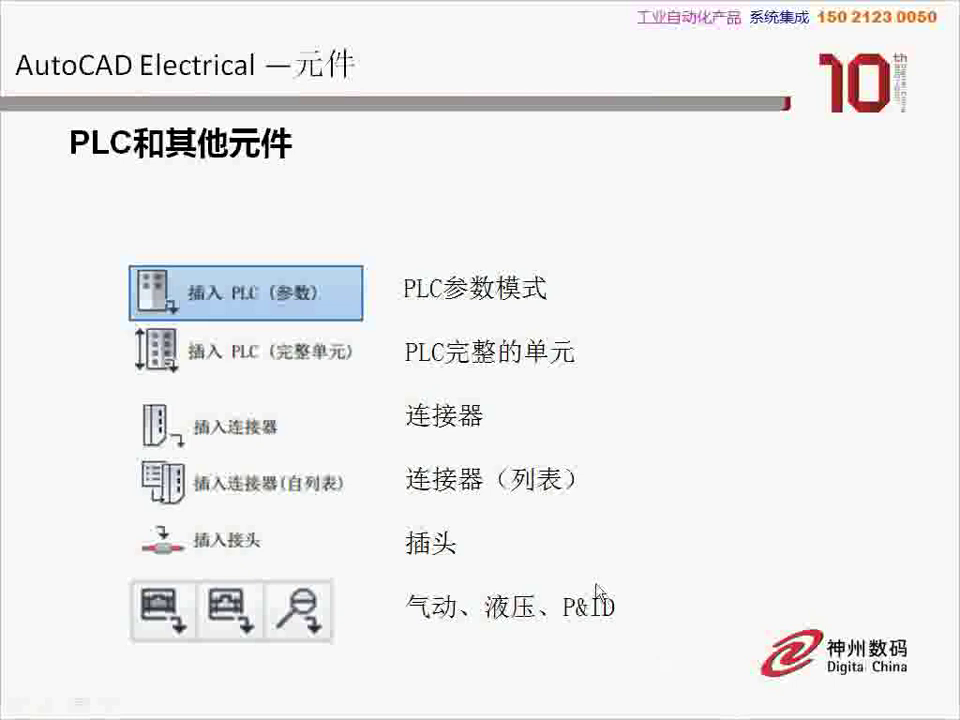
Advance through the 总结 summary slide to the closing Thanks! slide
{"action": "left_click", "coordinate": [597, 592]}
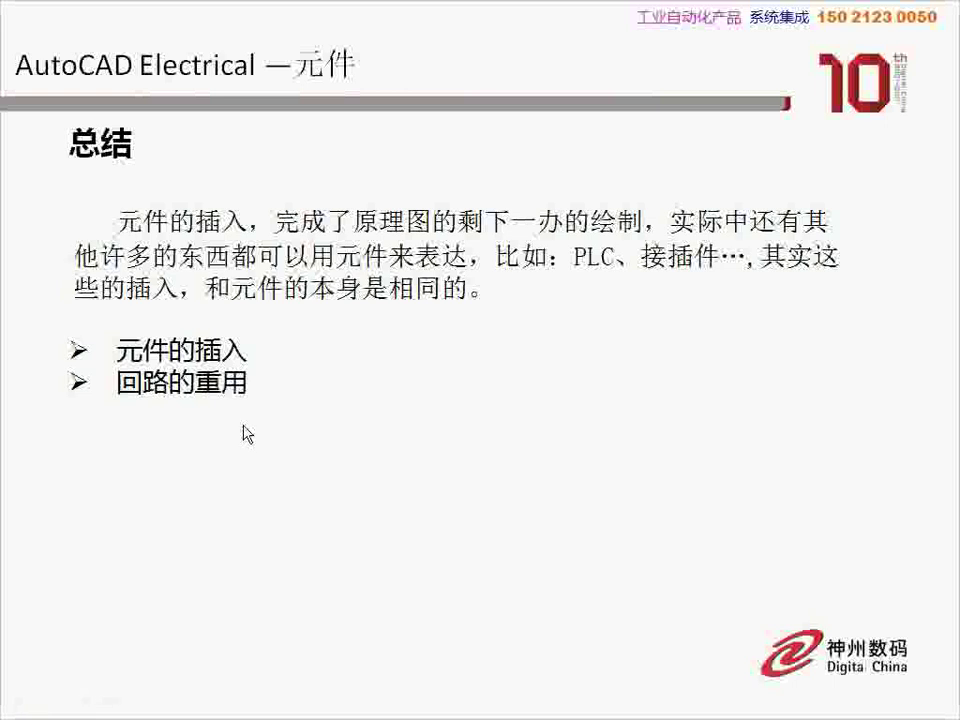
{"action": "left_click", "coordinate": [243, 433]}
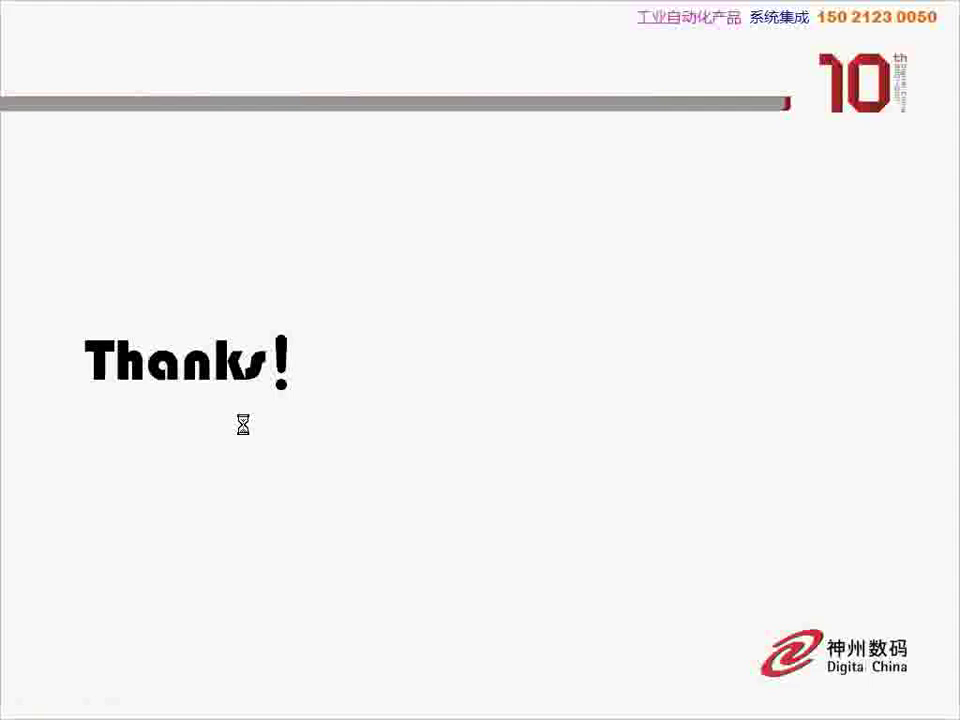